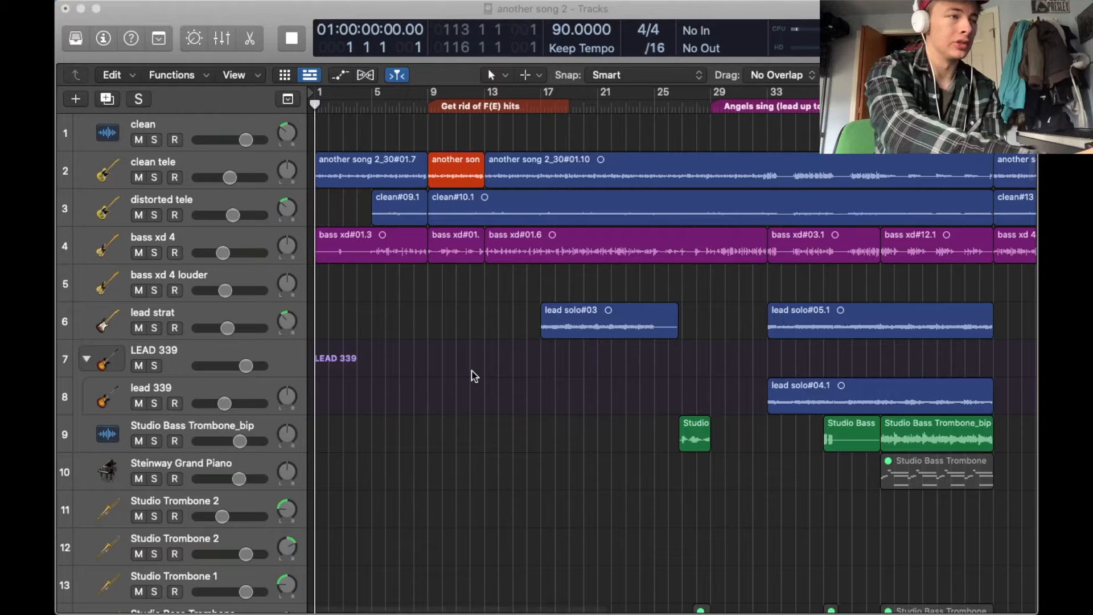
# - Fit the whole arrangement in view and look through all tracks from the guitars down to the DRUMS stack
pyautogui.press('z')
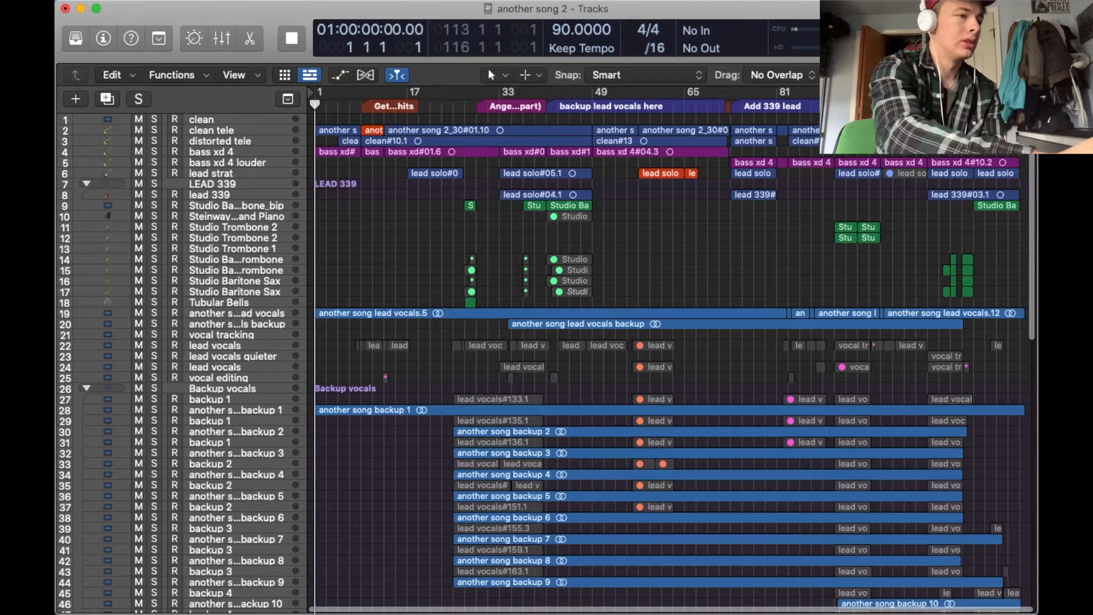
pyautogui.scroll(-10, 603, 302)
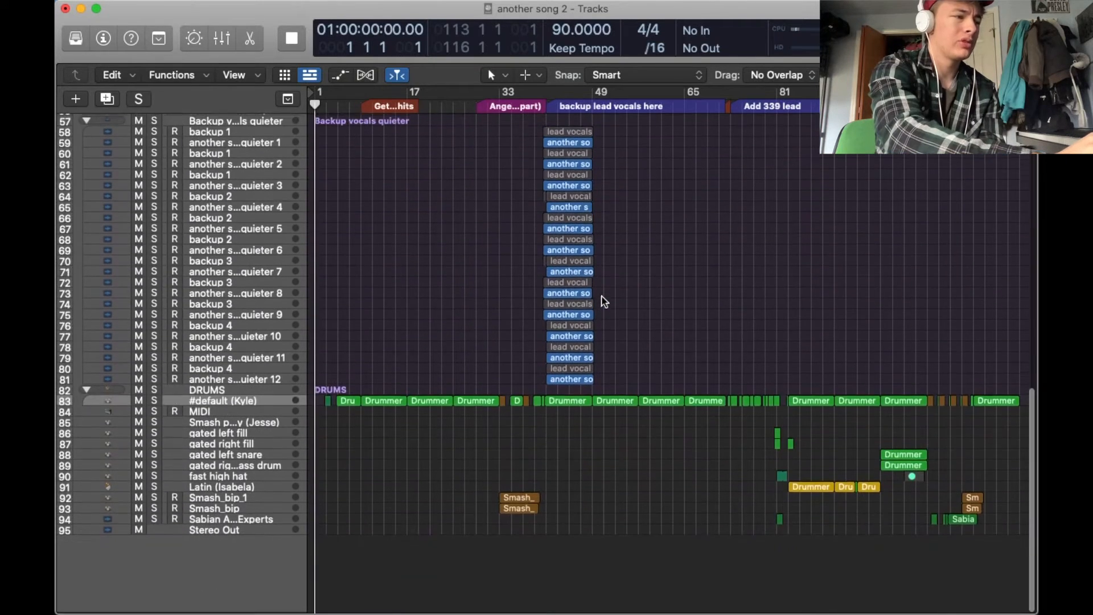
pyautogui.scroll(10, 603, 302)
pyautogui.scroll(-10, 604, 302)
pyautogui.scroll(10, 604, 302)
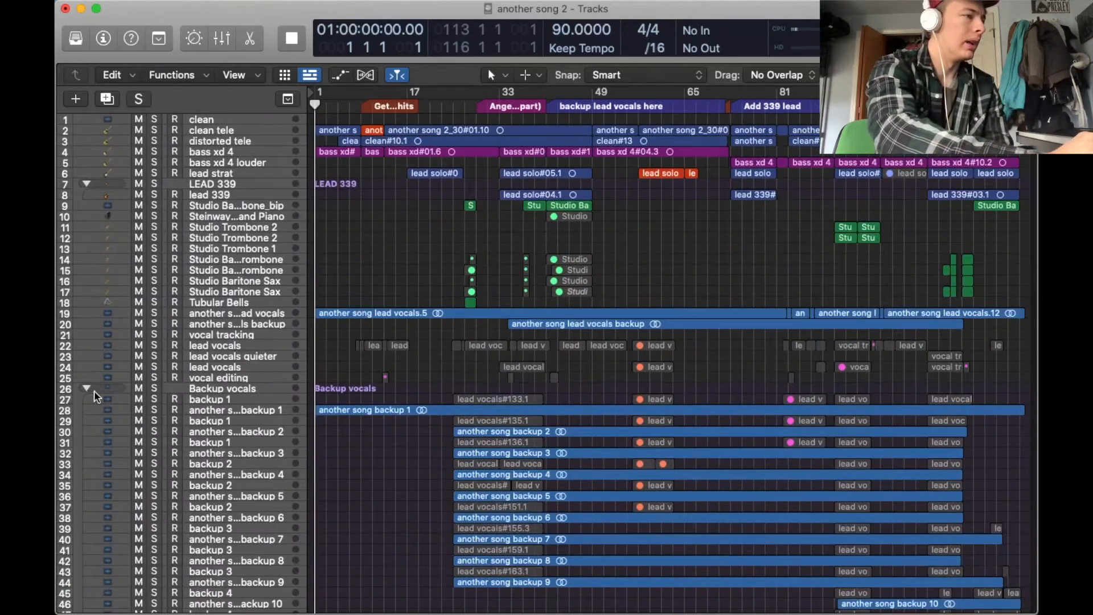
pyautogui.scroll(-6, 95, 396)
pyautogui.scroll(-5, 96, 396)
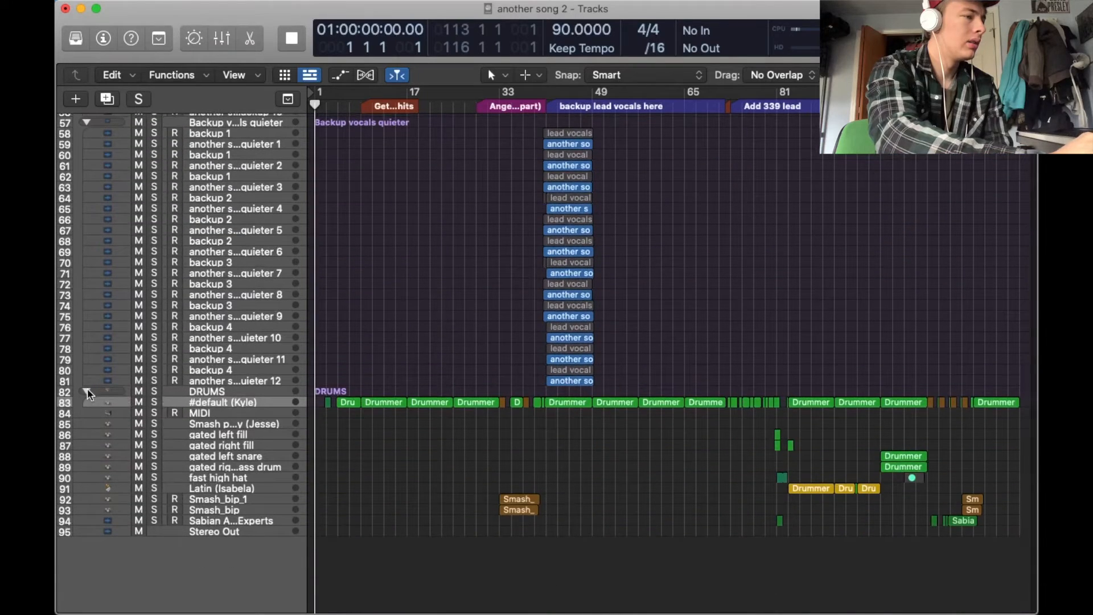
pyautogui.scroll(1, 87, 391)
pyautogui.click(87, 392)
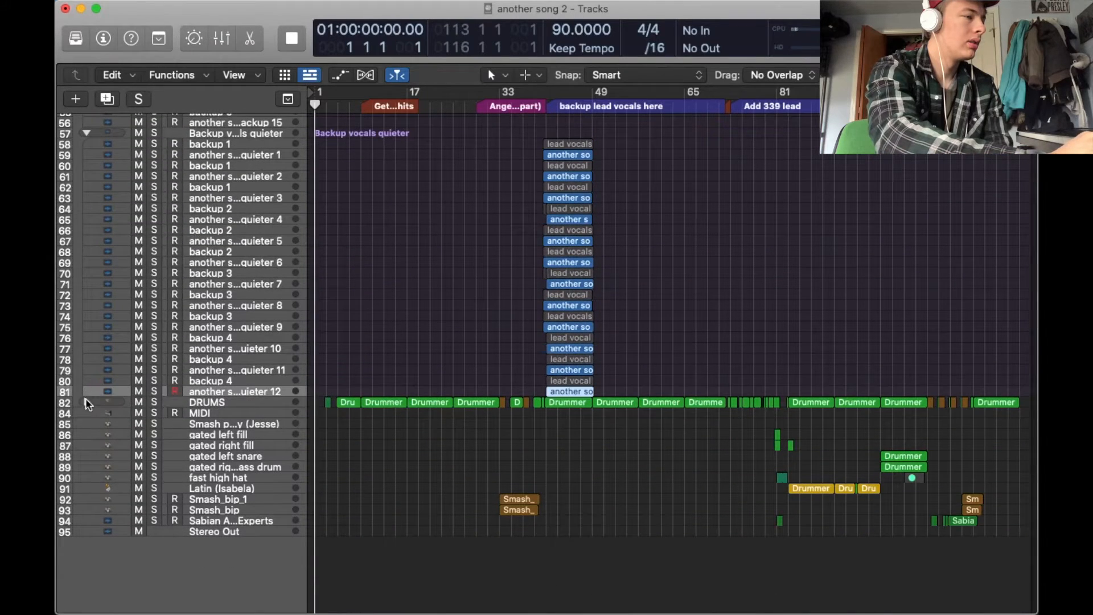
pyautogui.click(86, 402)
pyautogui.scroll(-1, 218, 566)
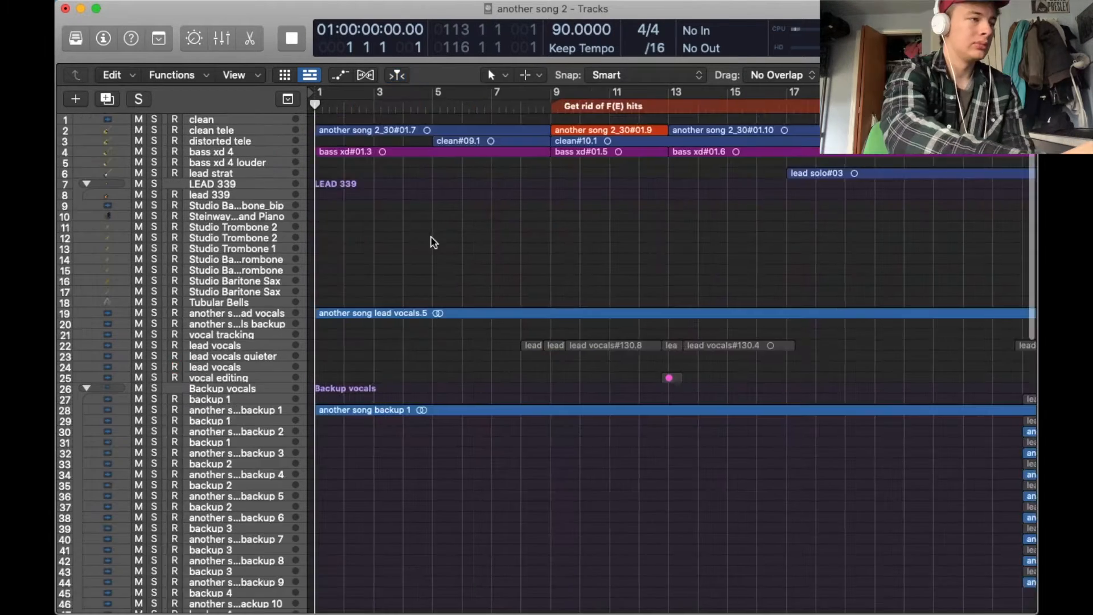
# - Examine the song's opening section at different zoom levels across the guitar, bass, brass, vocal and drum tracks
pyautogui.scroll(5, 431, 242)
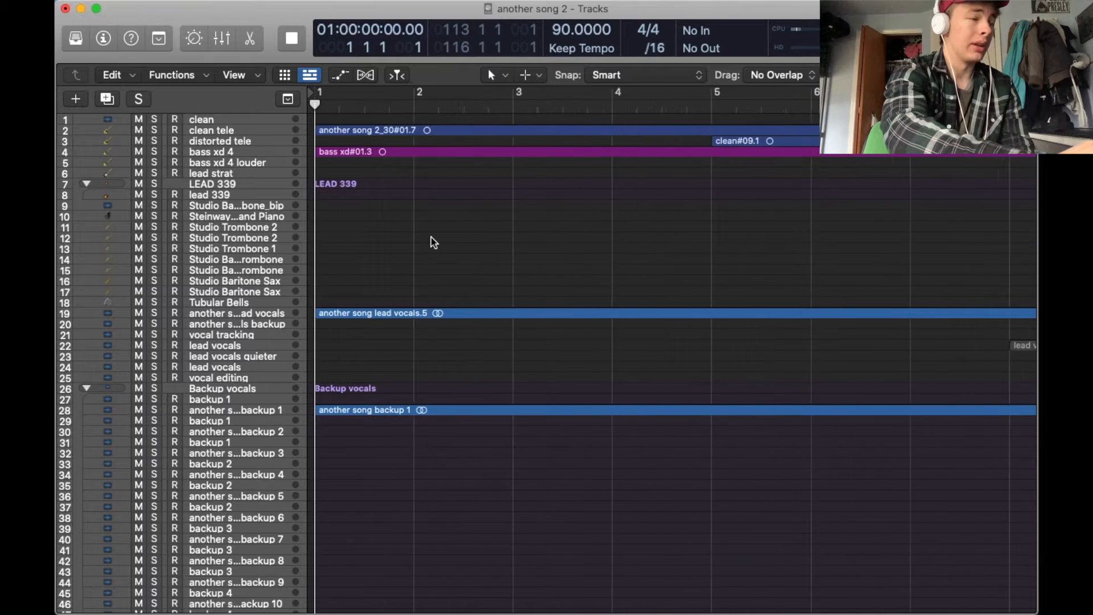
pyautogui.scroll(-4, 431, 243)
pyautogui.scroll(-5, 431, 243)
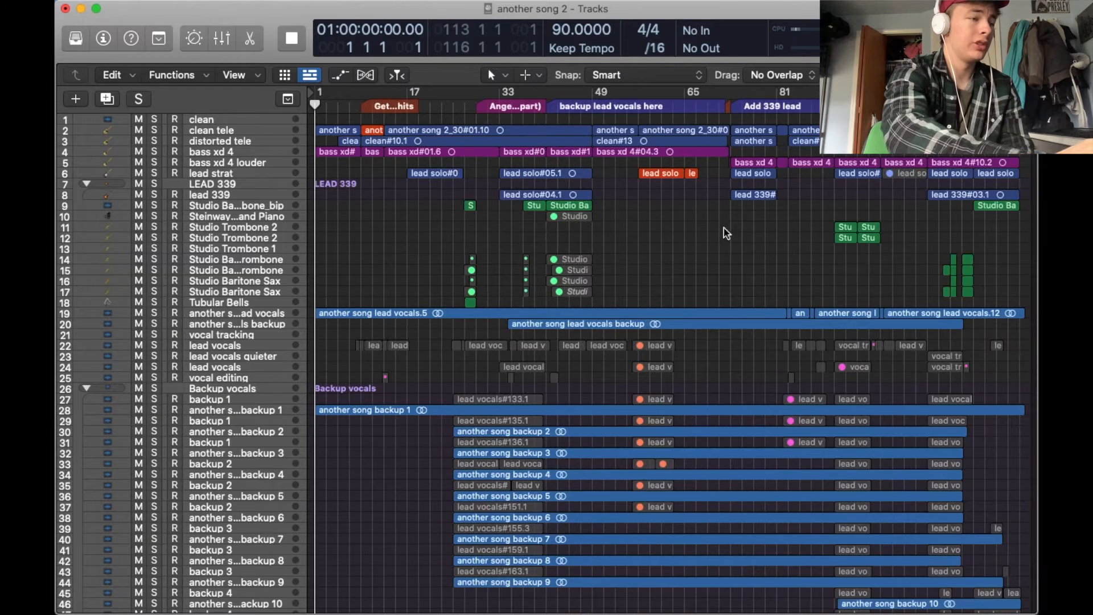
pyautogui.scroll(5, 376, 252)
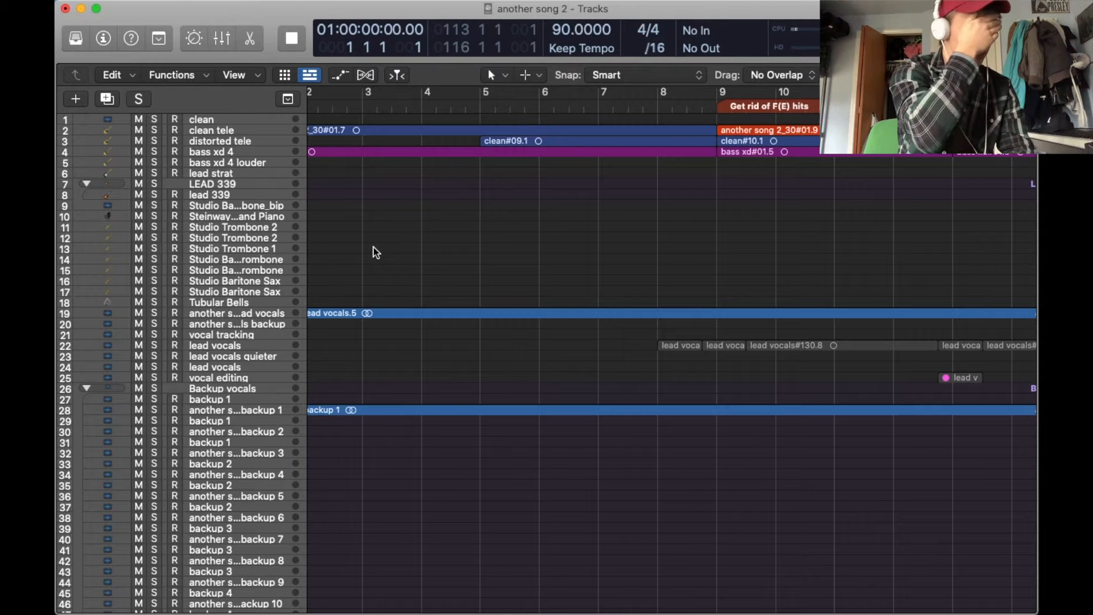
pyautogui.hscroll(-3, 376, 252)
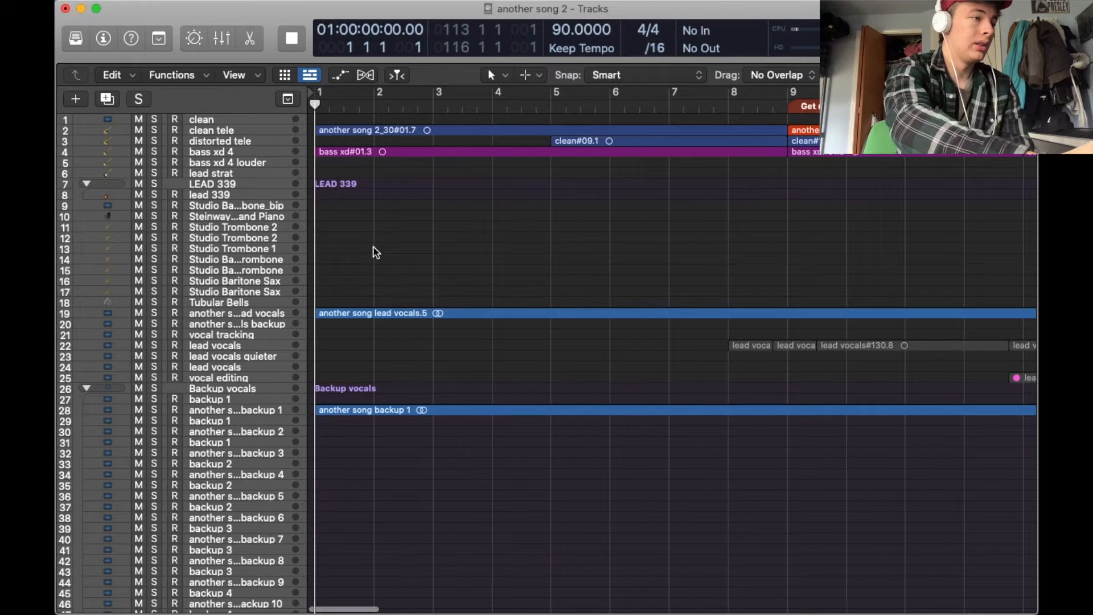
pyautogui.scroll(2, 425, 211)
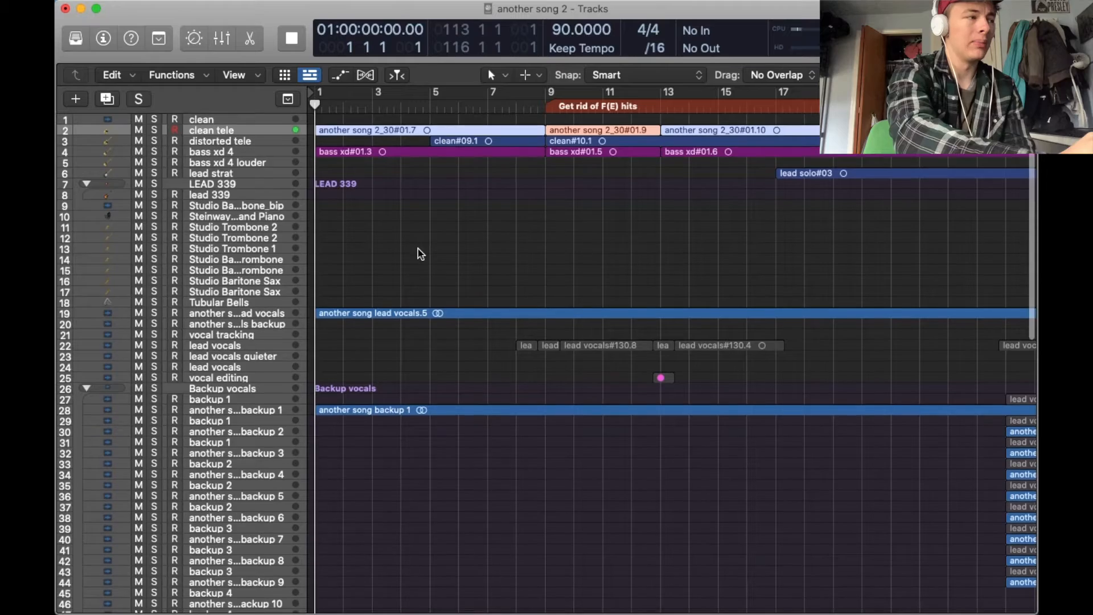
pyautogui.scroll(-10, 420, 254)
pyautogui.scroll(10, 421, 254)
pyautogui.scroll(-15, 421, 254)
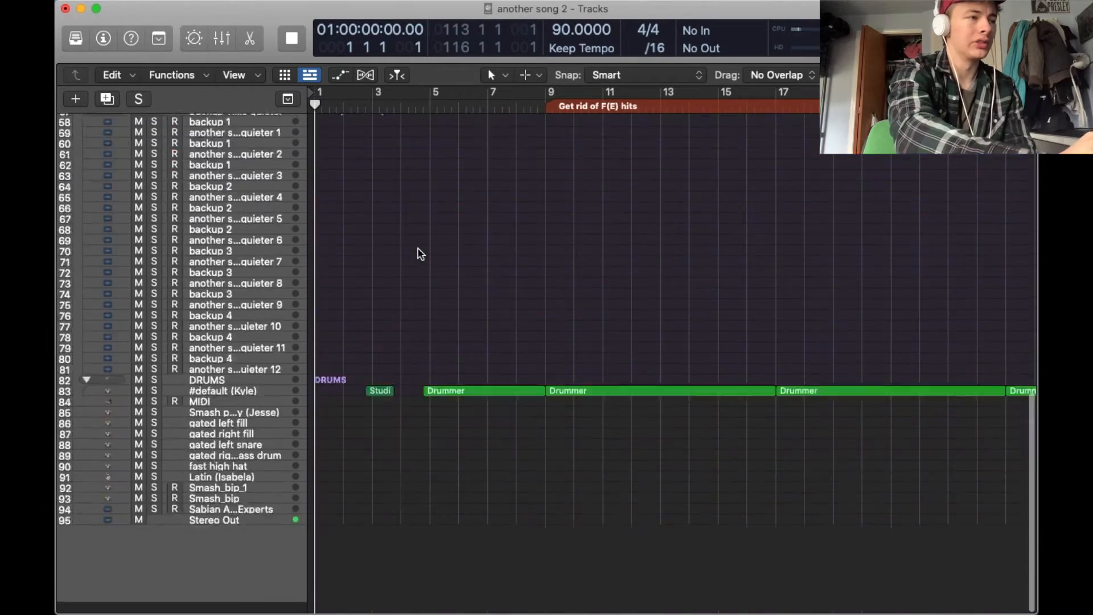
pyautogui.scroll(15, 420, 254)
pyautogui.scroll(-15, 419, 250)
pyautogui.scroll(15, 419, 250)
pyautogui.scroll(-15, 418, 250)
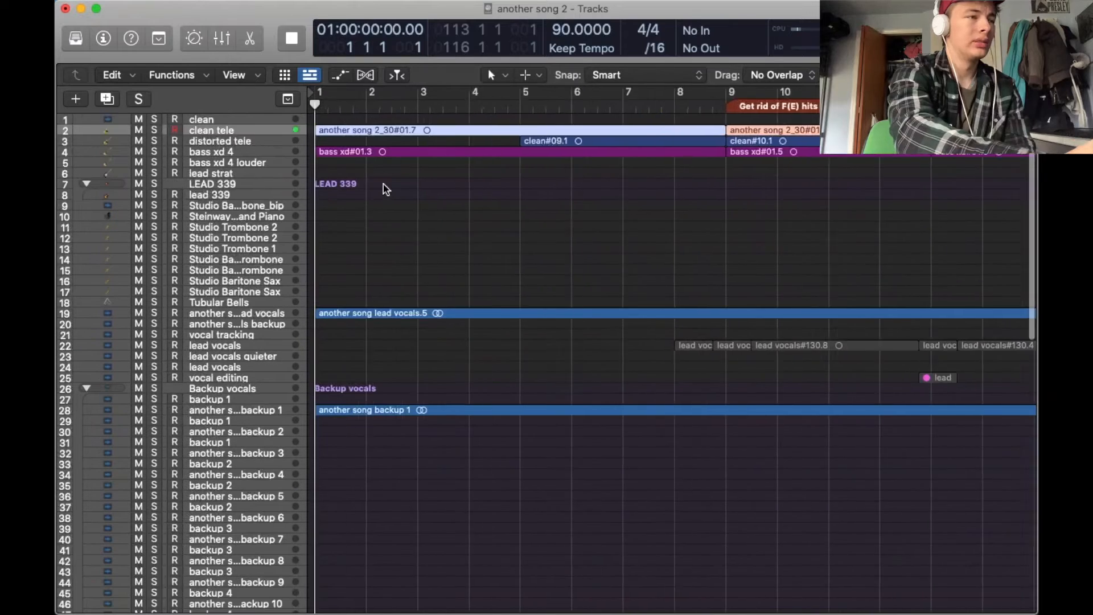
pyautogui.scroll(3, 383, 184)
pyautogui.scroll(-4, 383, 183)
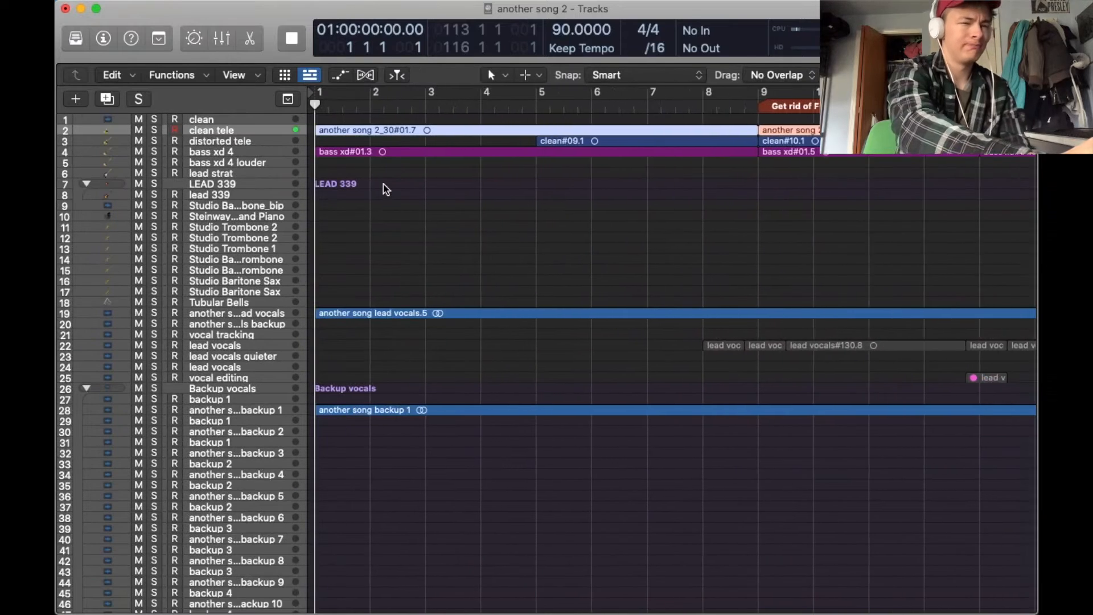
pyautogui.scroll(-5, 384, 185)
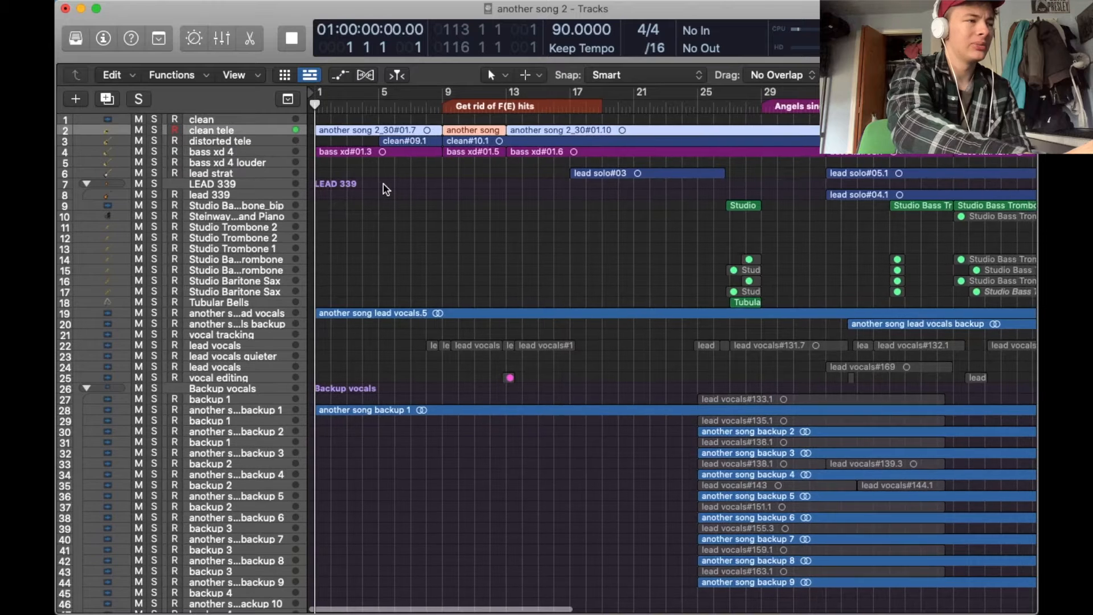
pyautogui.scroll(5, 385, 190)
pyautogui.scroll(-4, 384, 184)
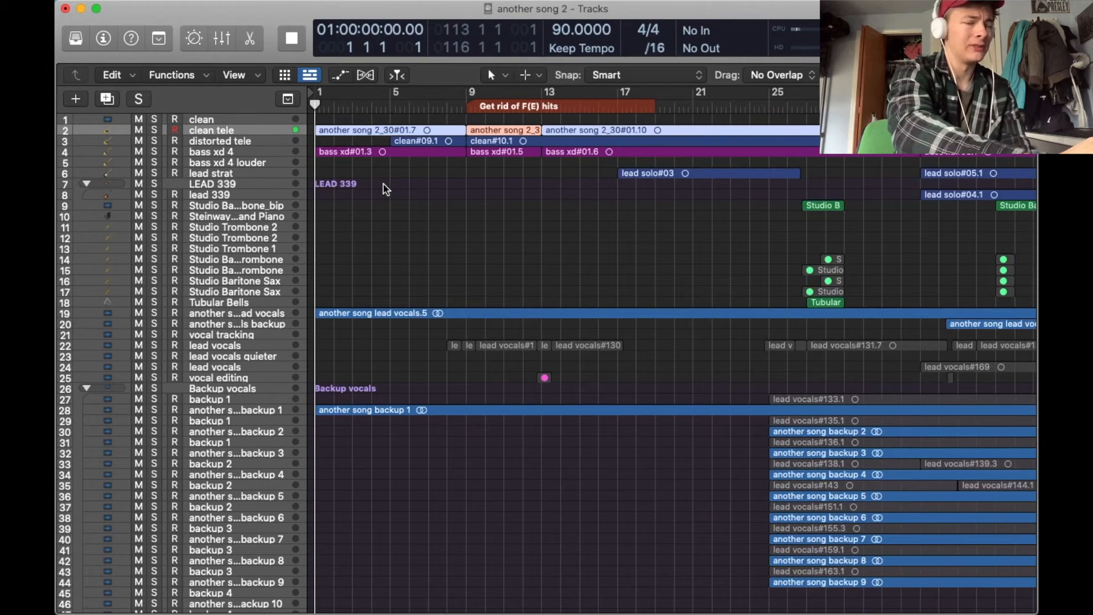
pyautogui.scroll(1, 385, 189)
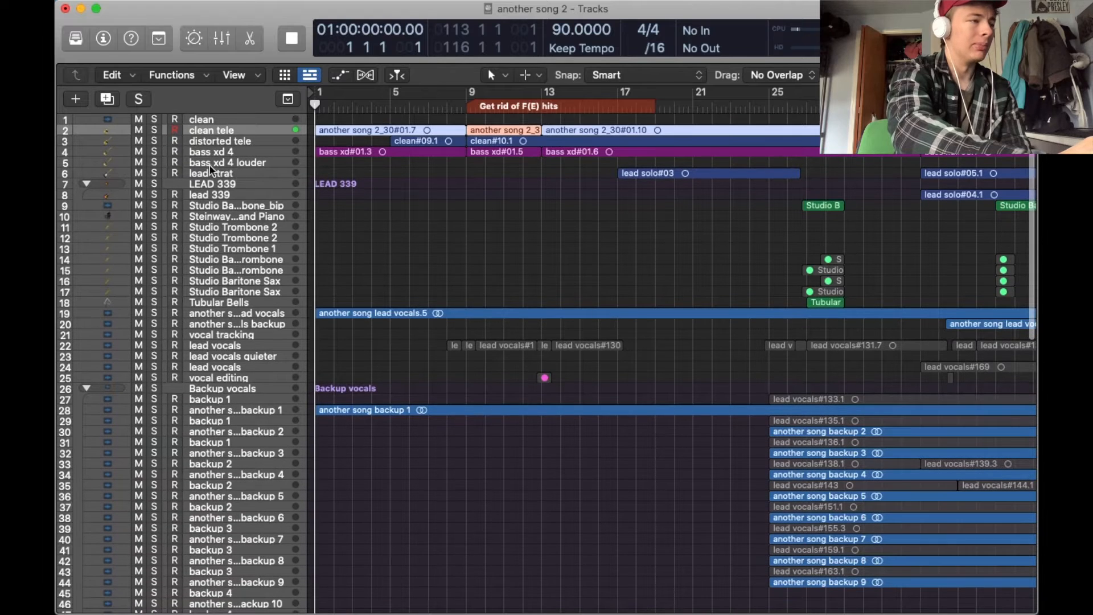
# - Show the inspector and play back the opening bars of the song, viewing the tracks during playback
pyautogui.press('i')
pyautogui.press('space')
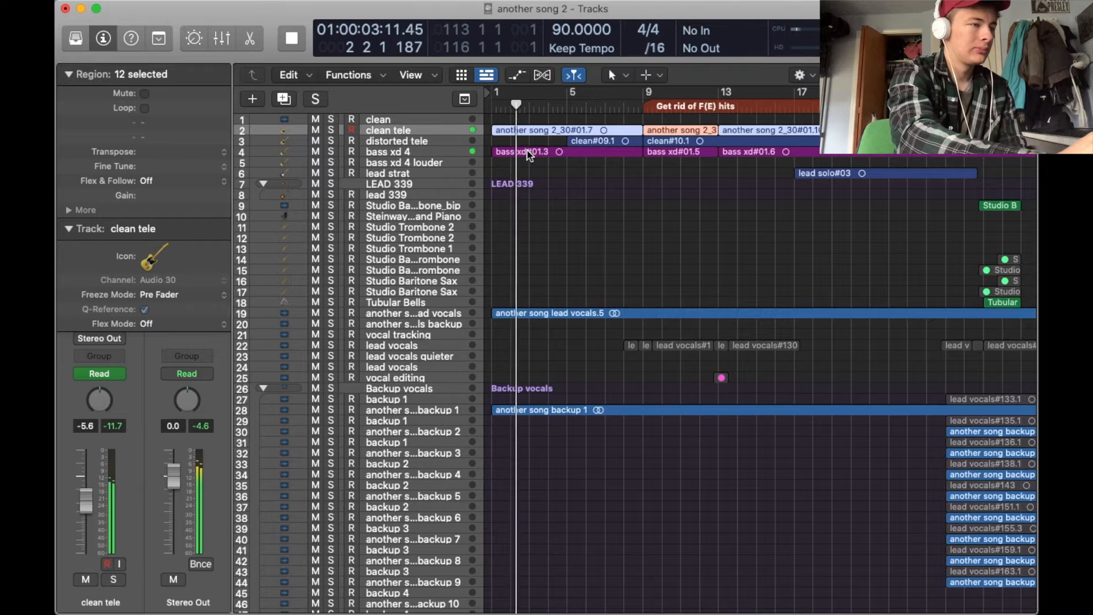
pyautogui.scroll(-10, 530, 155)
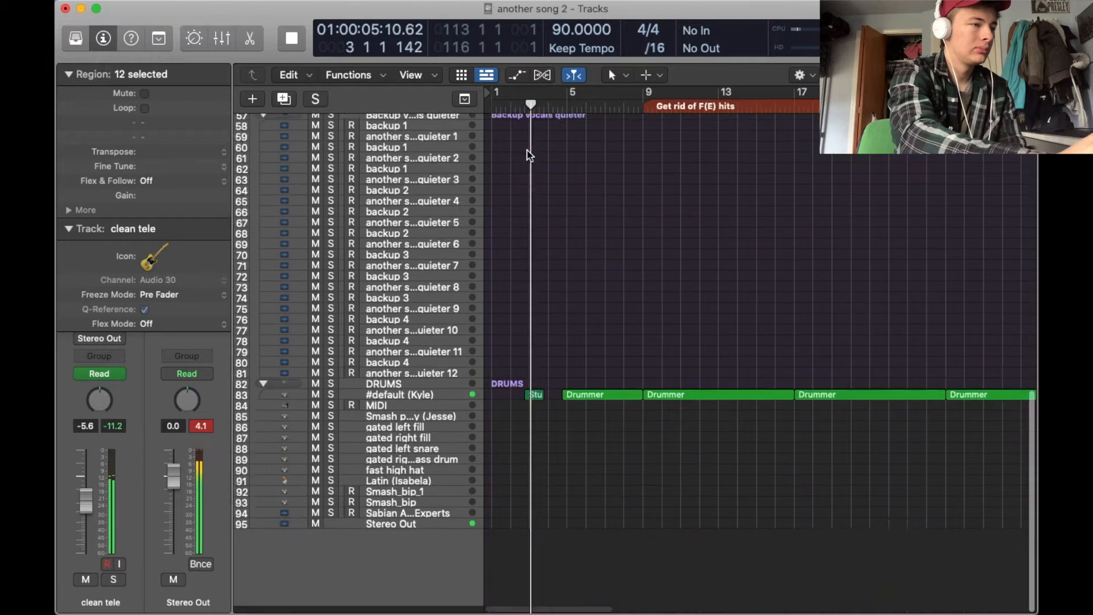
pyautogui.scroll(10, 553, 384)
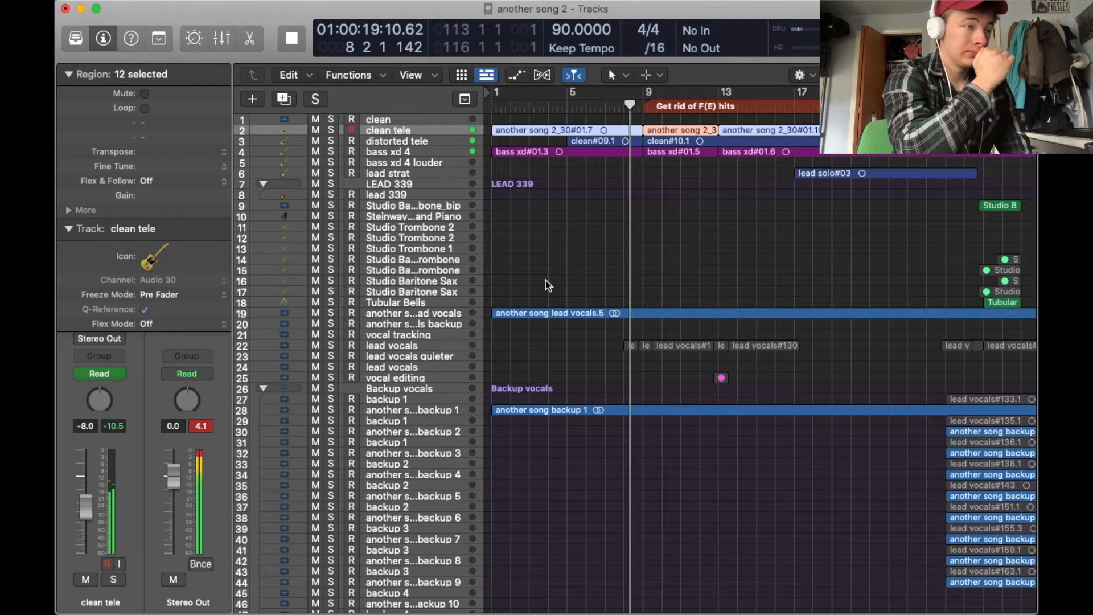
pyautogui.press('space')
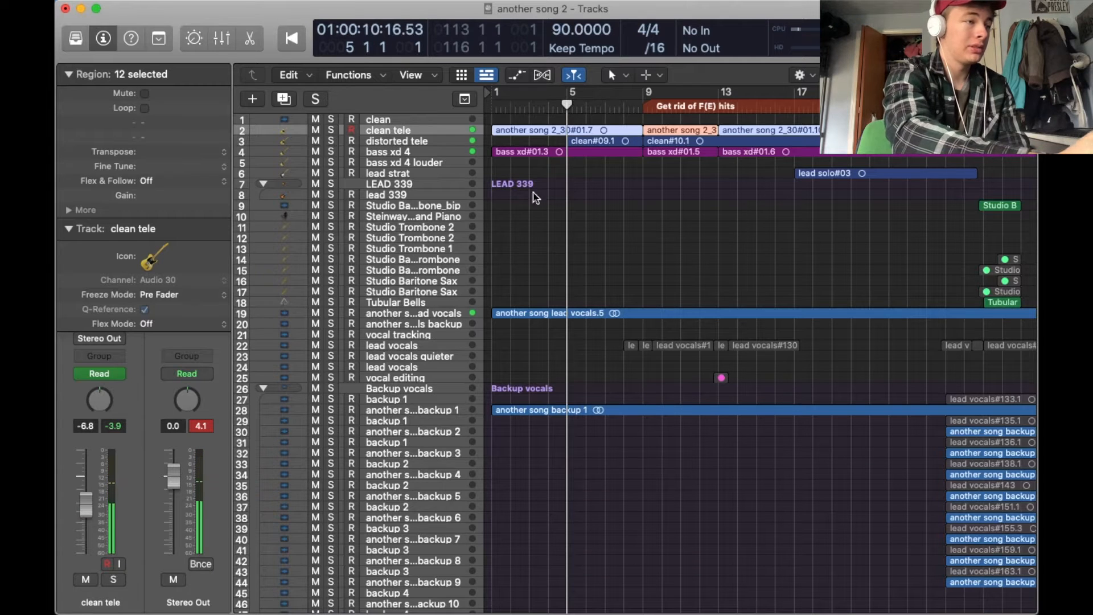
pyautogui.scroll(-20, 557, 285)
pyautogui.scroll(20, 561, 286)
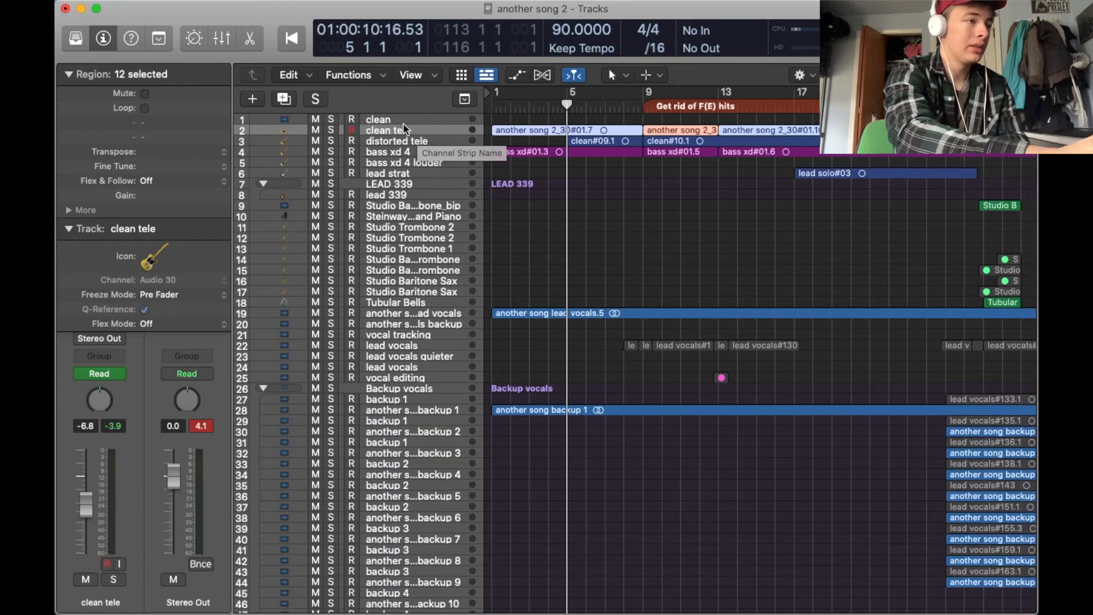
# - Select the clean tele track and collapse the inspector's Region and Track sections to reveal its plug-ins
pyautogui.click(393, 120)
pyautogui.click(393, 131)
pyautogui.click(392, 121)
pyautogui.click(392, 131)
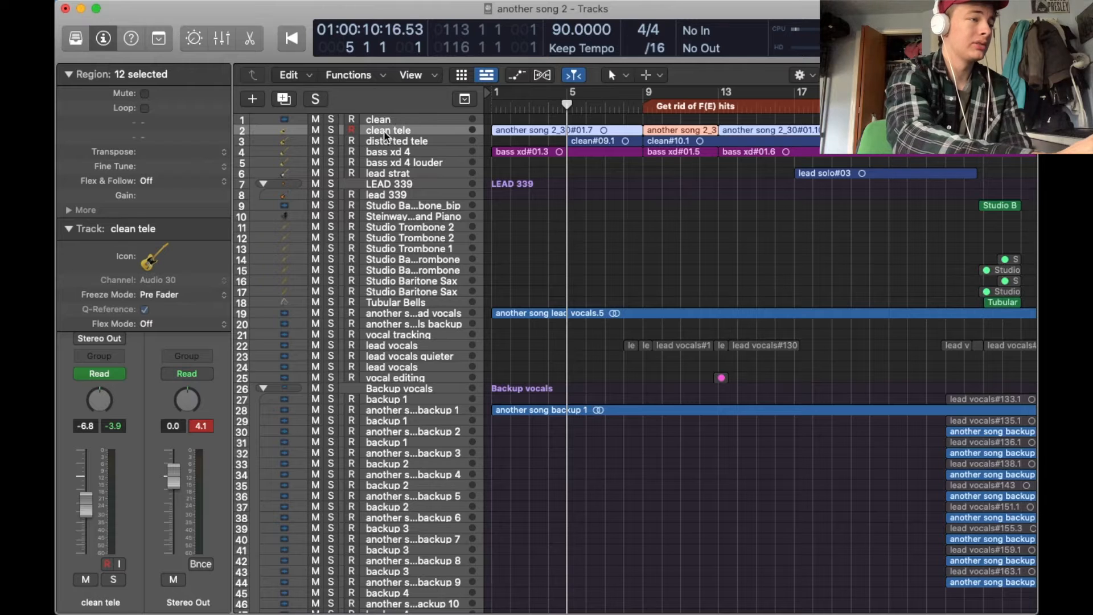
pyautogui.press('super+Right')
pyautogui.press('super+Right')
pyautogui.press('super+Right')
pyautogui.hscroll(-5, 583, 259)
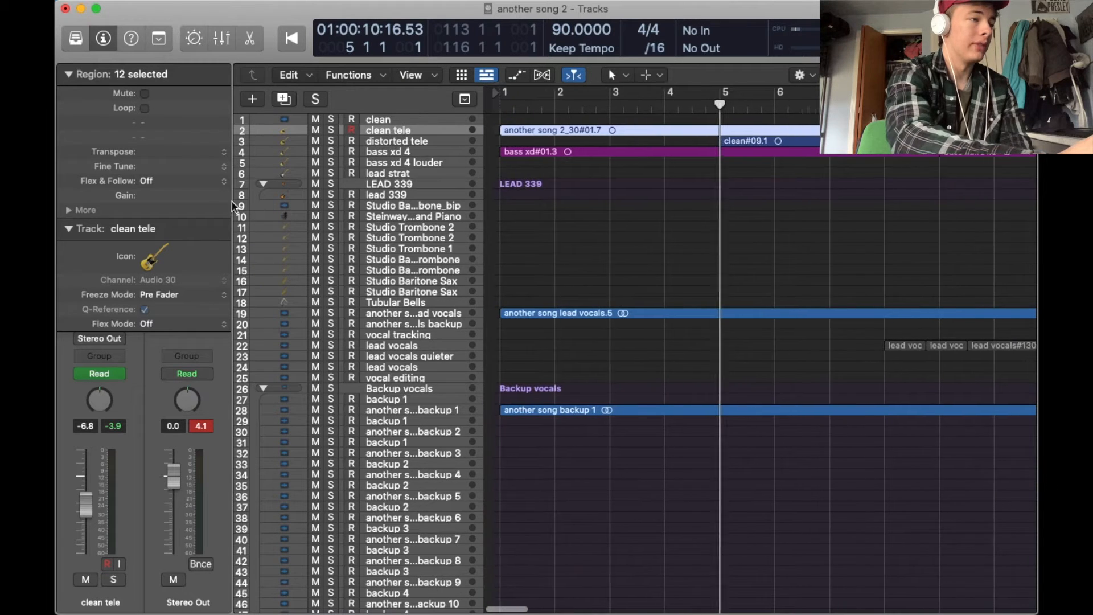
pyautogui.click(69, 74)
pyautogui.click(69, 90)
# - Inspect the clean tele track's Compressor settings and its Chorus in the graphical view, closing each plug-in window
pyautogui.click(100, 201)
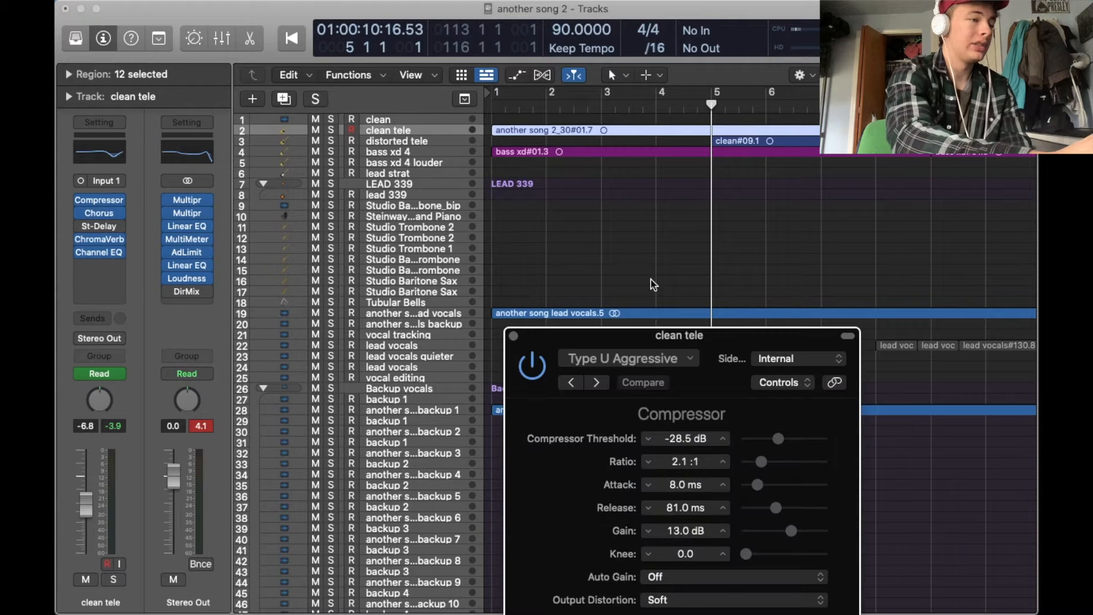
pyautogui.click(513, 336)
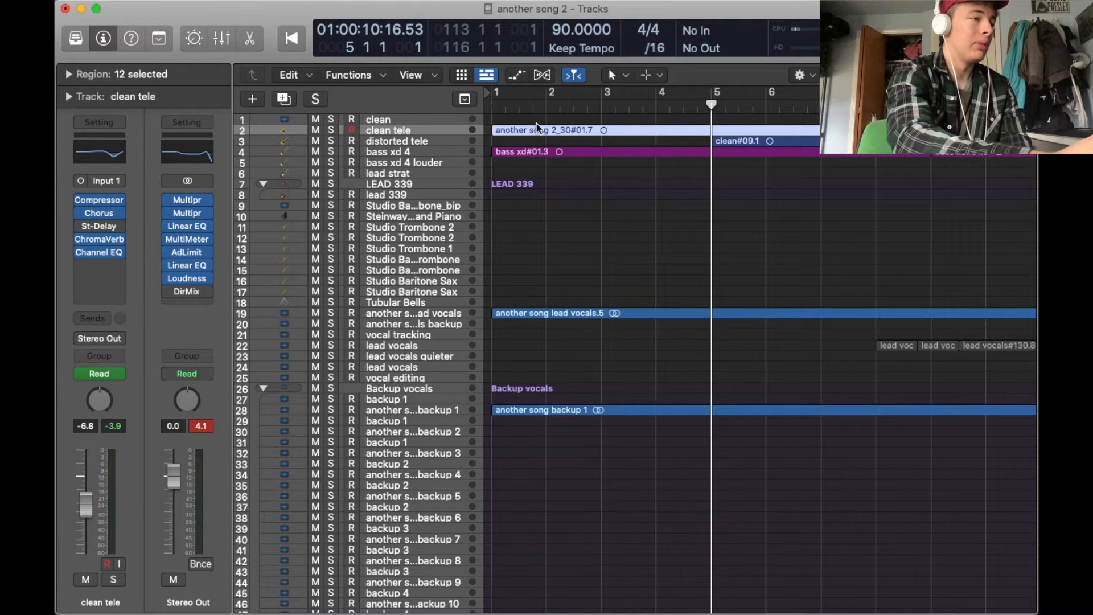
pyautogui.click(108, 213)
pyautogui.click(797, 399)
pyautogui.click(800, 430)
pyautogui.moveTo(838, 373); pyautogui.dragTo(530, 40)
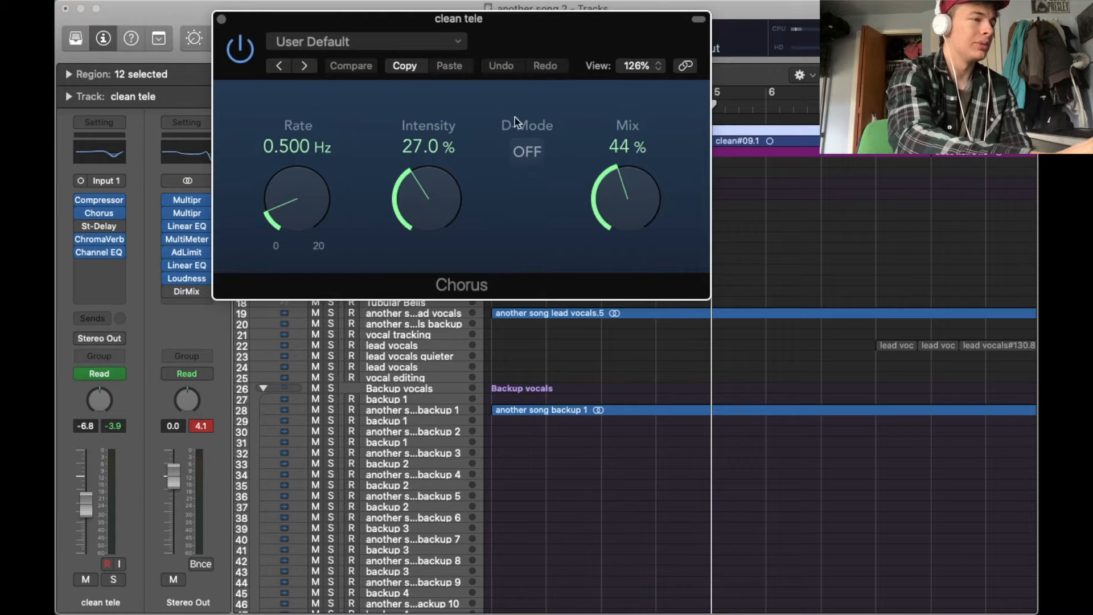
pyautogui.moveTo(486, 60); pyautogui.dragTo(460, 100)
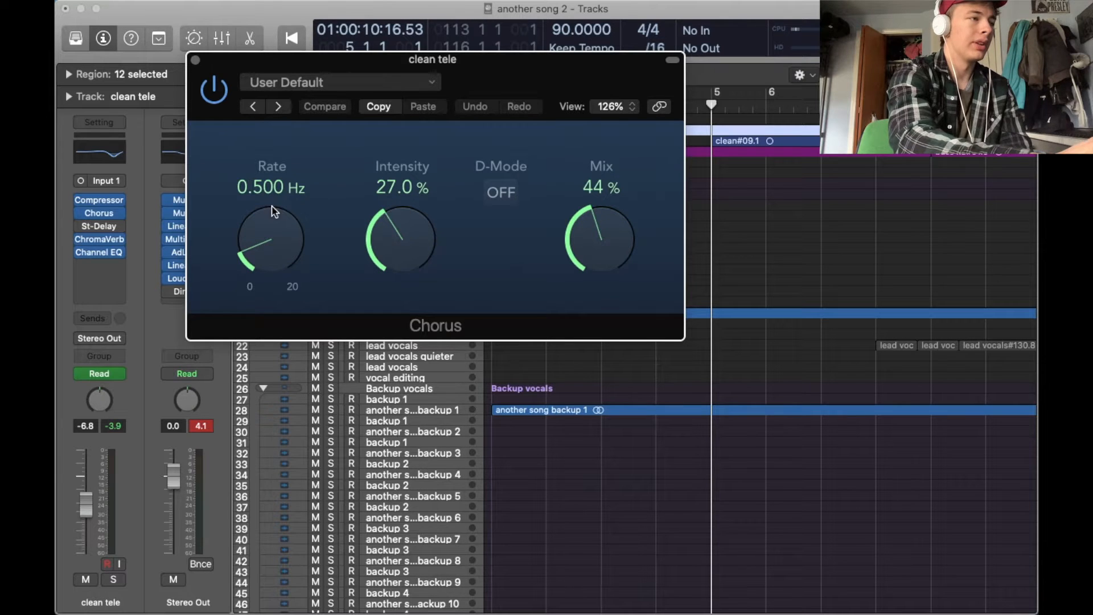
pyautogui.click(194, 60)
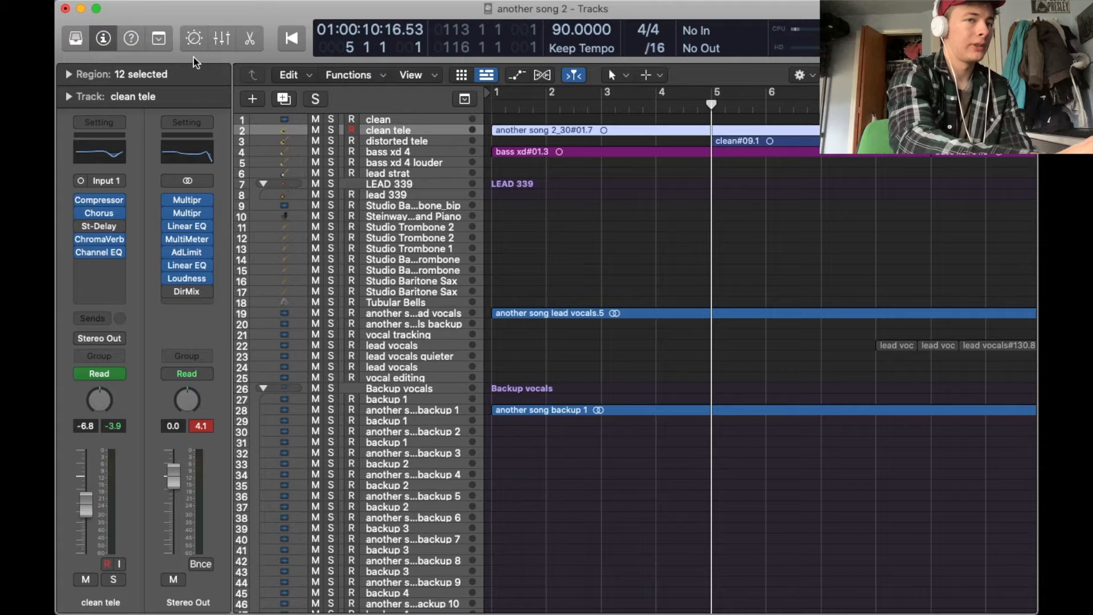
# - Select the distorted tele track and turn off its input monitoring
pyautogui.click(388, 143)
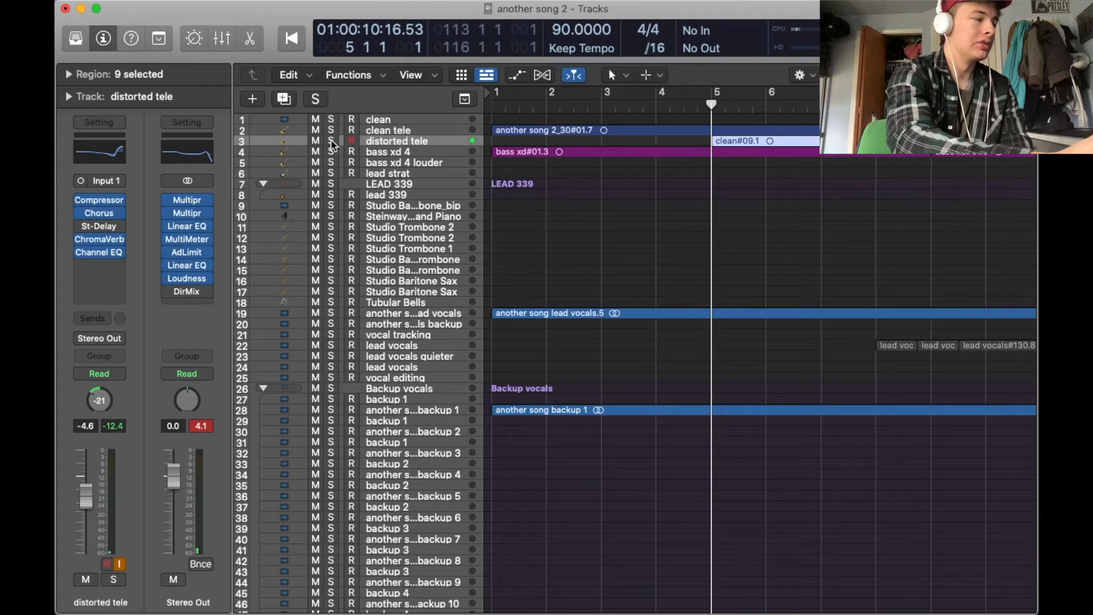
pyautogui.click(119, 564)
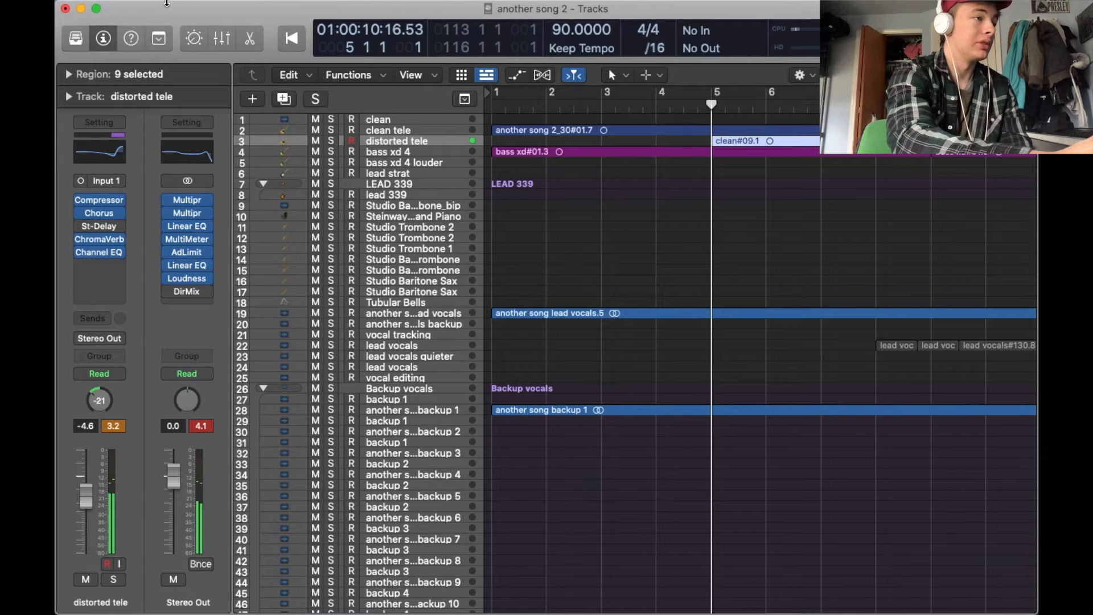
# - Set the input device to Built-in Microphone in the audio preferences and apply the change
pyautogui.click(125, 8)
pyautogui.moveTo(135, 51)
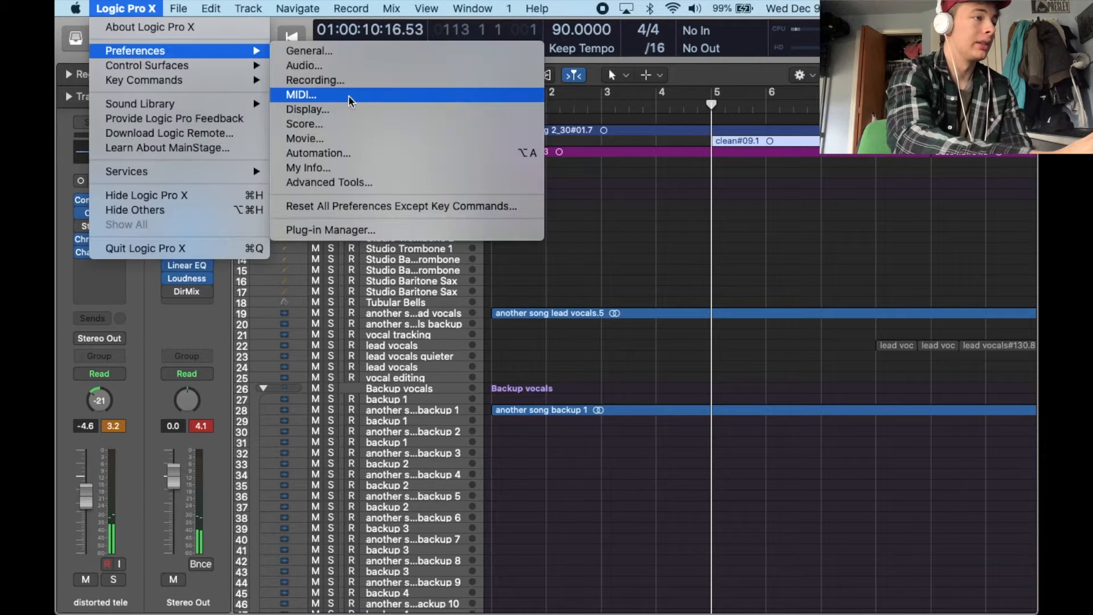
pyautogui.click(330, 66)
pyautogui.click(248, 254)
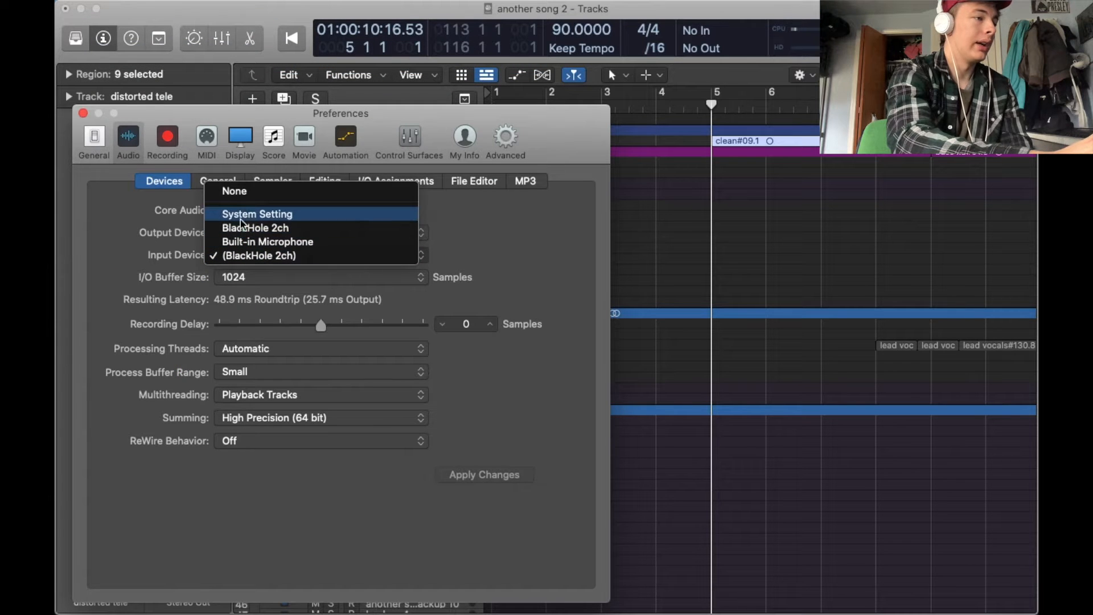
pyautogui.click(241, 242)
pyautogui.click(494, 475)
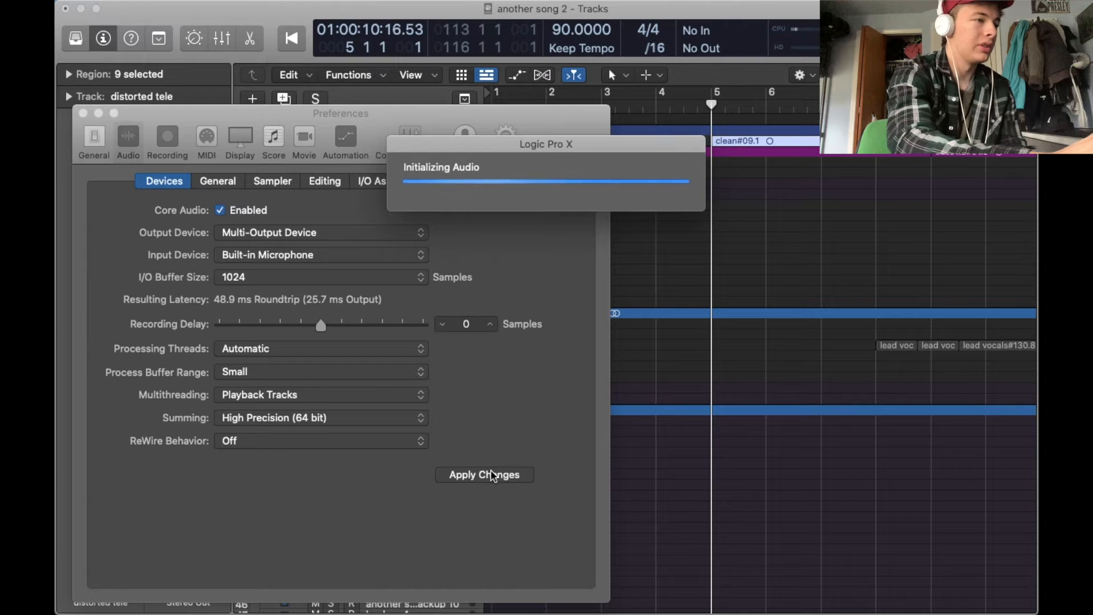
# - Check the available input devices without choosing a different one, and close the preferences
pyautogui.click(293, 256)
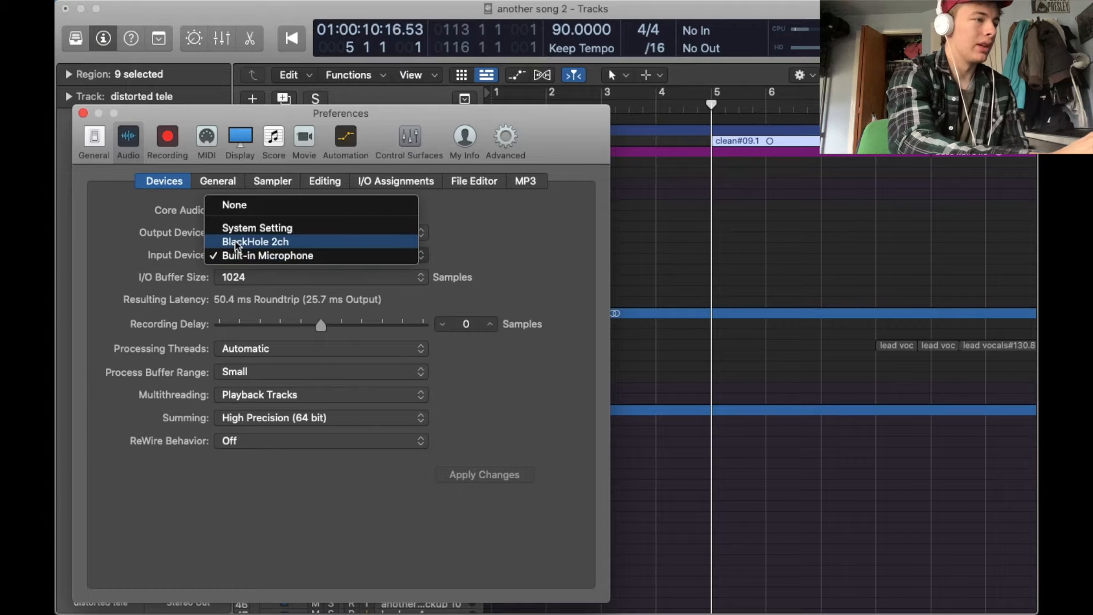
pyautogui.click(133, 270)
pyautogui.click(82, 112)
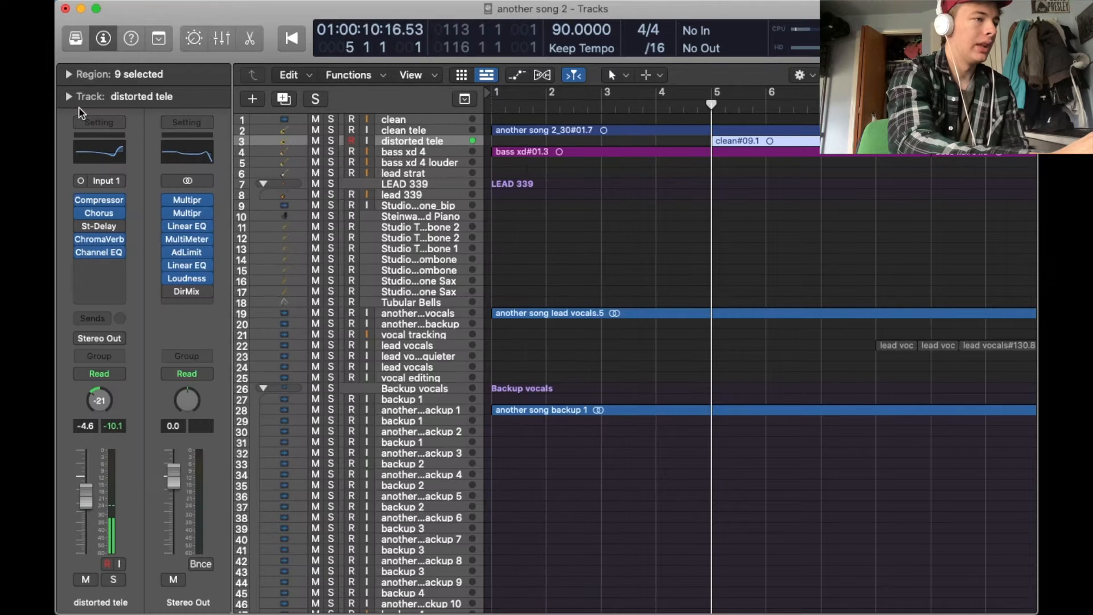
# - Solo the distorted tele track and play it back
pyautogui.scroll(-5, 637, 224)
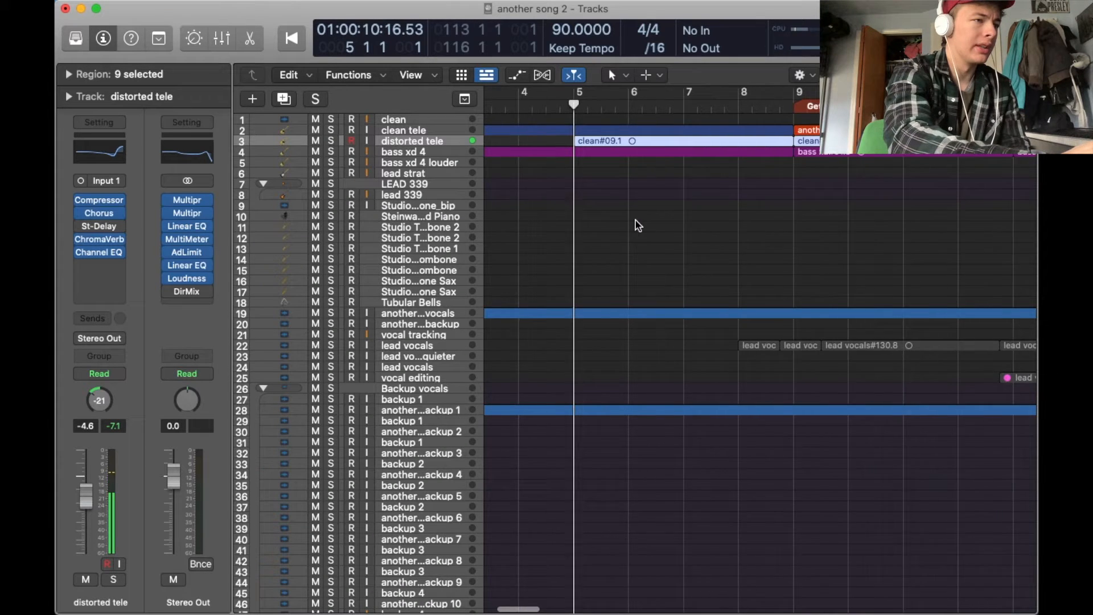
pyautogui.click(331, 141)
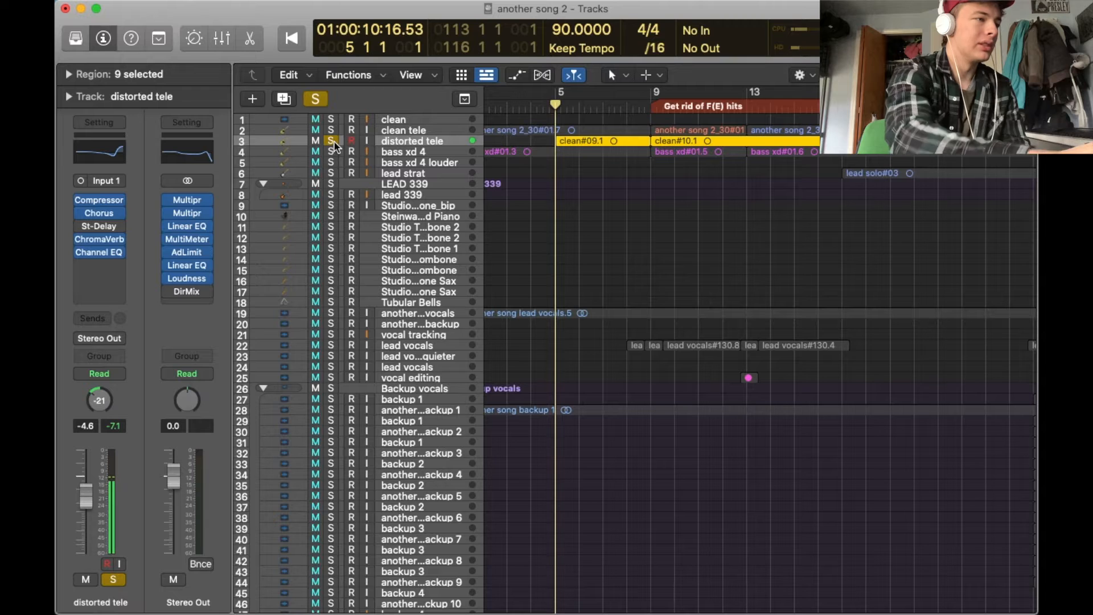
pyautogui.press('space')
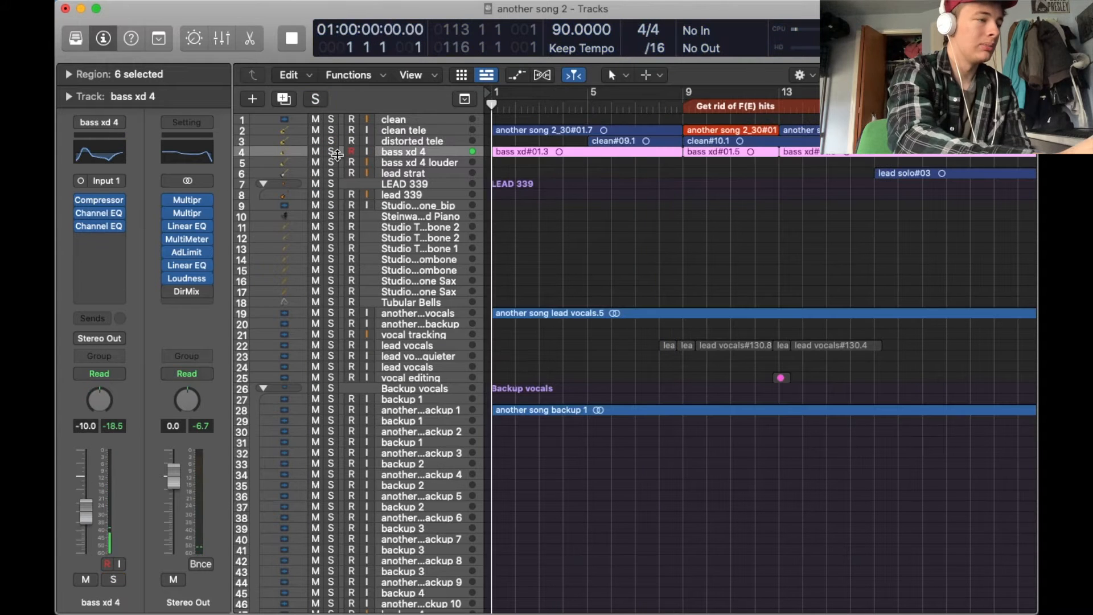
# - Check the saved channel strip settings for bass xd 4, and inspect the track's Compressor in the graphical view before closing it
pyautogui.click(112, 125)
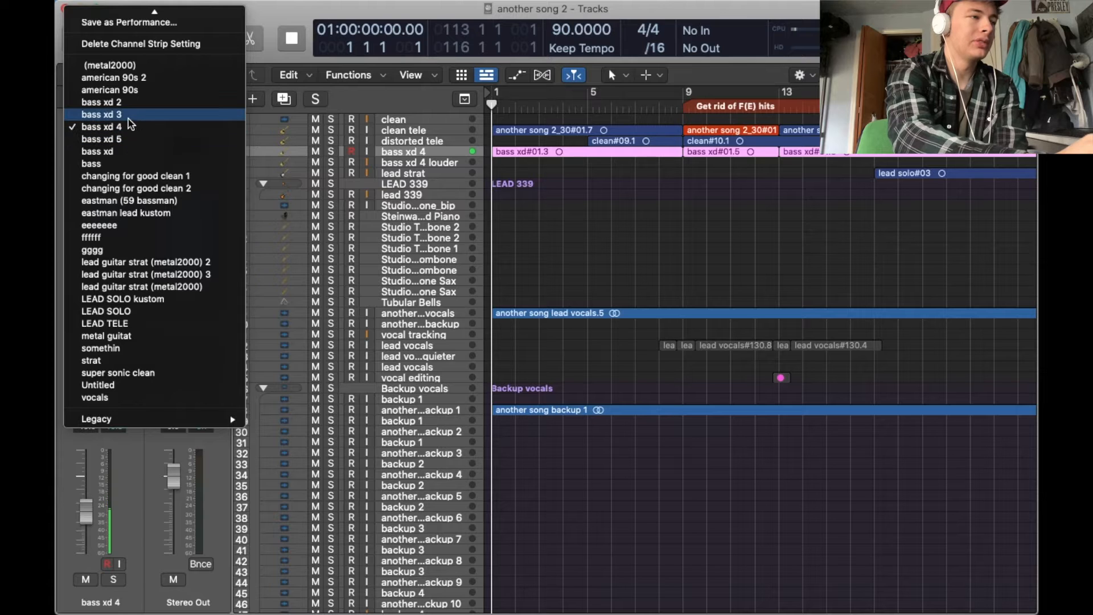
pyautogui.click(403, 157)
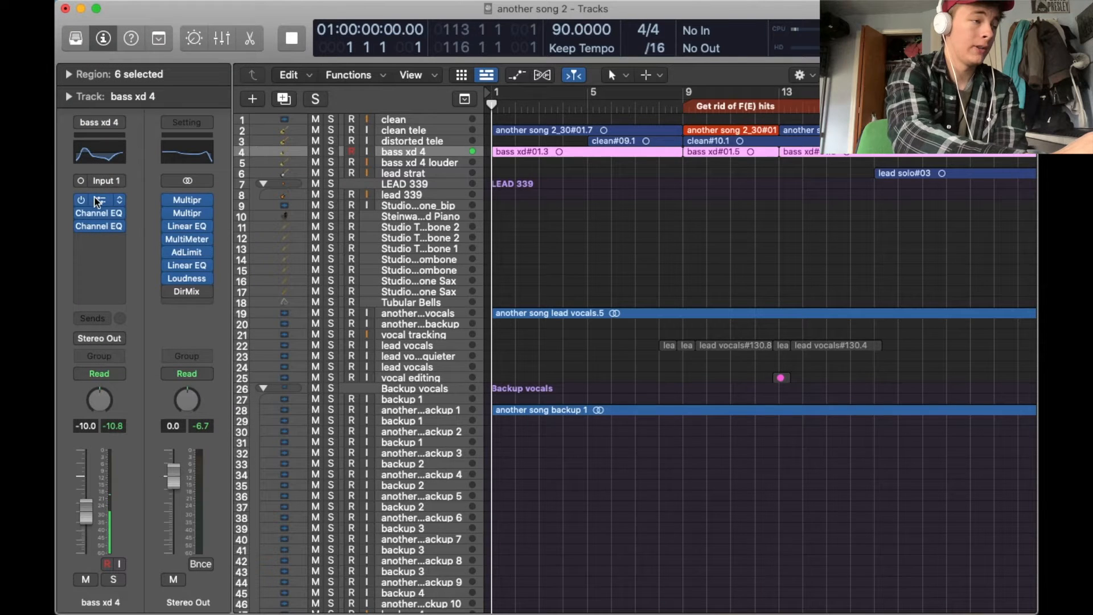
pyautogui.click(95, 201)
pyautogui.click(800, 398)
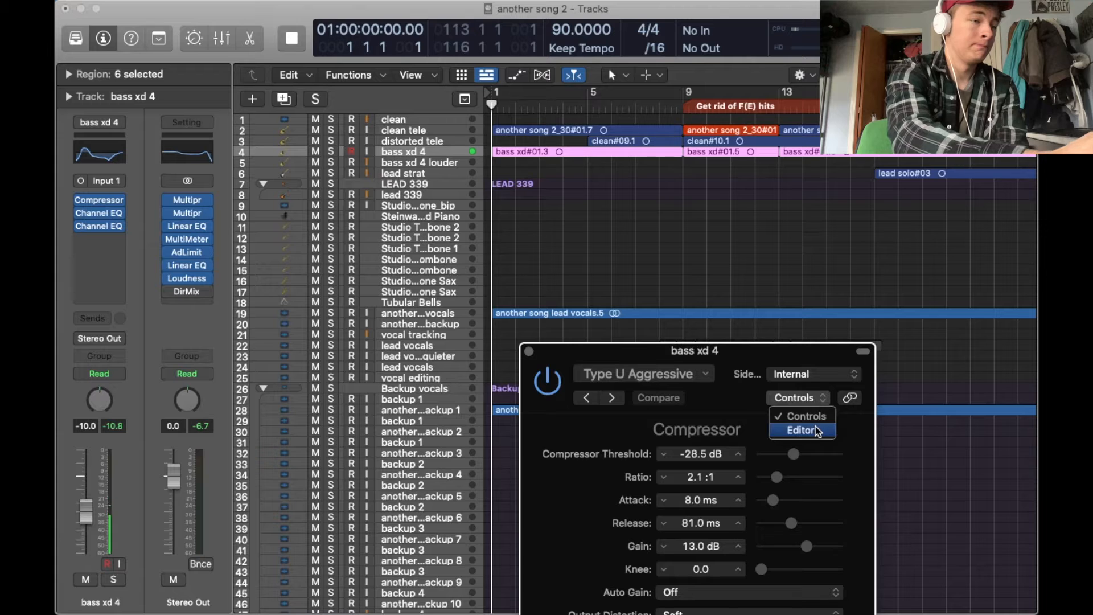
pyautogui.click(816, 430)
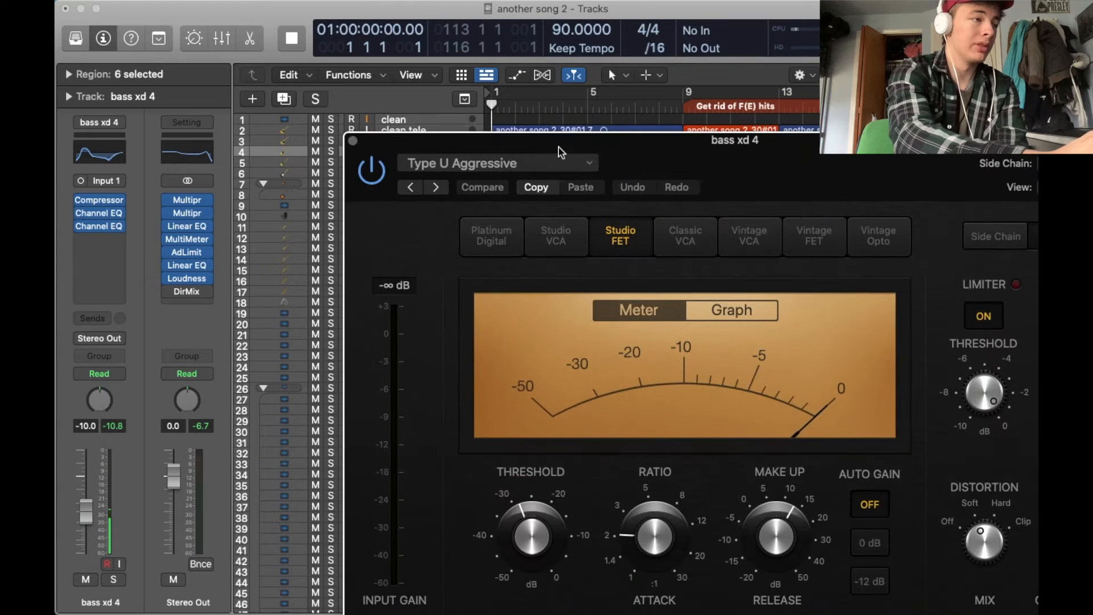
pyautogui.moveTo(390, 140); pyautogui.dragTo(343, 12)
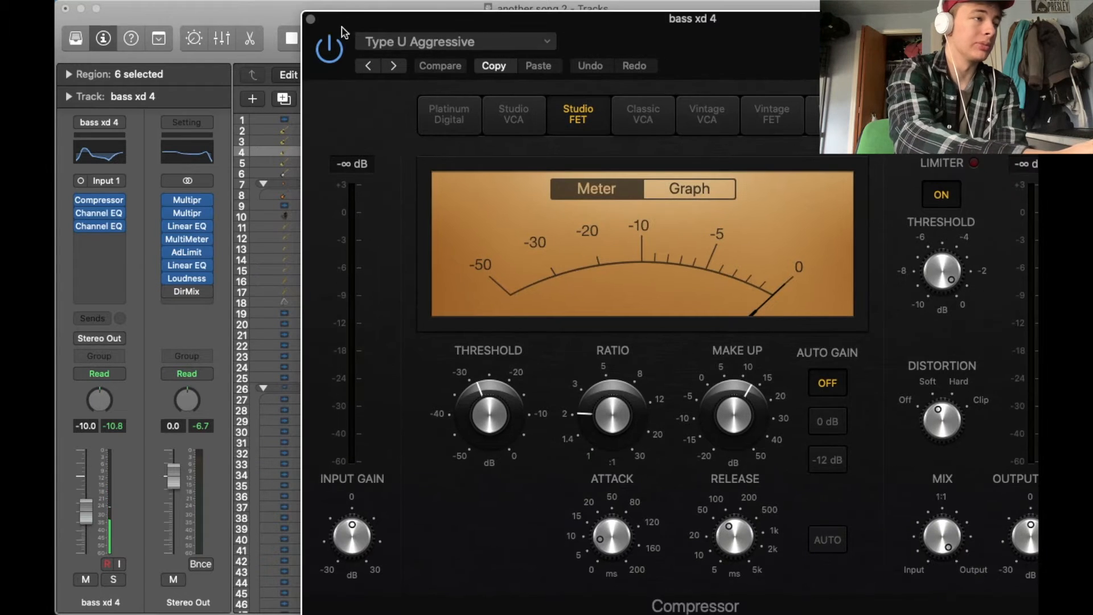
pyautogui.click(310, 19)
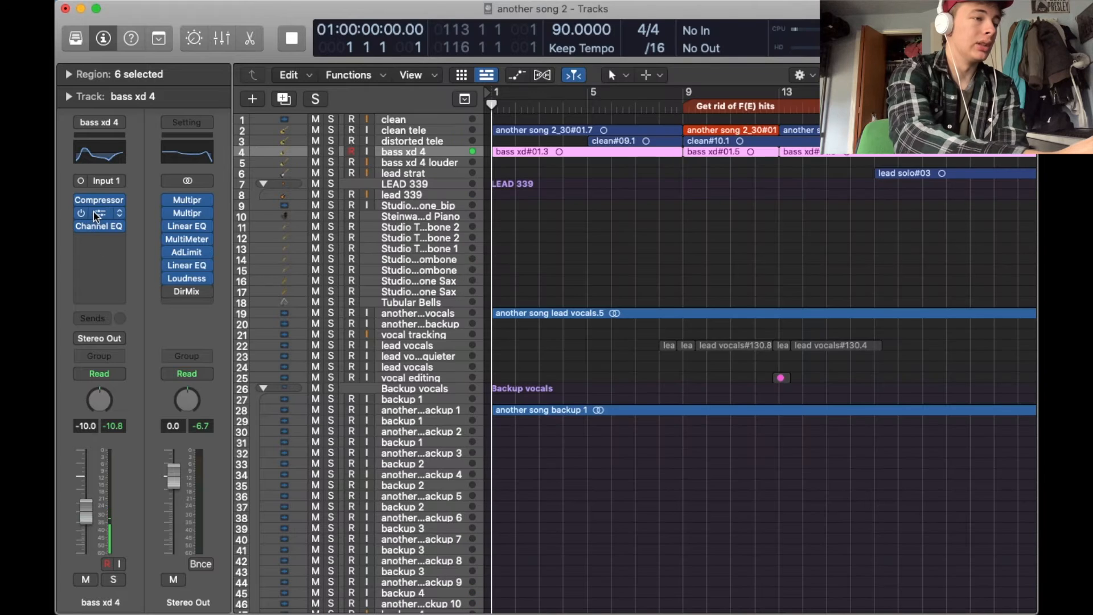
# - Inspect the first Channel EQ on the bass xd 4 track in the graphical view and close its window
pyautogui.click(98, 213)
pyautogui.click(809, 398)
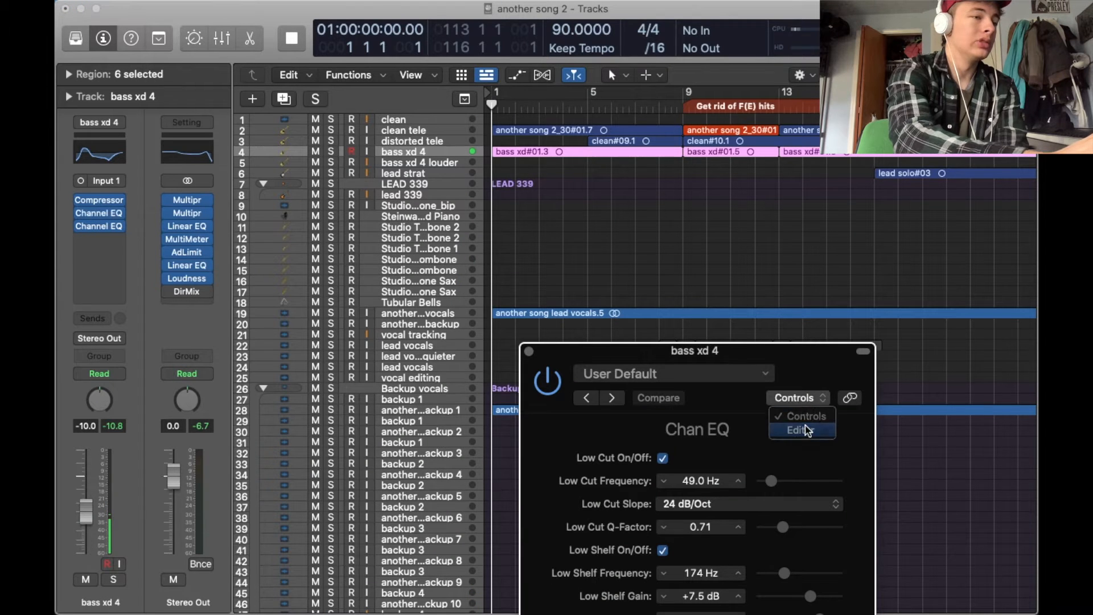
pyautogui.click(807, 431)
pyautogui.moveTo(482, 61); pyautogui.dragTo(454, 36)
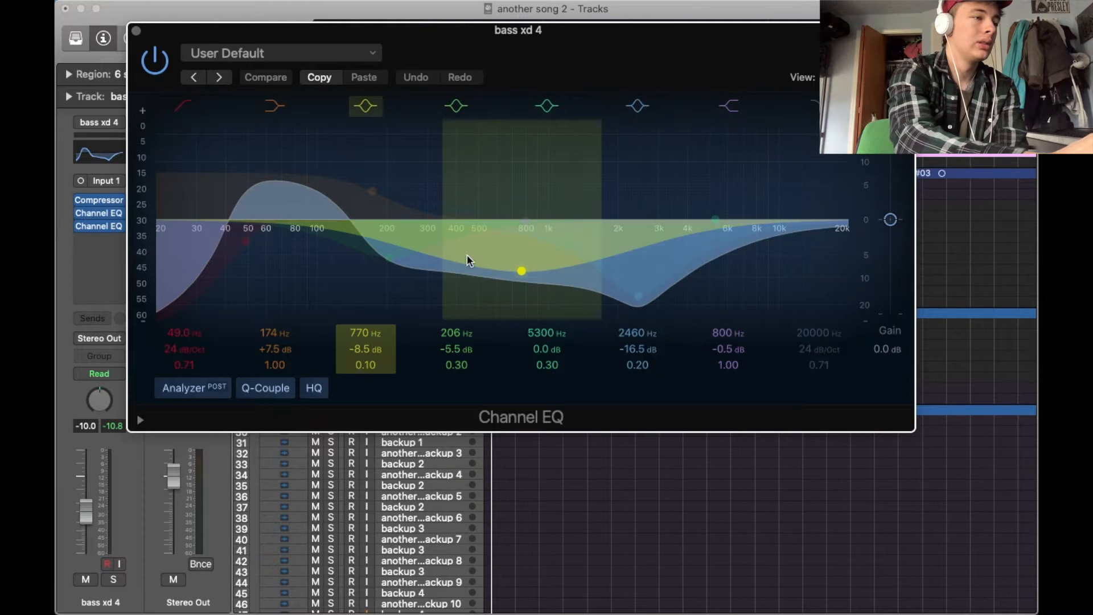
pyautogui.click(137, 32)
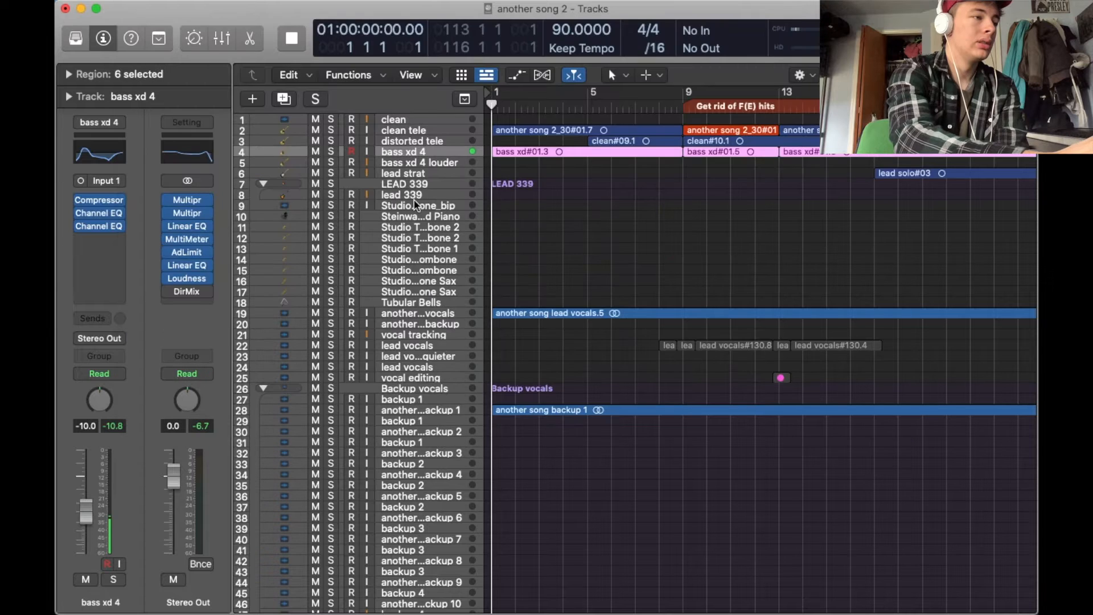
# - Inspect the second Channel EQ on the bass xd 4 track in the graphical view and close its window
pyautogui.click(99, 226)
pyautogui.click(798, 397)
pyautogui.moveTo(829, 387); pyautogui.dragTo(566, 143)
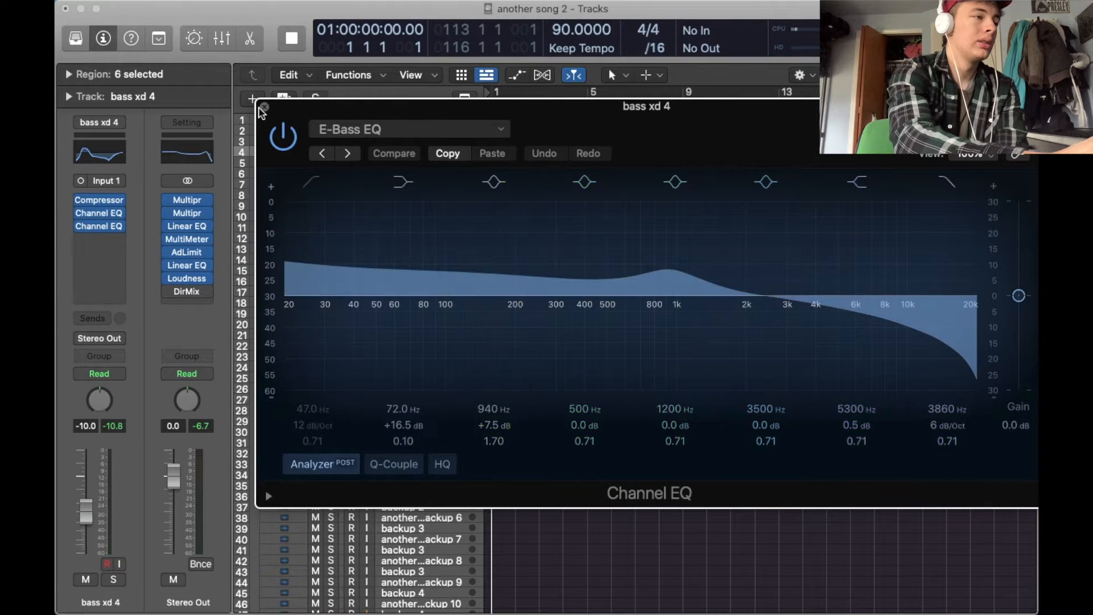
pyautogui.click(263, 107)
# - Select the bass xd 4 louder track and examine where its regions fall across the song
pyautogui.press('super+Left')
pyautogui.press('super+Left')
pyautogui.press('super+Left')
pyautogui.press('super+Left')
pyautogui.press('super+Left')
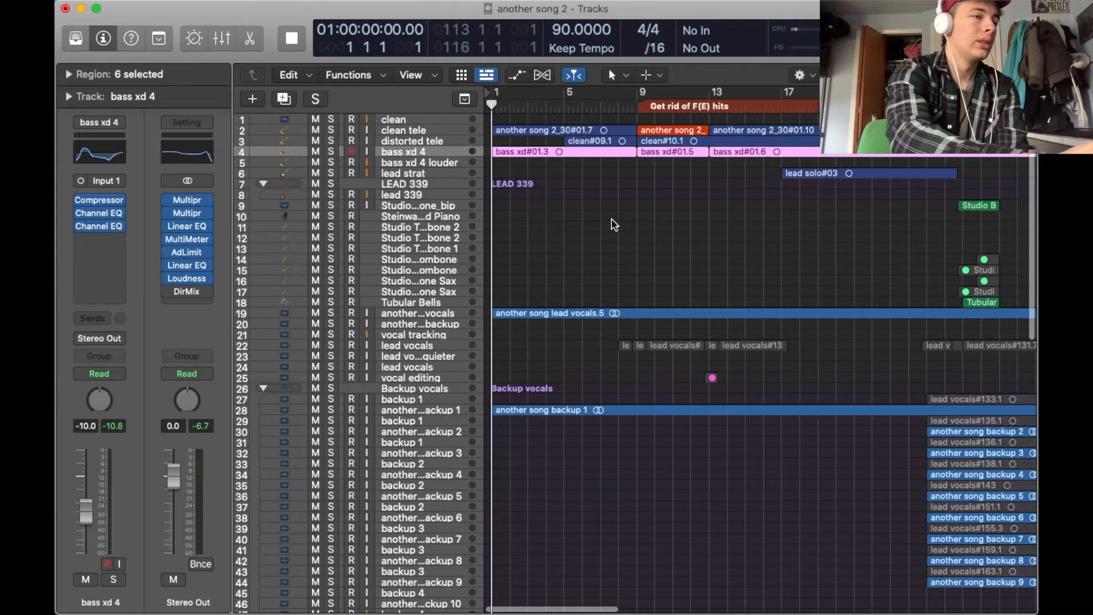
pyautogui.press('super+Left')
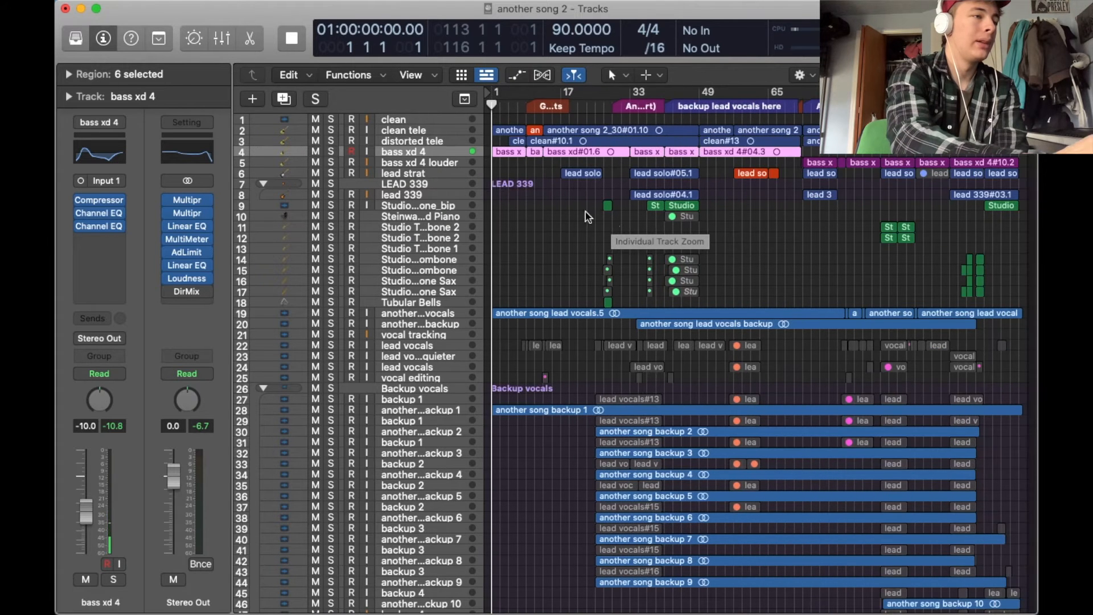
pyautogui.click(430, 166)
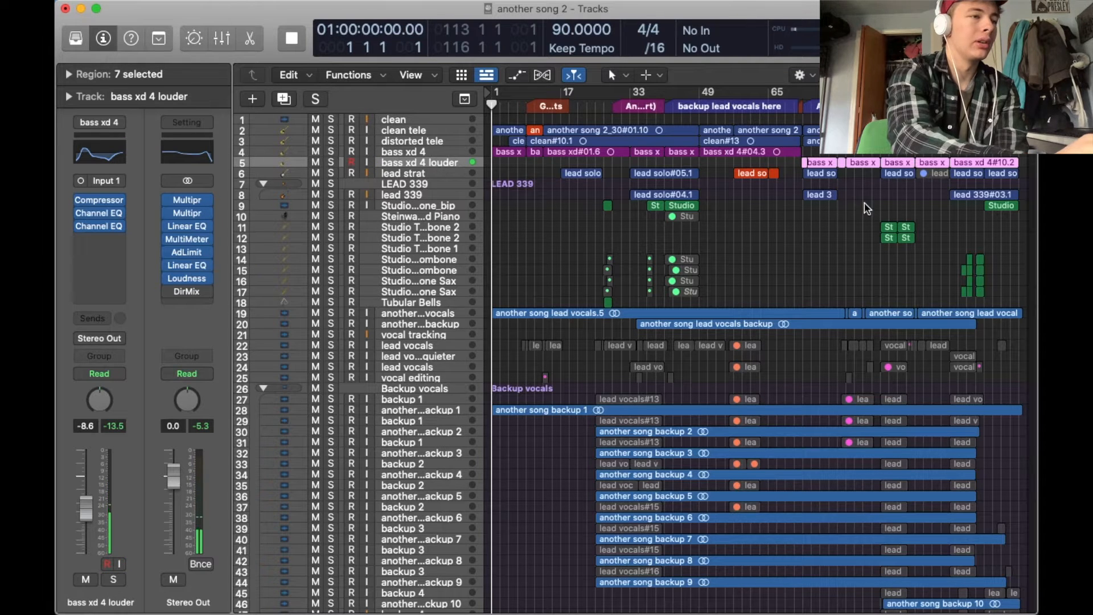
pyautogui.scroll(5, 821, 180)
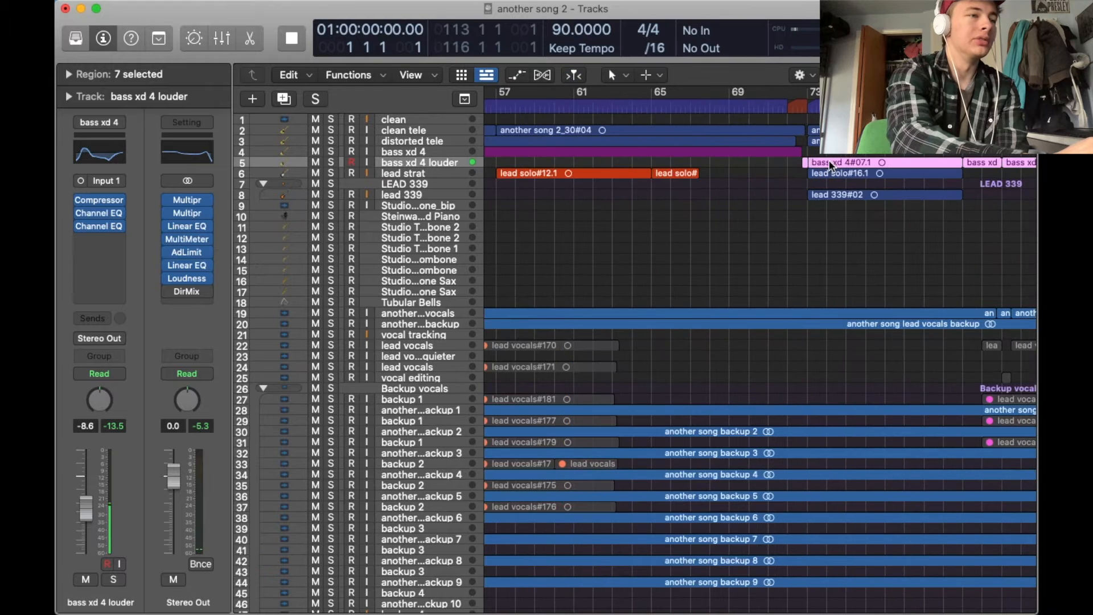
pyautogui.hscroll(-15, 830, 165)
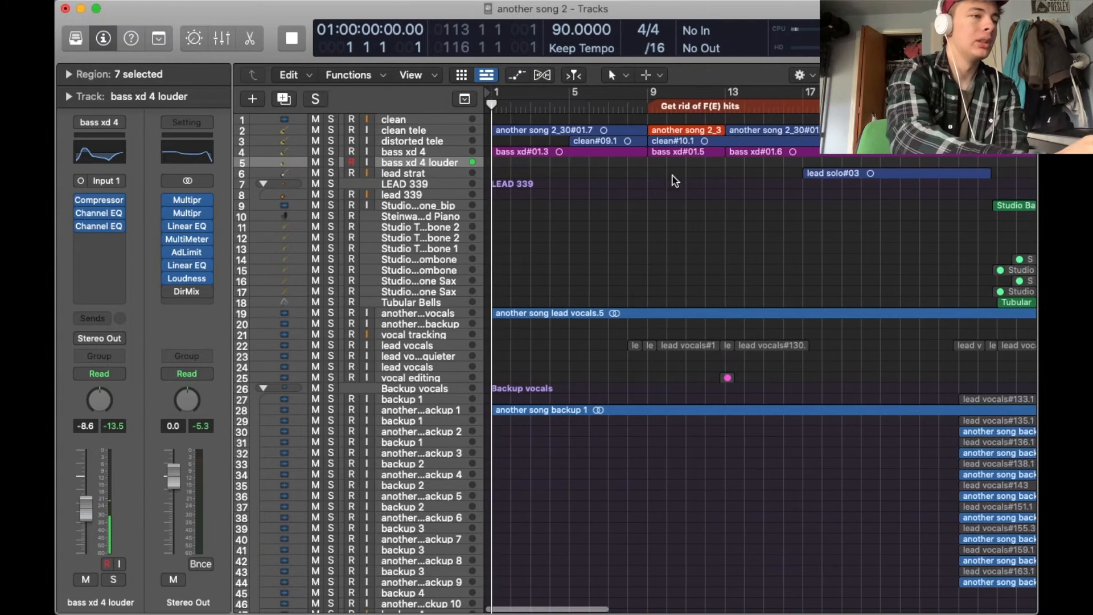
# - Look over the project's full track list and select the another song lead vocals track
pyautogui.scroll(-5, 580, 289)
pyautogui.scroll(-20, 580, 289)
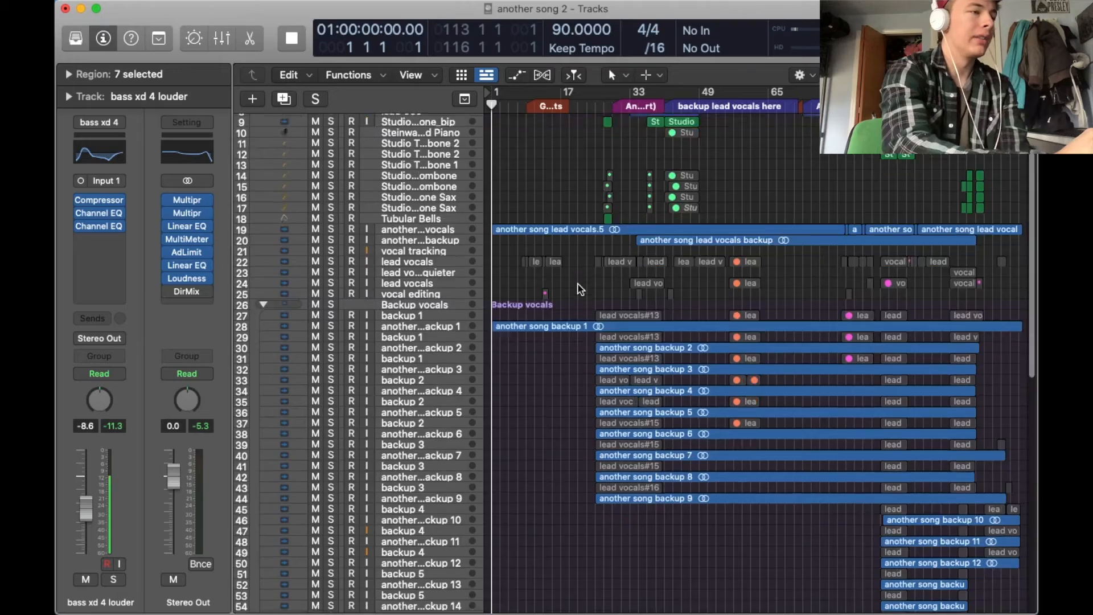
pyautogui.scroll(20, 580, 289)
pyautogui.scroll(-20, 580, 289)
pyautogui.scroll(20, 580, 289)
pyautogui.scroll(-20, 579, 290)
pyautogui.scroll(20, 580, 290)
pyautogui.scroll(-3, 580, 289)
pyautogui.click(451, 266)
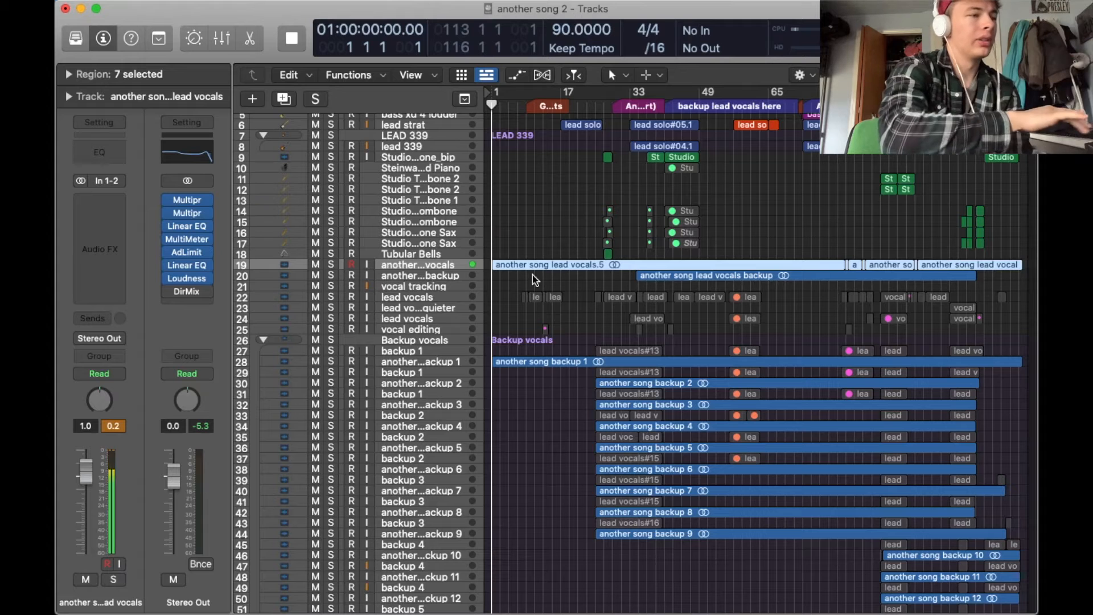
# - Examine the lead vocals regions along the timeline at closer and wider ranges
pyautogui.press('super+Right')
pyautogui.press('super+Right')
pyautogui.press('super+Right')
pyautogui.press('super+Right')
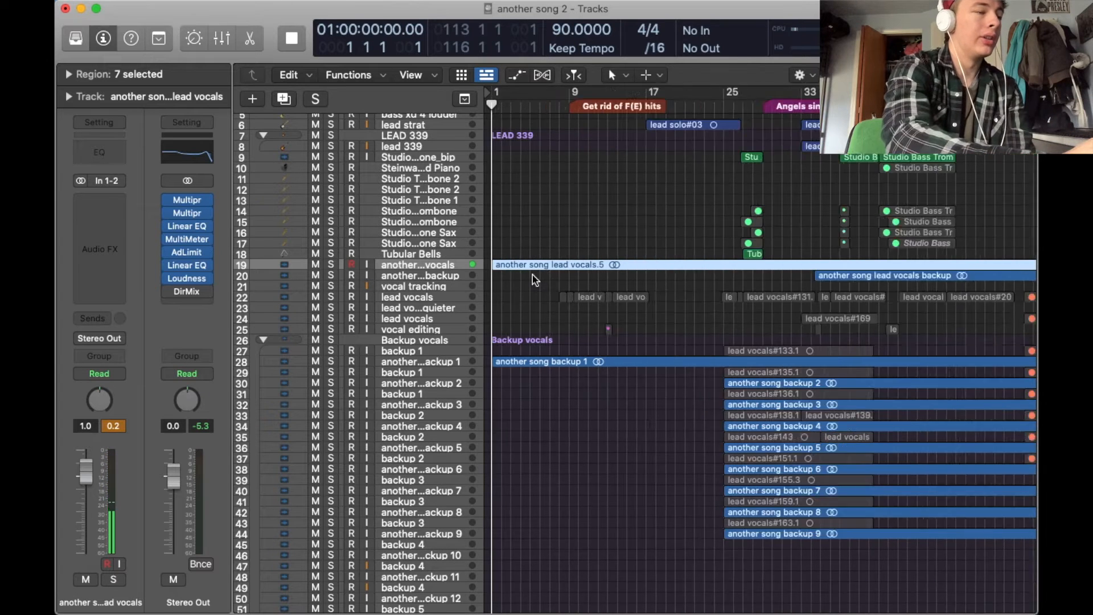
pyautogui.press('super+Left')
pyautogui.press('super+Left')
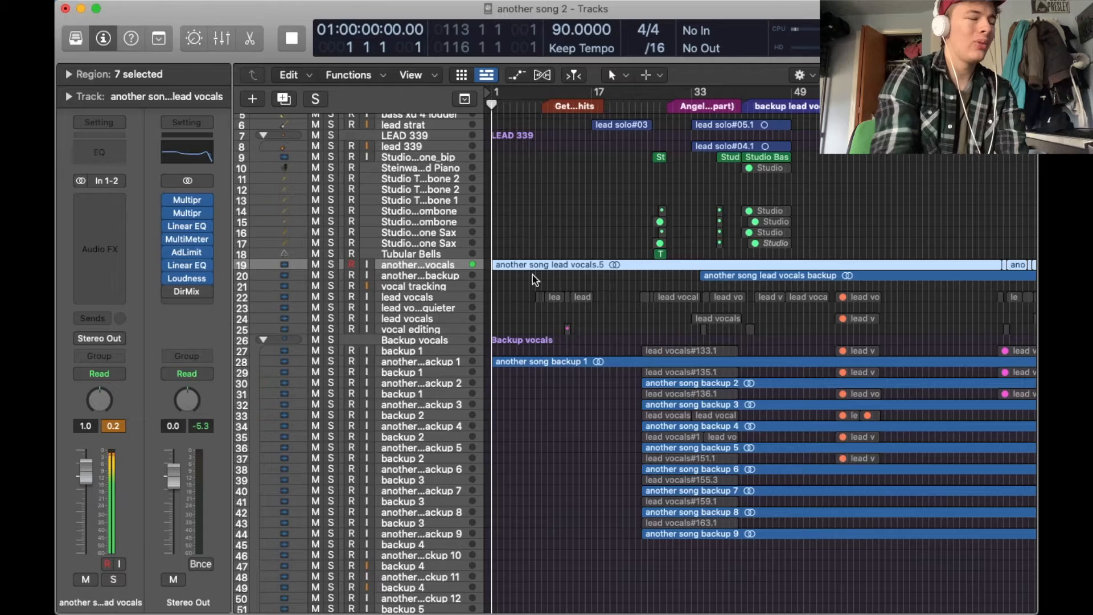
pyautogui.scroll(5, 534, 275)
pyautogui.scroll(-5, 533, 275)
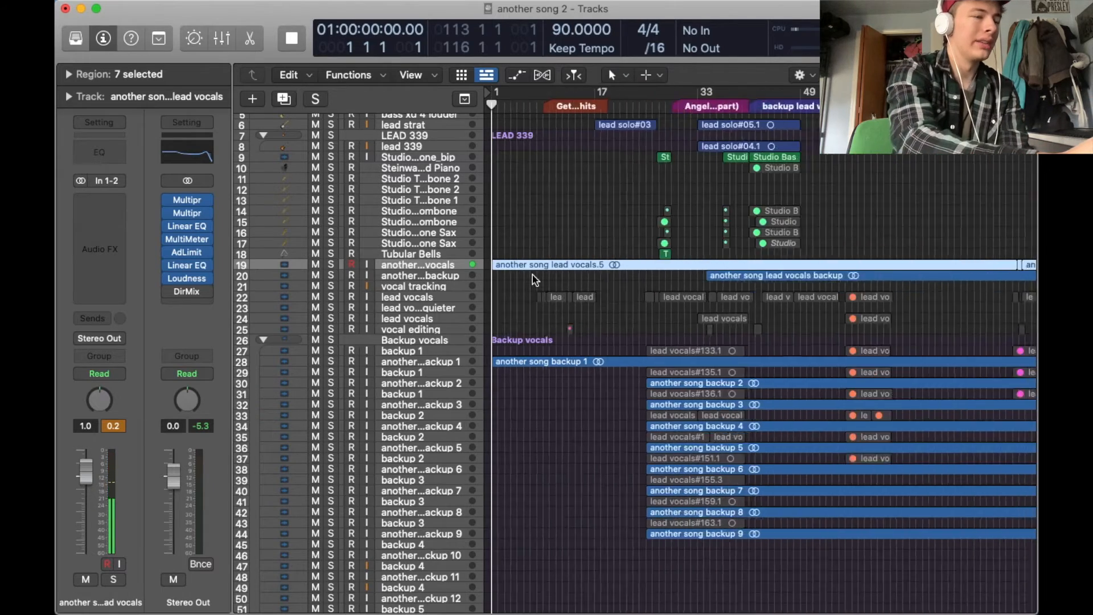
# - Examine the backup vocals, quieter backup vocals and drum tracks further down the arrangement
pyautogui.scroll(-3, 536, 279)
pyautogui.scroll(3, 536, 280)
pyautogui.scroll(-15, 536, 280)
pyautogui.scroll(4, 536, 279)
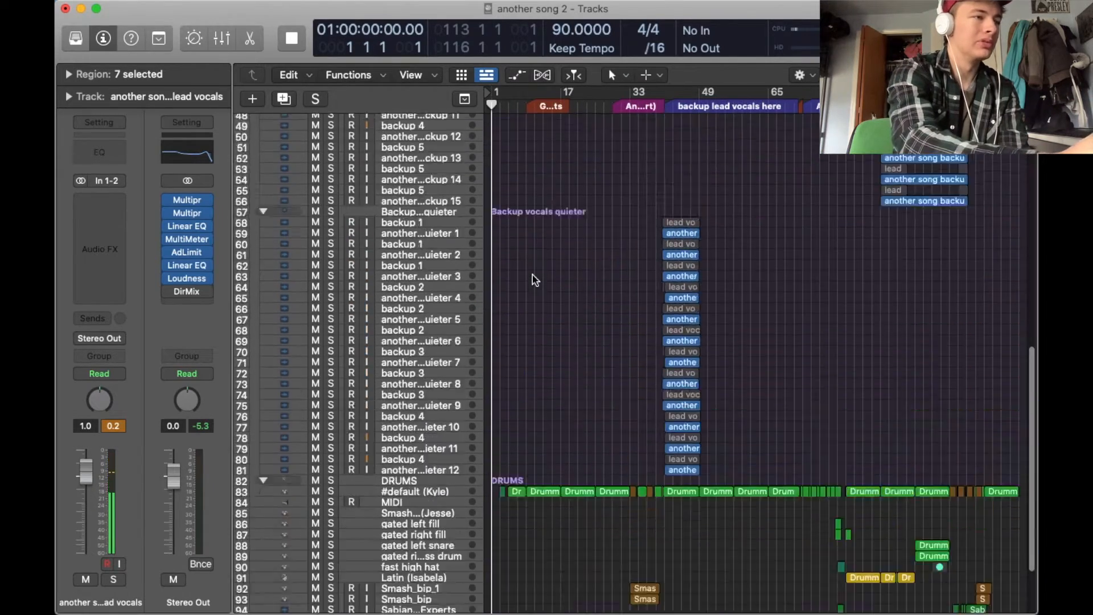
pyautogui.scroll(15, 535, 279)
pyautogui.scroll(-5, 535, 280)
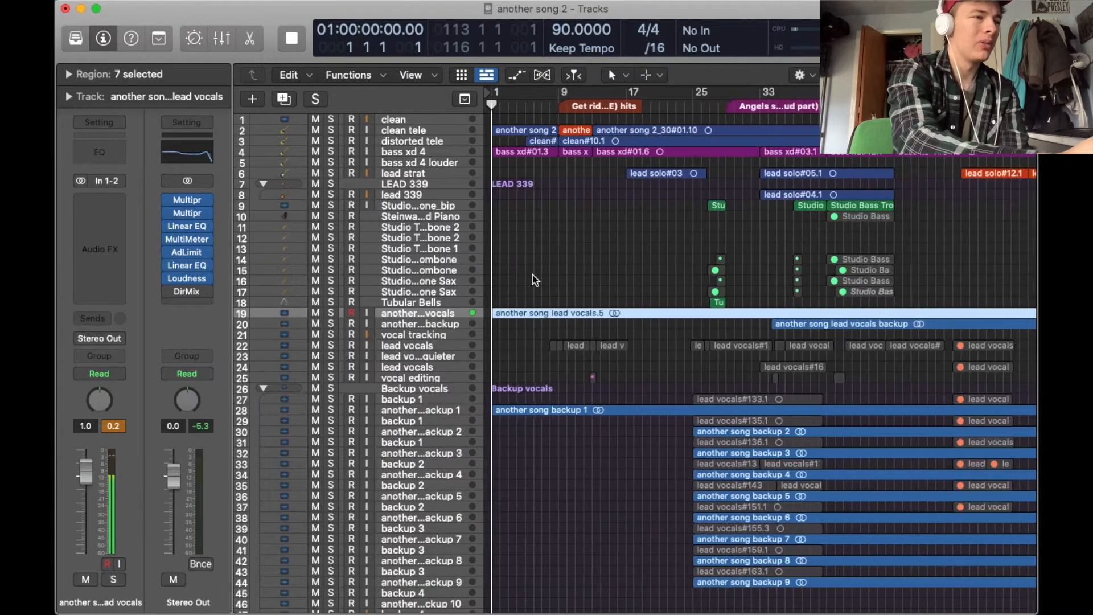
pyautogui.scroll(-2, 535, 279)
pyautogui.scroll(-5, 524, 341)
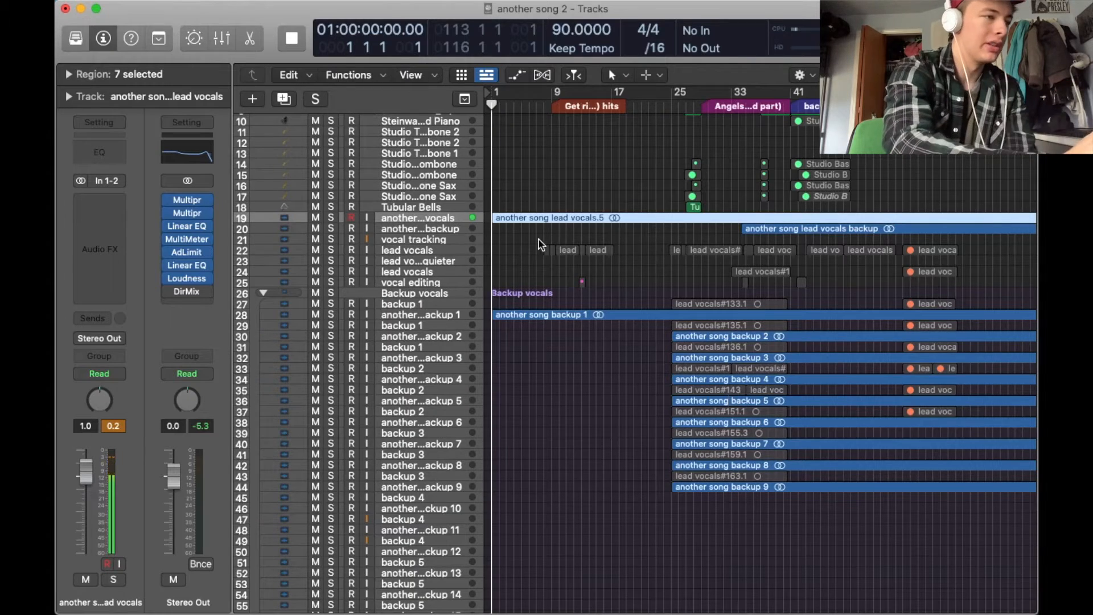
pyautogui.scroll(-3, 544, 242)
pyautogui.scroll(-10, 552, 279)
pyautogui.scroll(10, 558, 312)
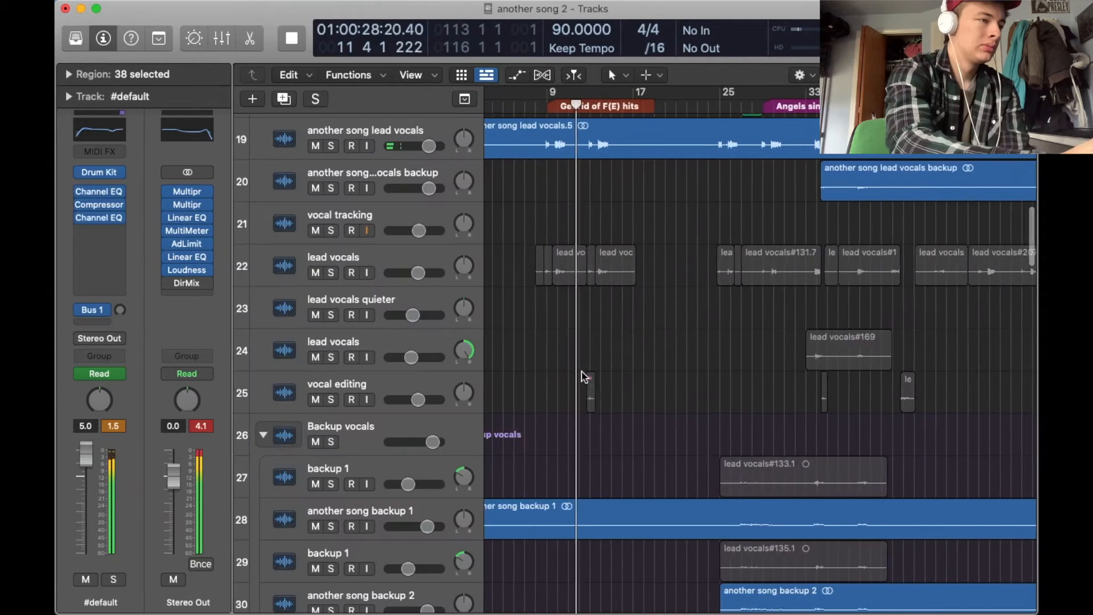
# - Review the guitar, bass, brass and backup vocal tracks while the song plays
pyautogui.scroll(5, 584, 377)
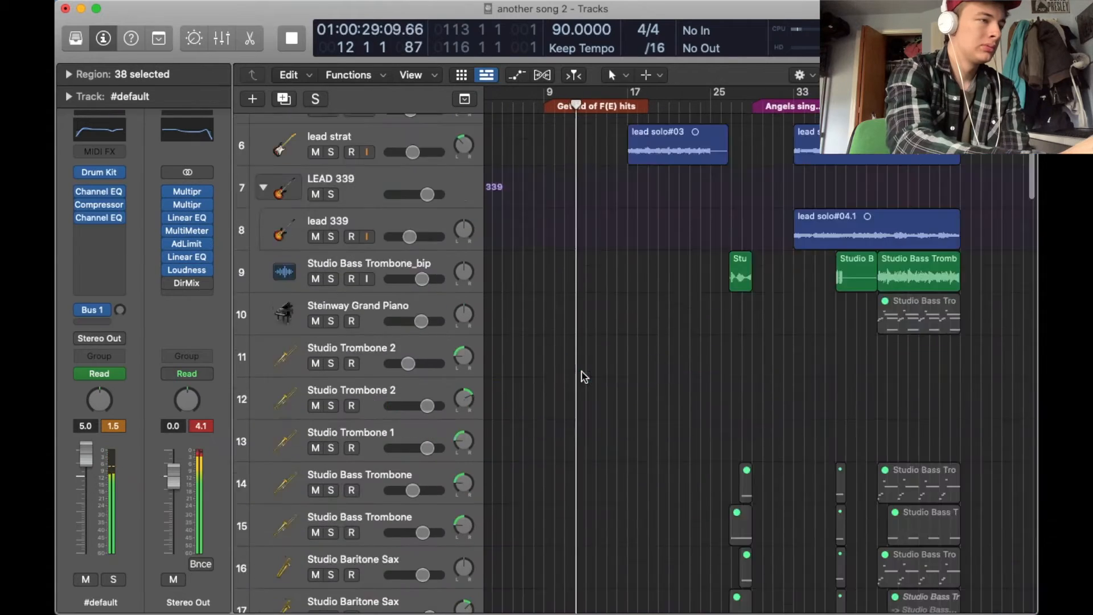
pyautogui.scroll(5, 584, 377)
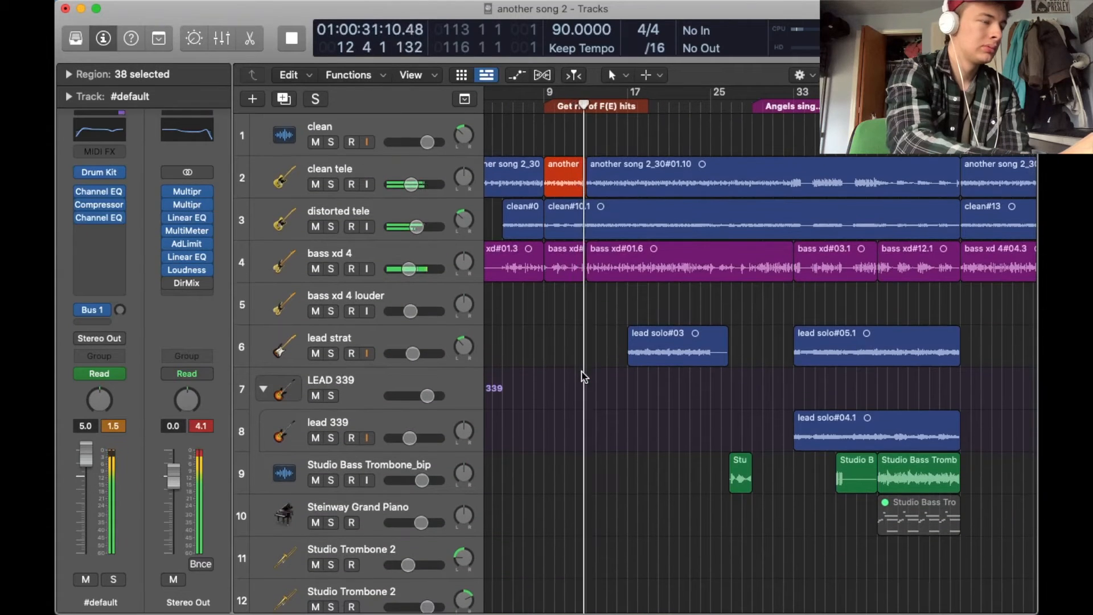
pyautogui.scroll(-15, 584, 377)
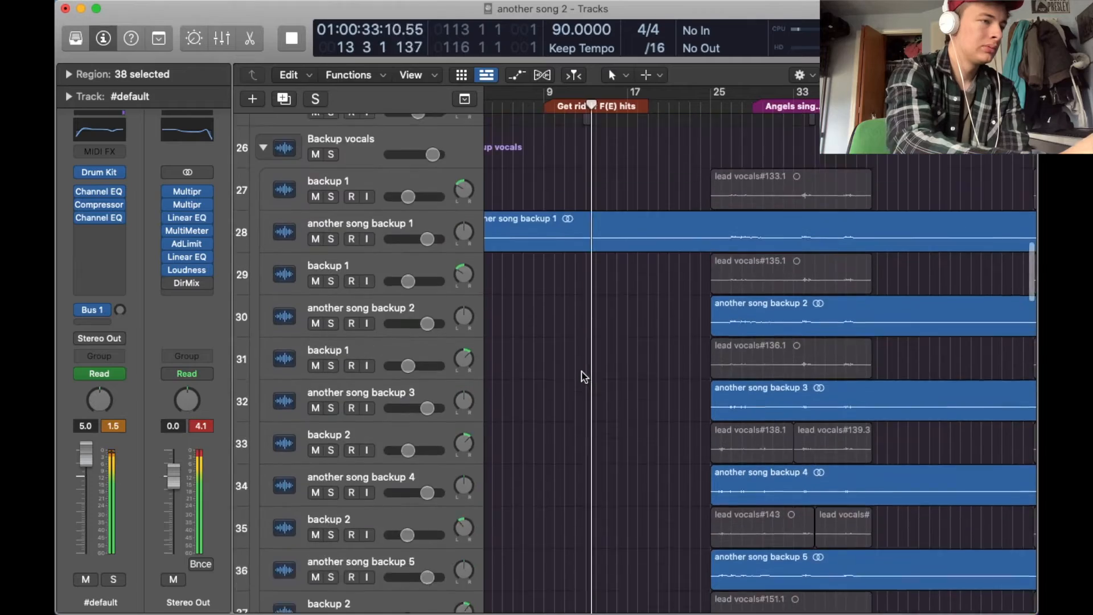
pyautogui.scroll(-8, 584, 377)
pyautogui.scroll(10, 584, 377)
pyautogui.scroll(13, 584, 377)
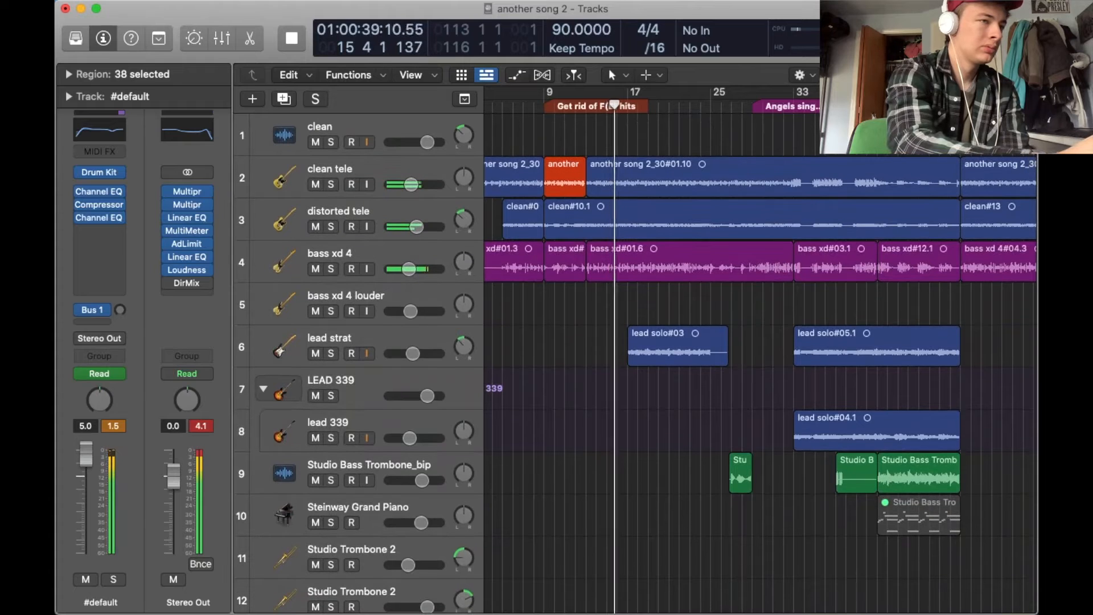
# - Reduce the track heights, solo the lead strat track and resume playback at its first lead solo region
pyautogui.press('super+Up')
pyautogui.press('super+Up')
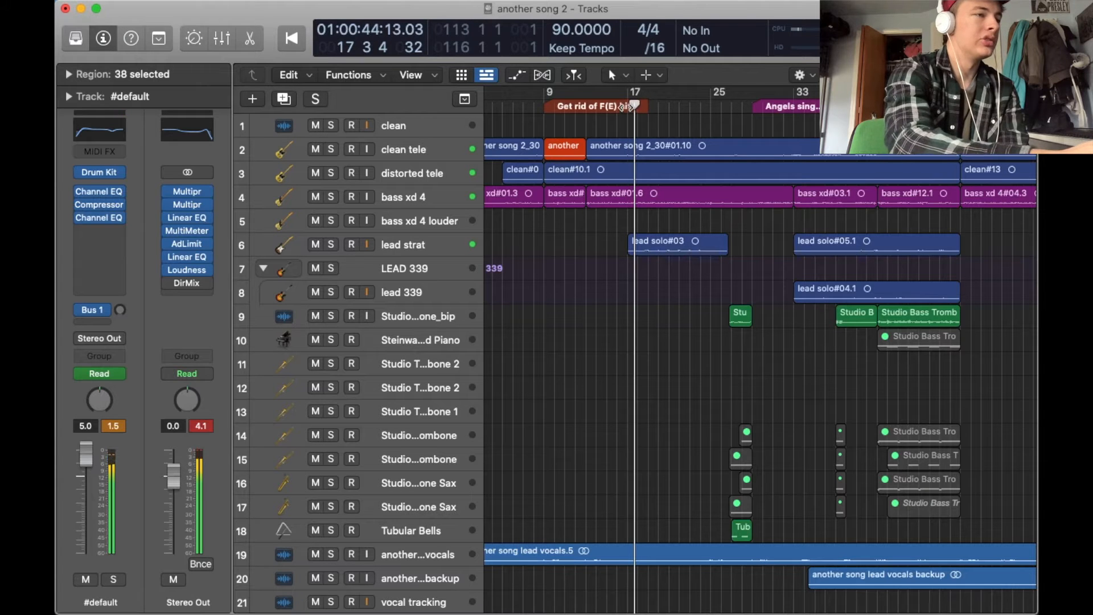
pyautogui.press('space')
pyautogui.click(336, 244)
pyautogui.press('space')
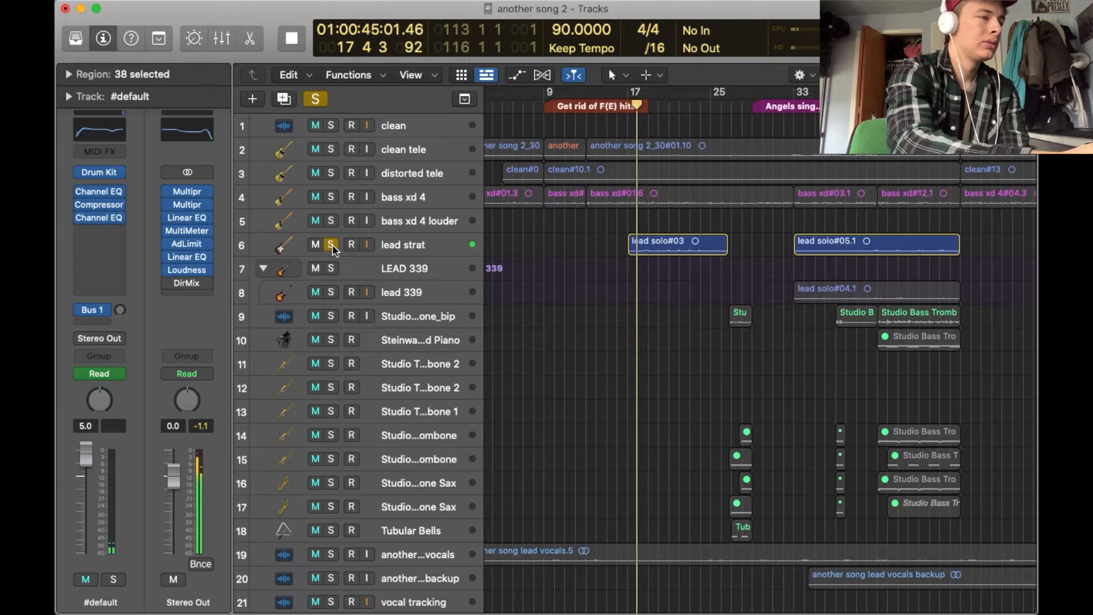
# - Turn off the lead strat track's solo, stop playback and select that track
pyautogui.click(332, 246)
pyautogui.press('space')
pyautogui.click(369, 250)
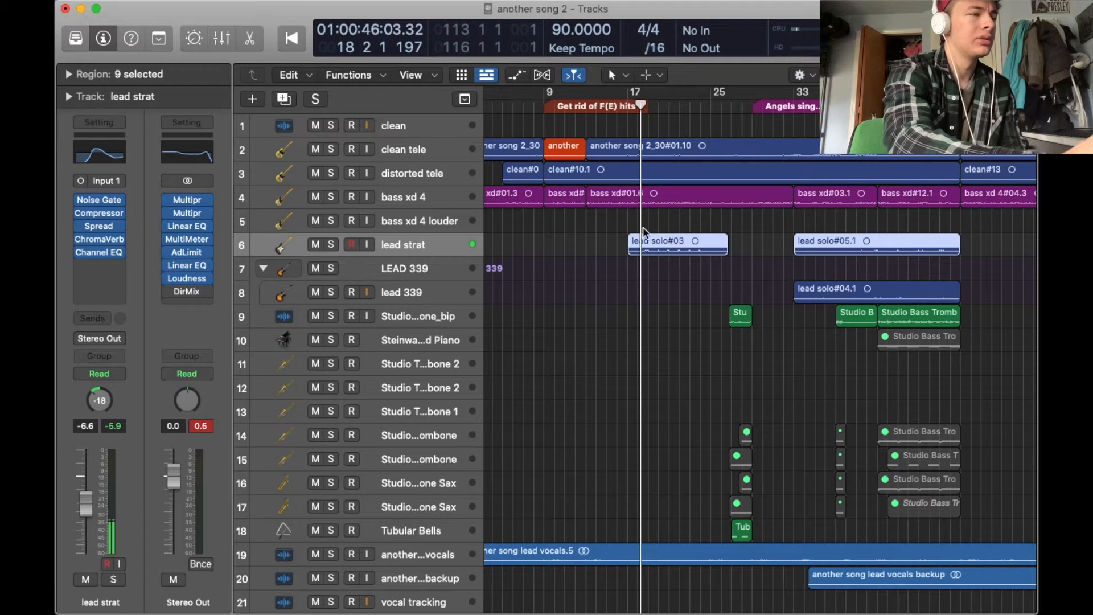
# - Inspect the lead strat track's Channel EQ curve in the plug-in's Editor view and close the plug-in window
pyautogui.scroll(-1, 615, 249)
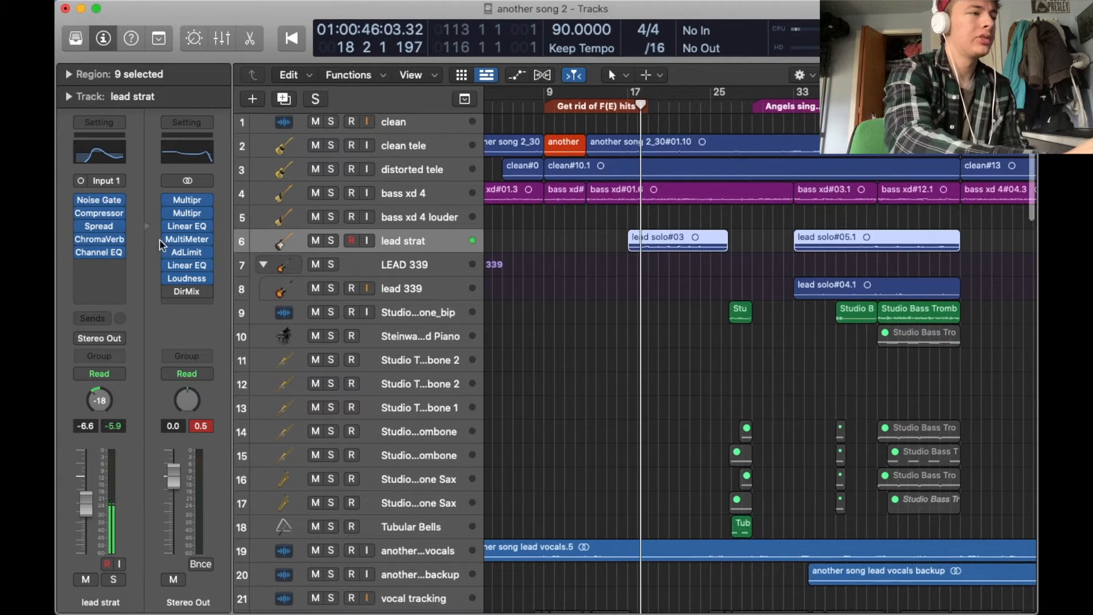
pyautogui.click(101, 254)
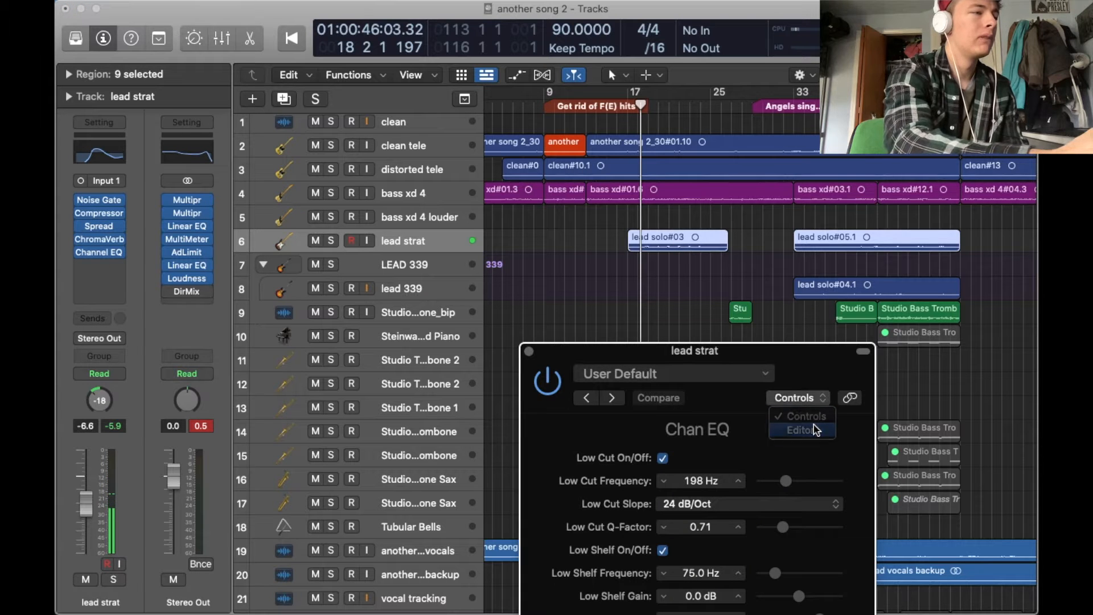
pyautogui.click(816, 429)
pyautogui.moveTo(803, 345); pyautogui.dragTo(534, 73)
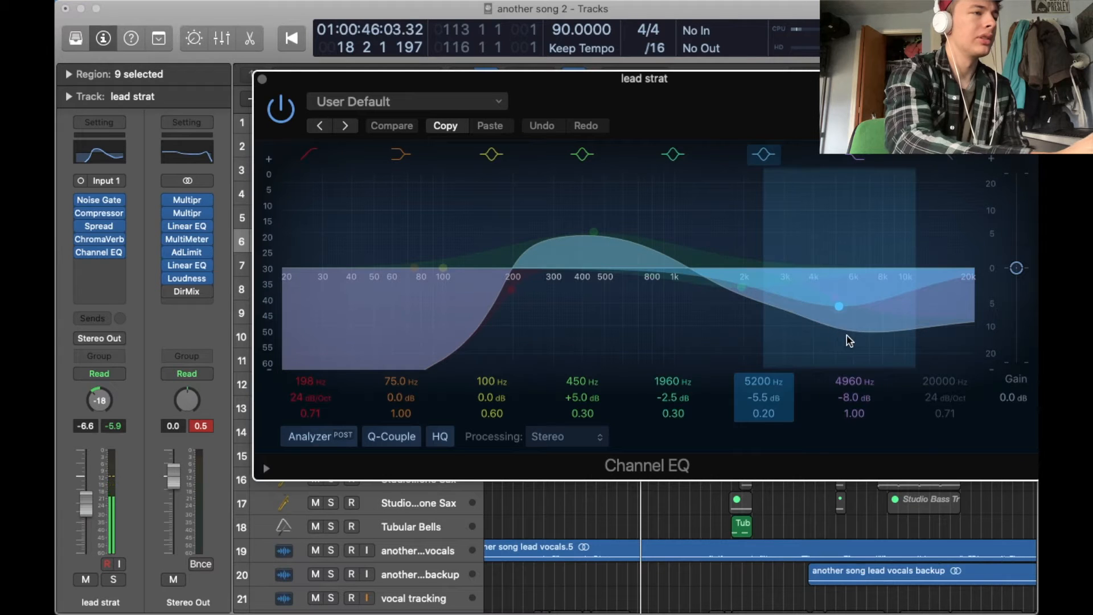
pyautogui.click(263, 81)
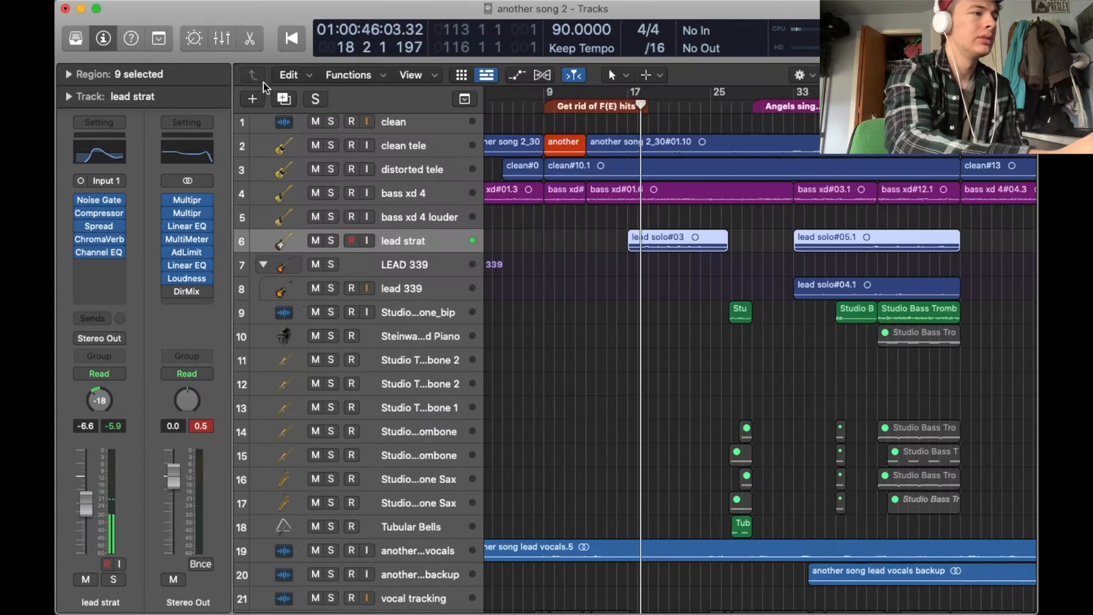
# - Play the full mix from the first lead solo region near bar 17 and review the guitar, brass and vocal tracks
pyautogui.hscroll(3, 598, 265)
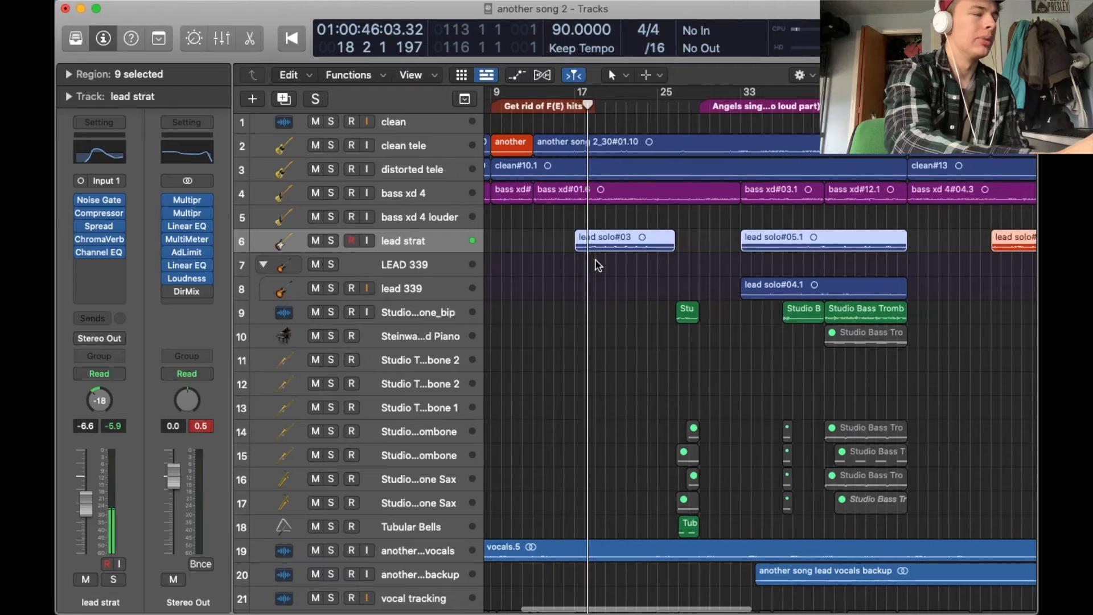
pyautogui.click(578, 110)
pyautogui.press('space')
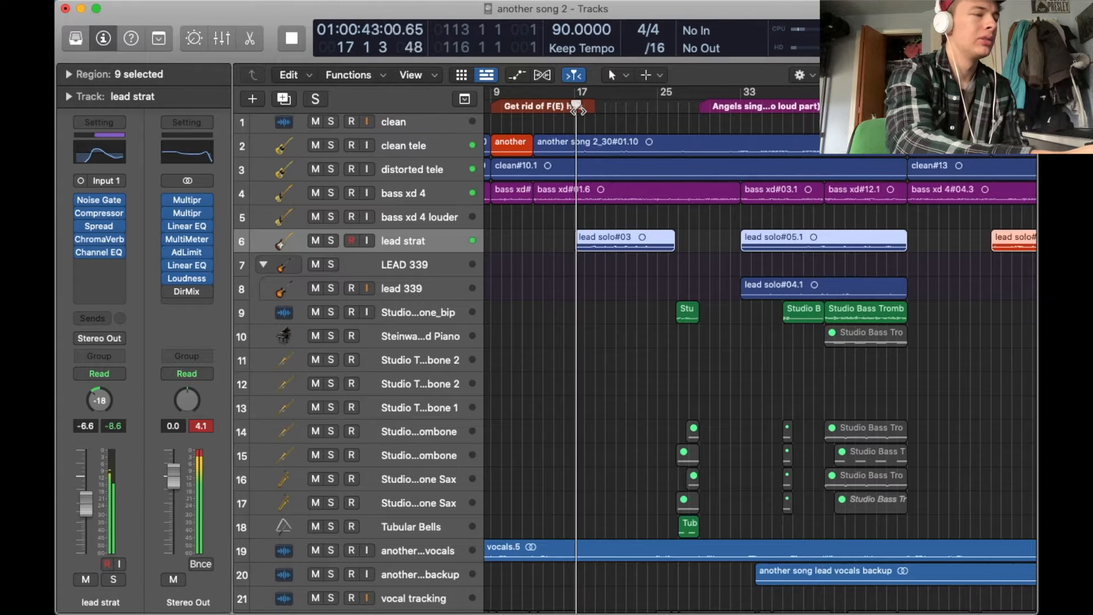
pyautogui.scroll(-3, 569, 234)
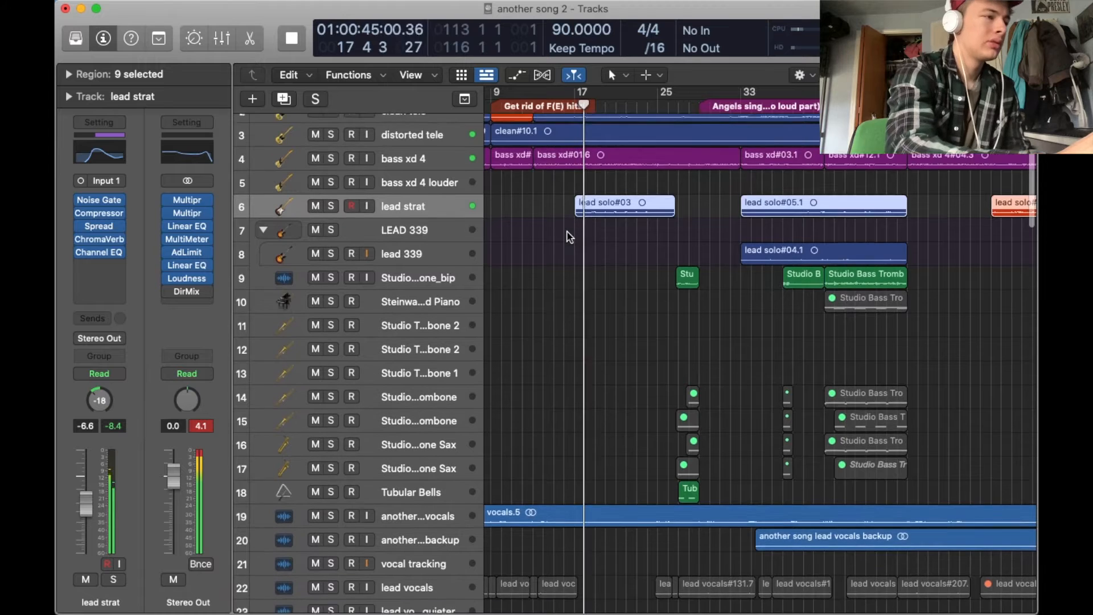
pyautogui.scroll(-2, 568, 236)
pyautogui.hscroll(1, 569, 237)
pyautogui.hscroll(1, 569, 236)
pyautogui.scroll(-10, 569, 237)
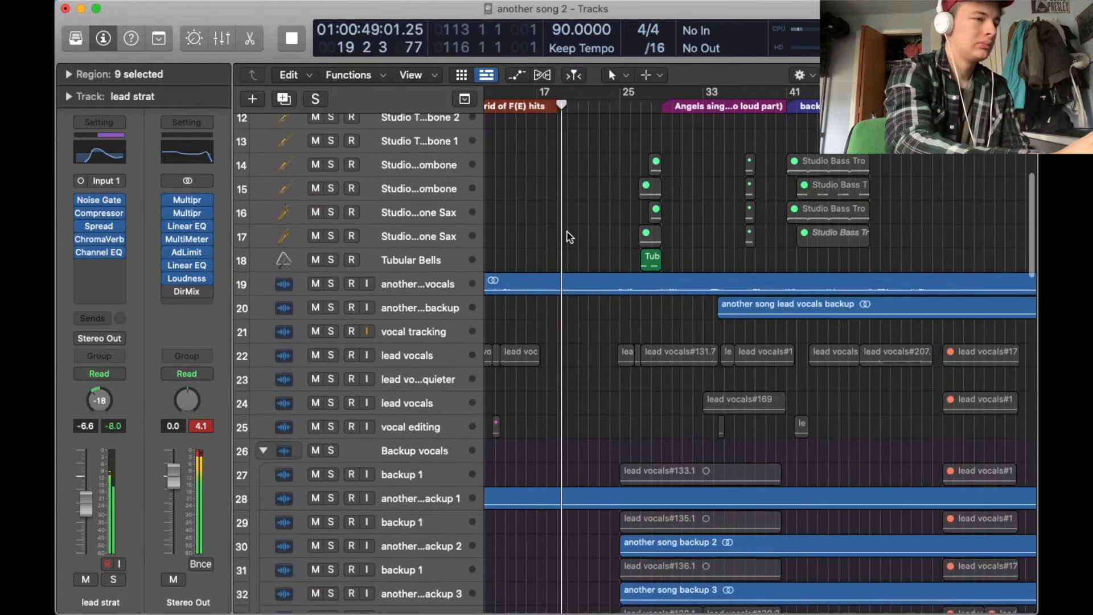
pyautogui.scroll(12, 568, 237)
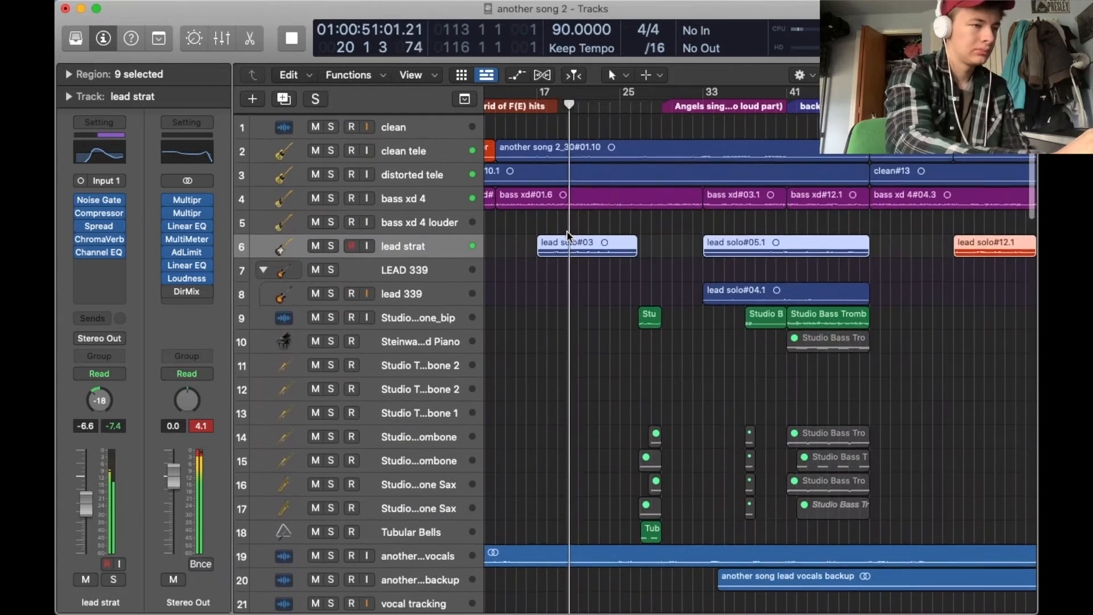
pyautogui.hscroll(1, 568, 235)
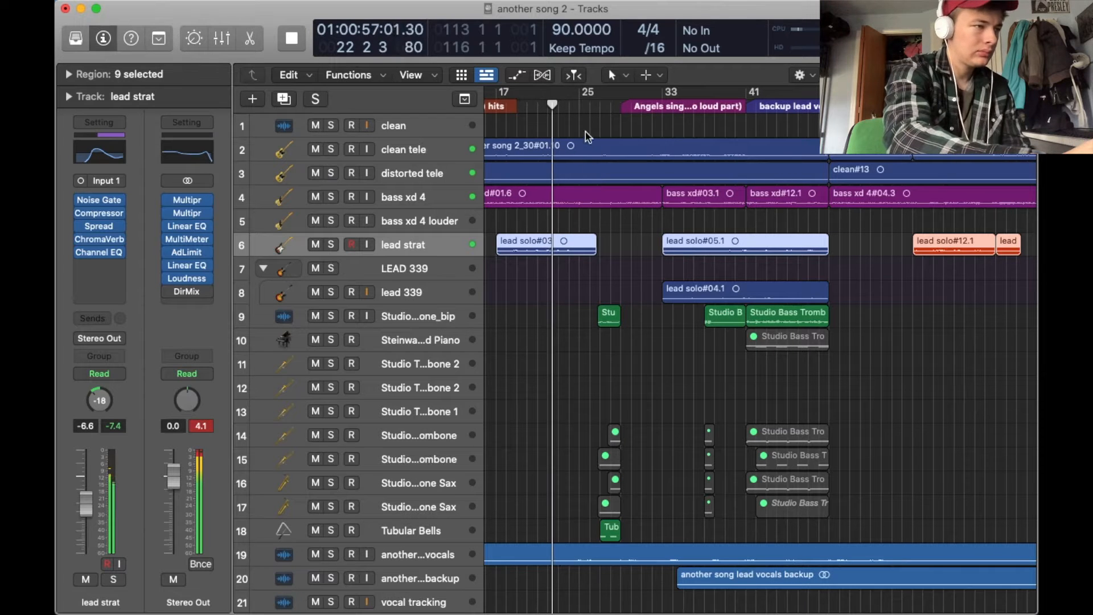
pyautogui.hscroll(-1, 564, 259)
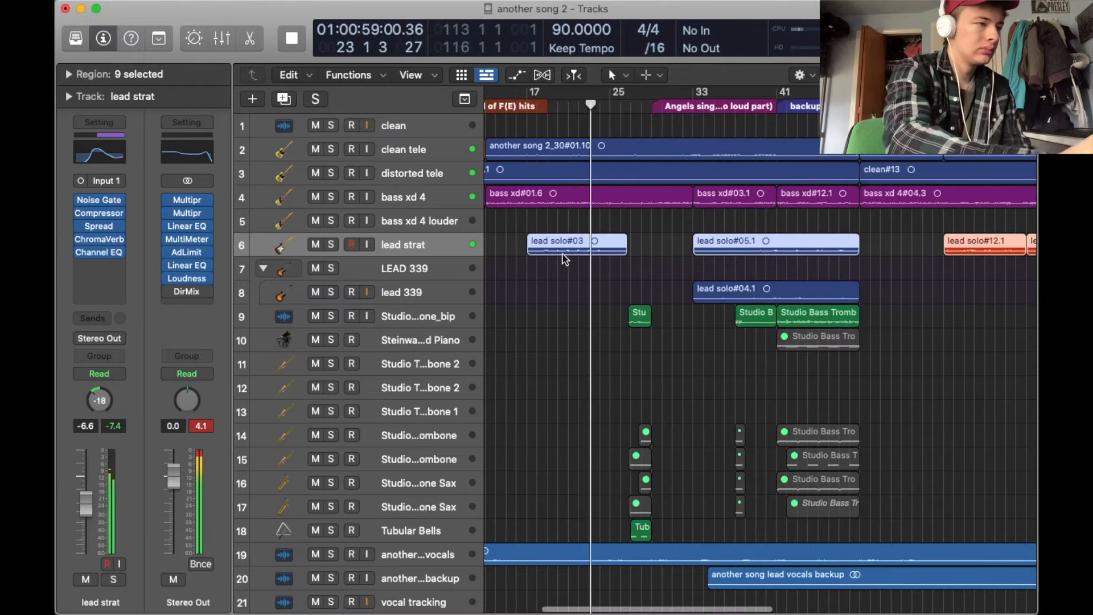
# - Listen to the bass xd 4 track soloed during playback, restore the full mix and stop the song at bar 27
pyautogui.click(330, 197)
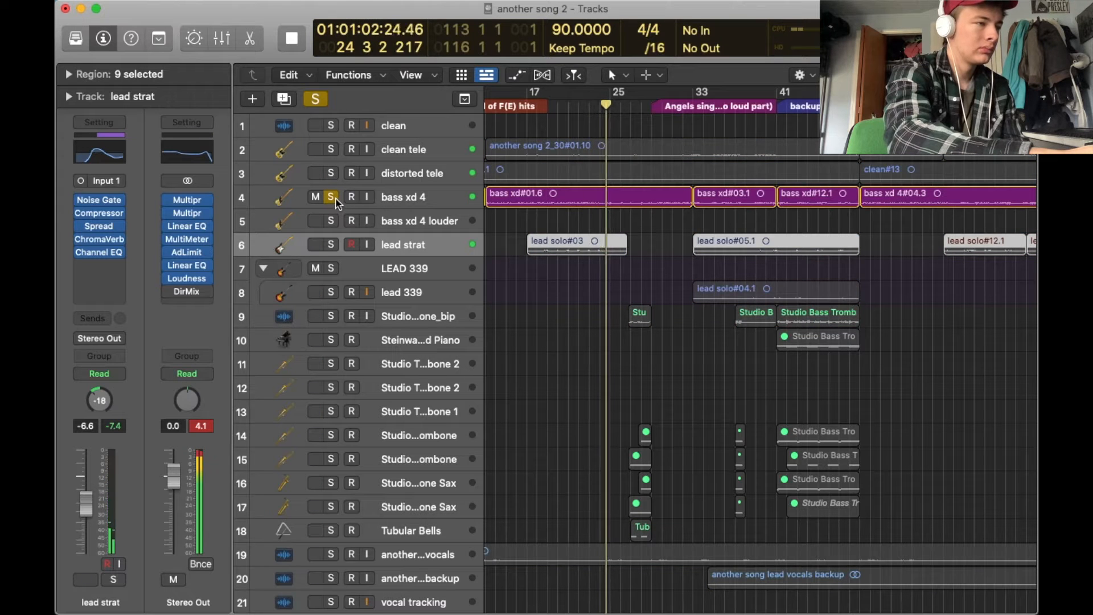
pyautogui.click(335, 198)
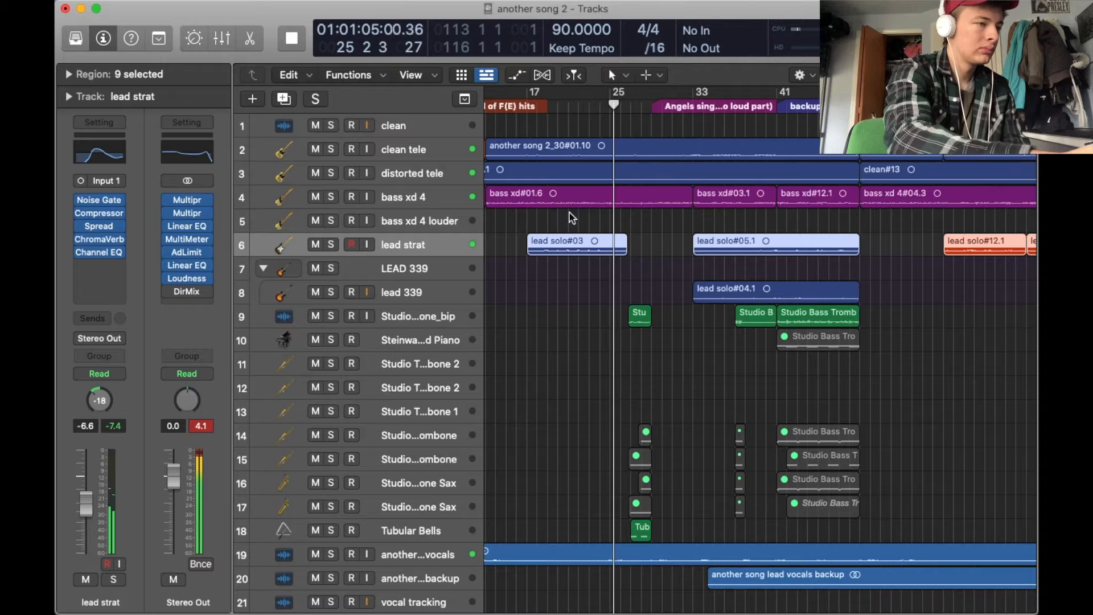
pyautogui.hscroll(2, 653, 265)
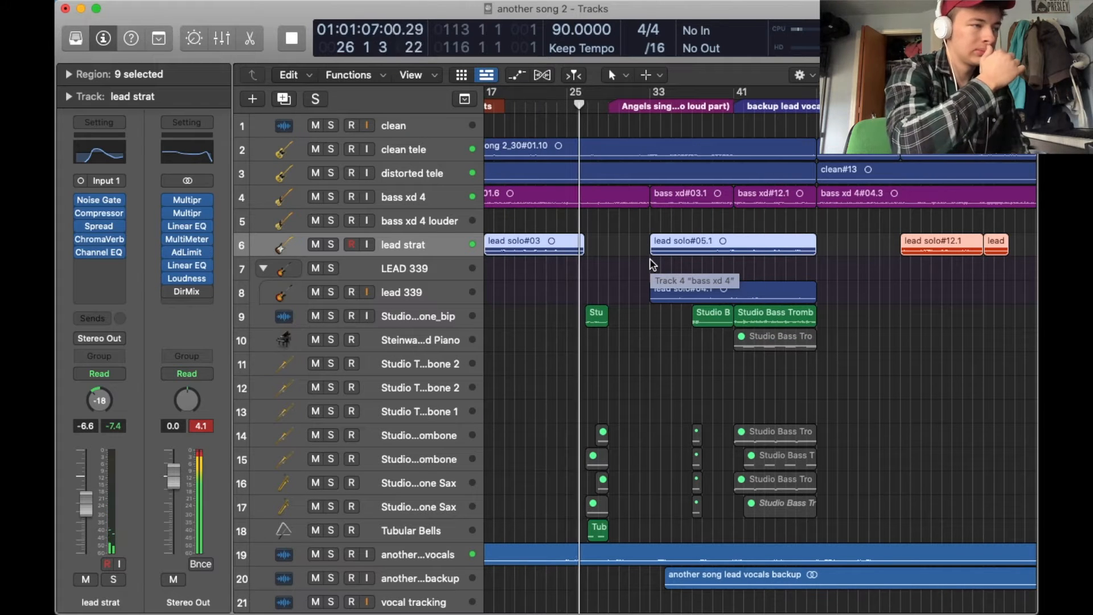
pyautogui.scroll(-3, 653, 265)
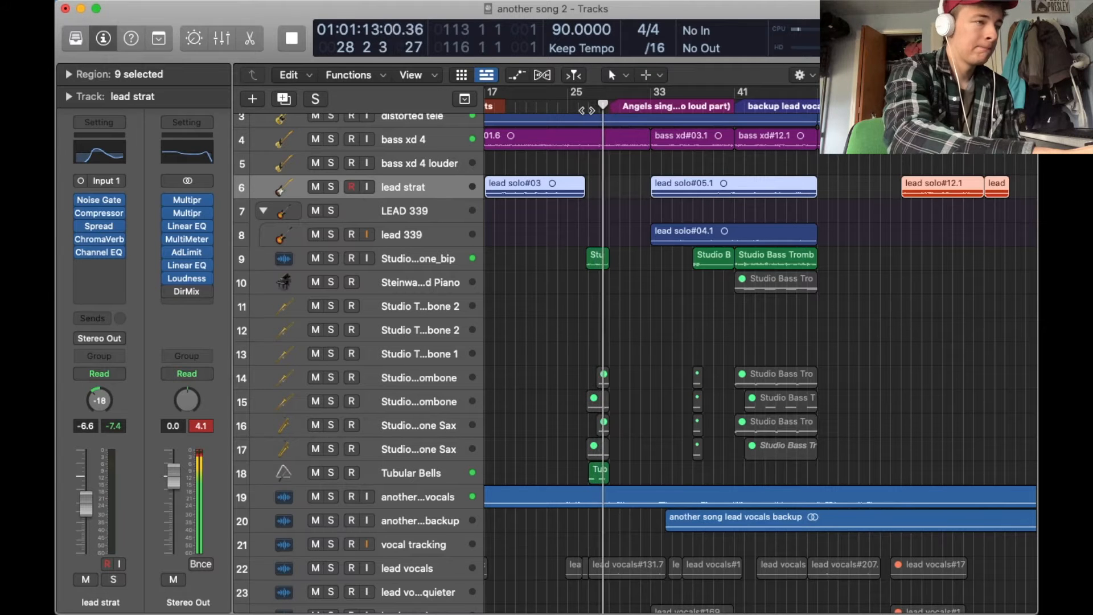
pyautogui.press('space')
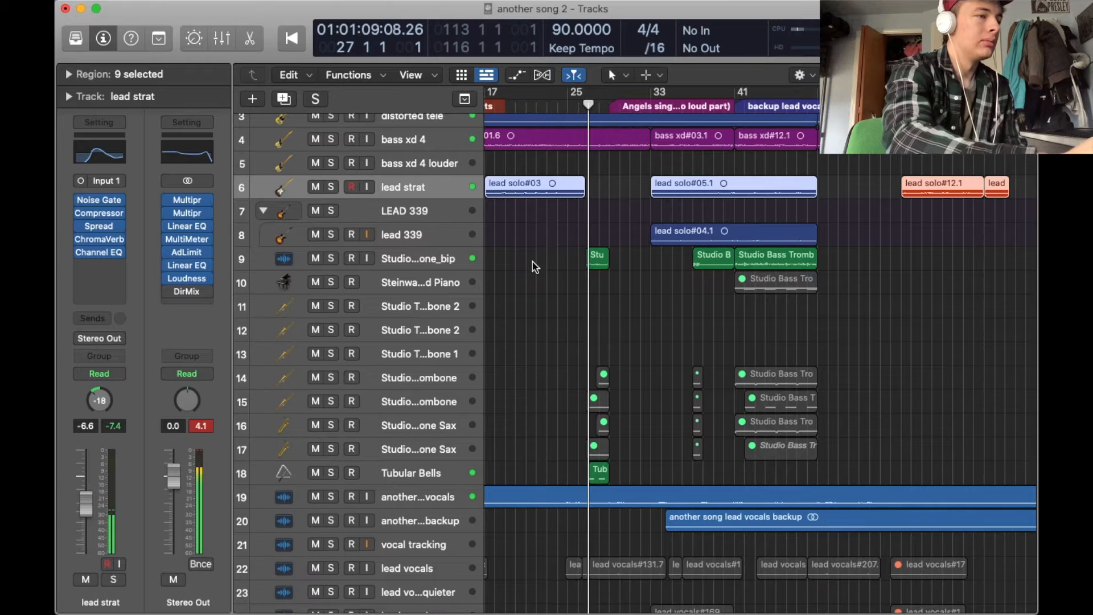
# - Solo the bounced Studio Bass Trombone track, listen to it from about bar 26 and turn its solo off
pyautogui.scroll(3, 535, 267)
pyautogui.scroll(-5, 536, 267)
pyautogui.scroll(3, 536, 267)
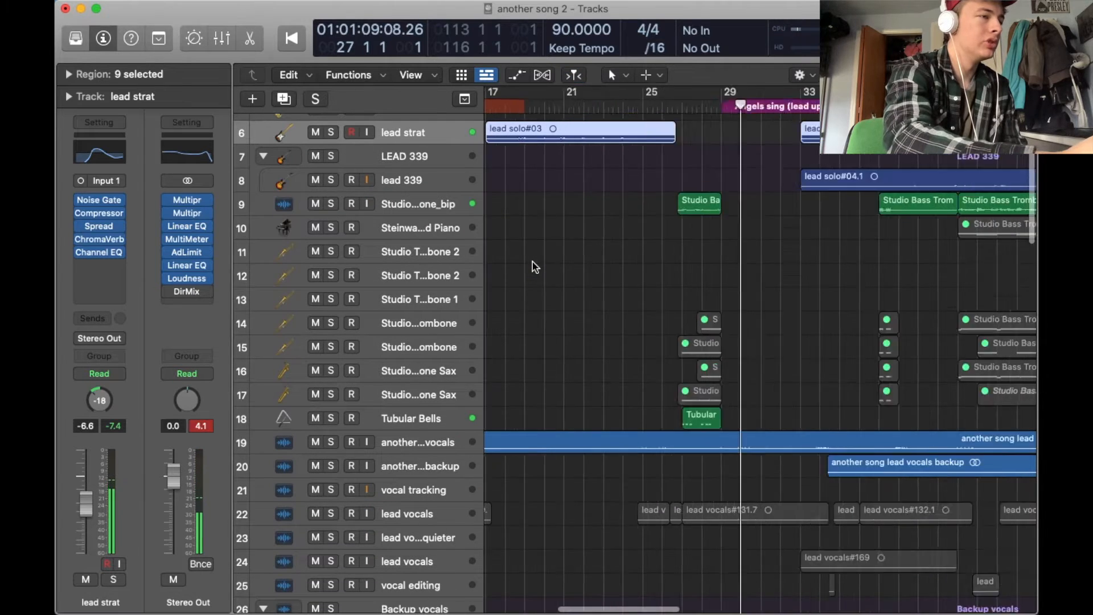
pyautogui.scroll(4, 535, 267)
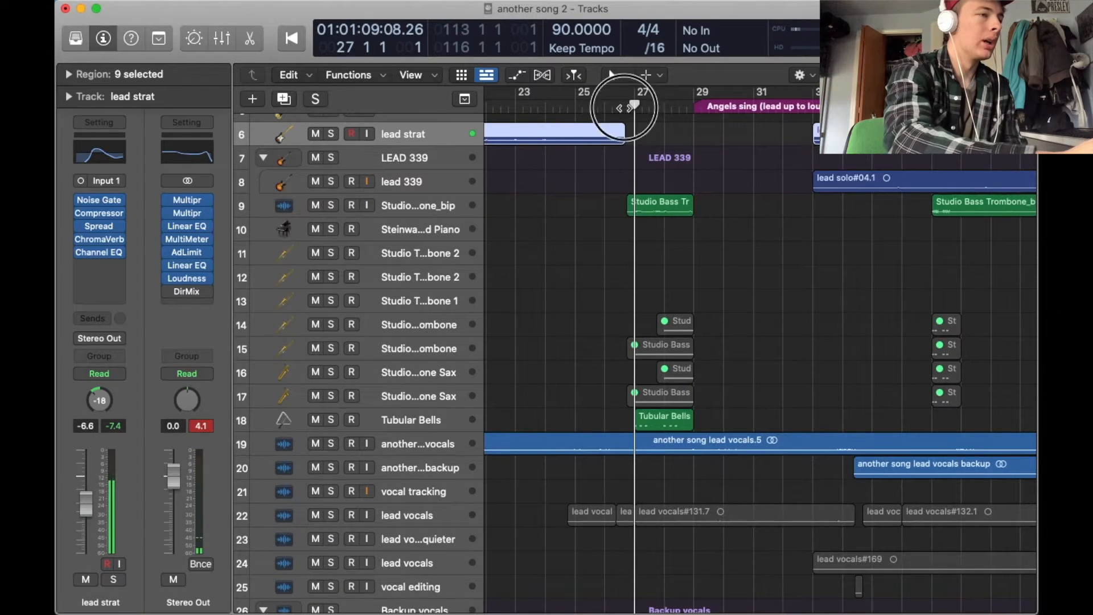
pyautogui.click(605, 106)
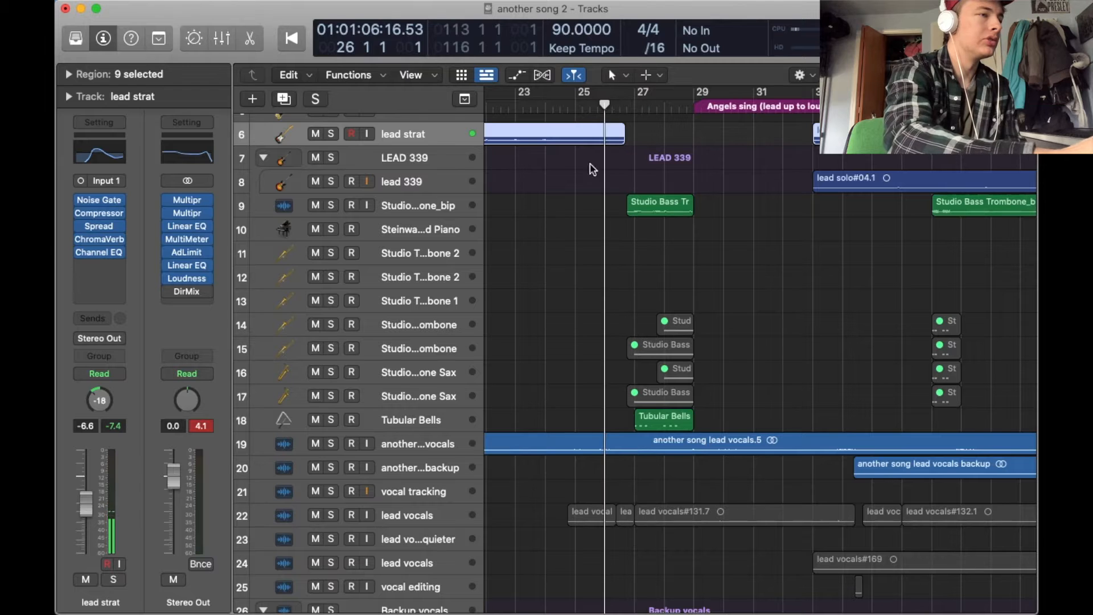
pyautogui.click(397, 210)
pyautogui.click(332, 208)
pyautogui.press('space')
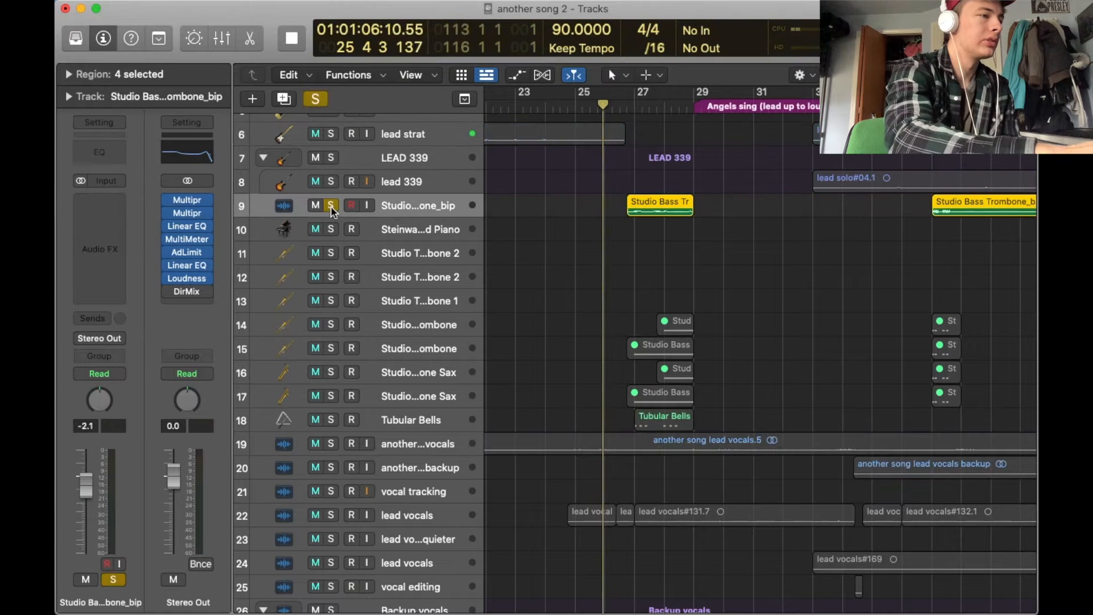
pyautogui.press('super+Right')
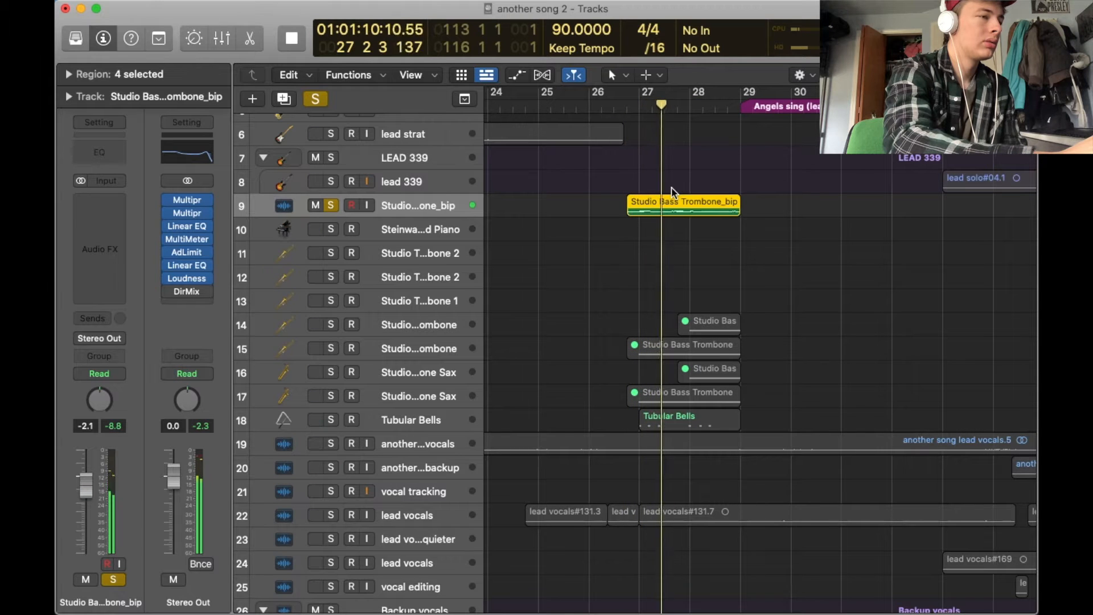
pyautogui.click(332, 207)
# - Set the playhead to bar 27, highlight the four muted brass regions on tracks 14 to 17 and reselect the bounced trombone track
pyautogui.click(639, 107)
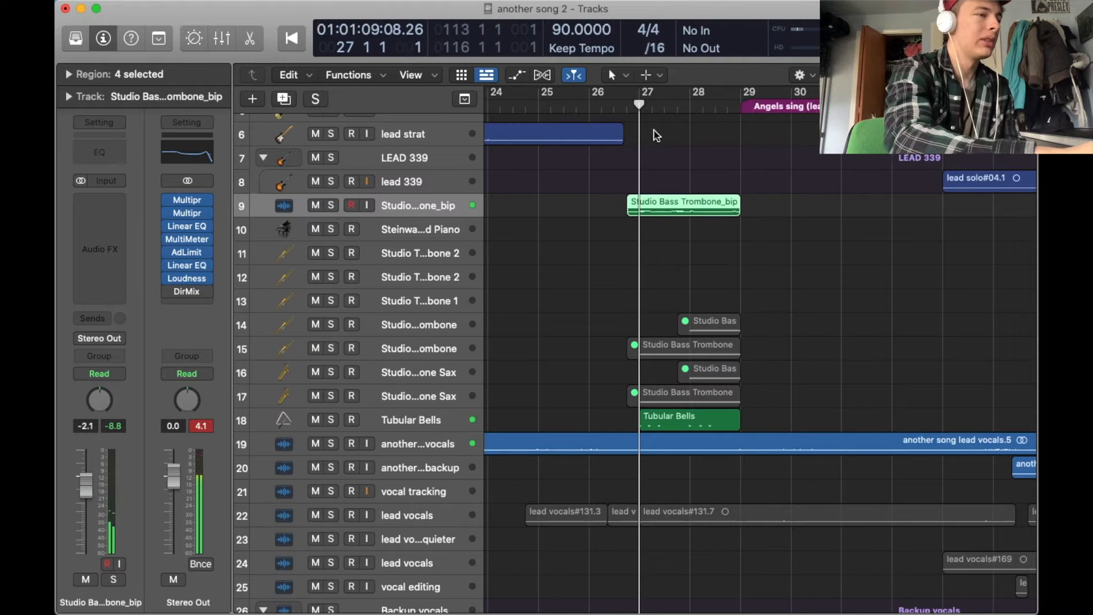
pyautogui.moveTo(619, 340); pyautogui.dragTo(698, 387)
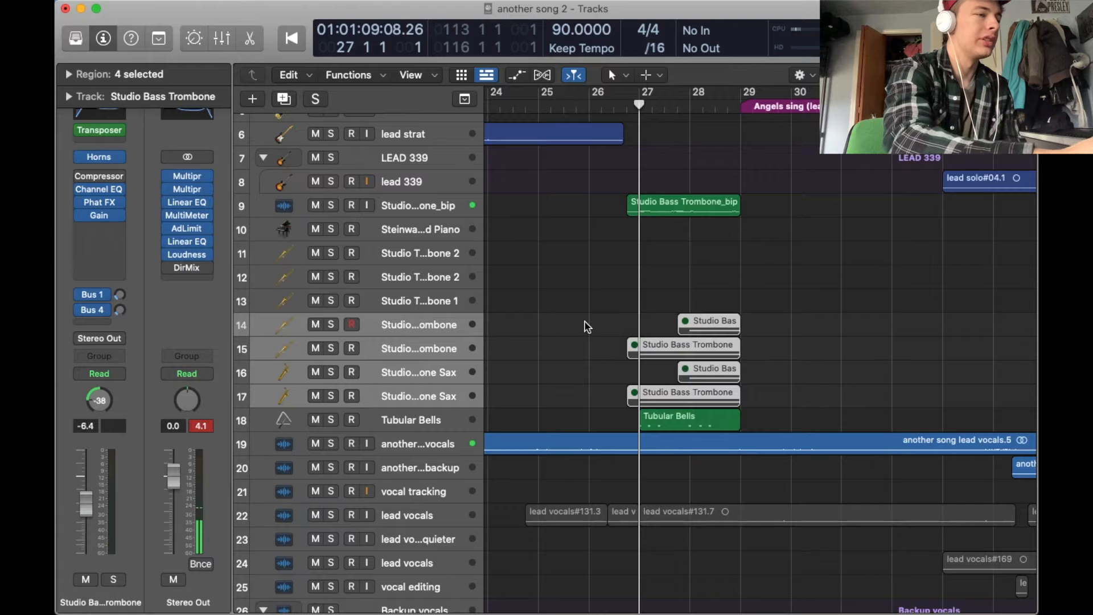
pyautogui.click(583, 290)
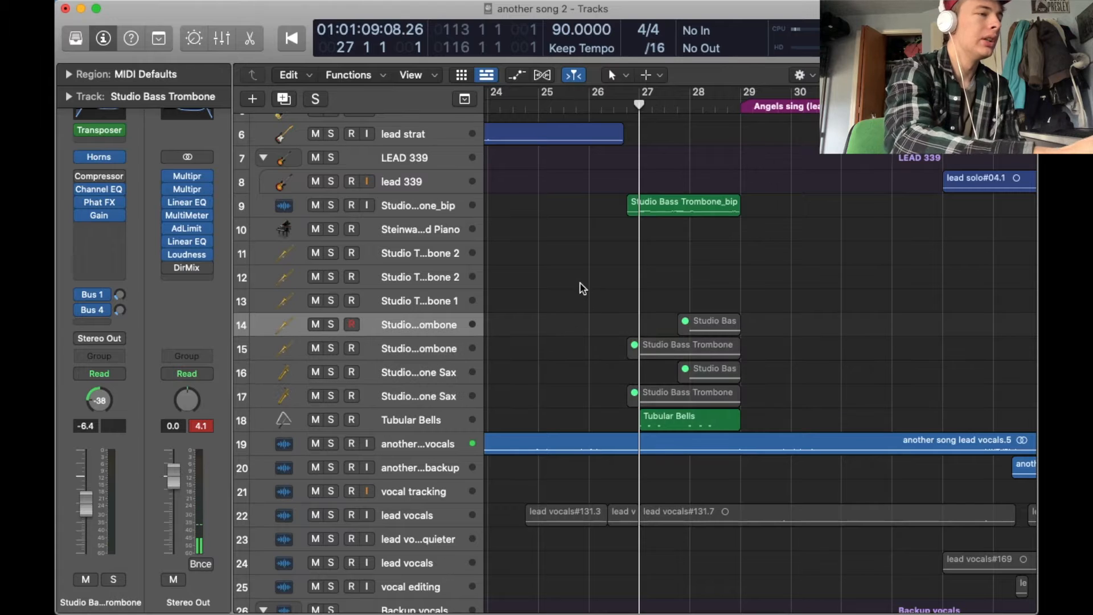
pyautogui.click(405, 204)
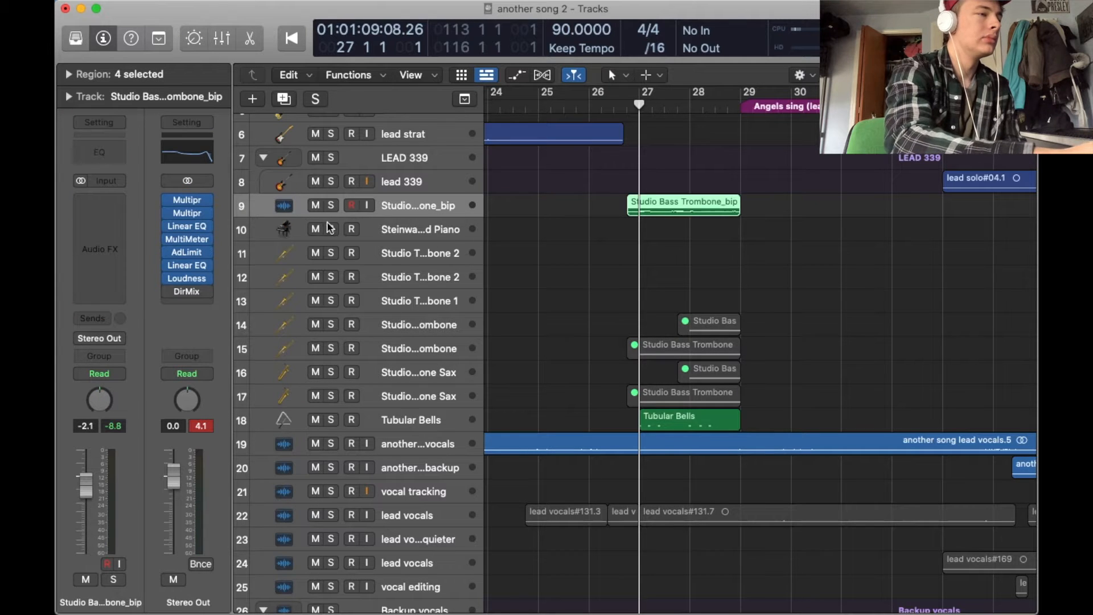
# - Solo the Tubular Bells track, play its region from bar 27, turn the solo off and stop playback
pyautogui.click(331, 421)
pyautogui.press('space')
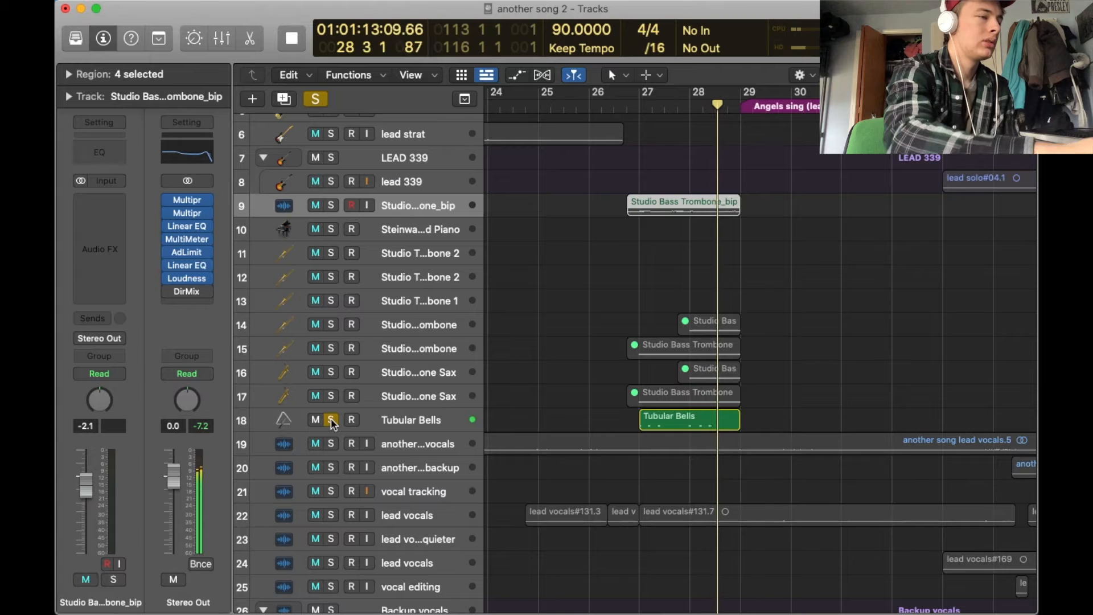
pyautogui.click(331, 419)
pyautogui.press('space')
# - Listen to the Backup vocals stack soloed from bar 27 and turn its solo off
pyautogui.scroll(-20, 610, 245)
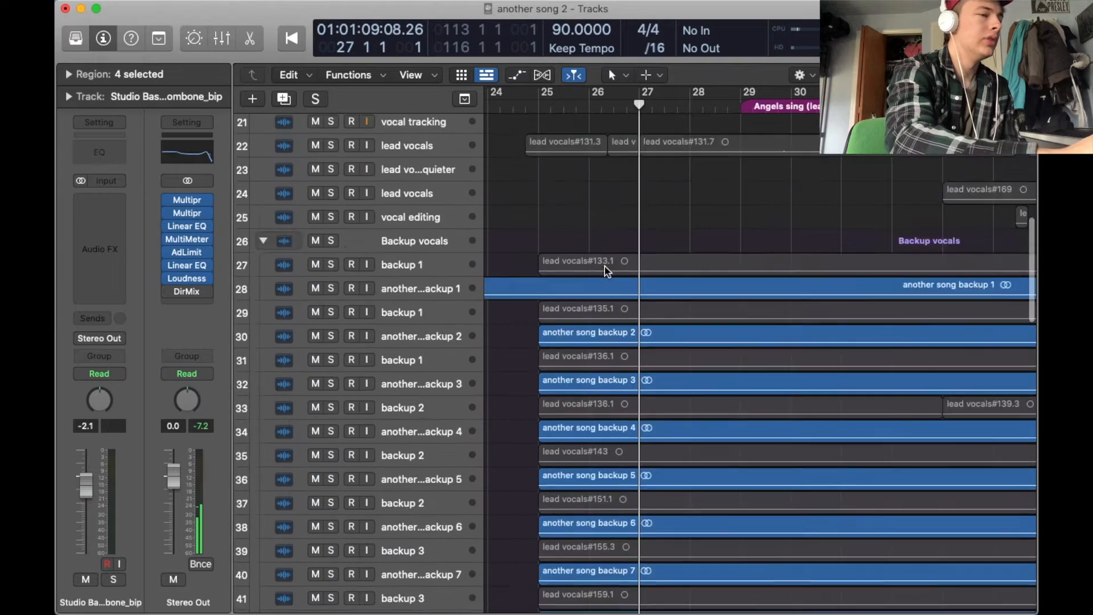
pyautogui.scroll(-20, 609, 272)
pyautogui.scroll(4, 608, 272)
pyautogui.scroll(-6, 608, 272)
pyautogui.scroll(20, 608, 271)
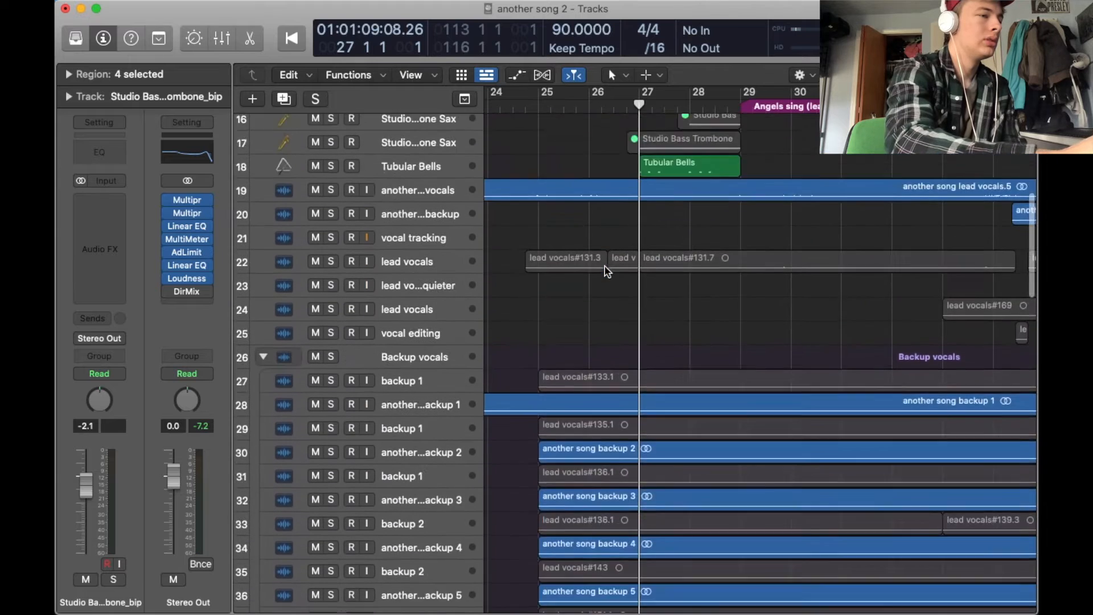
pyautogui.click(332, 261)
pyautogui.press('space')
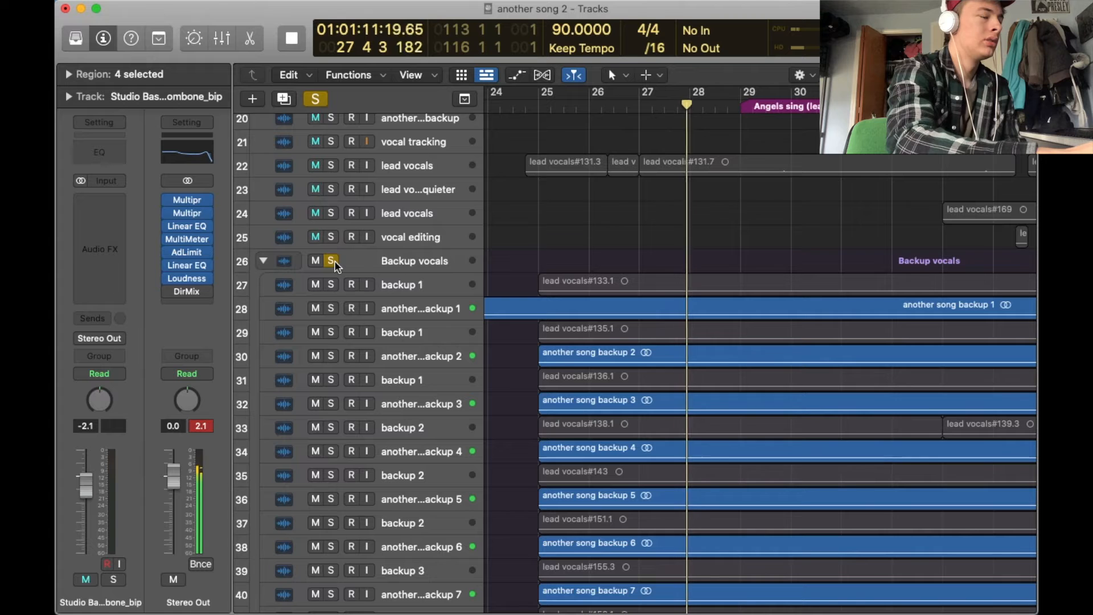
pyautogui.click(332, 261)
# - Review the backup vocals, quieter backup vocals and drum tracks as the full mix plays, and stop playback at bar 31
pyautogui.scroll(10, 593, 251)
pyautogui.hscroll(4, 593, 251)
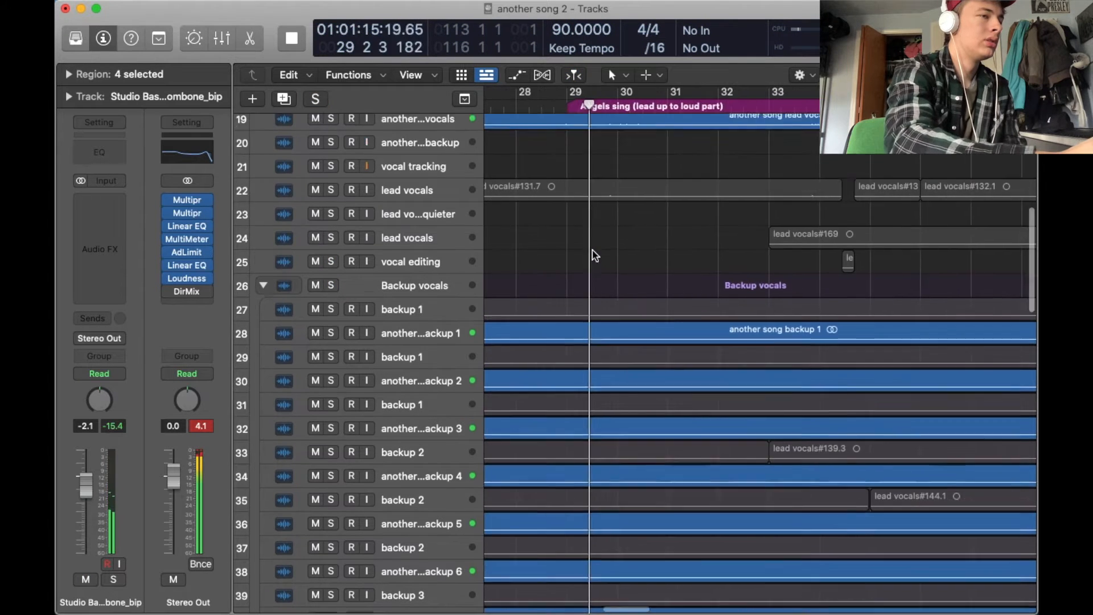
pyautogui.scroll(-20, 595, 255)
pyautogui.scroll(-8, 595, 256)
pyautogui.scroll(20, 595, 256)
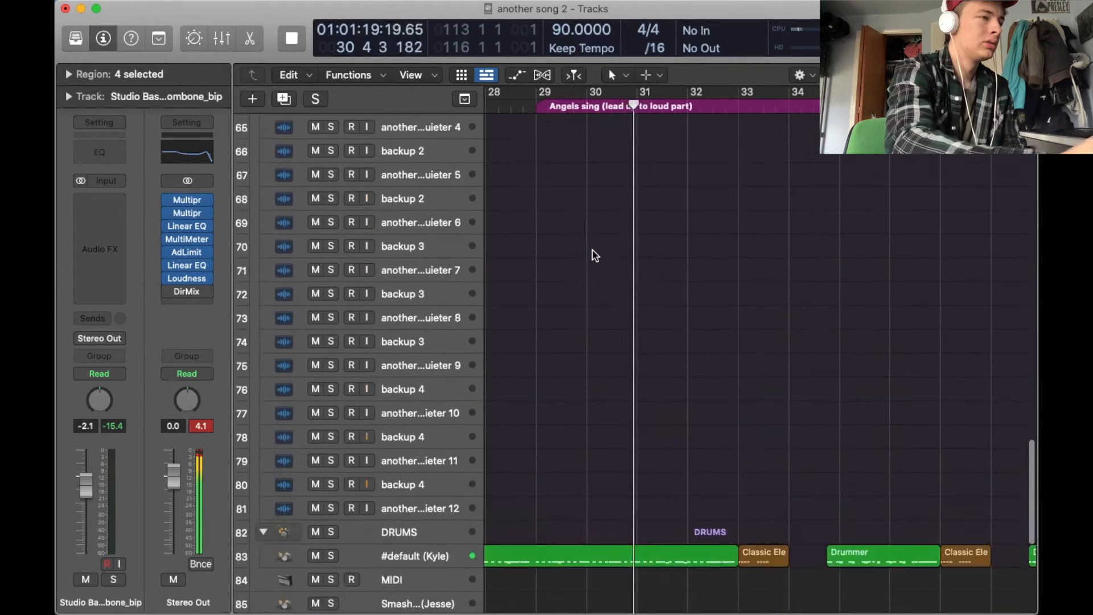
pyautogui.press('space')
# - Look over the arrangement from the guitars to the quieter backup vocals and resume playback from bar 31
pyautogui.scroll(5, 593, 253)
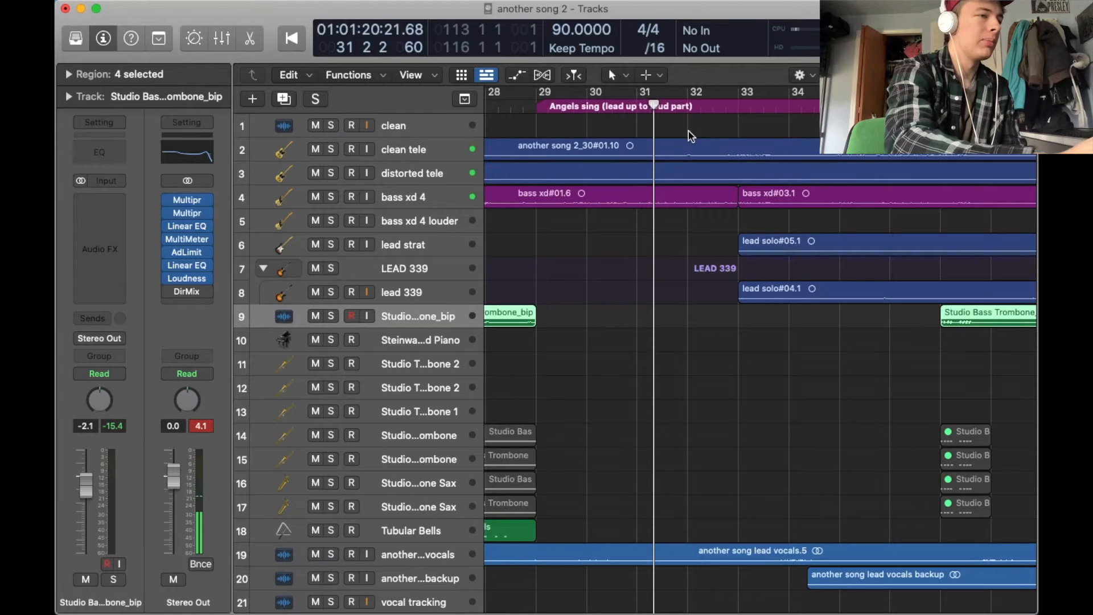
pyautogui.scroll(-20, 664, 358)
pyautogui.scroll(10, 664, 357)
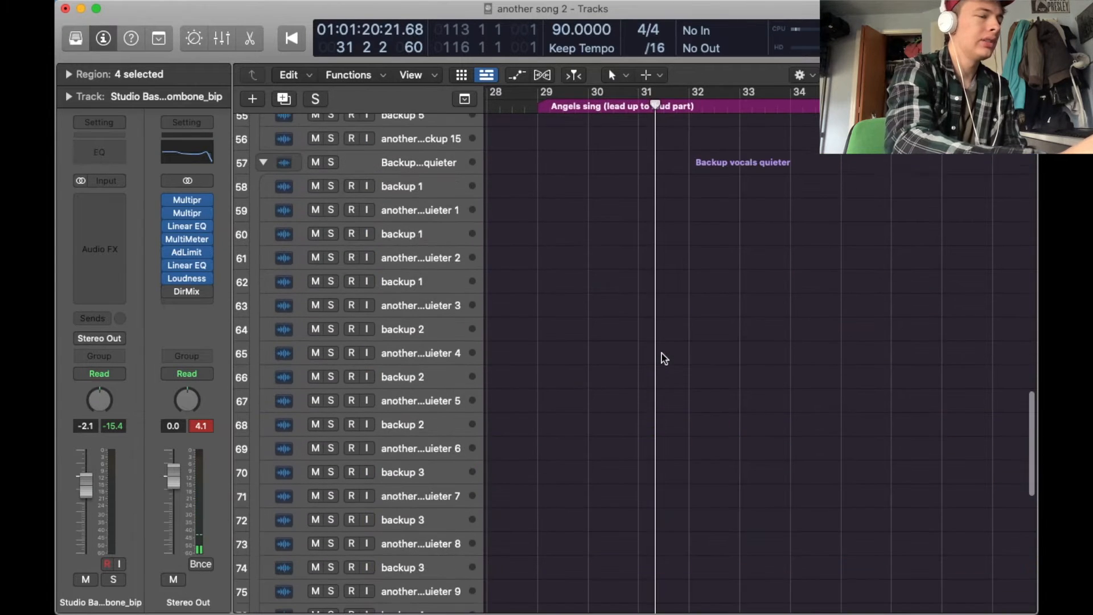
pyautogui.press('space')
pyautogui.scroll(10, 665, 358)
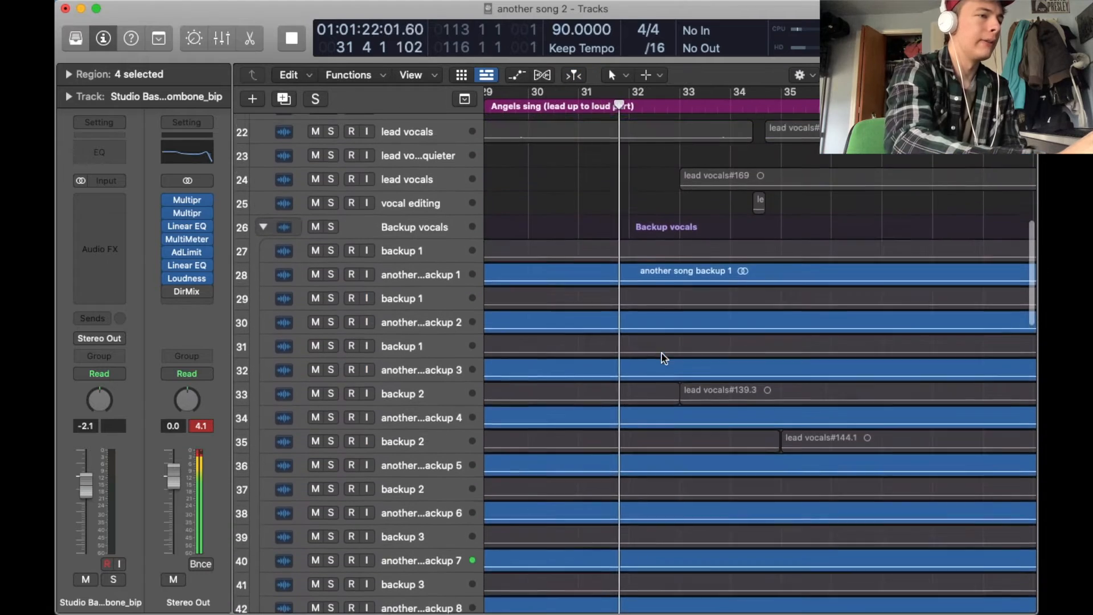
# - Review the guitar, bass and brass tracks as the mix plays, stop playback and place the playhead at bar 33
pyautogui.scroll(6, 664, 358)
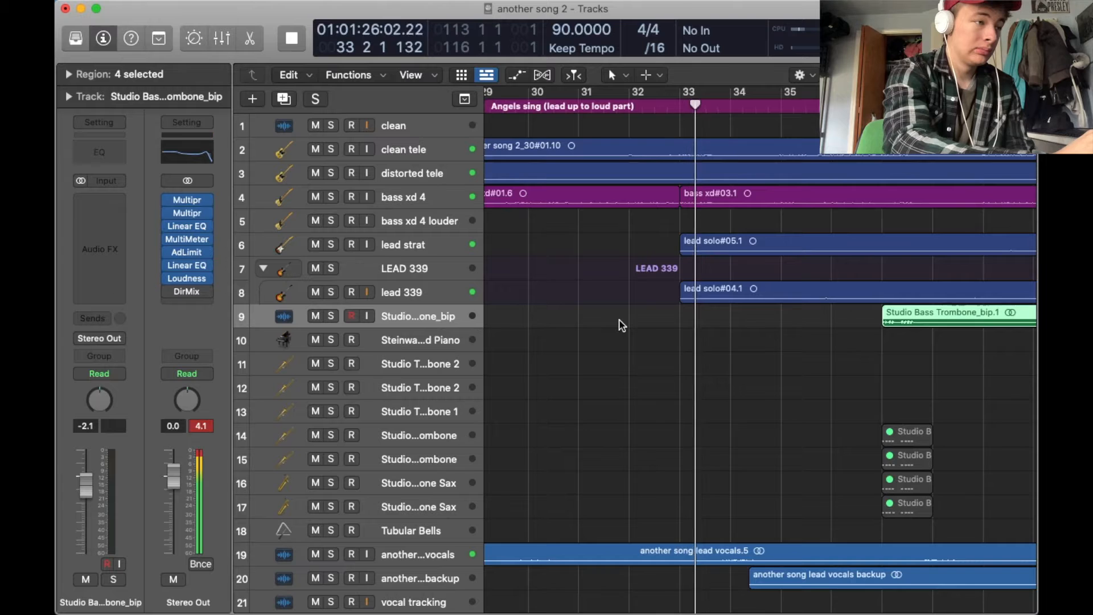
pyautogui.hscroll(3, 622, 325)
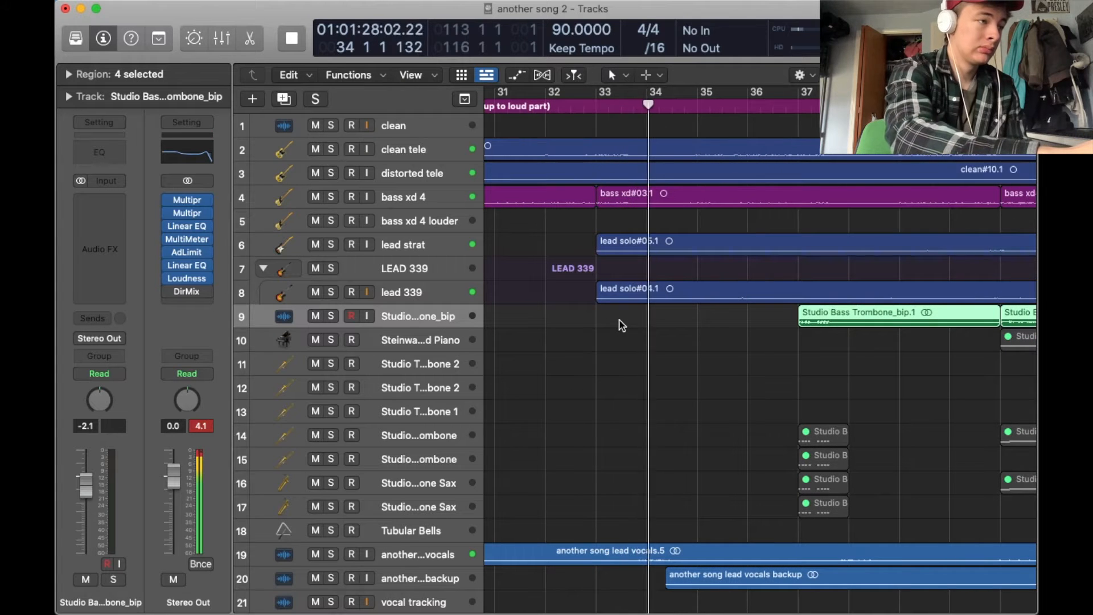
pyautogui.press('space')
pyautogui.click(597, 107)
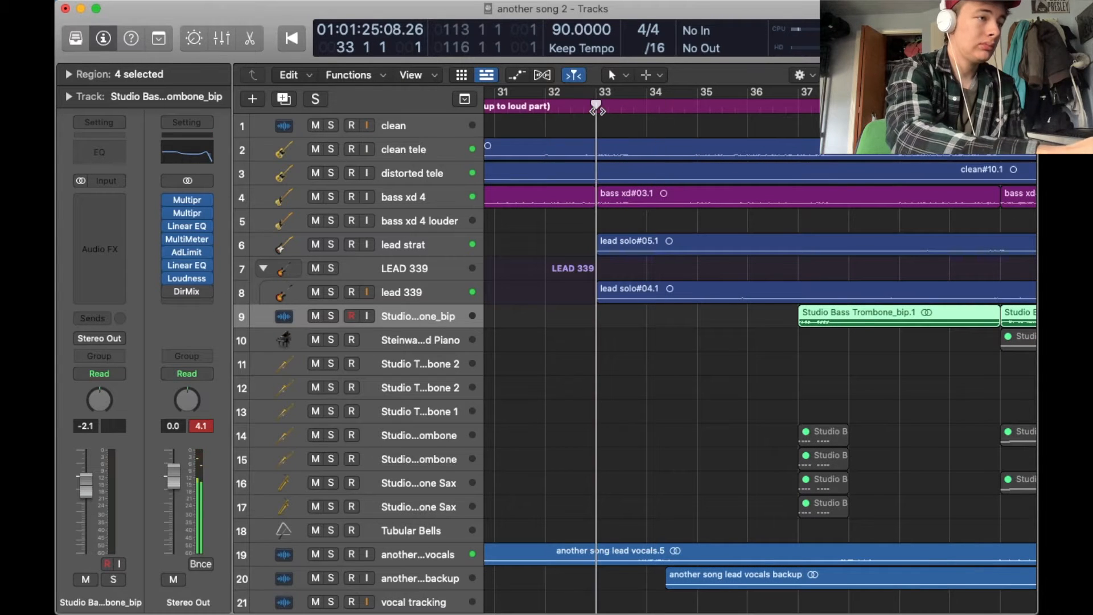
# - Listen to the lead strat track soloed from bar 33, turn its solo off and return the playhead to bar 33
pyautogui.scroll(-1, 580, 332)
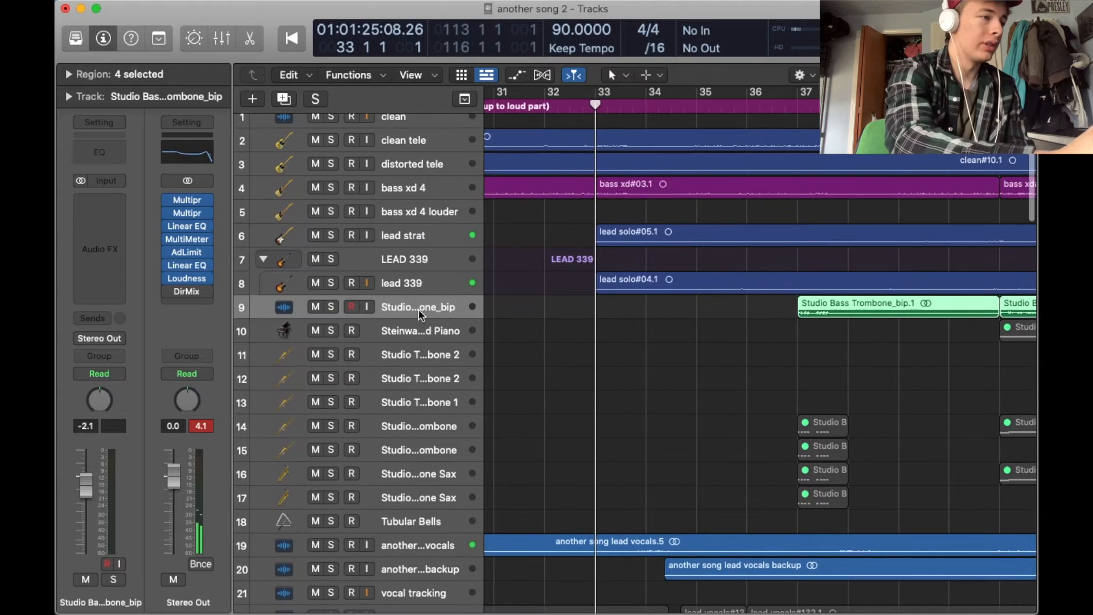
pyautogui.click(332, 236)
pyautogui.press('space')
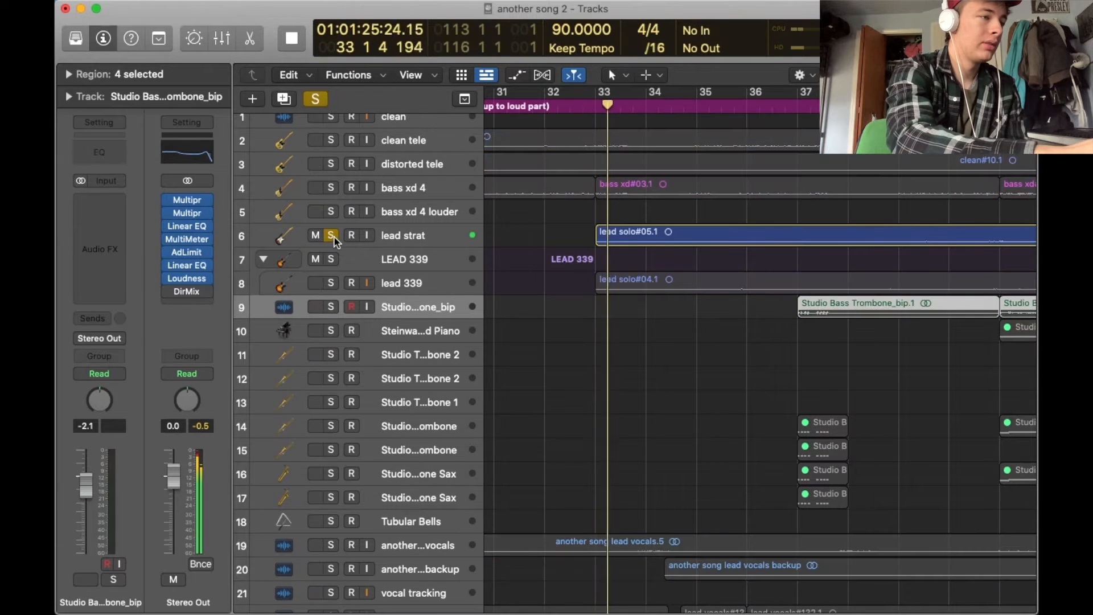
pyautogui.press('space')
pyautogui.click(332, 236)
pyautogui.click(601, 107)
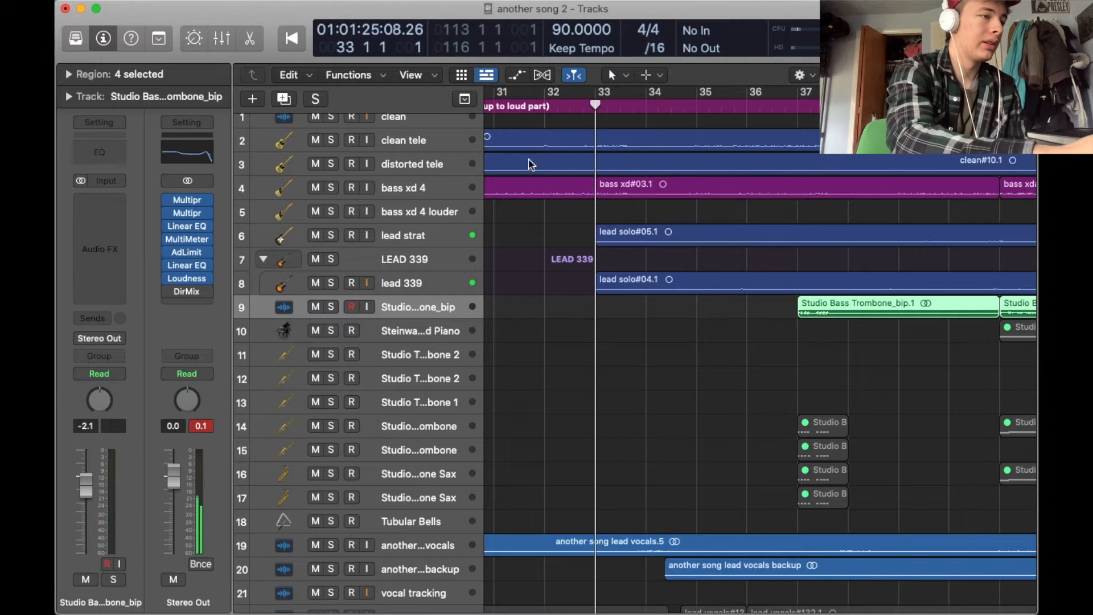
# - Turn off input monitoring on the lead 339 track and listen to it soloed from bar 33 before removing the solo
pyautogui.click(399, 285)
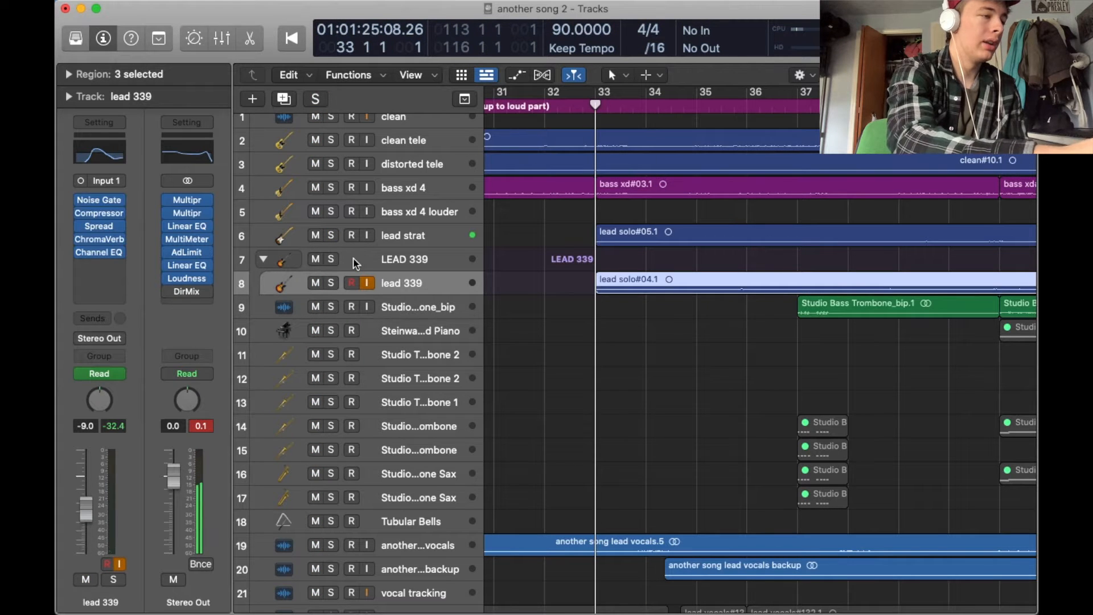
pyautogui.click(367, 283)
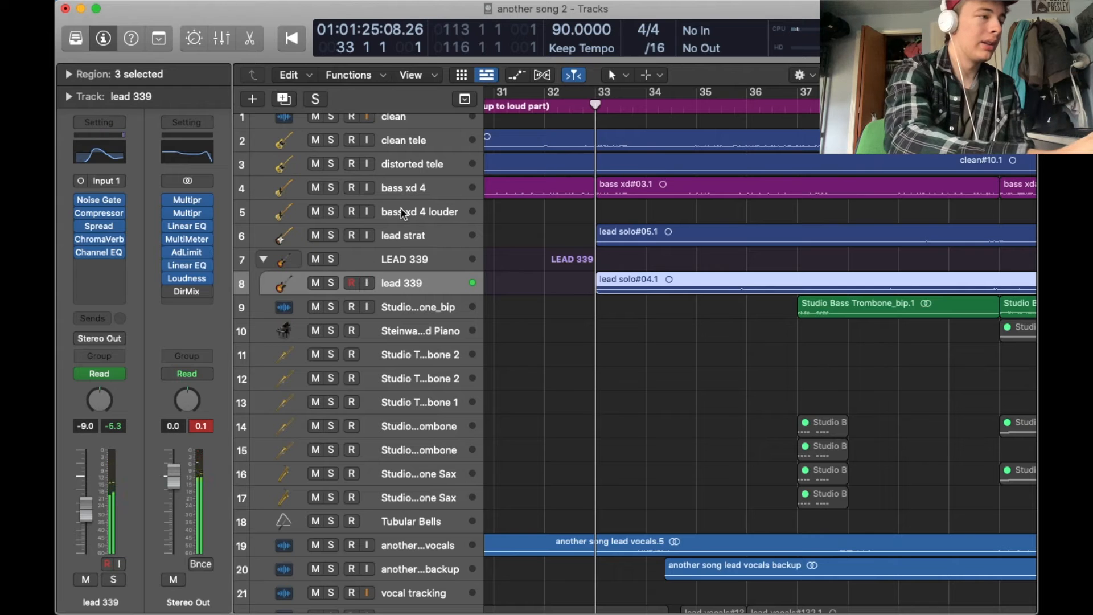
pyautogui.click(331, 283)
pyautogui.press('space')
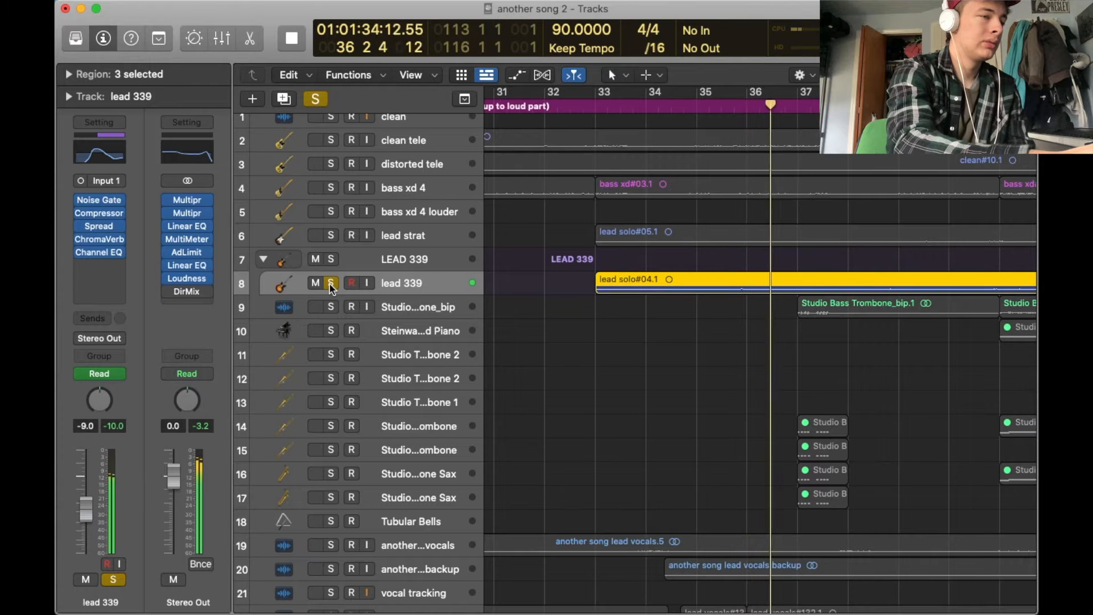
pyautogui.press('space')
pyautogui.click(330, 283)
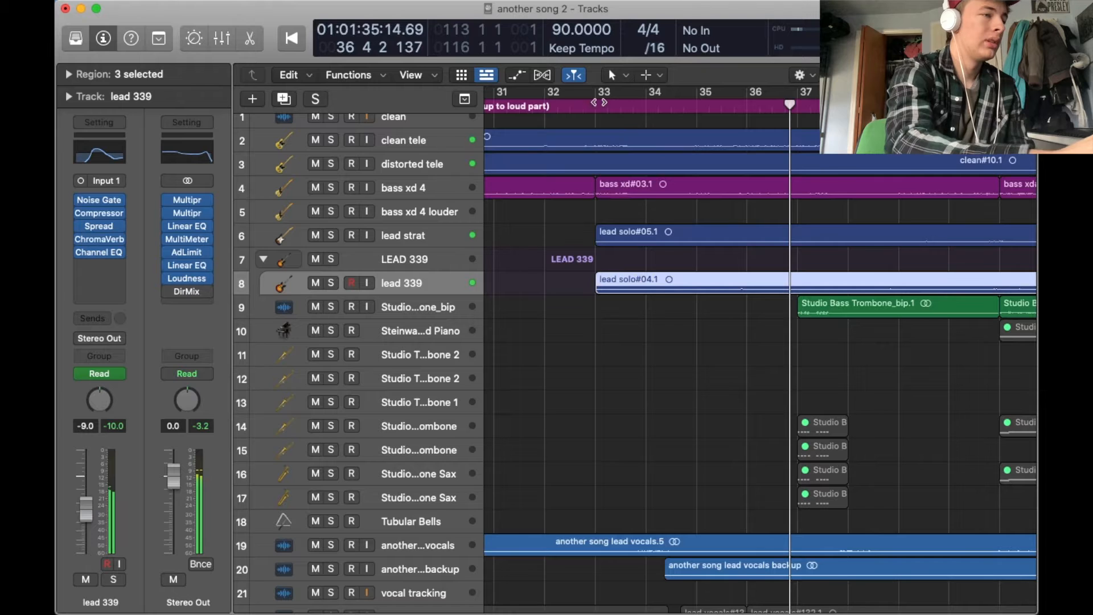
# - Listen to the #default drummer track soloed from bar 33, turn its solo off and return the playhead to bar 33
pyautogui.scroll(-15, 623, 387)
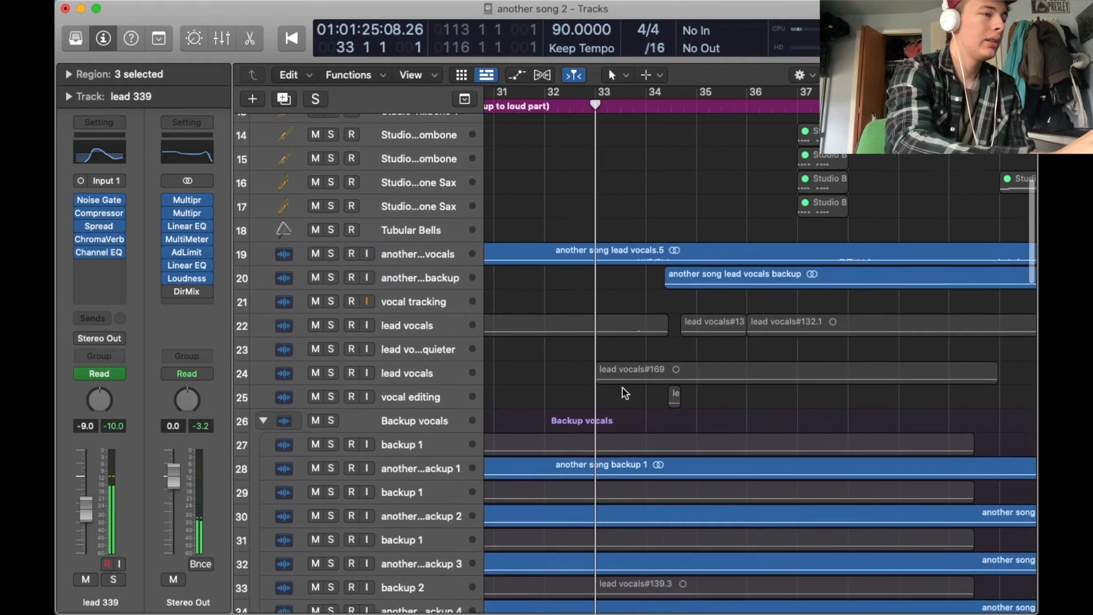
pyautogui.scroll(-20, 623, 389)
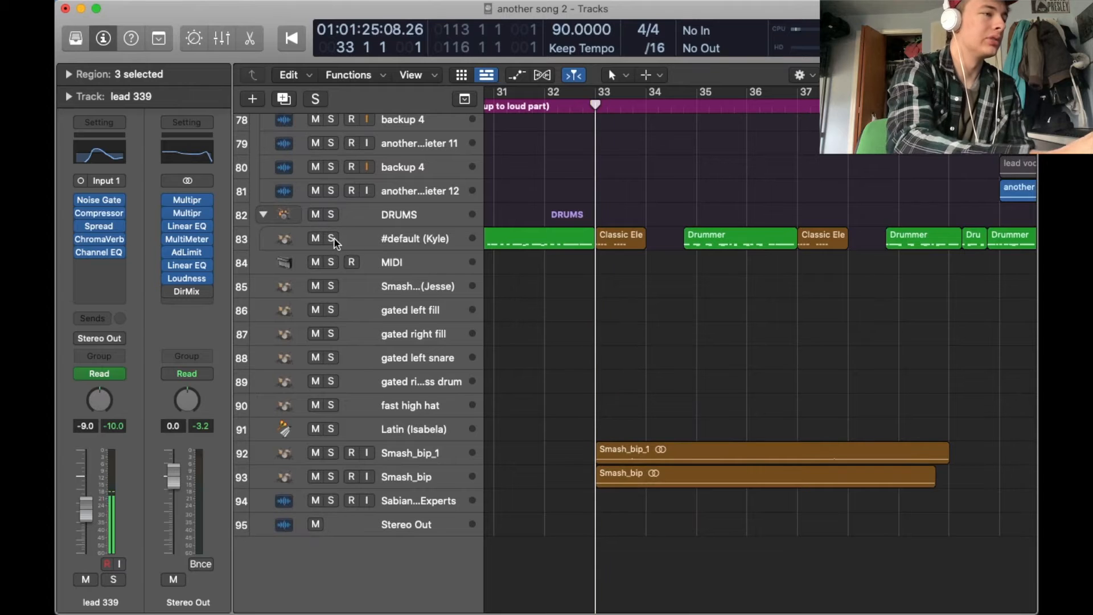
pyautogui.click(331, 239)
pyautogui.press('space')
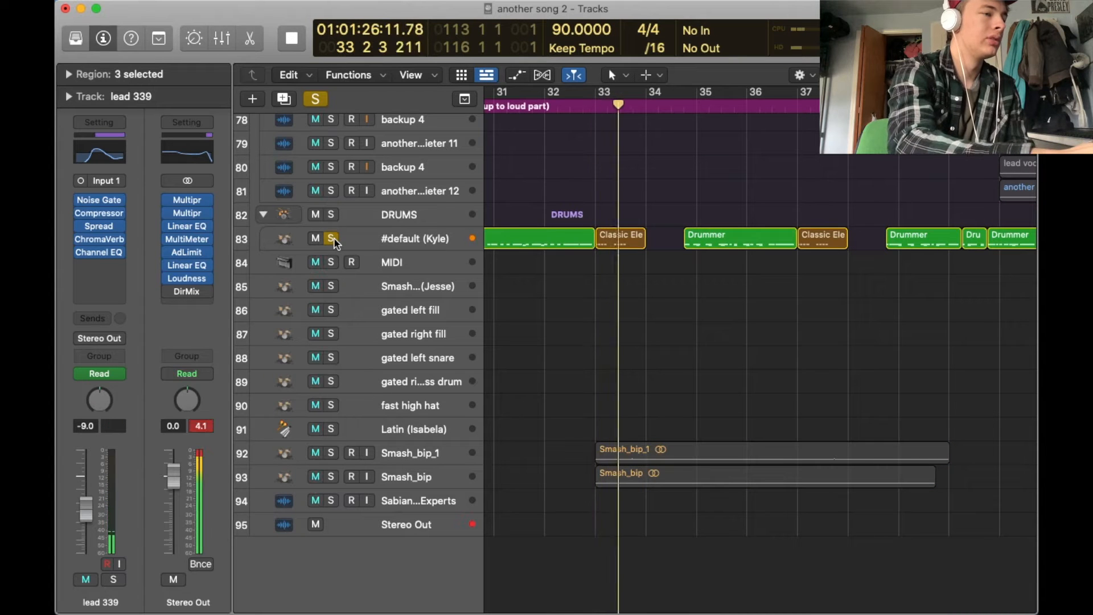
pyautogui.press('space')
pyautogui.click(333, 238)
pyautogui.click(596, 106)
# - Select the Smash_bip_1 track, play it soloed from bar 33, stop playback and turn its solo off
pyautogui.click(422, 457)
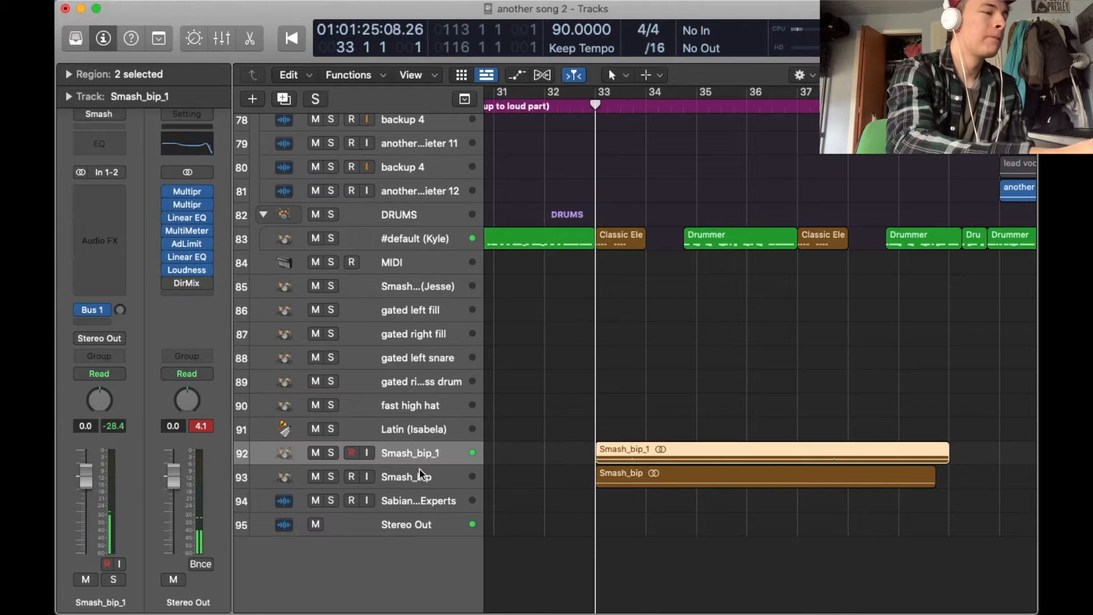
pyautogui.click(418, 479)
pyautogui.click(411, 454)
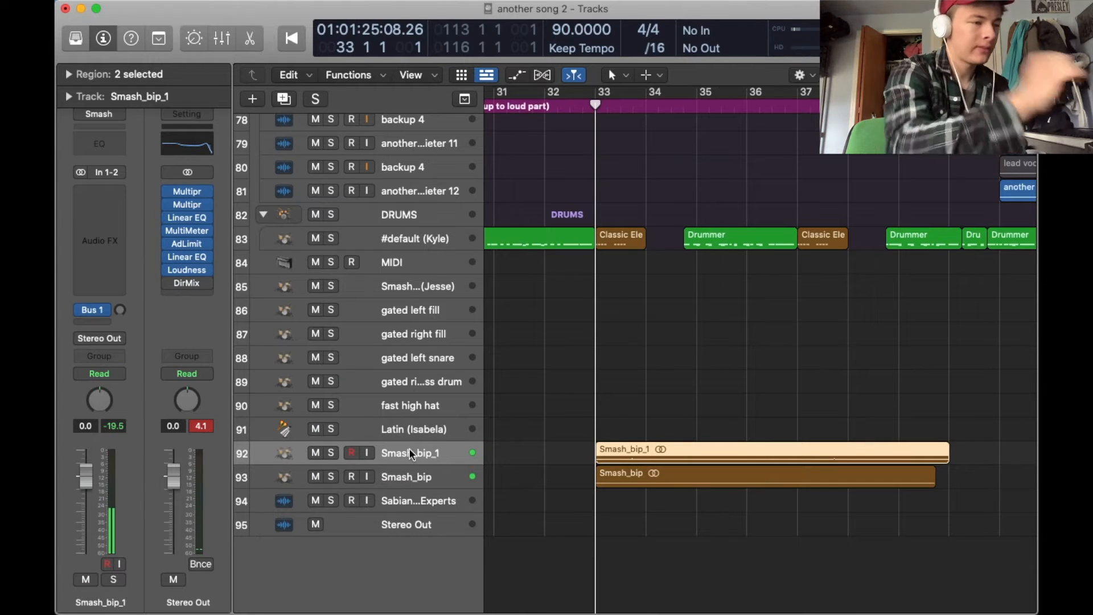
pyautogui.click(332, 454)
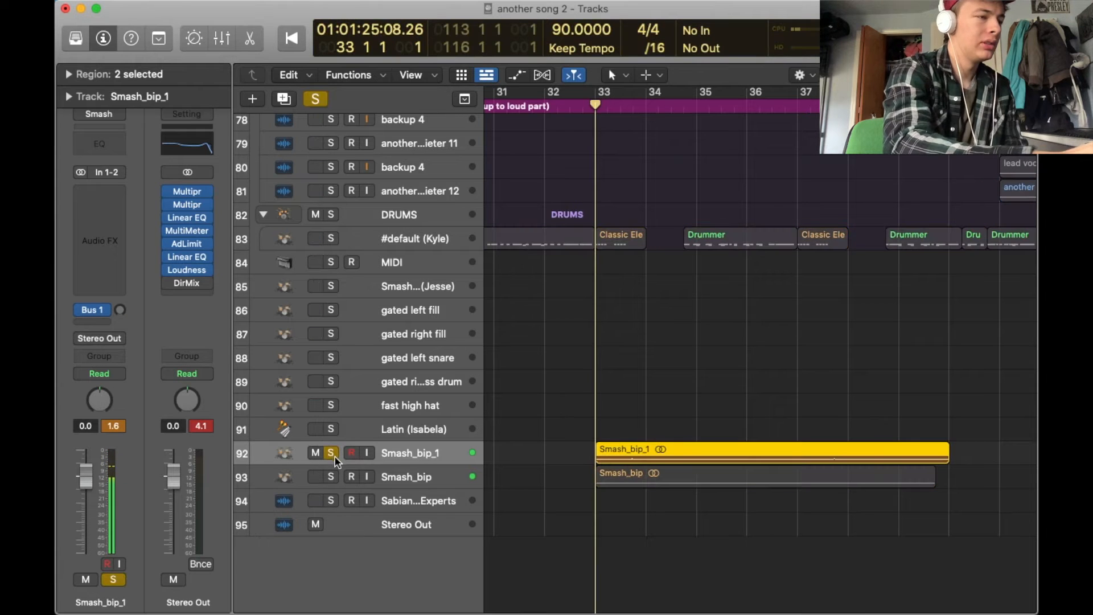
pyautogui.press('space')
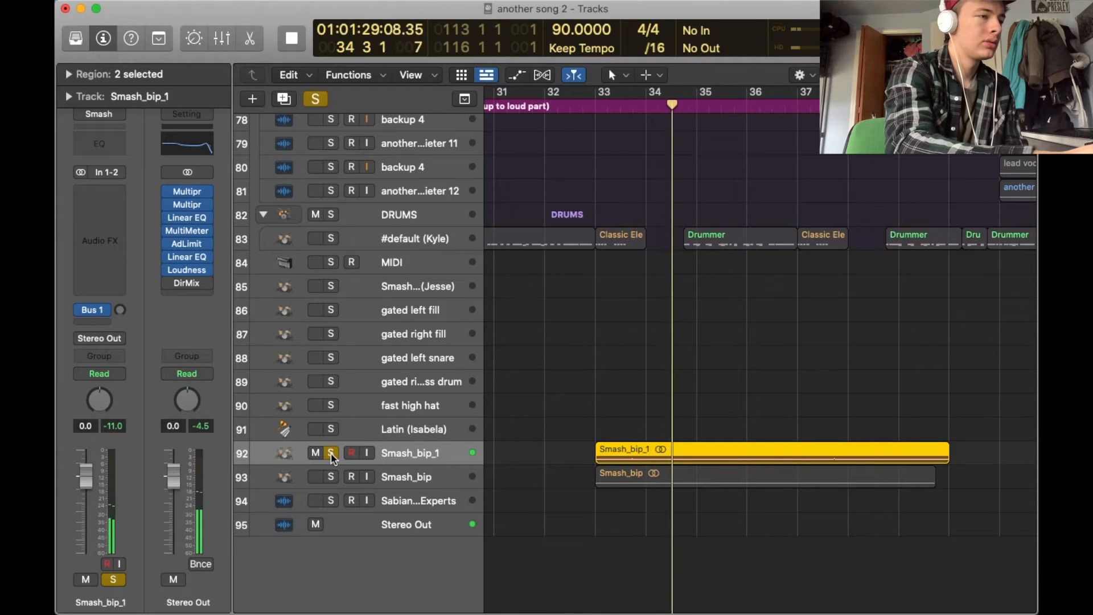
pyautogui.press('space')
pyautogui.click(331, 453)
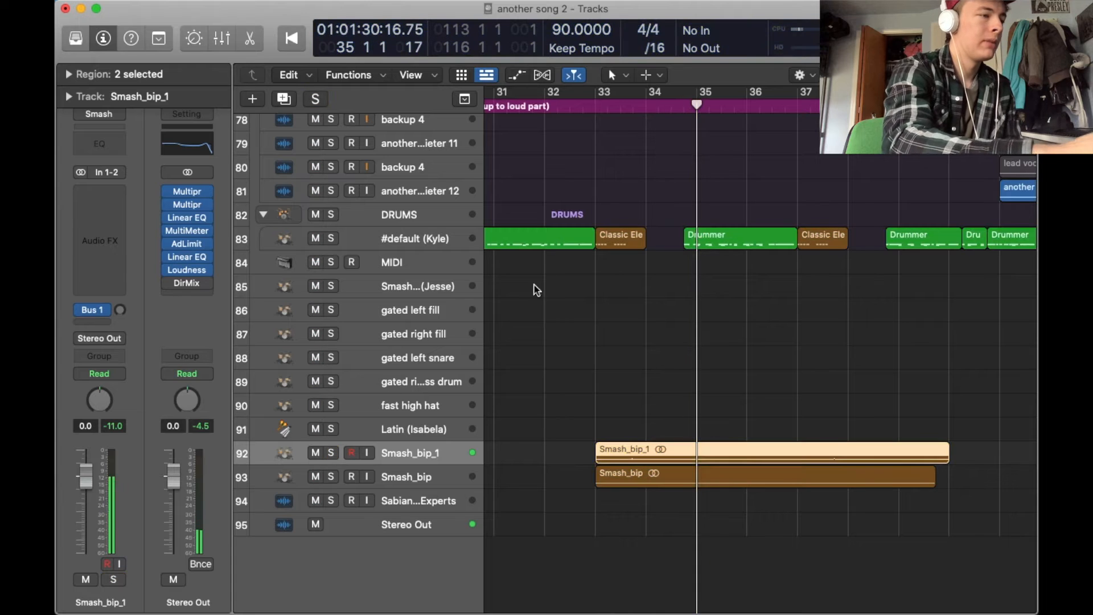
# - Select the Smash_bip track, play it soloed from bar 33, stop playback and turn its solo off
pyautogui.click(385, 476)
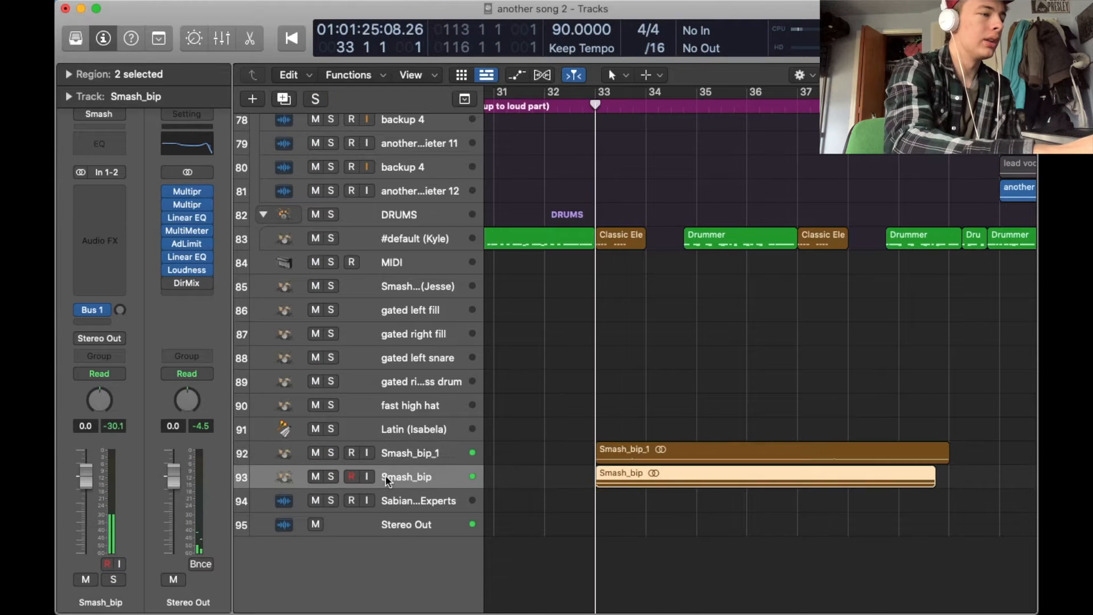
pyautogui.click(331, 477)
pyautogui.press('space')
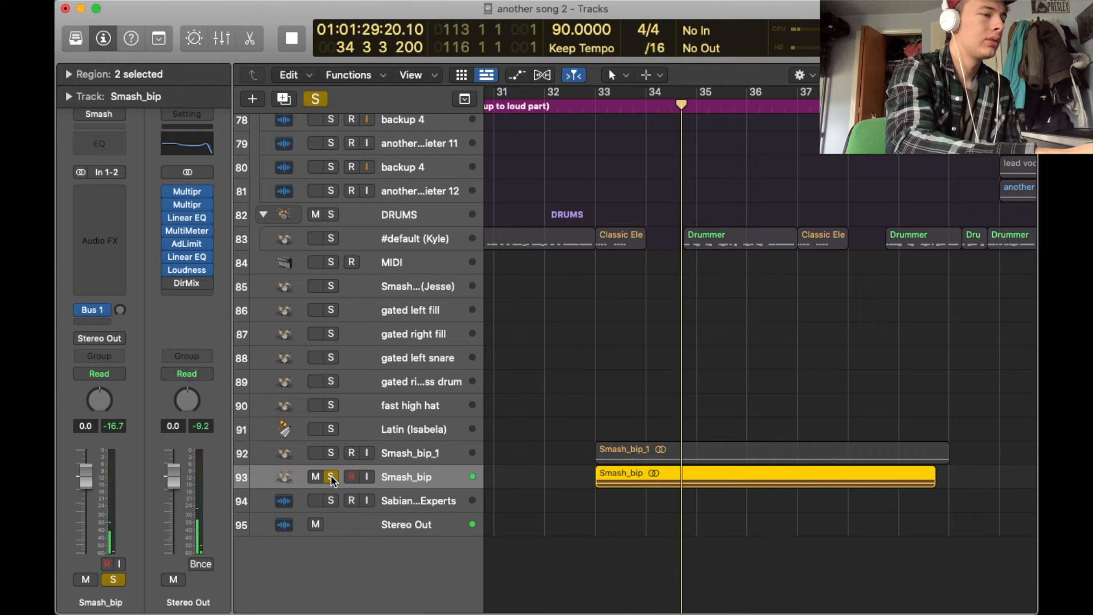
pyautogui.press('space')
pyautogui.click(331, 477)
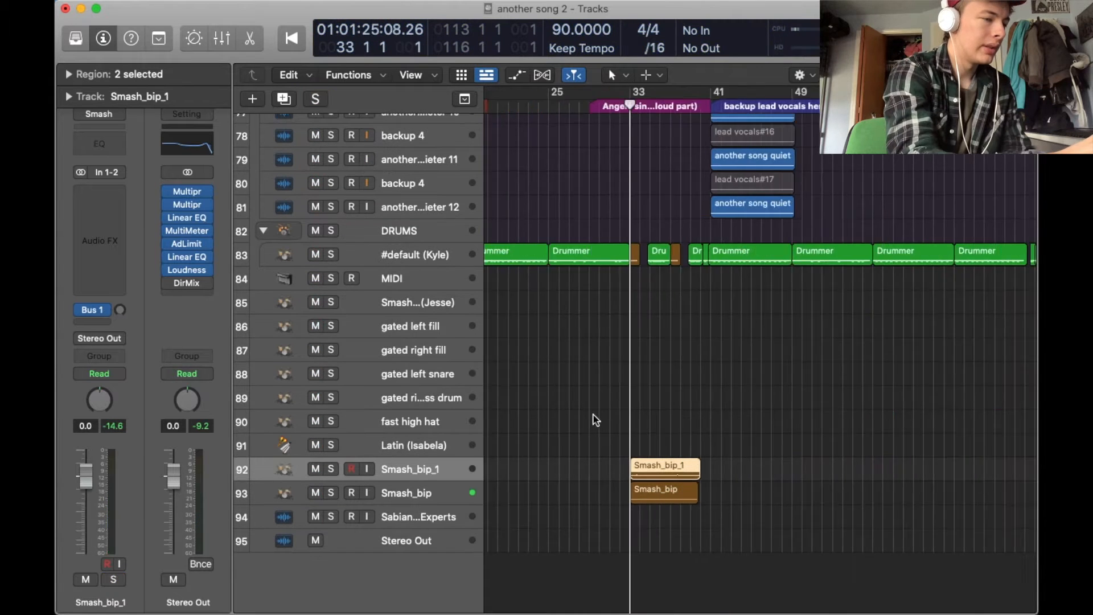
# - Examine the drum and quieter backup vocal regions across the whole song, briefly showing track automation, and focus back on bar 33
pyautogui.scroll(5, 594, 415)
pyautogui.scroll(-3, 596, 420)
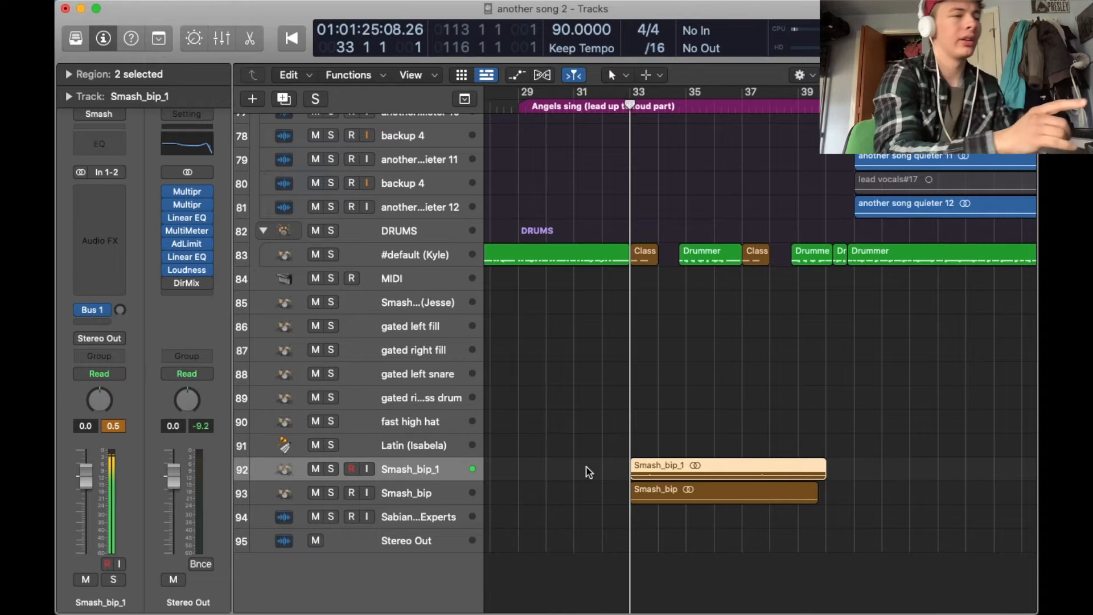
pyautogui.hscroll(5, 587, 467)
pyautogui.scroll(-1, 586, 467)
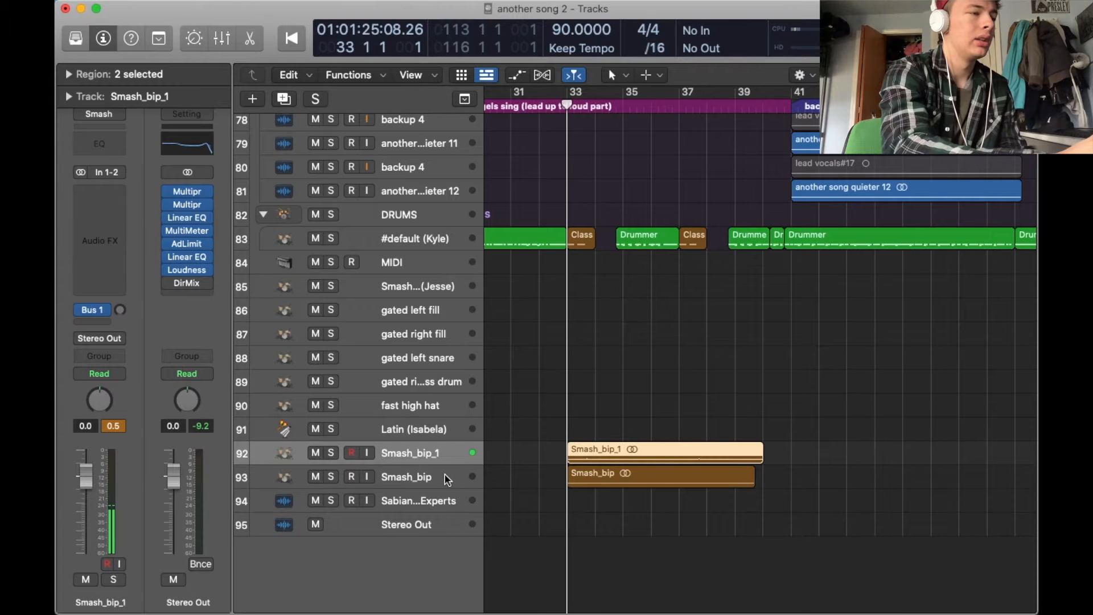
pyautogui.scroll(-10, 648, 403)
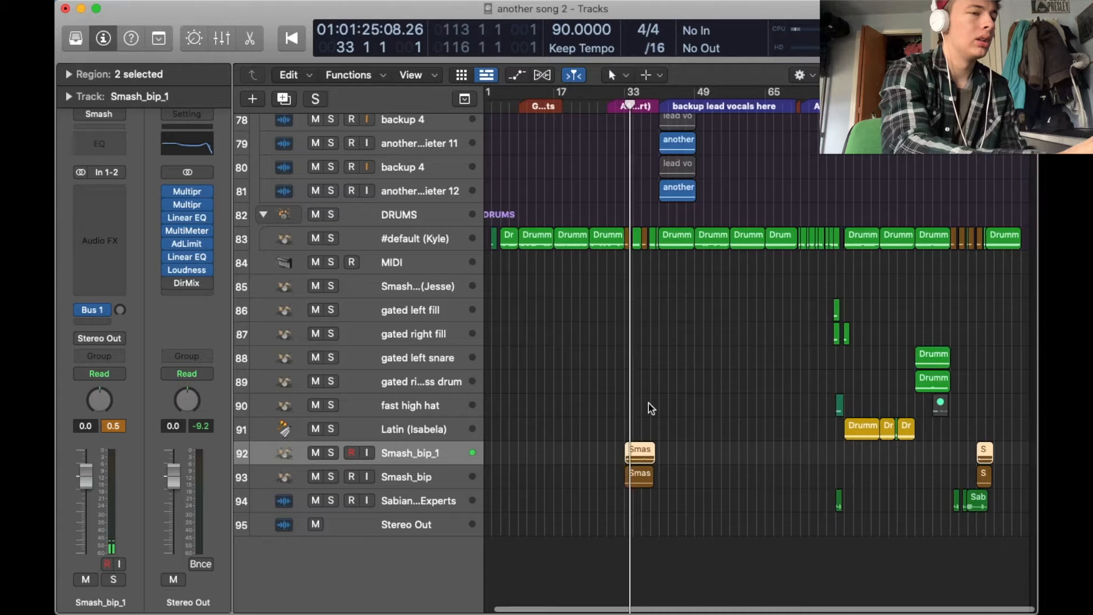
pyautogui.click(520, 76)
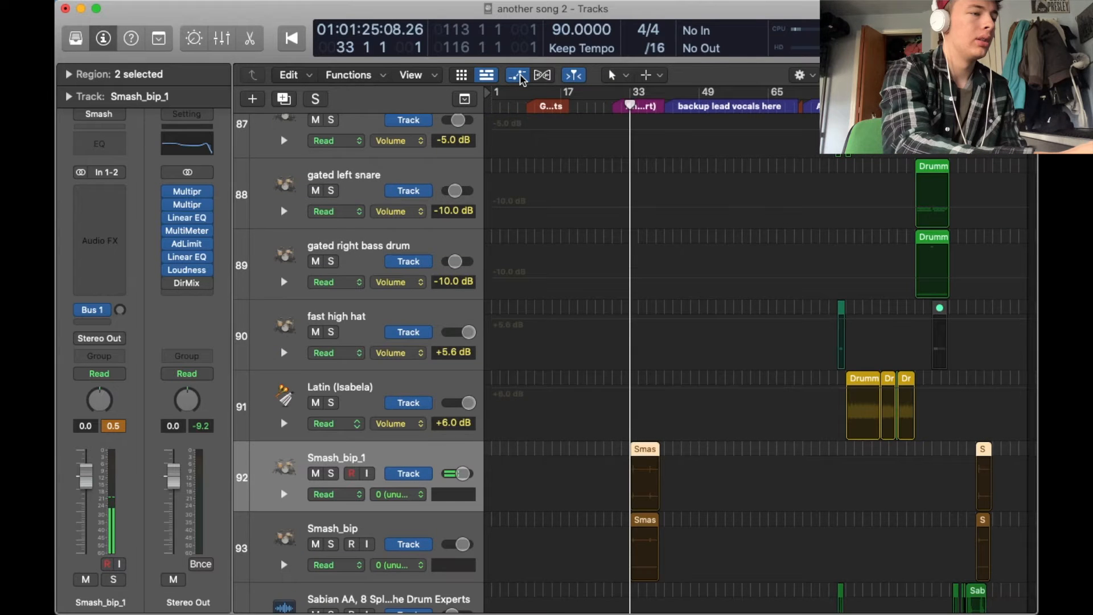
pyautogui.click(520, 76)
pyautogui.scroll(20, 586, 344)
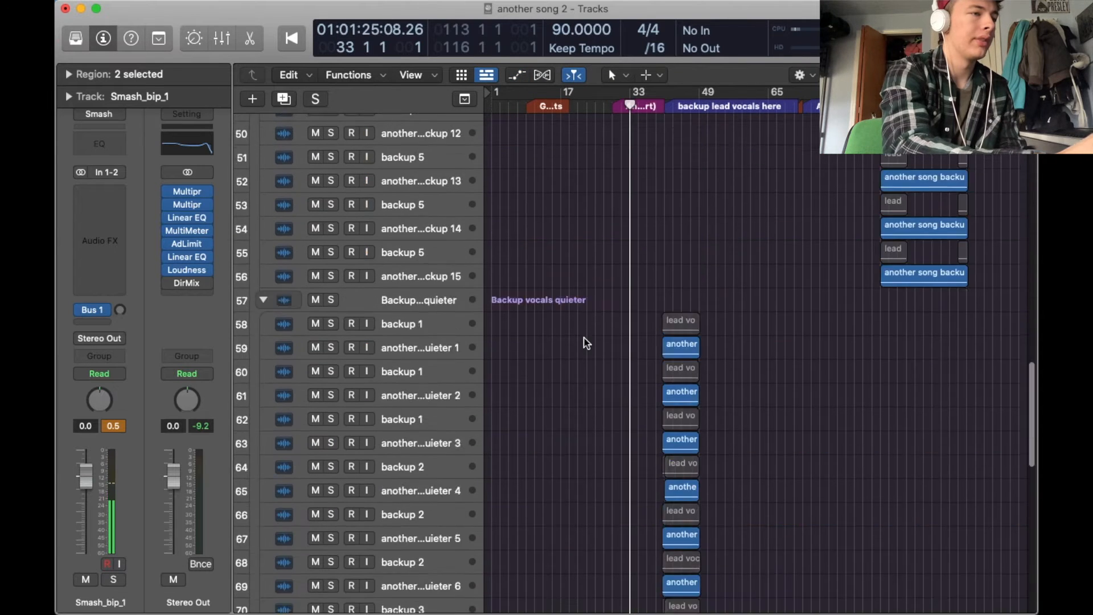
pyautogui.scroll(-20, 586, 344)
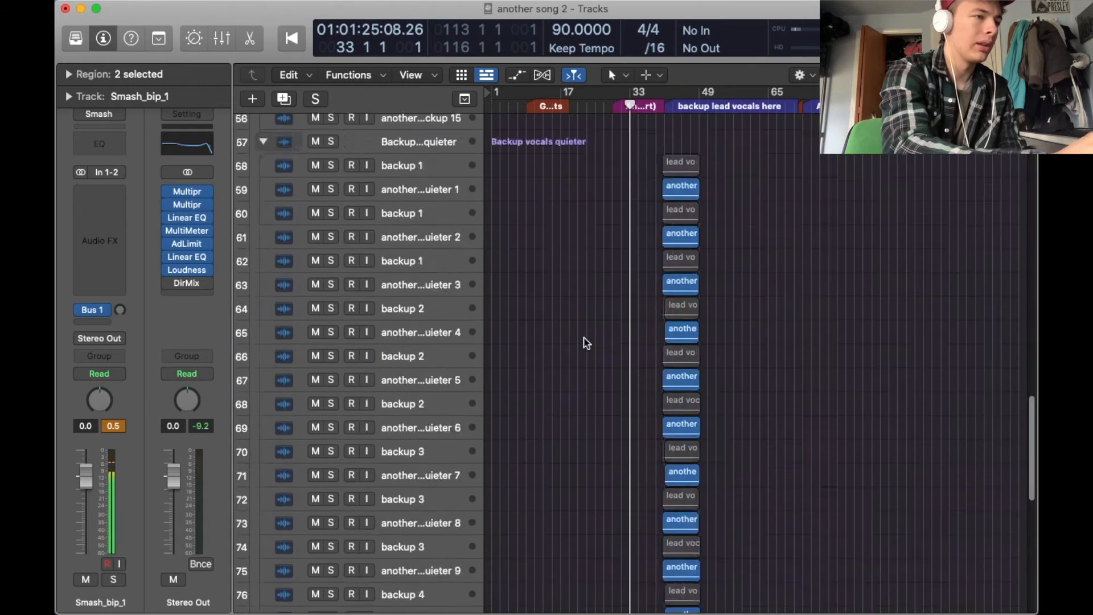
pyautogui.press('super+Right')
pyautogui.press('super+Right')
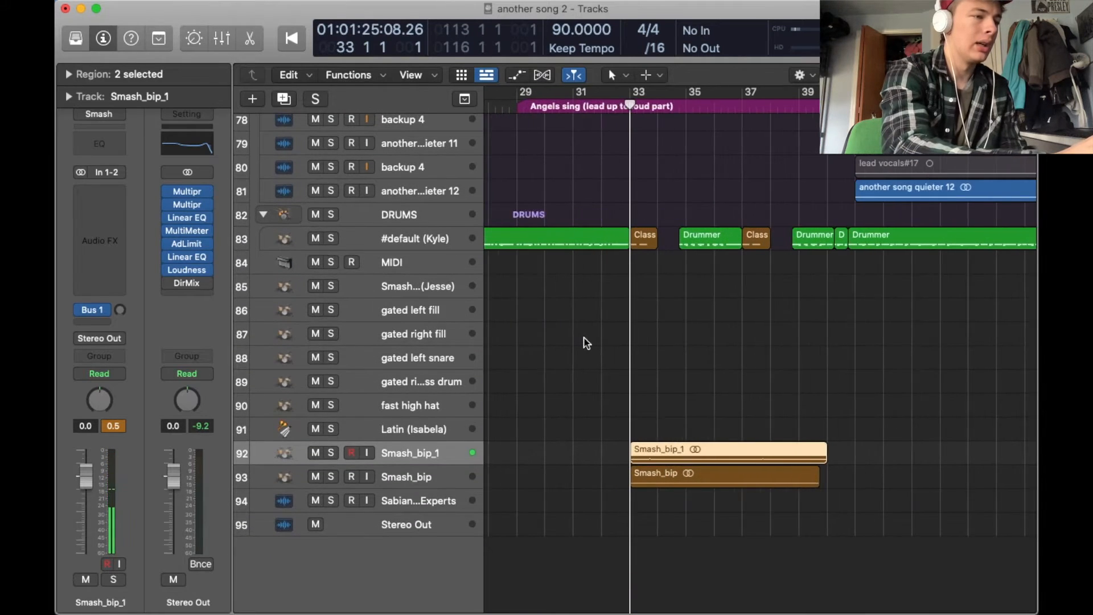
# - Replay the Smash_bip_1 track in solo at a lower system volume, stop it and return the playhead to bar 33
pyautogui.click(331, 455)
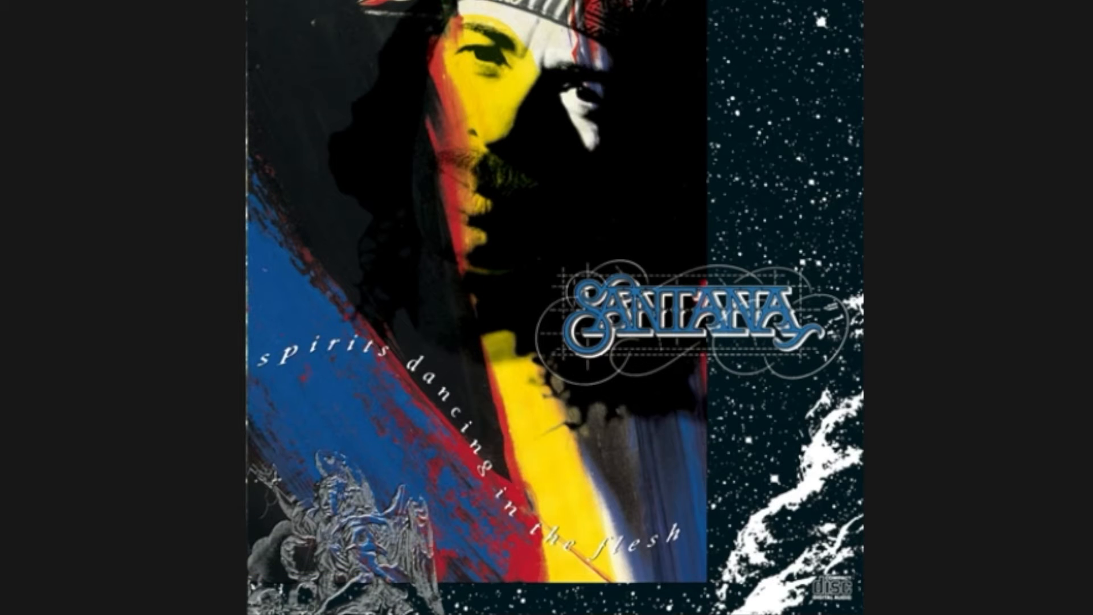
pyautogui.press('XF86AudioLowerVolume')
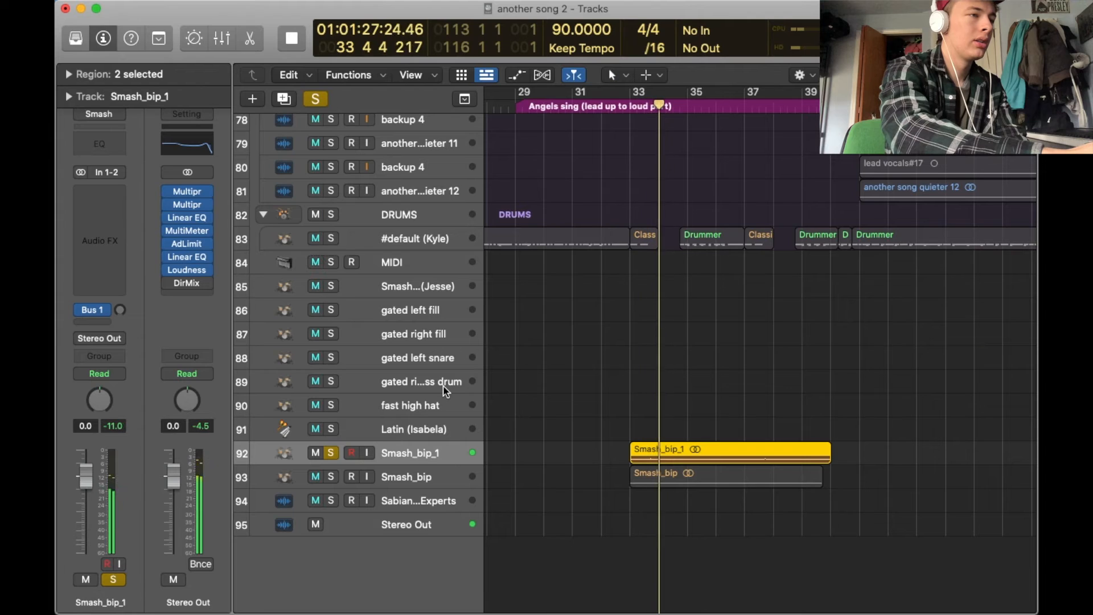
pyautogui.press('space')
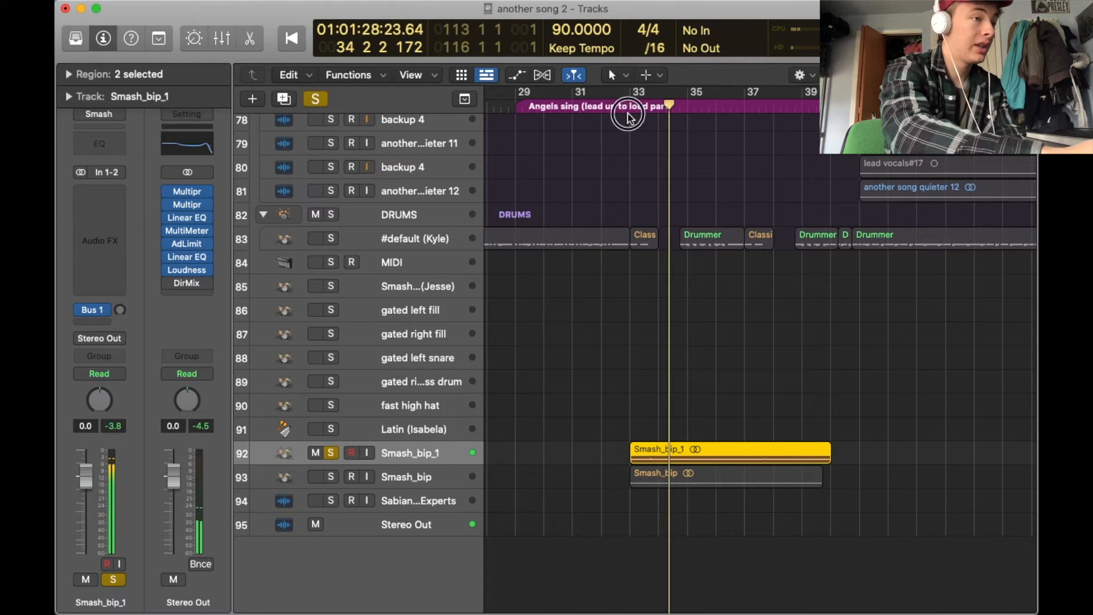
pyautogui.click(630, 108)
# - Add Smash_bip to the solo, play both Smash tracks together from bar 33, clear all solos and return the playhead to bar 33
pyautogui.click(331, 477)
pyautogui.press('space')
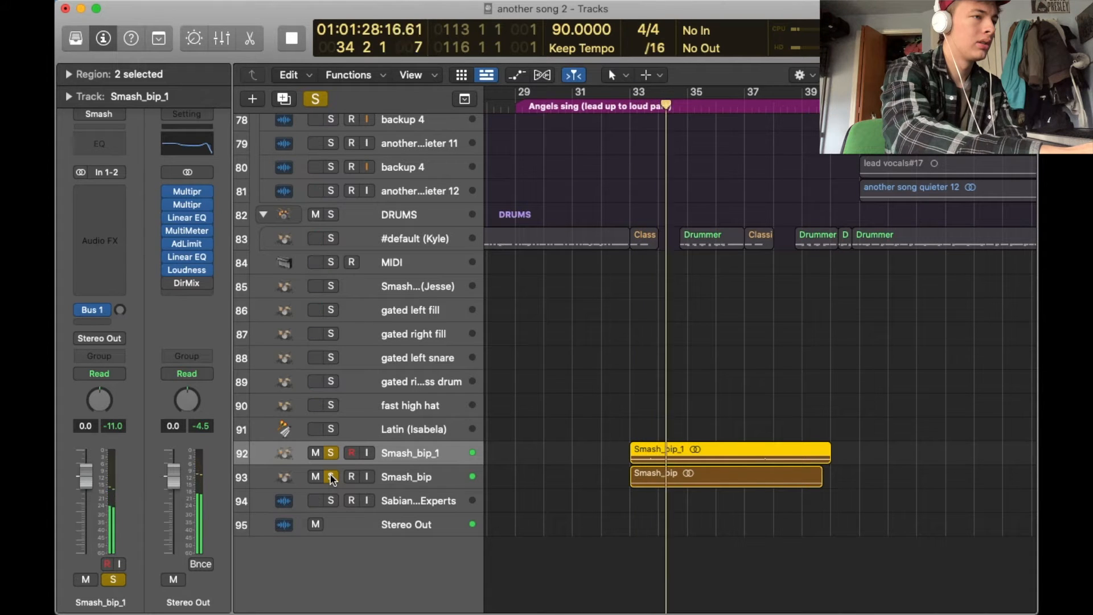
pyautogui.press('space')
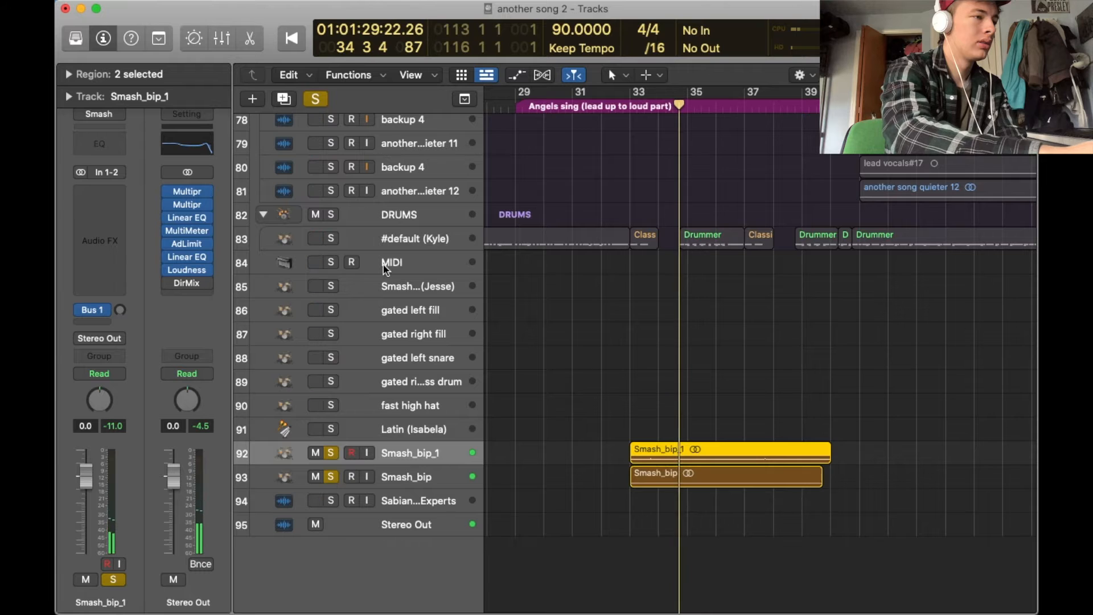
pyautogui.click(314, 98)
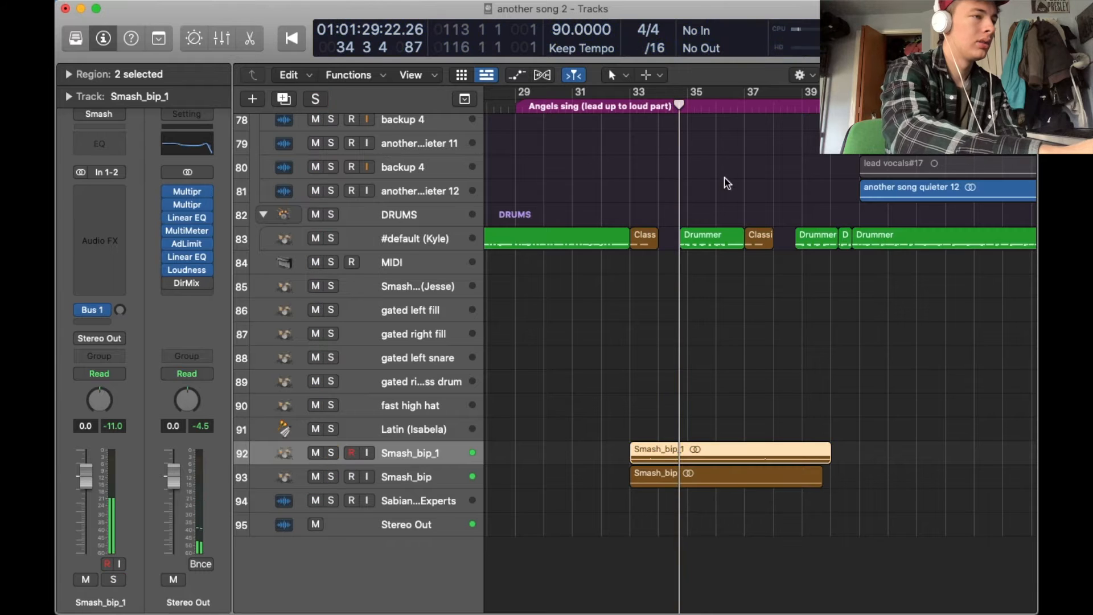
pyautogui.click(628, 111)
pyautogui.hscroll(8, 693, 309)
pyautogui.hscroll(-15, 694, 309)
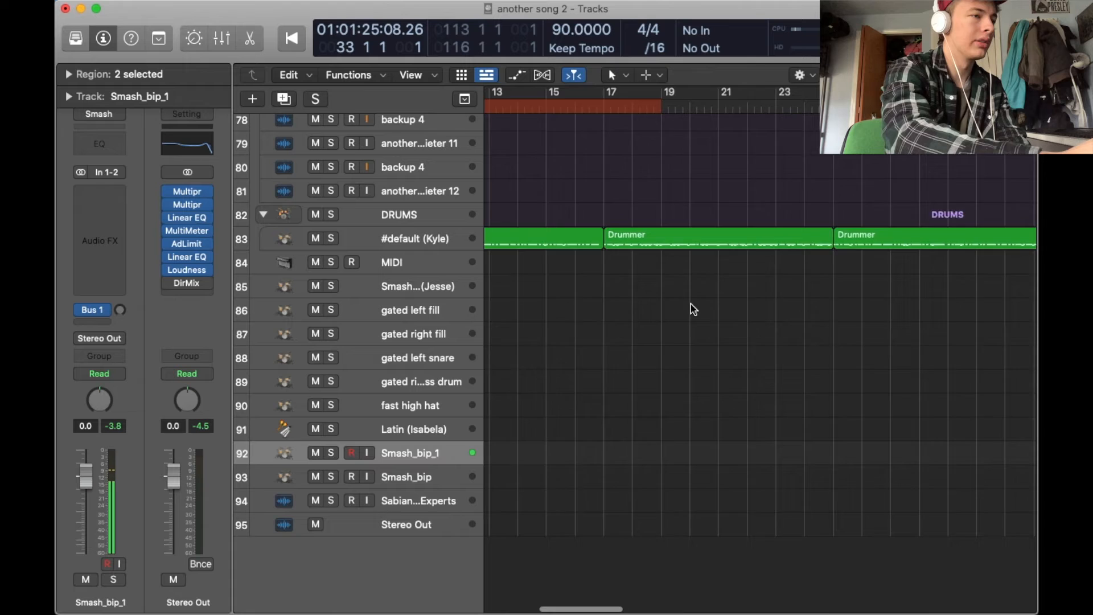
# - Play the full mix from bar 33 while reviewing the drum and backup vocal tracks, stop and move the playhead to bar 34
pyautogui.hscroll(8, 693, 310)
pyautogui.scroll(4, 693, 309)
pyautogui.press('space')
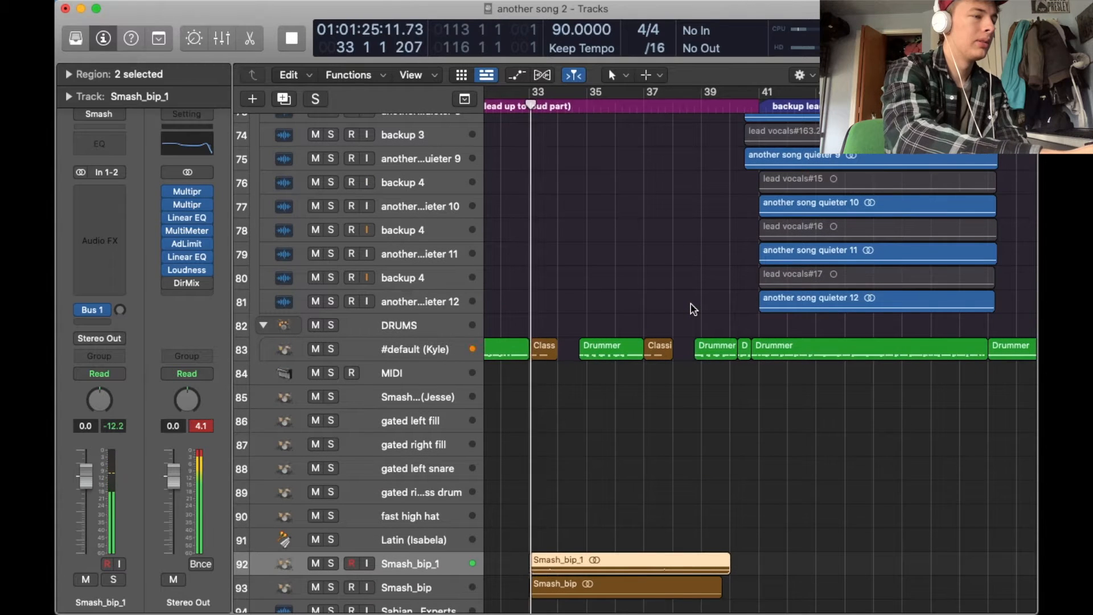
pyautogui.scroll(1, 613, 310)
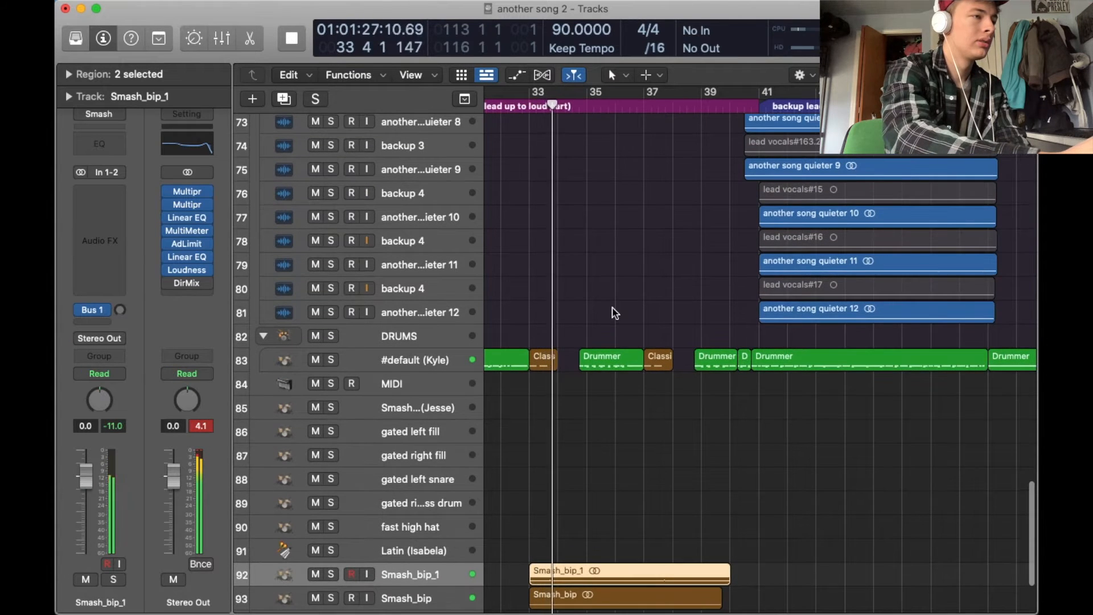
pyautogui.scroll(4, 615, 313)
pyautogui.scroll(20, 615, 313)
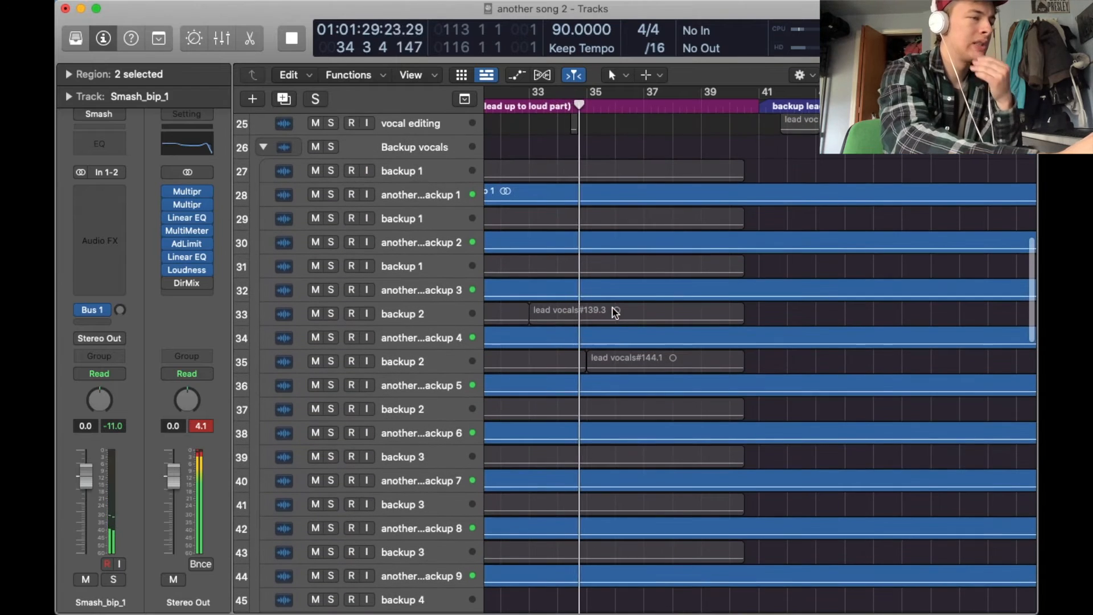
pyautogui.press('space')
pyautogui.click(561, 107)
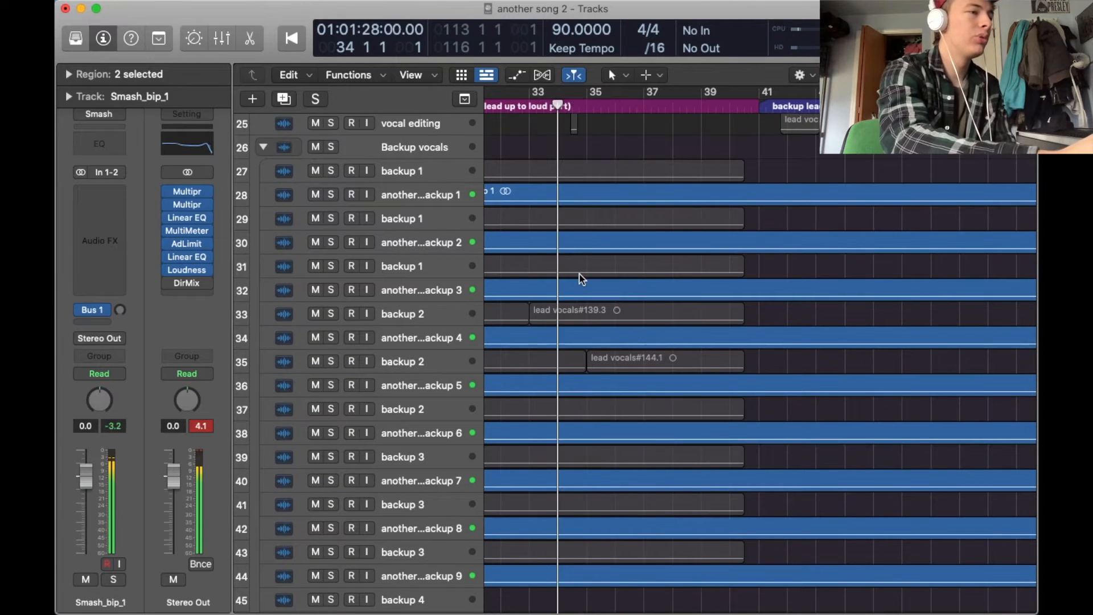
# - Solo Smash_bip_1, Smash_bip and lead 339, play them together from bar 33, stop playback and clear all solos
pyautogui.scroll(-20, 579, 279)
pyautogui.click(536, 107)
pyautogui.click(331, 453)
pyautogui.click(331, 476)
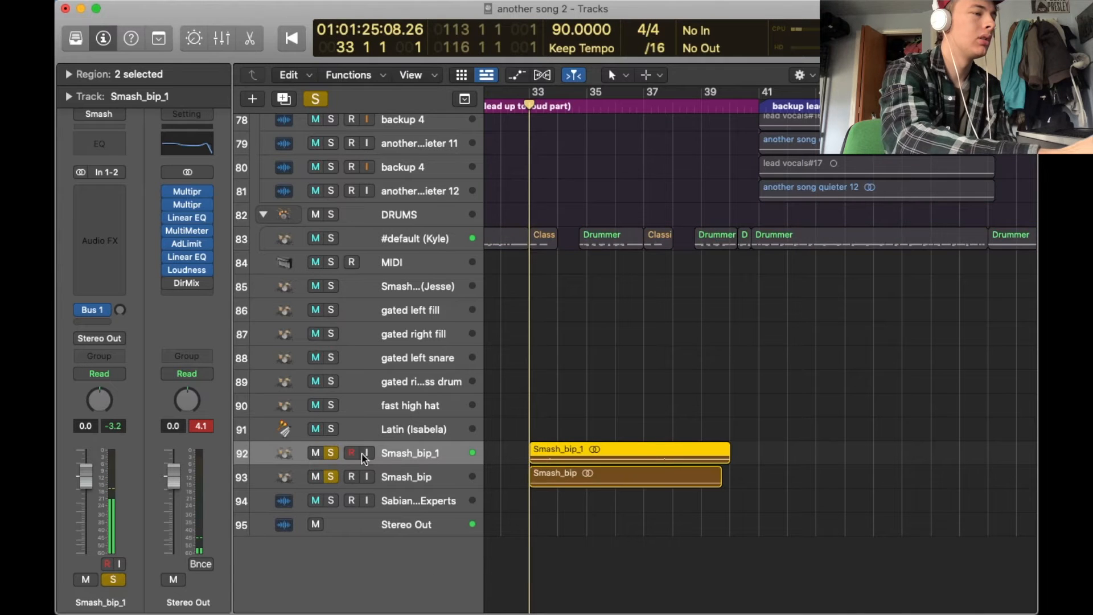
pyautogui.scroll(20, 527, 360)
pyautogui.scroll(10, 527, 360)
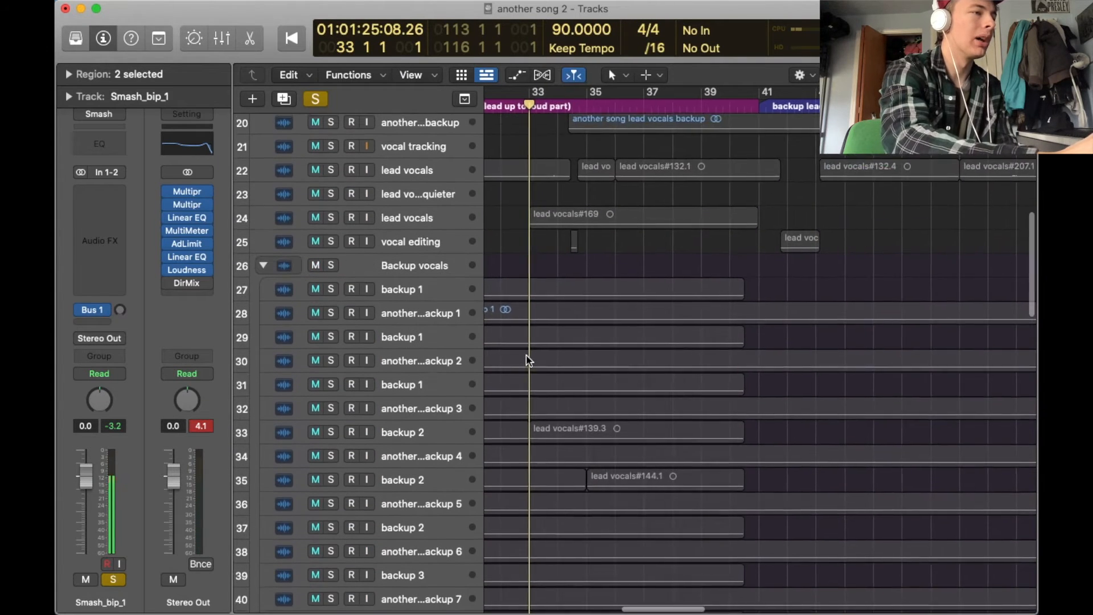
pyautogui.scroll(14, 527, 360)
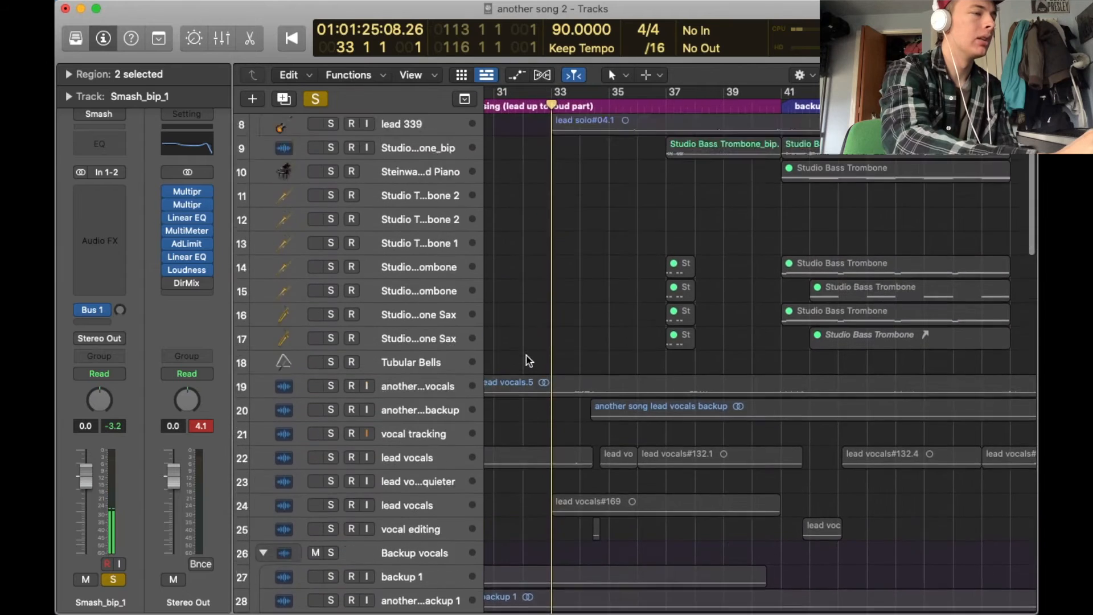
pyautogui.click(332, 266)
pyautogui.press('space')
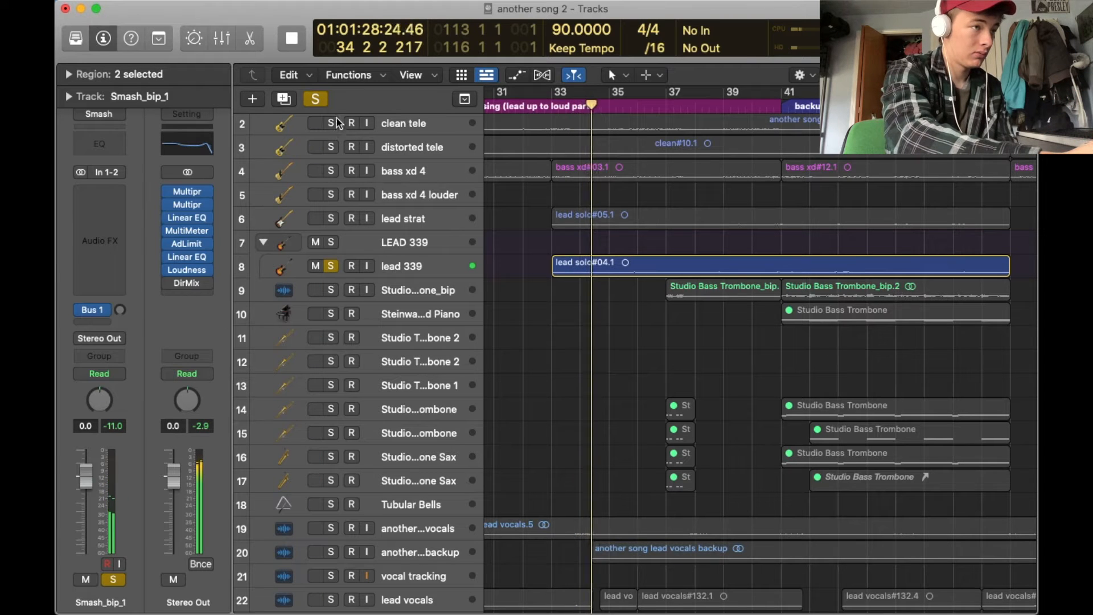
pyautogui.press('space')
pyautogui.click(318, 101)
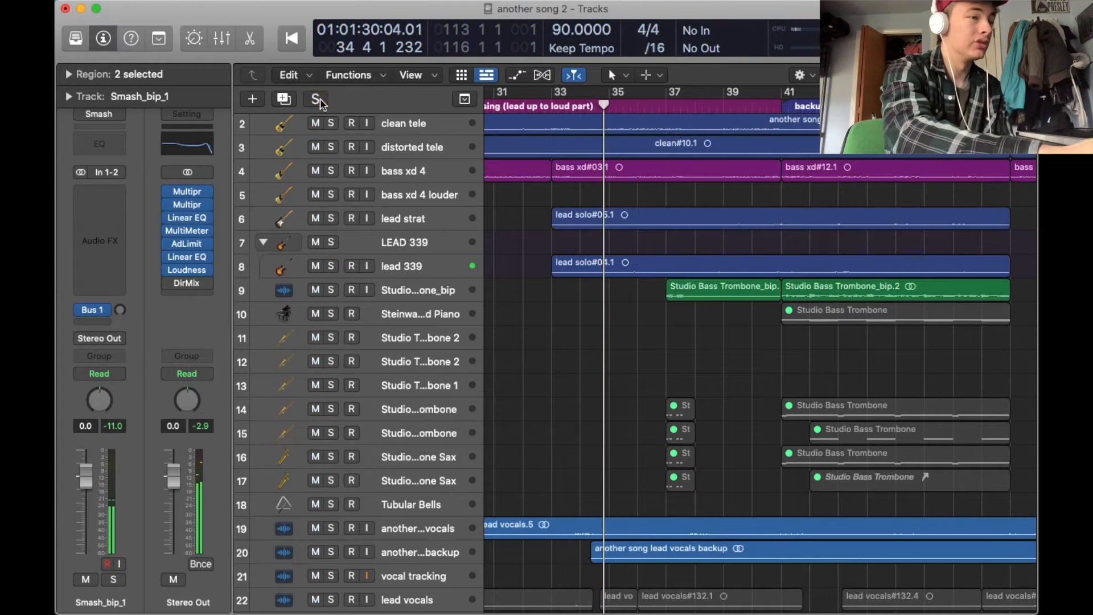
# - Resume the full mix from bar 34, review the vocal and drum tracks during playback and stop at bar 37
pyautogui.scroll(-5, 547, 349)
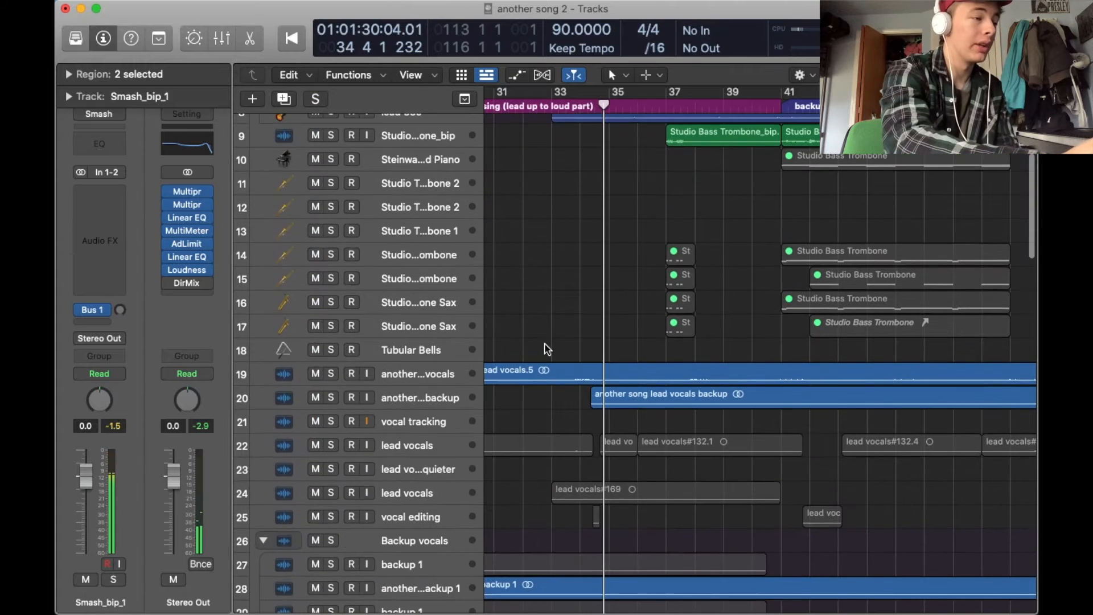
pyautogui.press('space')
pyautogui.scroll(-4, 547, 349)
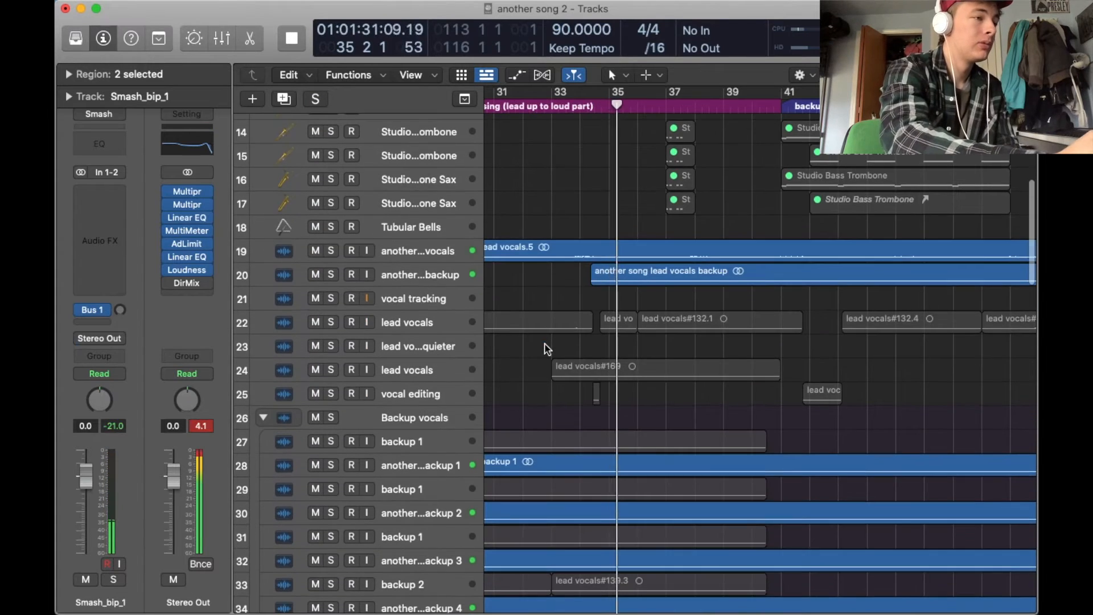
pyautogui.scroll(-20, 547, 350)
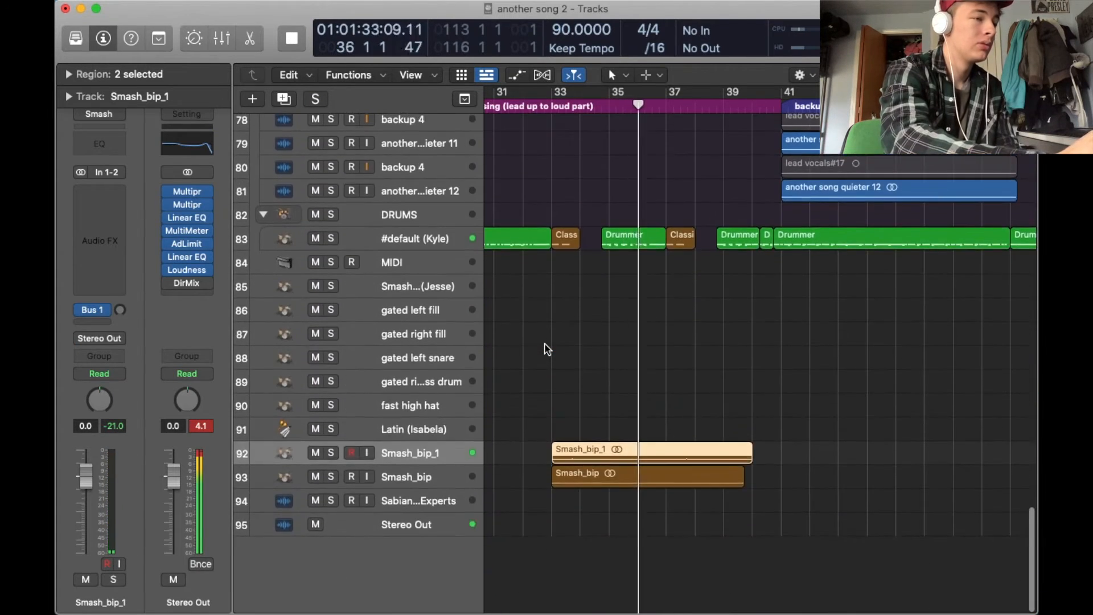
pyautogui.hscroll(3, 656, 305)
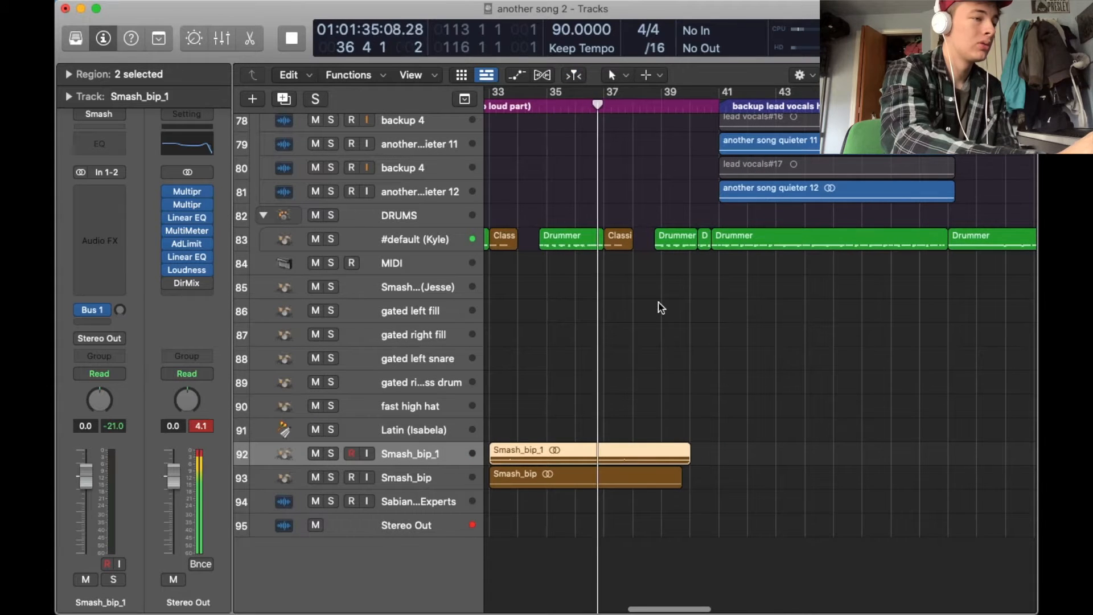
pyautogui.press('space')
# - Play the Studio Bass Trombone_bip track soloed from bar 37, stop playback and turn its solo off
pyautogui.scroll(15, 648, 326)
pyautogui.scroll(7, 651, 329)
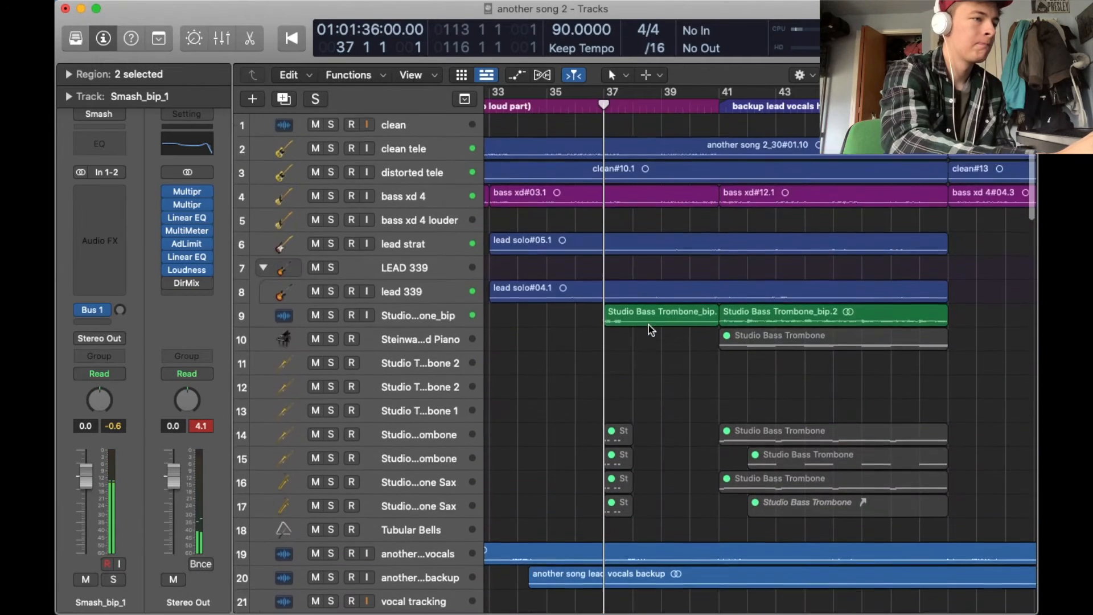
pyautogui.click(331, 304)
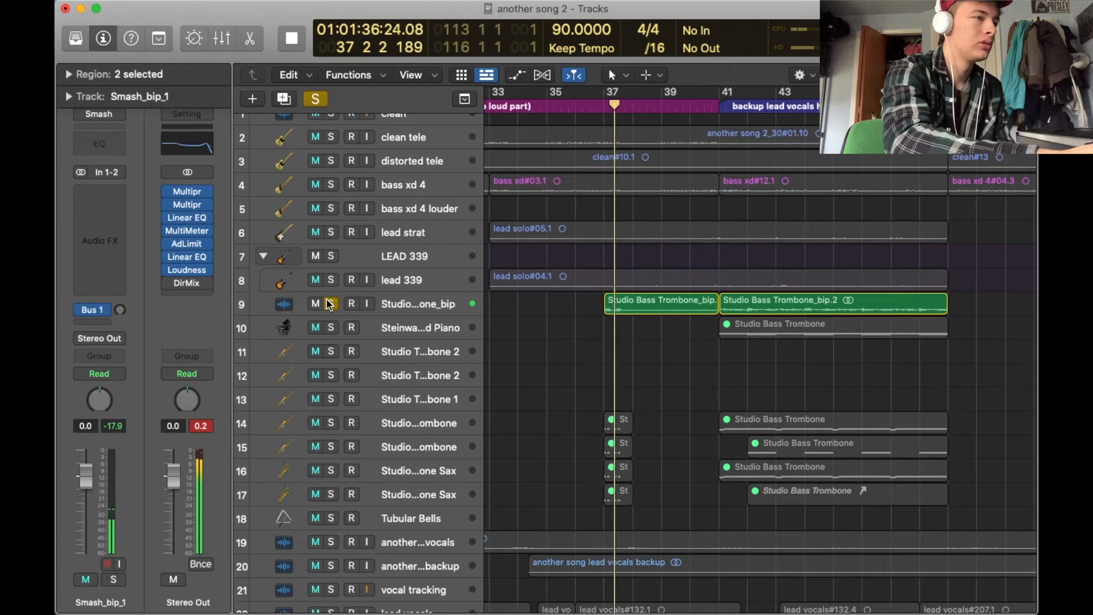
pyautogui.press('space')
pyautogui.click(329, 304)
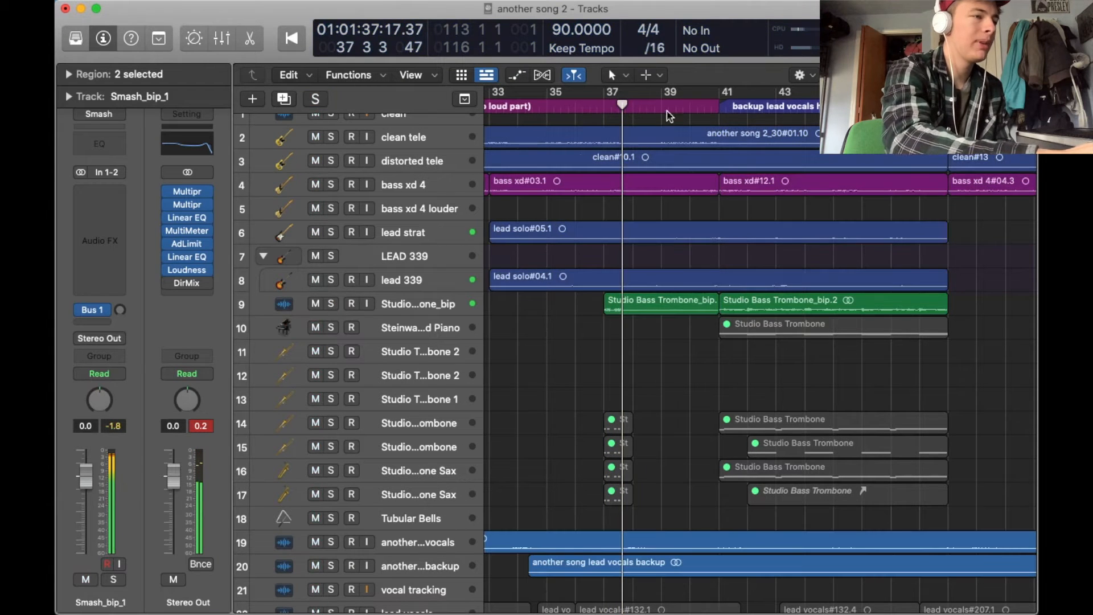
# - Play the full mix from bar 36 into the backup lead vocals section, reviewing the brass, vocal and drum regions
pyautogui.click(591, 107)
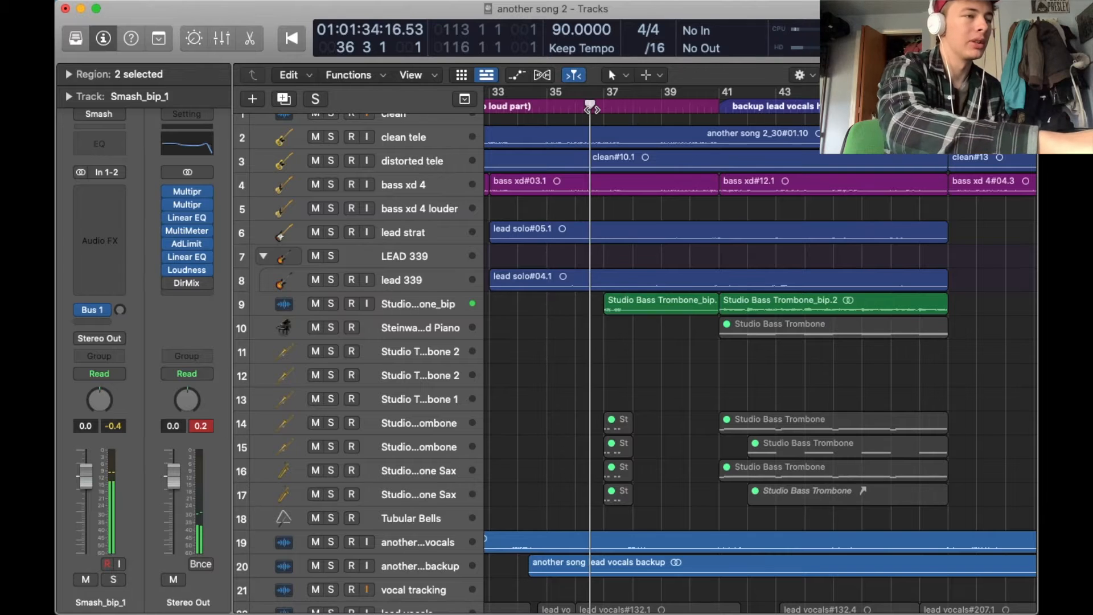
pyautogui.press('space')
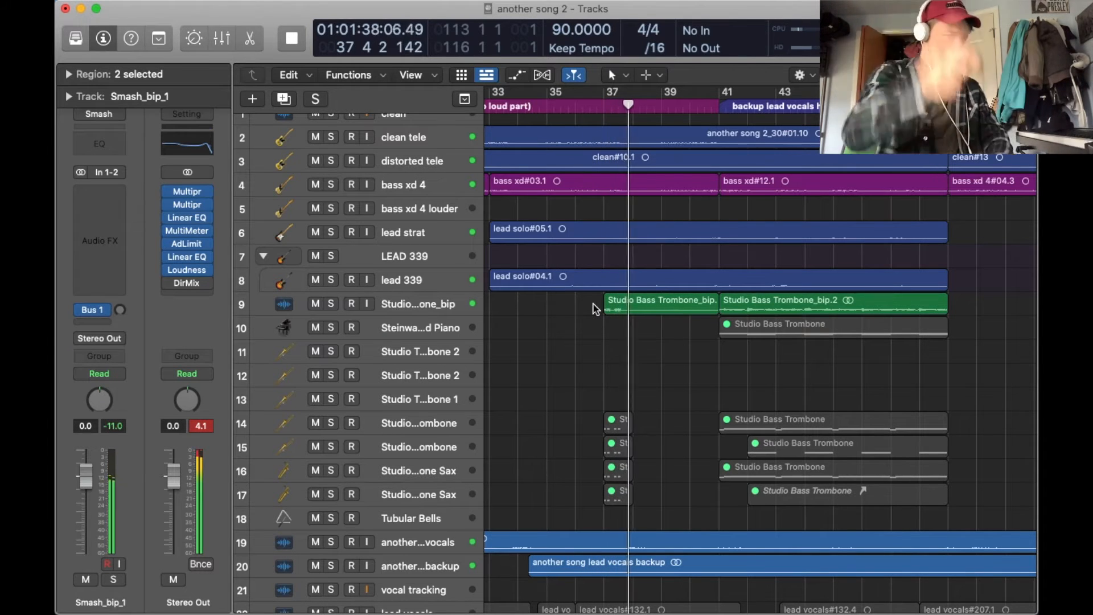
pyautogui.scroll(-5, 595, 308)
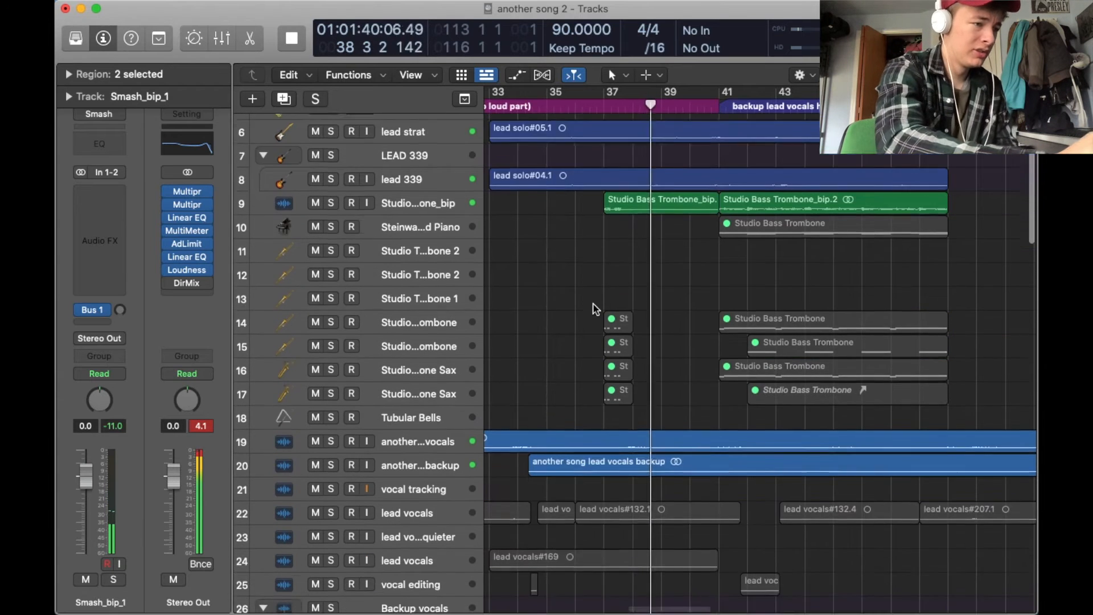
pyautogui.hscroll(2, 595, 309)
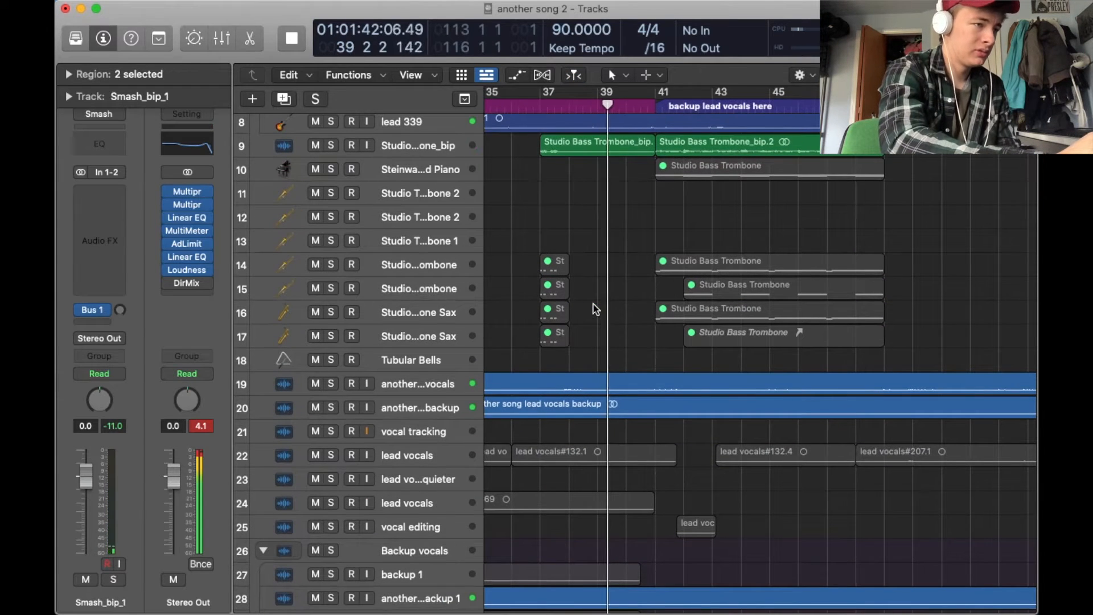
pyautogui.hscroll(2, 595, 310)
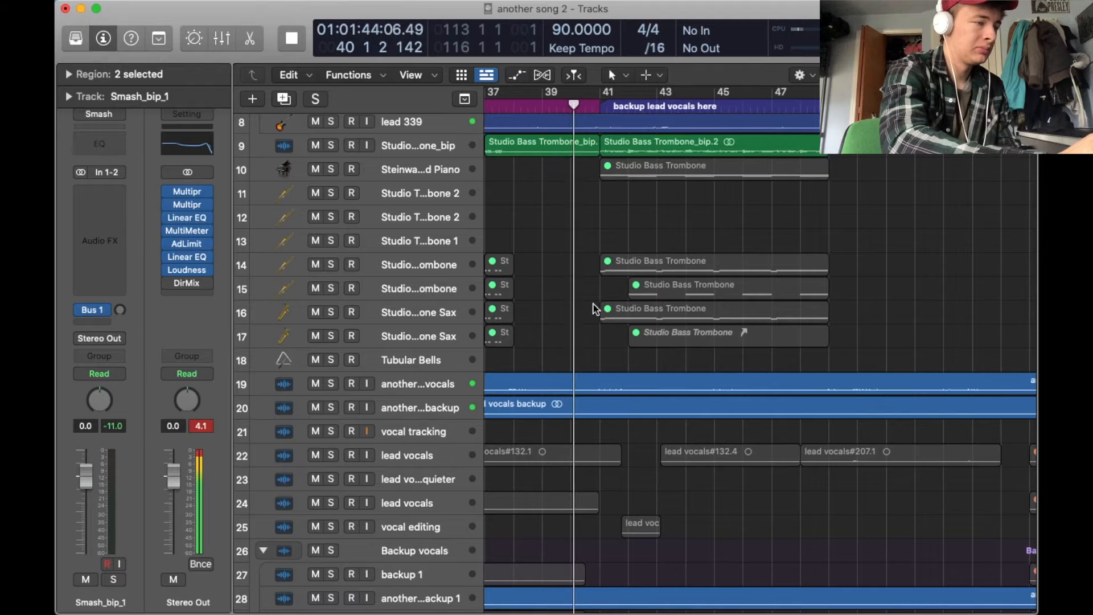
pyautogui.scroll(-15, 559, 315)
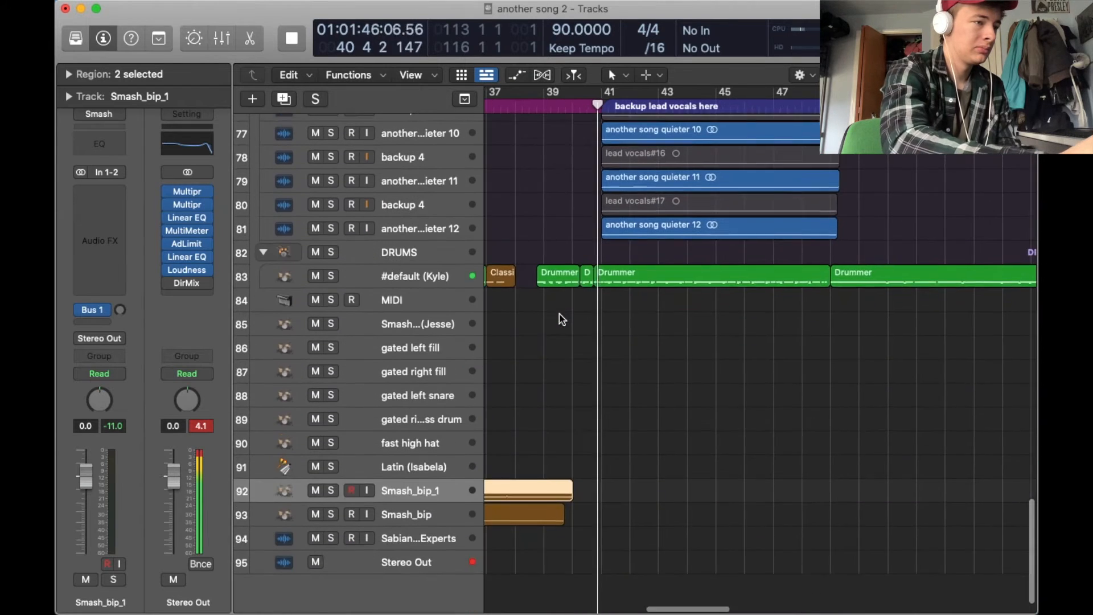
pyautogui.scroll(15, 562, 319)
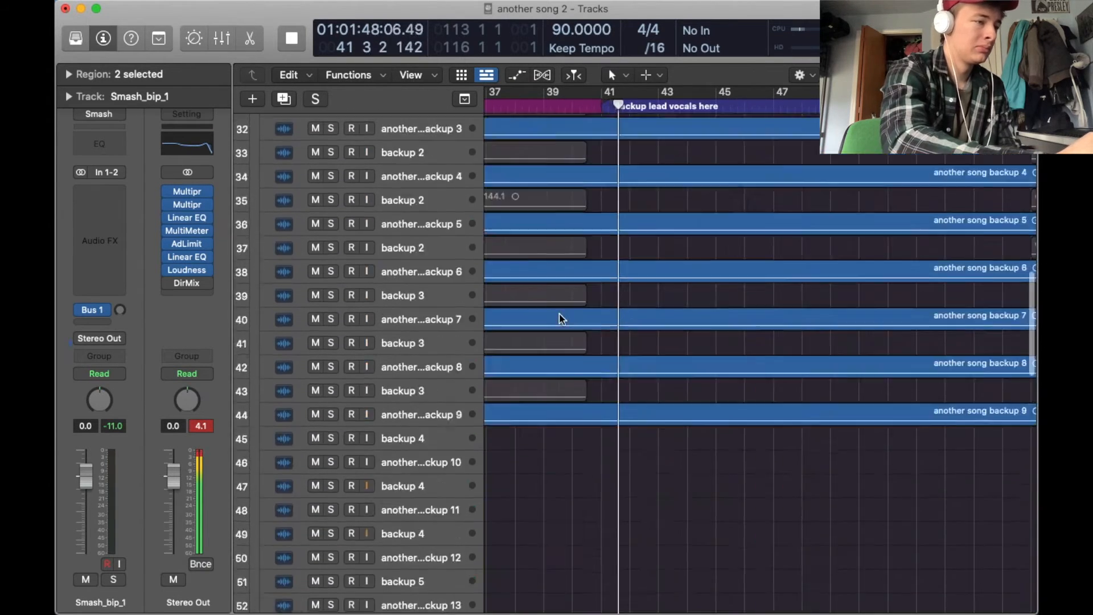
pyautogui.scroll(5, 562, 319)
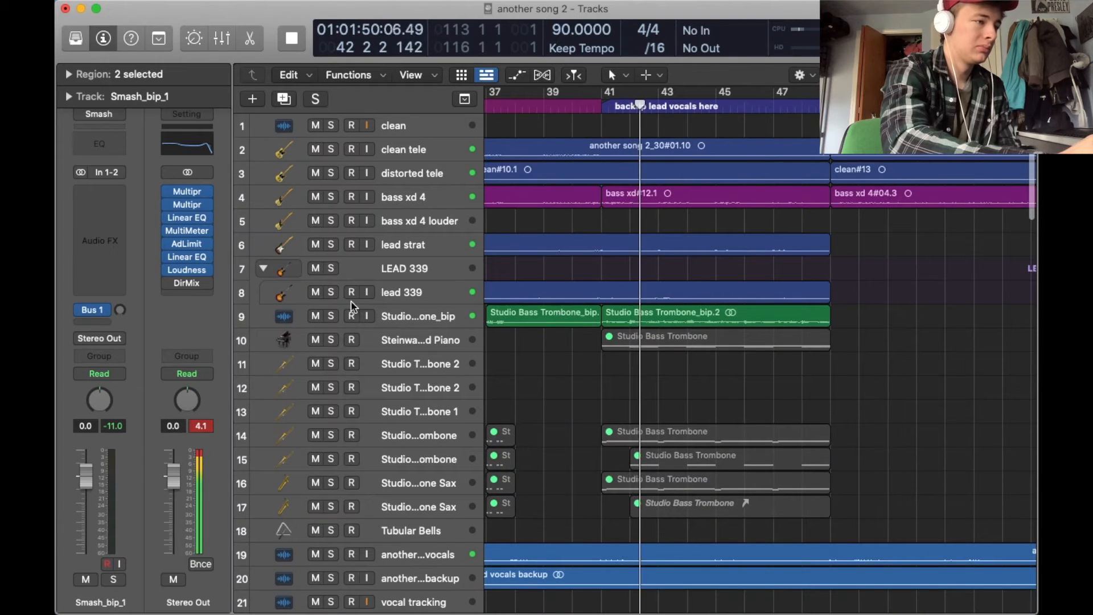
# - Solo the Studio Bass Trombone_bip track during the backup lead vocals section, stop in bar 43 and turn its solo off
pyautogui.click(336, 314)
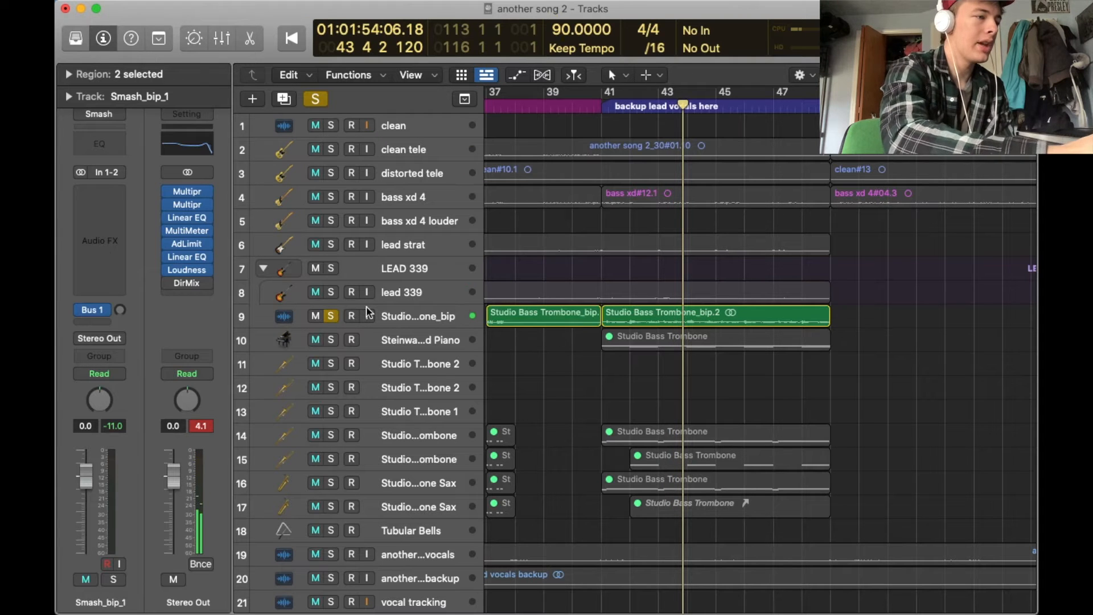
pyautogui.click(331, 316)
pyautogui.press('c')
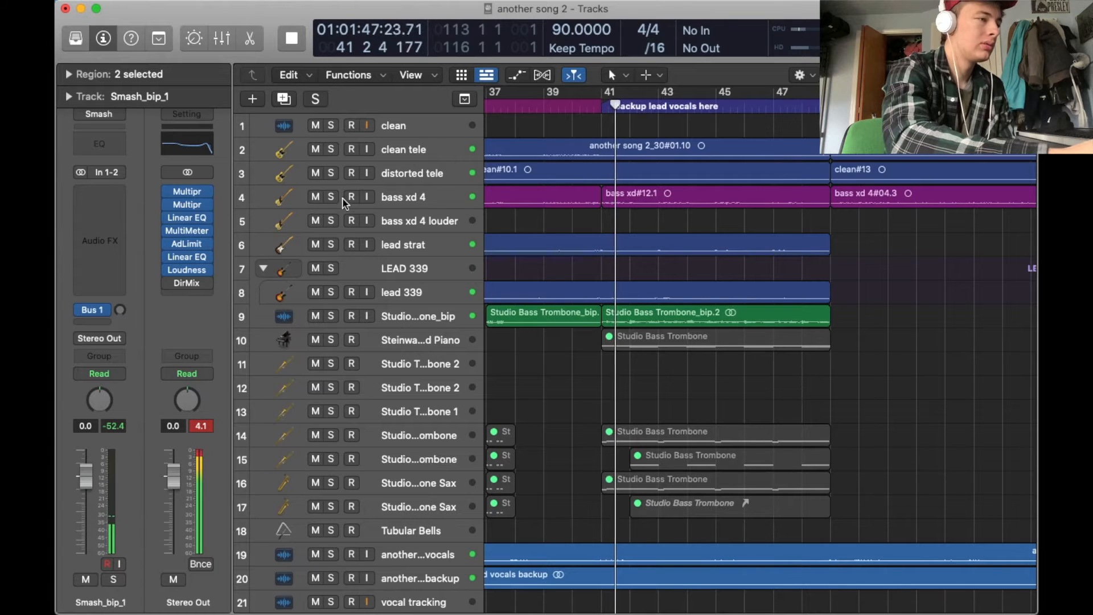
# - Solo the clean tele, distorted tele and bass xd 4 tracks together while playing the section after bar 41
pyautogui.click(331, 149)
pyautogui.click(331, 173)
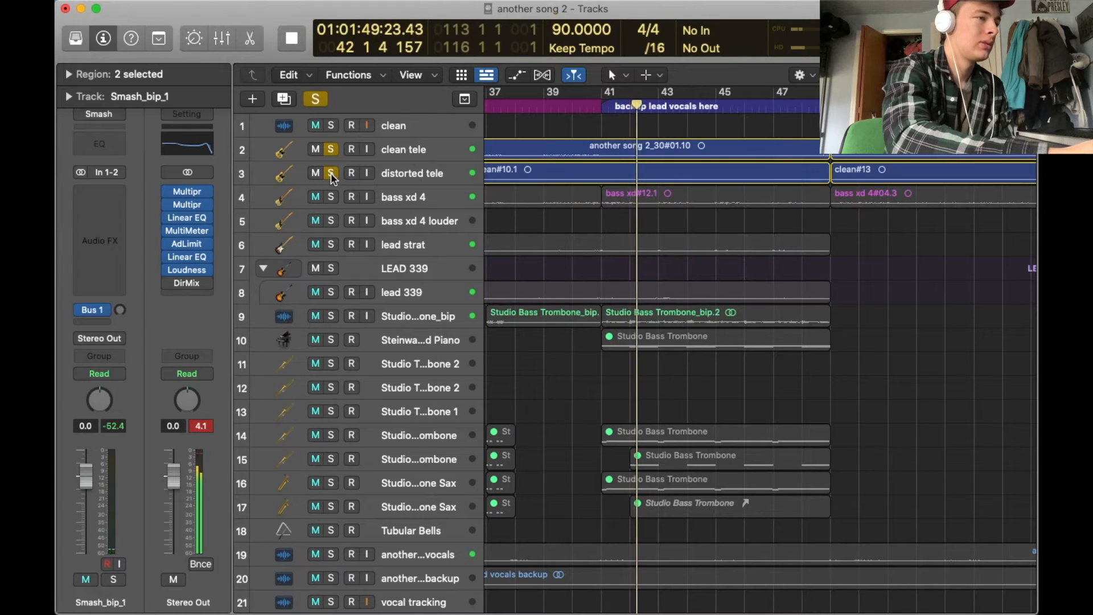
pyautogui.click(330, 197)
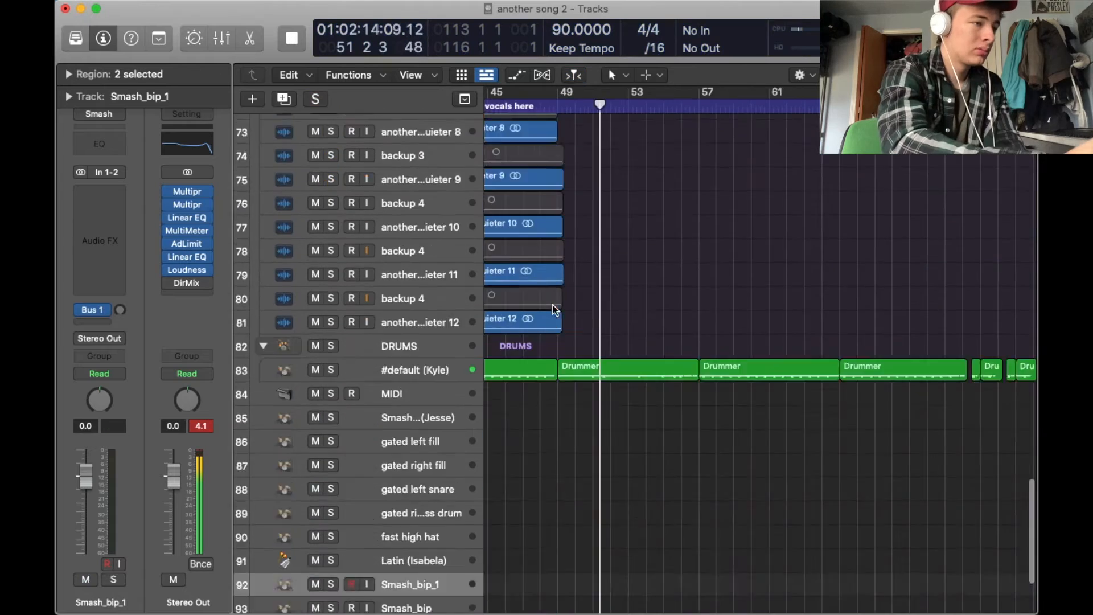
# - Stop playback in bar 51, place the playhead at bar 56 and examine the vocal and guitar regions there
pyautogui.scroll(5, 555, 310)
pyautogui.scroll(8, 615, 273)
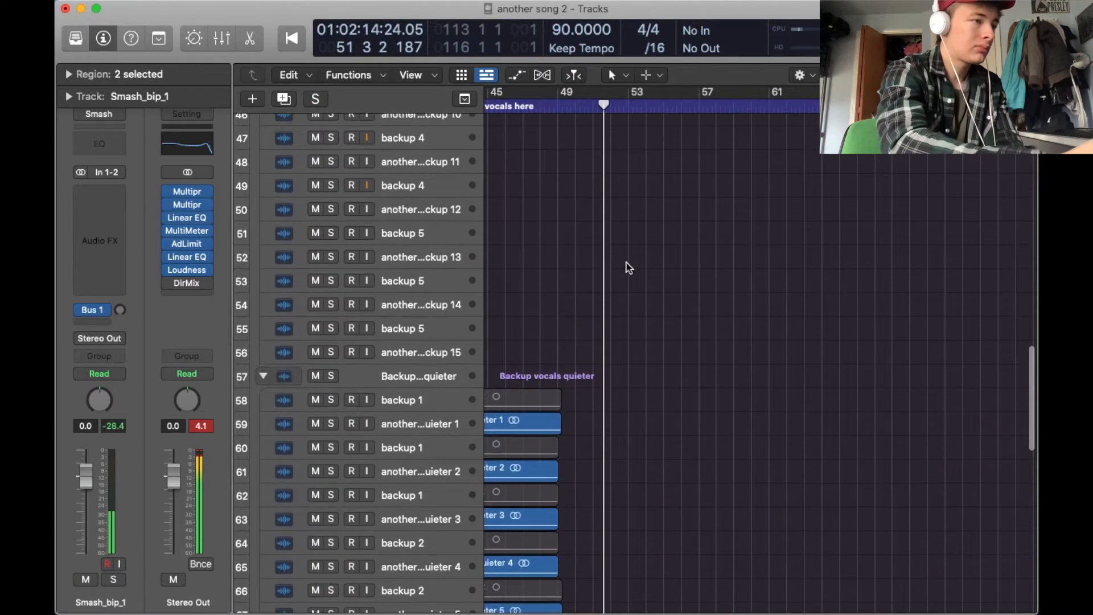
pyautogui.scroll(15, 627, 262)
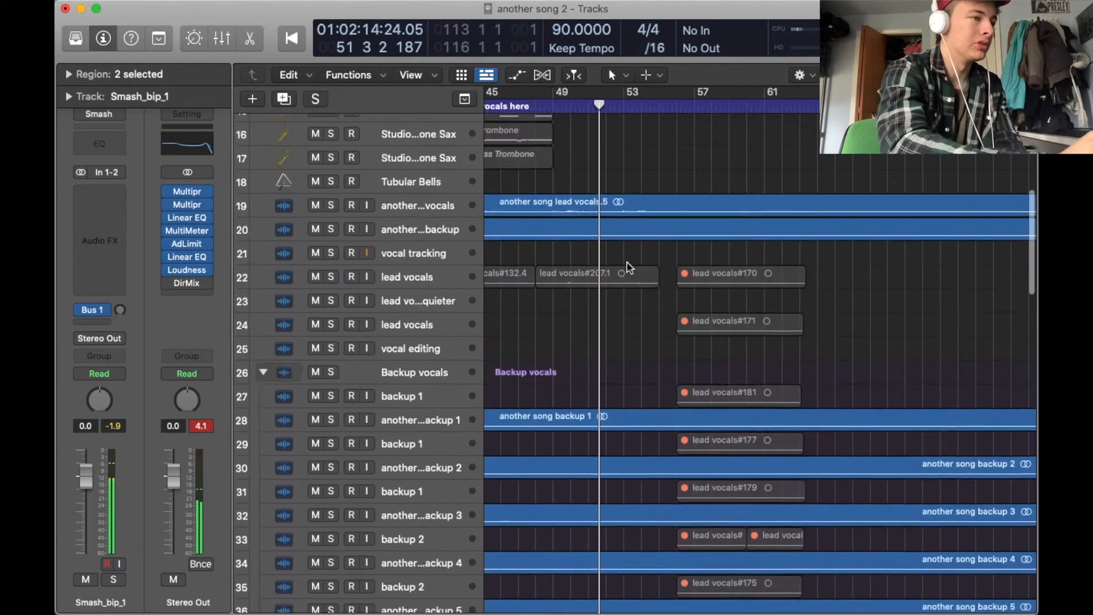
pyautogui.click(682, 104)
pyautogui.scroll(-12, 636, 326)
pyautogui.scroll(5, 636, 333)
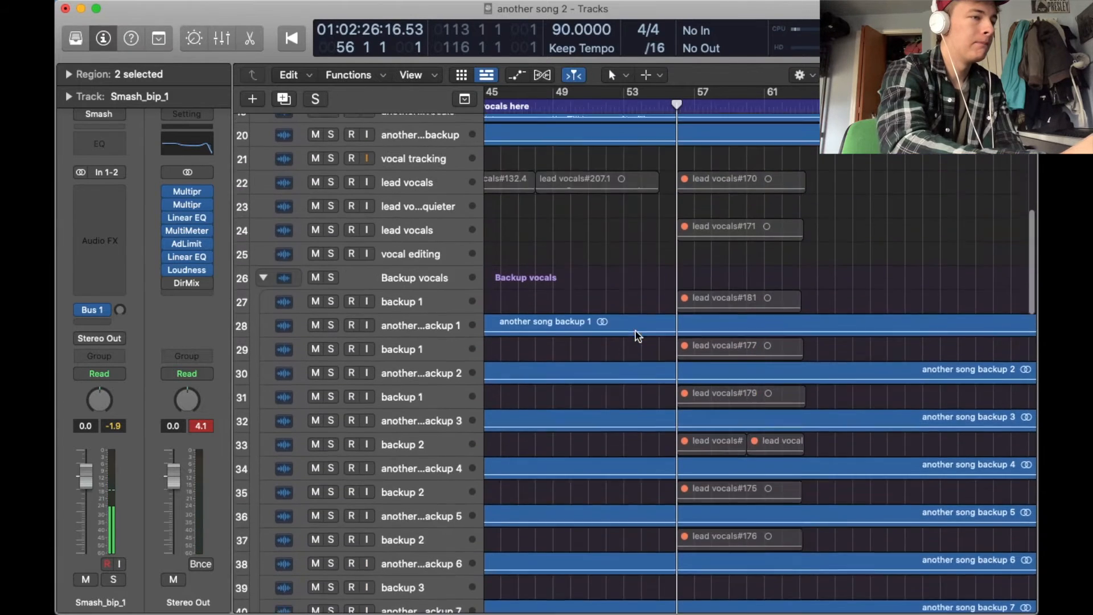
pyautogui.scroll(10, 638, 334)
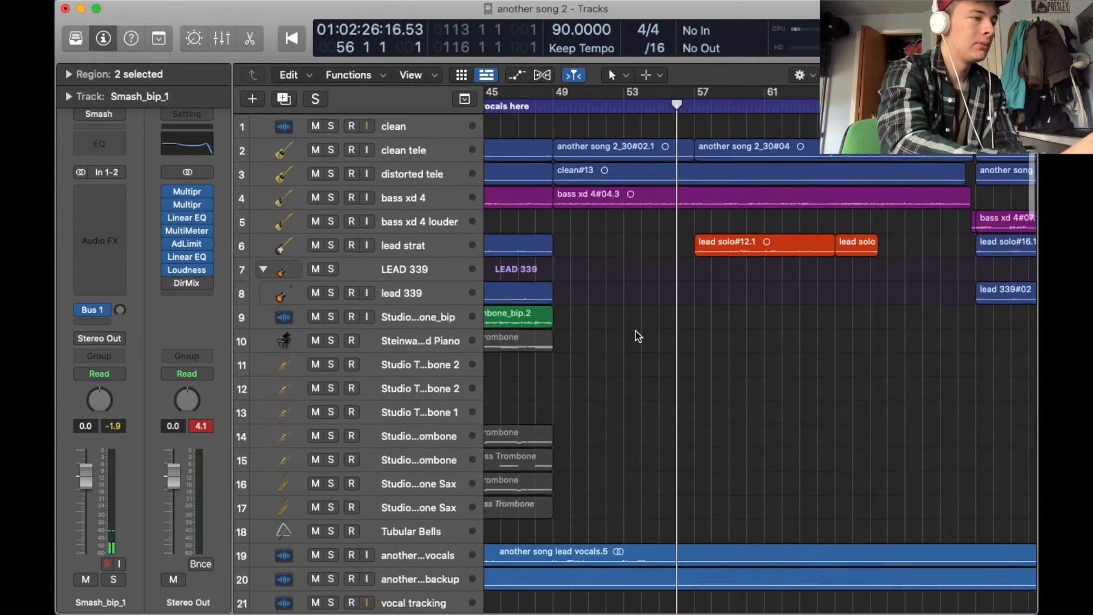
# - Play the full mix from bar 56 into the lead strat solo, stop at bar 60 and look through the tracks there
pyautogui.scroll(-2, 635, 330)
pyautogui.hscroll(2, 636, 330)
pyautogui.press('space')
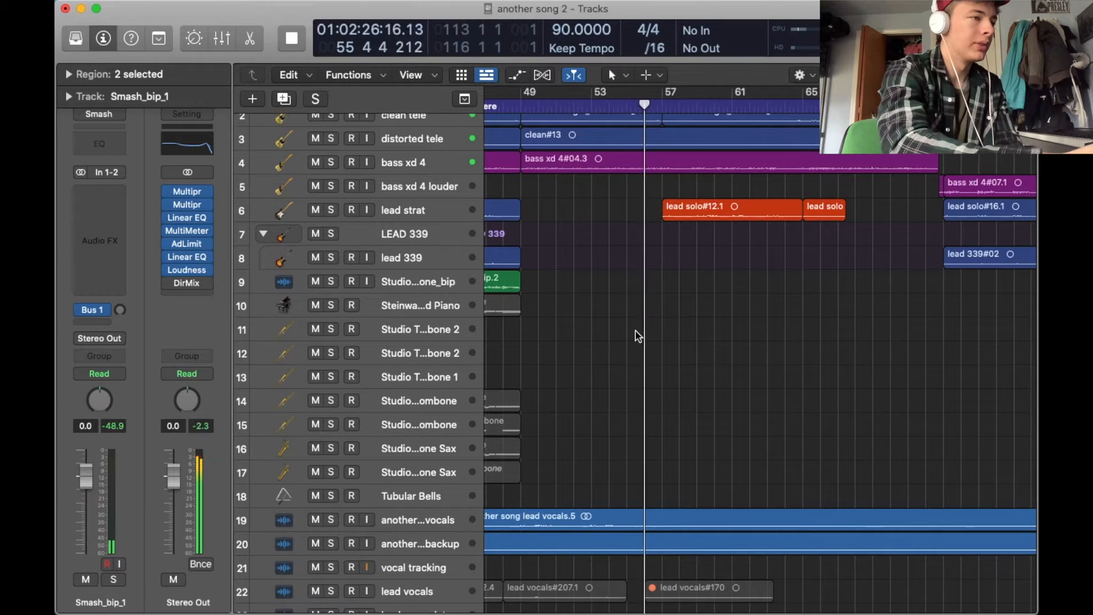
pyautogui.scroll(2, 638, 336)
pyautogui.hscroll(2, 638, 336)
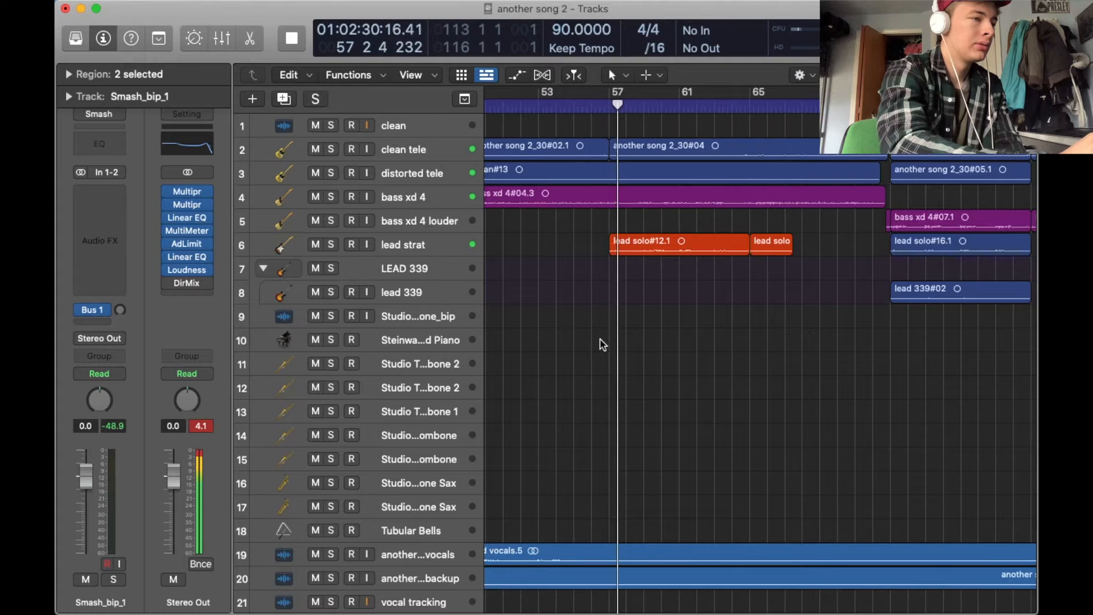
pyautogui.scroll(-1, 580, 331)
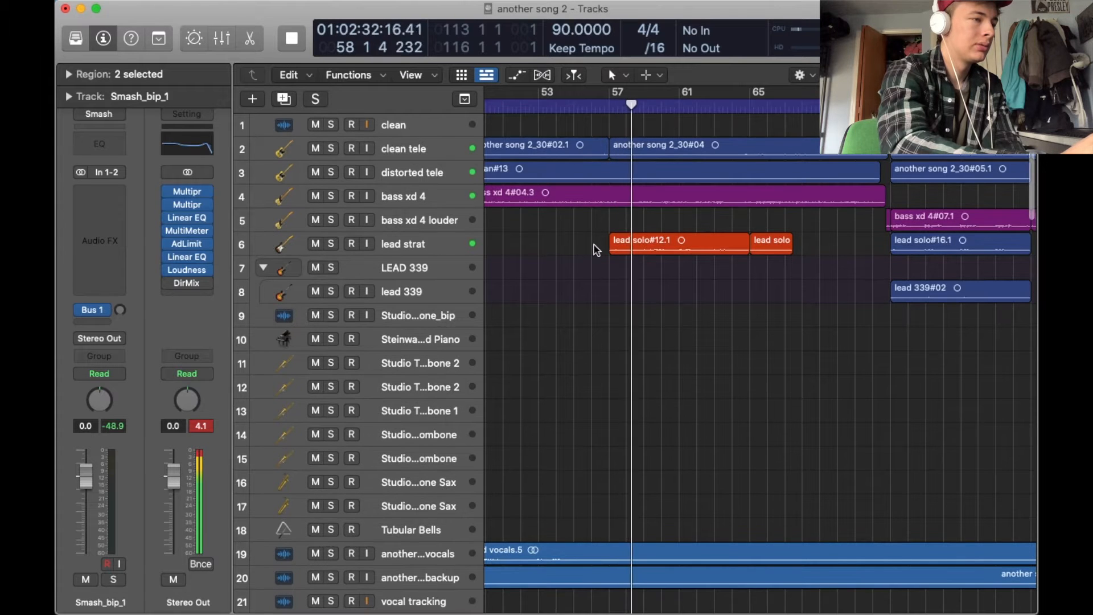
pyautogui.hscroll(4, 593, 245)
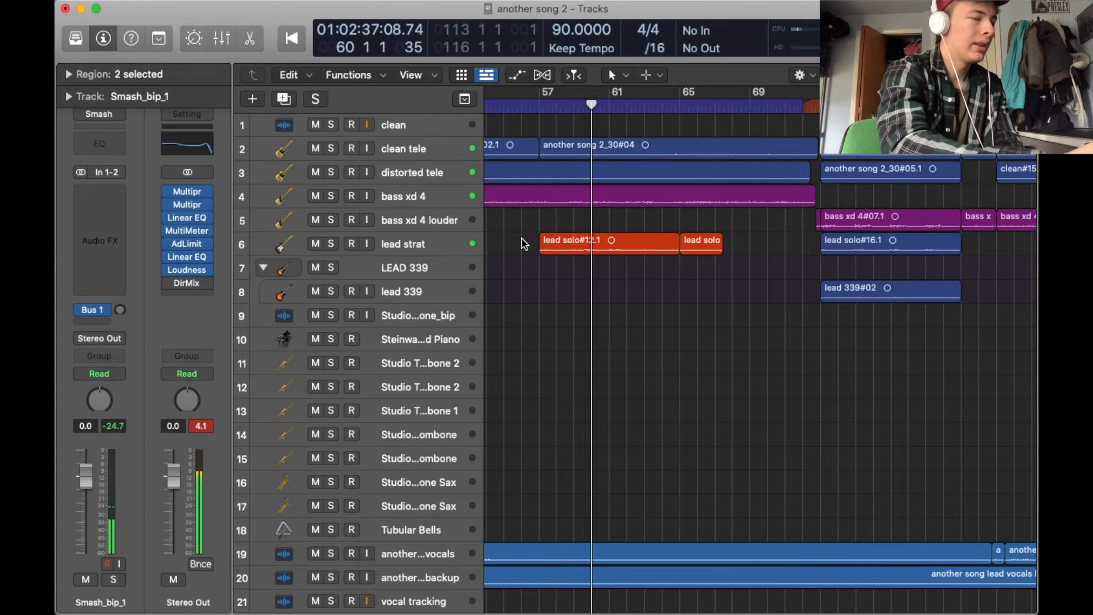
pyautogui.scroll(-20, 524, 249)
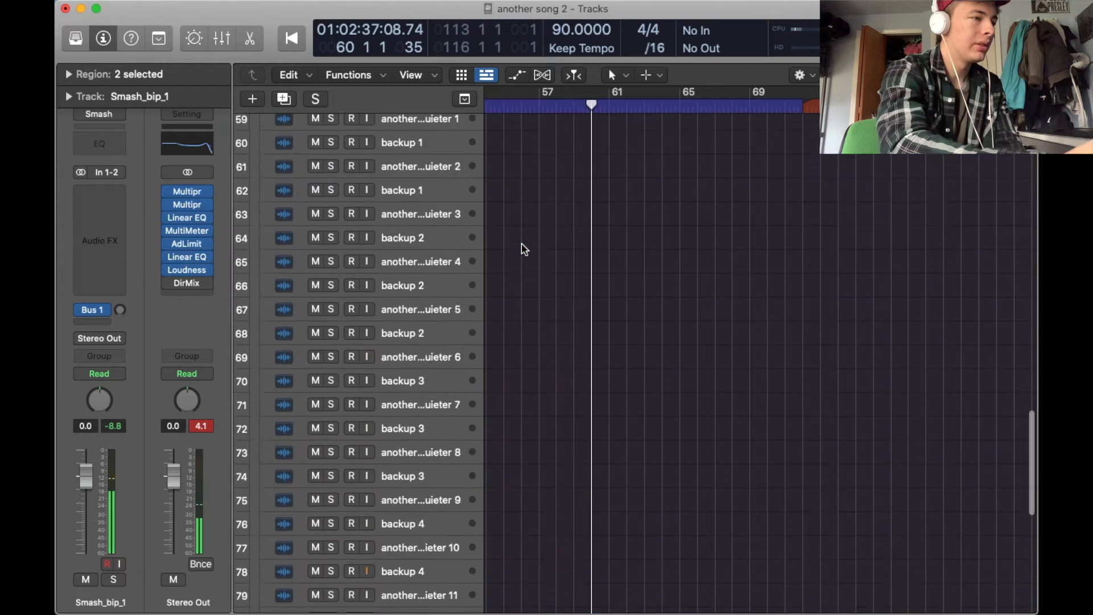
pyautogui.scroll(20, 524, 249)
pyautogui.scroll(-1, 526, 237)
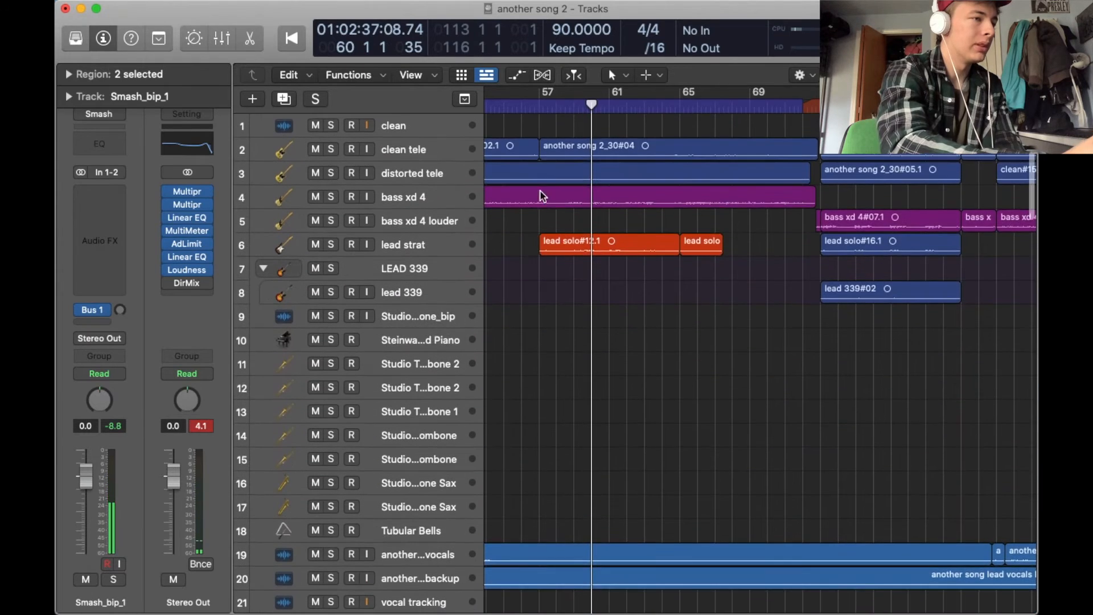
# - Solo the lead strat track, play its lead solo from bar 59, stop in bar 60 and turn its solo off
pyautogui.click(575, 110)
pyautogui.click(332, 244)
pyautogui.press('space')
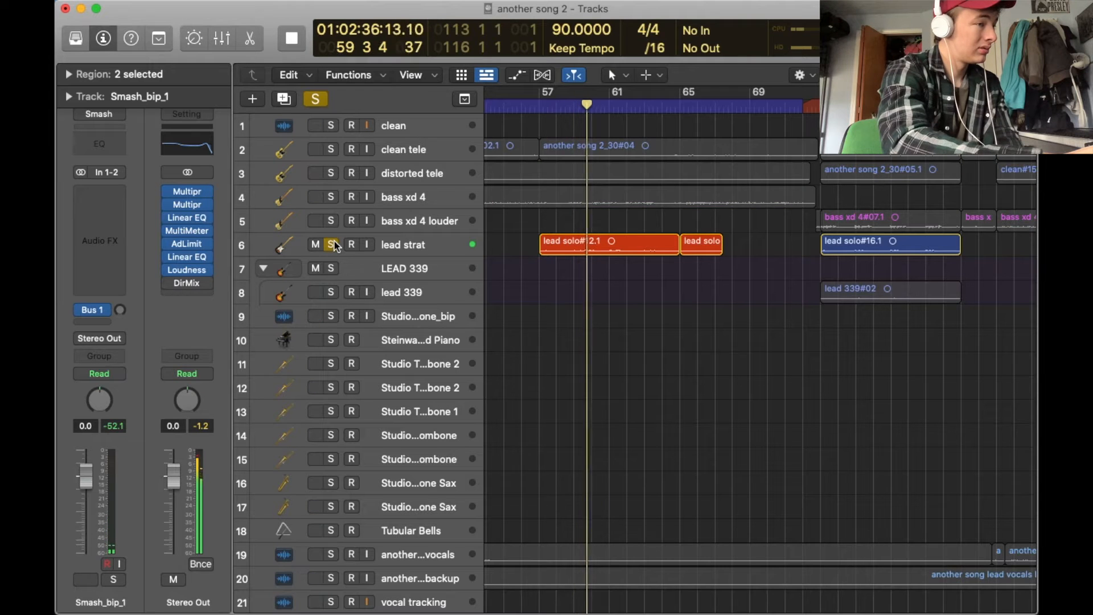
pyautogui.press('space')
pyautogui.click(333, 242)
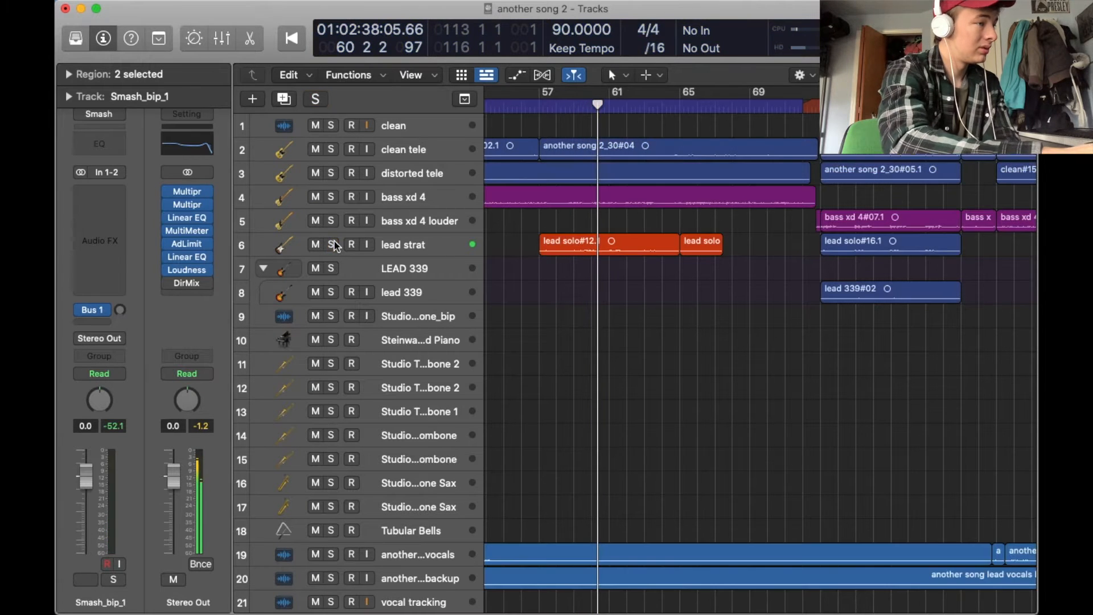
# - Place the playhead at bar 57 and play the full mix to bar 68, reviewing the backup vocal, guitar and drum regions
pyautogui.click(535, 106)
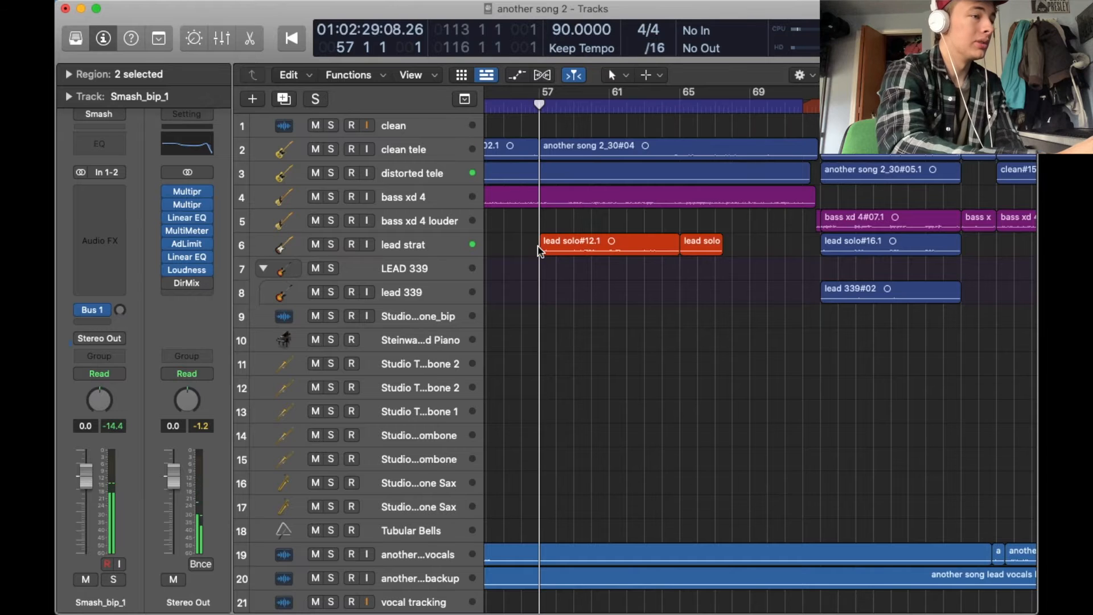
pyautogui.scroll(-10, 599, 313)
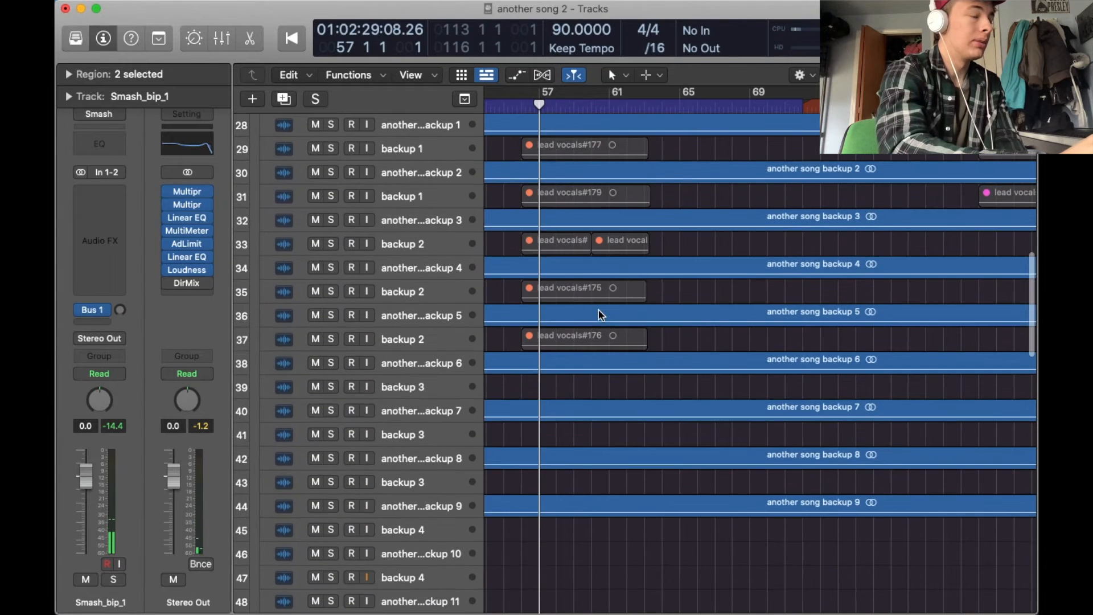
pyautogui.scroll(5, 599, 313)
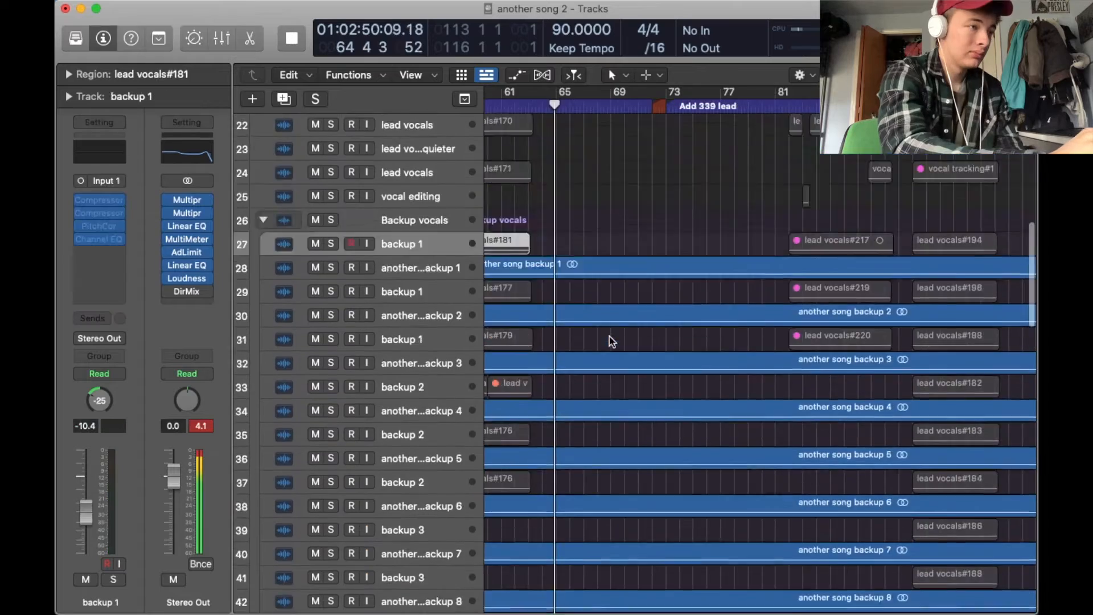
pyautogui.scroll(8, 612, 342)
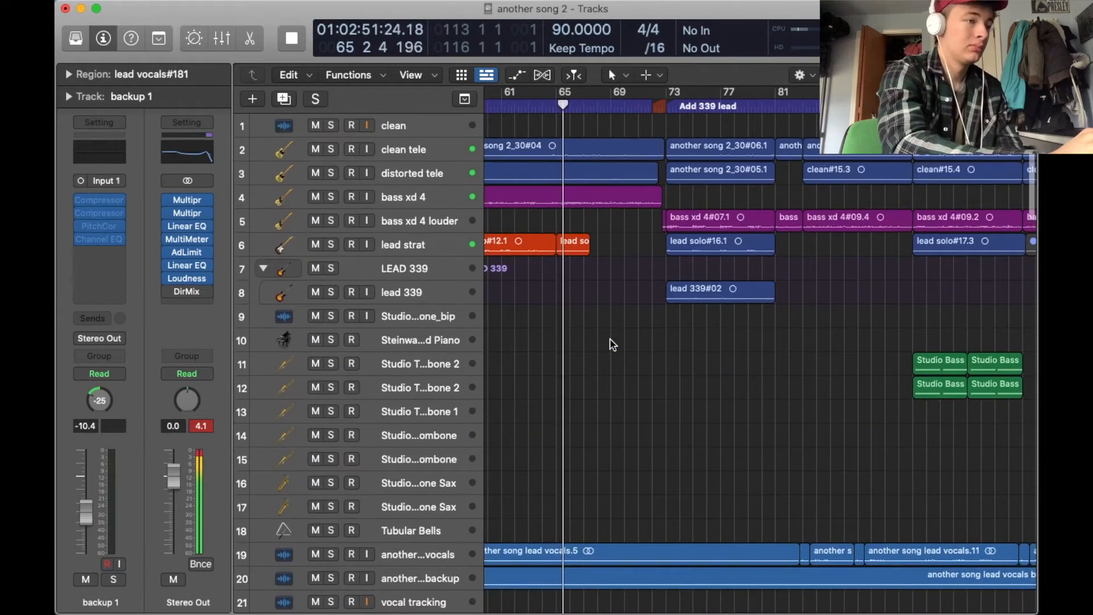
pyautogui.scroll(-20, 613, 344)
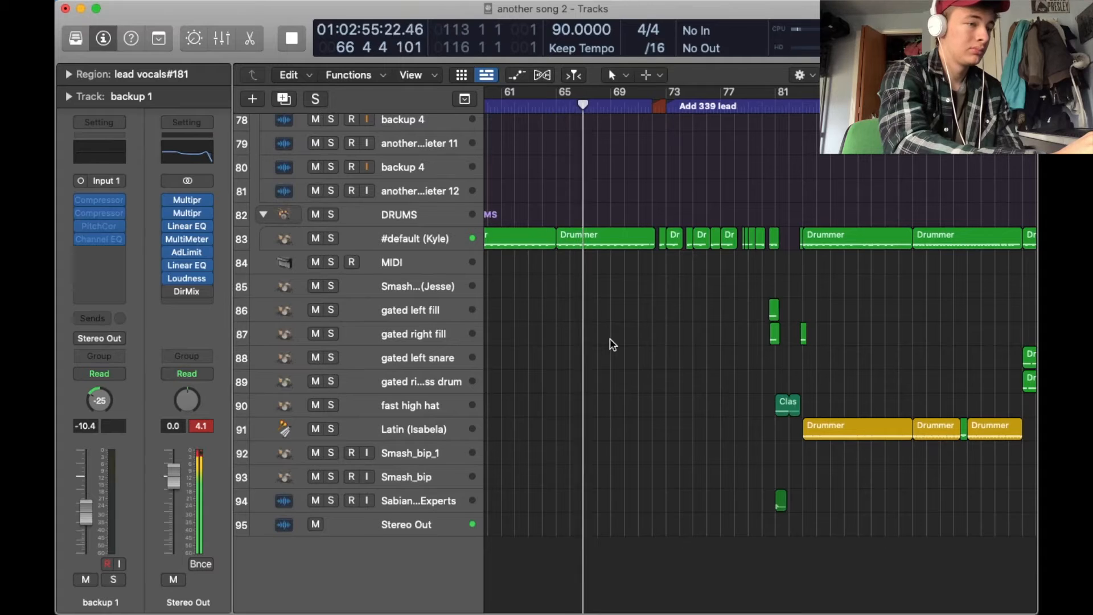
pyautogui.hscroll(2, 612, 345)
pyautogui.scroll(20, 613, 345)
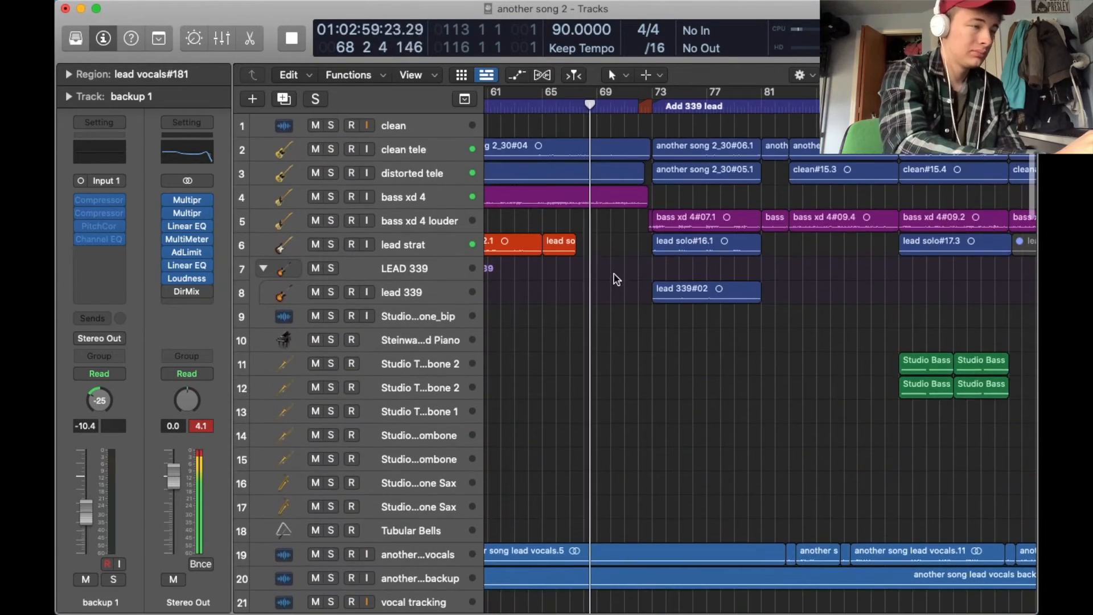
# - Solo the bass xd 4, distorted tele and clean tele tracks during playback around bar 69, and clear all solos in bar 71
pyautogui.click(331, 197)
pyautogui.click(332, 173)
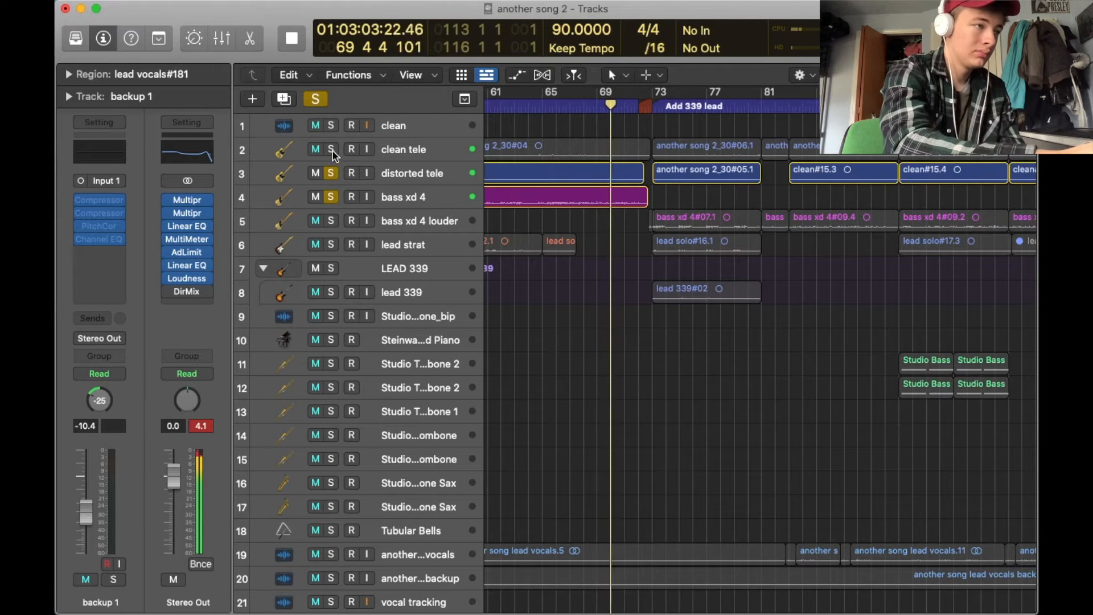
pyautogui.click(331, 149)
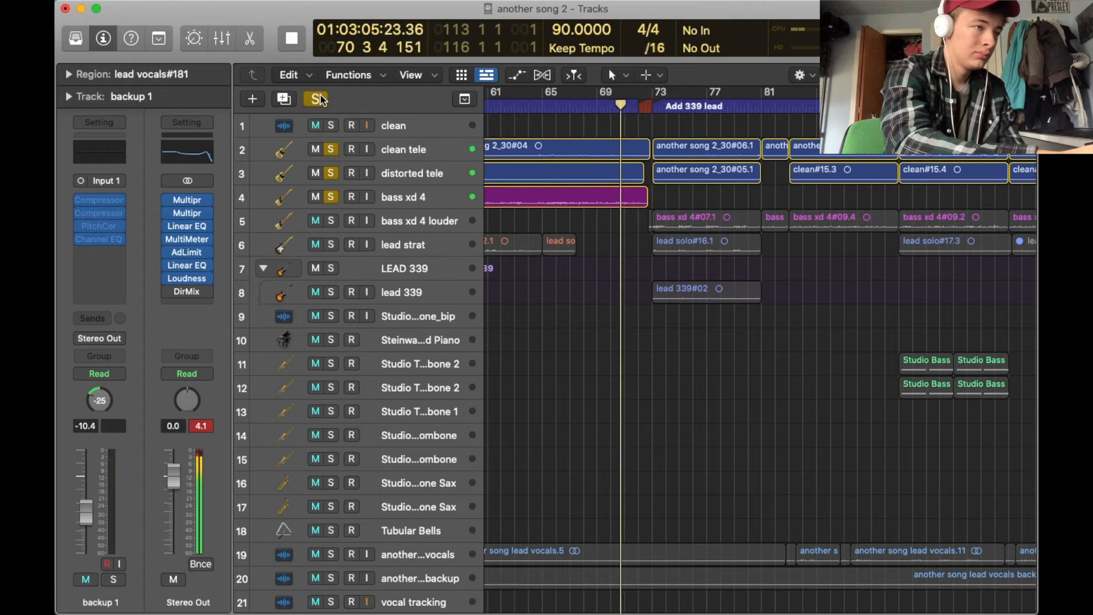
pyautogui.click(319, 98)
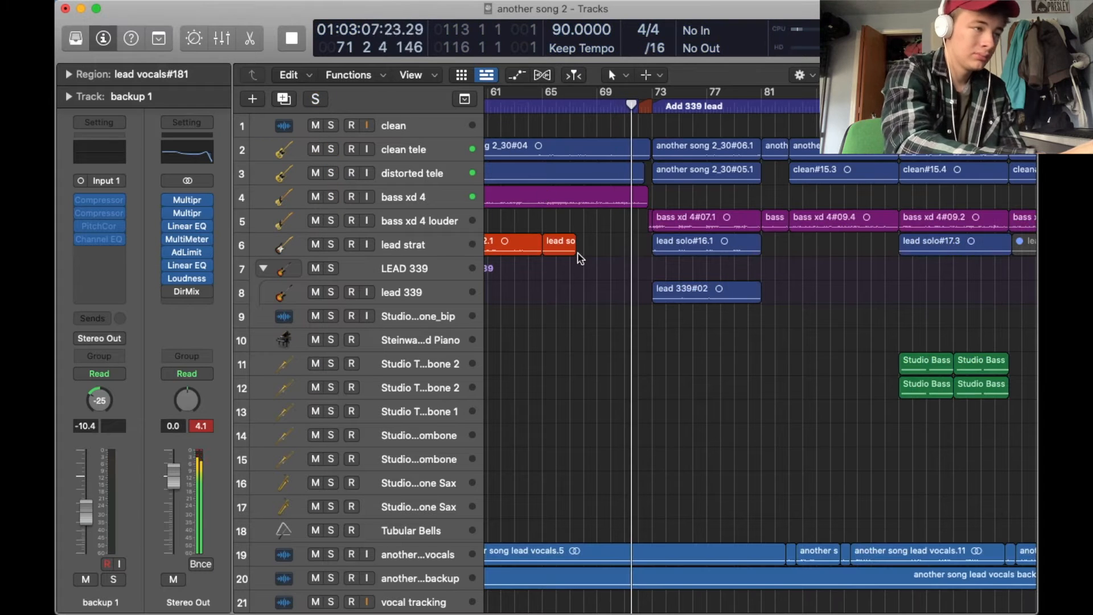
# - Play through the "fix here" marker into the "Add 339 lead" section, examining the guitar and bass region edits around bar 73
pyautogui.hscroll(3, 606, 269)
pyautogui.press('super+Right')
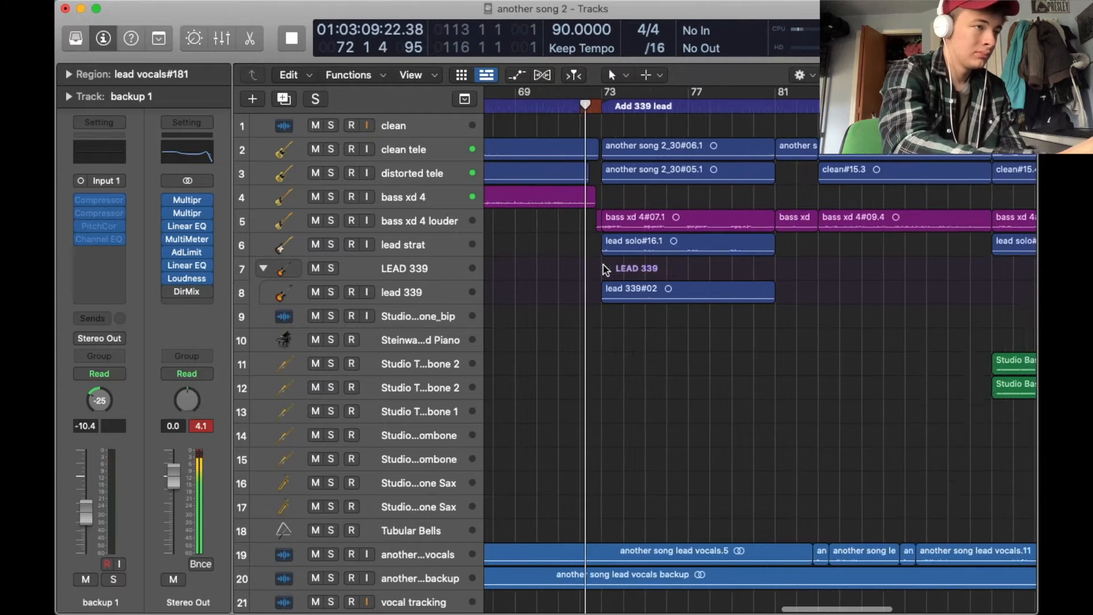
pyautogui.press('super+Right')
pyautogui.press('super+Right')
pyautogui.press('super+Right')
pyautogui.press('super+Right')
pyautogui.press('super+Right')
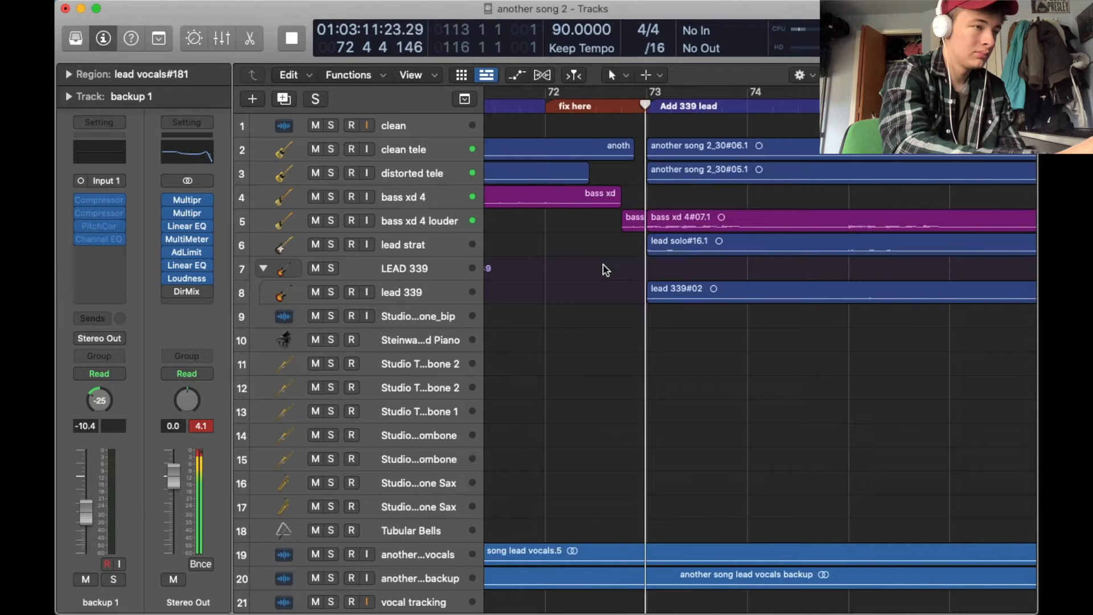
pyautogui.press('super+Left')
pyautogui.press('super+Left')
pyautogui.press('super+Left')
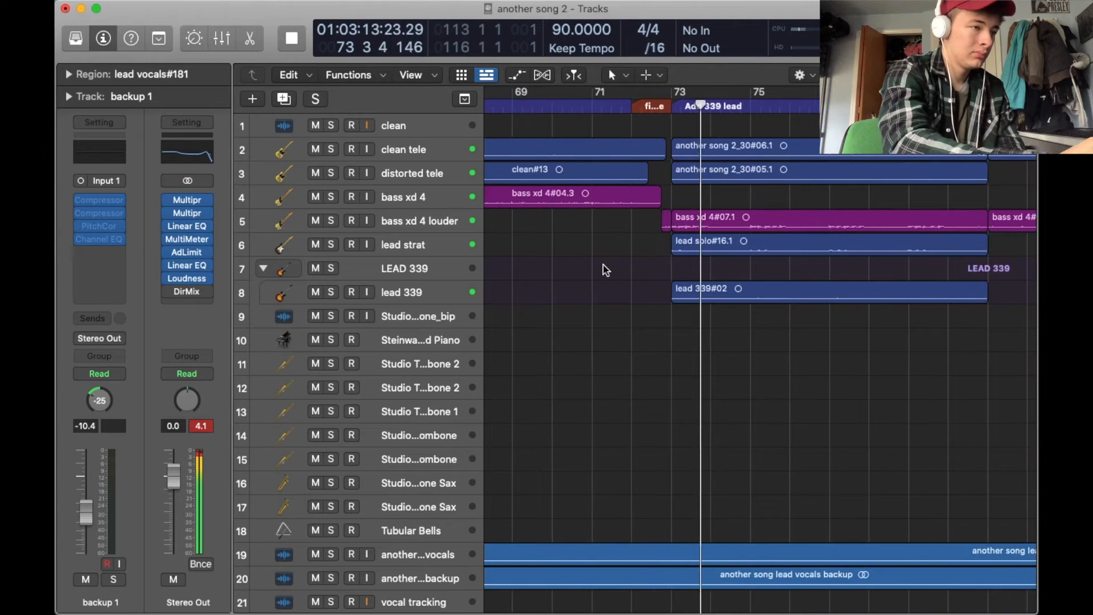
pyautogui.hscroll(3, 605, 269)
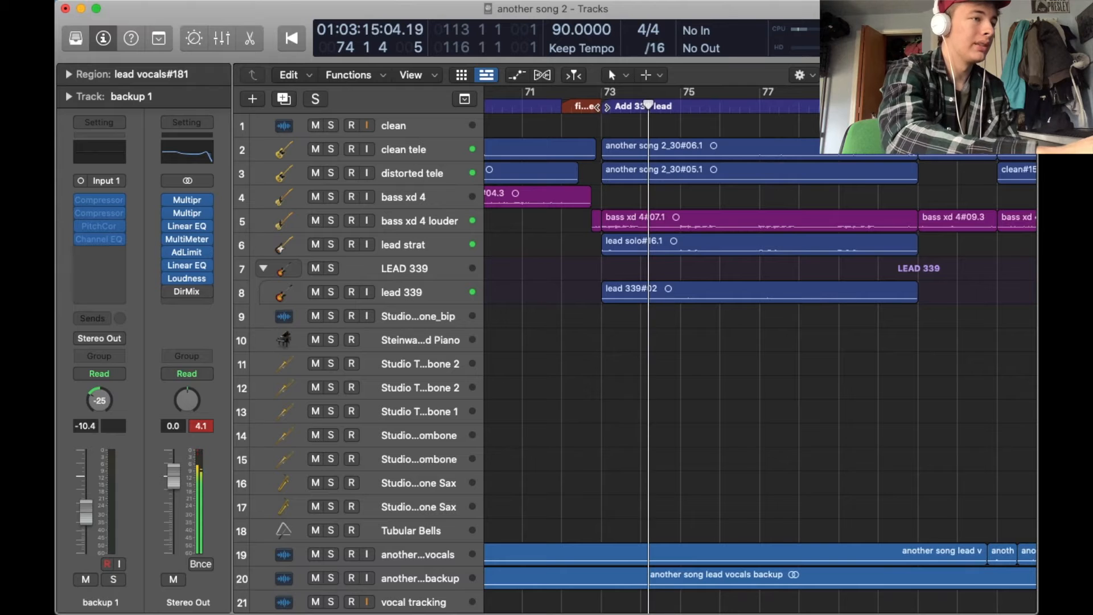
# - Solo the #default (Kyle) drummer track from bar 73, turn its solo off in bar 74 and clear the region selection
pyautogui.scroll(-20, 610, 283)
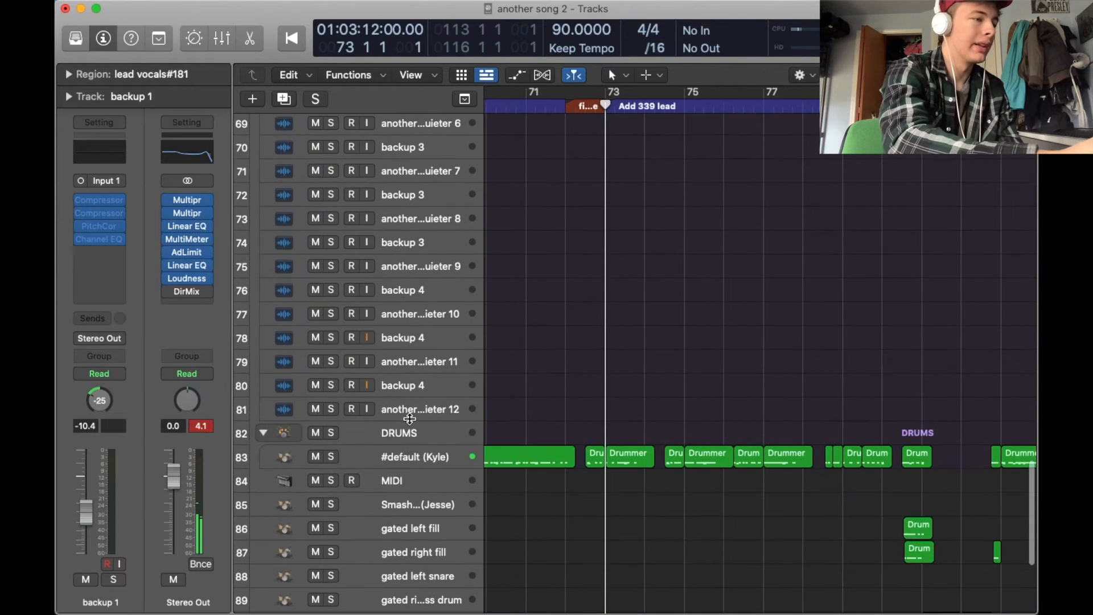
pyautogui.click(332, 457)
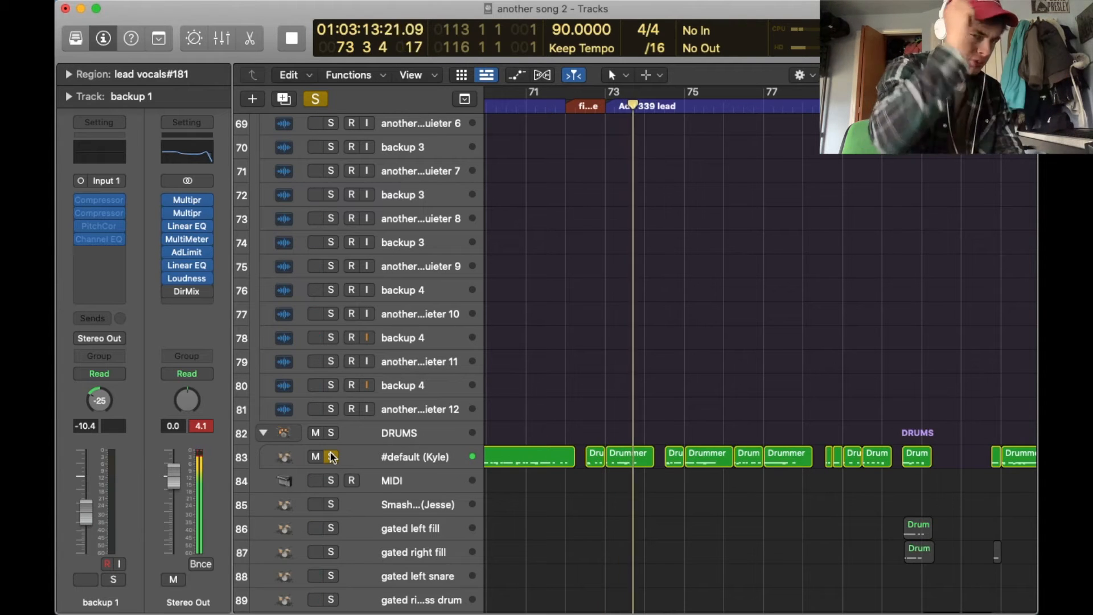
pyautogui.click(332, 457)
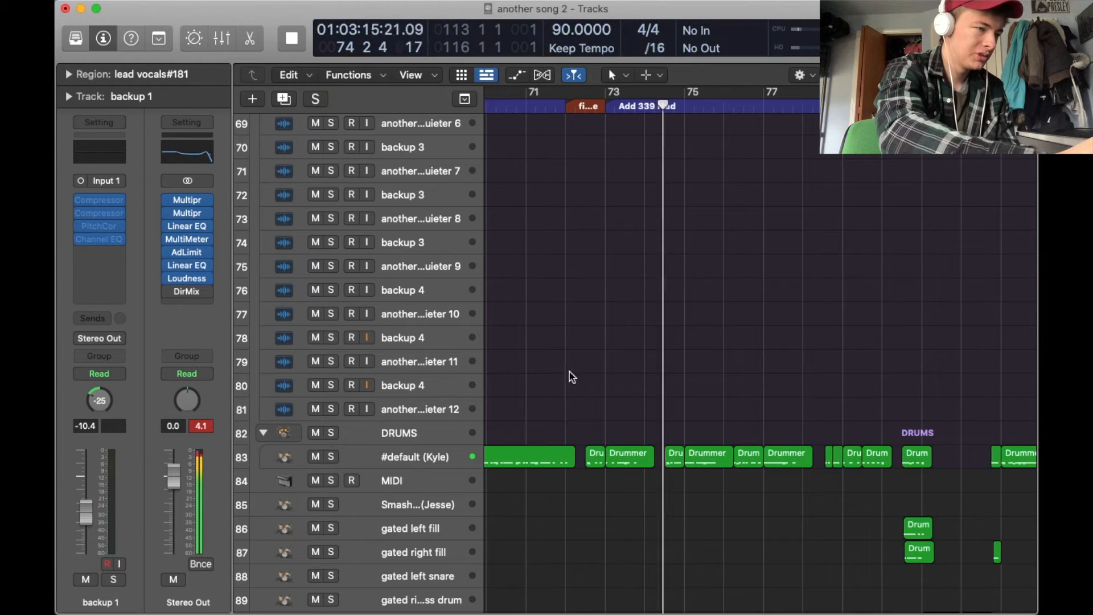
pyautogui.click(603, 405)
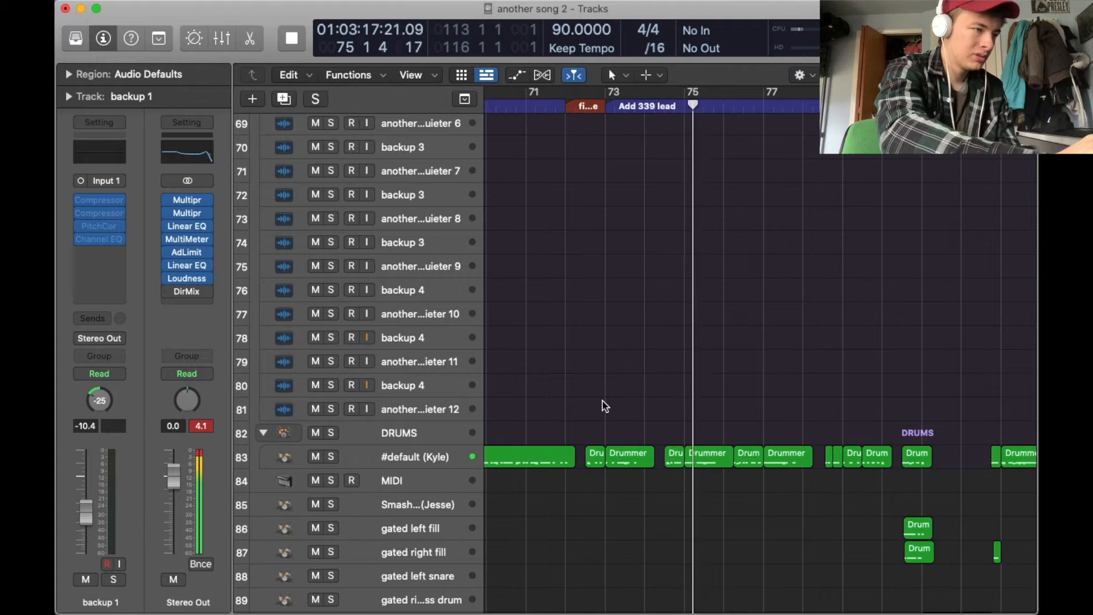
# - Solo the lead 339 and lead strat tracks together during the "Add 339 lead" section, and clear the solos
pyautogui.scroll(10, 603, 405)
pyautogui.scroll(11, 603, 401)
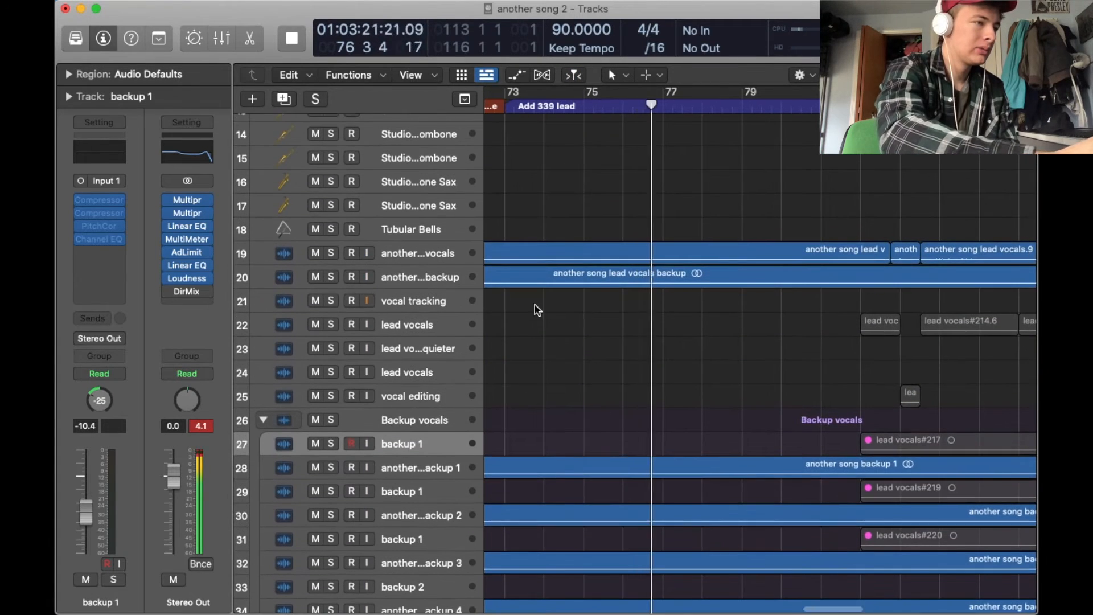
pyautogui.scroll(5, 524, 302)
pyautogui.click(331, 292)
pyautogui.click(331, 244)
pyautogui.click(317, 99)
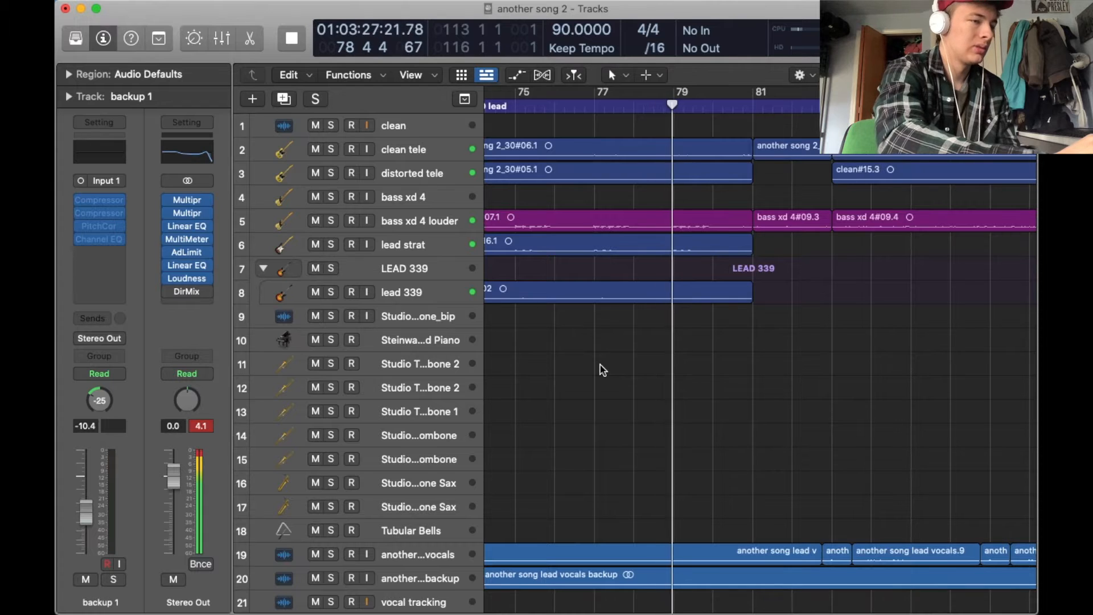
# - Stop the full mix in bar 82, briefly solo the #default (Kyle) drum fill from bar 80 beat 3 and turn its solo off
pyautogui.scroll(-20, 603, 370)
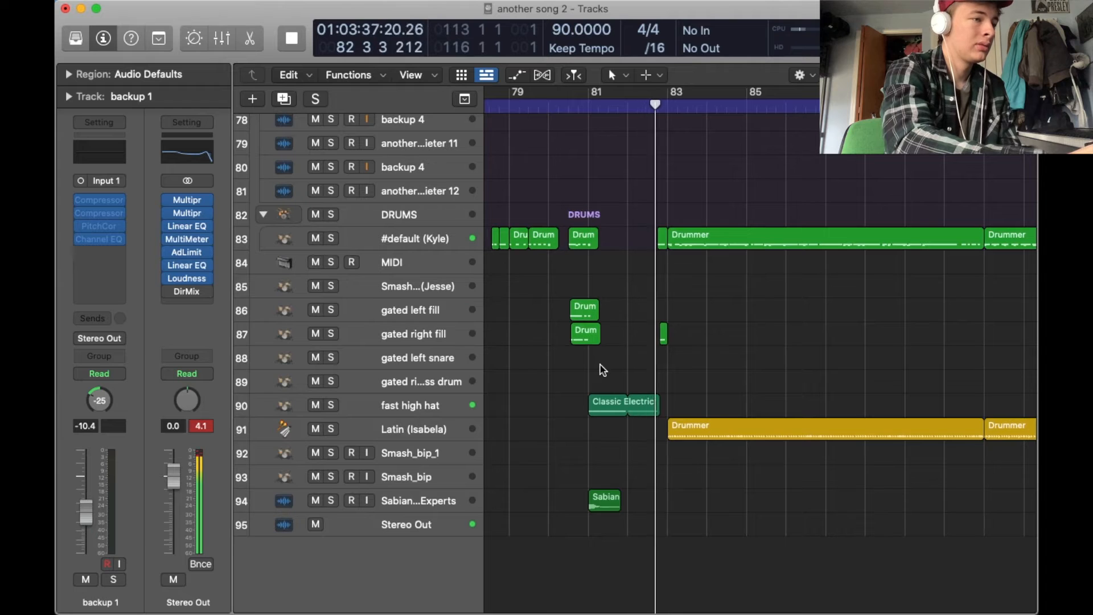
pyautogui.press('space')
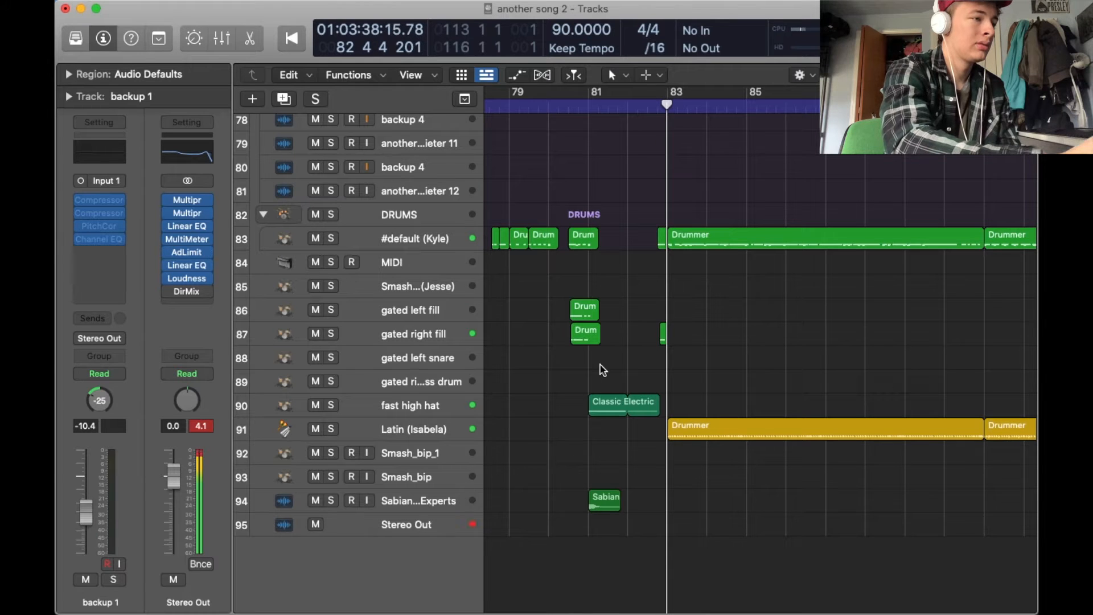
pyautogui.click(565, 110)
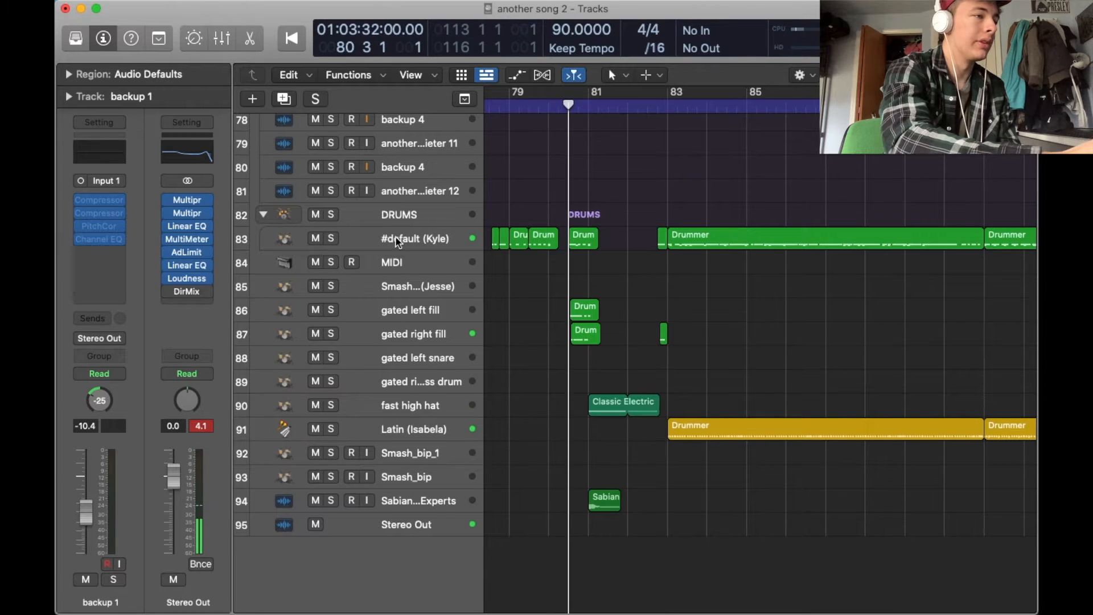
pyautogui.click(330, 239)
pyautogui.press('space')
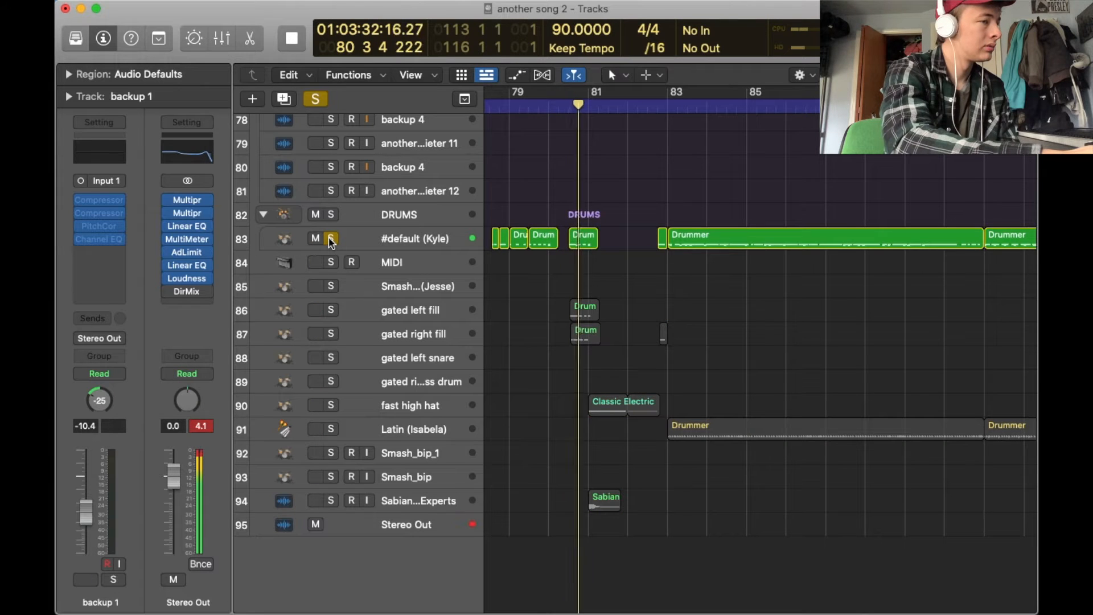
pyautogui.press('space')
pyautogui.click(330, 239)
# - Return the playhead to bar 80 beat 3, open the gated left fill track's EnVerb plug-in and switch it to Editor view
pyautogui.click(567, 107)
pyautogui.click(419, 315)
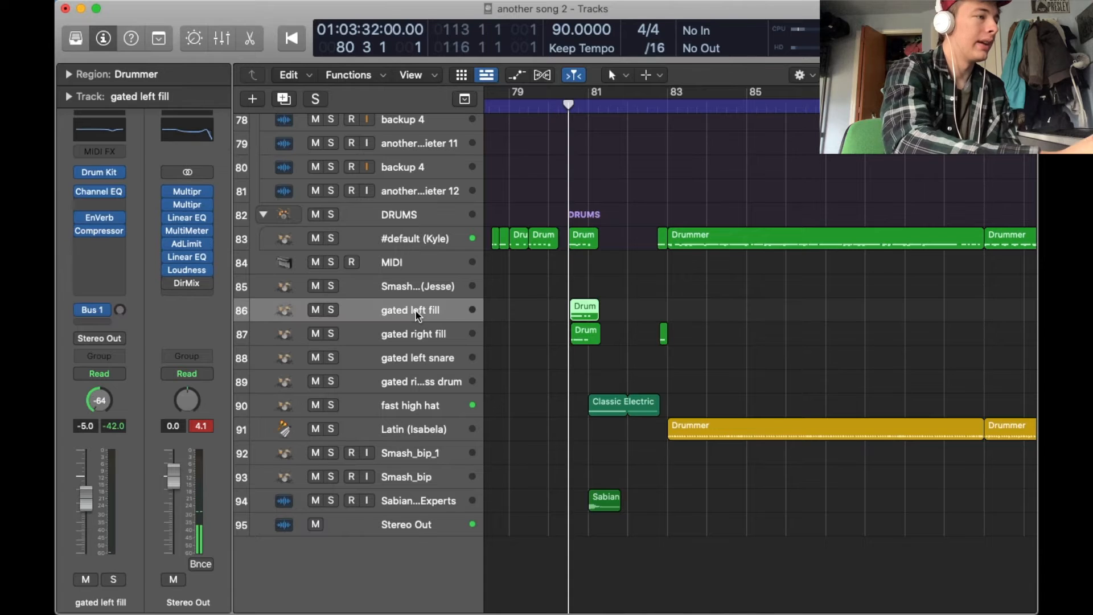
pyautogui.click(96, 222)
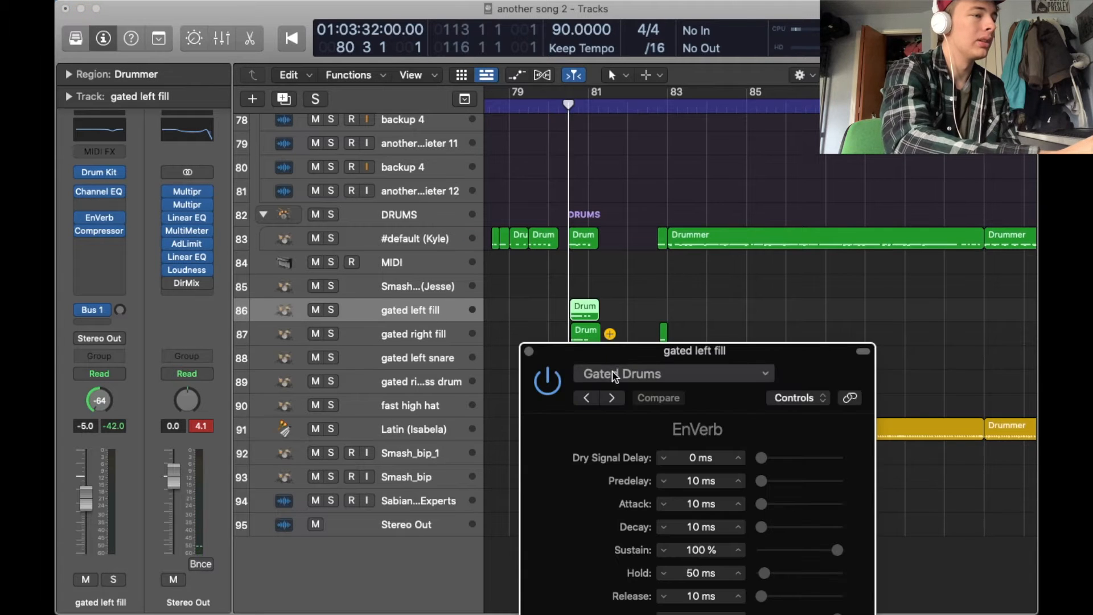
pyautogui.moveTo(600, 348); pyautogui.dragTo(427, 7)
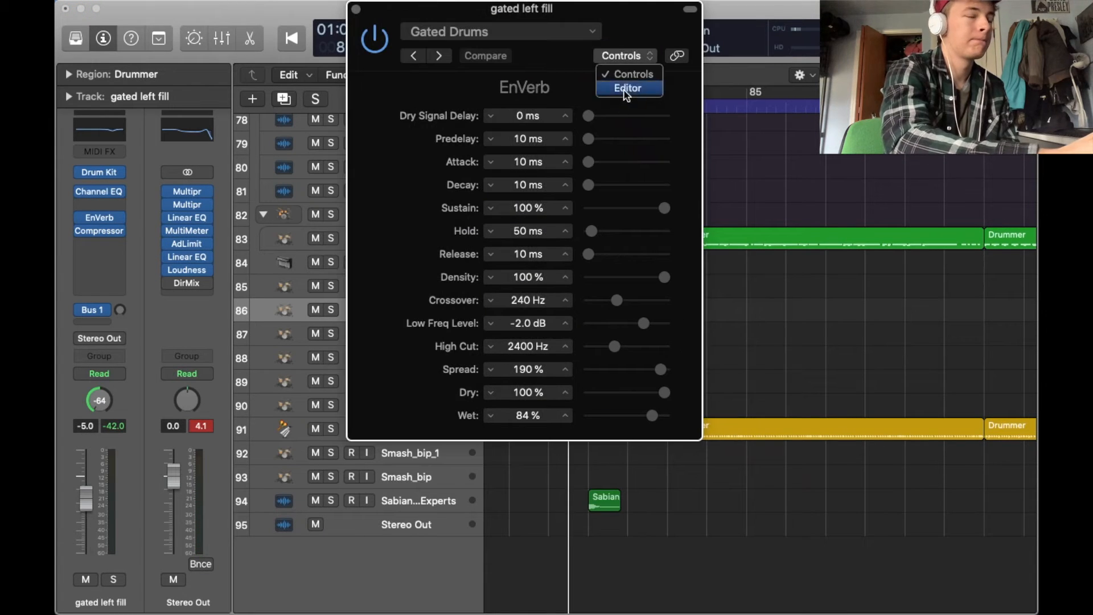
pyautogui.click(626, 89)
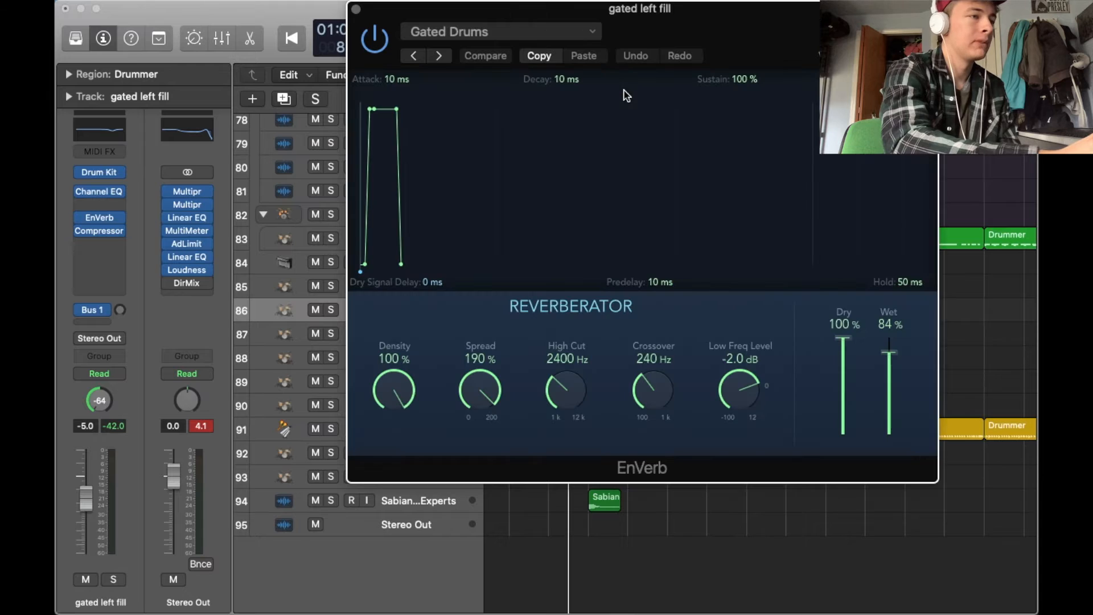
# - Close the EnVerb plug-in, solo the gated left fill and gated right fill tracks, and play them from bar 80 beat 3
pyautogui.click(357, 10)
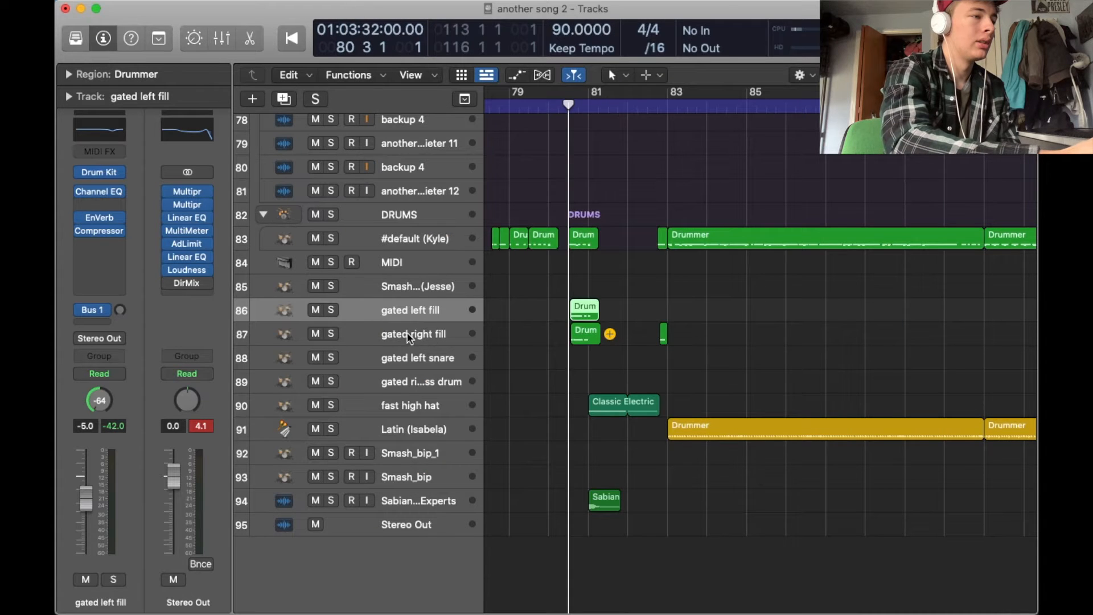
pyautogui.click(333, 310)
pyautogui.click(331, 334)
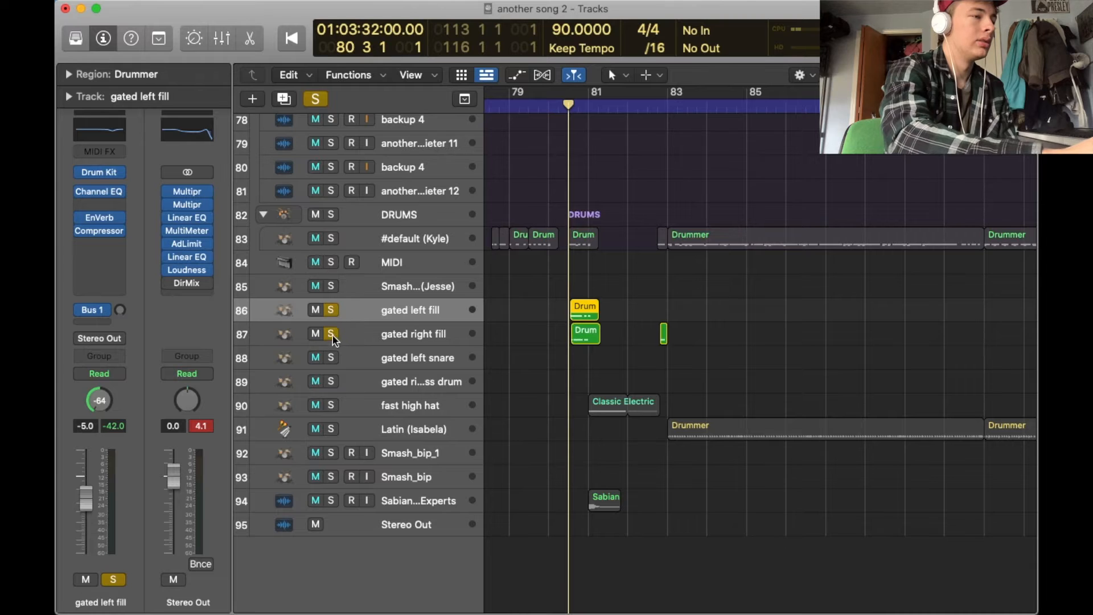
pyautogui.press('z')
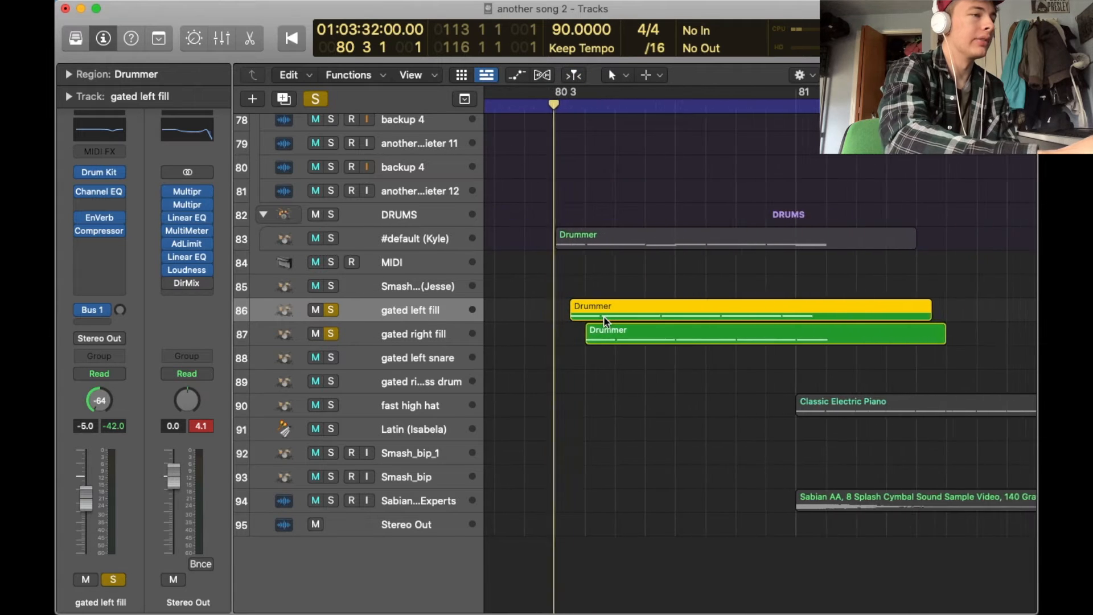
pyautogui.press('space')
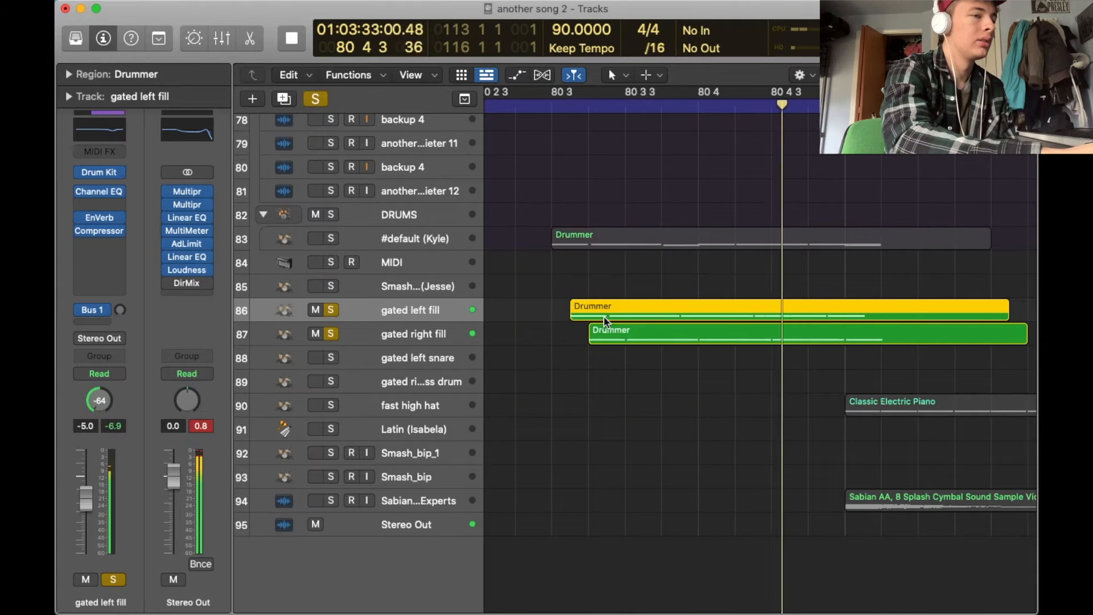
pyautogui.press('space')
pyautogui.click(551, 107)
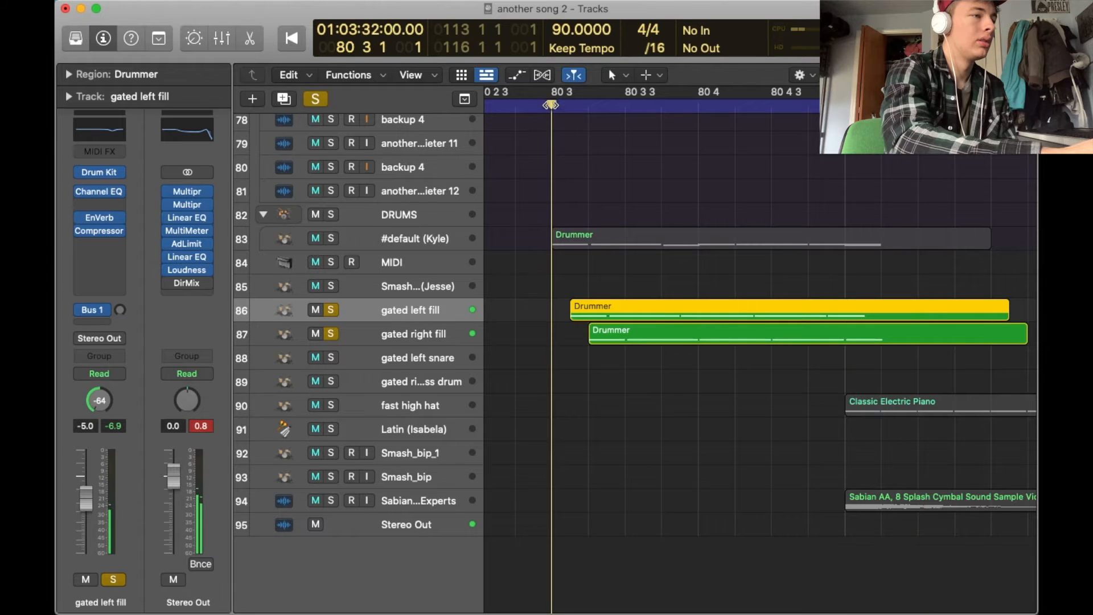
# - Add the #default (Kyle) track to the soloed gated fills and play the combined drum fill twice from bar 80 beat 3
pyautogui.click(331, 239)
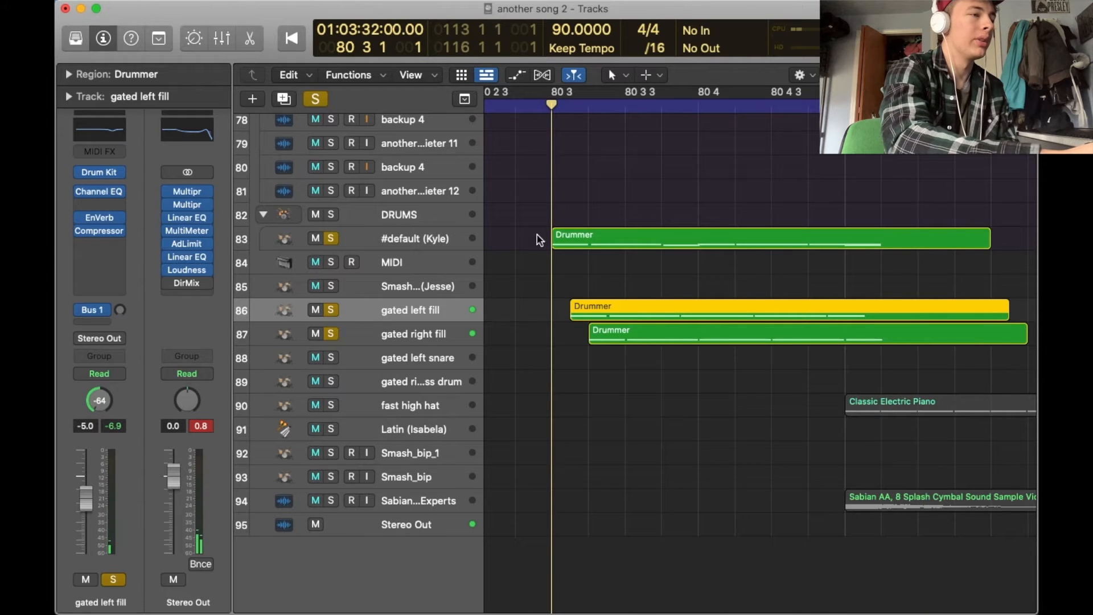
pyautogui.press('space')
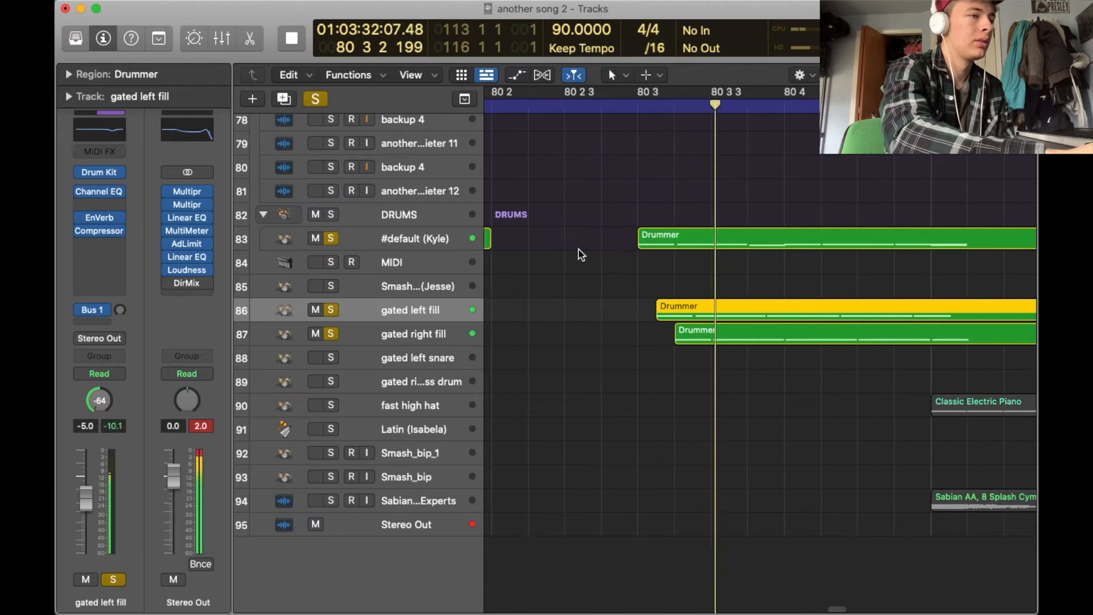
pyautogui.press('space')
pyautogui.hscroll(-4, 579, 250)
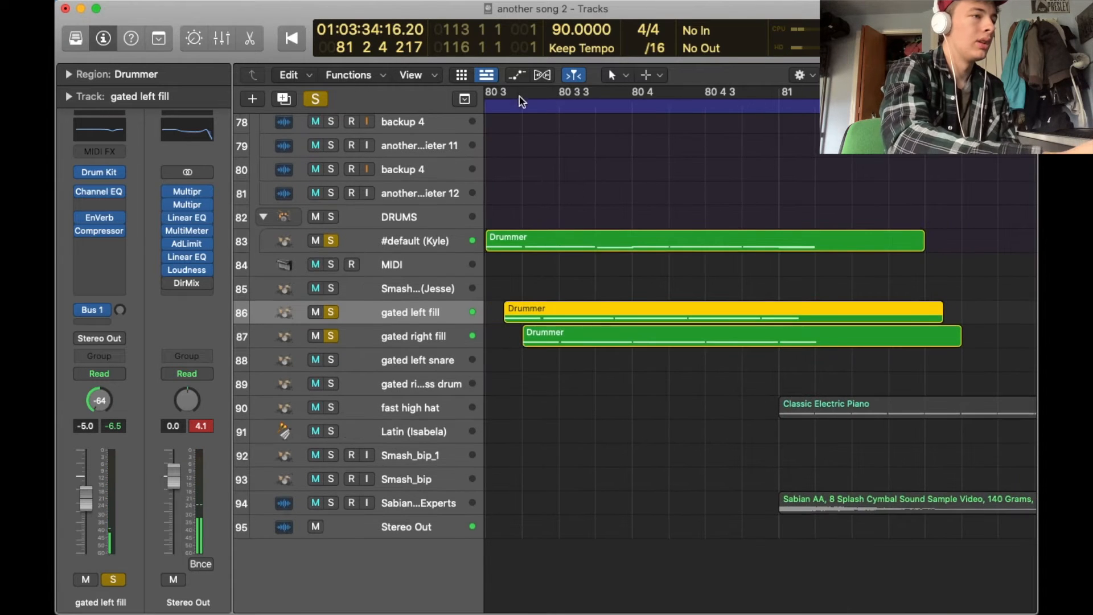
pyautogui.click(499, 111)
pyautogui.hscroll(-1, 526, 254)
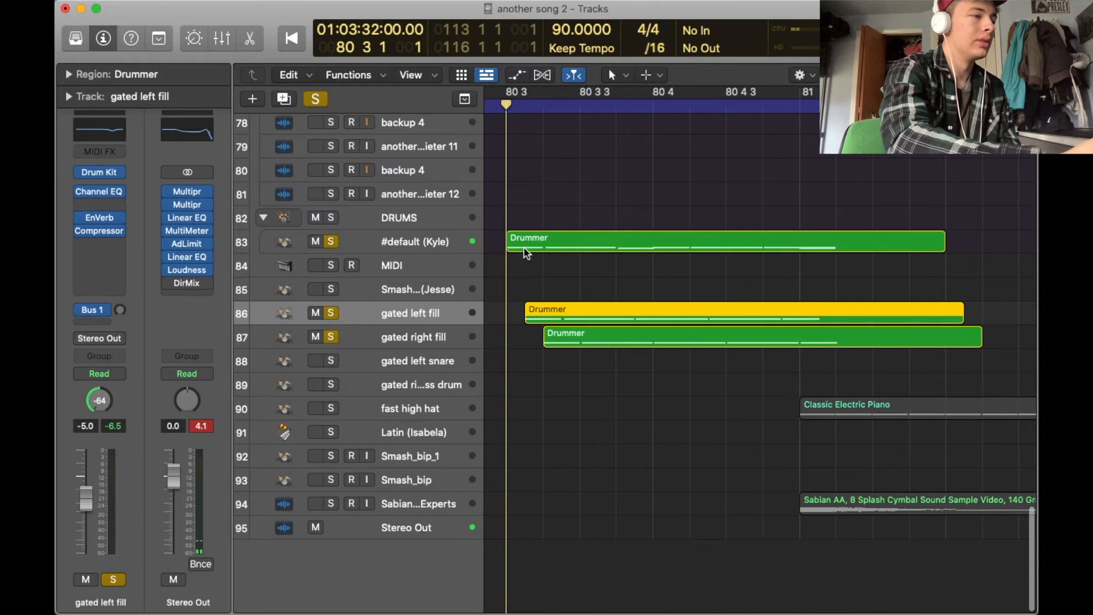
pyautogui.press('space')
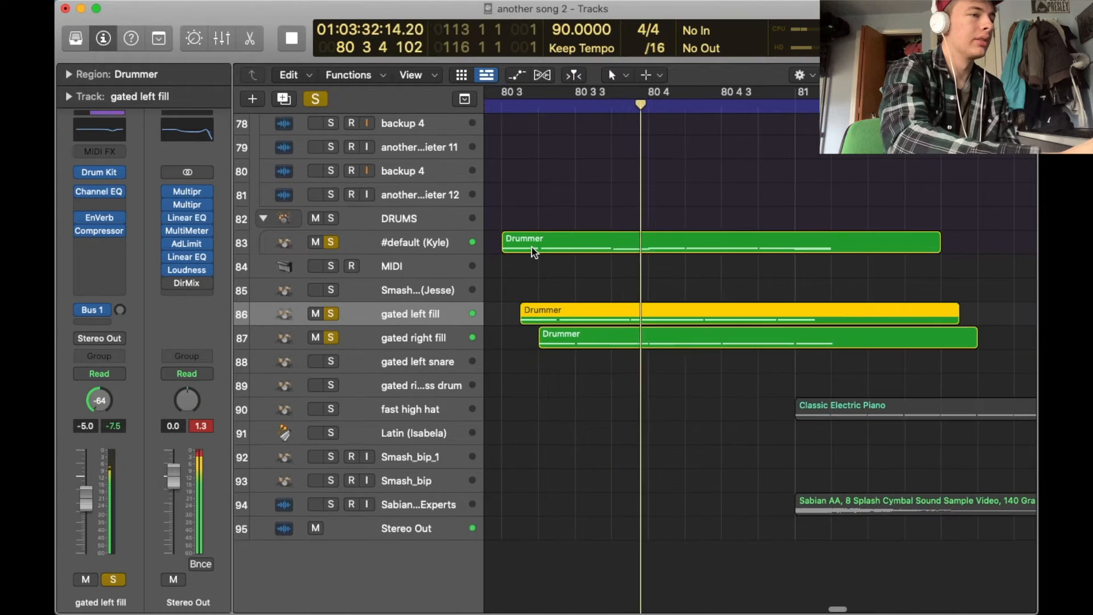
pyautogui.press('space')
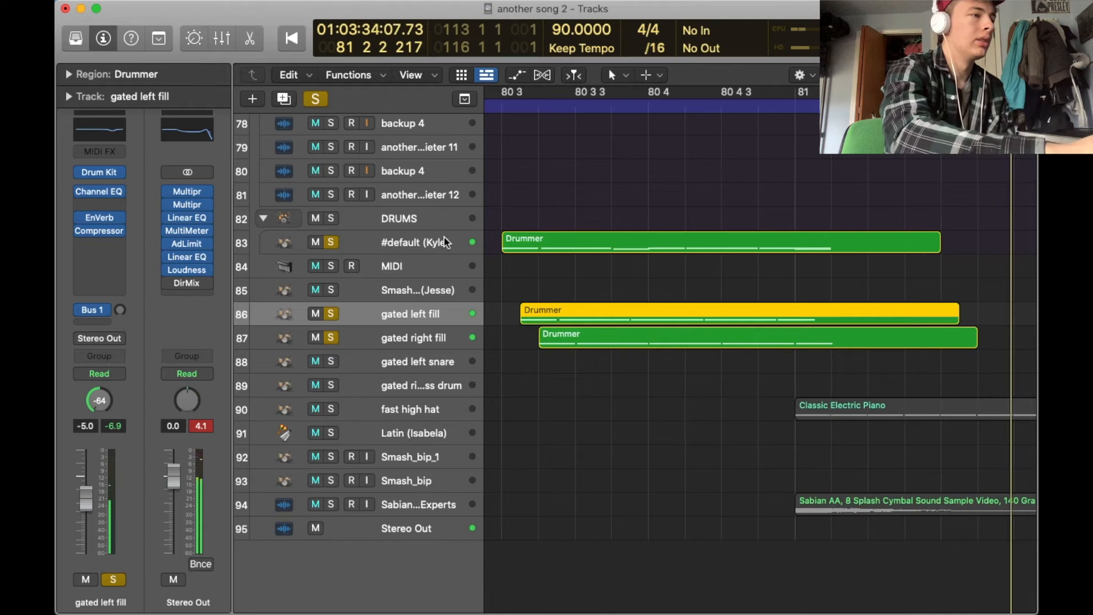
# - Clear the drum fill solos and play the Sabian splash cymbal track soloed from bar 81 into bar 82
pyautogui.click(311, 93)
pyautogui.click(789, 108)
pyautogui.hscroll(3, 721, 406)
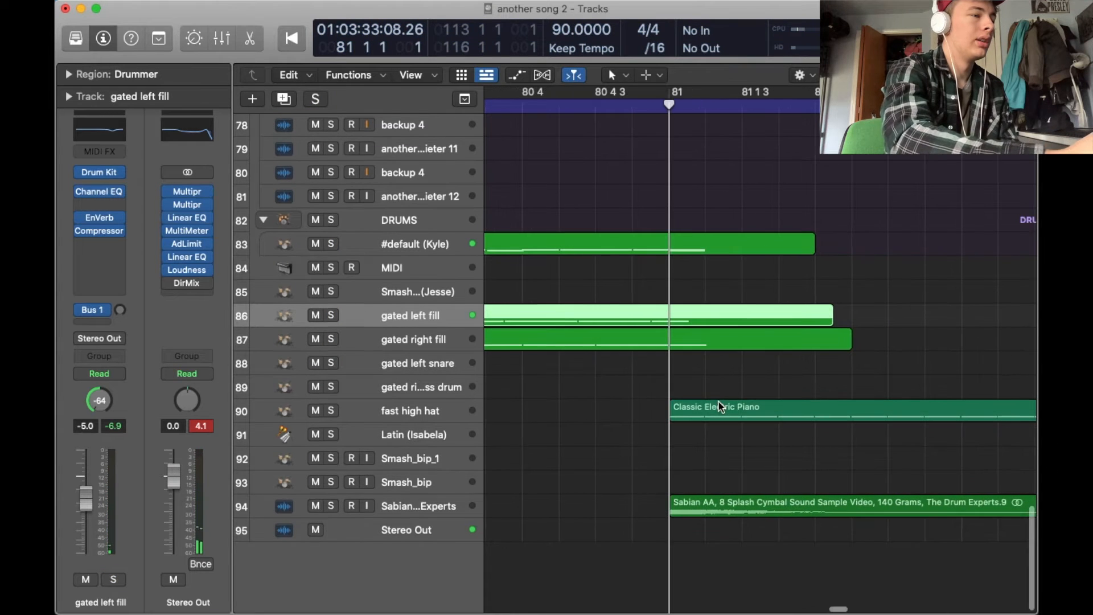
pyautogui.click(330, 507)
pyautogui.hscroll(3, 541, 441)
pyautogui.scroll(-3, 541, 441)
pyautogui.scroll(-1, 542, 446)
pyautogui.press('space')
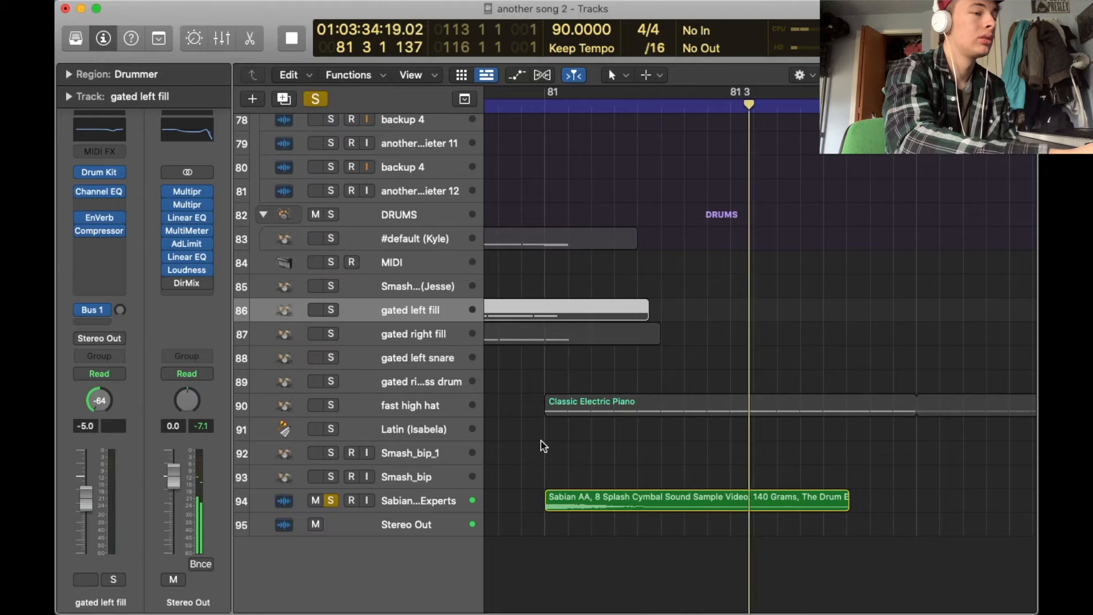
pyautogui.press('space')
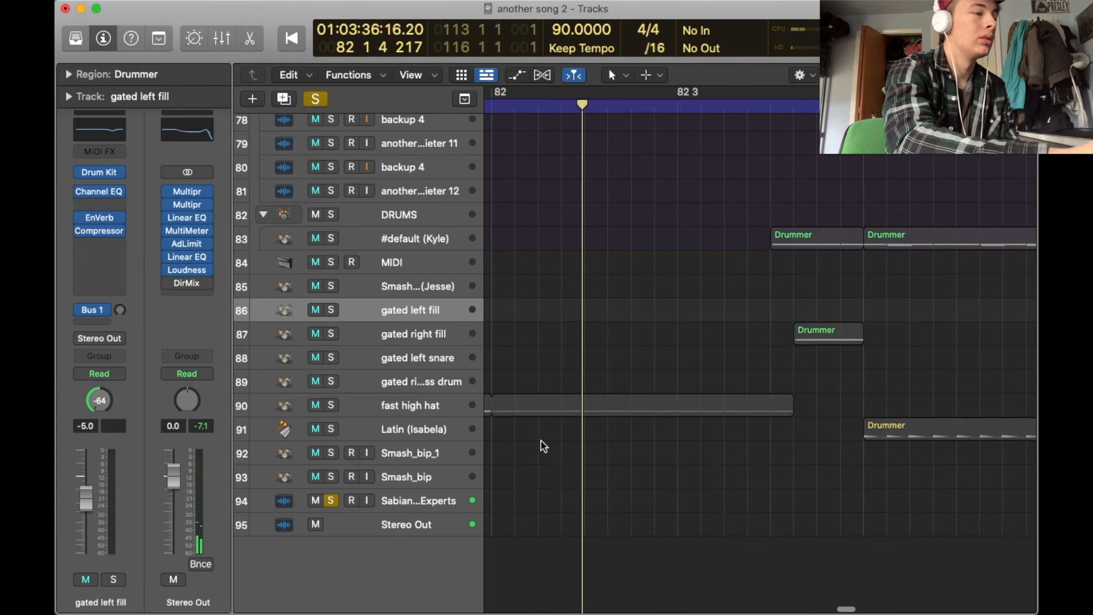
# - Return the playhead to bar 81, select the Sabian cymbal track and replay its soloed sample into bar 82
pyautogui.hscroll(-10, 514, 474)
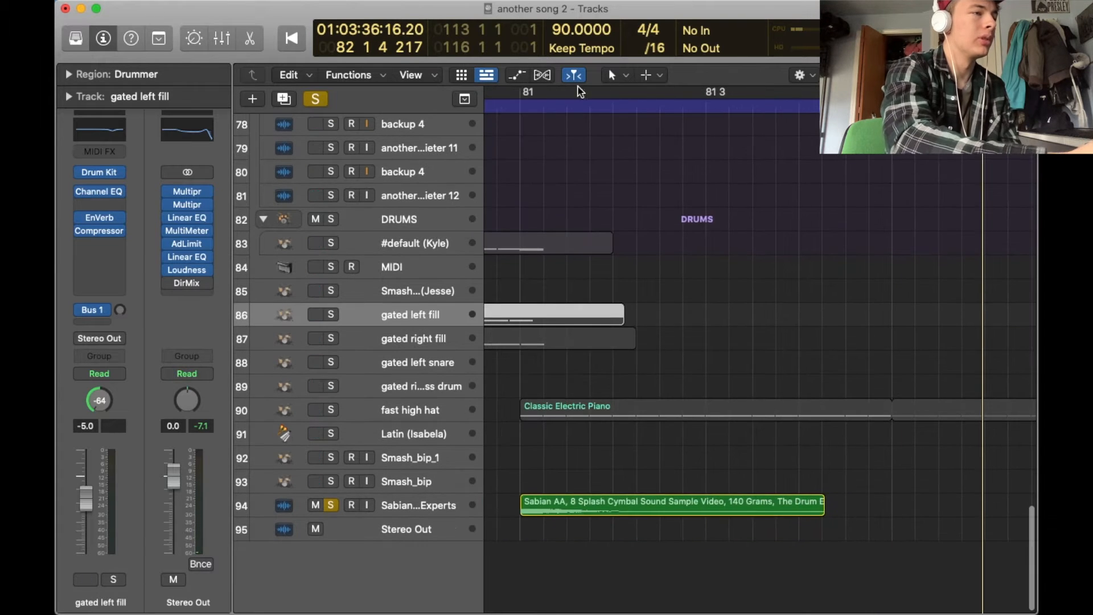
pyautogui.click(526, 107)
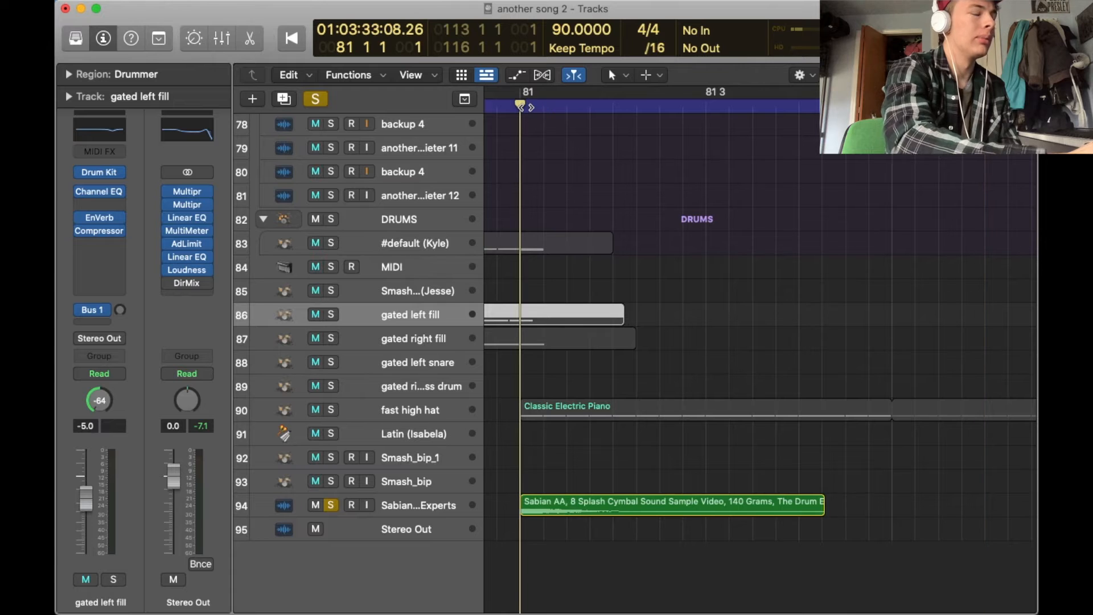
pyautogui.click(420, 509)
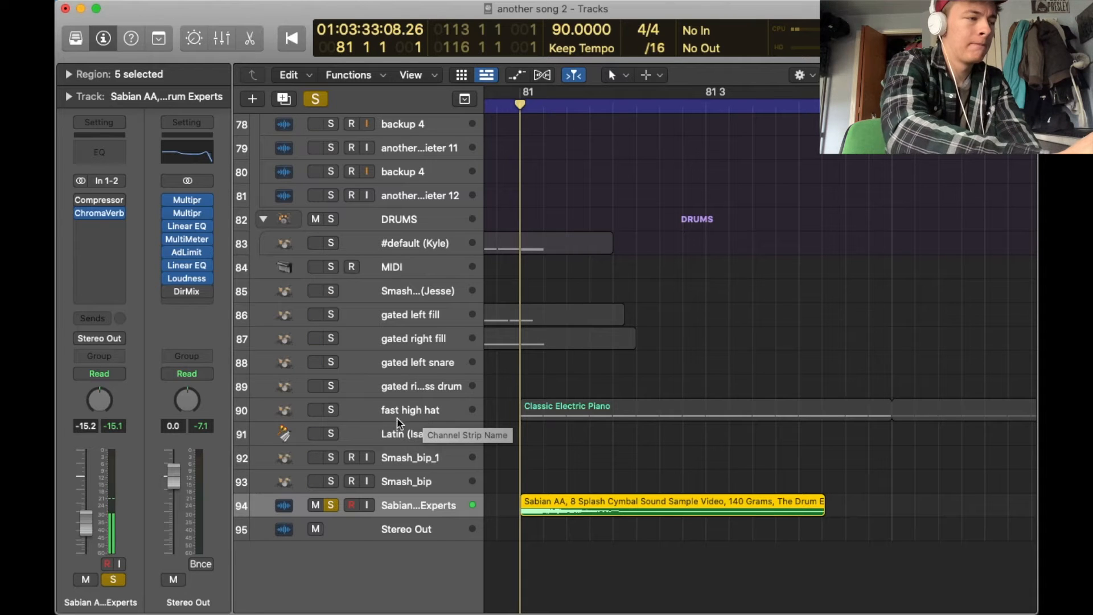
pyautogui.scroll(3, 519, 478)
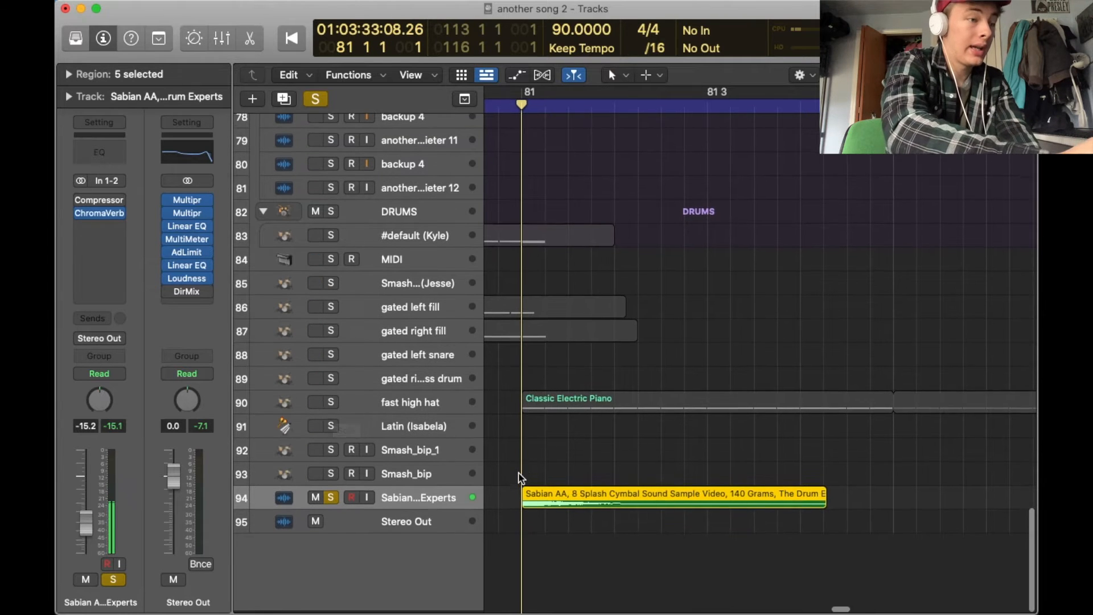
pyautogui.press('space')
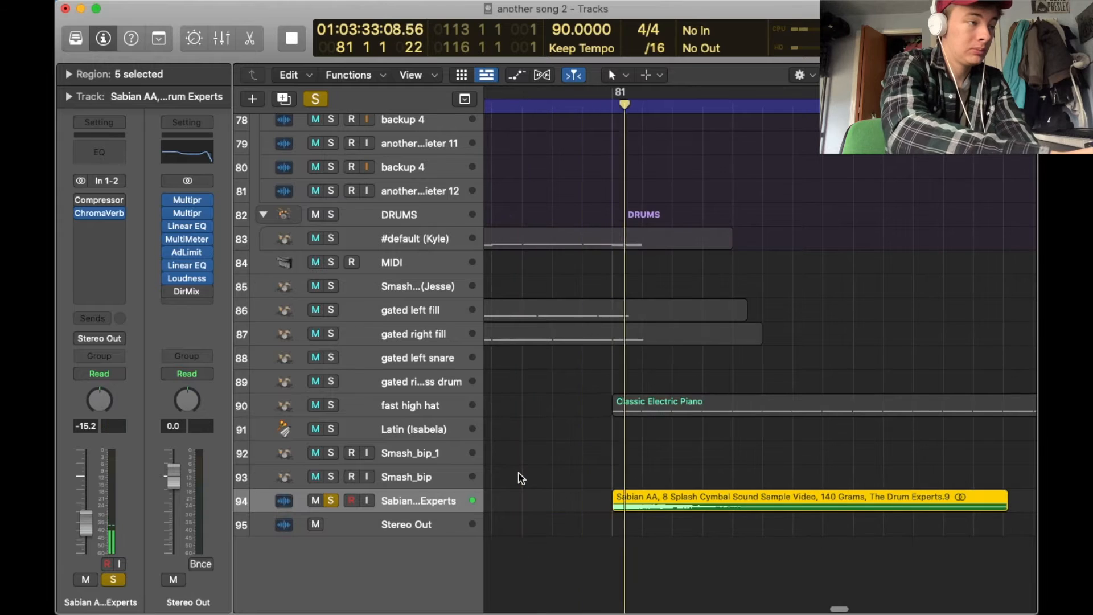
pyautogui.scroll(-2, 519, 478)
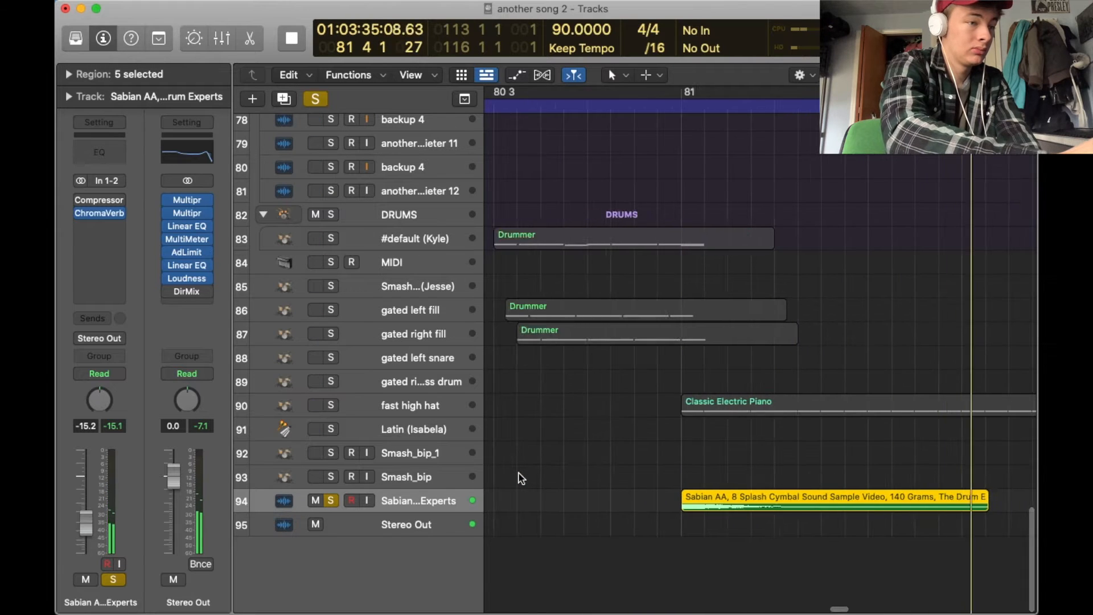
pyautogui.hscroll(-4, 519, 477)
pyautogui.press('space')
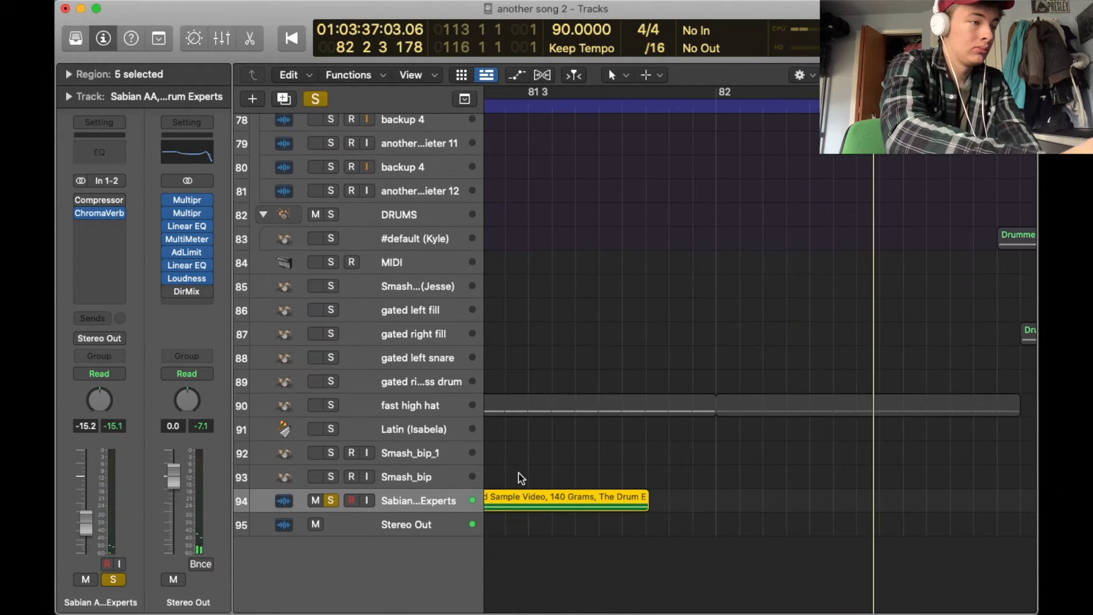
# - Turn off the Sabian cymbal track's solo and play the full mix of the drum fill into bar 81
pyautogui.hscroll(-3, 518, 478)
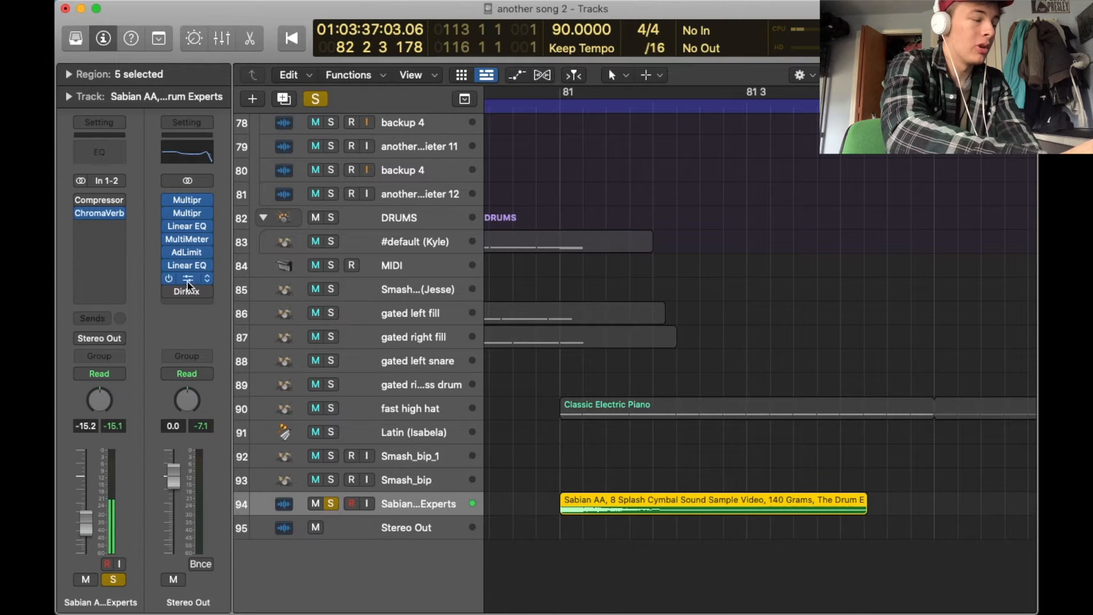
pyautogui.scroll(-2, 852, 351)
pyautogui.scroll(4, 853, 350)
pyautogui.hscroll(3, 853, 350)
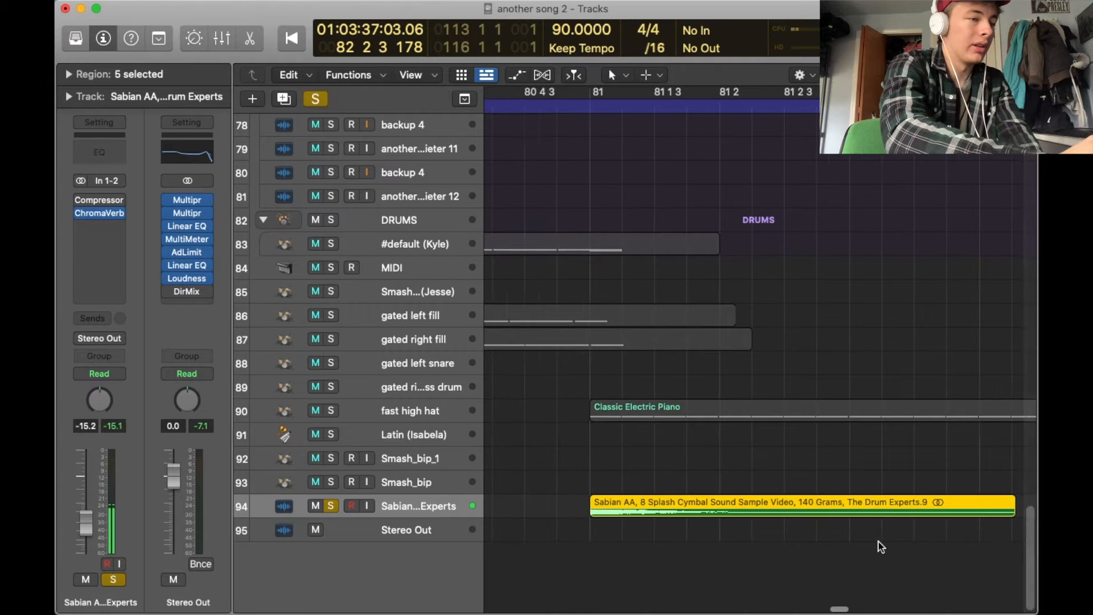
pyautogui.scroll(-5, 877, 541)
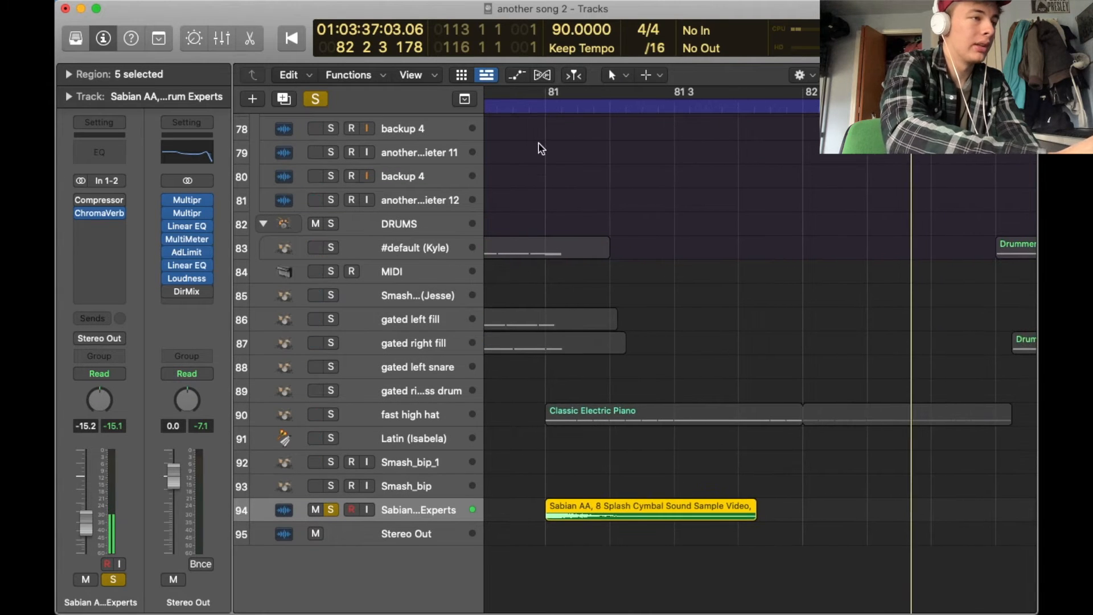
pyautogui.press('space')
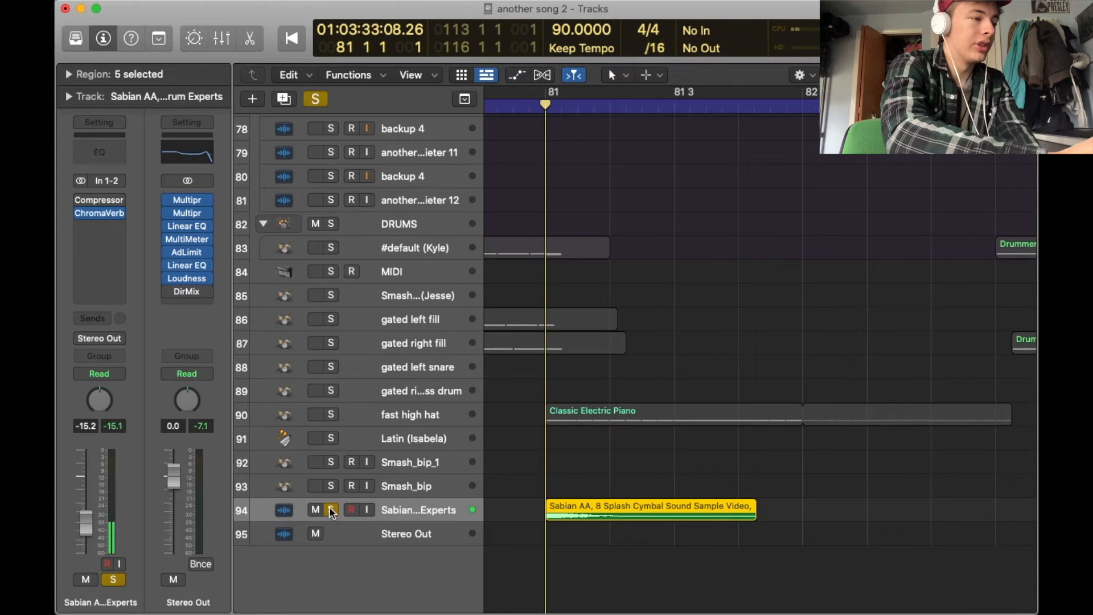
pyautogui.click(331, 510)
pyautogui.hscroll(-5, 866, 386)
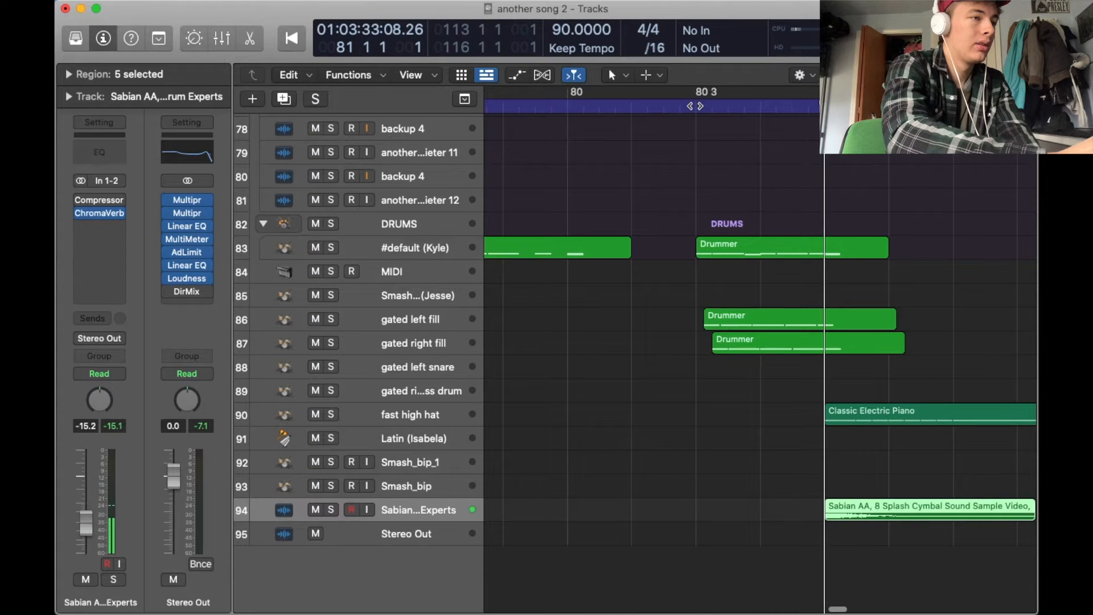
pyautogui.press('space')
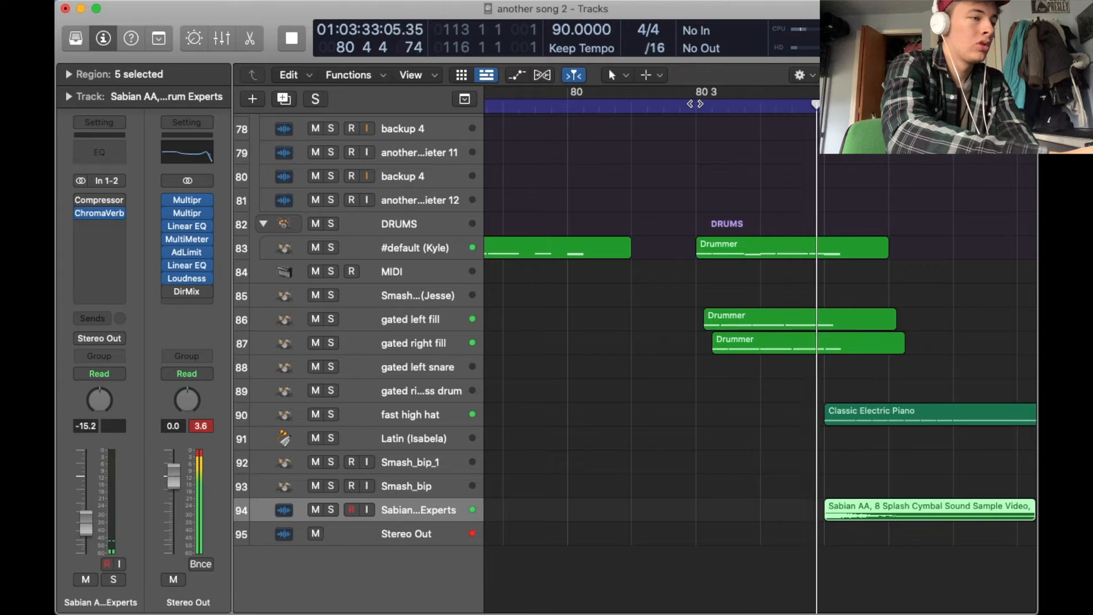
pyautogui.press('space')
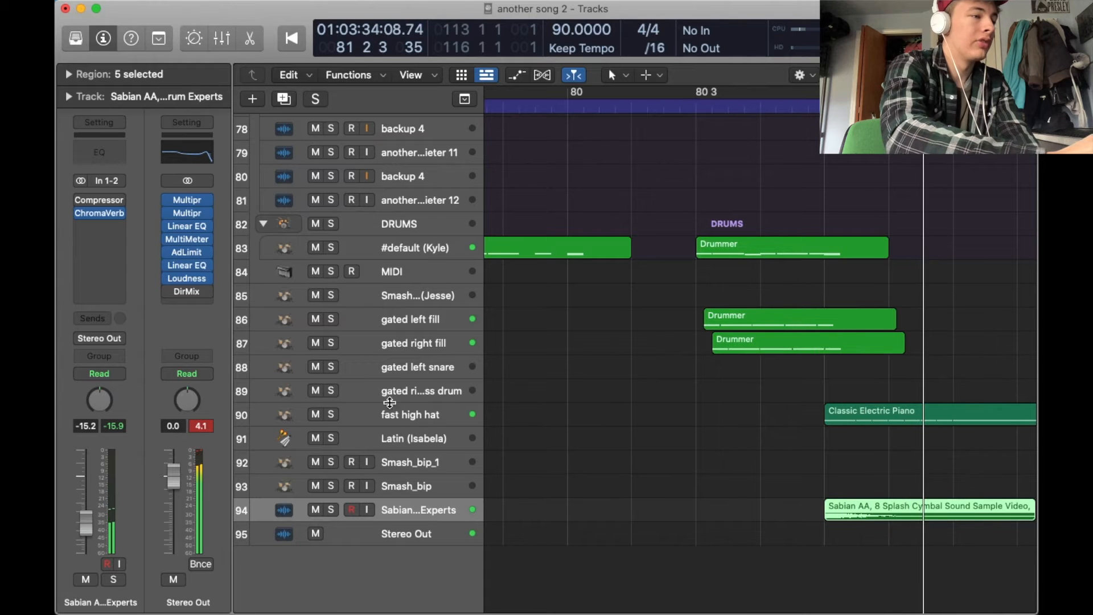
# - Solo the fast high hat track and play it from just before bar 81 until bar 83
pyautogui.click(302, 420)
pyautogui.click(328, 416)
pyautogui.hscroll(5, 629, 373)
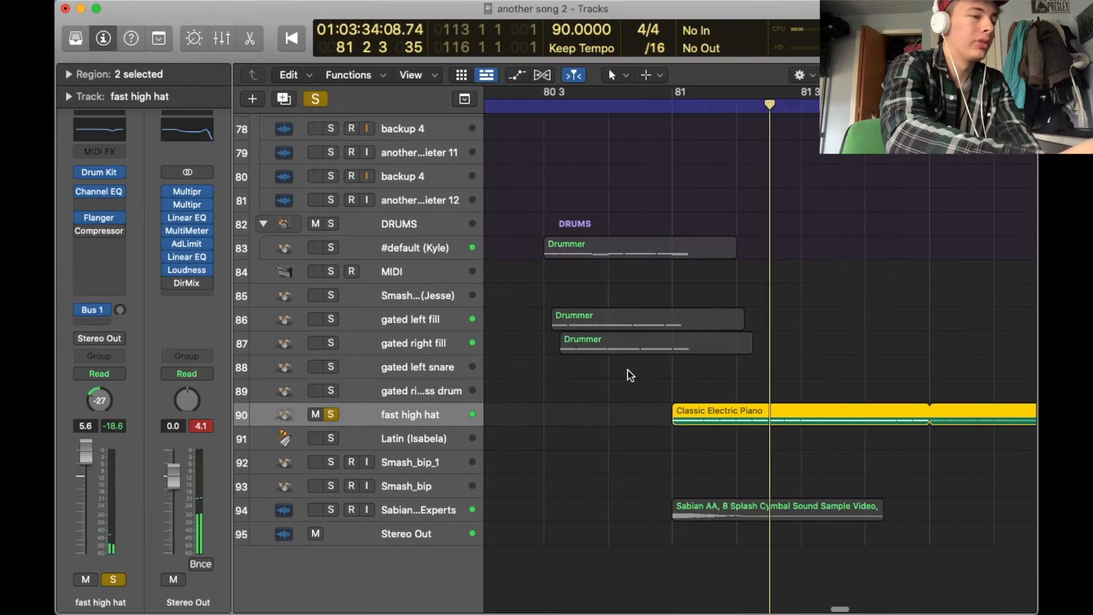
pyautogui.click(596, 109)
pyautogui.press('space')
pyautogui.scroll(-5, 590, 276)
pyautogui.hscroll(1, 591, 277)
pyautogui.hscroll(2, 591, 276)
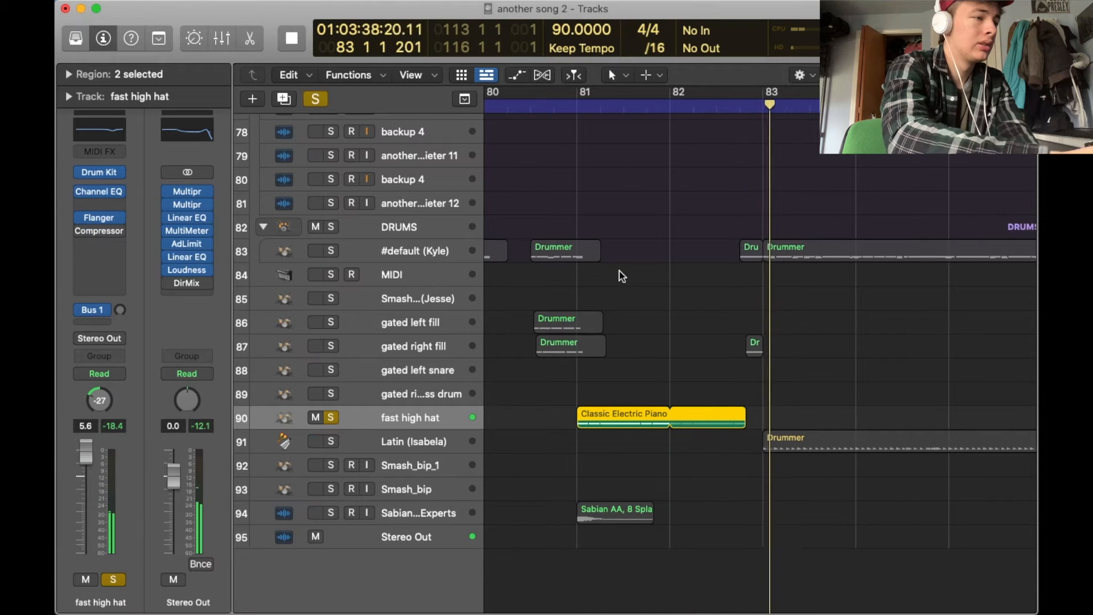
pyautogui.press('space')
# - Play the #default (Kyle) and gated right fill tracks soloed from bar 82 beat 4, and clear the solos
pyautogui.click(739, 104)
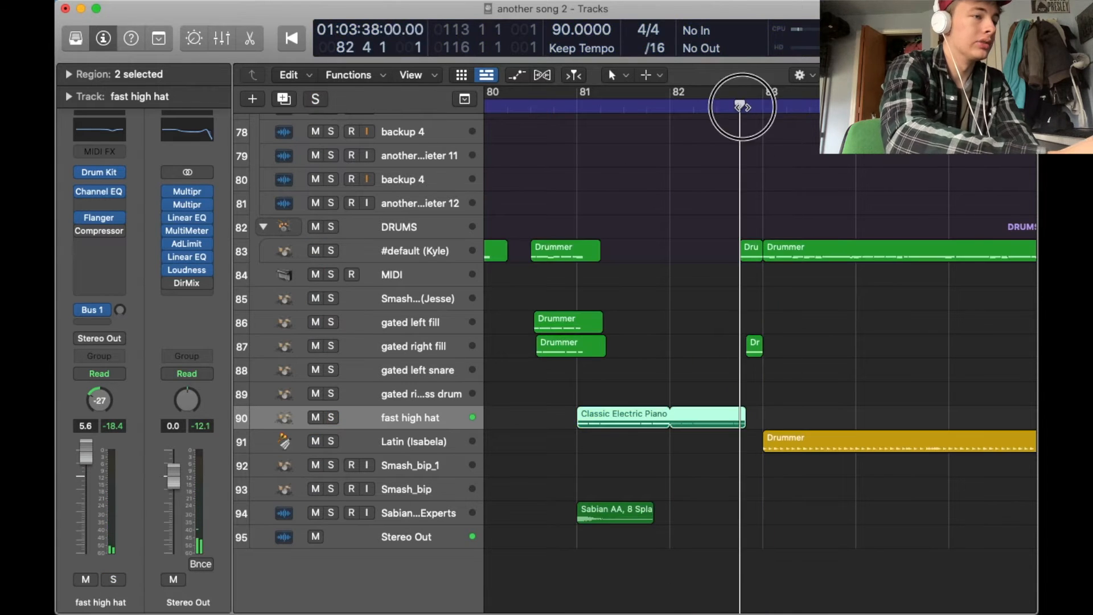
pyautogui.click(331, 250)
pyautogui.click(332, 345)
pyautogui.press('space')
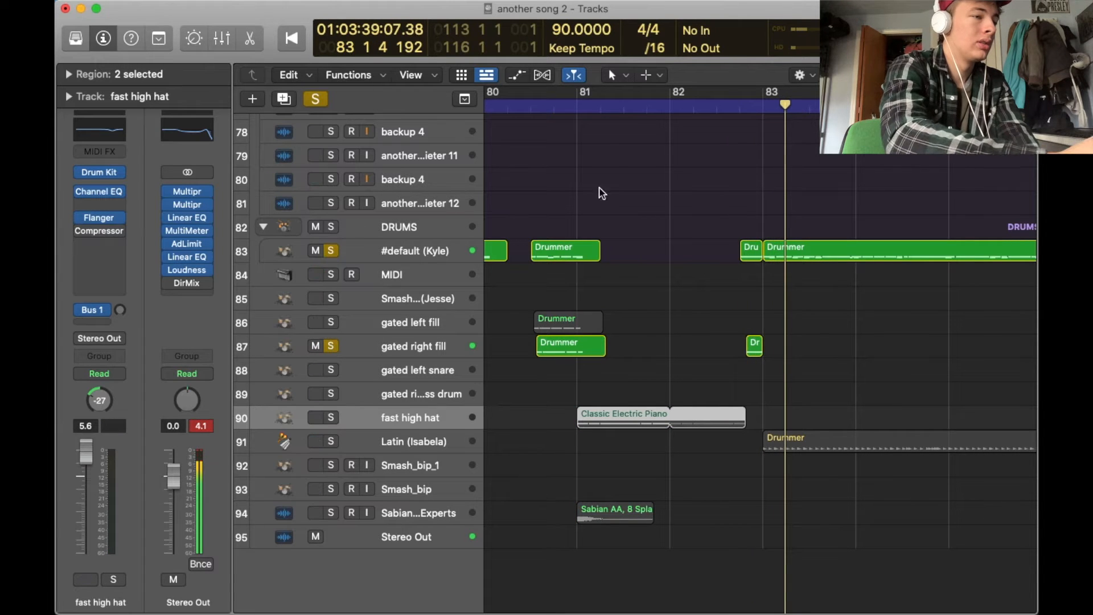
pyautogui.press('space')
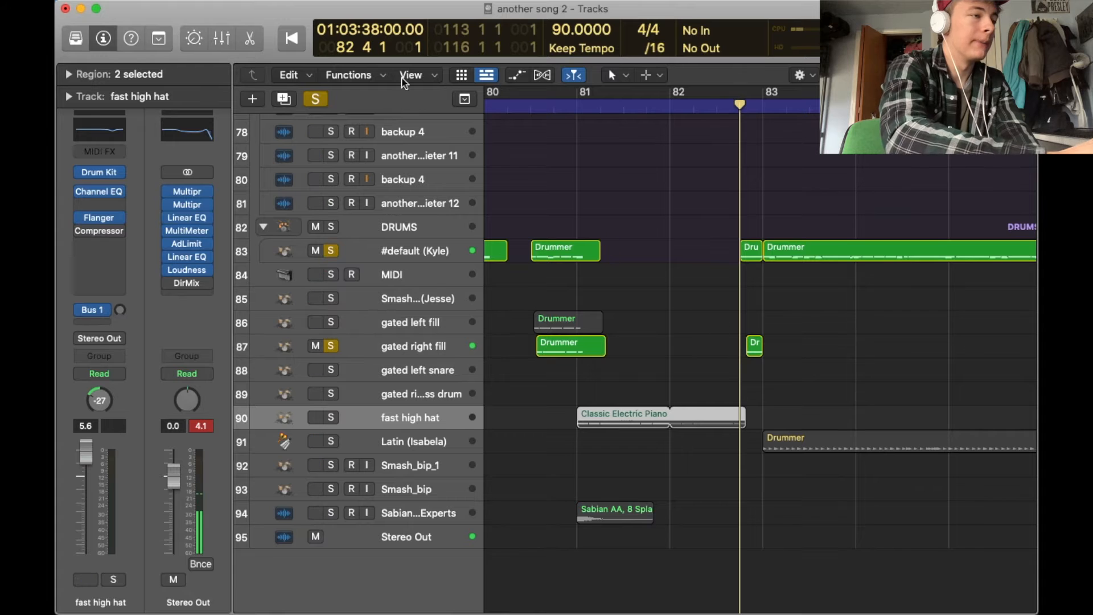
pyautogui.click(316, 99)
# - Play the full mix from midway through bar 80 into bar 83, reviewing the guitar, bass and drum regions
pyautogui.click(528, 117)
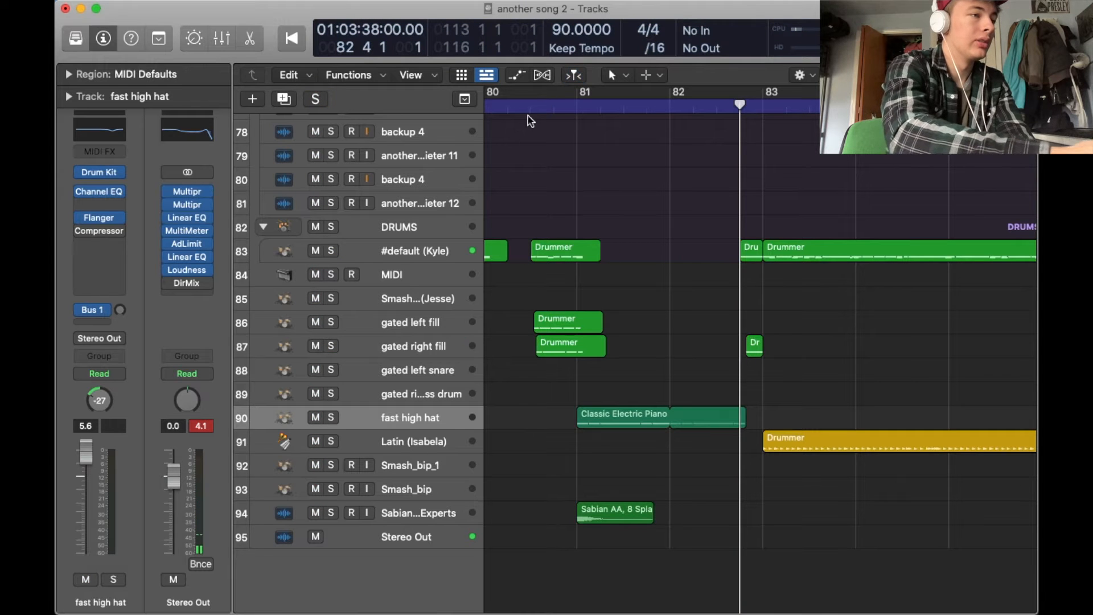
pyautogui.press('space')
pyautogui.scroll(10, 639, 222)
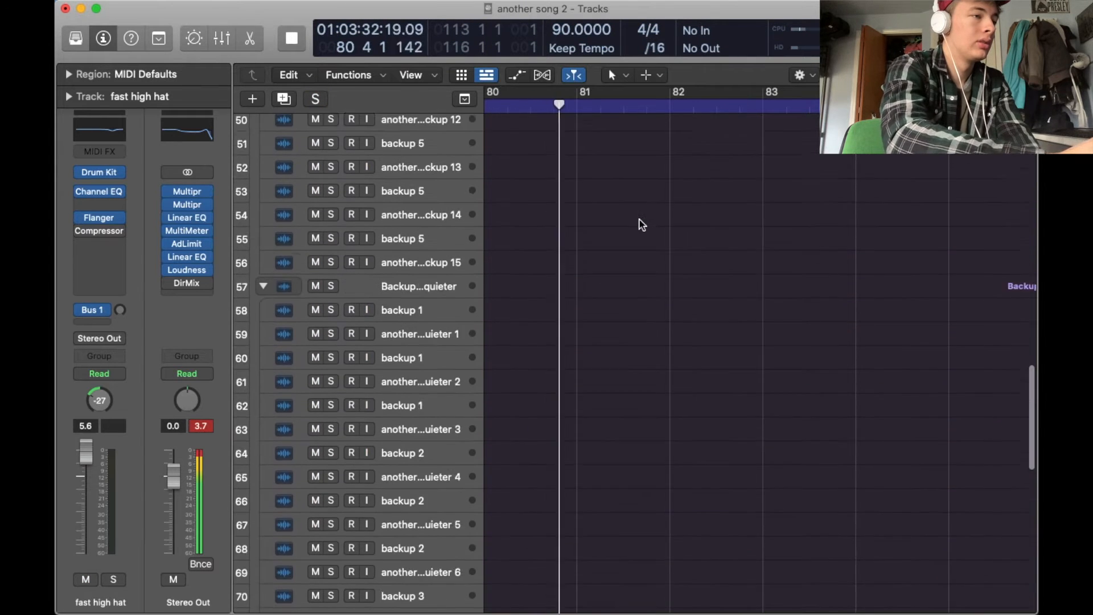
pyautogui.scroll(15, 641, 224)
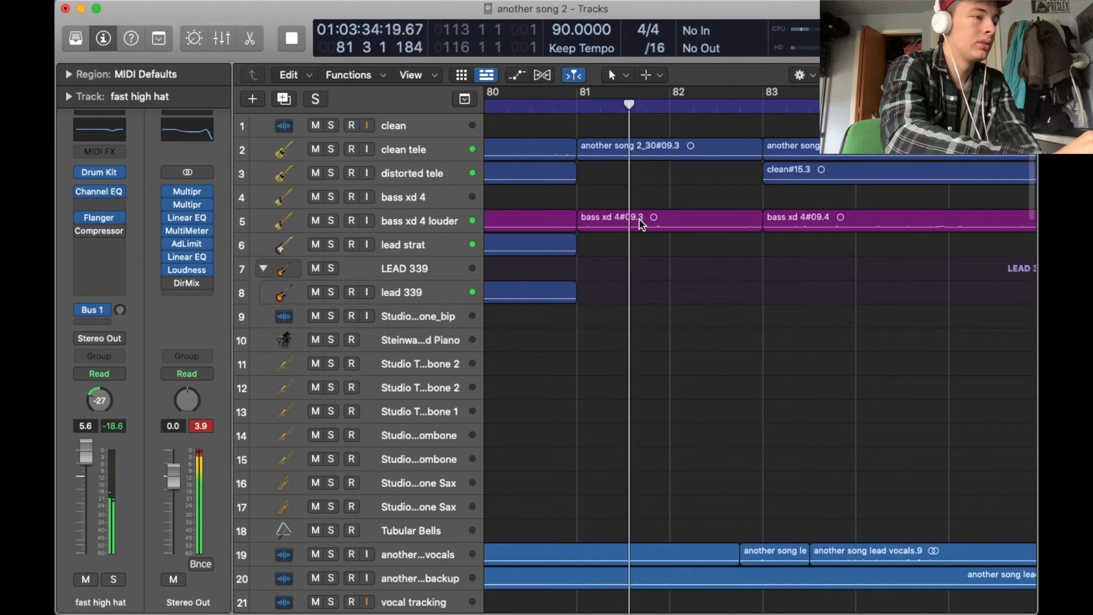
pyautogui.scroll(-20, 640, 224)
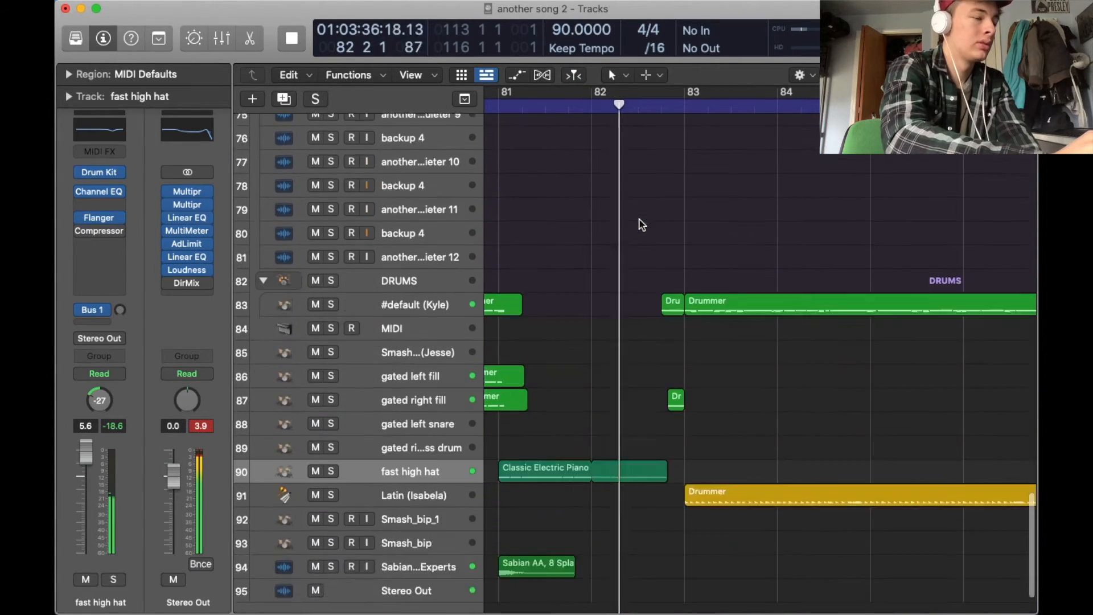
pyautogui.scroll(-3, 641, 224)
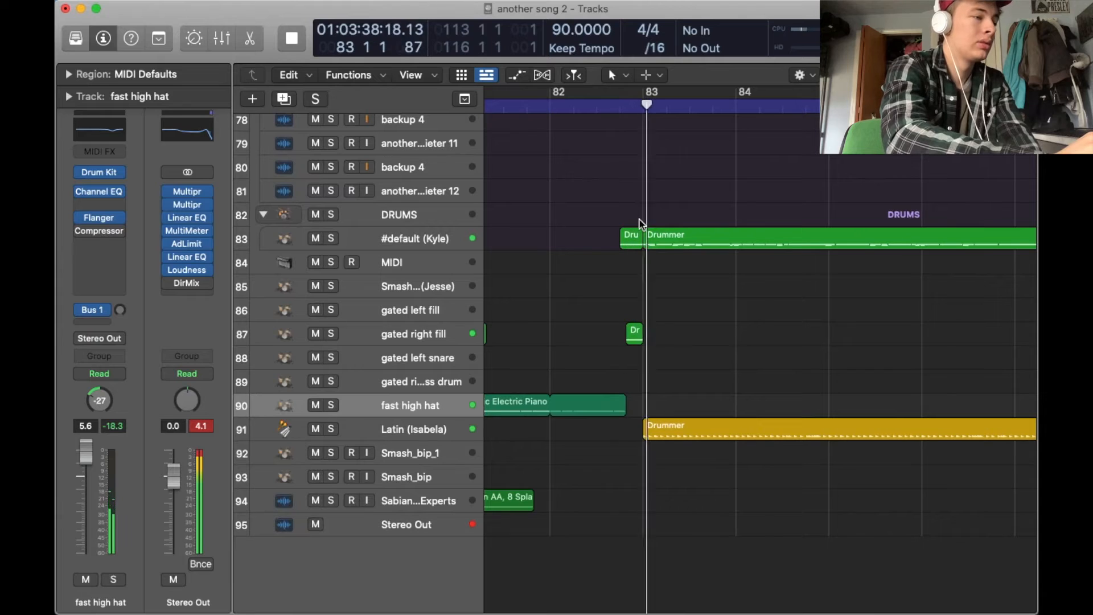
pyautogui.press('space')
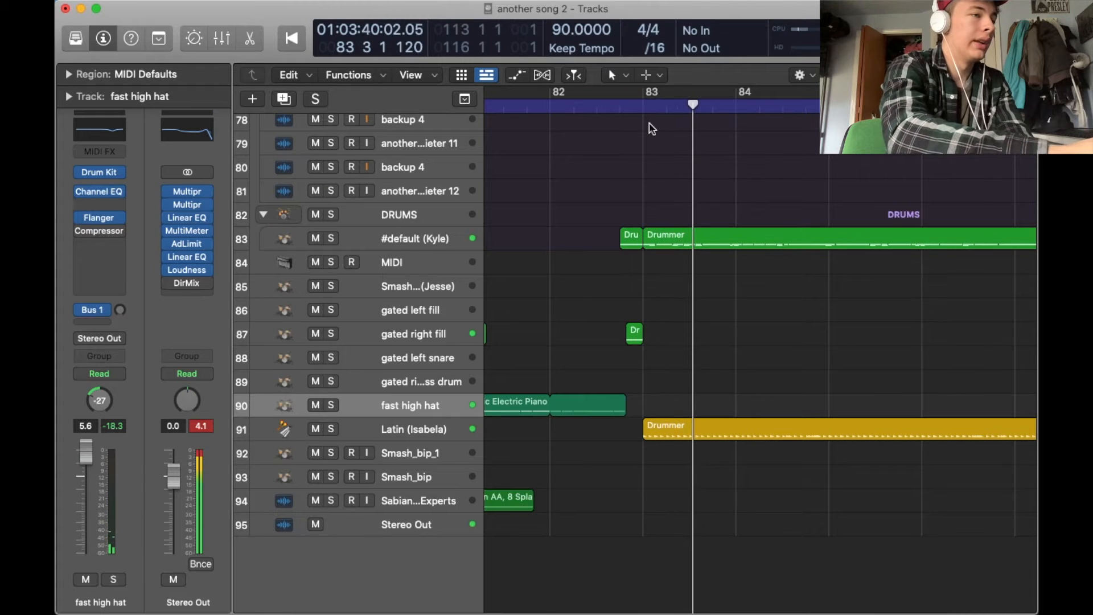
# - Select the Latin (Isabela) percussion track, play it soloed from bar 83, and clear its solo during bar 84
pyautogui.click(647, 107)
pyautogui.click(392, 433)
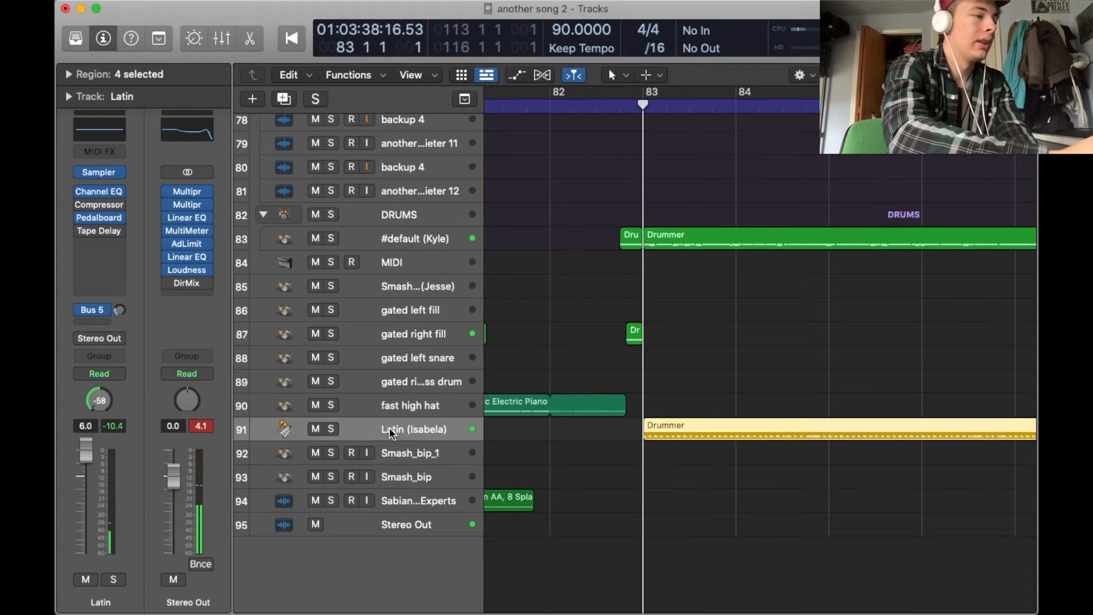
pyautogui.click(332, 429)
pyautogui.press('space')
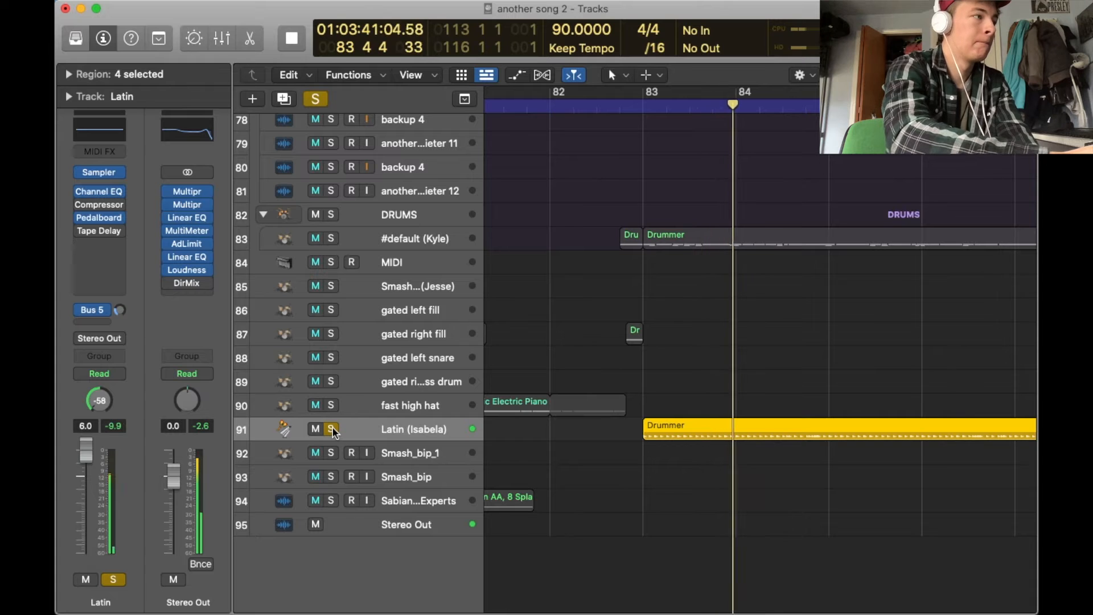
pyautogui.click(332, 429)
# - Play the full mix from bar 84 to bar 89, following the lead and backup vocal regions and the drum tracks
pyautogui.hscroll(3, 593, 367)
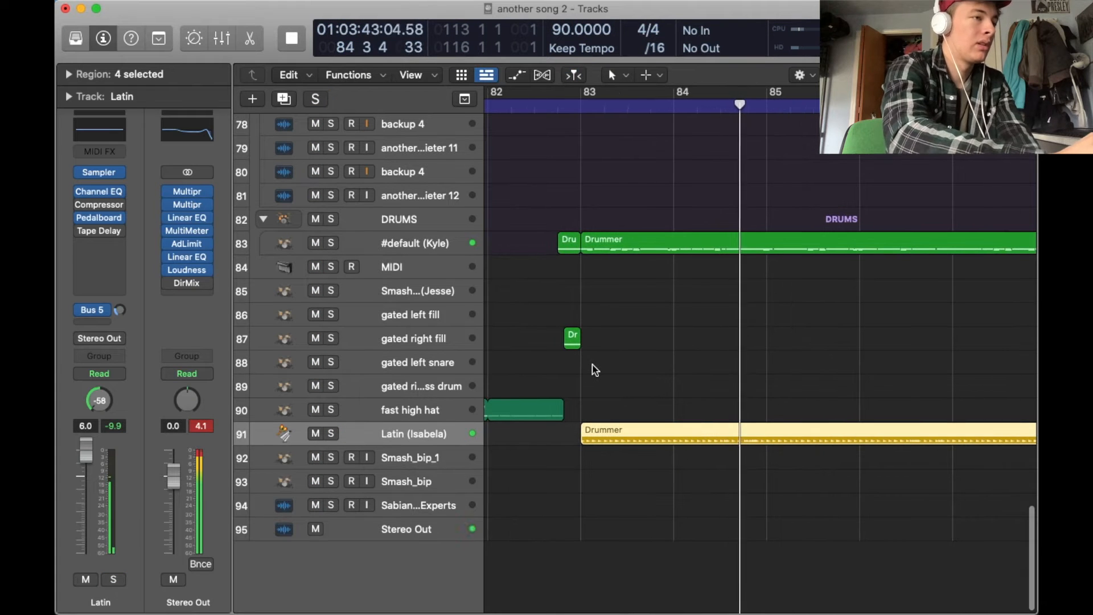
pyautogui.scroll(20, 596, 370)
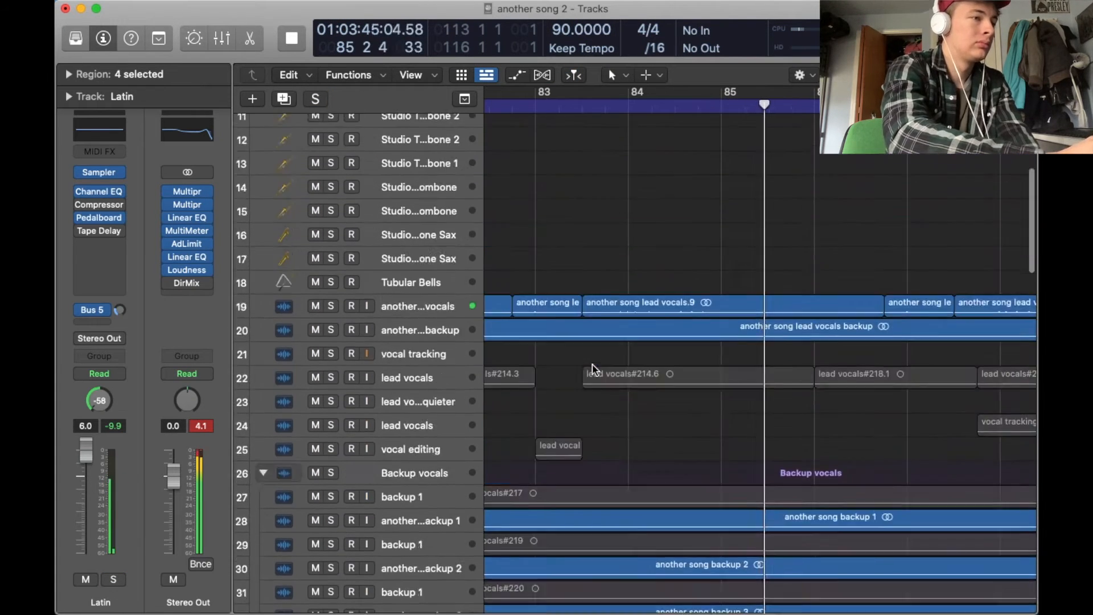
pyautogui.press('super+Left')
pyautogui.hscroll(4, 595, 370)
pyautogui.scroll(-5, 595, 371)
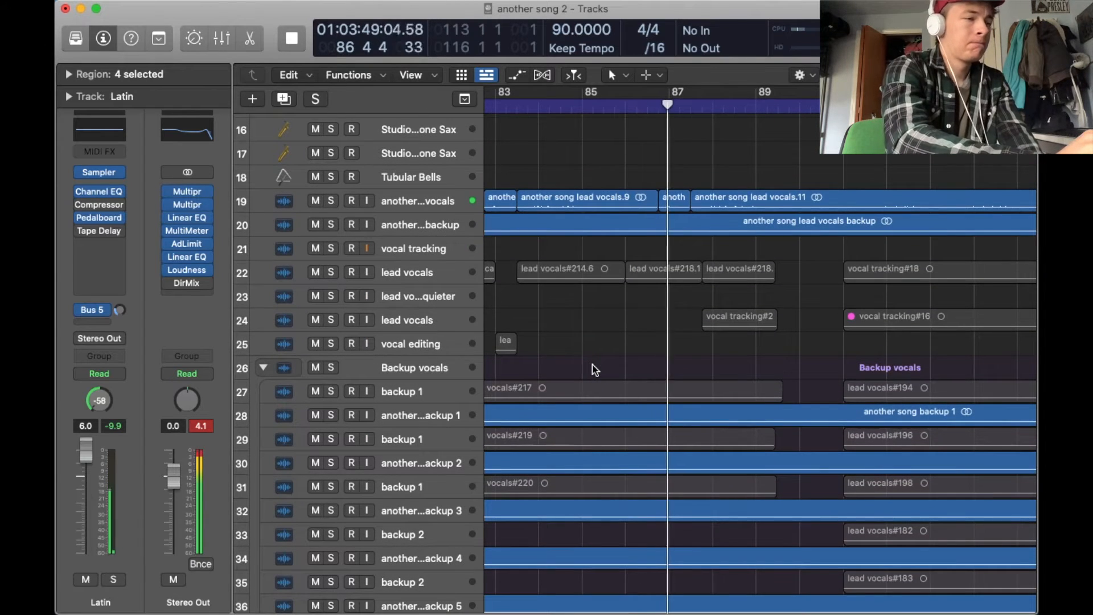
pyautogui.hscroll(2, 595, 370)
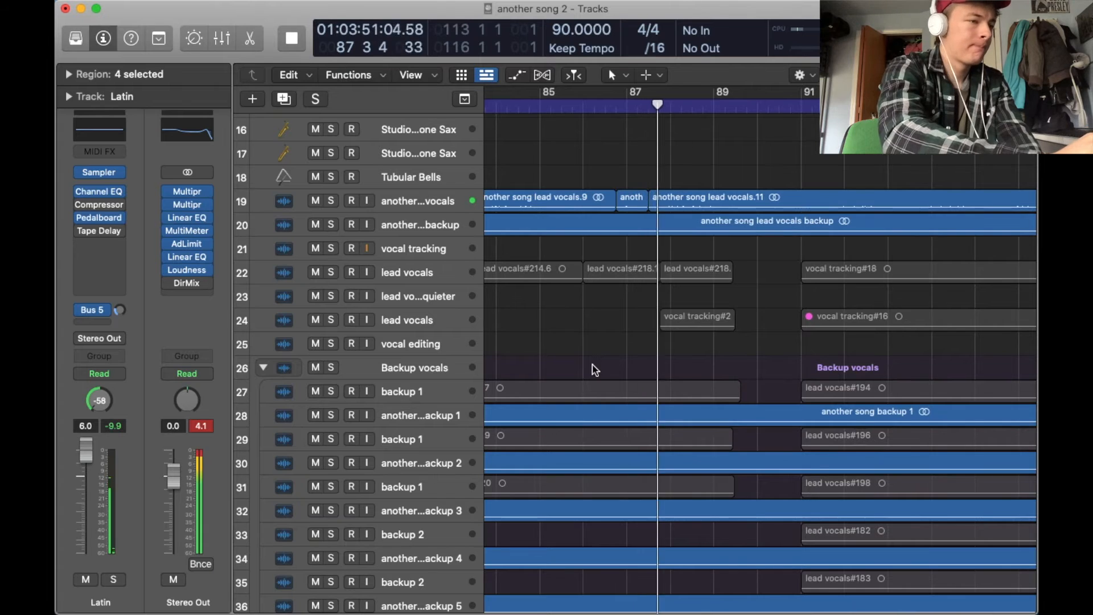
pyautogui.scroll(-1, 595, 370)
pyautogui.scroll(-20, 596, 370)
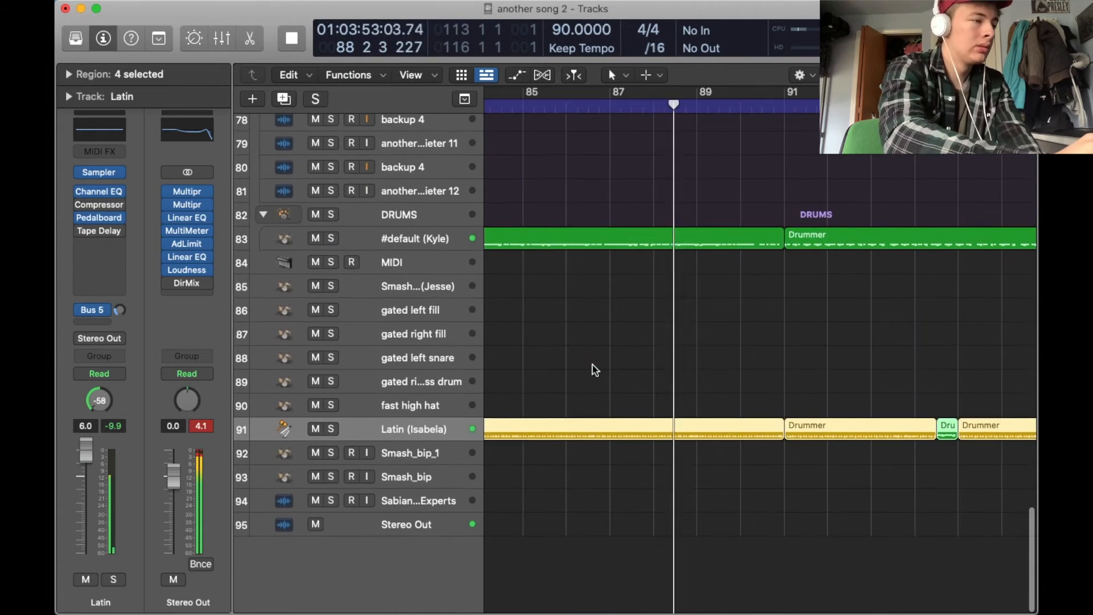
pyautogui.hscroll(4, 595, 370)
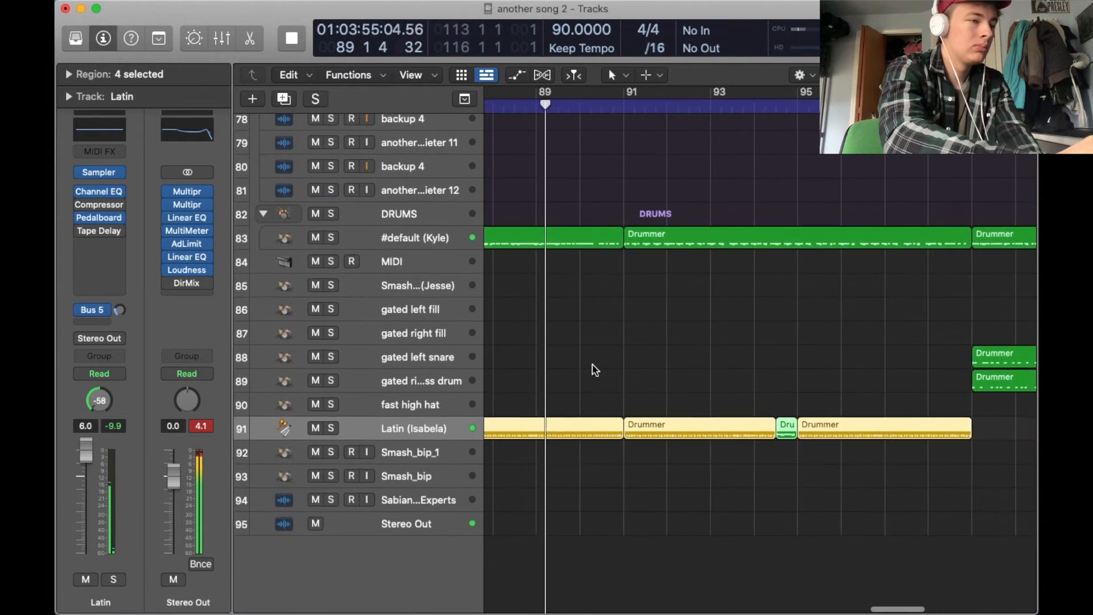
pyautogui.hscroll(1, 595, 370)
# - Continue the full mix up to bar 99, following the backup vocals, lead strat and Studio Bass Trombone regions
pyautogui.scroll(16, 595, 370)
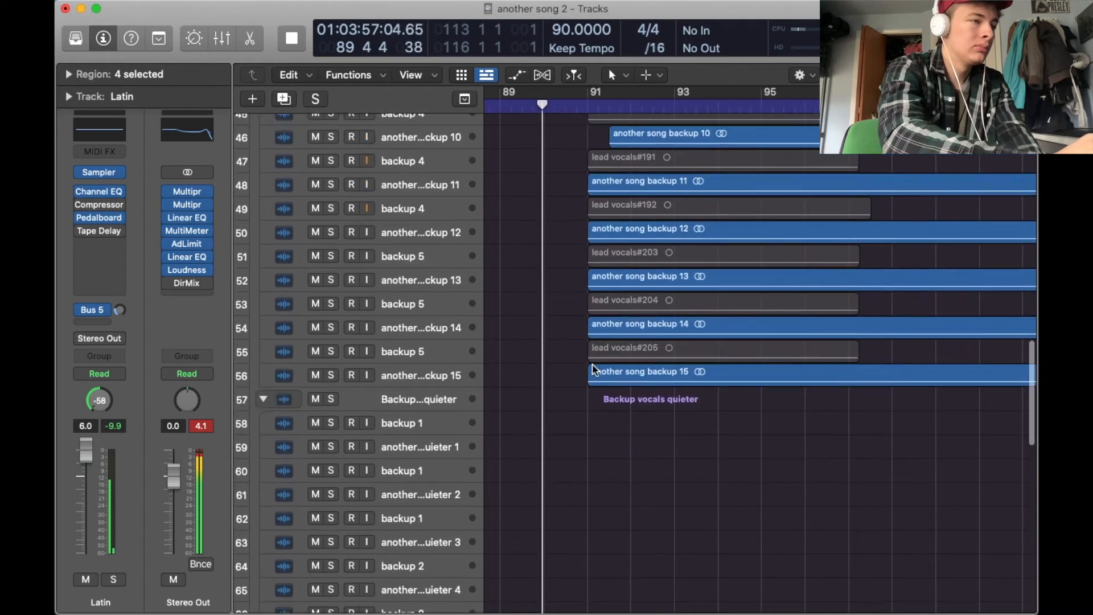
pyautogui.scroll(14, 595, 370)
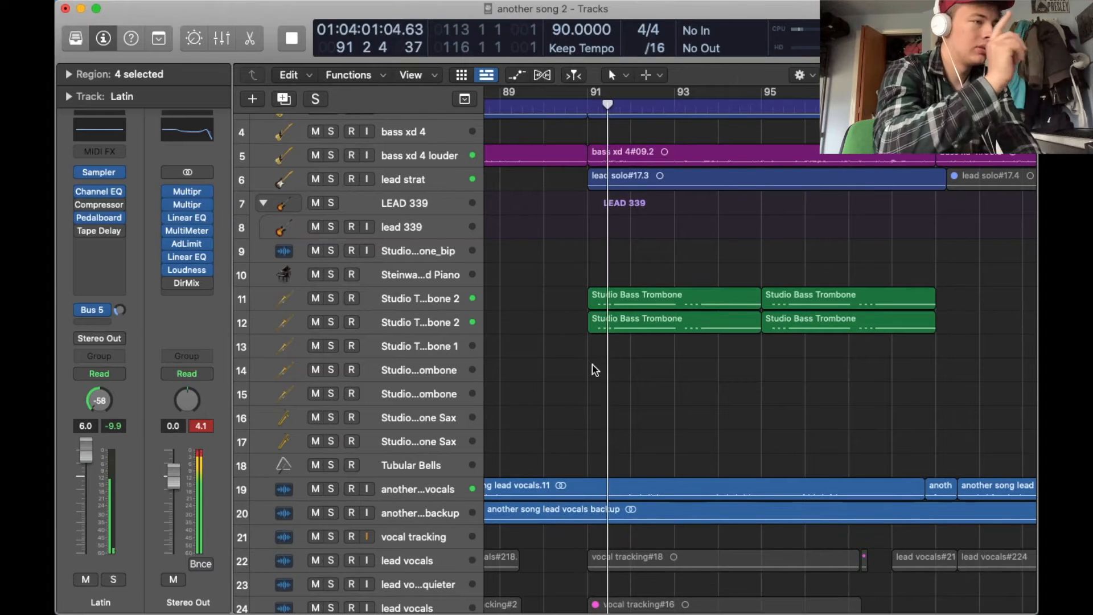
pyautogui.hscroll(1, 595, 370)
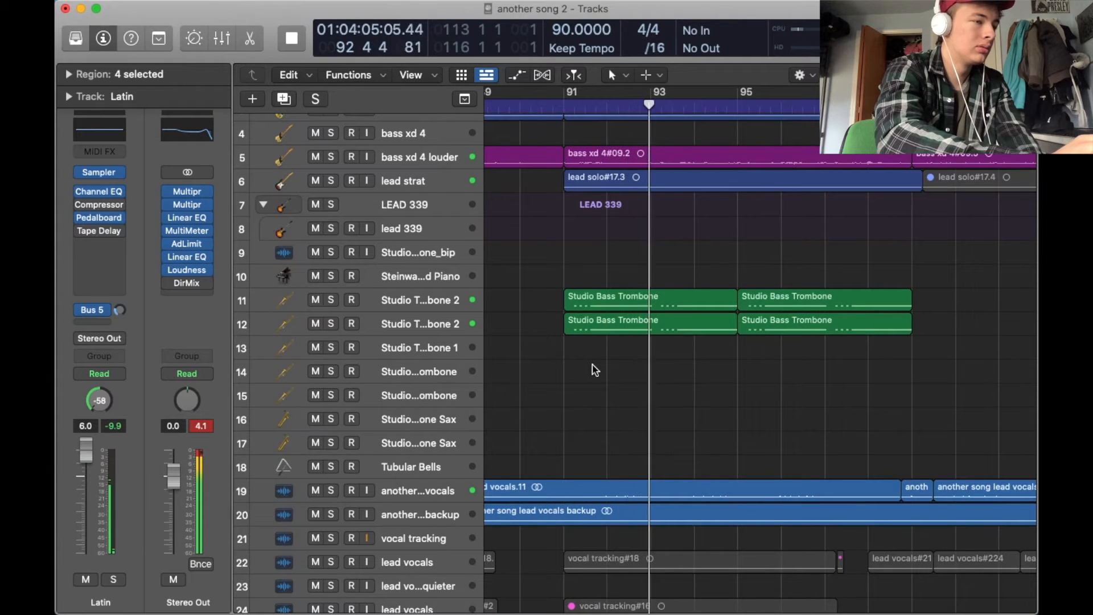
pyautogui.hscroll(1, 595, 370)
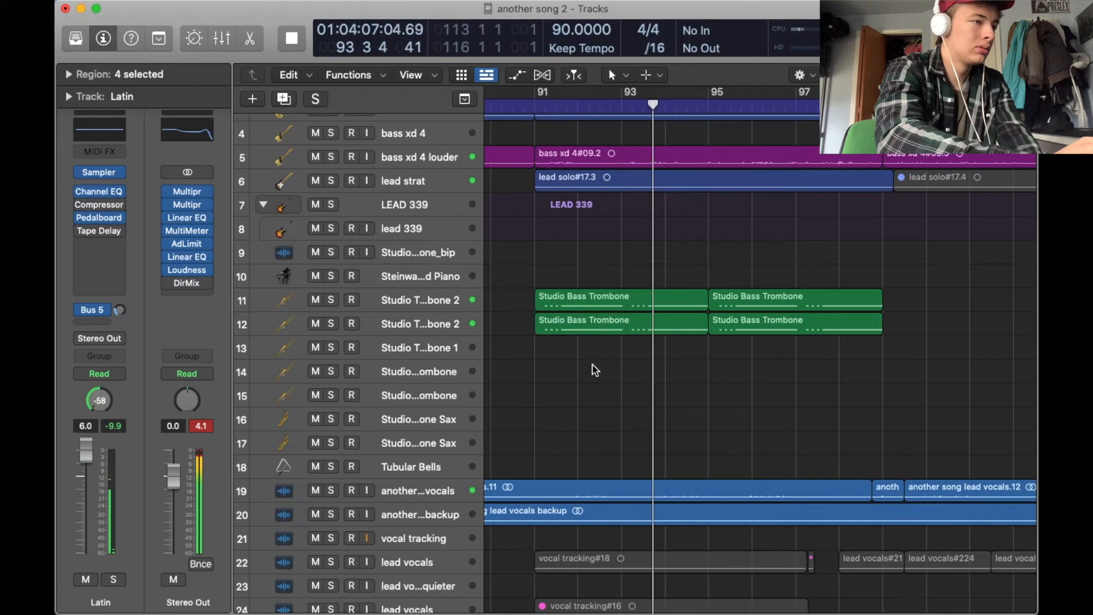
pyautogui.hscroll(-2, 595, 370)
pyautogui.hscroll(-1, 595, 370)
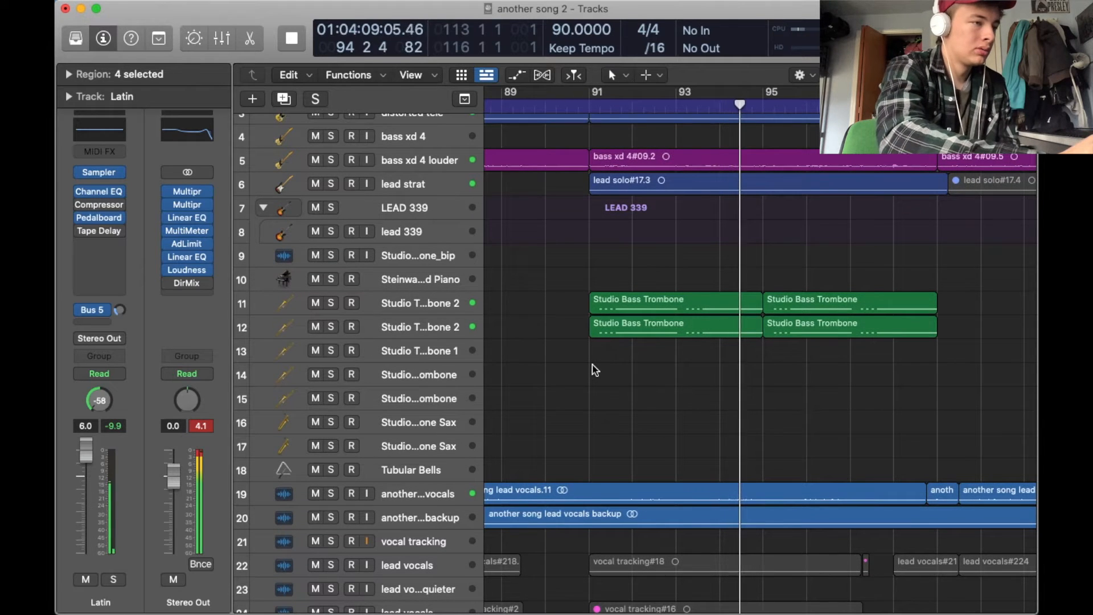
pyautogui.hscroll(3, 596, 370)
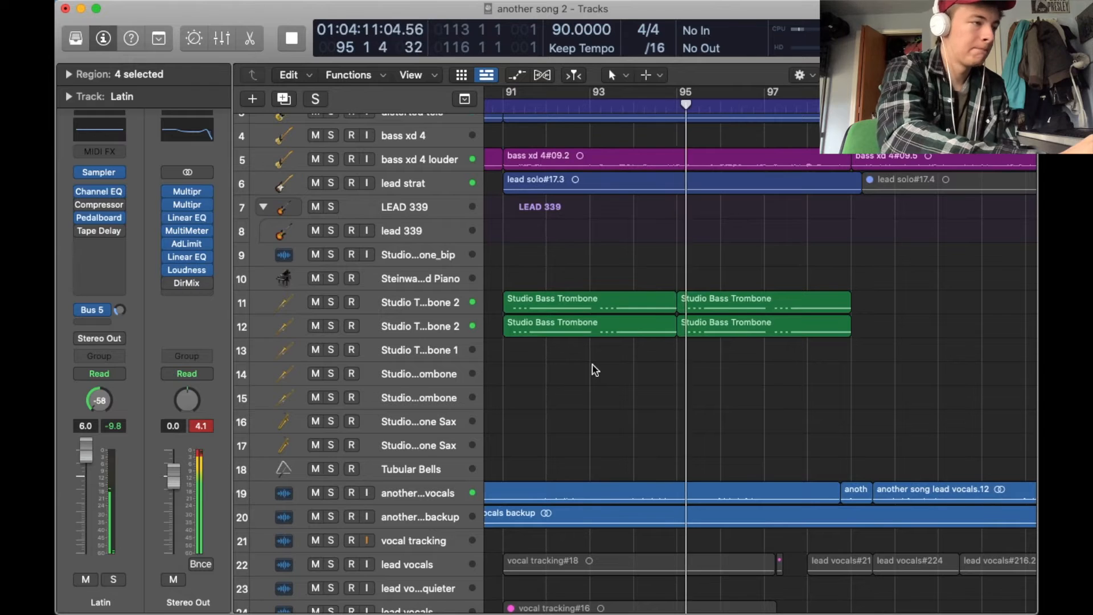
pyautogui.hscroll(2, 595, 370)
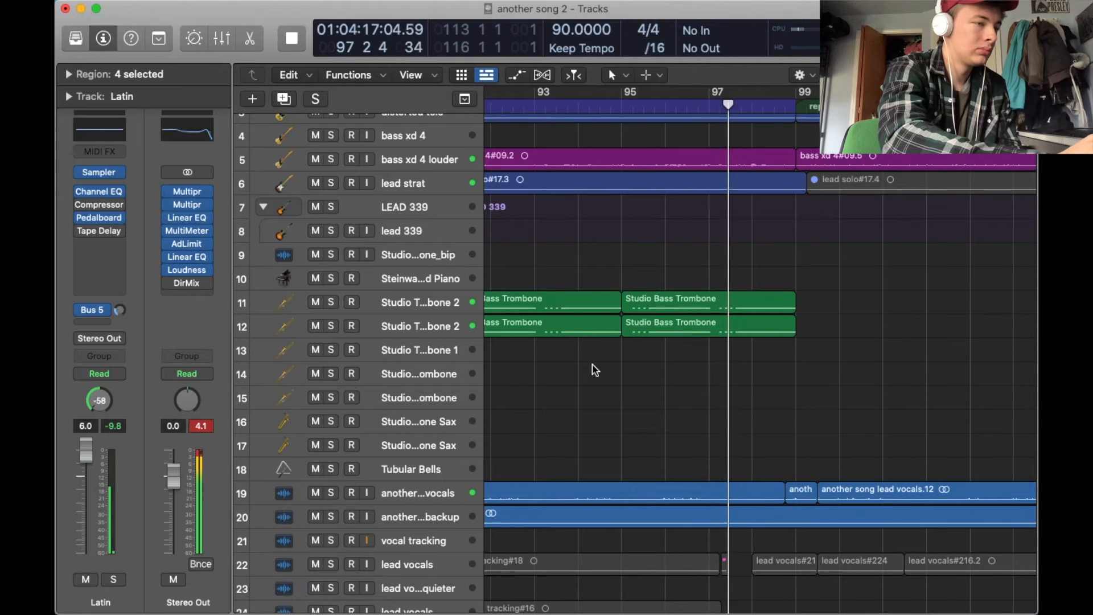
pyautogui.hscroll(-1, 595, 371)
pyautogui.hscroll(2, 595, 371)
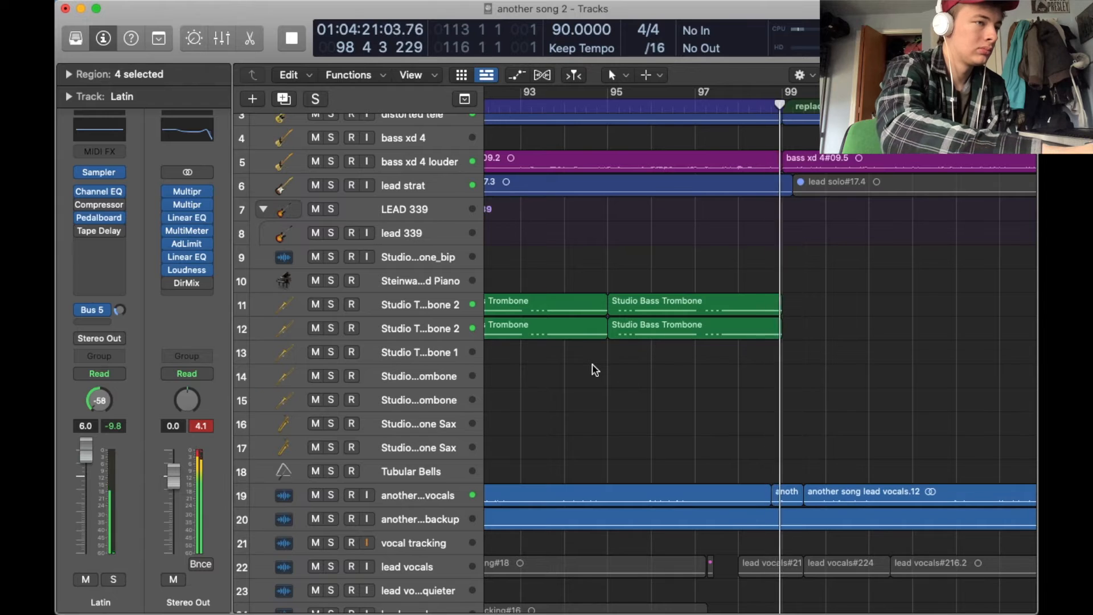
# - Play the section from bar 99 into bar 101, examining the gated left snare and gated right drum regions
pyautogui.scroll(1, 595, 370)
pyautogui.hscroll(5, 595, 370)
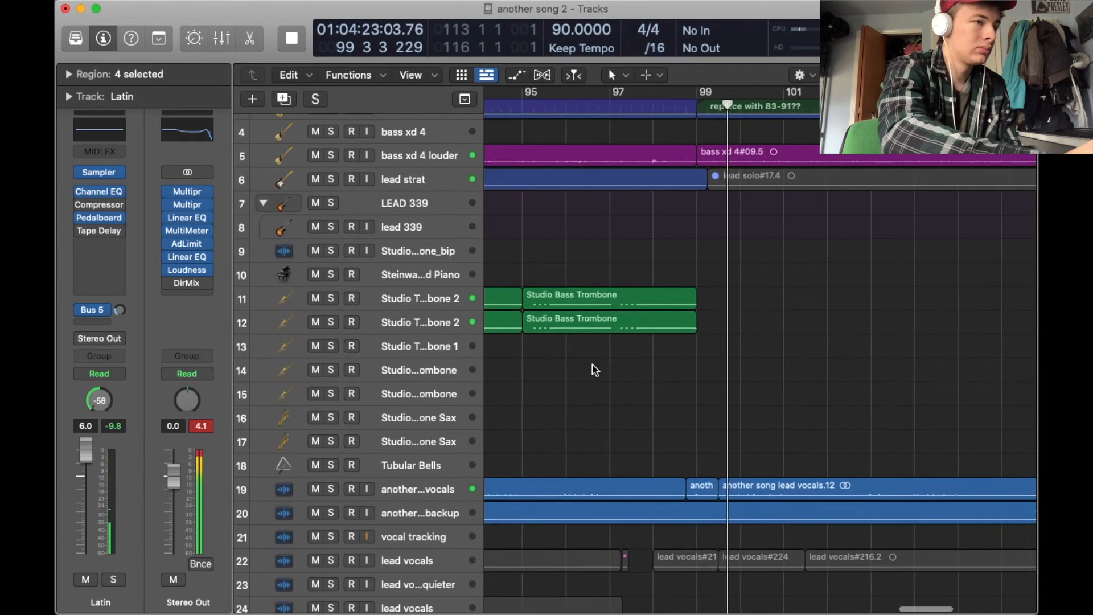
pyautogui.hscroll(3, 596, 371)
pyautogui.scroll(-10, 595, 370)
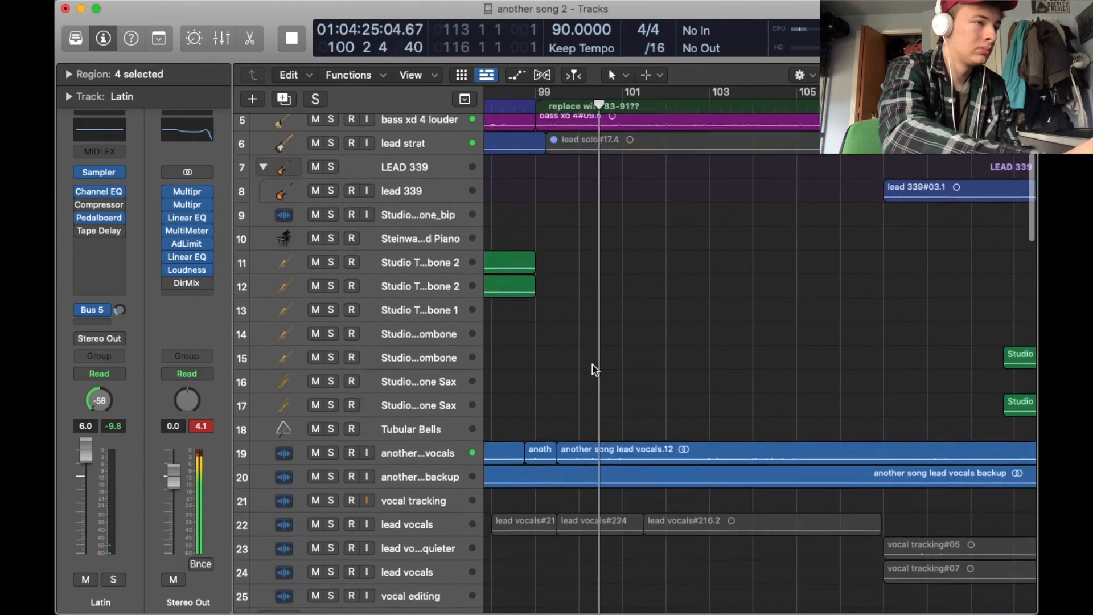
pyautogui.scroll(-20, 595, 371)
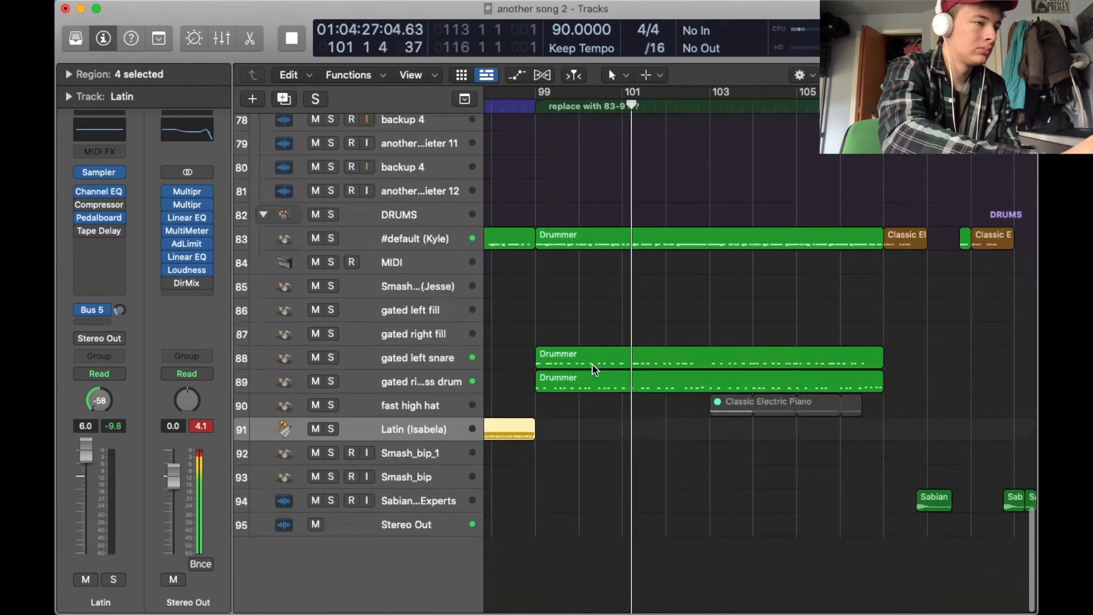
pyautogui.press('space')
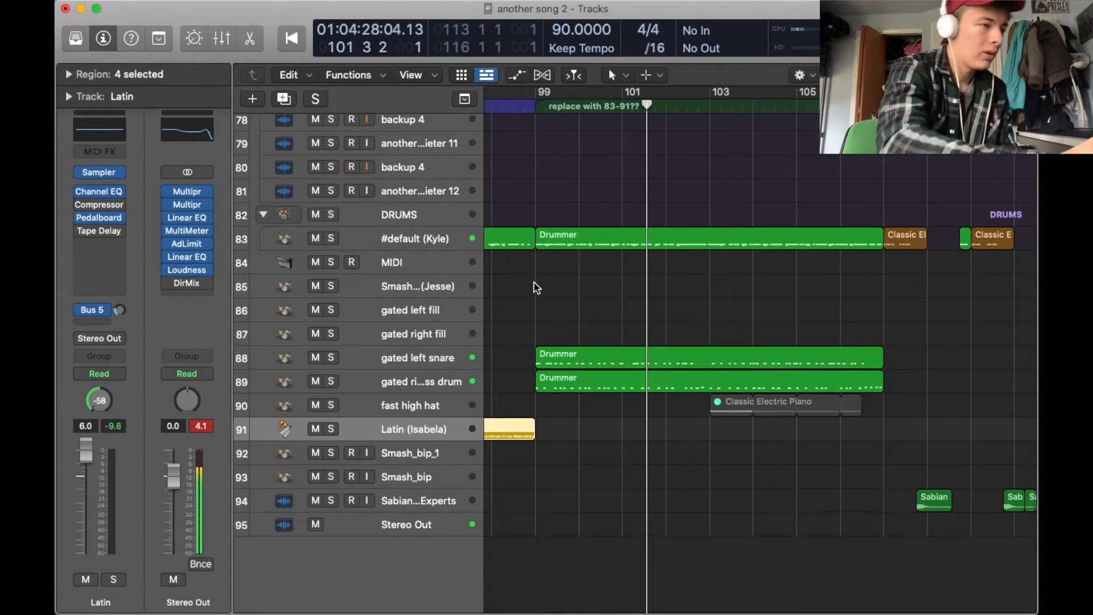
# - Move the project window aside and open the Project 10 project
pyautogui.moveTo(465, 609)
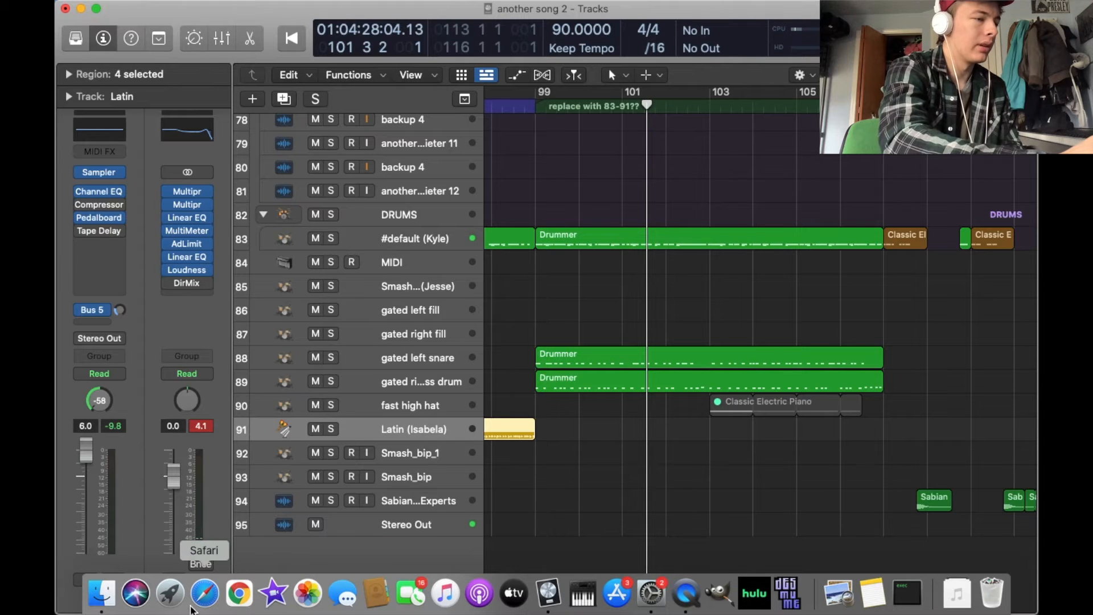
pyautogui.moveTo(236, 9); pyautogui.dragTo(497, 3)
pyautogui.moveTo(213, 6)
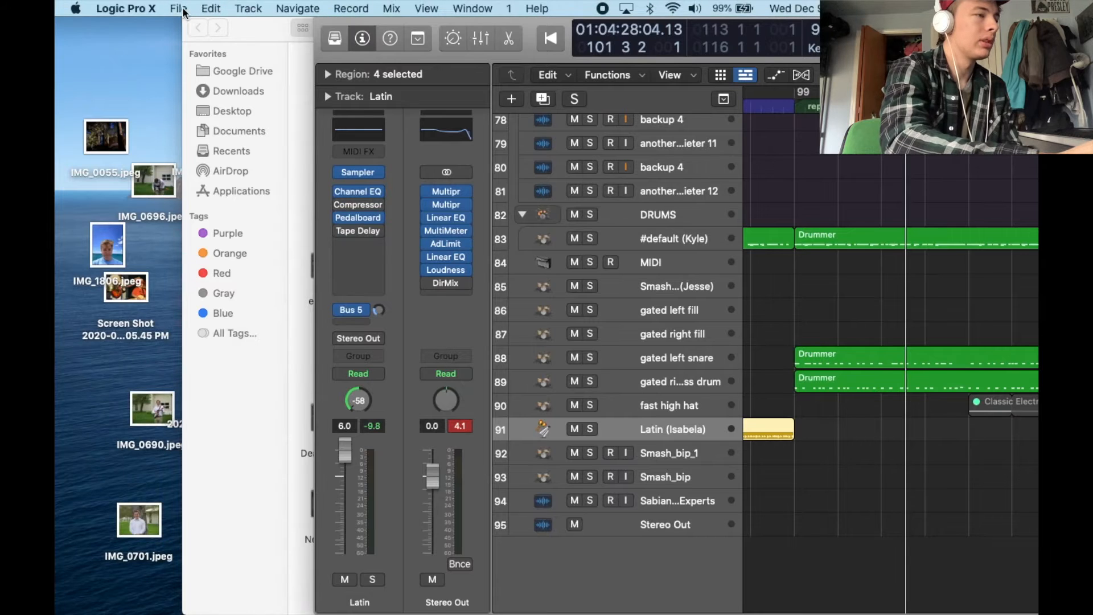
pyautogui.click(249, 26)
pyautogui.moveTo(249, 27); pyautogui.dragTo(210, 28)
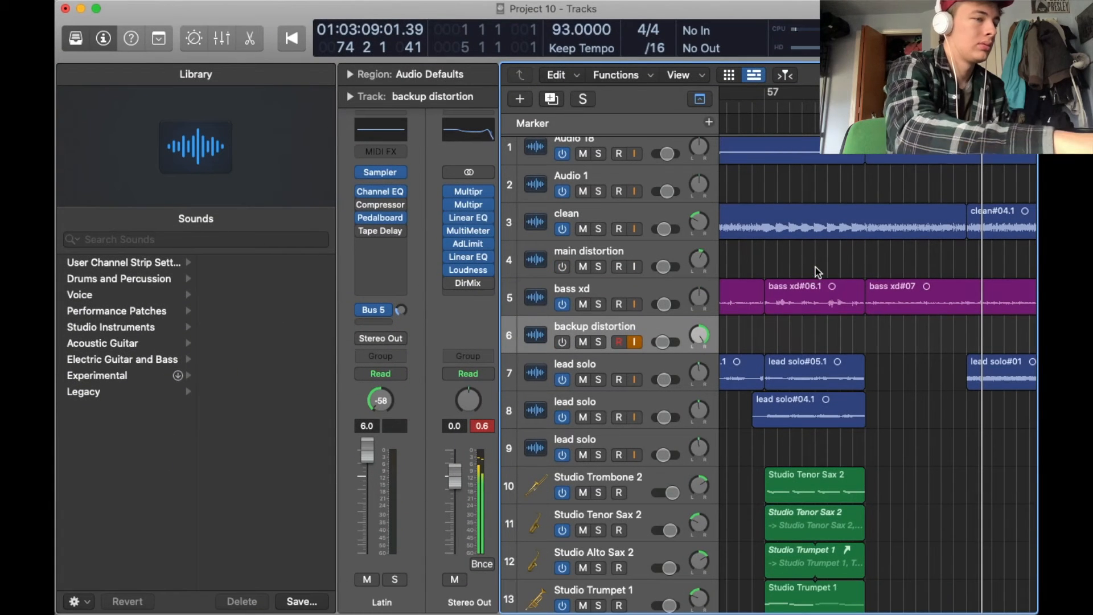
# - Play Project 10 from its beginning into bar 2, stop, and bring the first nine bars into view
pyautogui.press('Return')
pyautogui.press('space')
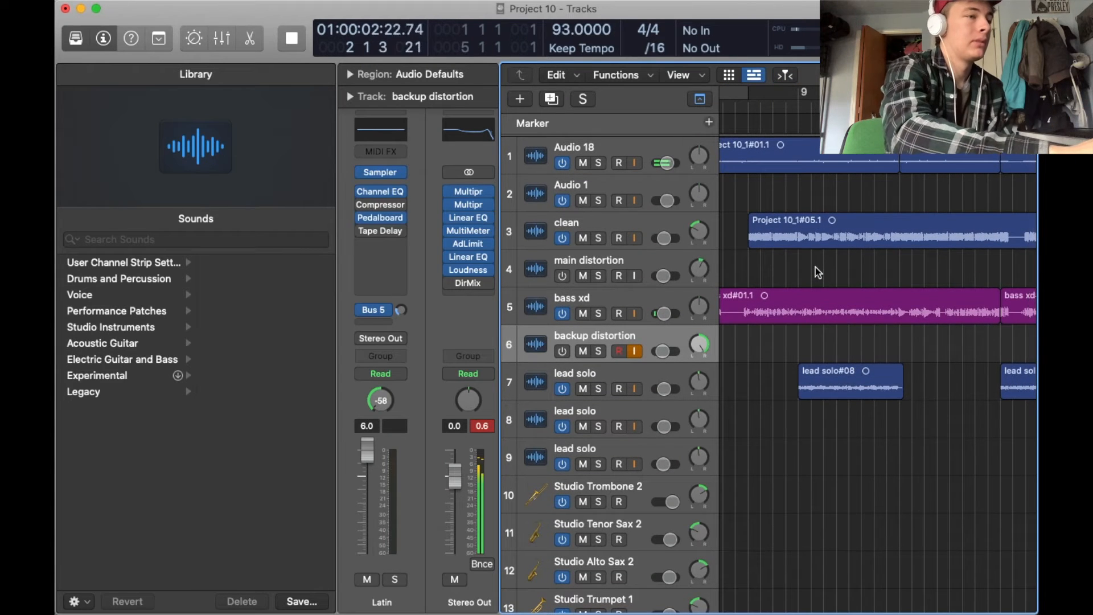
pyautogui.hscroll(-3, 818, 272)
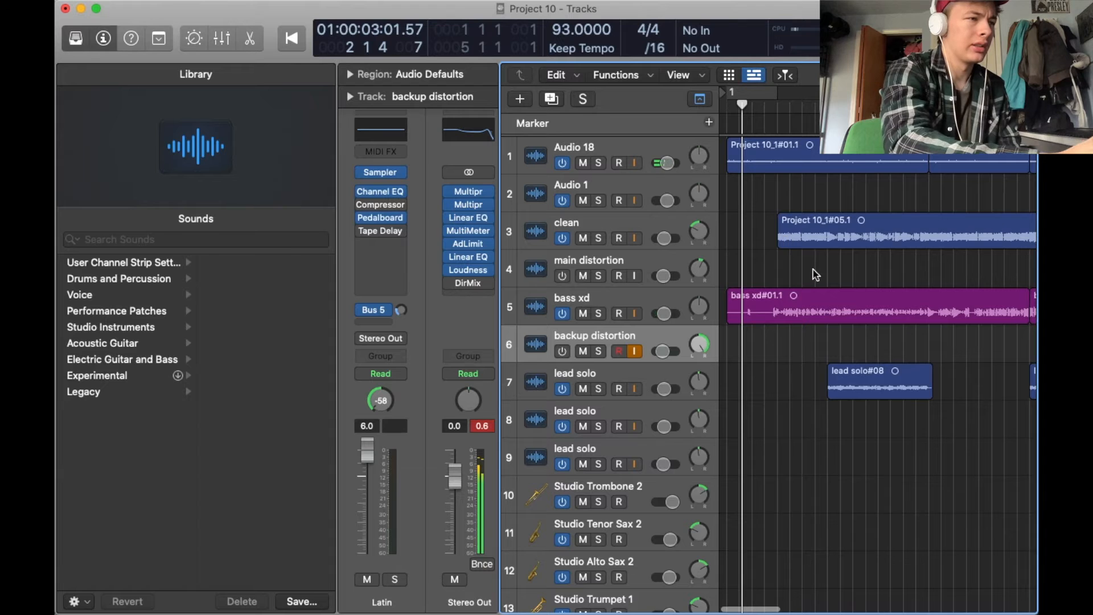
pyautogui.scroll(-5, 816, 274)
pyautogui.scroll(5, 816, 274)
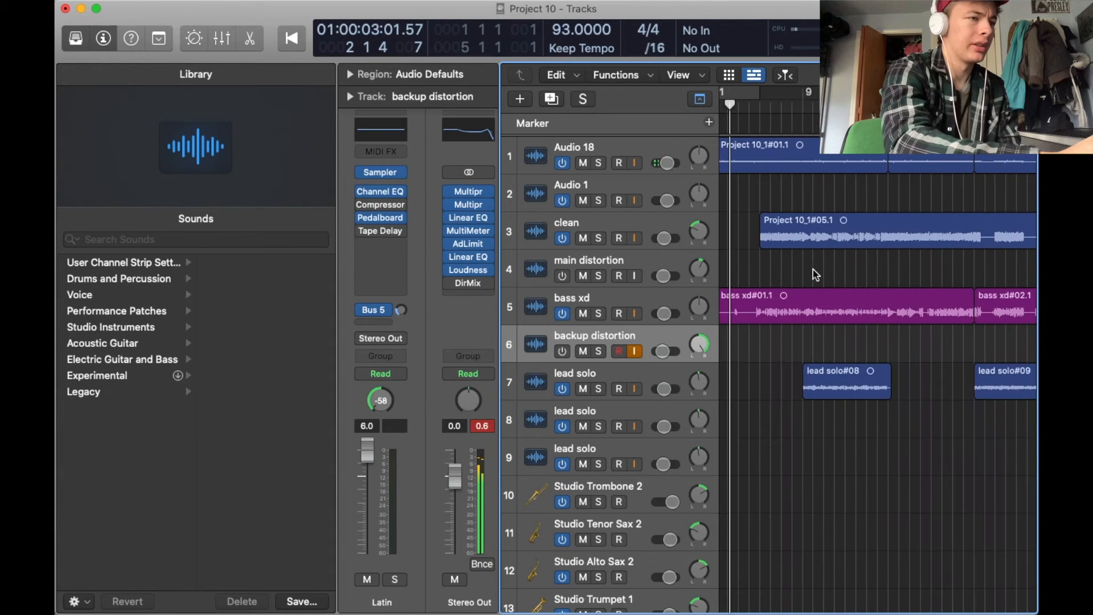
# - Play Project 10 from bar 5 into bar 6, following the start of the clean track's region
pyautogui.click(759, 107)
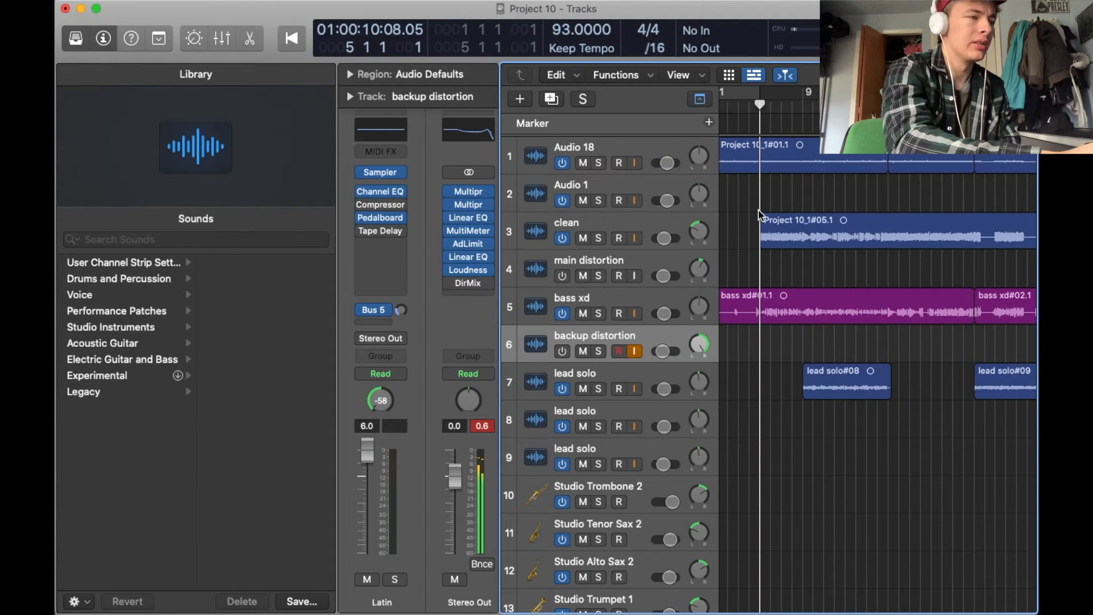
pyautogui.scroll(3, 759, 221)
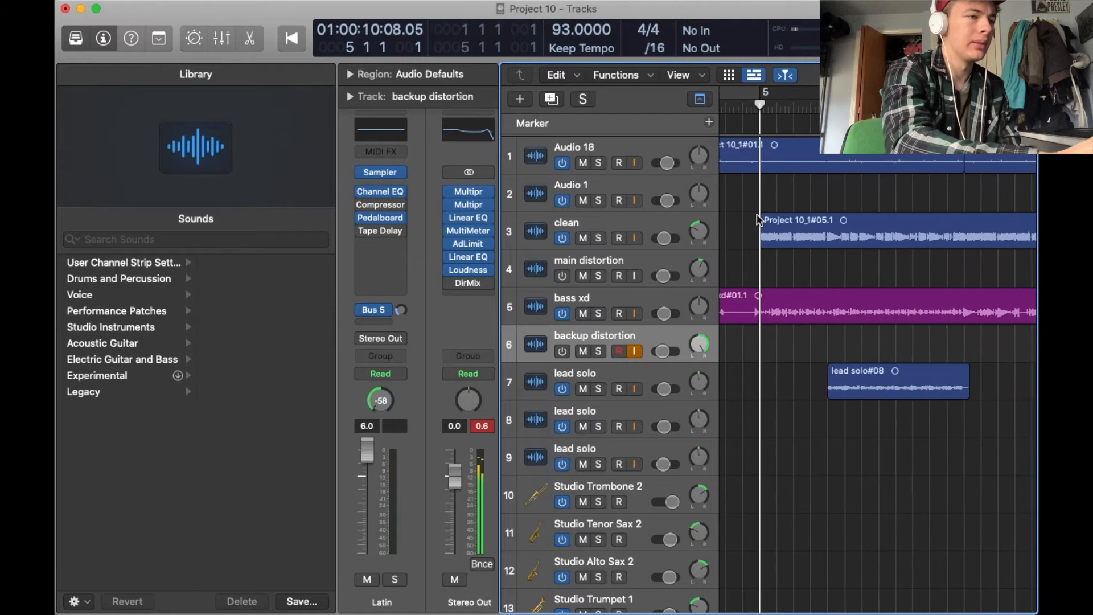
pyautogui.scroll(-2, 760, 221)
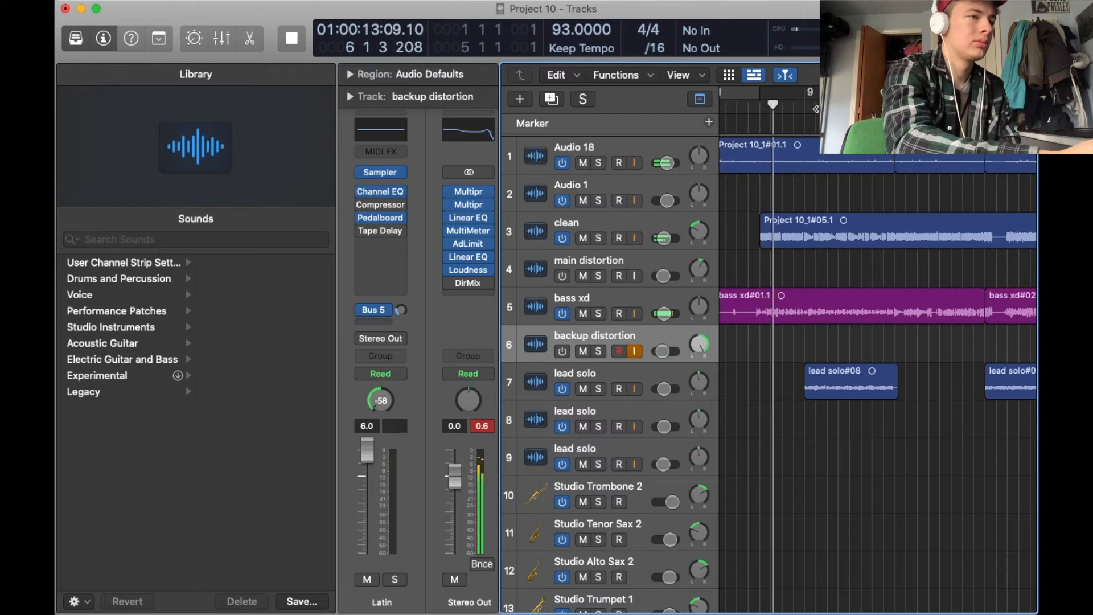
# - Skip ahead to around bar 39, stop, and replay the mix from about bar 33
pyautogui.hscroll(10, 841, 258)
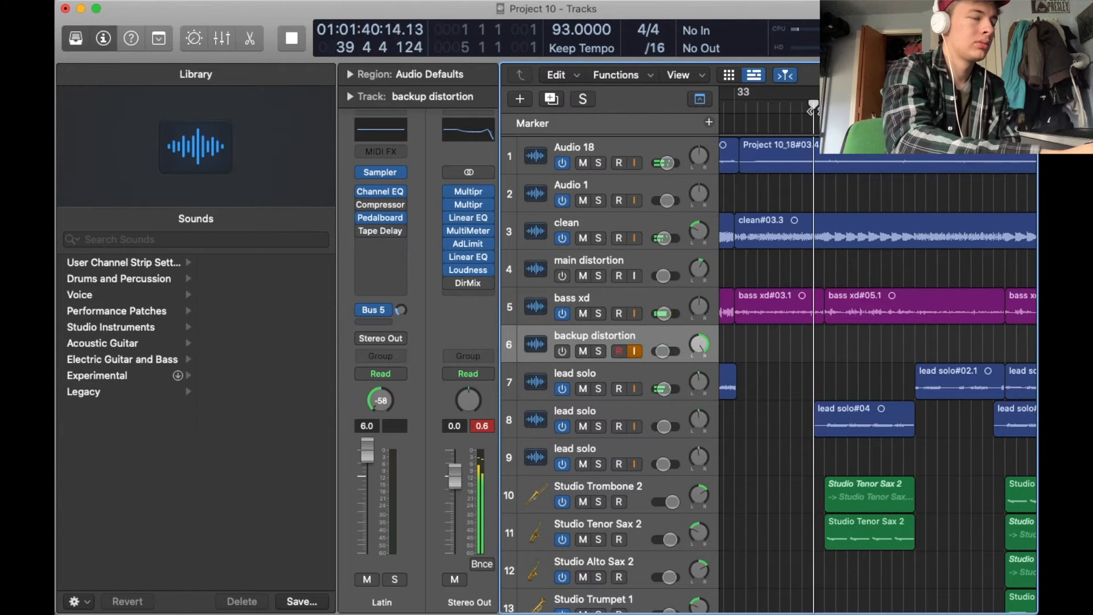
pyautogui.hscroll(-2, 841, 218)
pyautogui.press('space')
pyautogui.click(781, 109)
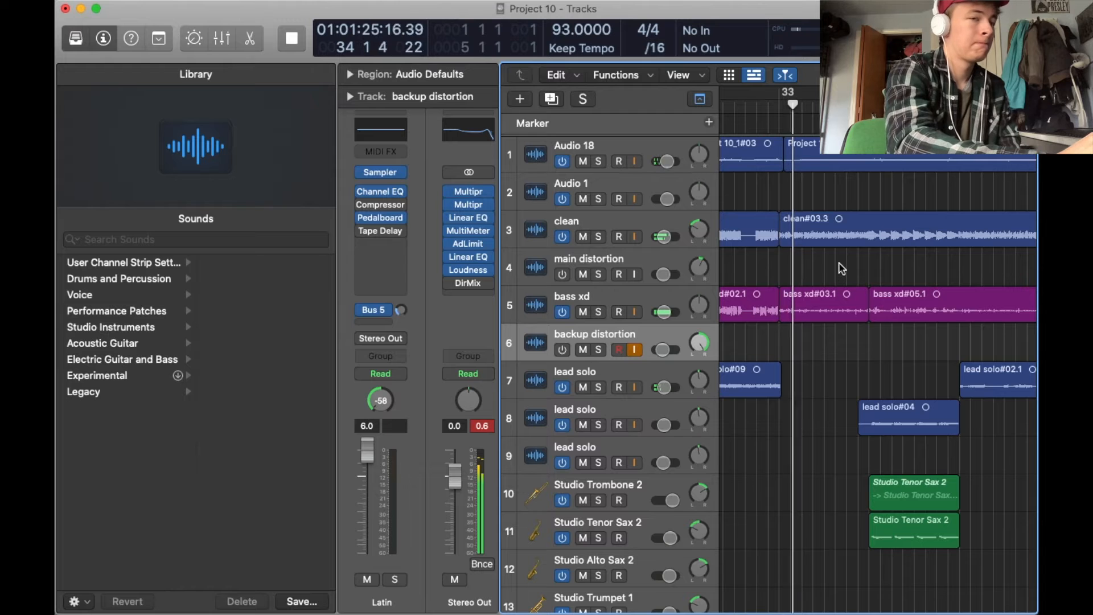
pyautogui.hscroll(1, 869, 278)
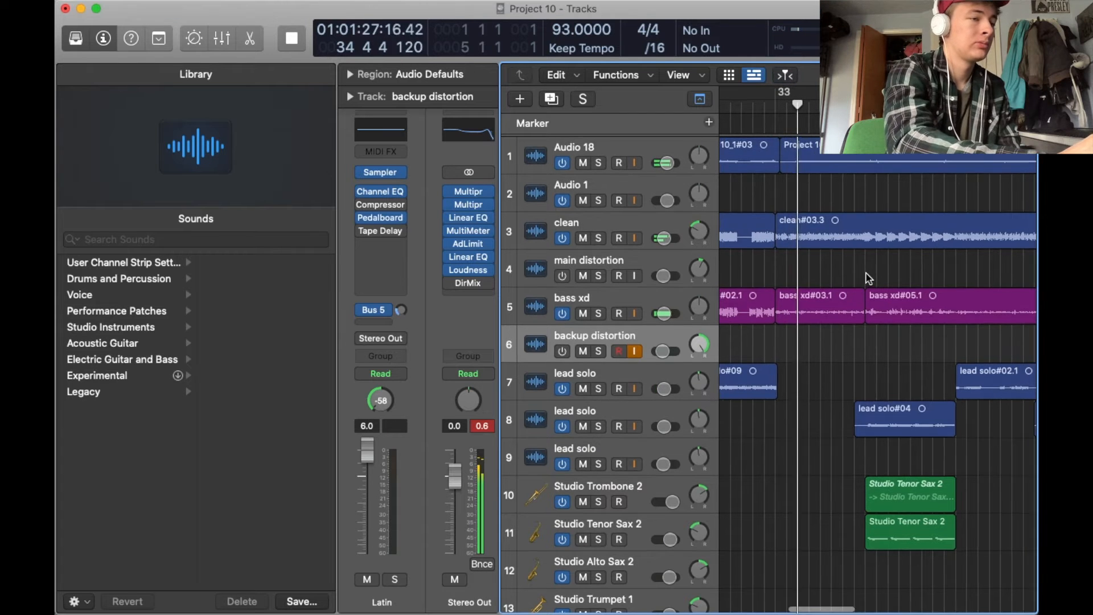
# - Look over the horn, piano and vocal tracks during playback, returning to the lead solo#04 and Studio Tenor Sax 2 regions at bar 41
pyautogui.scroll(-10, 869, 277)
pyautogui.hscroll(3, 868, 278)
pyautogui.scroll(10, 868, 278)
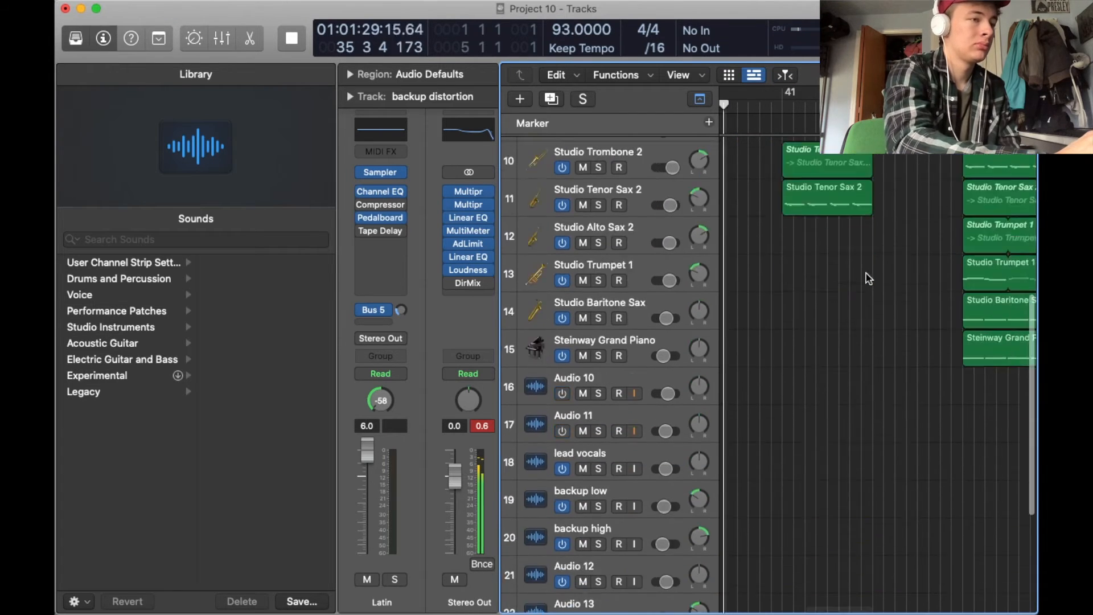
pyautogui.scroll(1, 868, 277)
pyautogui.hscroll(-2, 869, 278)
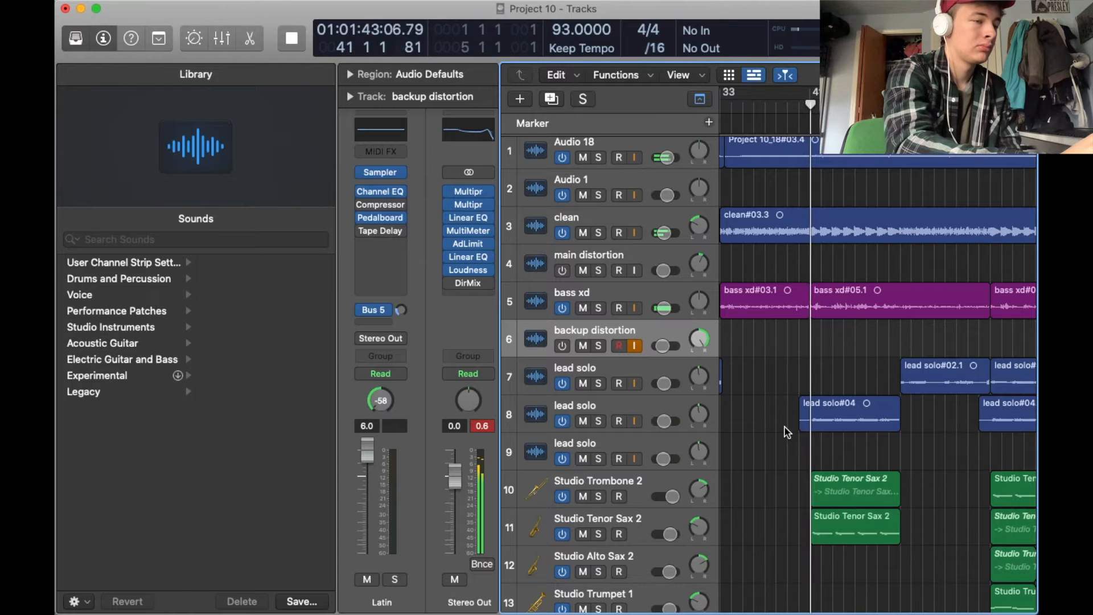
# - Continue the mix through bars 44 to 46, examining the lead solo#04 and Studio Tenor Sax 2 regions up close
pyautogui.hscroll(2, 786, 431)
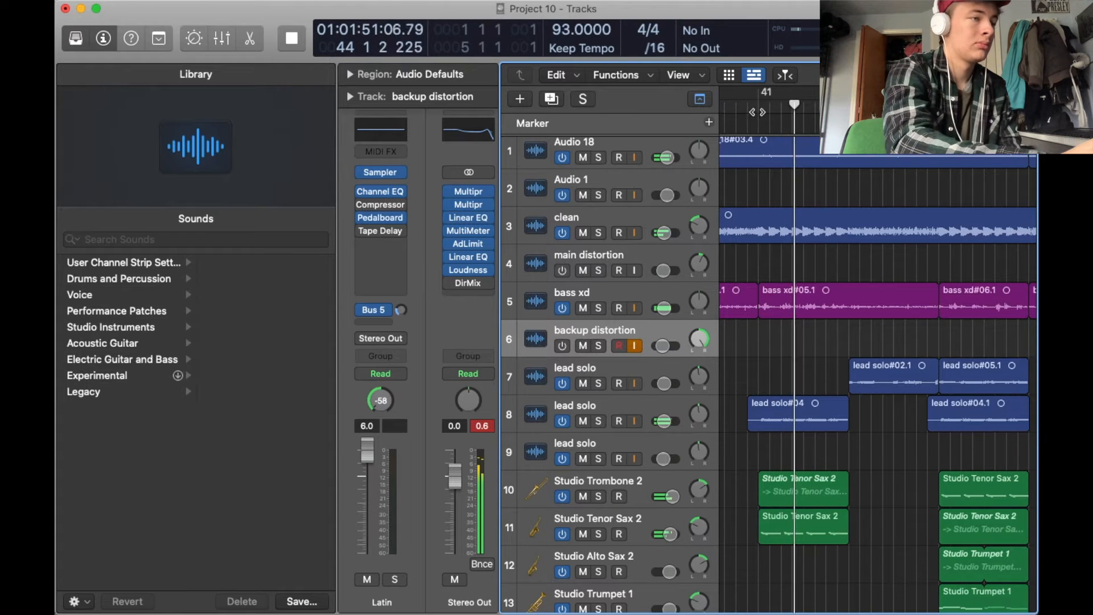
pyautogui.scroll(-3, 769, 346)
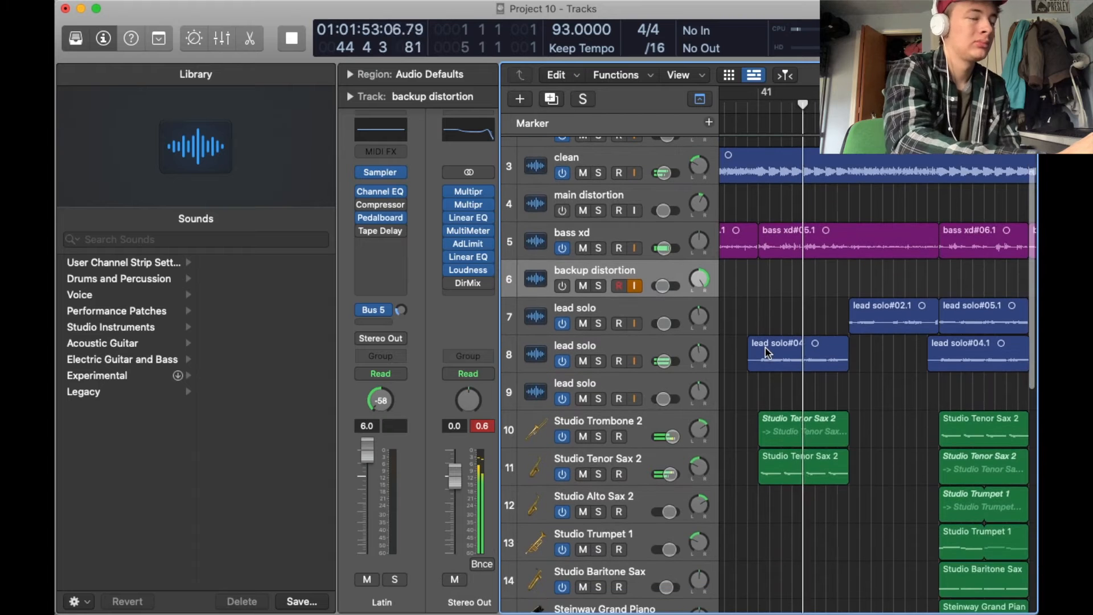
pyautogui.hscroll(3, 767, 352)
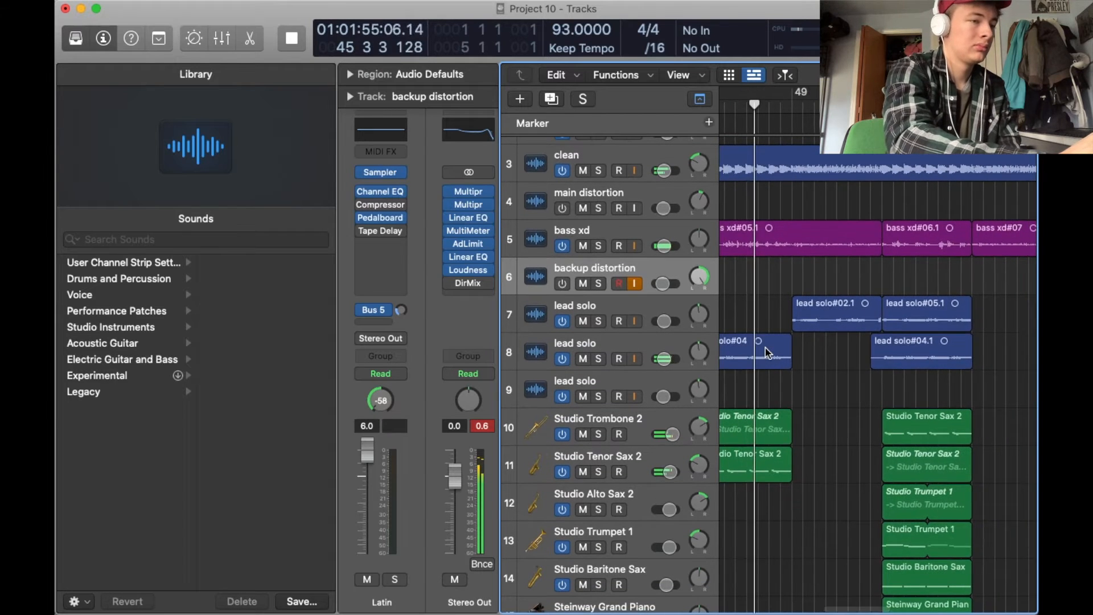
pyautogui.scroll(3, 768, 353)
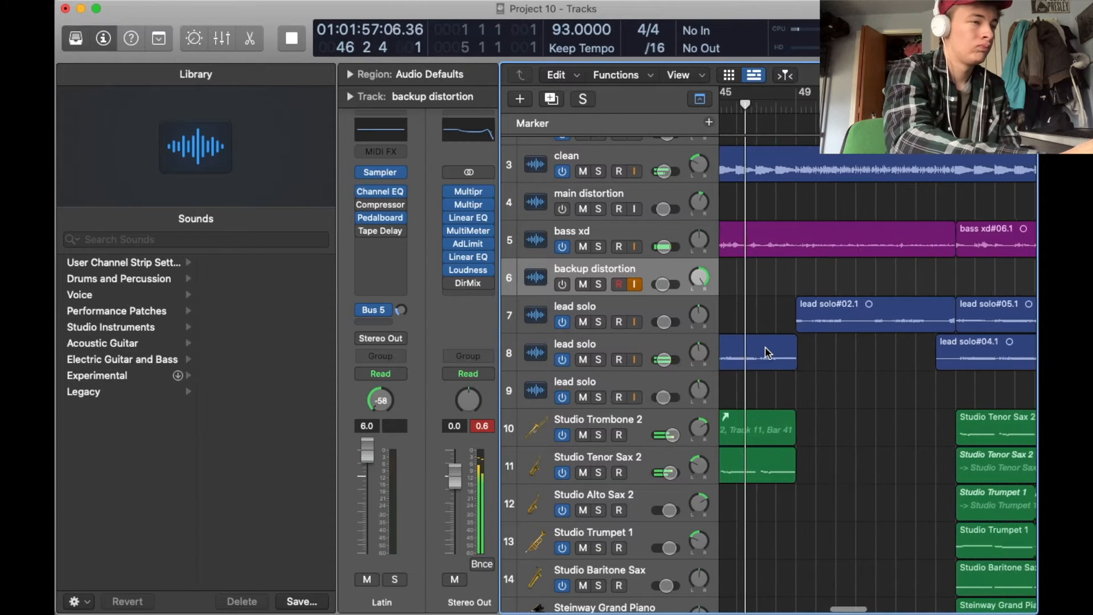
# - Play on past bar 49 into the lead solo#02.1 region and solo its track
pyautogui.scroll(1, 767, 353)
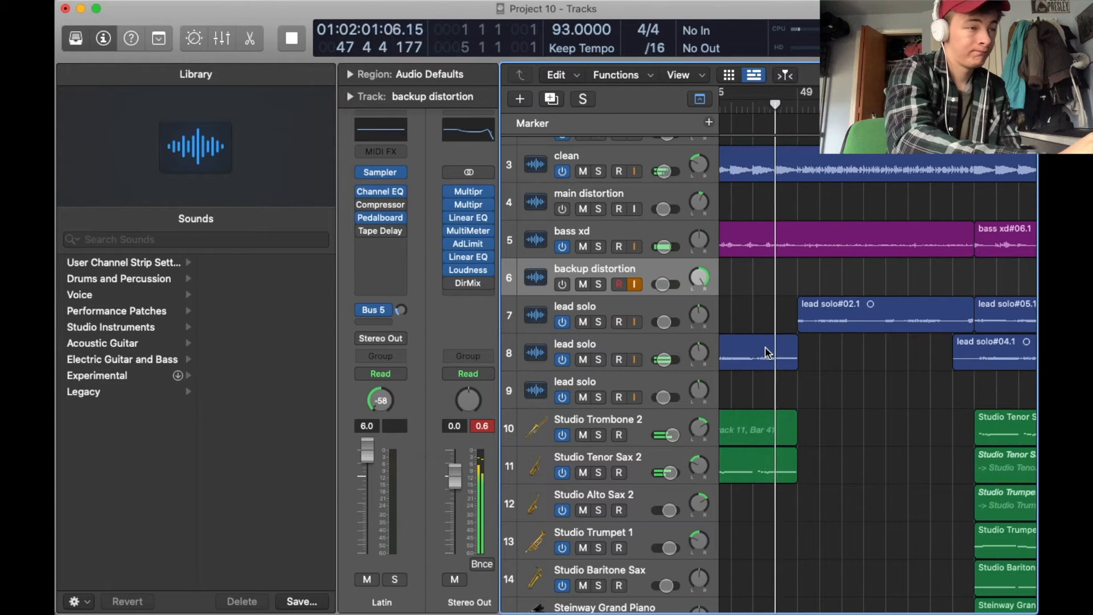
pyautogui.hscroll(2, 768, 352)
pyautogui.scroll(3, 768, 353)
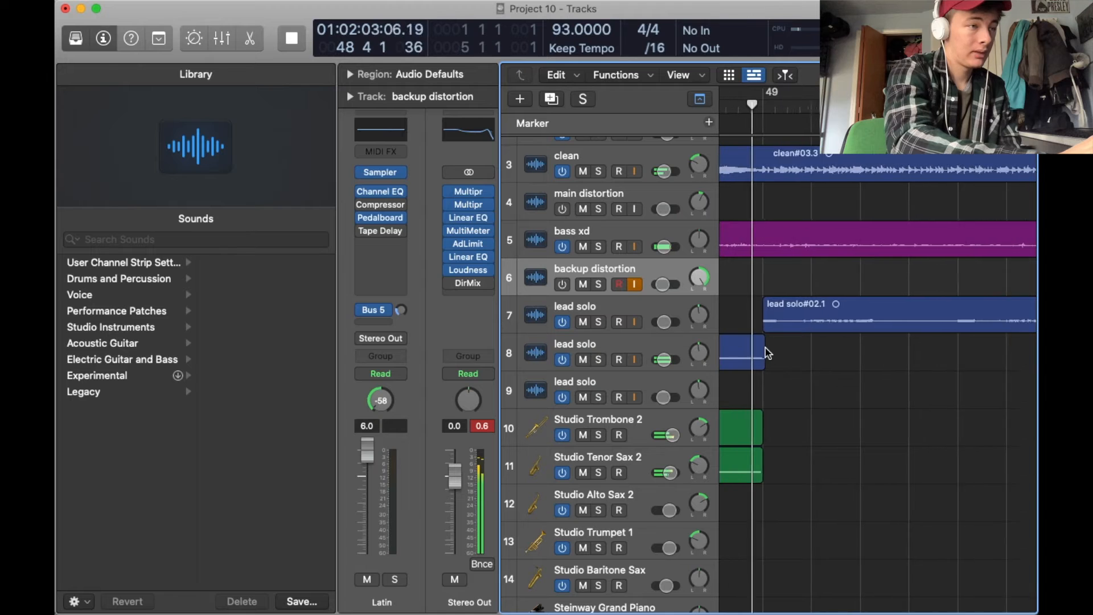
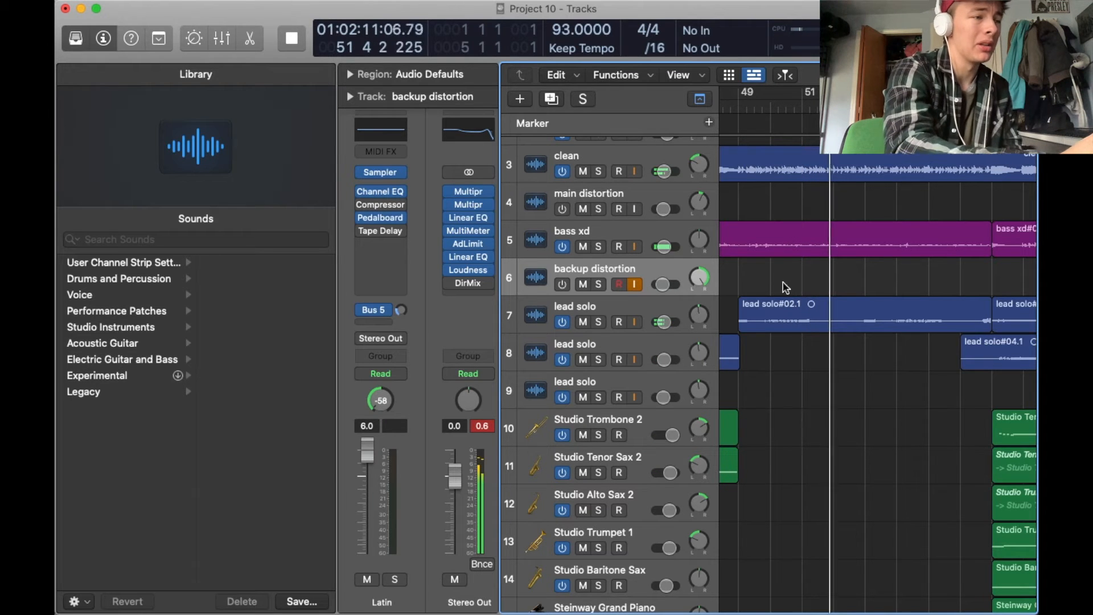
pyautogui.click(599, 322)
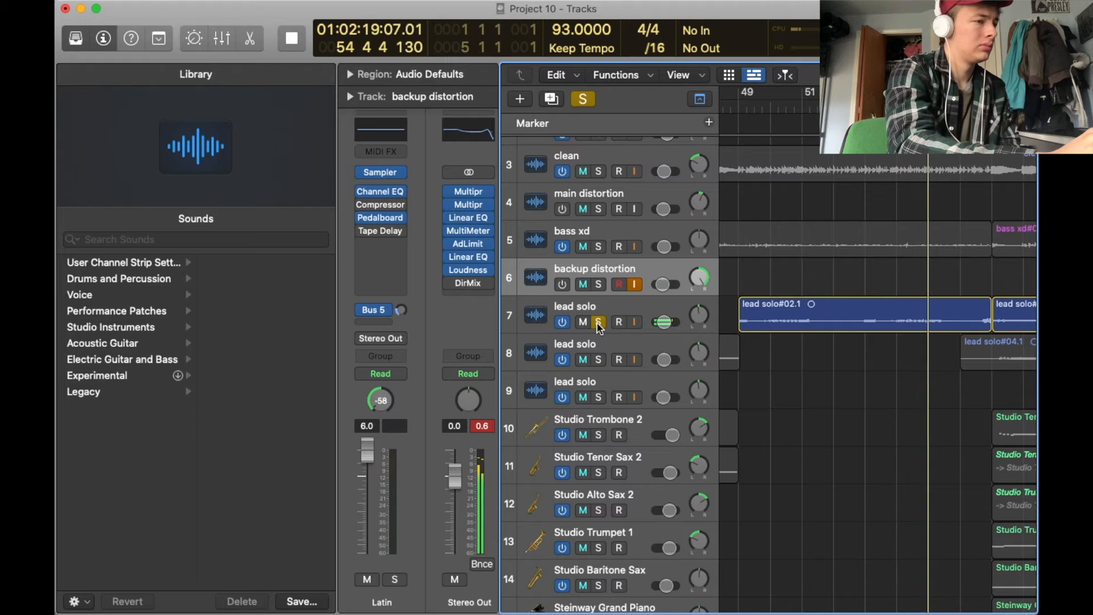
# - Turn off solo on the track 7 lead solo and play through to the sax and brass regions at bar 57
pyautogui.click(598, 322)
pyautogui.hscroll(10, 878, 286)
pyautogui.hscroll(-4, 879, 287)
pyautogui.scroll(-1, 880, 286)
pyautogui.scroll(-6, 882, 292)
pyautogui.scroll(2, 882, 292)
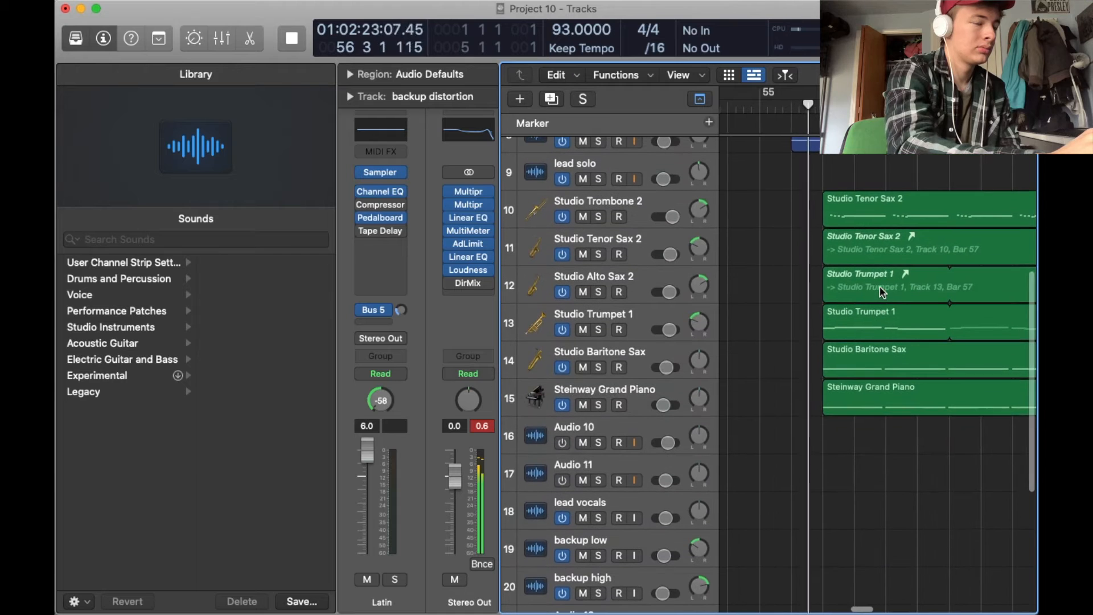
pyautogui.hscroll(3, 882, 291)
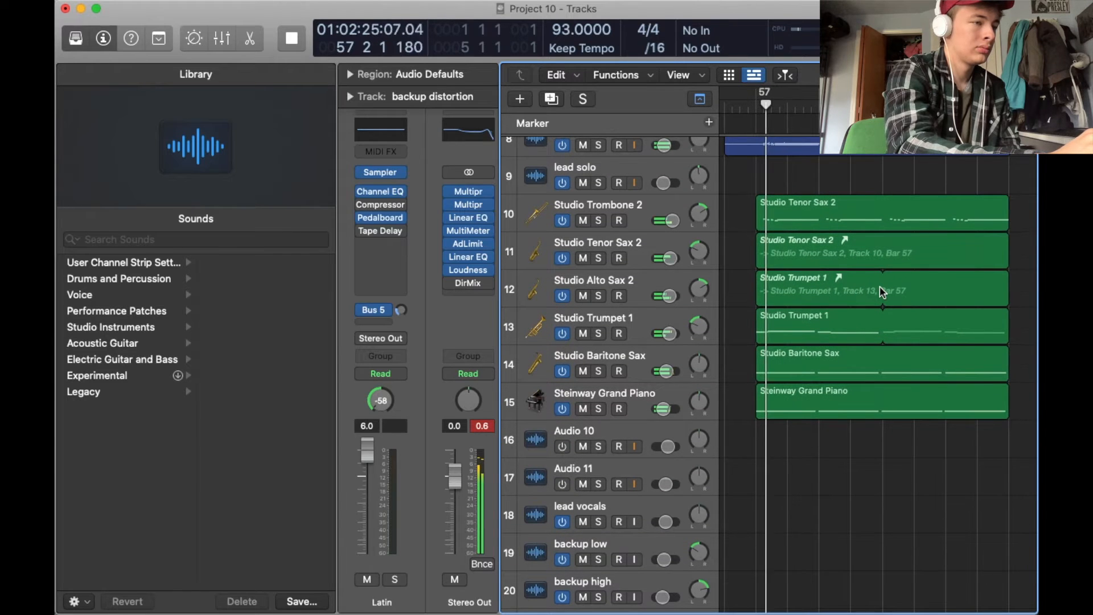
pyautogui.scroll(1, 883, 292)
pyautogui.scroll(2, 882, 292)
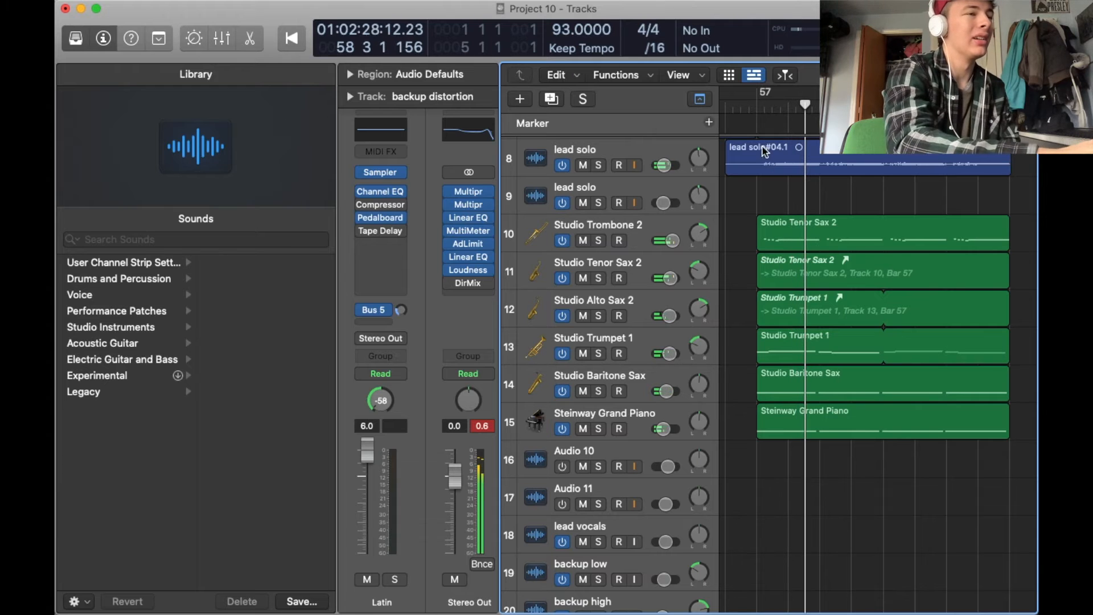
pyautogui.press('space')
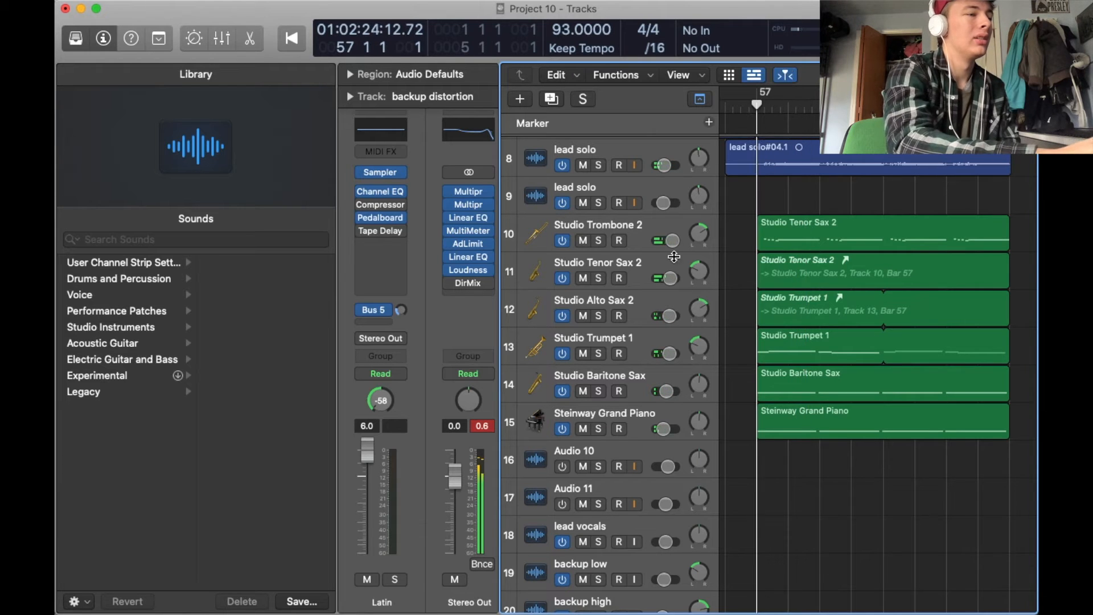
# - Audition the Studio Trumpet 1, Baritone Sax, Alto Sax 2 and Tenor Sax 2 parts in solo from bar 57, and clear all solos
pyautogui.click(599, 390)
pyautogui.click(599, 354)
pyautogui.press('space')
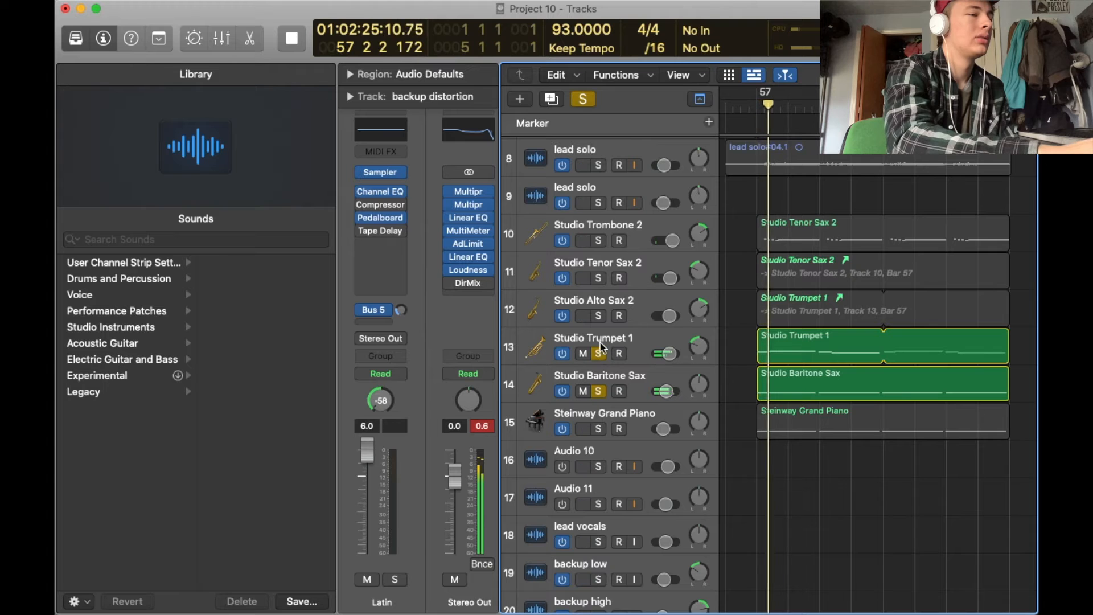
pyautogui.click(599, 315)
pyautogui.click(599, 390)
pyautogui.click(598, 278)
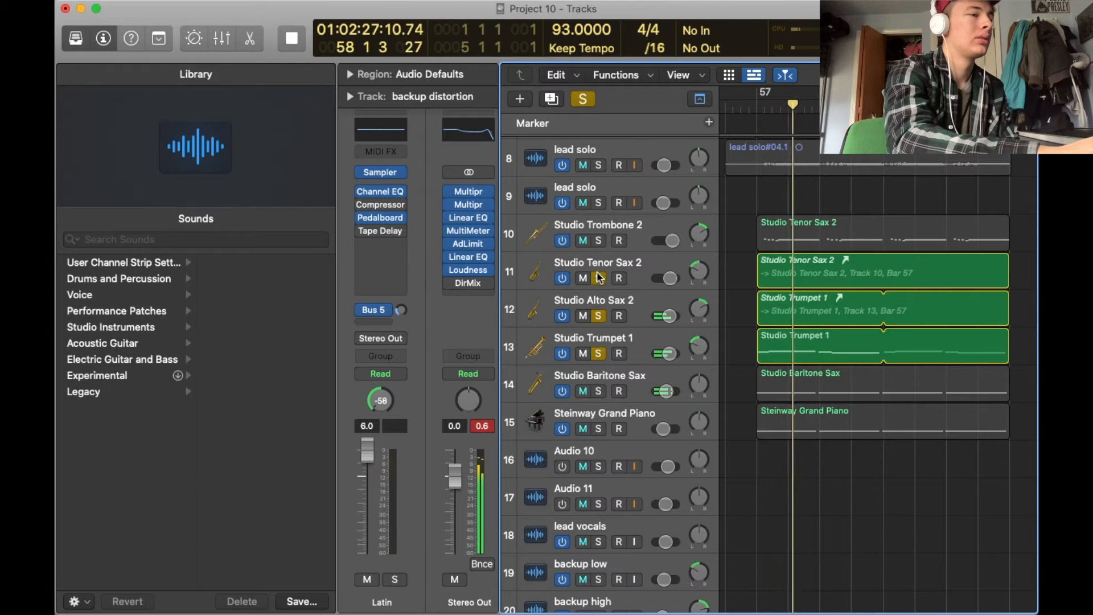
pyautogui.click(598, 278)
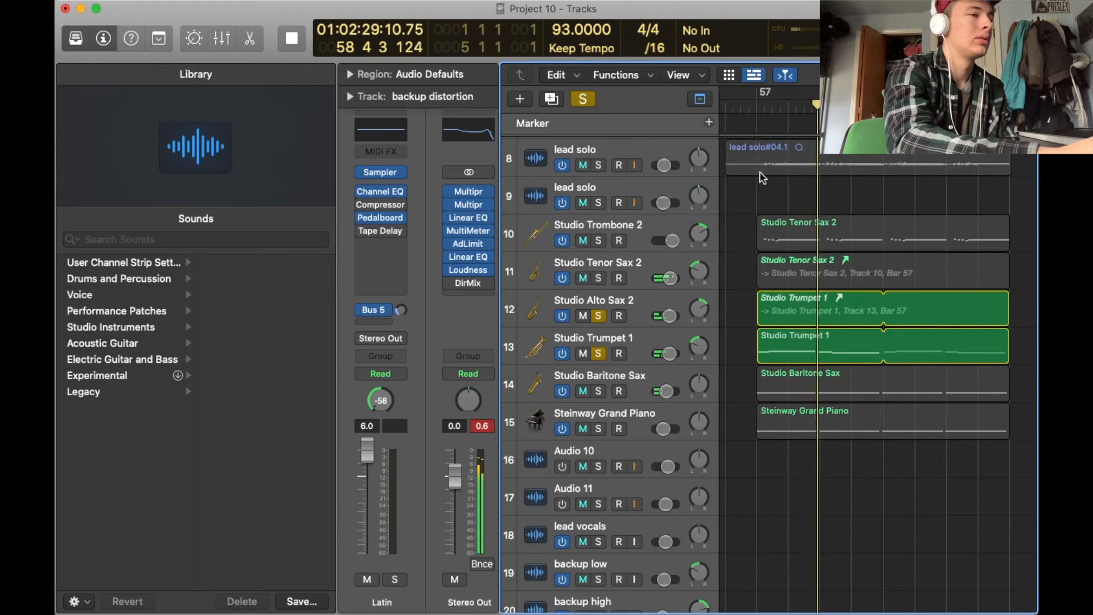
pyautogui.click(587, 102)
# - Listen to the lead solo parts on tracks 7 and 8 soloed together, and clear all solos
pyautogui.hscroll(5, 833, 238)
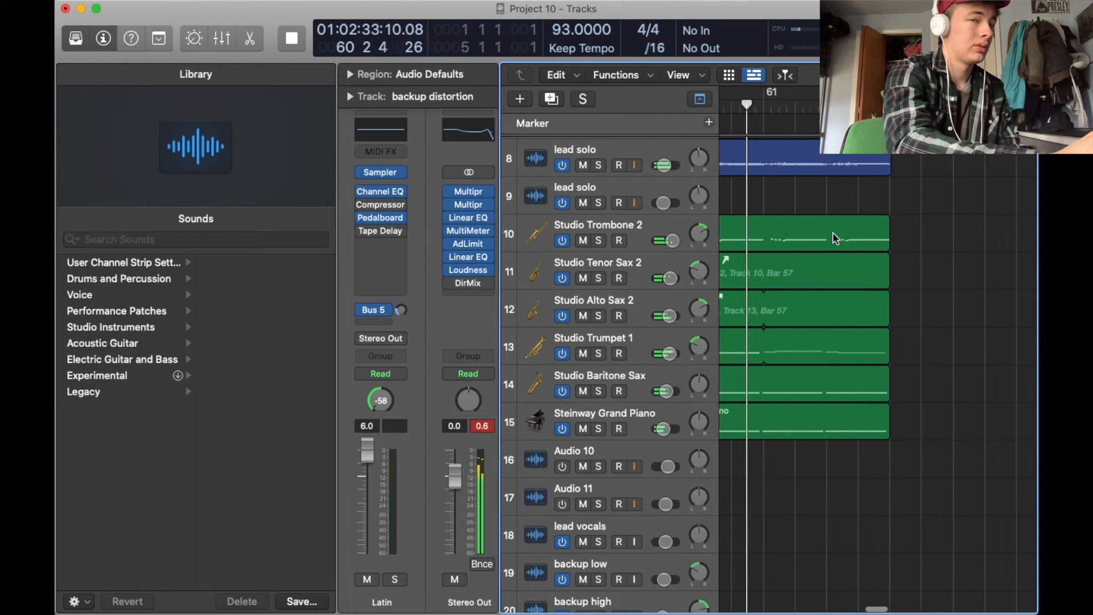
pyautogui.scroll(5, 833, 238)
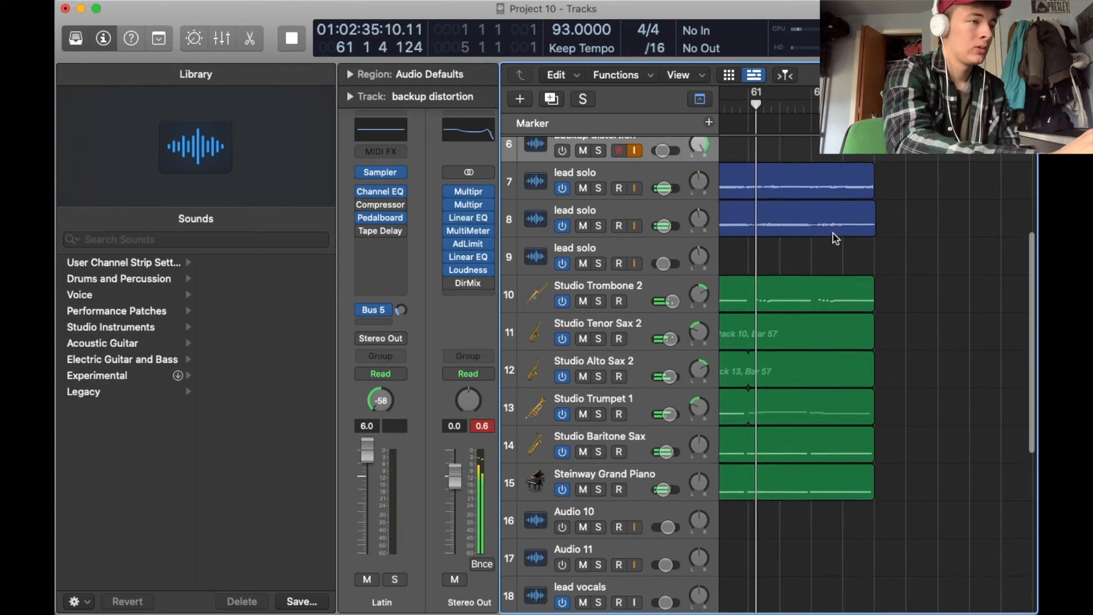
pyautogui.click(599, 248)
pyautogui.click(599, 211)
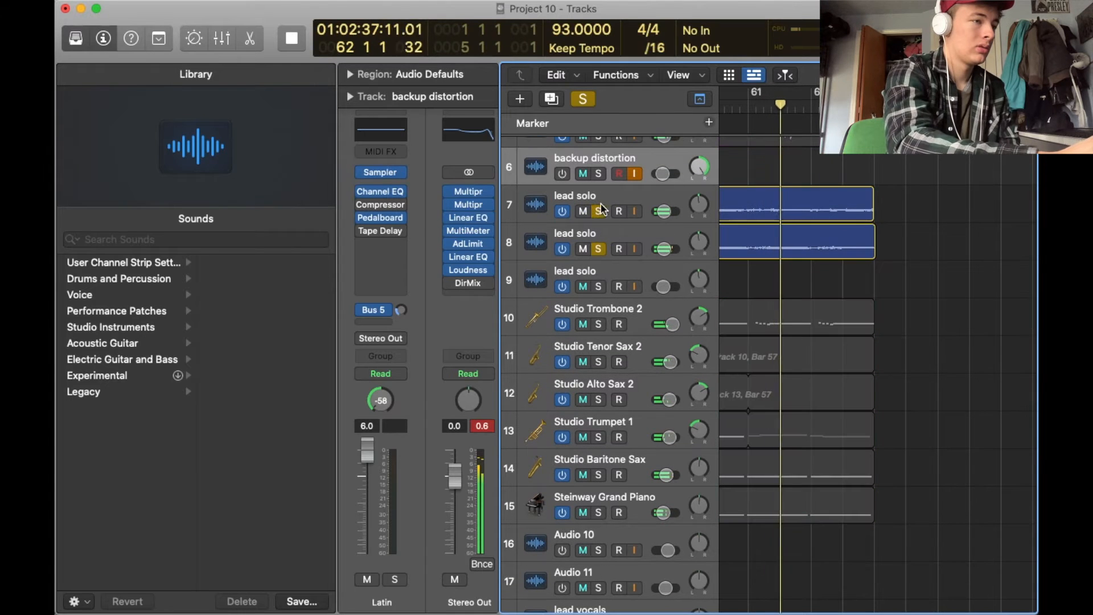
pyautogui.hscroll(-4, 780, 225)
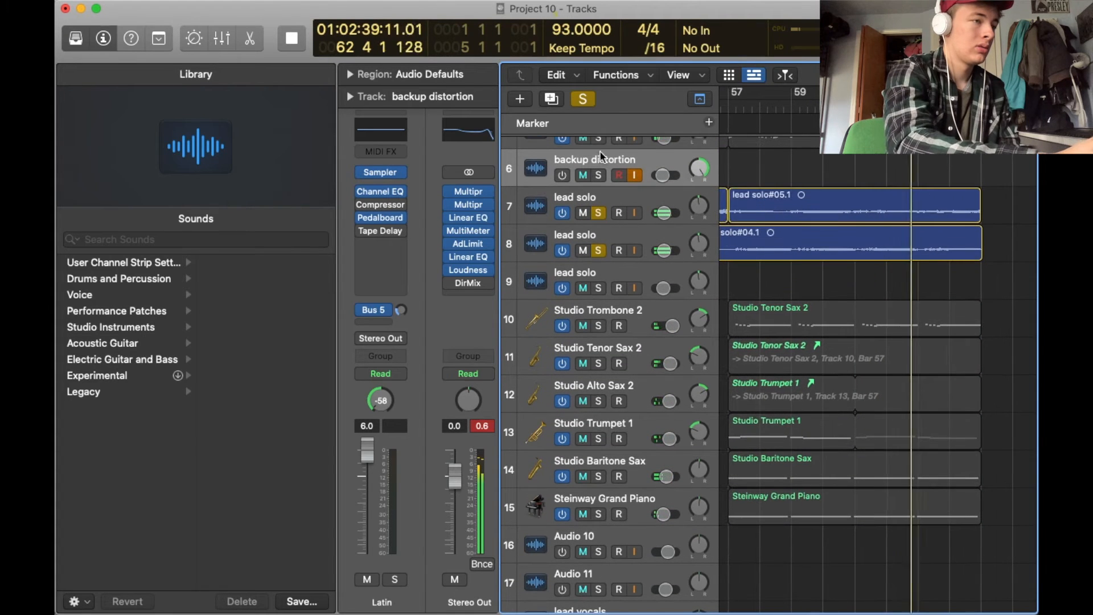
pyautogui.click(584, 99)
# - Listen to the arrangement from bar 73 and from bar 97, and stop playback
pyautogui.hscroll(4, 905, 212)
pyautogui.scroll(5, 909, 212)
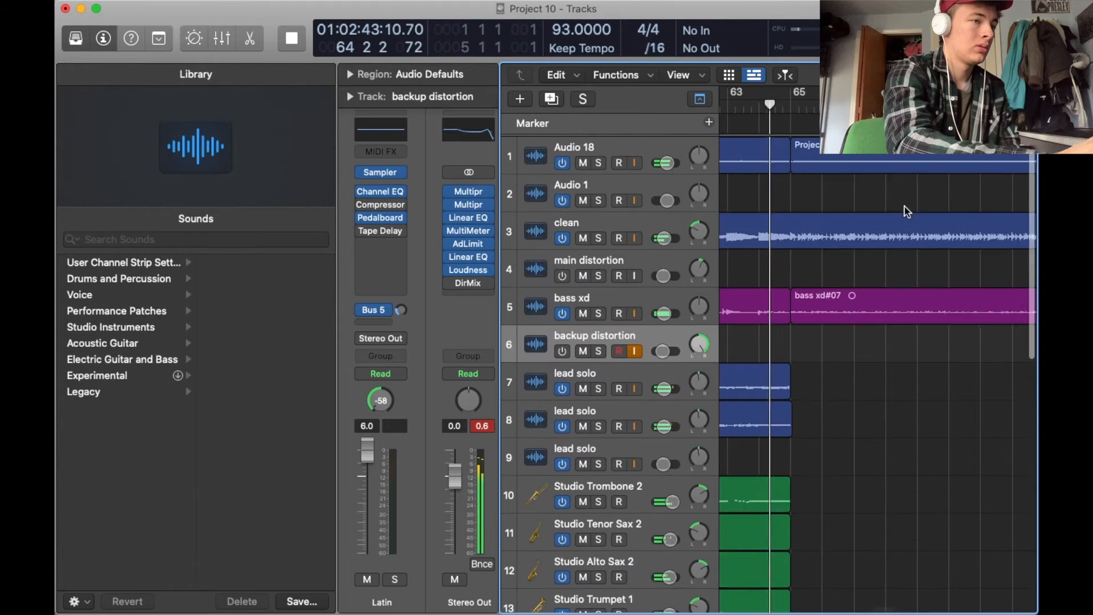
pyautogui.scroll(-3, 908, 212)
pyautogui.hscroll(1, 908, 212)
pyautogui.hscroll(1, 909, 212)
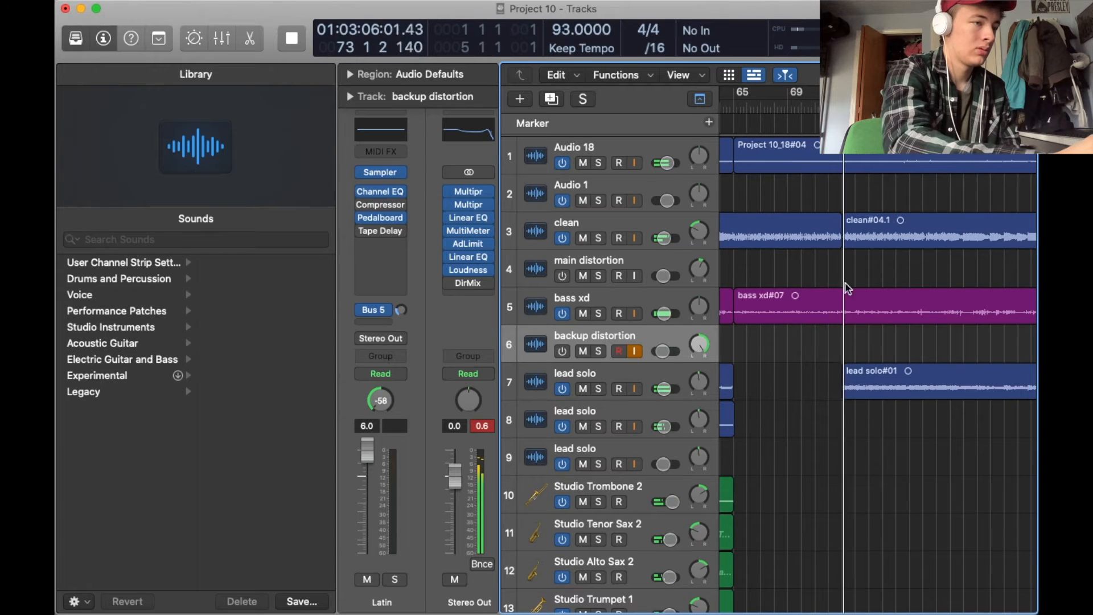
pyautogui.hscroll(10, 878, 375)
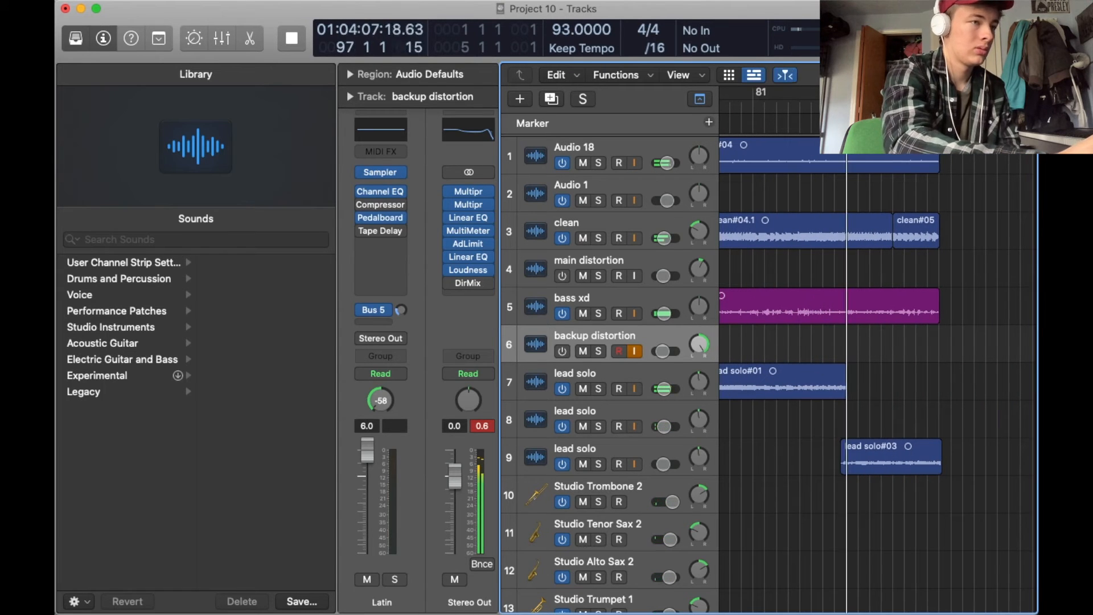
pyautogui.hscroll(-6, 809, 322)
pyautogui.press('space')
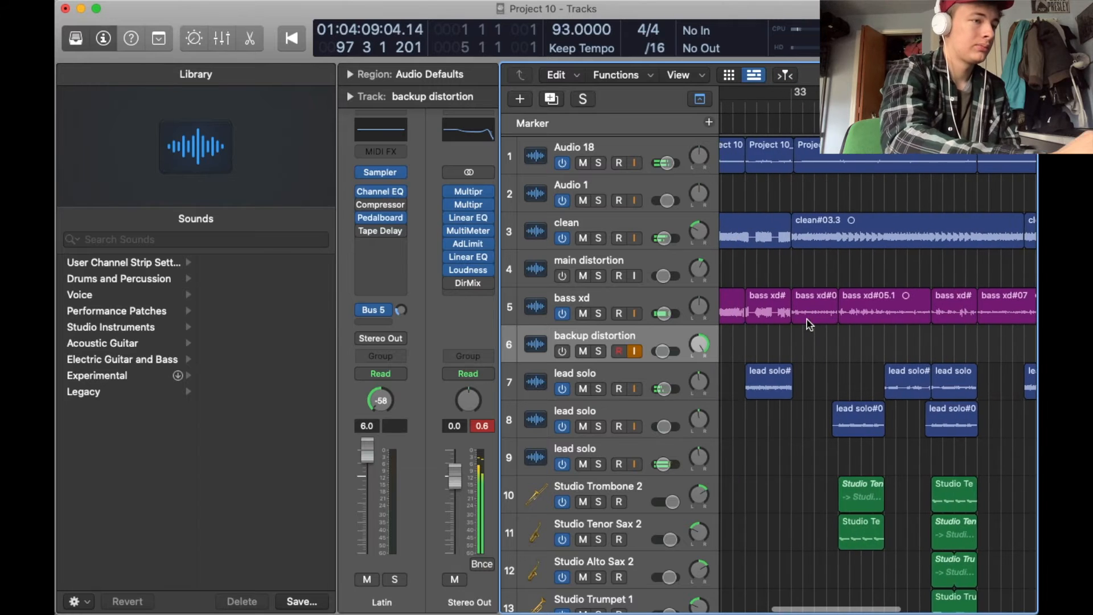
# - Close Project 10 and save its changes
pyautogui.scroll(-10, 810, 324)
pyautogui.scroll(3, 810, 325)
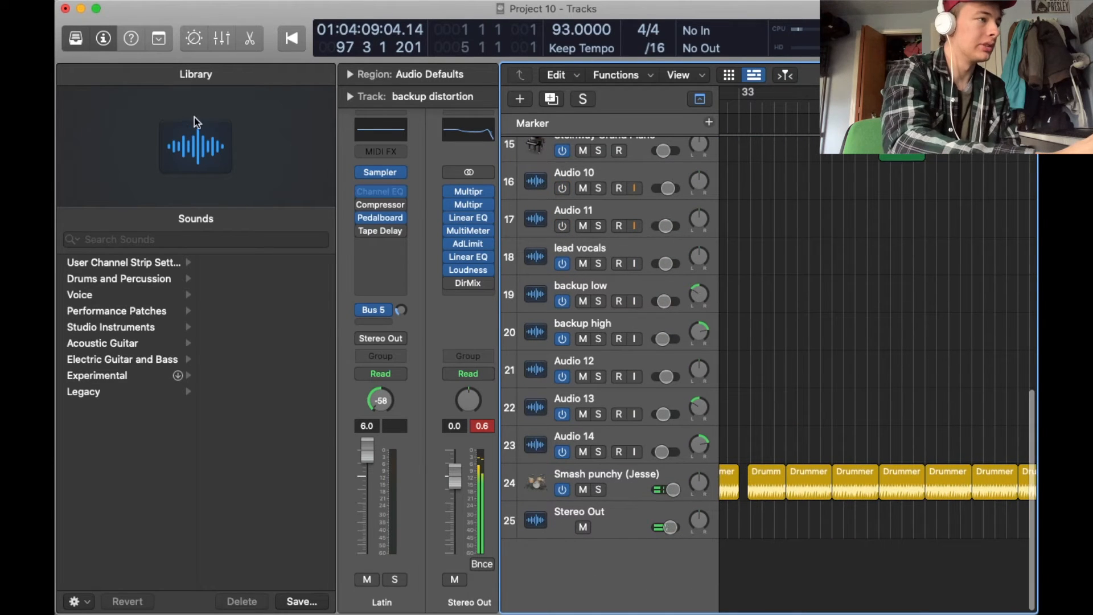
pyautogui.click(65, 8)
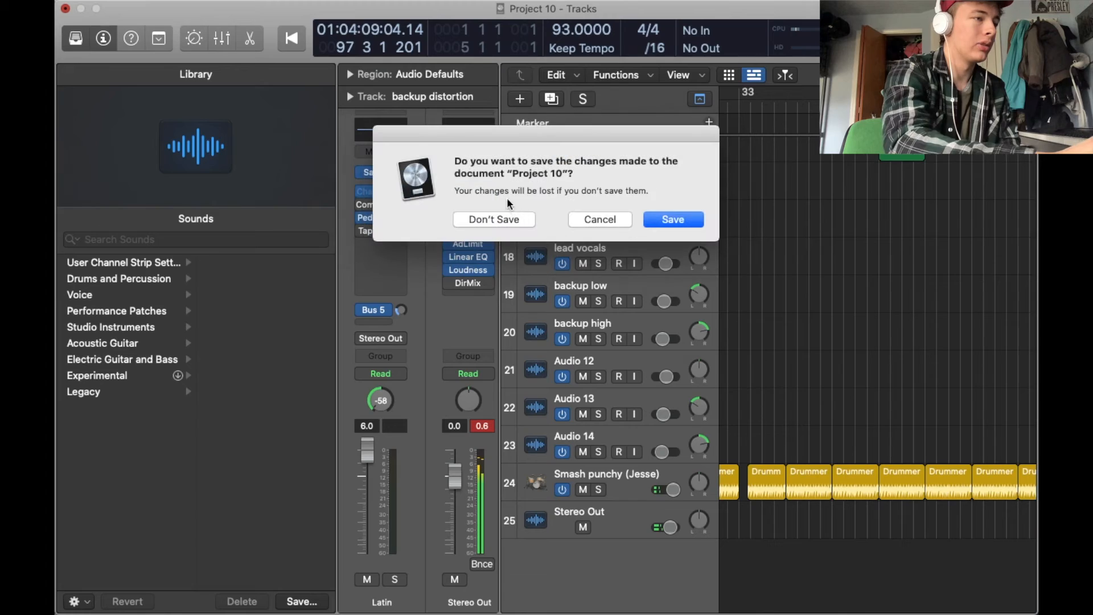
pyautogui.click(669, 222)
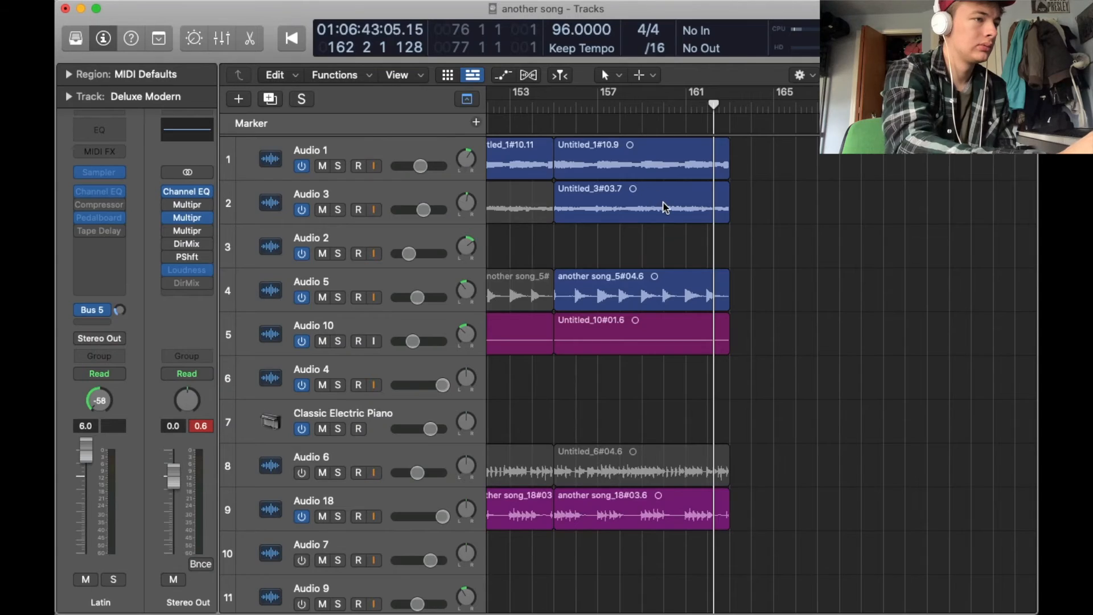
# - Look over the full arrangement and track list of the another song project
pyautogui.hscroll(-20, 665, 208)
pyautogui.scroll(-10, 665, 208)
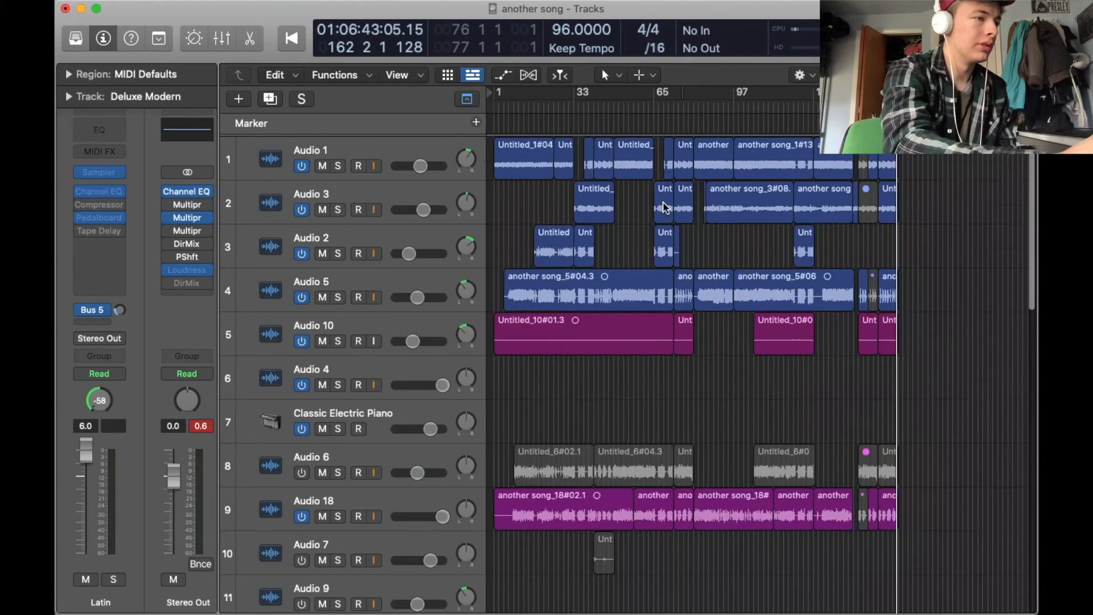
pyautogui.scroll(-15, 665, 207)
pyautogui.scroll(15, 665, 207)
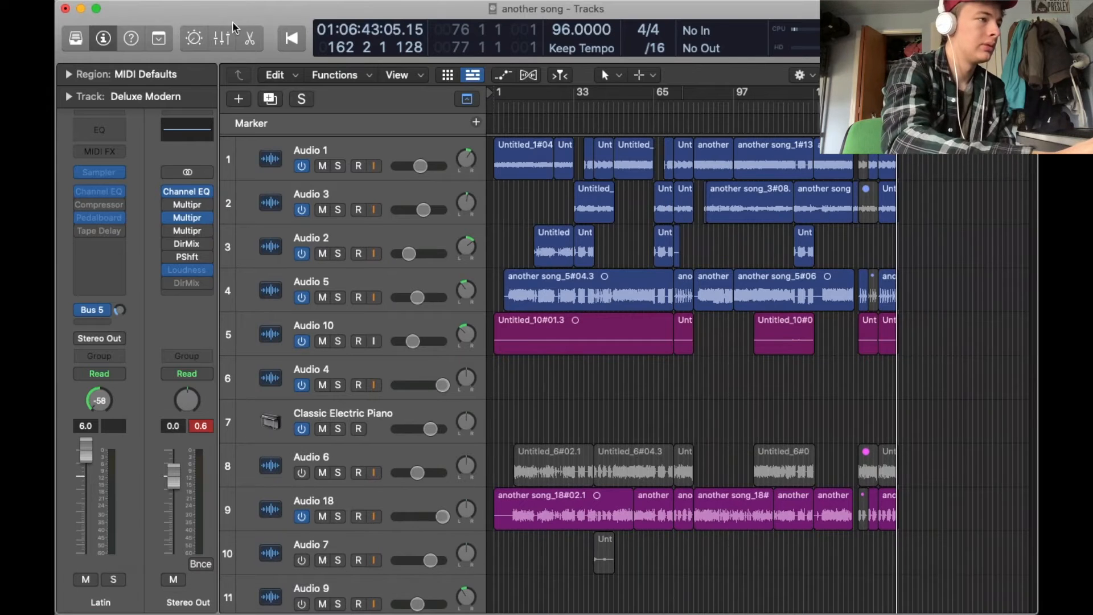
# - View the another song 2 project and switch back to the another song window
pyautogui.moveTo(231, 19); pyautogui.dragTo(917, 15)
pyautogui.click(194, 362)
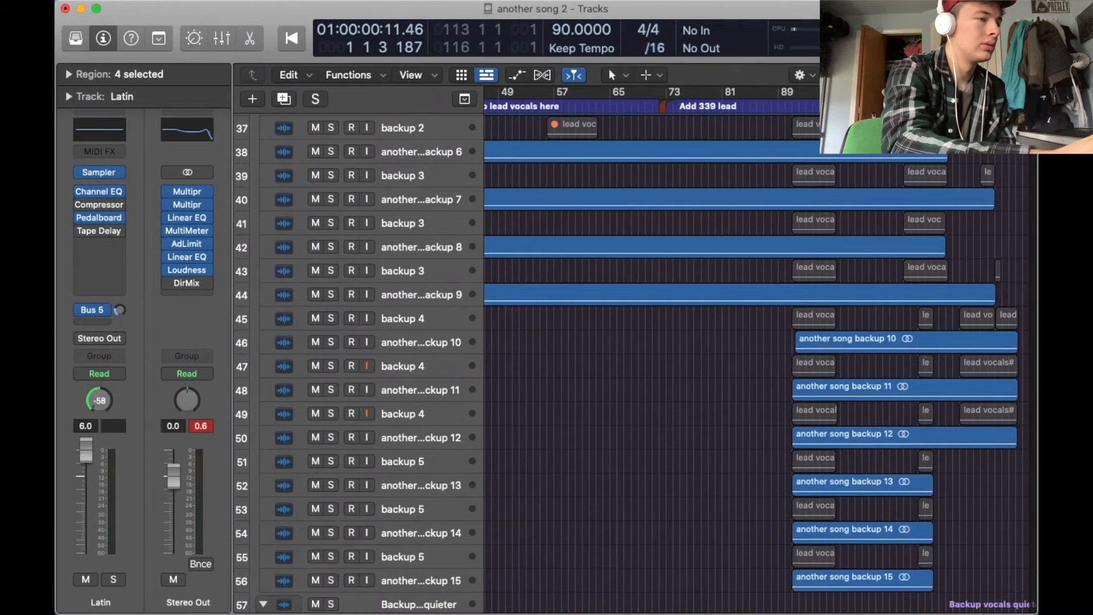
pyautogui.scroll(10, 698, 276)
pyautogui.hscroll(-10, 698, 276)
pyautogui.click(530, 190)
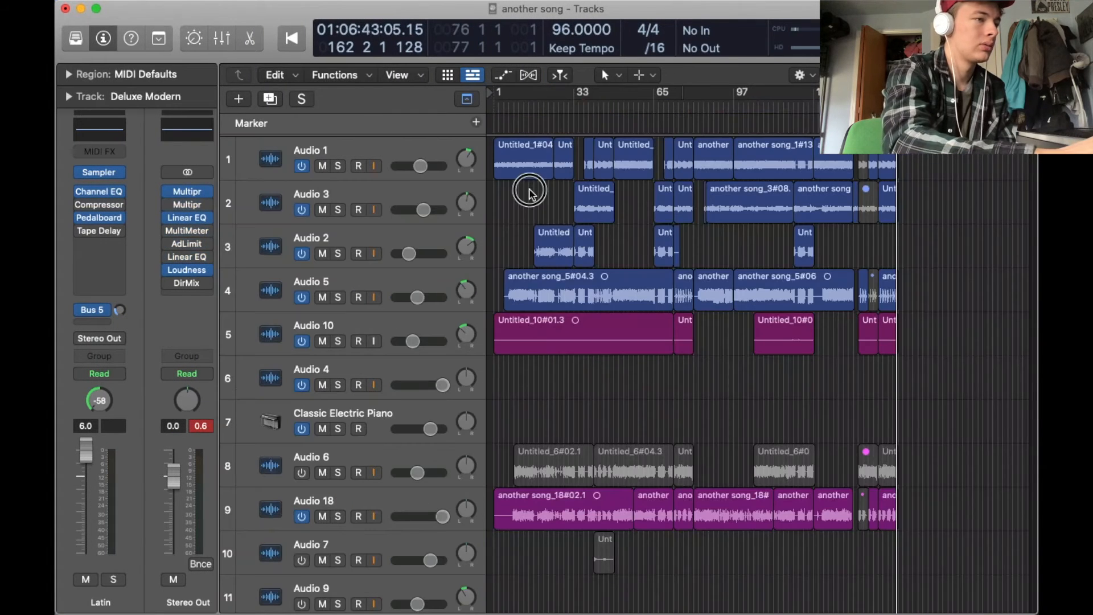
# - Play another song from the beginning and follow its opening regions
pyautogui.press('Return')
pyautogui.press('space')
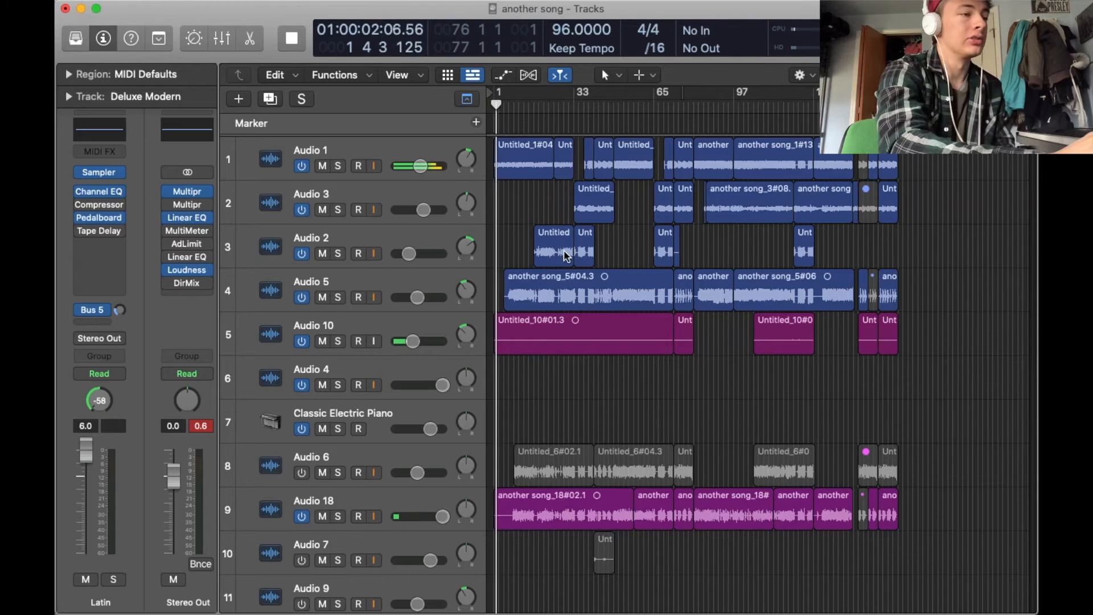
pyautogui.scroll(5, 565, 256)
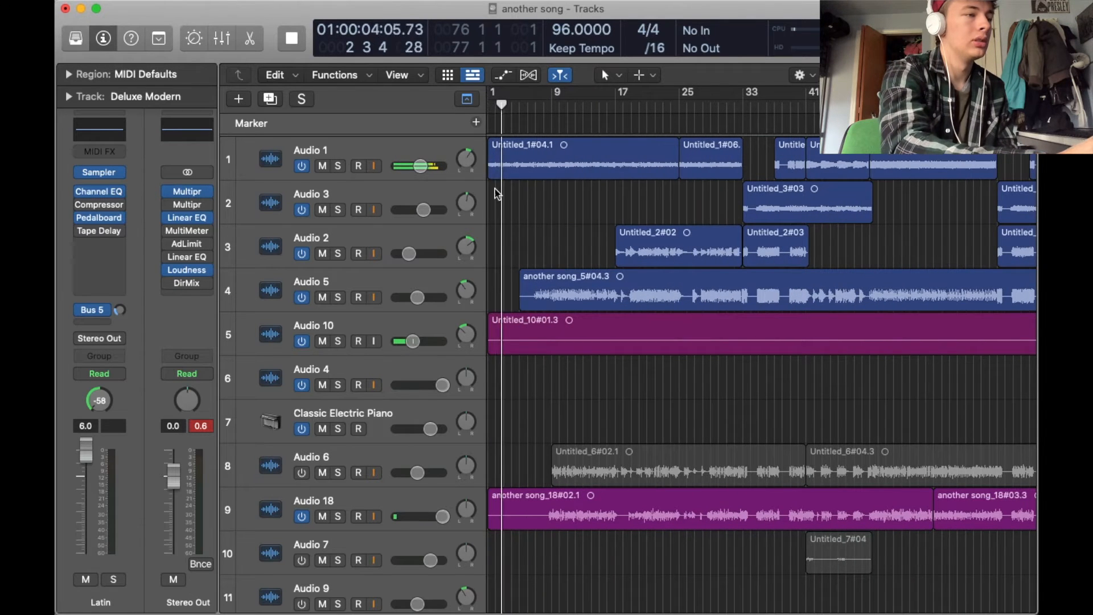
pyautogui.hscroll(-1, 581, 248)
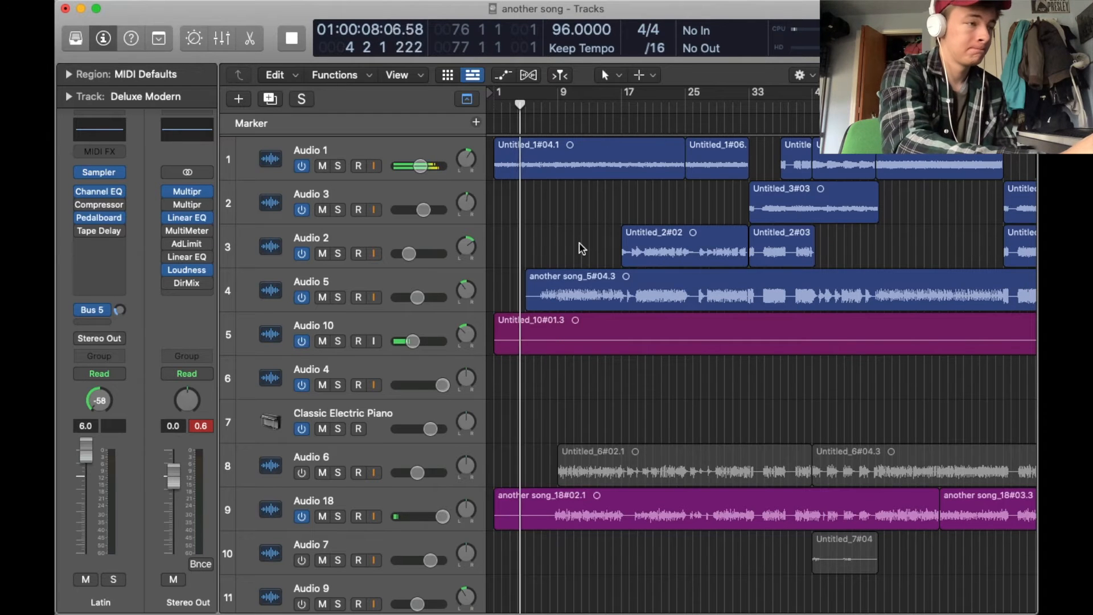
pyautogui.scroll(3, 537, 231)
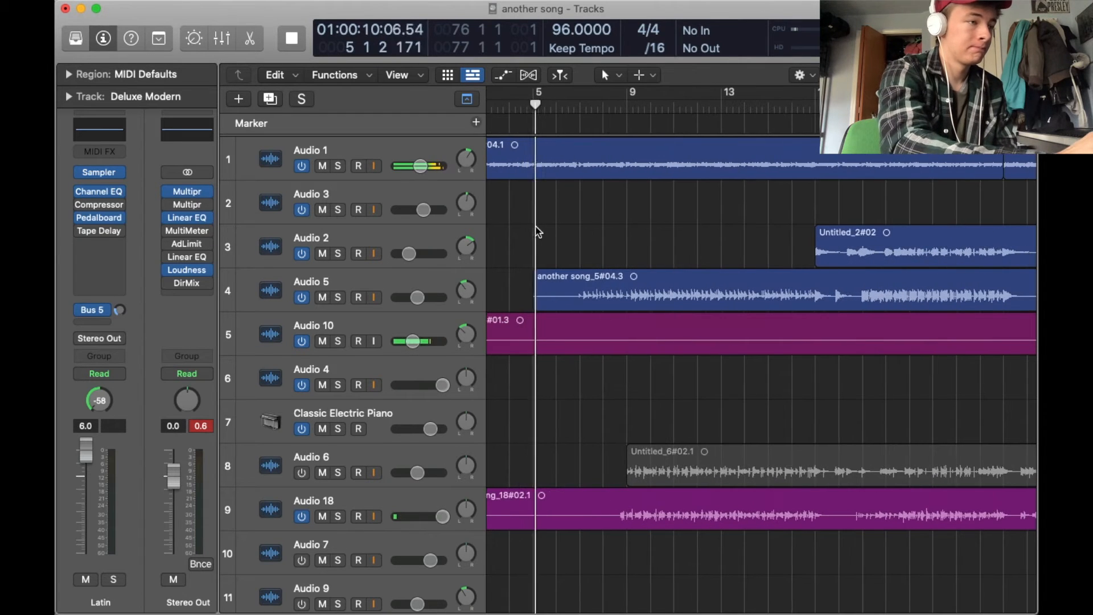
# - Examine the piano, Sum 18 backup and Drummer tracks while the song plays through bars 5 to 13
pyautogui.scroll(-10, 537, 232)
pyautogui.scroll(-2, 538, 231)
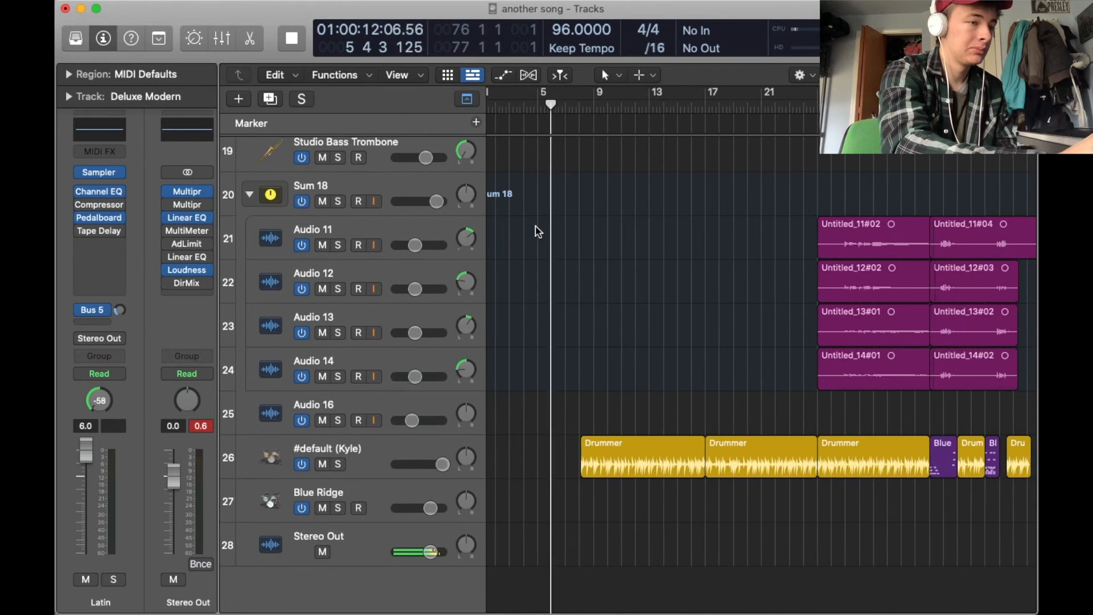
pyautogui.scroll(12, 537, 231)
pyautogui.scroll(-3, 537, 232)
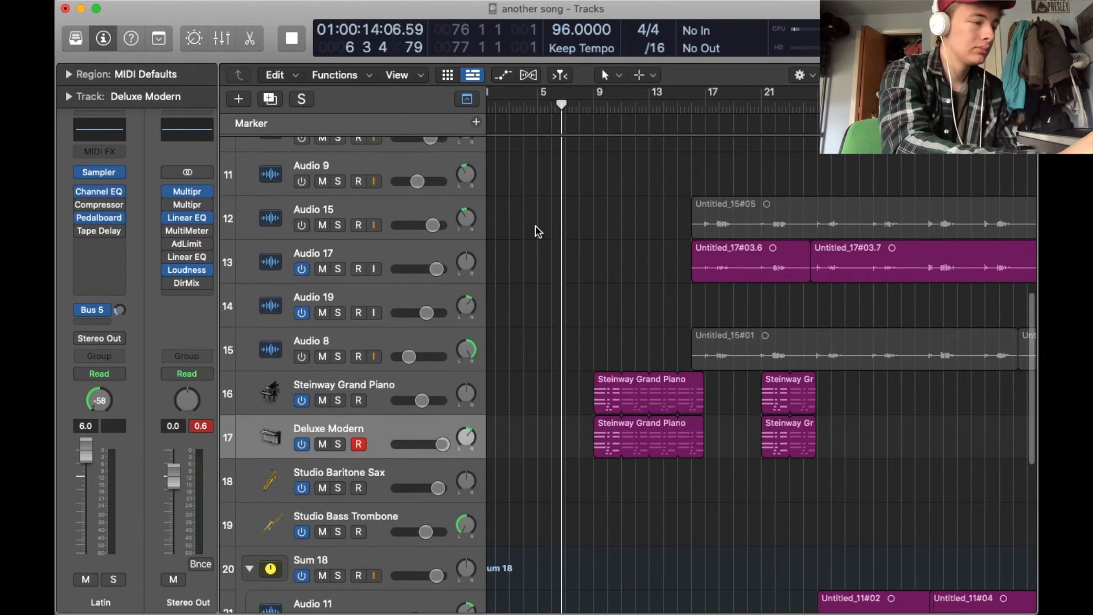
pyautogui.scroll(-4, 538, 231)
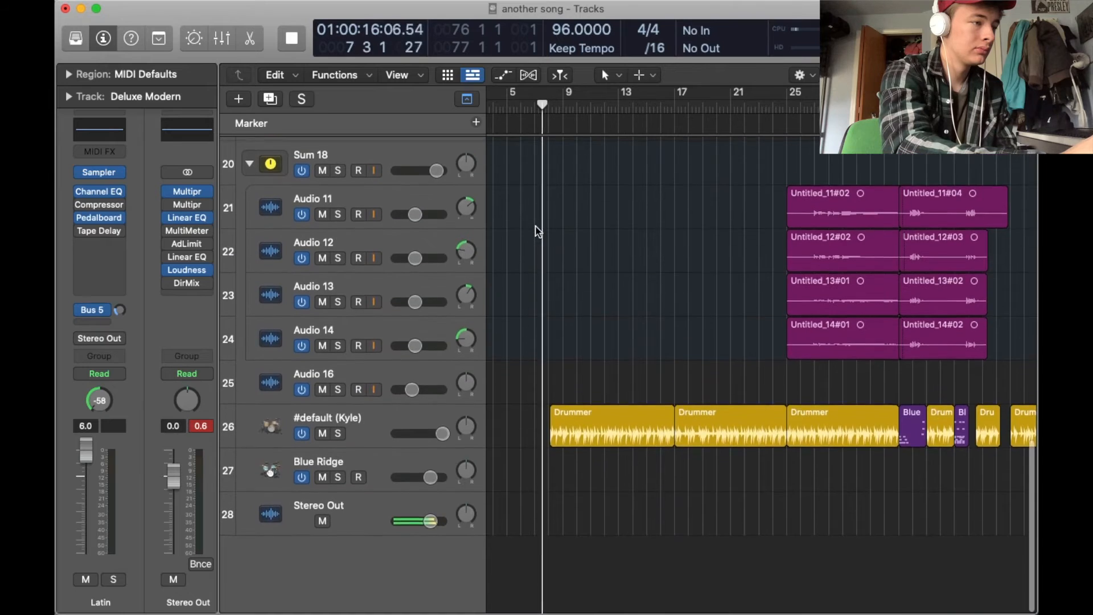
pyautogui.scroll(12, 538, 231)
pyautogui.scroll(-14, 538, 231)
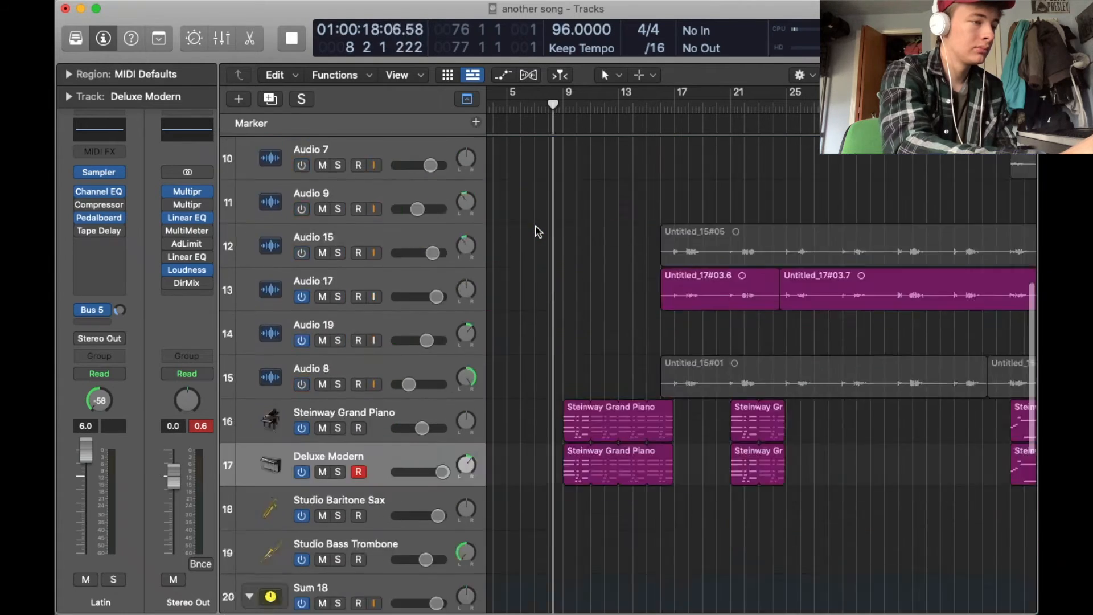
pyautogui.scroll(5, 538, 231)
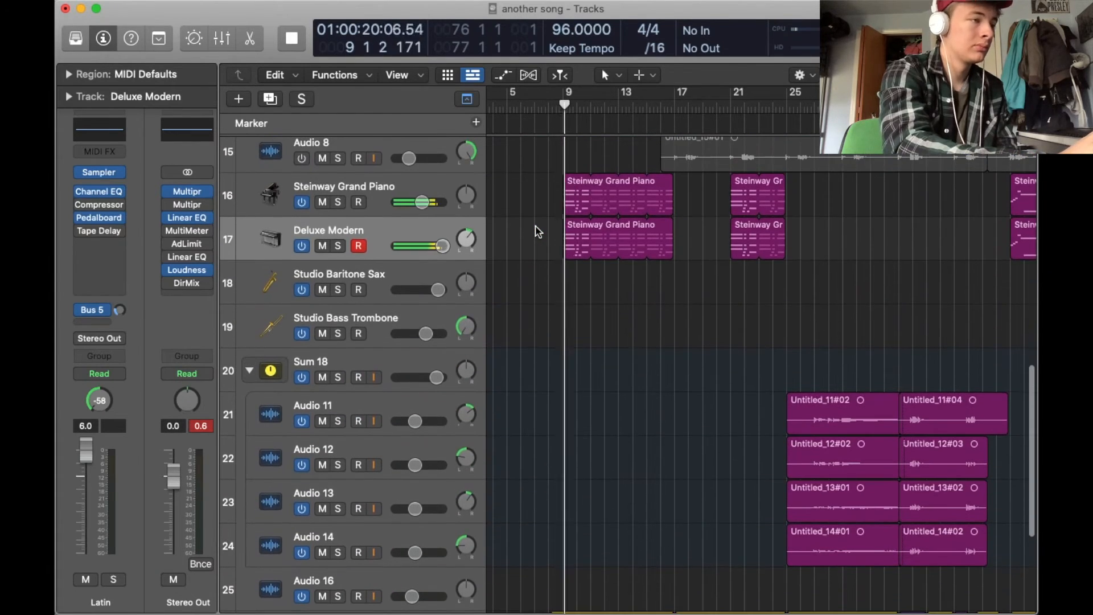
pyautogui.scroll(6, 538, 231)
pyautogui.scroll(-9, 538, 231)
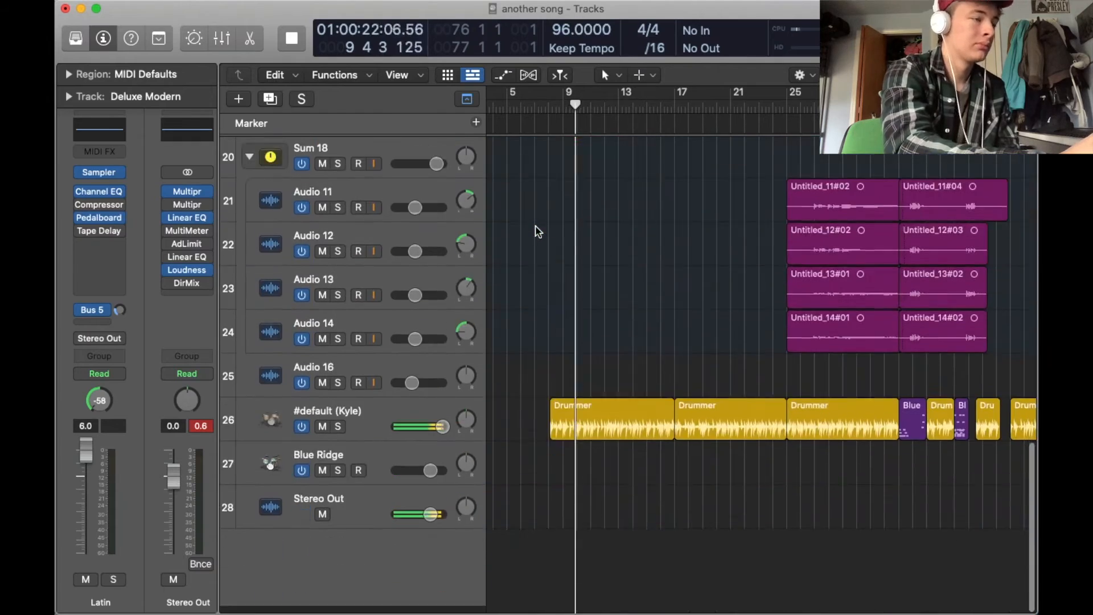
pyautogui.scroll(14, 538, 232)
pyautogui.scroll(-14, 537, 231)
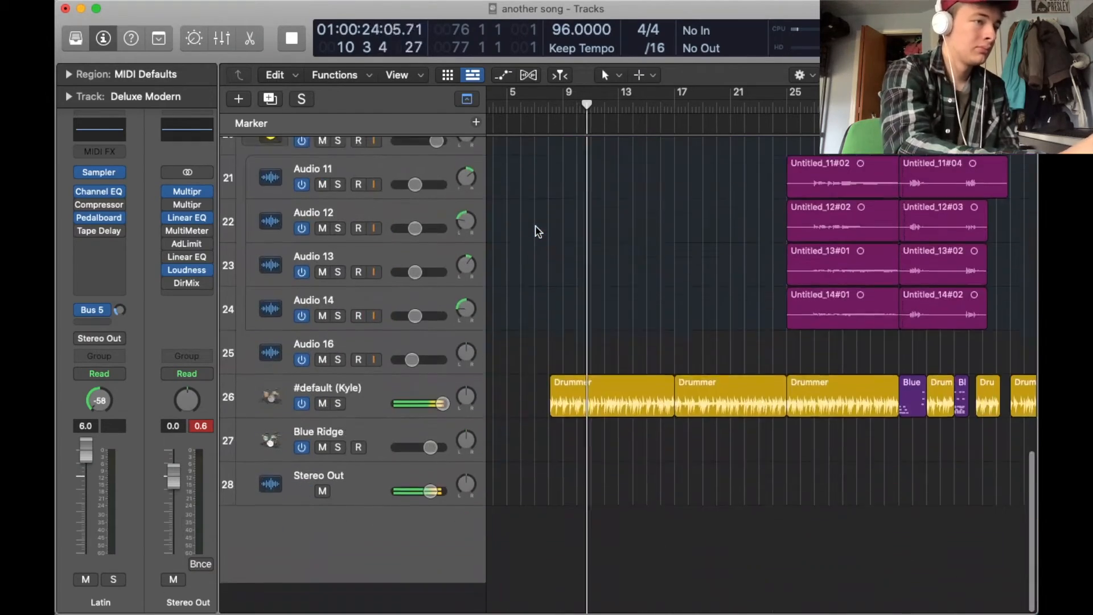
pyautogui.press('super+Left')
pyautogui.press('super+Left')
pyautogui.hscroll(3, 538, 231)
pyautogui.scroll(3, 538, 232)
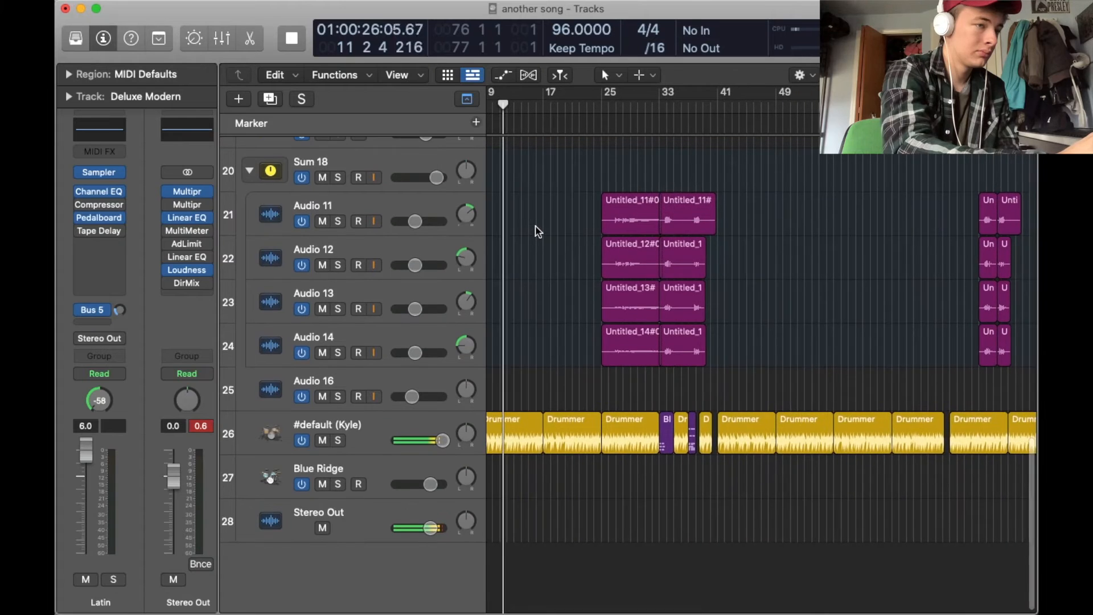
pyautogui.scroll(4, 538, 231)
pyautogui.press('super+Right')
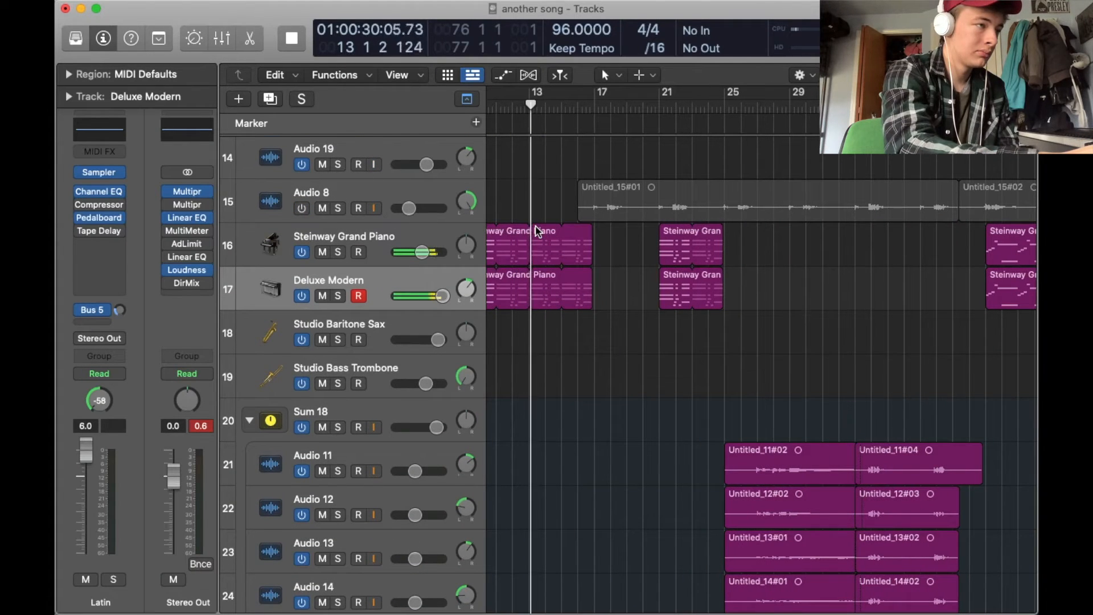
# - Resume playback from bar 13 and examine the audio tracks at the start of the track list
pyautogui.scroll(12, 537, 227)
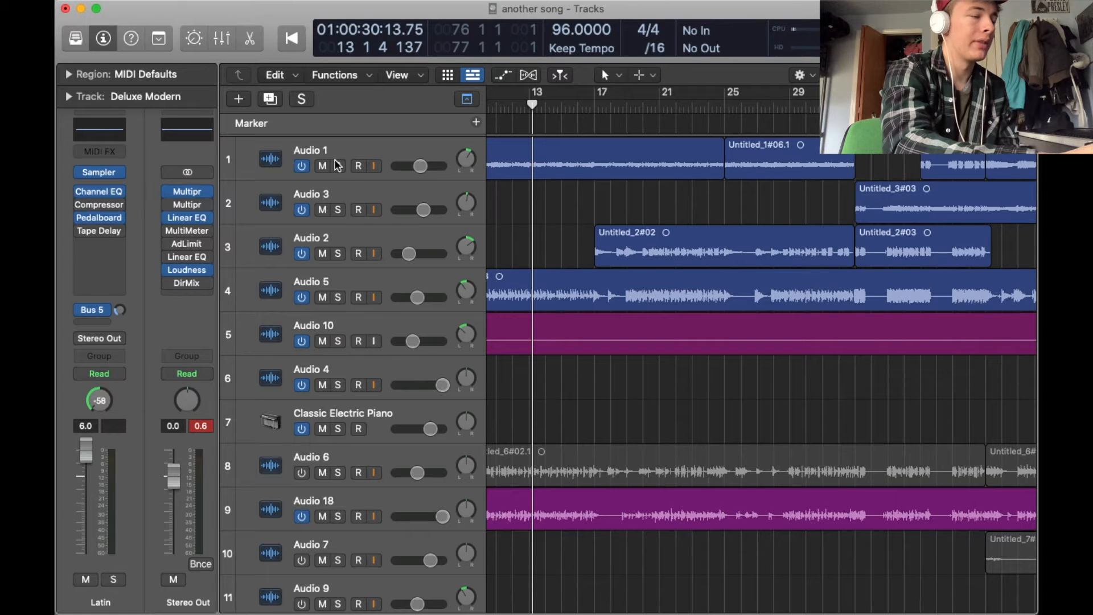
pyautogui.press('super+Right')
pyautogui.press('super+Right')
pyautogui.press('super+Right')
pyautogui.press('super+Right')
pyautogui.press('super+Right')
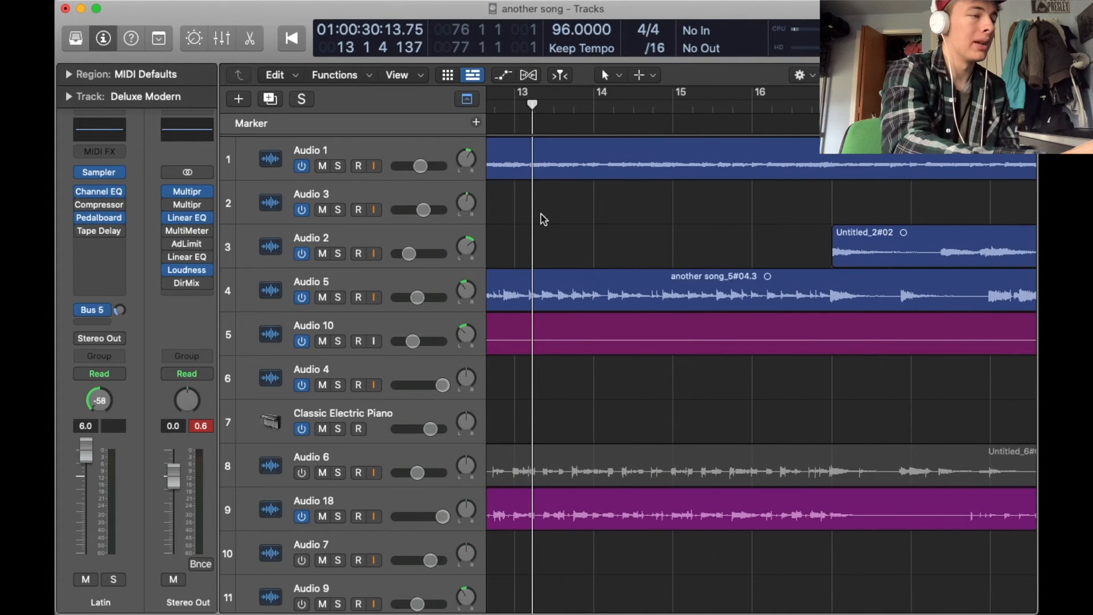
pyautogui.press('space')
pyautogui.press('super+Left')
pyautogui.press('super+Left')
pyautogui.press('super+Left')
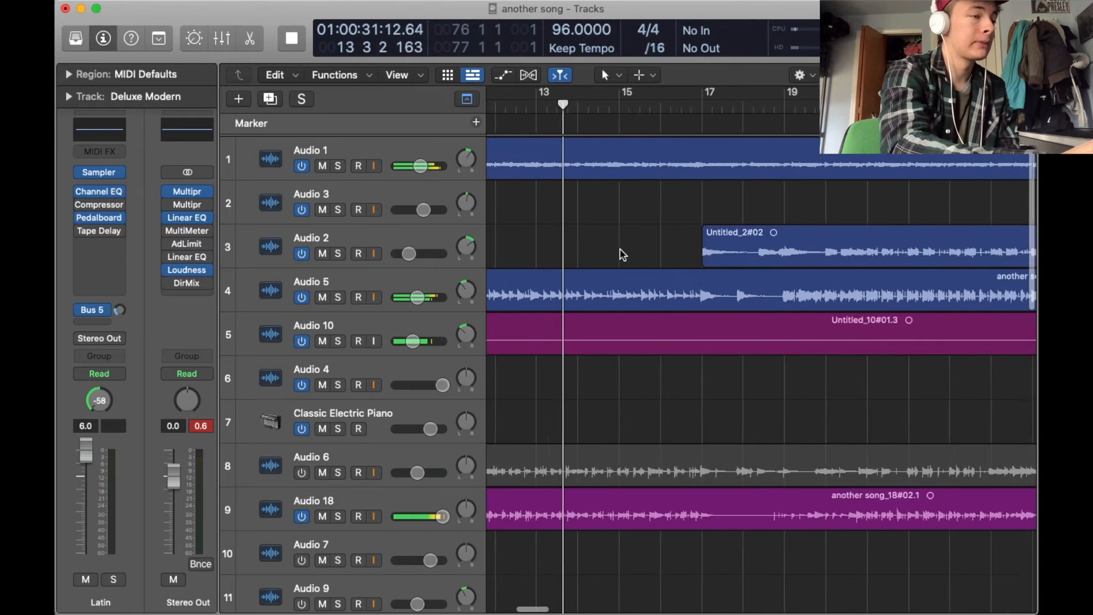
pyautogui.scroll(-7, 607, 392)
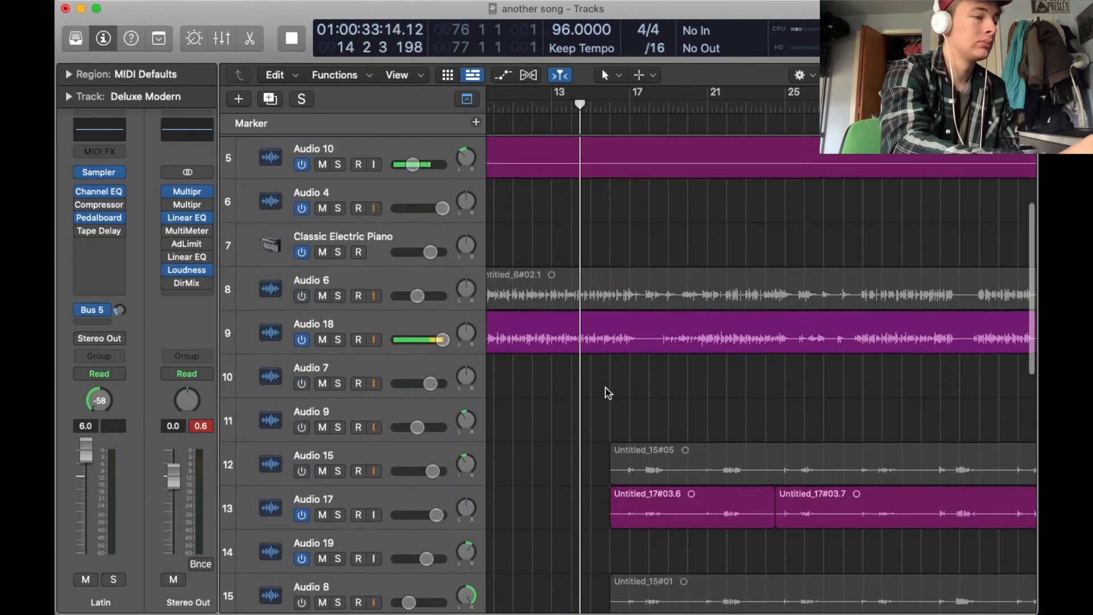
# - Play the Steinway Grand Piano and Deluxe Modern tracks soloed from bar 15, and clear the solos
pyautogui.scroll(-5, 607, 392)
pyautogui.press('space')
pyautogui.click(337, 261)
pyautogui.click(338, 304)
pyautogui.click(589, 104)
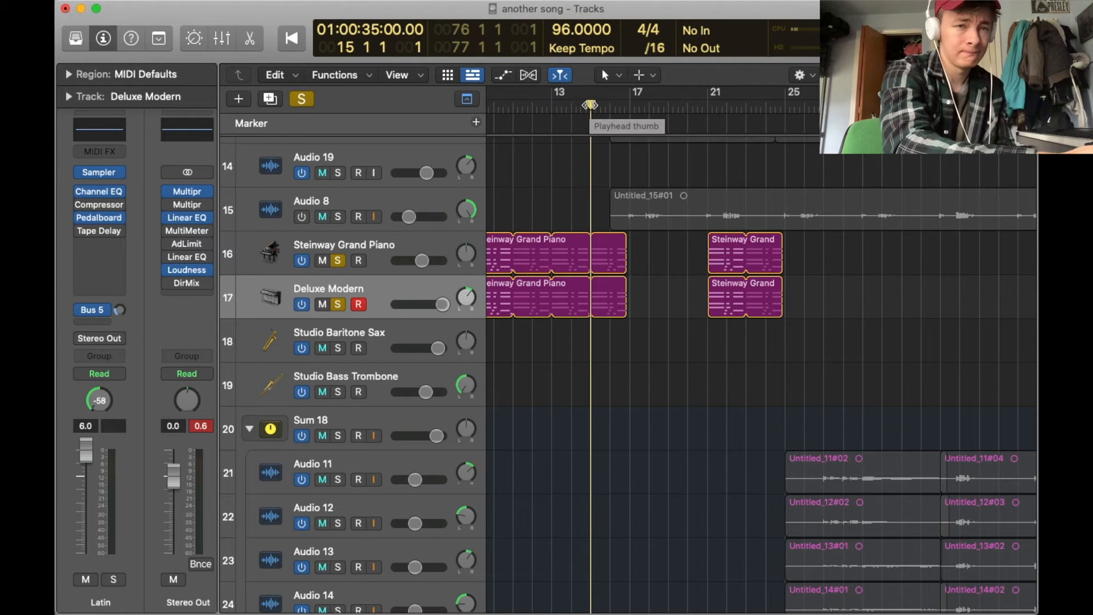
pyautogui.press('space')
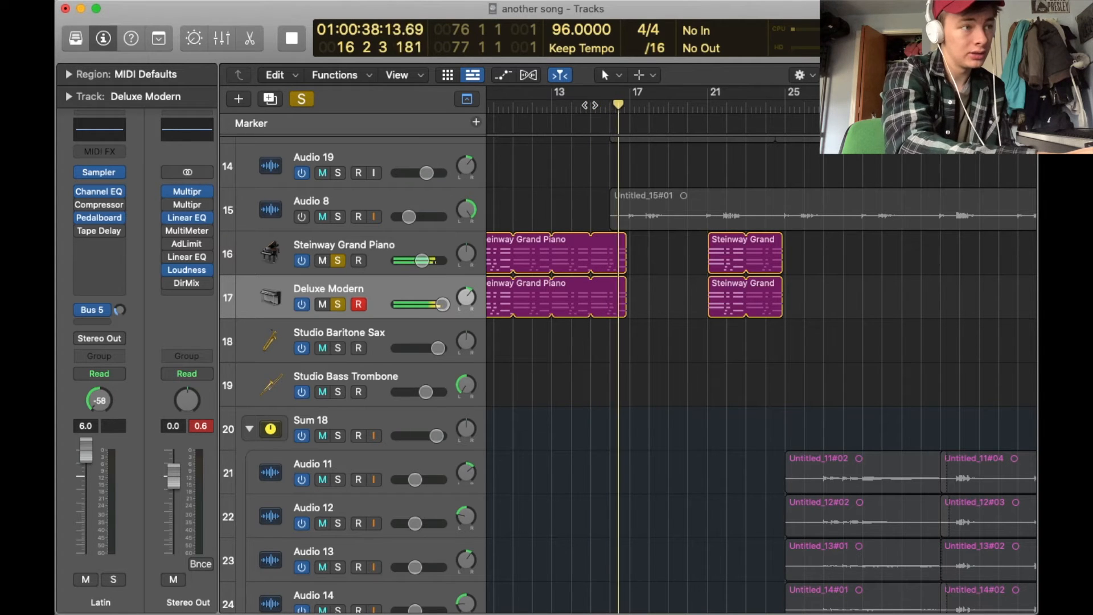
pyautogui.click(301, 98)
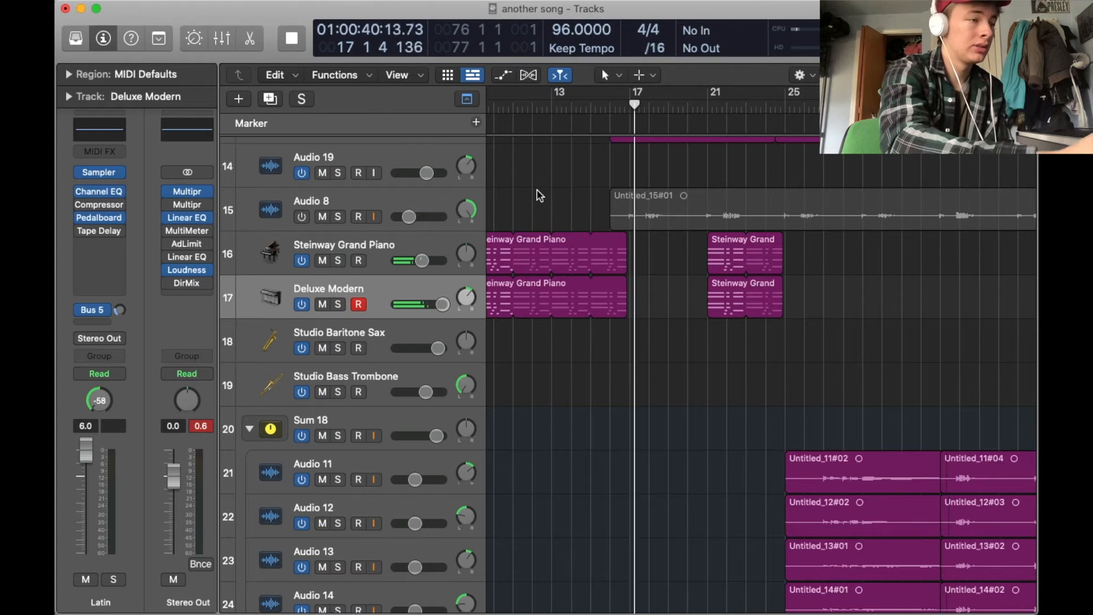
# - Follow the full mix from bar 17 to 22 across the audio, piano, Sum 18 and Drummer tracks
pyautogui.hscroll(2, 551, 231)
pyautogui.scroll(2, 551, 231)
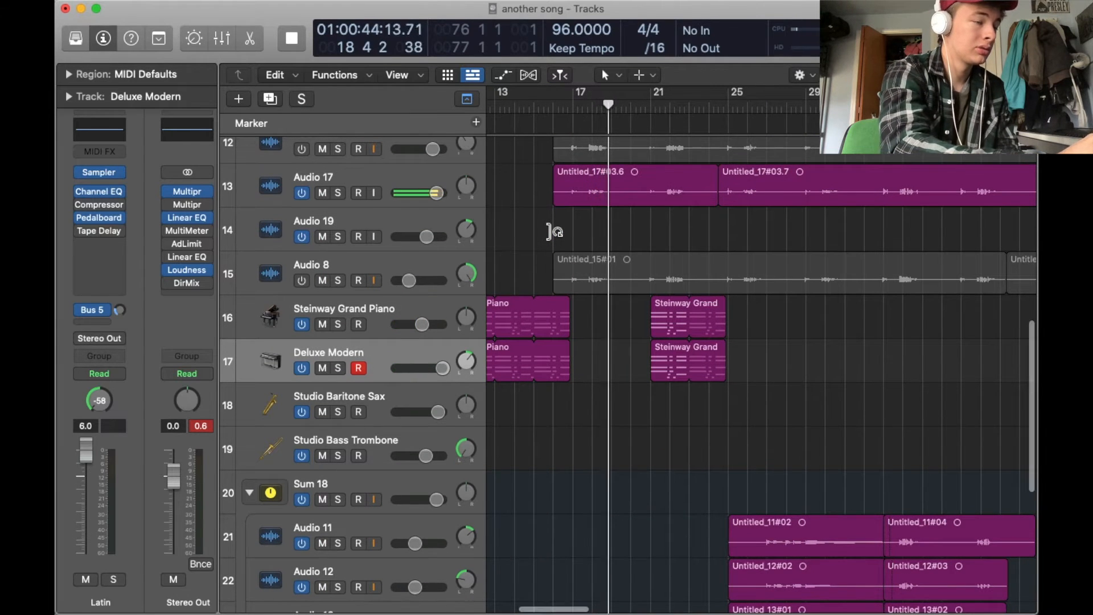
pyautogui.hscroll(2, 551, 232)
pyautogui.scroll(6, 552, 232)
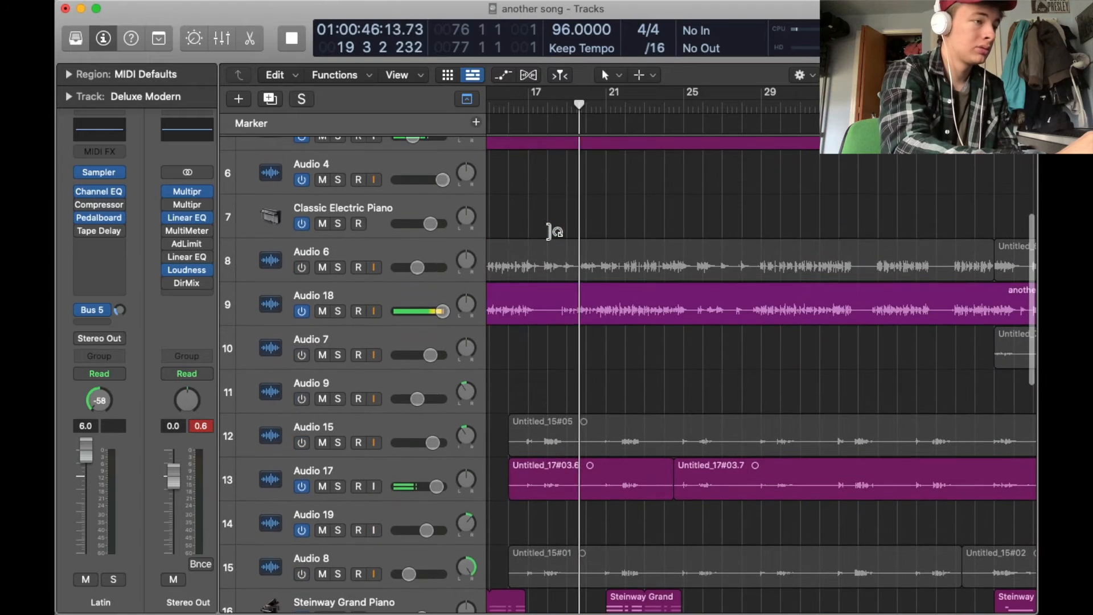
pyautogui.scroll(4, 553, 232)
pyautogui.scroll(1, 553, 233)
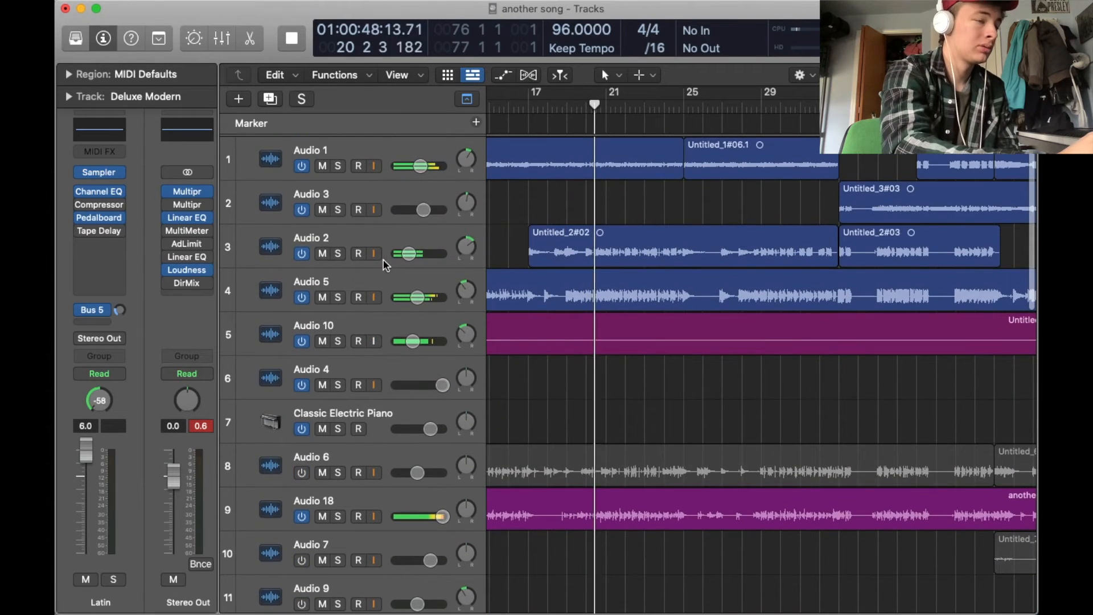
pyautogui.scroll(-15, 602, 329)
pyautogui.scroll(8, 602, 329)
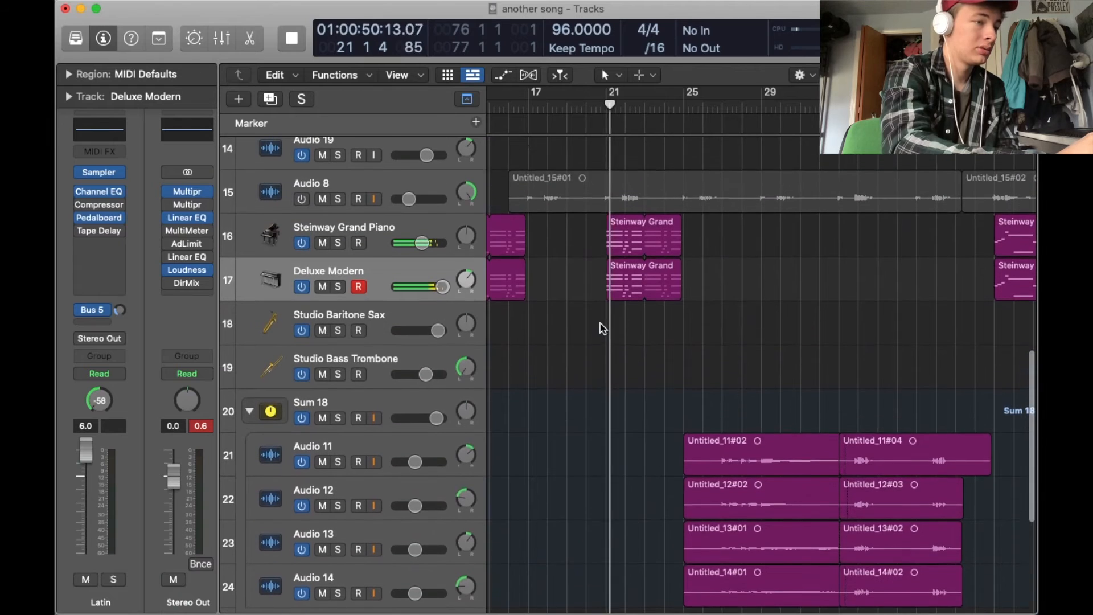
pyautogui.hscroll(3, 602, 329)
pyautogui.scroll(-4, 602, 329)
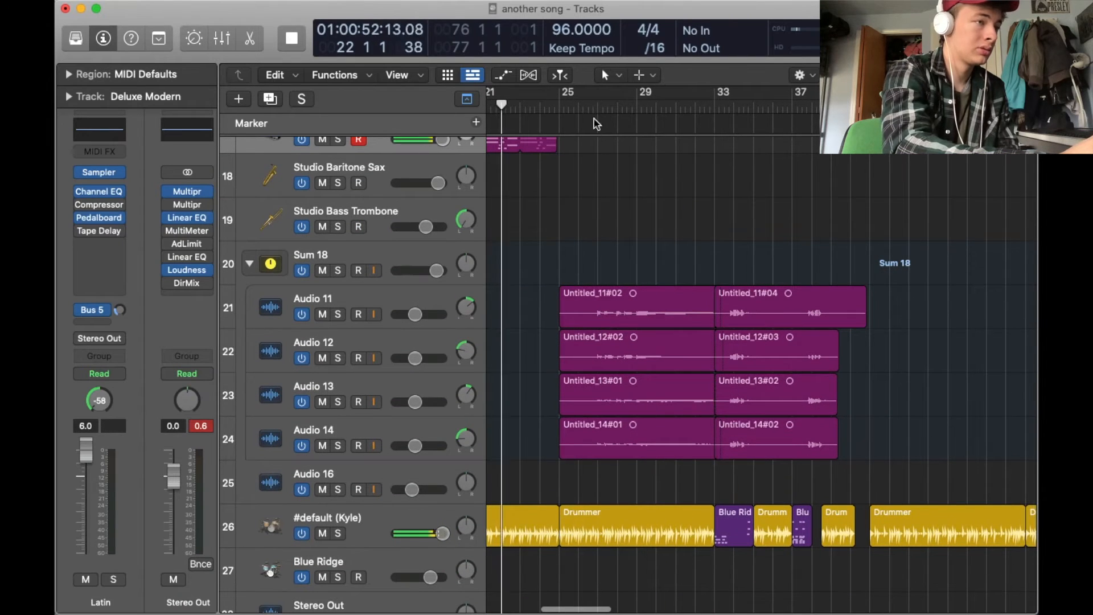
# - Audition the section around bar 27, return the playhead to bar 25 and look over all tracks there
pyautogui.moveTo(506, 109); pyautogui.dragTo(601, 109)
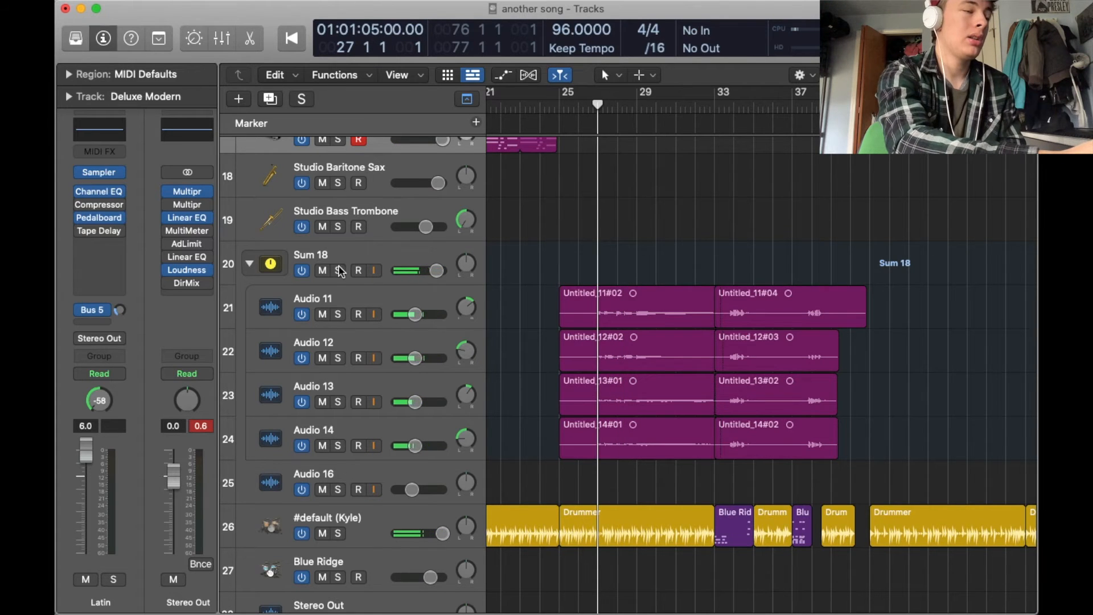
pyautogui.scroll(4, 669, 298)
pyautogui.scroll(-6, 668, 298)
pyautogui.click(561, 108)
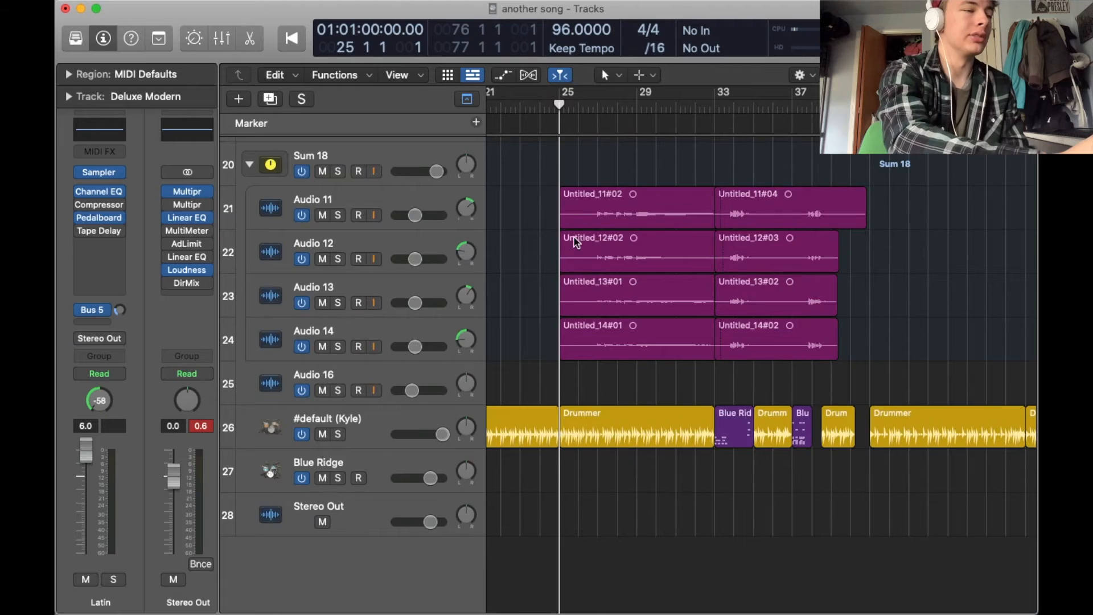
pyautogui.scroll(10, 586, 282)
pyautogui.scroll(-10, 585, 283)
pyautogui.scroll(12, 586, 283)
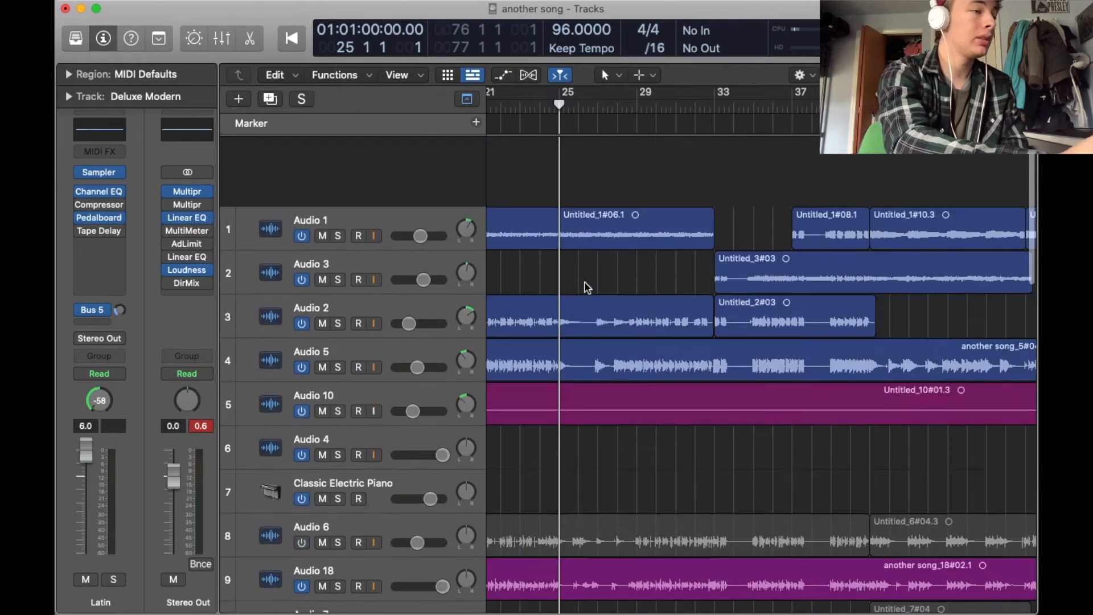
pyautogui.scroll(-15, 586, 283)
# - Play the song from bar 27, briefly soloing the Sum 18 backing stack before stopping playback
pyautogui.click(600, 107)
pyautogui.press('space')
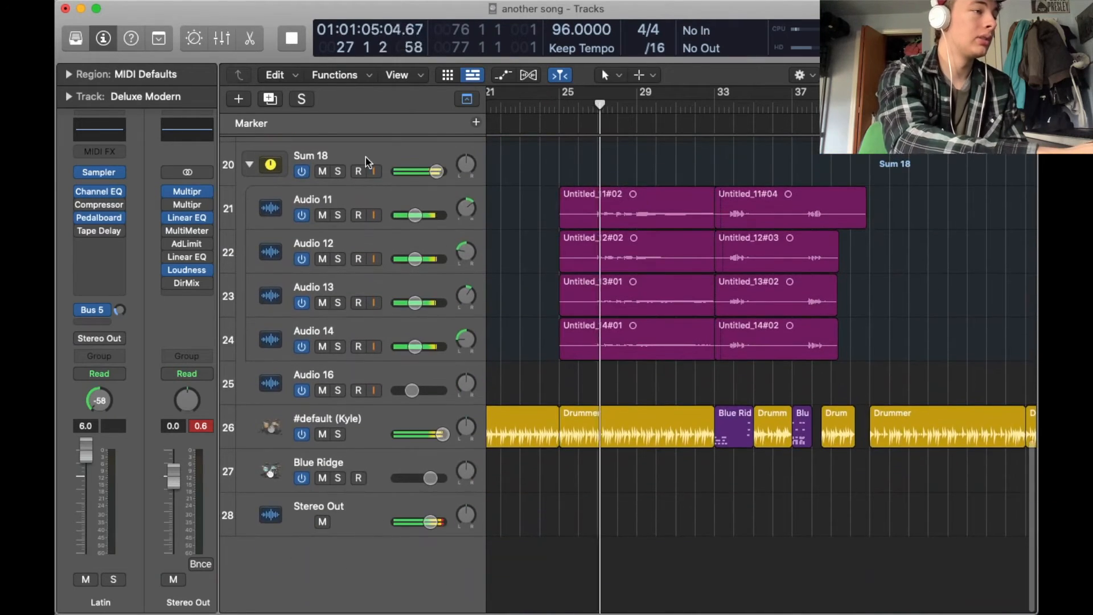
pyautogui.click(339, 172)
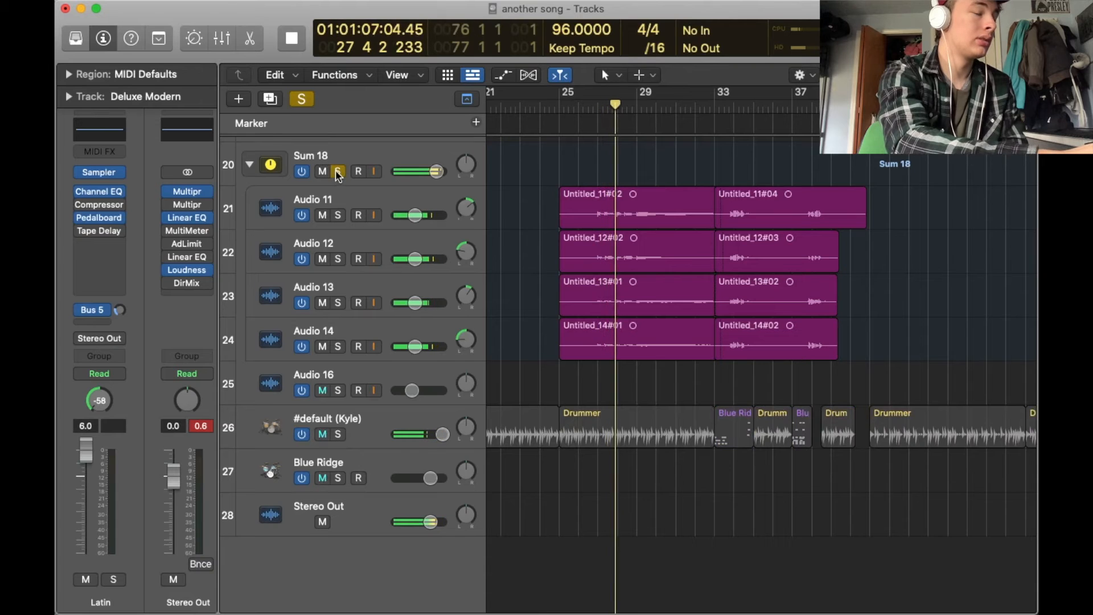
pyautogui.click(338, 172)
pyautogui.press('space')
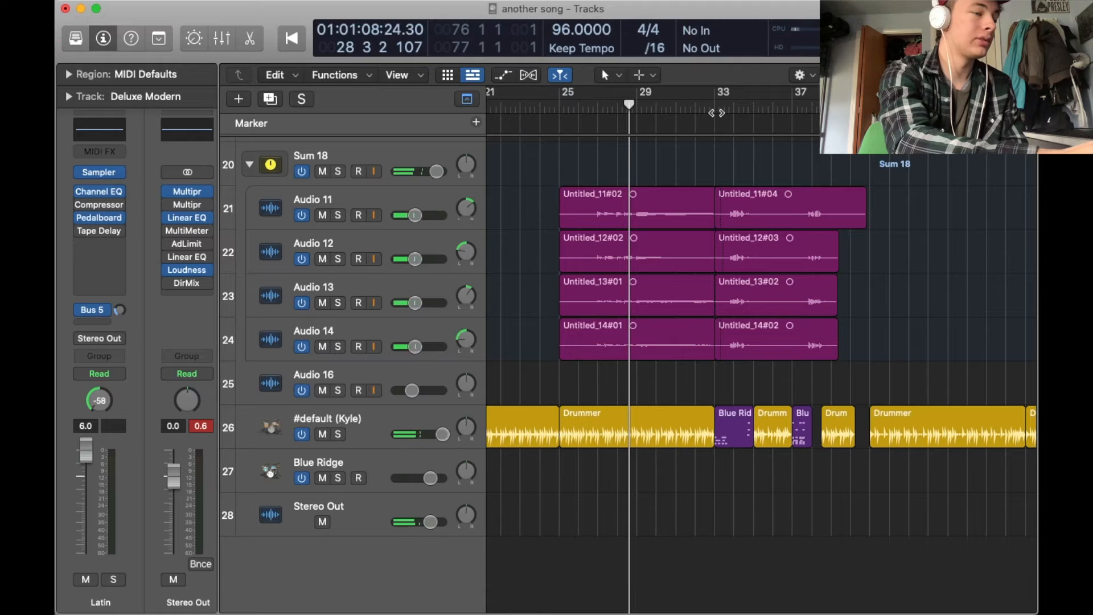
# - Play the section from bar 33 and zoom in on the Blue Ridge and Drummer regions around bar 35
pyautogui.click(717, 108)
pyautogui.hscroll(3, 709, 319)
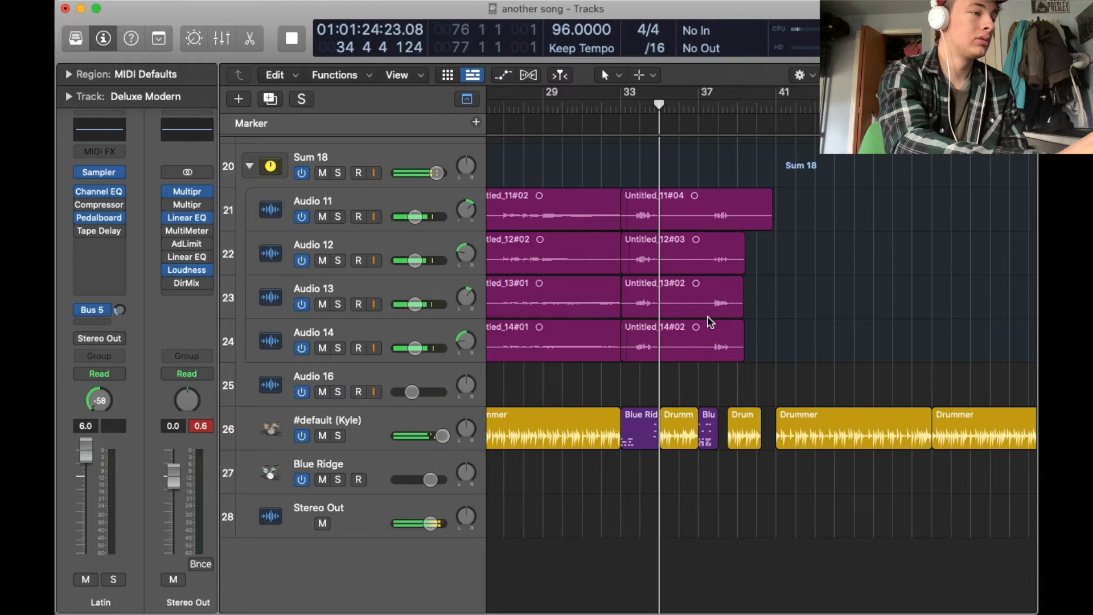
pyautogui.press('space')
pyautogui.click(652, 114)
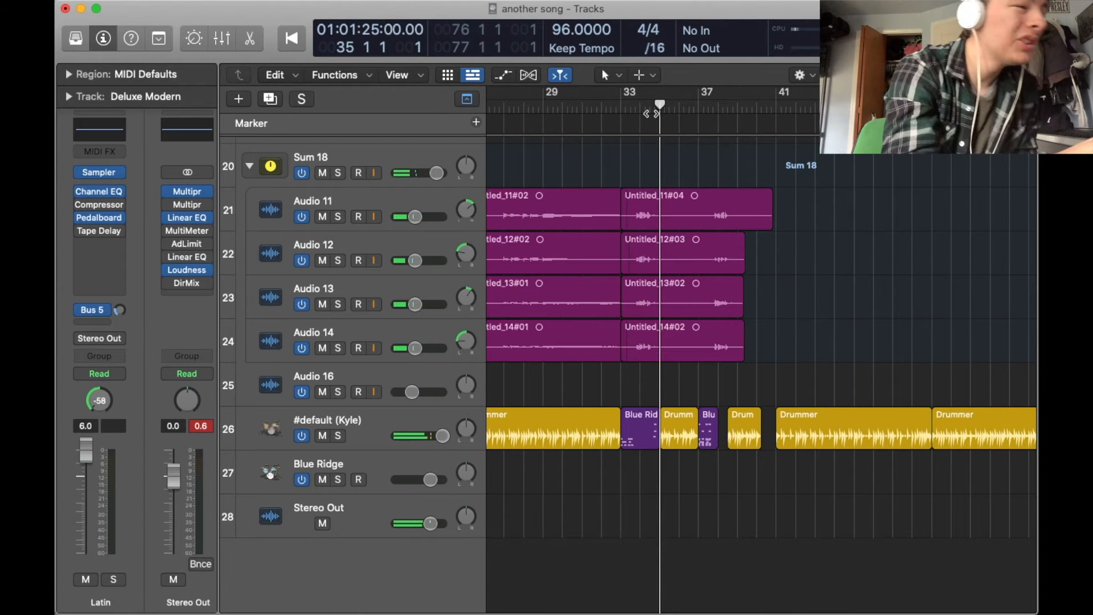
pyautogui.press('super+Right')
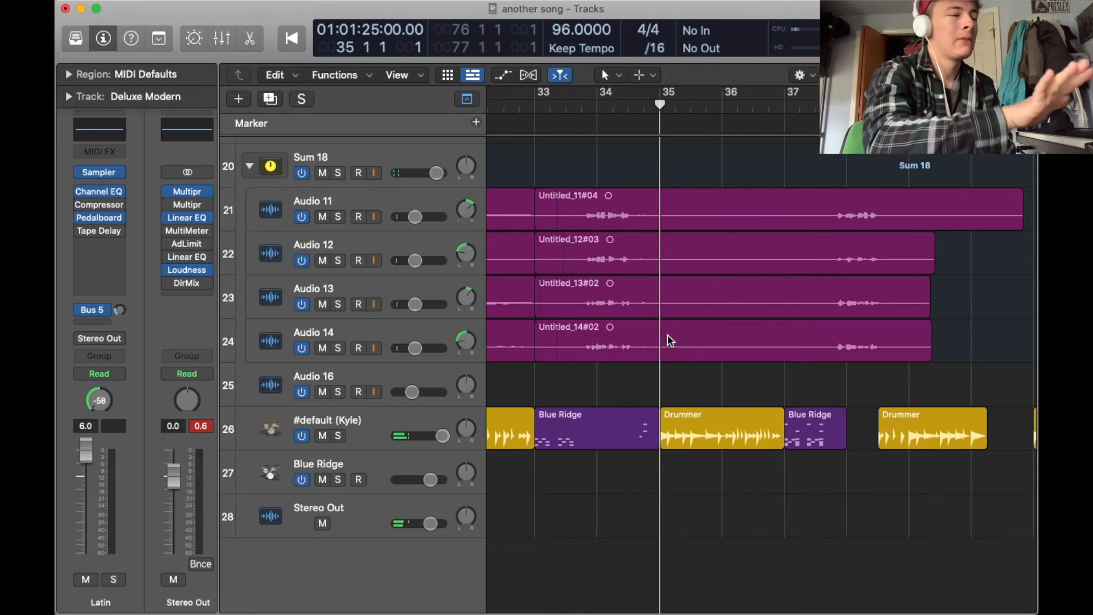
# - Solo the Drummer track, play its fill from position 34 3 3 into bar 35, and clear the solo
pyautogui.click(629, 108)
pyautogui.press('super+Right')
pyautogui.click(653, 105)
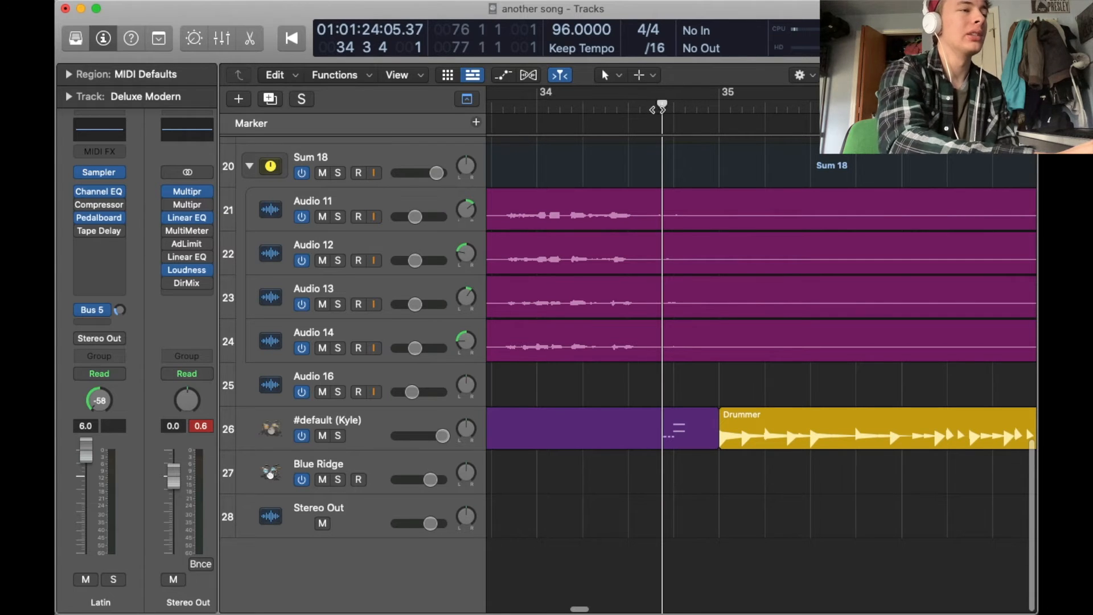
pyautogui.click(651, 108)
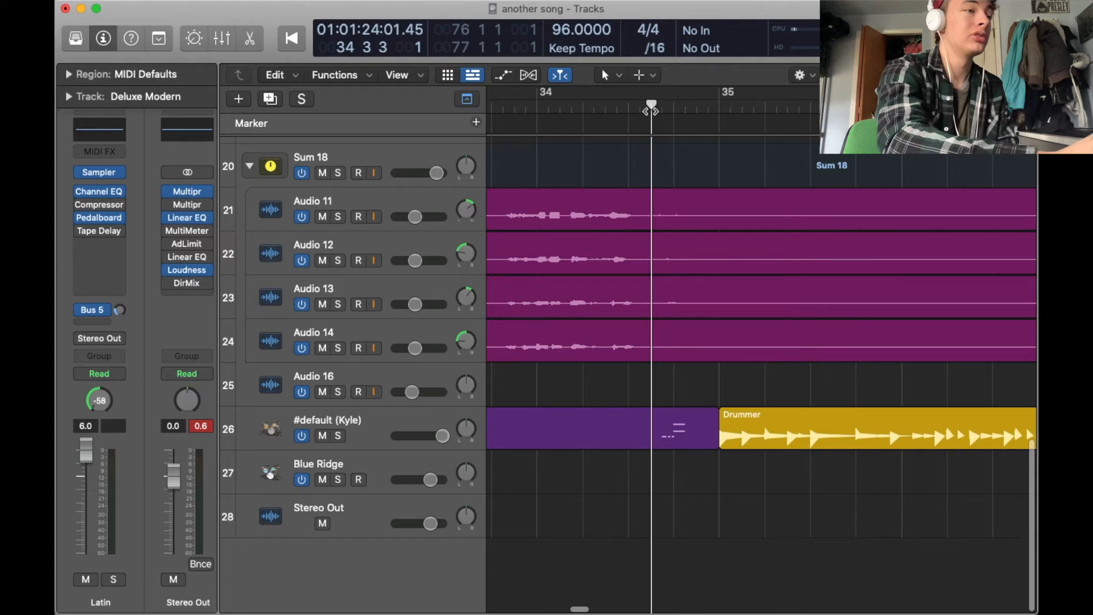
pyautogui.click(339, 436)
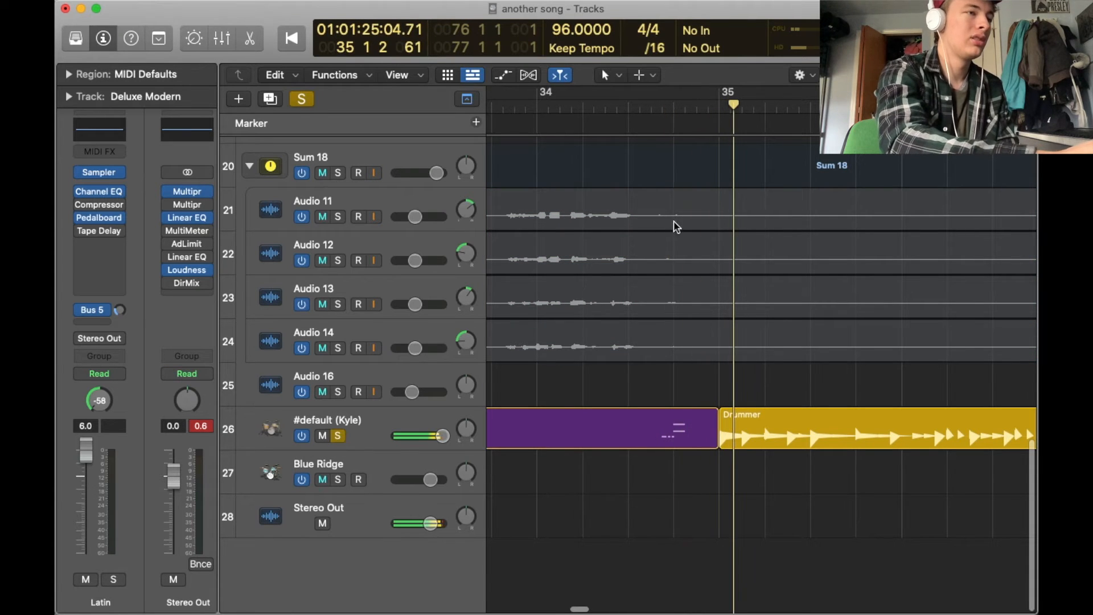
pyautogui.press('space')
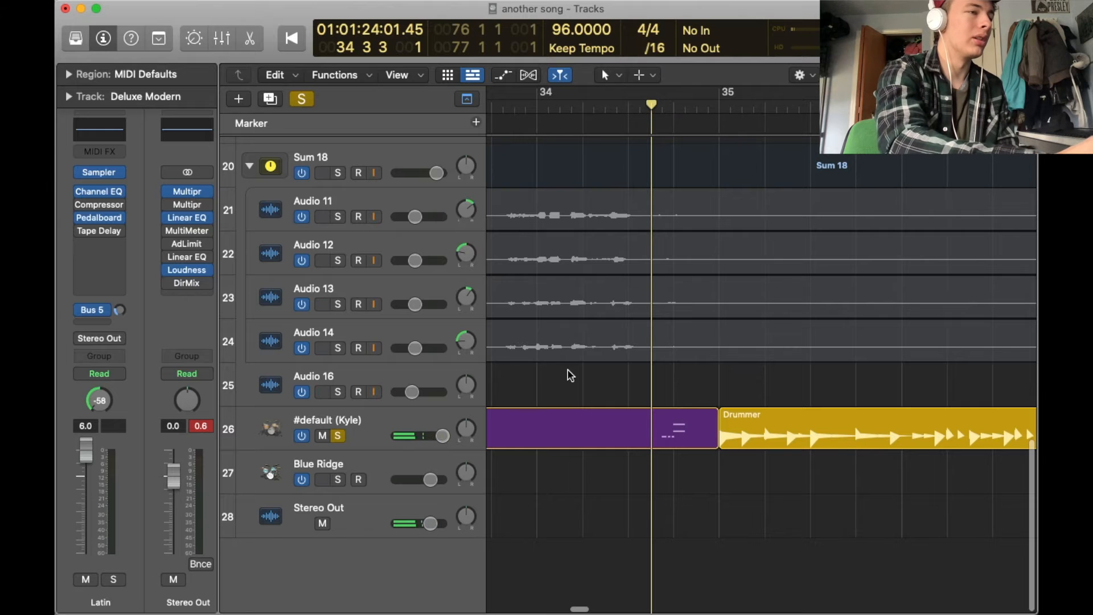
pyautogui.scroll(10, 570, 374)
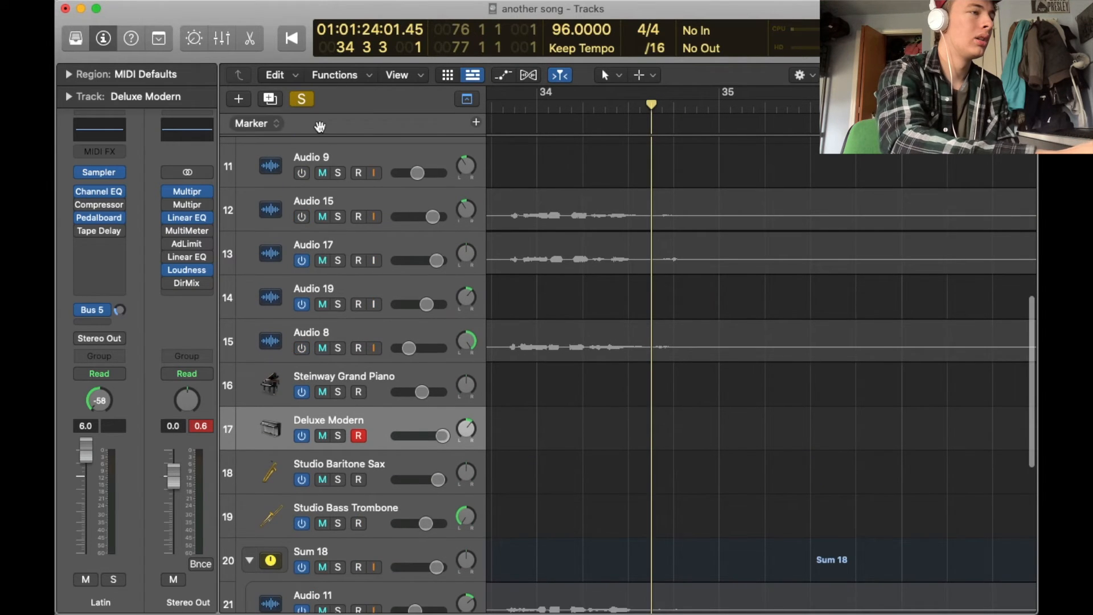
pyautogui.click(302, 99)
# - Play the Audio 17 track soloed just before bar 35, and turn its solo off
pyautogui.scroll(8, 651, 275)
pyautogui.scroll(-3, 651, 276)
pyautogui.scroll(-5, 651, 275)
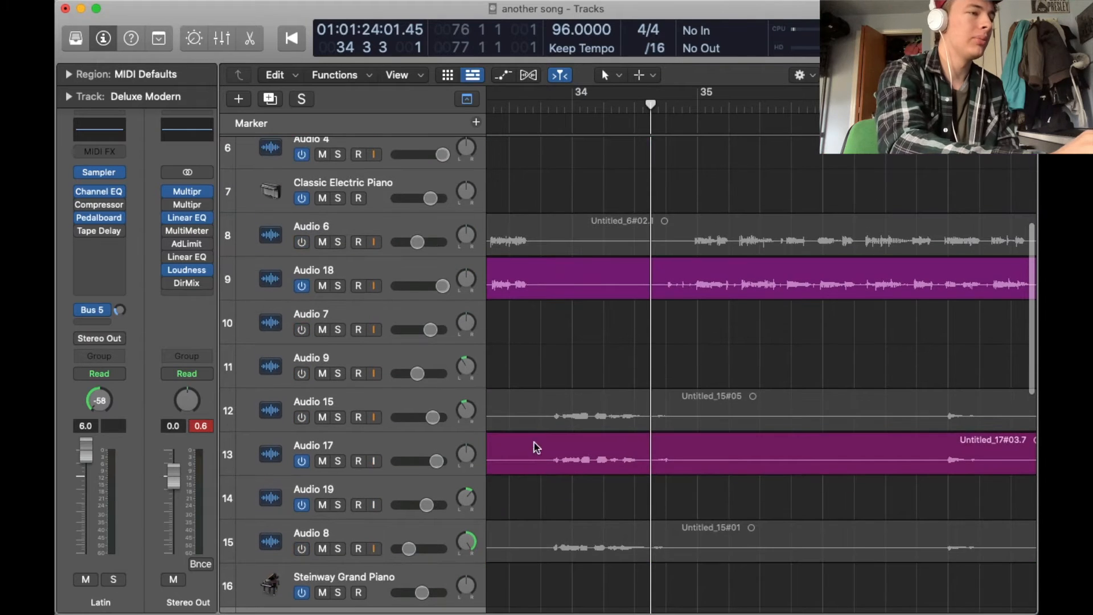
pyautogui.click(336, 462)
pyautogui.press('space')
pyautogui.press('space')
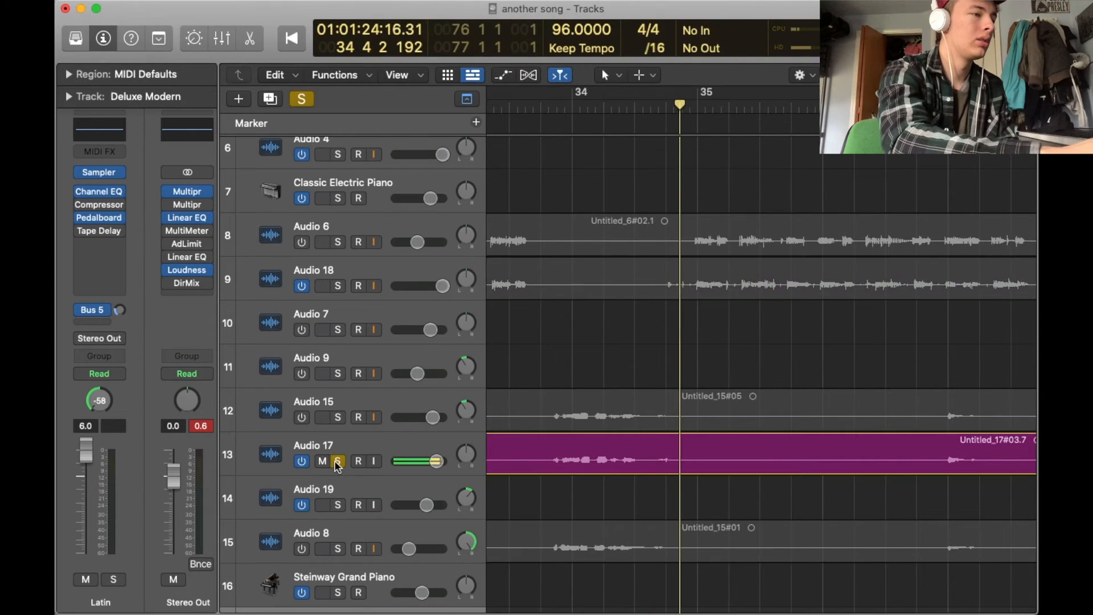
pyautogui.click(336, 462)
# - Play the Audio 18 track soloed around position 34 4 1, and turn its solo off
pyautogui.click(338, 286)
pyautogui.click(662, 105)
pyautogui.press('space')
pyautogui.click(661, 105)
pyautogui.click(338, 285)
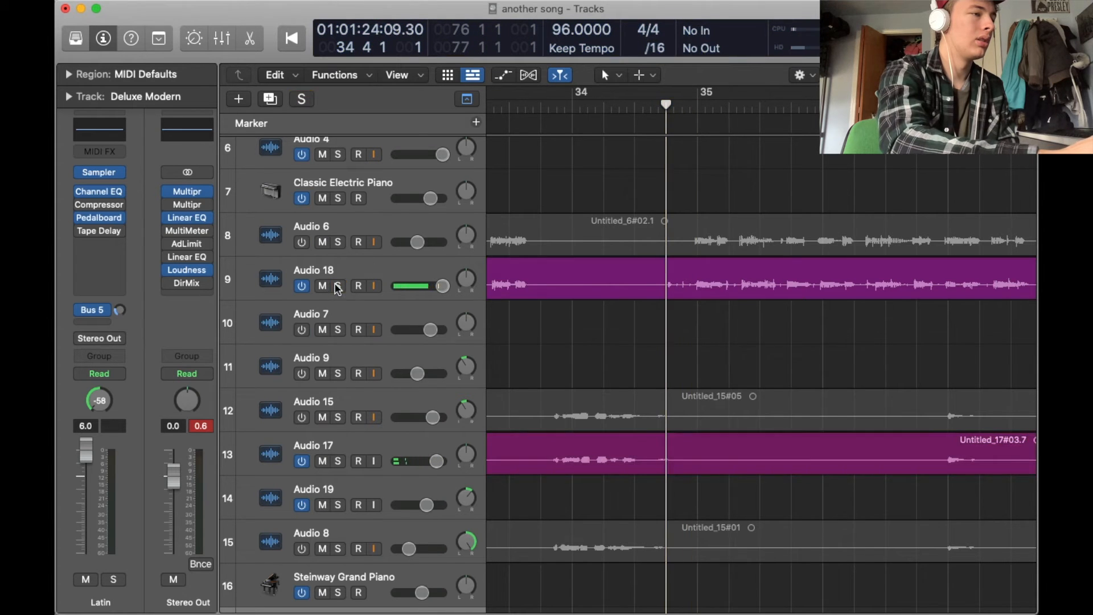
# - Play the Audio 10 track soloed leading into bar 35, and turn its solo off
pyautogui.scroll(5, 338, 288)
pyautogui.click(339, 341)
pyautogui.press('space')
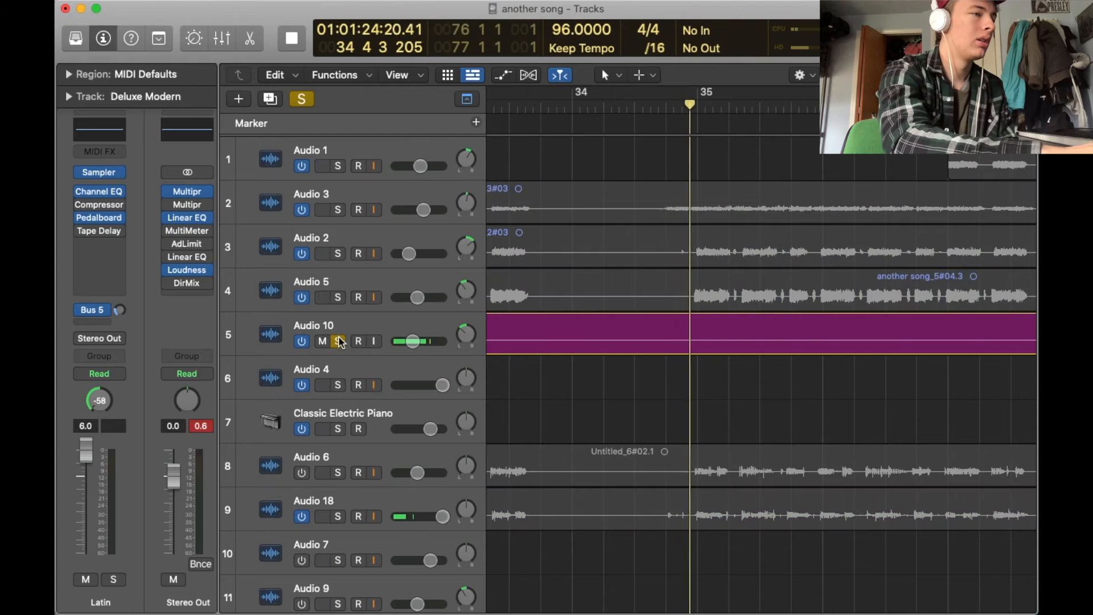
pyautogui.press('space')
pyautogui.click(338, 341)
# - Solo the Audio 3 track, audition its entrance before bar 35, and return the playhead to 34 4 1
pyautogui.click(339, 209)
pyautogui.click(663, 107)
pyautogui.click(664, 106)
pyautogui.click(663, 106)
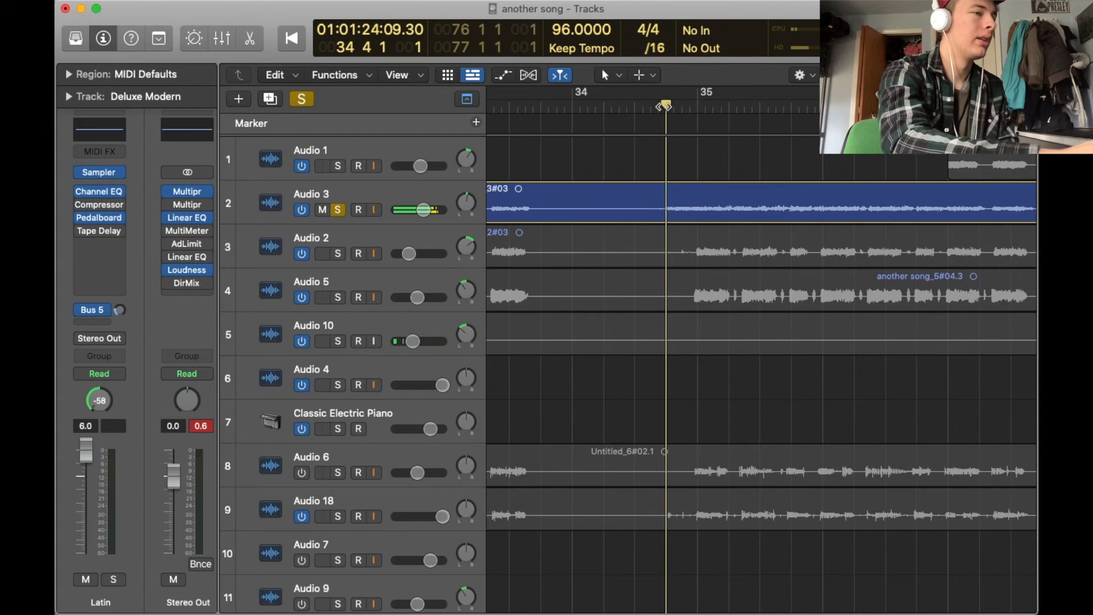
# - Play the drum fill into bar 35 with only the Drummer track soloed, and replay it with all tracks
pyautogui.scroll(-10, 623, 274)
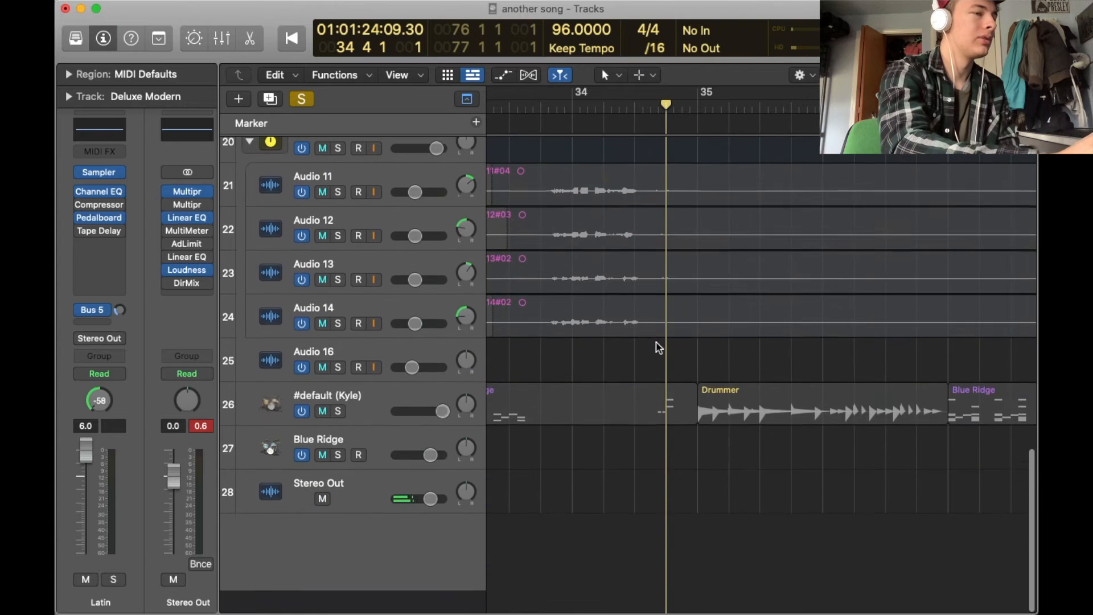
pyautogui.click(338, 435)
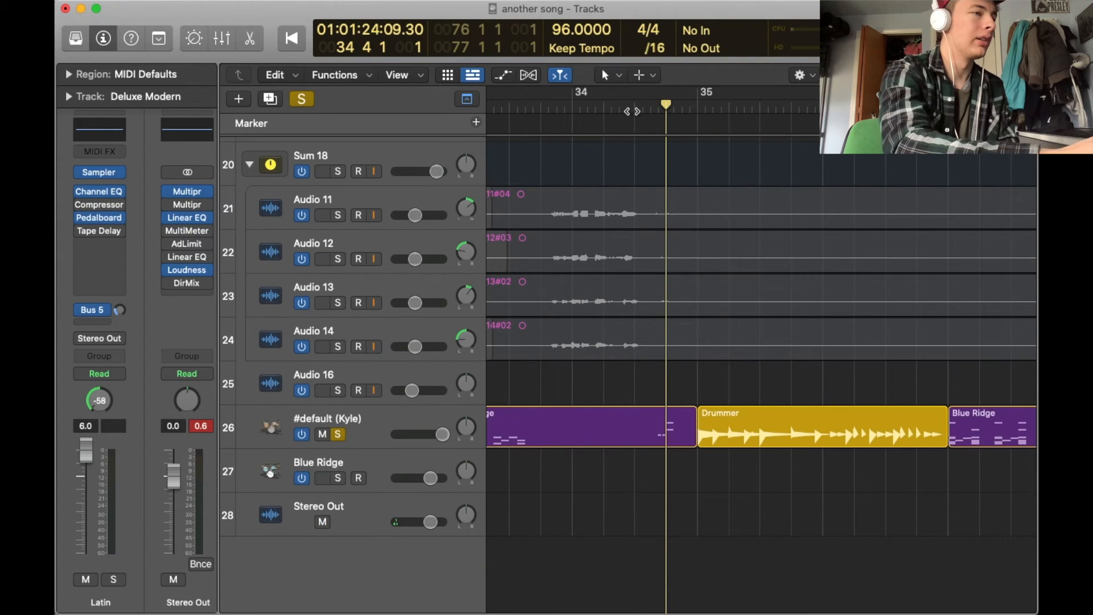
pyautogui.press('space')
pyautogui.click(309, 100)
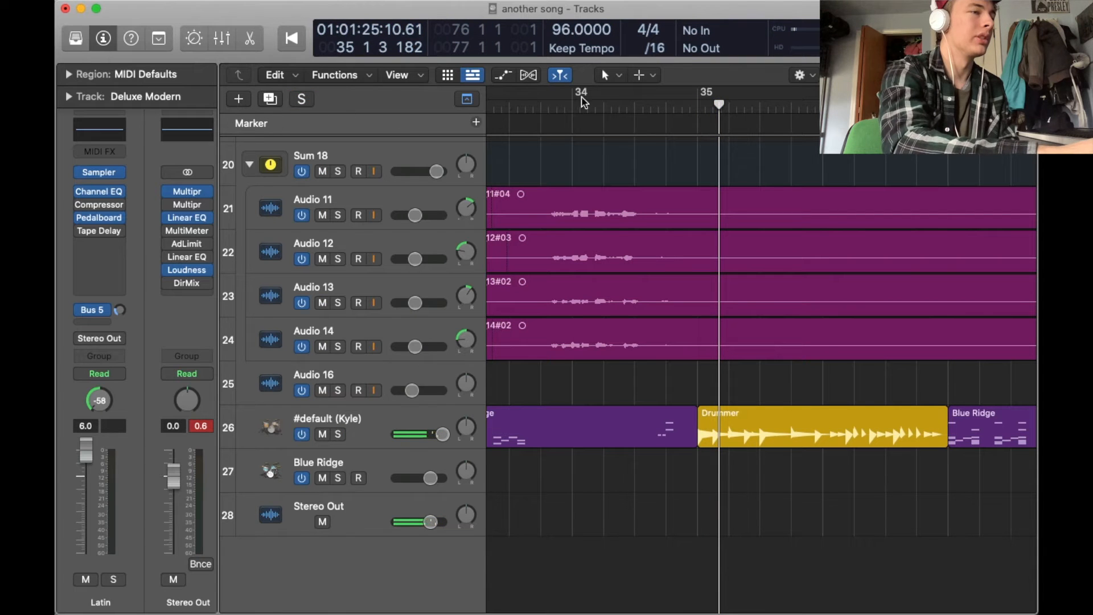
pyautogui.press('space')
pyautogui.click(636, 109)
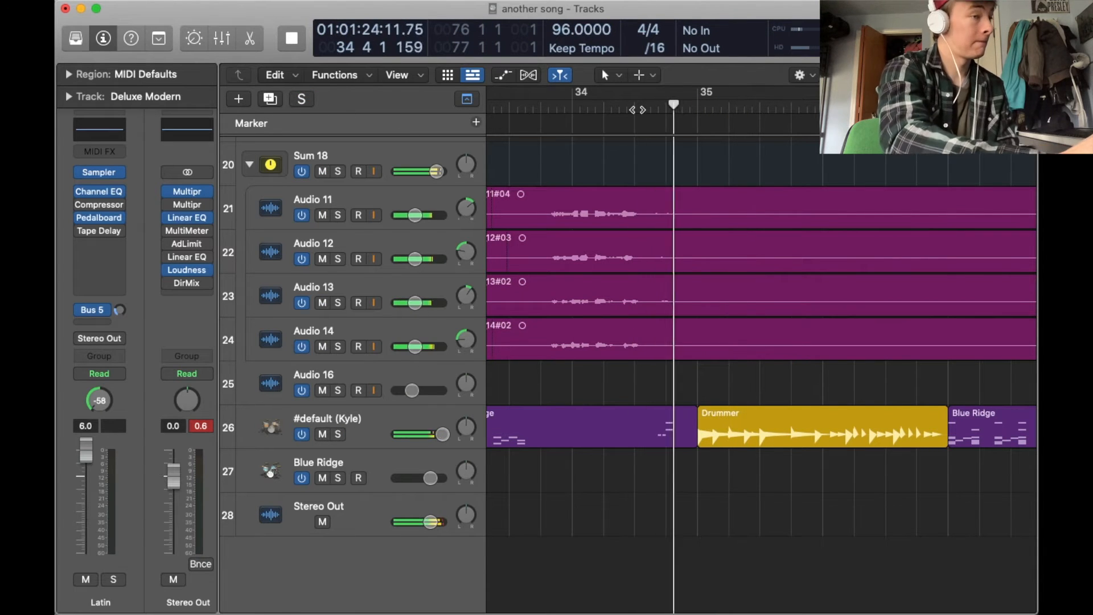
# - Play the section after bar 35, skipping ahead to about bar 37, and stop with the playhead placed at bar 41
pyautogui.hscroll(3, 661, 295)
pyautogui.scroll(-5, 662, 295)
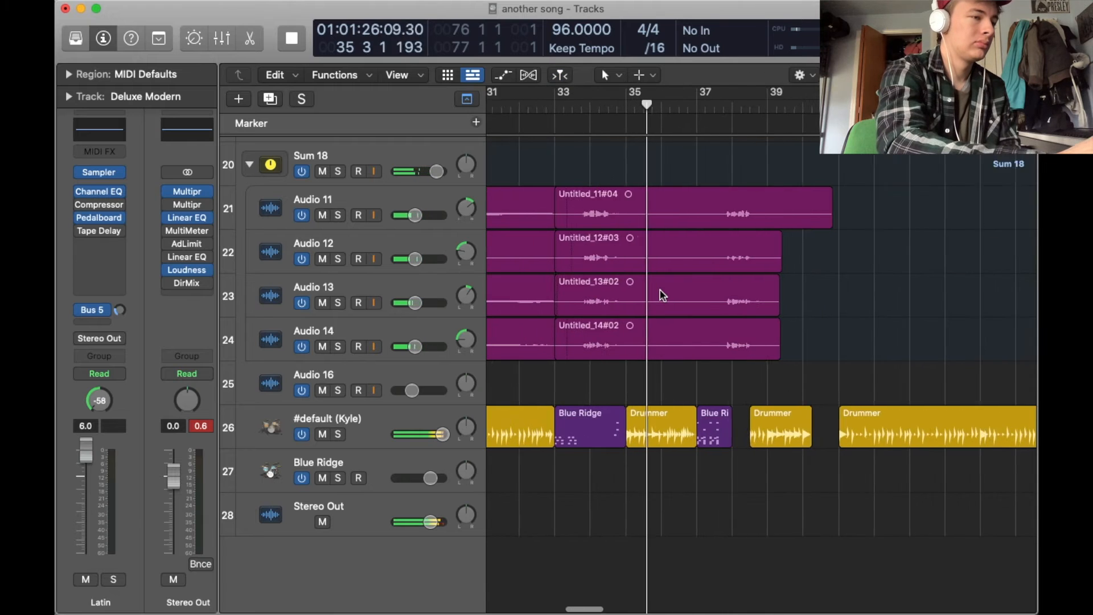
pyautogui.click(690, 98)
pyautogui.hscroll(3, 720, 151)
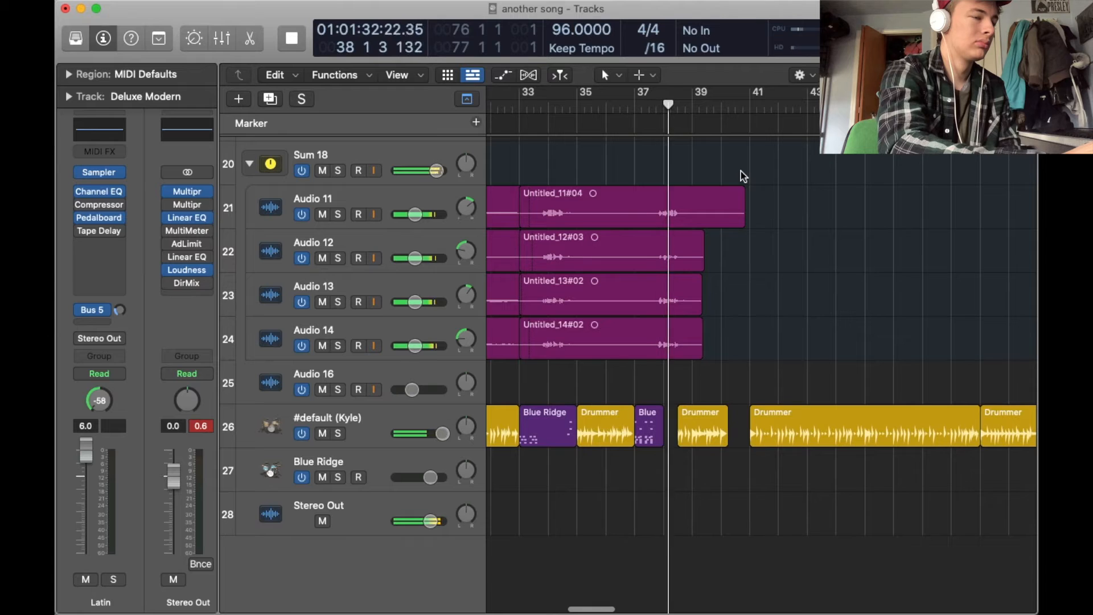
pyautogui.hscroll(3, 740, 176)
pyautogui.scroll(10, 741, 176)
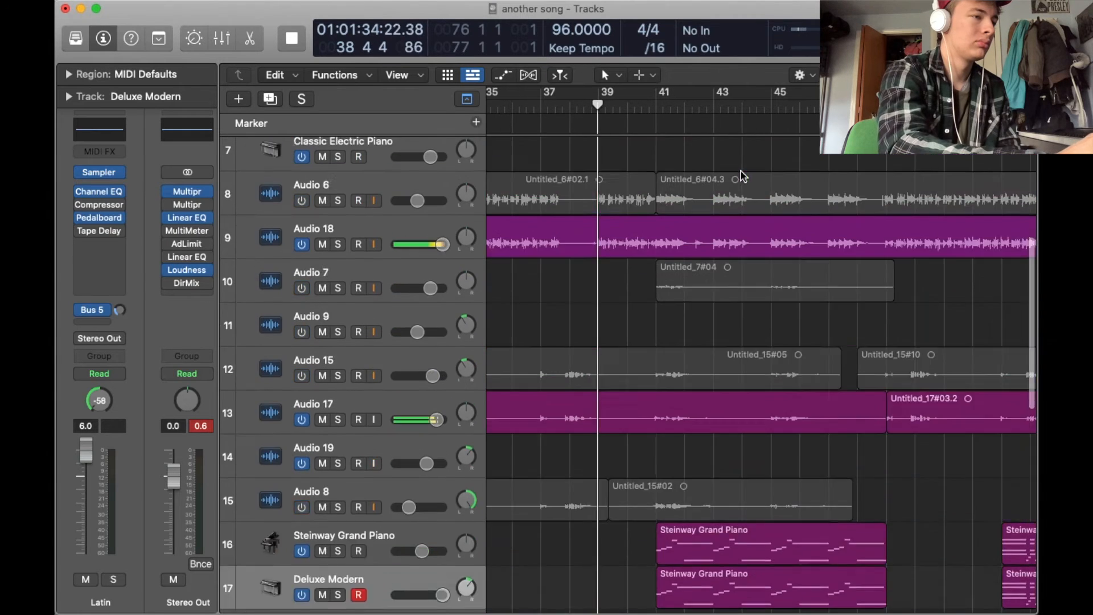
pyautogui.scroll(-2, 739, 170)
pyautogui.press('space')
pyautogui.click(660, 106)
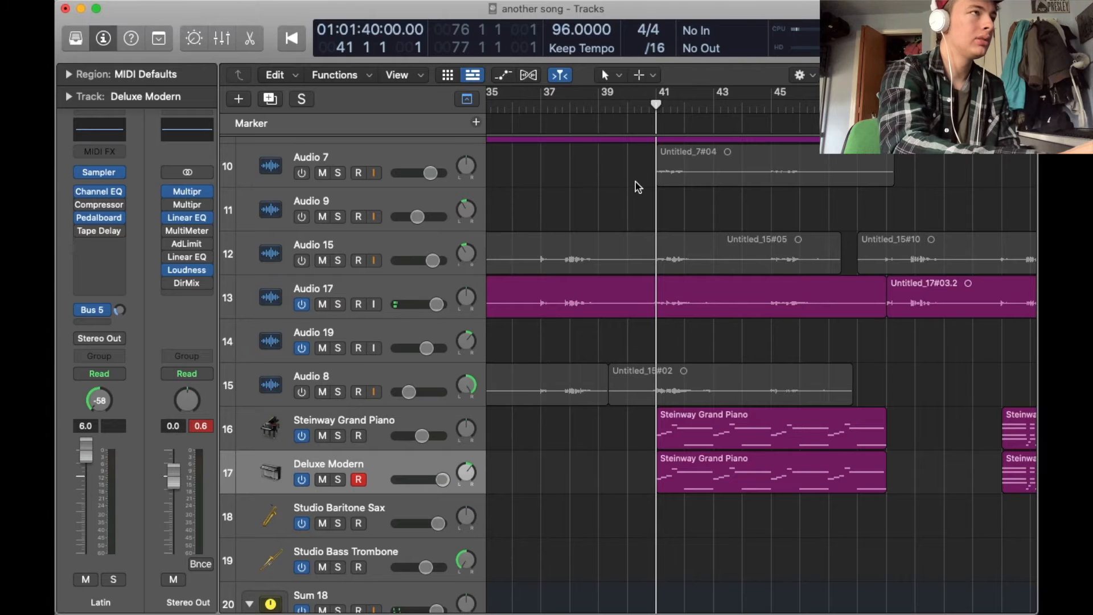
# - Play the Audio 1 track soloed from bar 41, turn its solo off, and resume playback with all tracks
pyautogui.hscroll(5, 635, 182)
pyautogui.scroll(9, 636, 182)
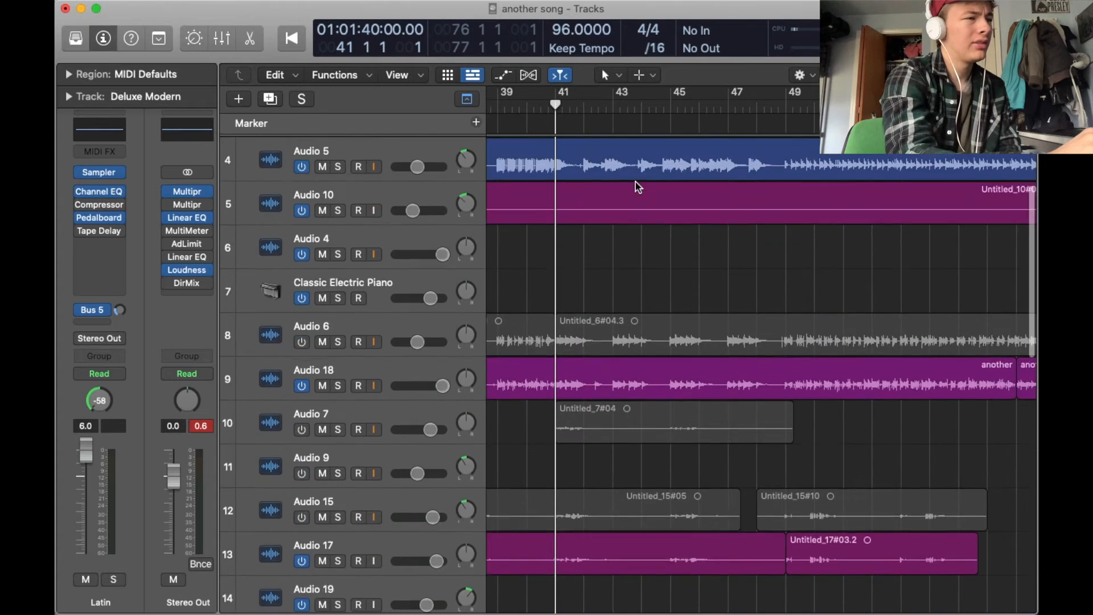
pyautogui.scroll(-1, 346, 176)
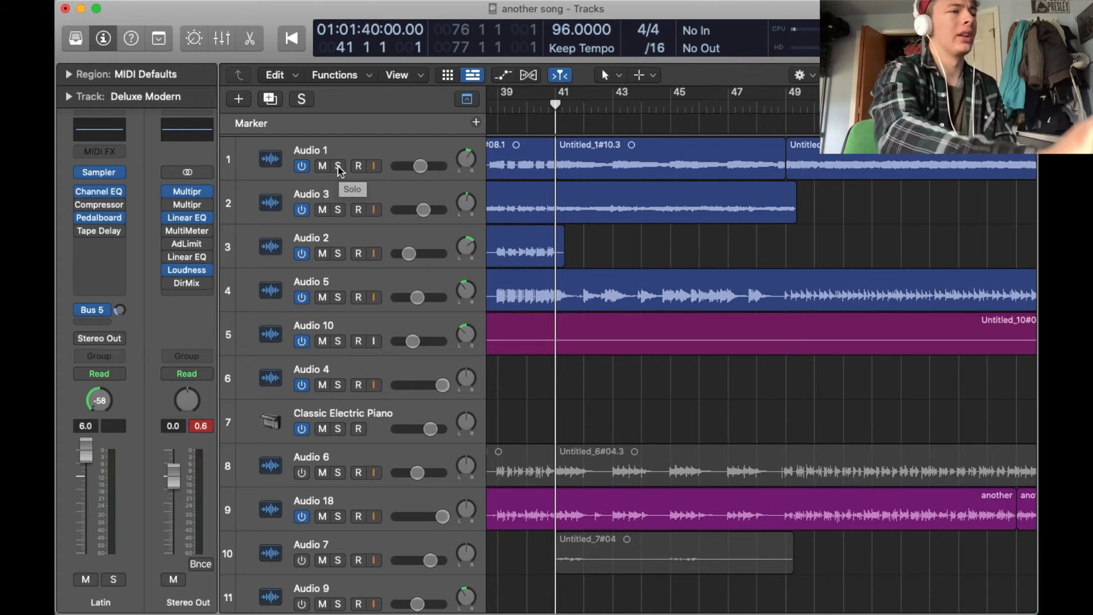
pyautogui.click(339, 166)
pyautogui.press('space')
pyautogui.press('space')
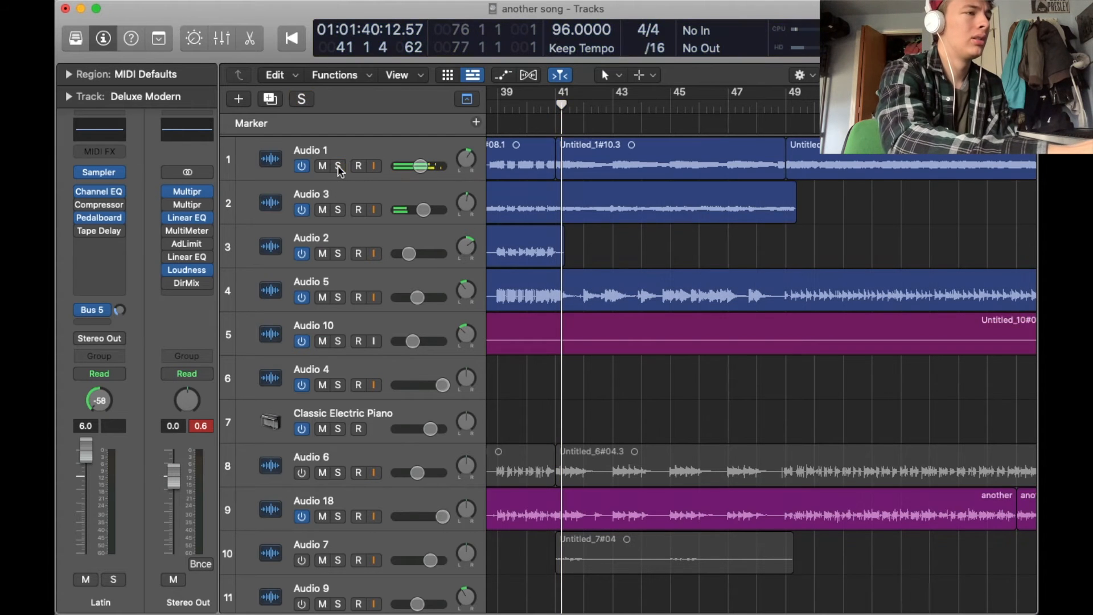
pyautogui.click(339, 167)
pyautogui.press('space')
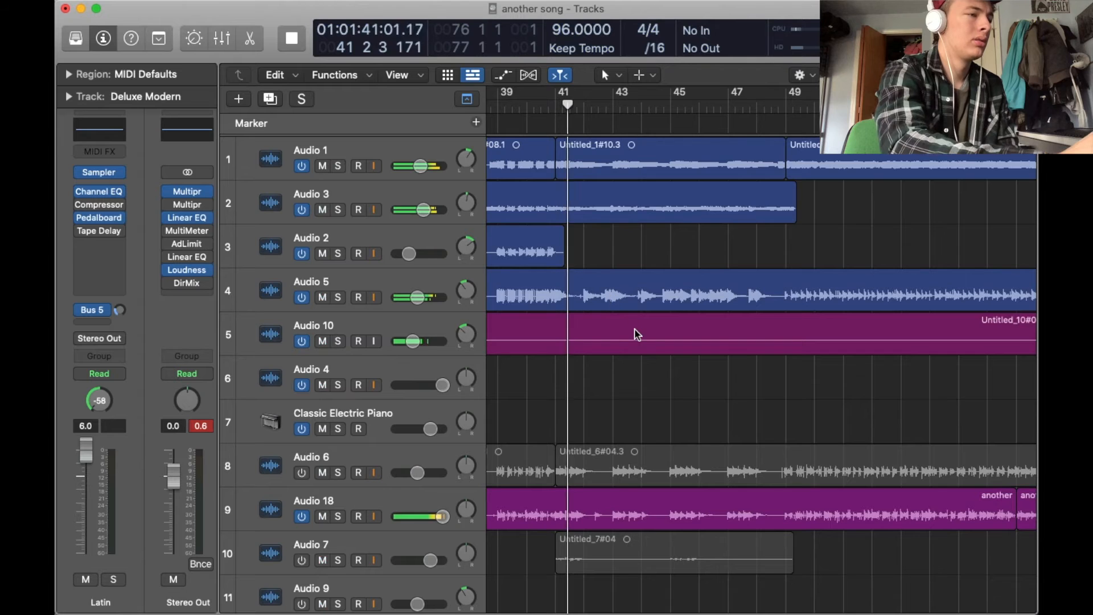
# - Review the piano tracks during playback after bar 41, and skip playback ahead to about bar 49
pyautogui.scroll(-10, 637, 334)
pyautogui.scroll(5, 637, 334)
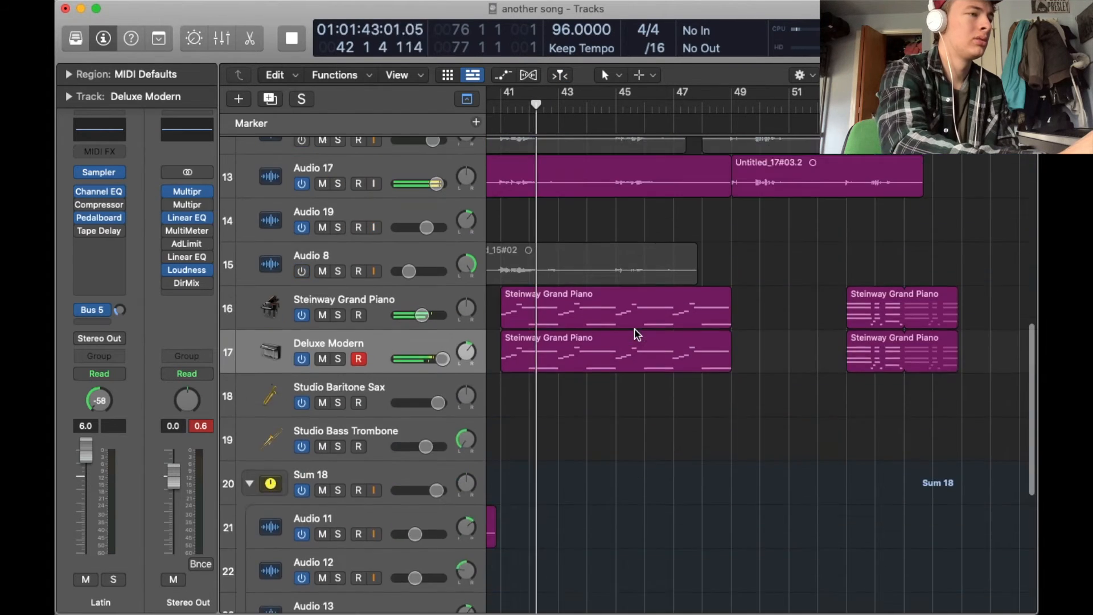
pyautogui.hscroll(3, 637, 334)
pyautogui.click(676, 105)
pyautogui.hscroll(3, 737, 296)
pyautogui.scroll(7, 737, 296)
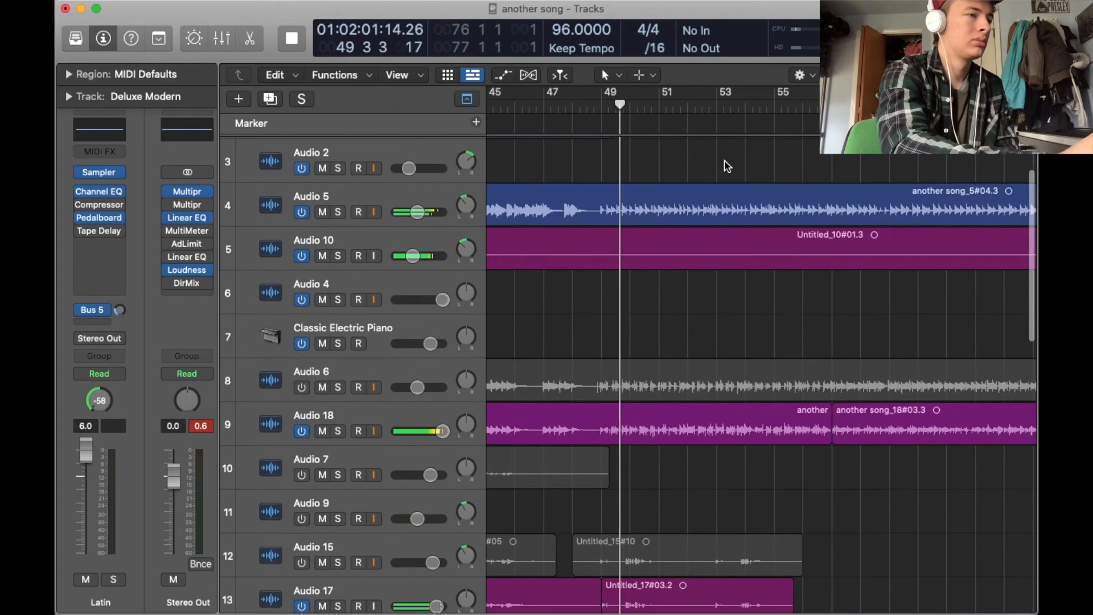
# - Skip ahead to about bar 53, stop playback, and play all tracks from bar 65
pyautogui.click(744, 106)
pyautogui.hscroll(10, 735, 108)
pyautogui.scroll(1, 735, 108)
pyautogui.press('space')
pyautogui.hscroll(4, 707, 232)
pyautogui.scroll(1, 707, 235)
pyautogui.click(613, 104)
pyautogui.press('space')
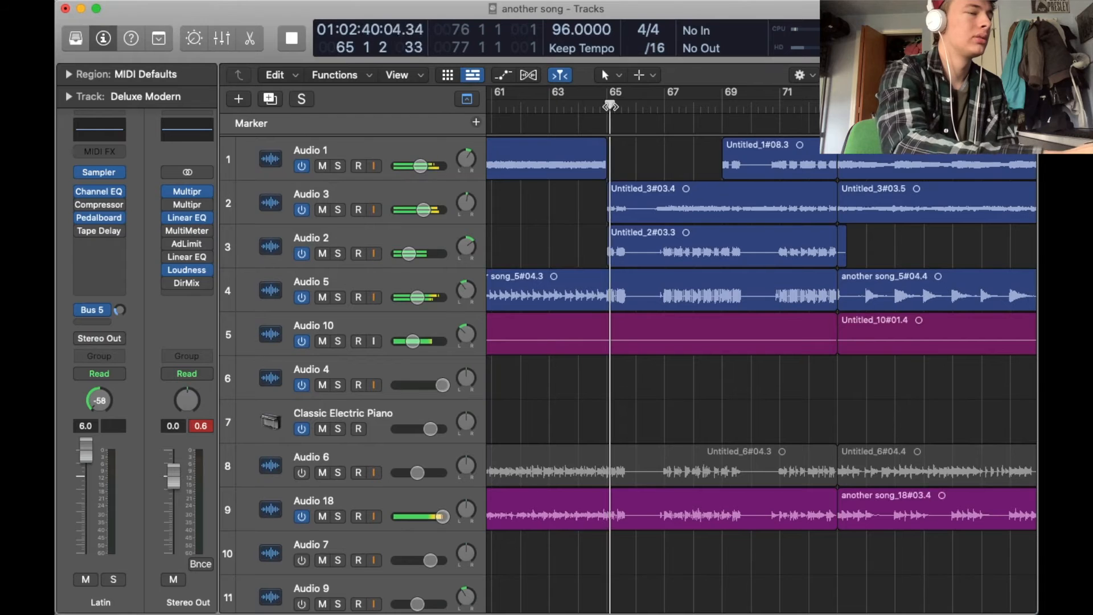
# - Locate the layered piano, sax and trombone section beginning at bar 77, and play it from its start
pyautogui.scroll(-15, 672, 302)
pyautogui.hscroll(8, 674, 302)
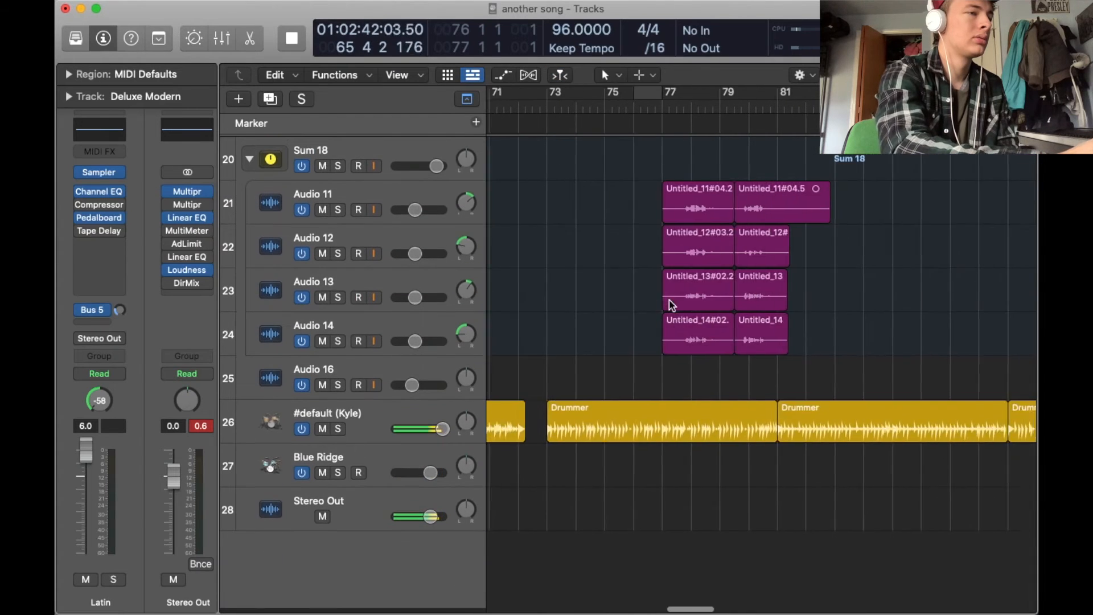
pyautogui.press('space')
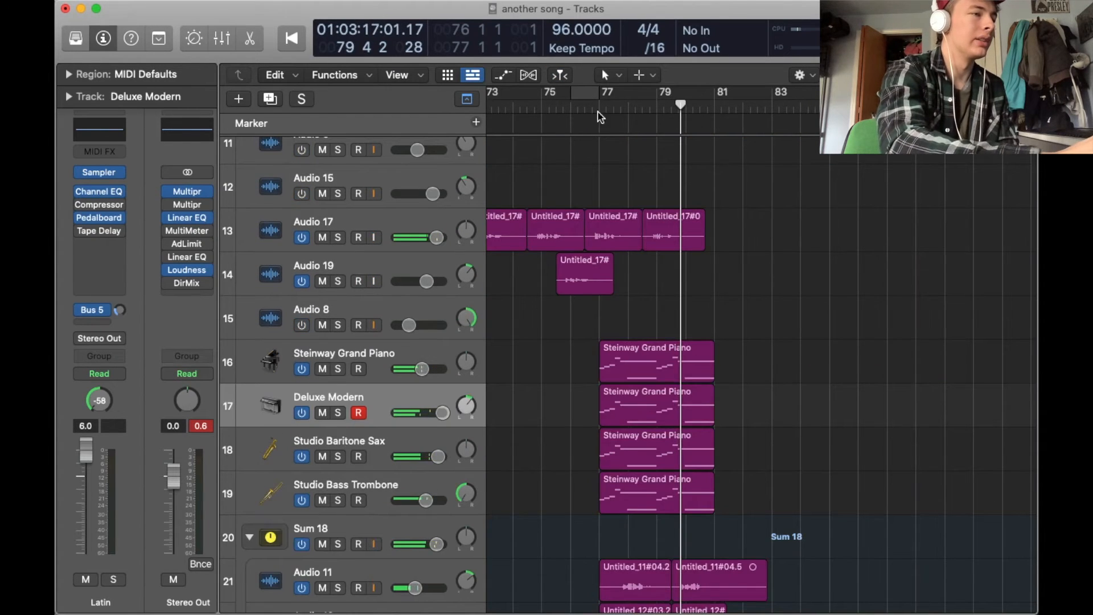
pyautogui.click(599, 107)
pyautogui.press('space')
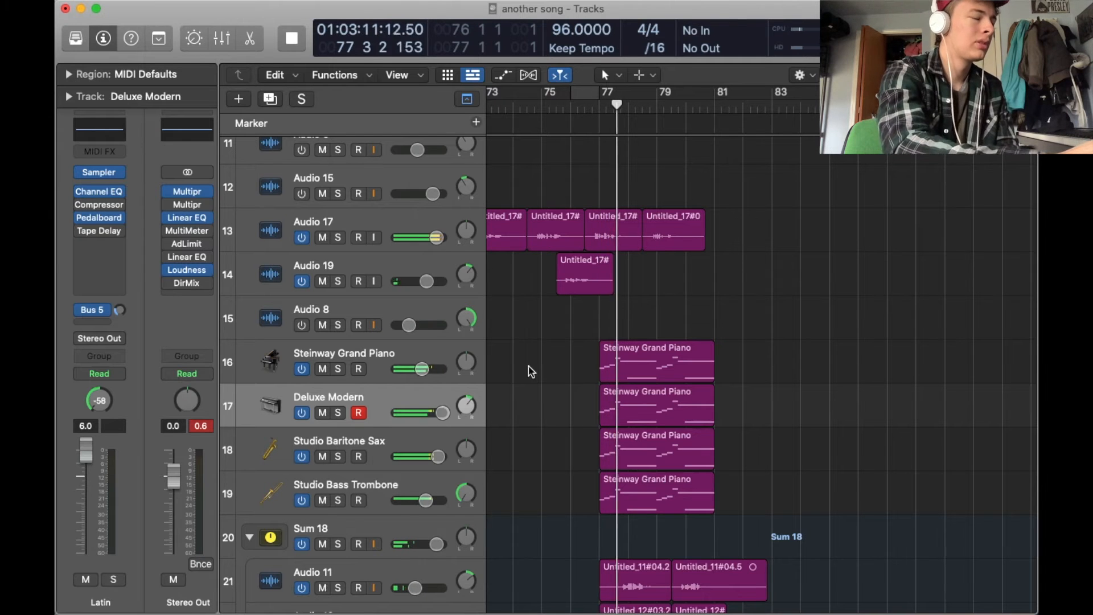
# - Skip playback forward to the late section of the song where the piano and horn regions enter at bar 151
pyautogui.scroll(10, 555, 575)
pyautogui.hscroll(10, 556, 576)
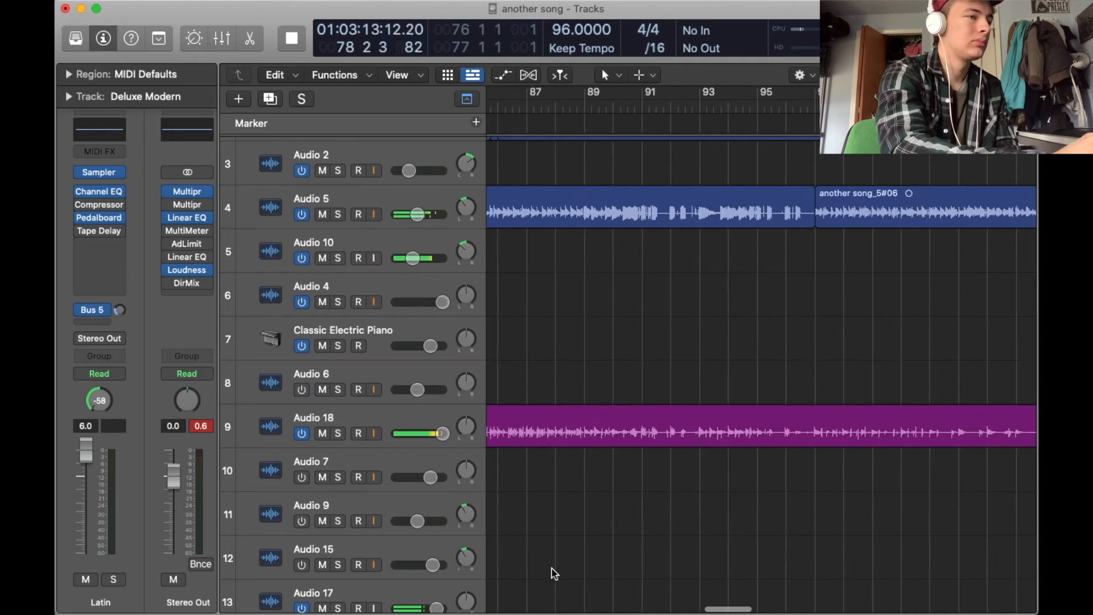
pyautogui.hscroll(12, 552, 574)
pyautogui.click(582, 112)
pyautogui.press('super+Left')
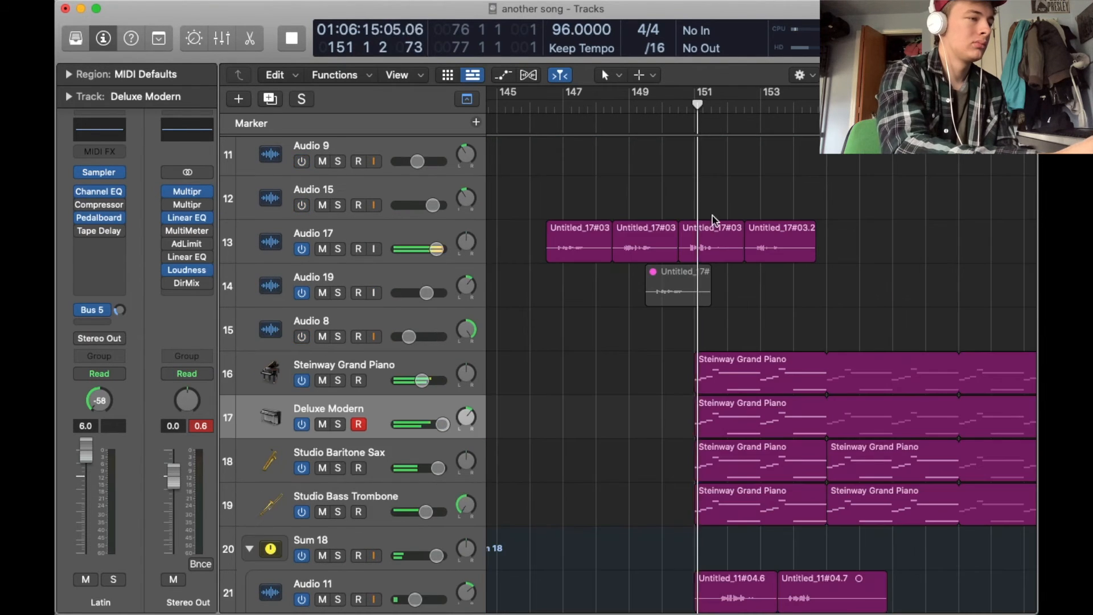
# - Review the tracks playing from bar 151, and skip playback ahead to bar 155 and about bar 159
pyautogui.scroll(-5, 712, 282)
pyautogui.hscroll(4, 713, 282)
pyautogui.scroll(15, 712, 282)
pyautogui.scroll(-1, 716, 285)
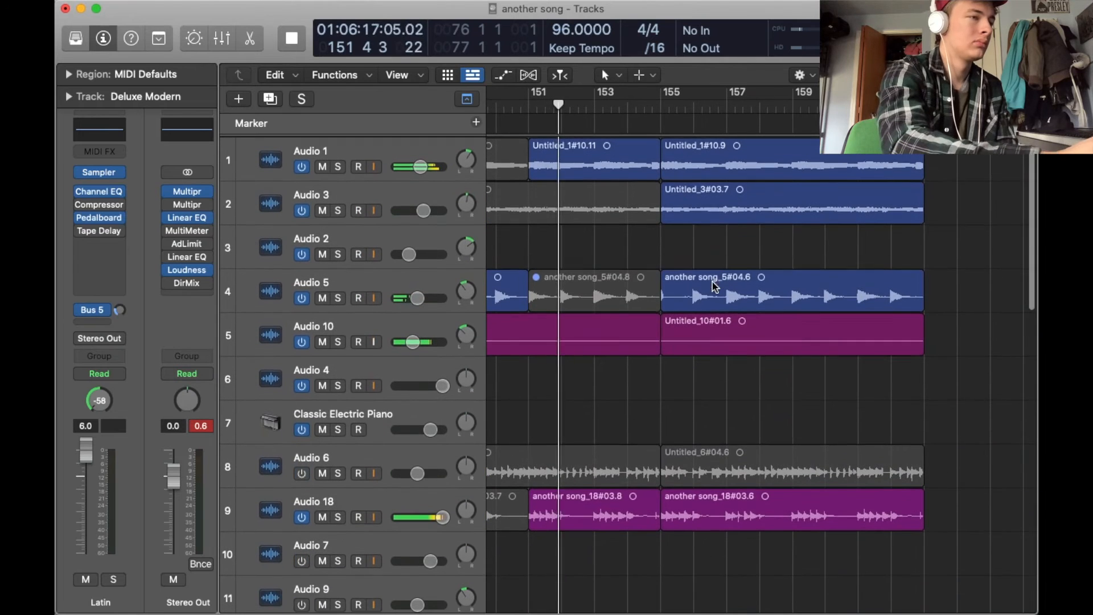
pyautogui.click(664, 100)
pyautogui.click(795, 111)
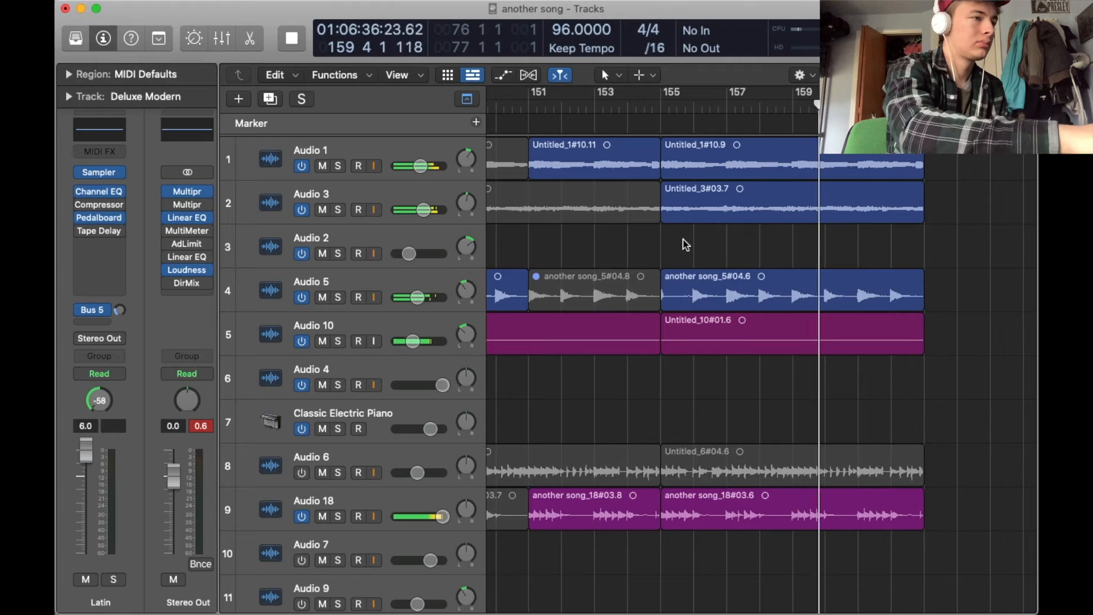
# - Stop playback, close the 96 BPM project "another song", and answer its save prompt
pyautogui.press('space')
pyautogui.click(65, 8)
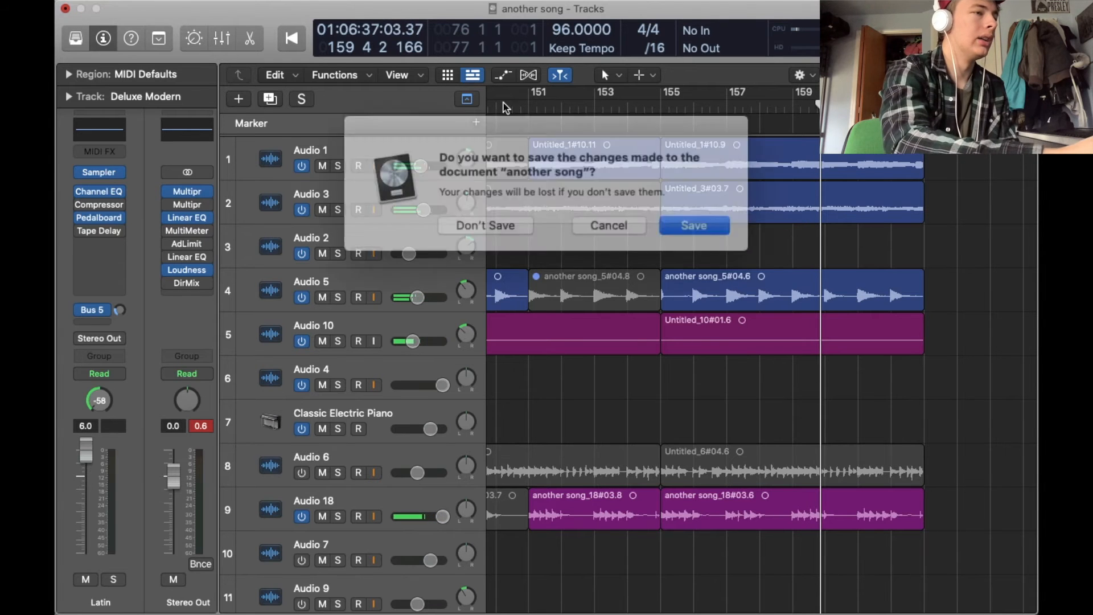
pyautogui.click(651, 220)
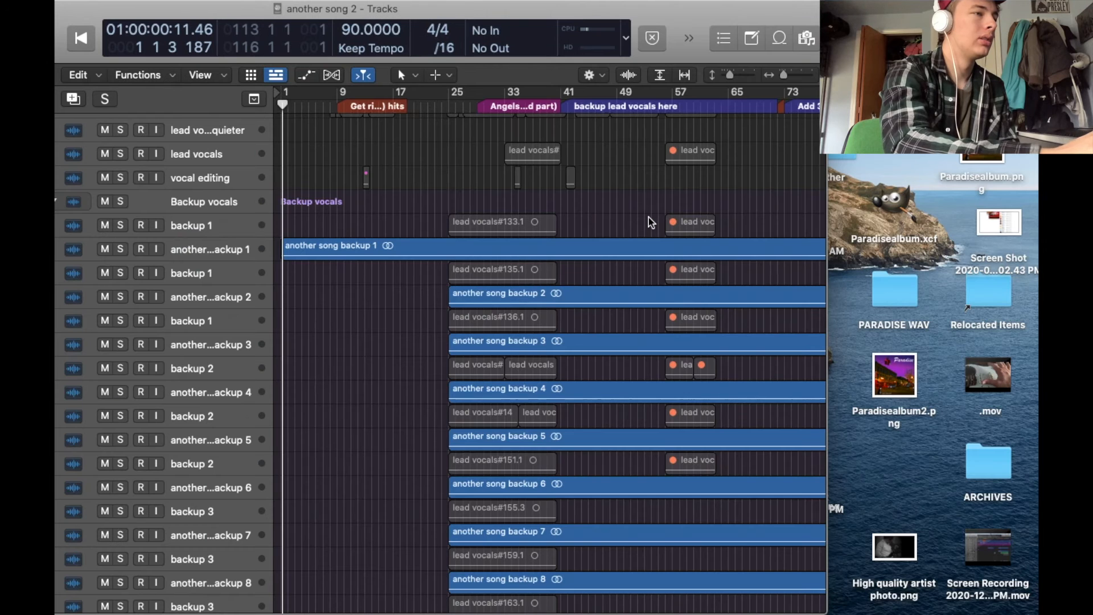
# - Switch to the Music app, pause Track 01, move its playback position to about 43:26, and close the window
pyautogui.moveTo(445, 607)
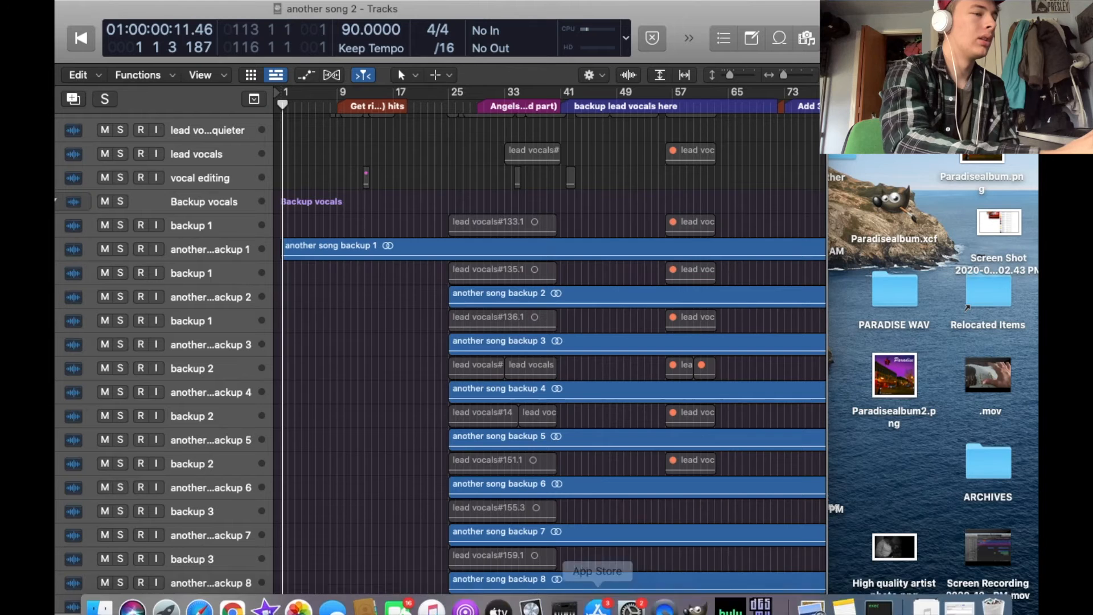
pyautogui.click(432, 594)
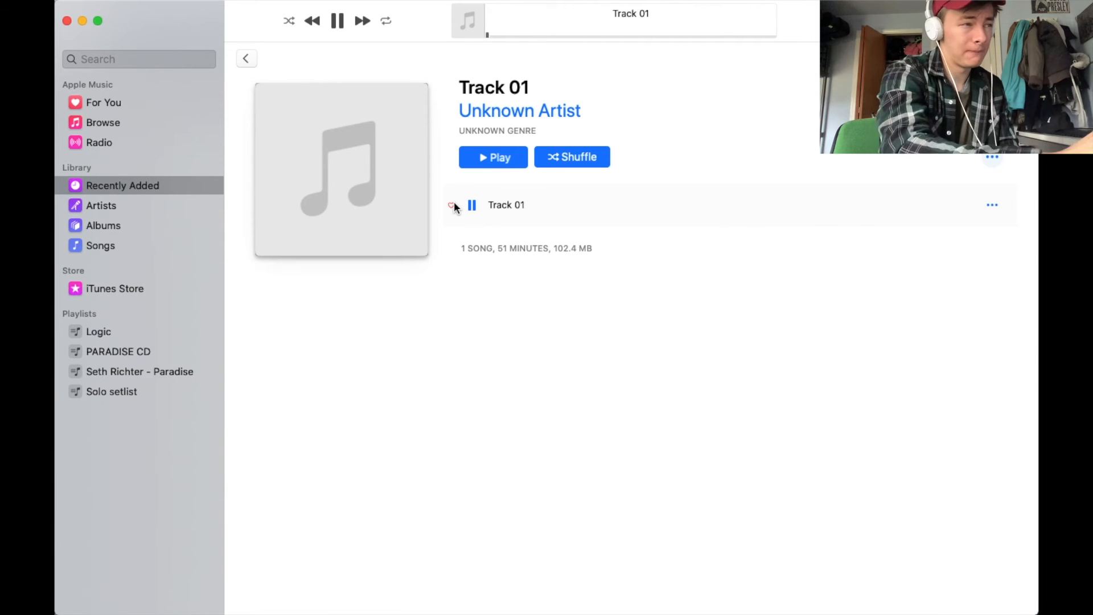
pyautogui.click(339, 24)
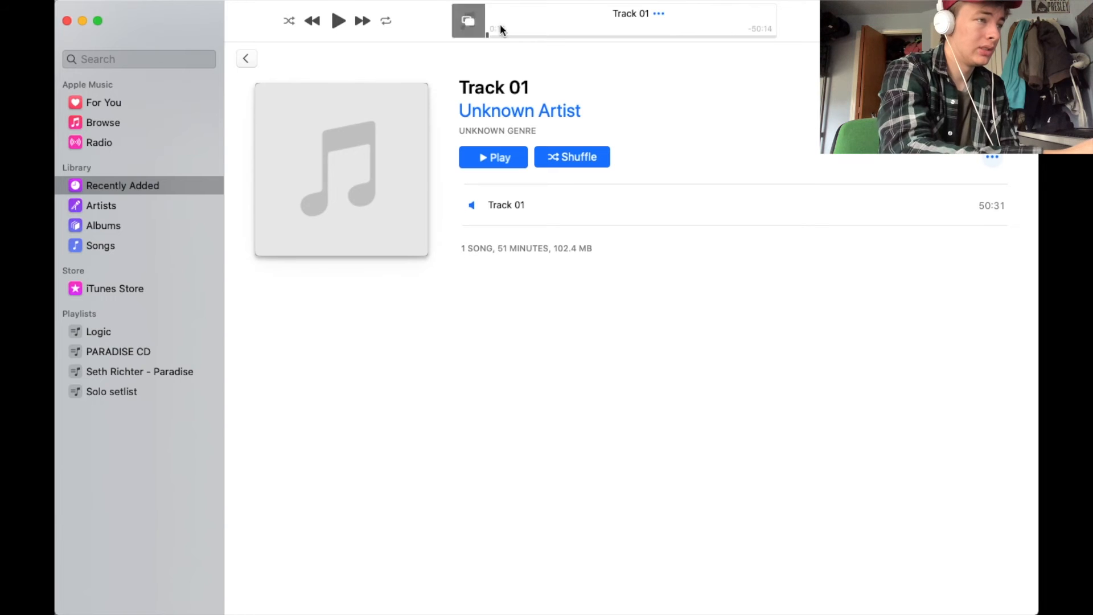
pyautogui.moveTo(567, 35); pyautogui.dragTo(681, 35)
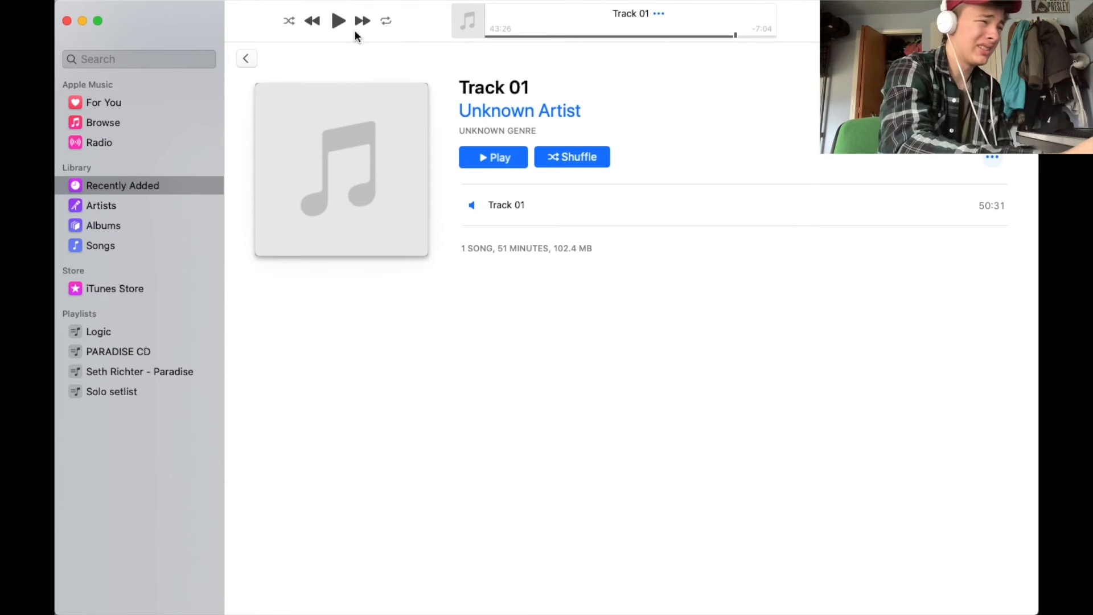
pyautogui.click(66, 21)
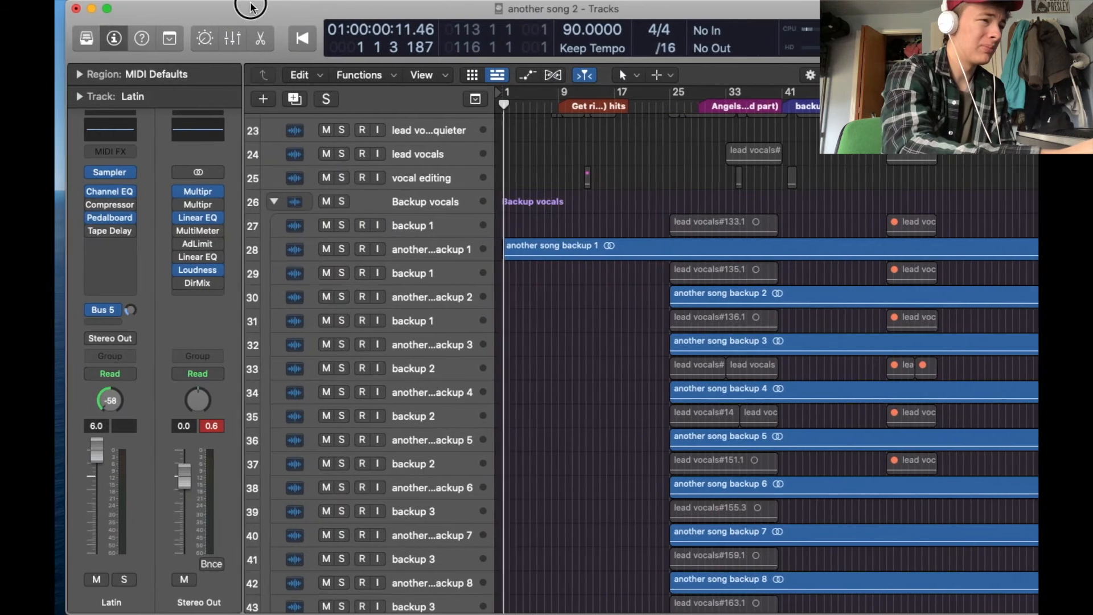
# - Examine the guitar, bass, piano, horn and vocal tracks across the 90 BPM project "another song"
pyautogui.moveTo(634, 609)
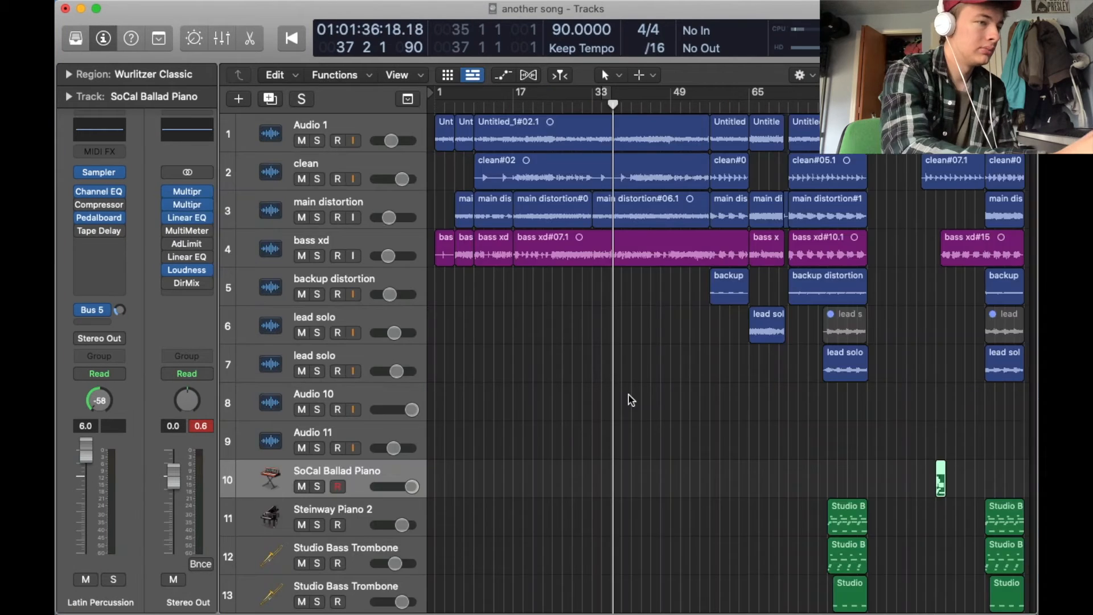
pyautogui.scroll(-10, 627, 398)
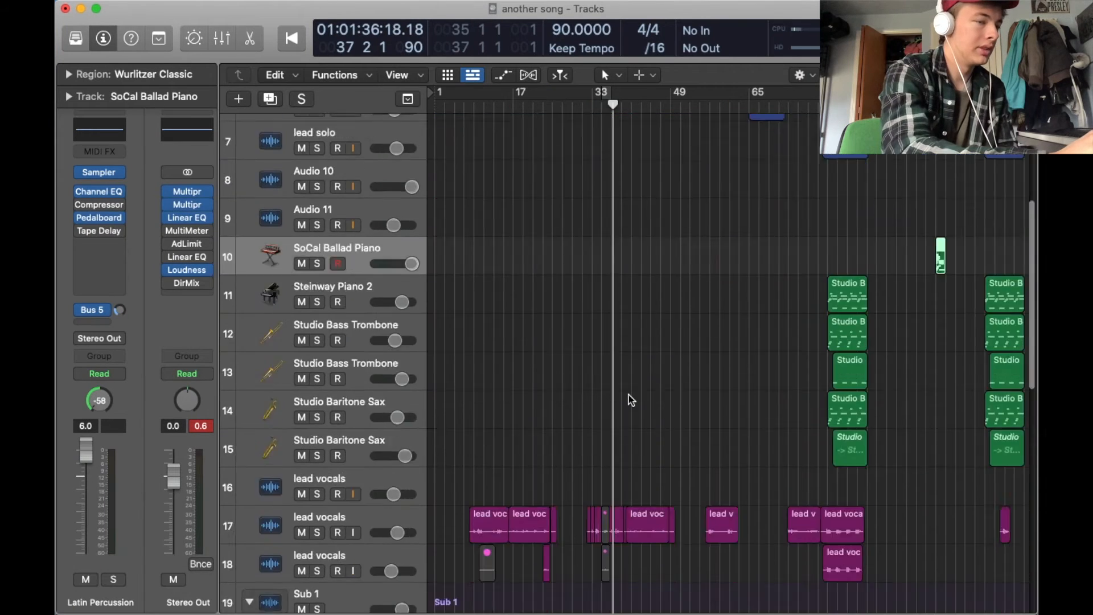
pyautogui.scroll(10, 631, 401)
pyautogui.scroll(-10, 631, 401)
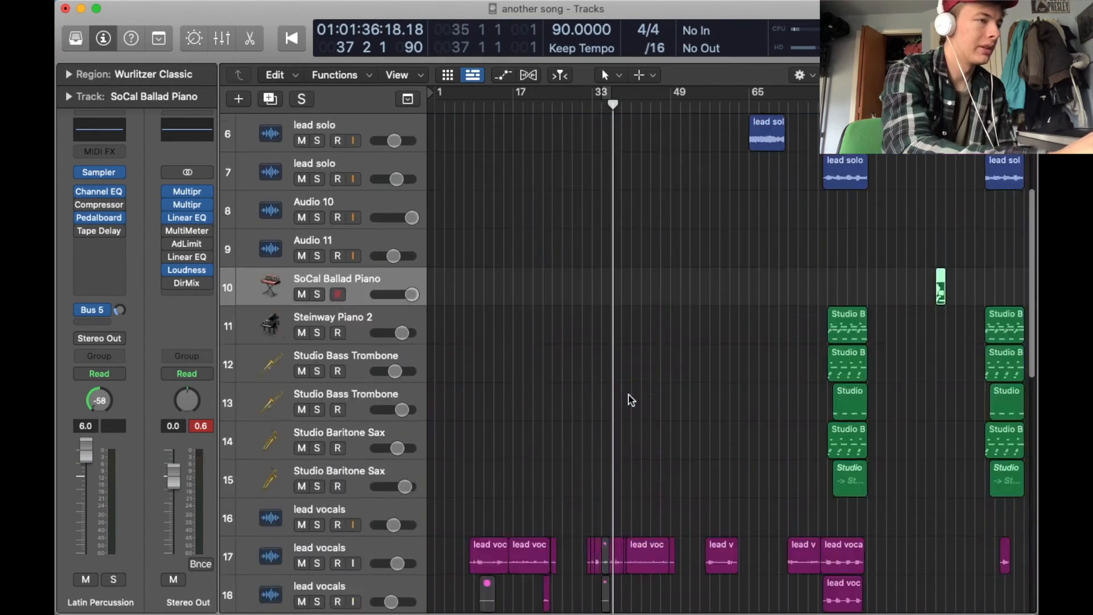
pyautogui.scroll(15, 631, 400)
pyautogui.scroll(5, 631, 401)
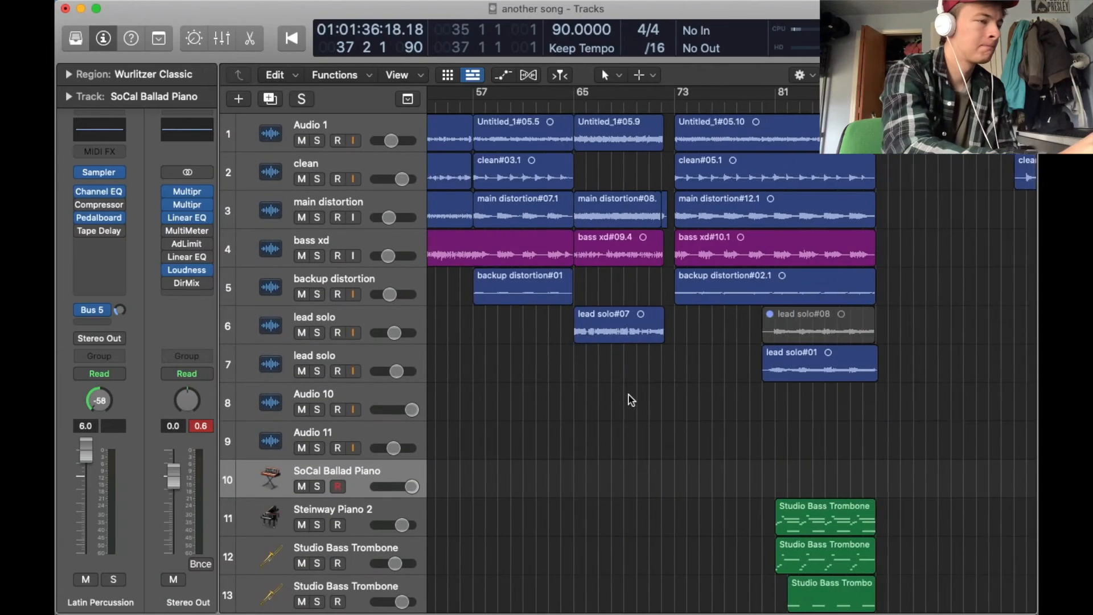
pyautogui.hscroll(-10, 632, 400)
pyautogui.hscroll(2, 632, 400)
pyautogui.scroll(-10, 632, 400)
pyautogui.scroll(10, 632, 400)
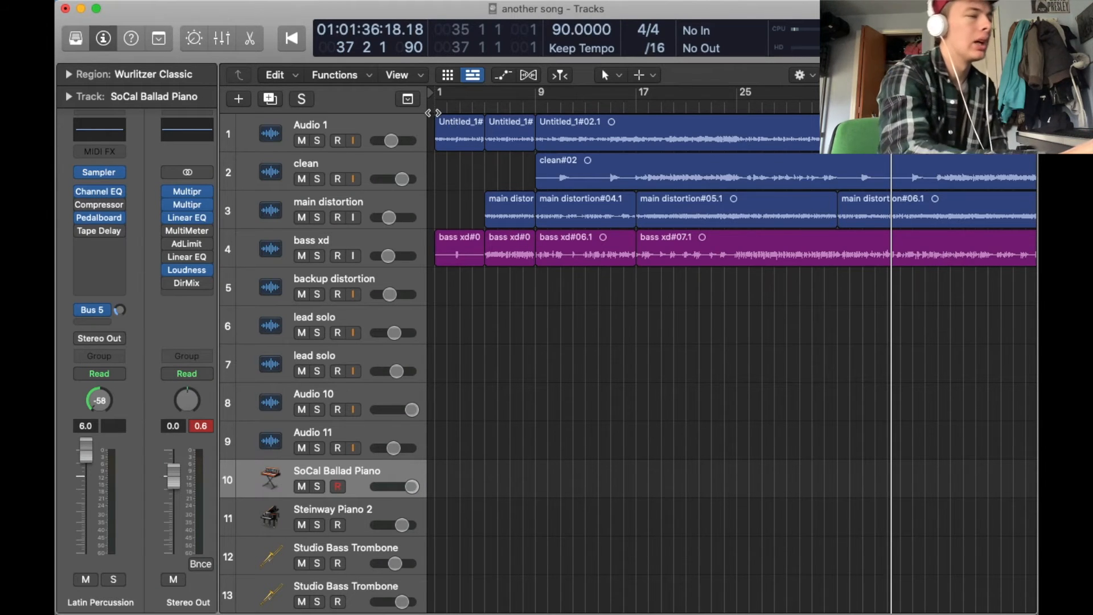
# - Return the playhead to the start of the song, look over the backup vocal and Drummer tracks, and play from bar 1
pyautogui.press('Return')
pyautogui.hscroll(10, 593, 344)
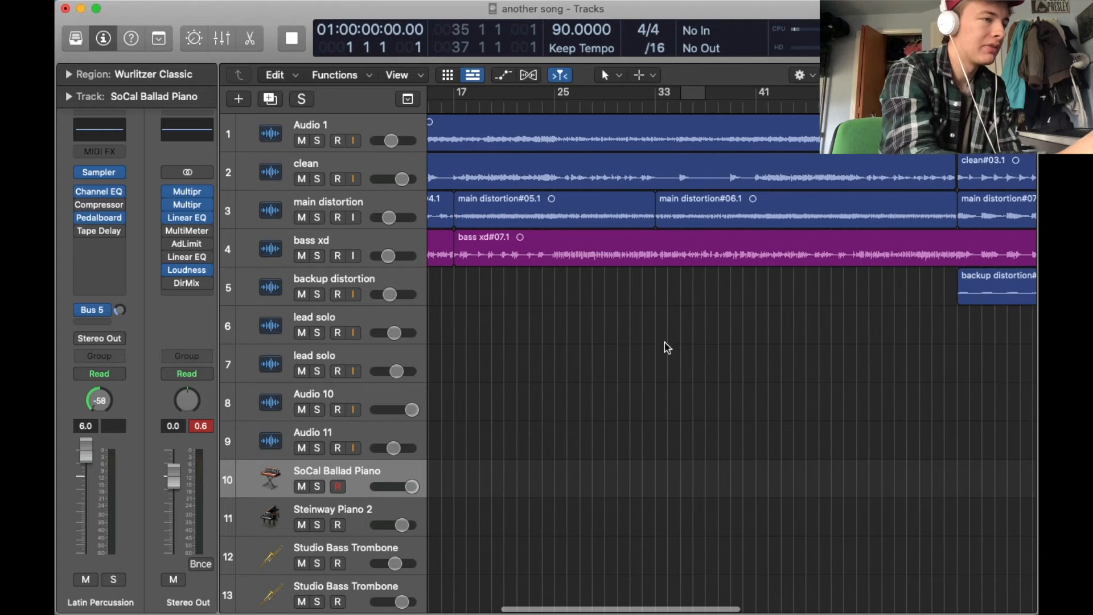
pyautogui.scroll(-15, 539, 306)
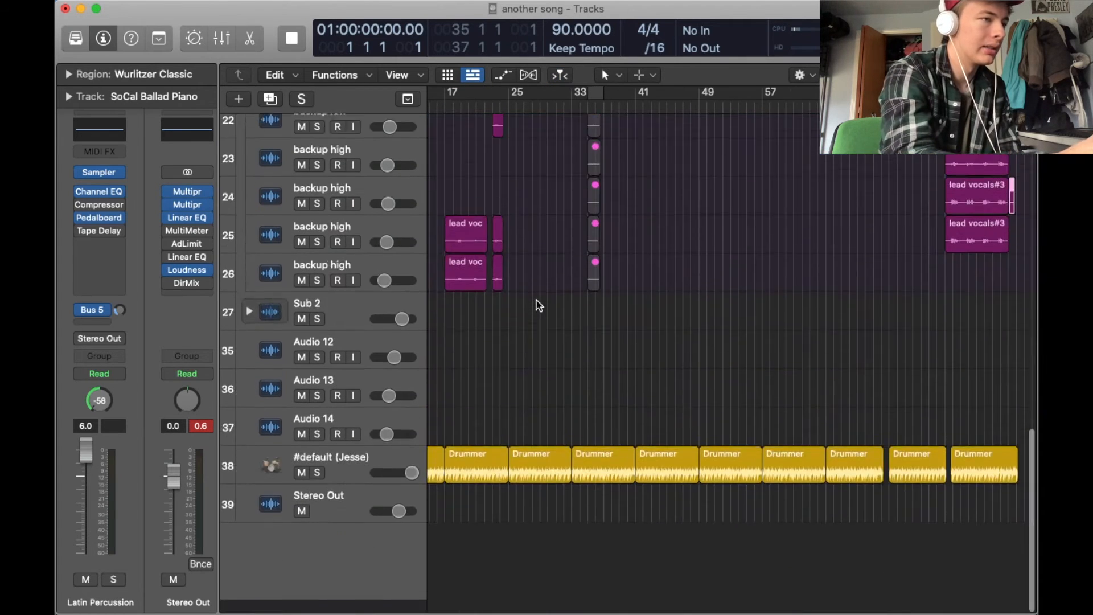
pyautogui.scroll(15, 539, 306)
pyautogui.hscroll(-10, 539, 306)
pyautogui.hscroll(-8, 539, 306)
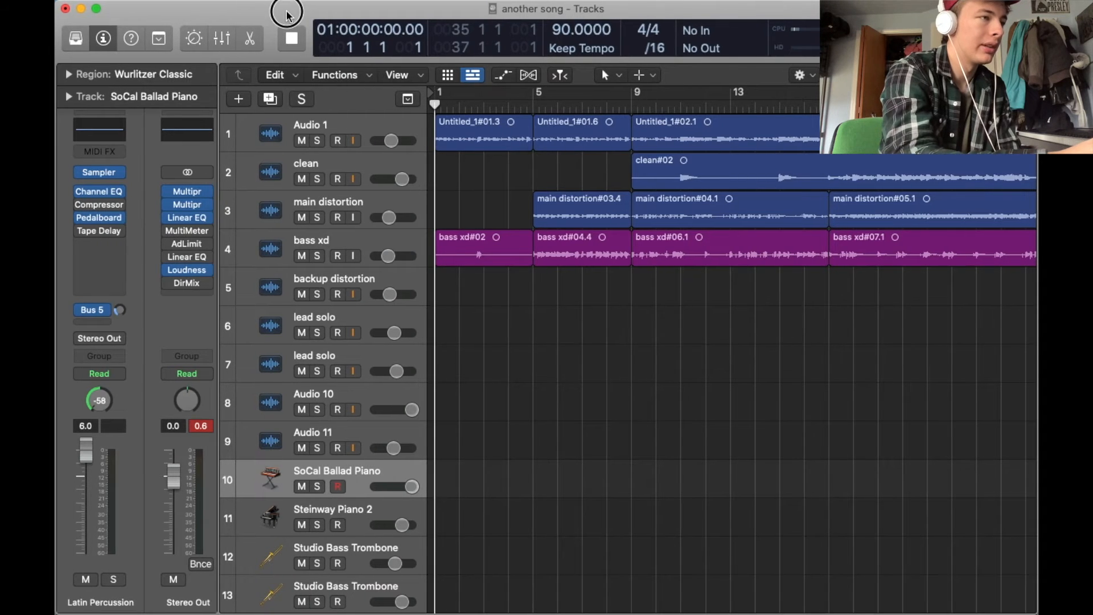
pyautogui.moveTo(251, 19); pyautogui.dragTo(138, 5)
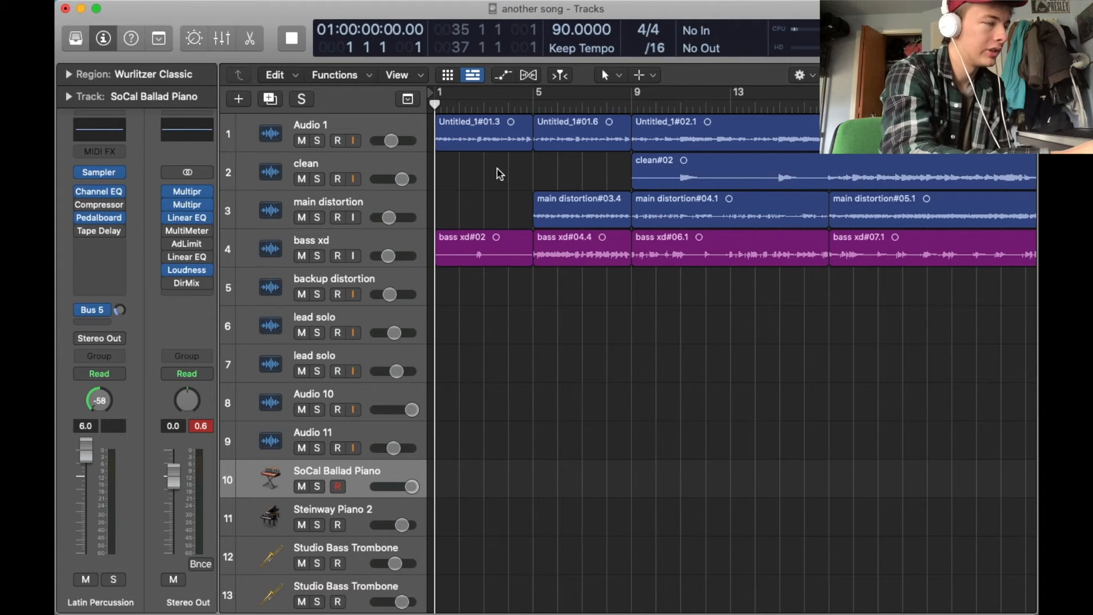
pyautogui.press('space')
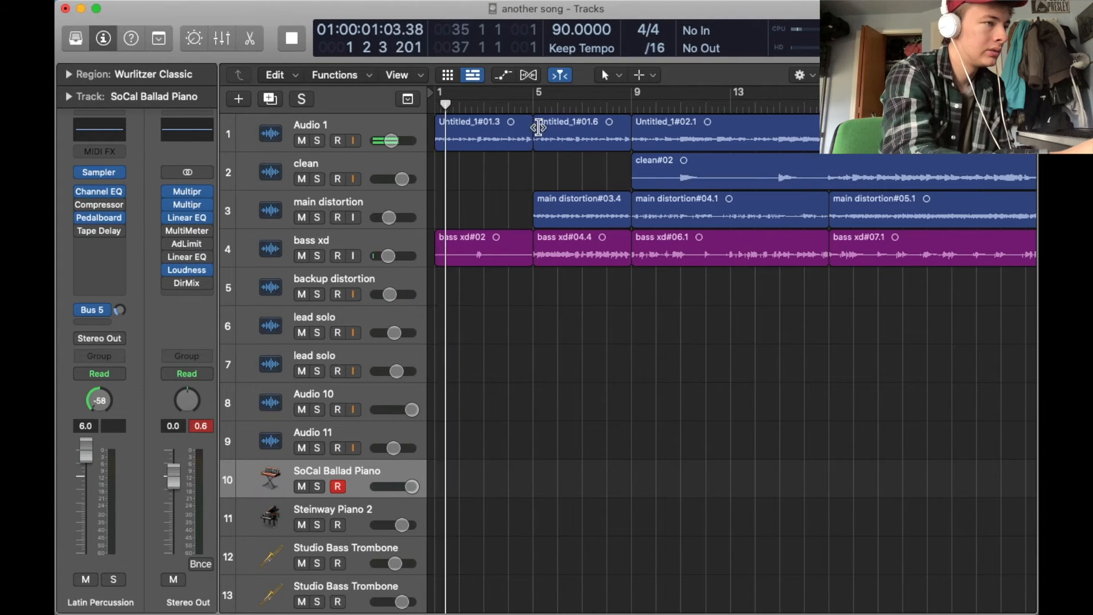
# - Play from bar 5 and again from bar 9 while looking over the lead vocal, backup vocal and Drummer tracks
pyautogui.click(533, 104)
pyautogui.scroll(-5, 559, 346)
pyautogui.scroll(-14, 559, 345)
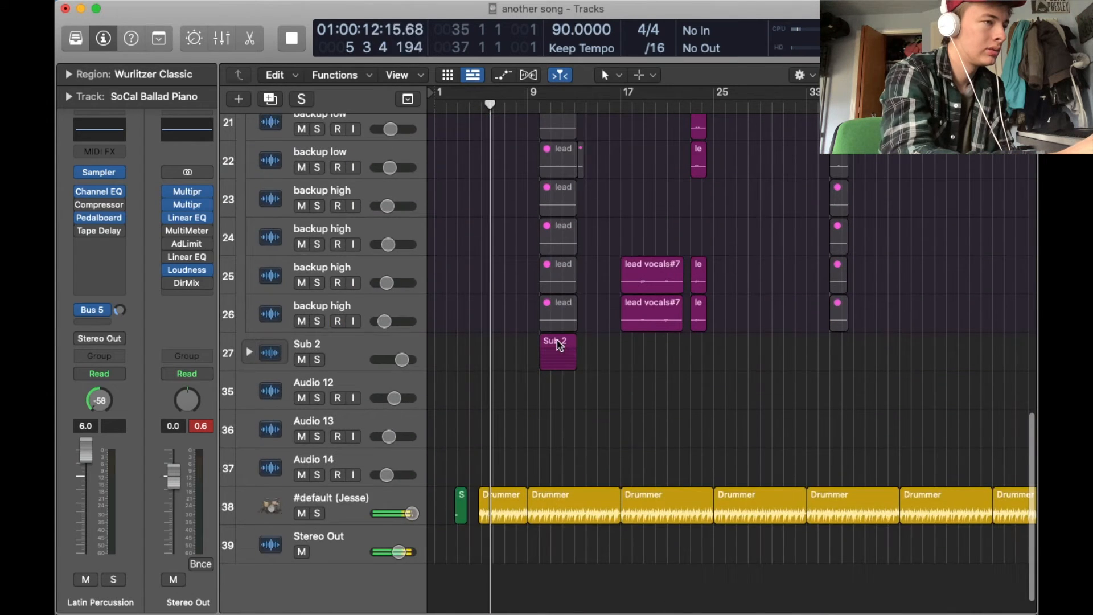
pyautogui.scroll(10, 560, 345)
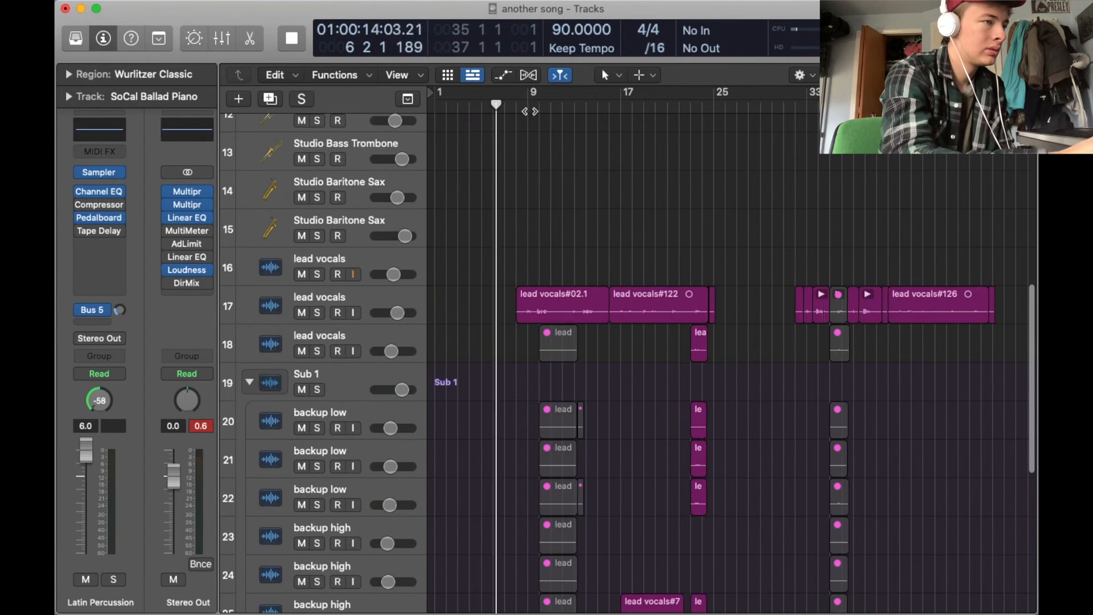
pyautogui.click(529, 106)
pyautogui.scroll(-9, 565, 319)
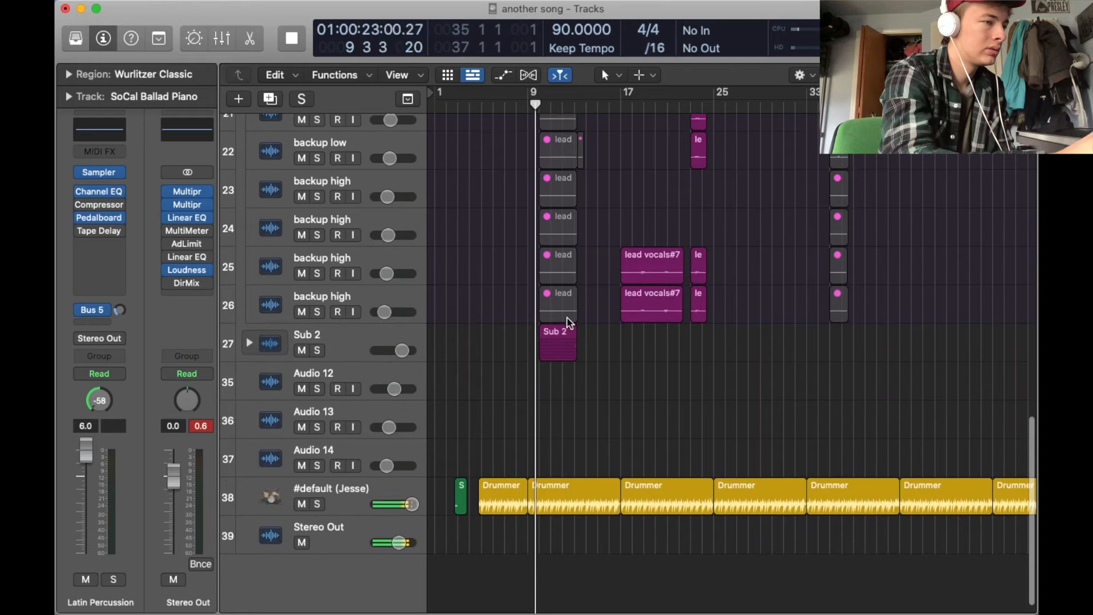
# - Expand the Sub 2 stack to look over its backup vocal tracks during playback, collapse it, and pause at about bar 13
pyautogui.click(250, 346)
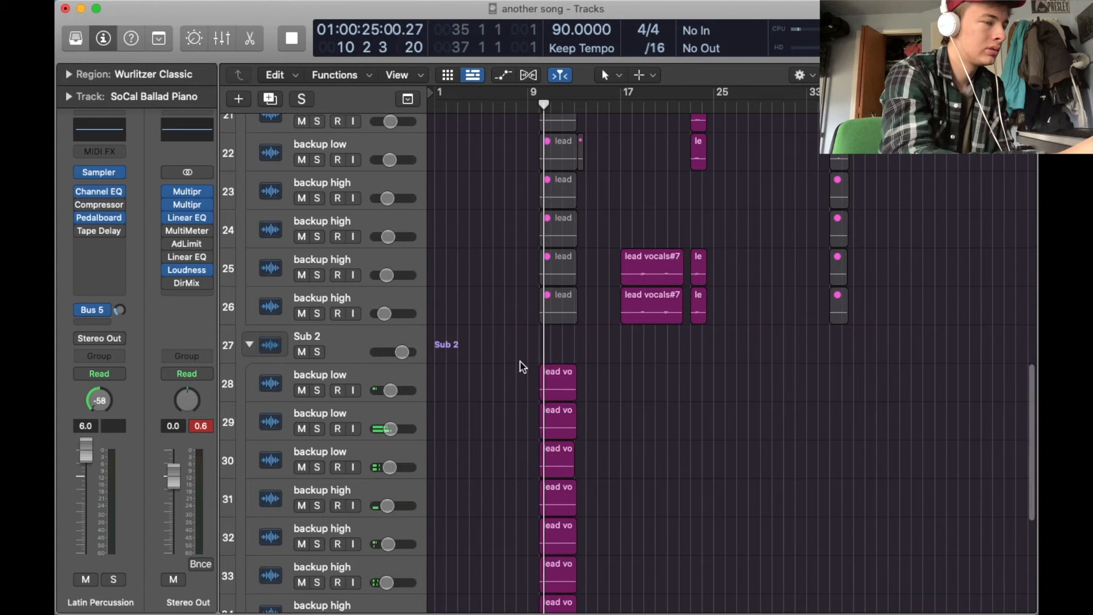
pyautogui.scroll(-5, 570, 387)
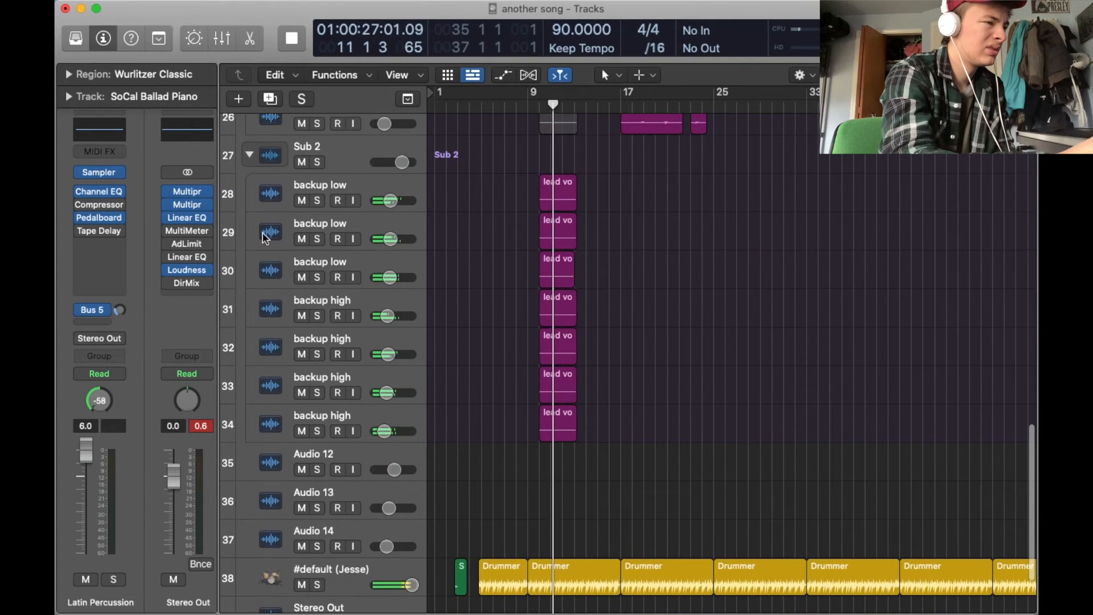
pyautogui.click(250, 155)
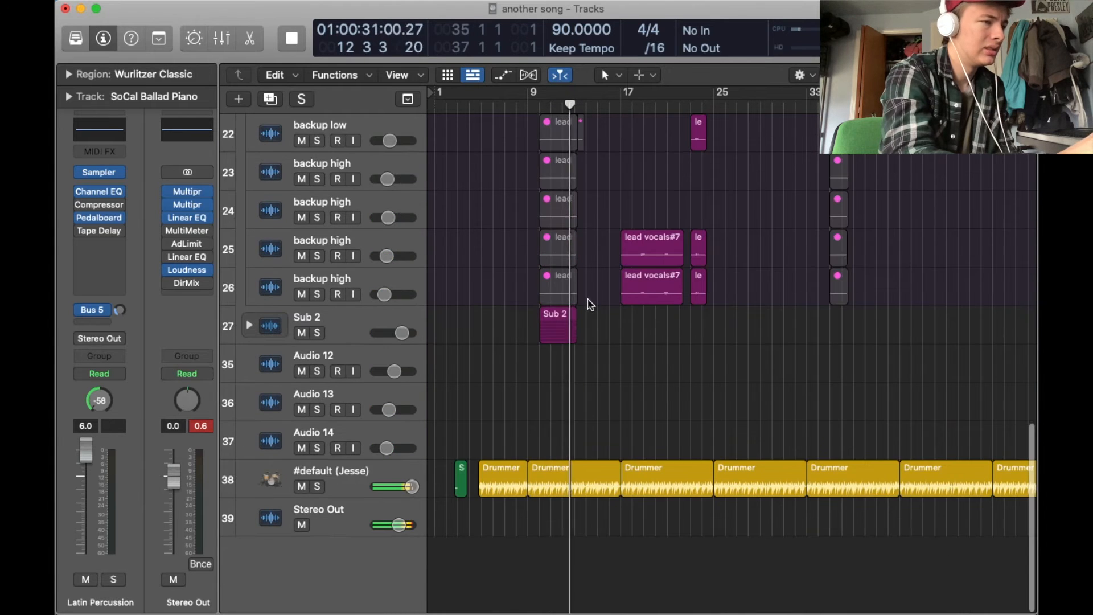
pyautogui.hscroll(3, 590, 305)
pyautogui.scroll(10, 589, 304)
pyautogui.press('space')
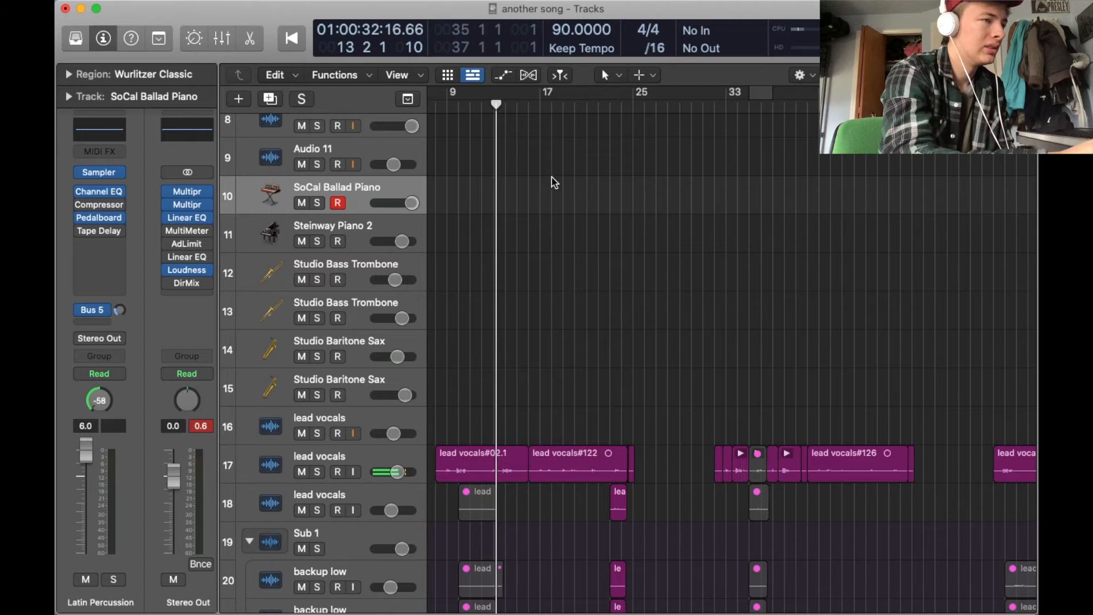
# - Follow the backup low and backup high regions during playback through bars 16 to 24, and stop after the bar 23 regions
pyautogui.scroll(-10, 580, 253)
pyautogui.press('space')
pyautogui.scroll(5, 581, 253)
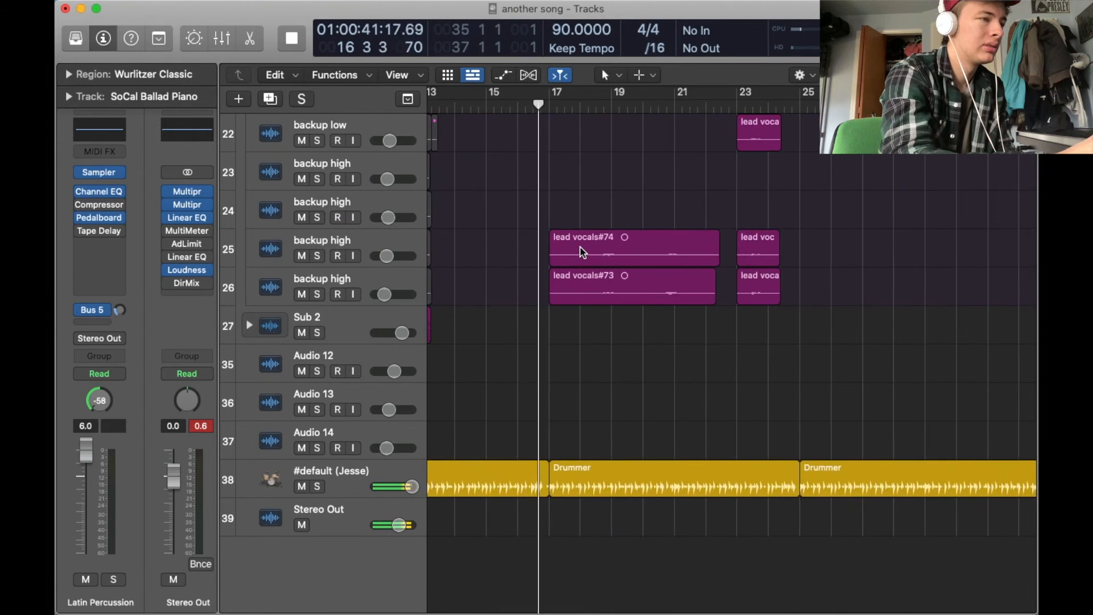
pyautogui.scroll(3, 581, 252)
pyautogui.scroll(5, 584, 252)
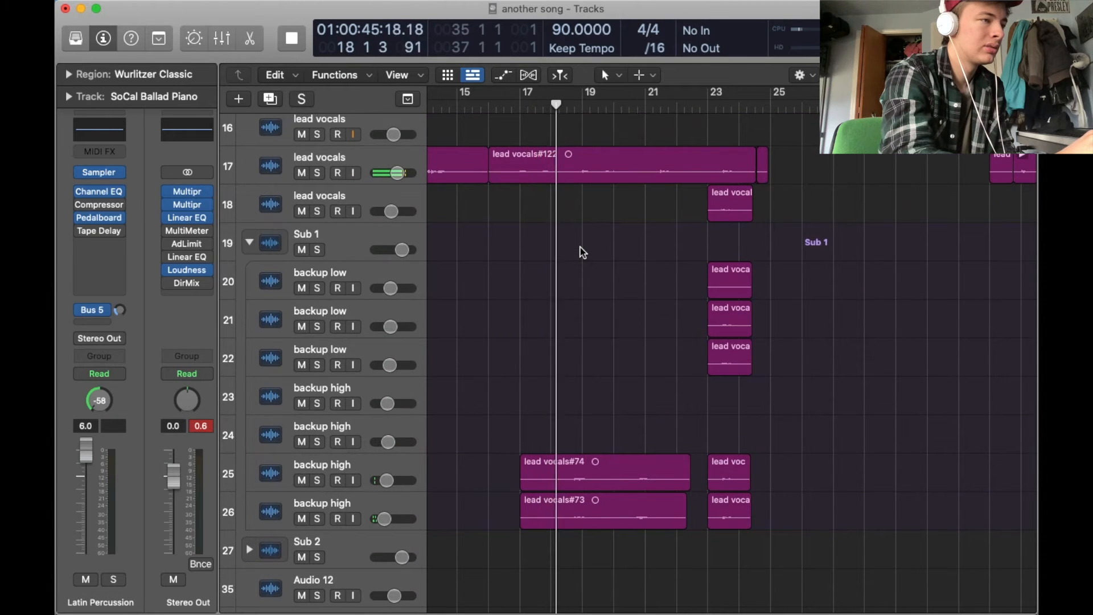
pyautogui.hscroll(2, 583, 252)
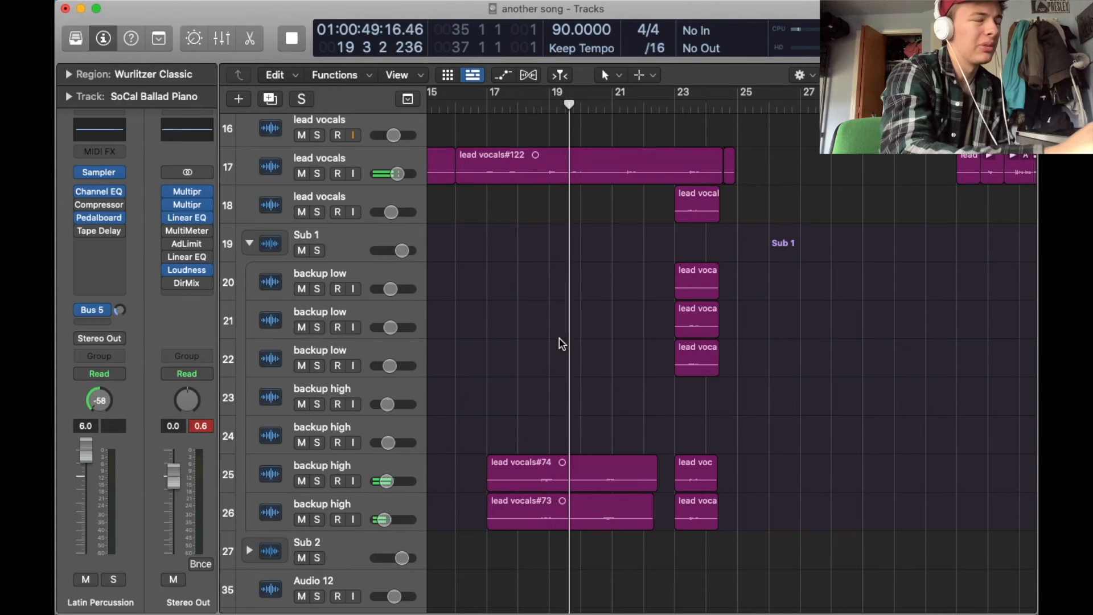
pyautogui.hscroll(3, 561, 344)
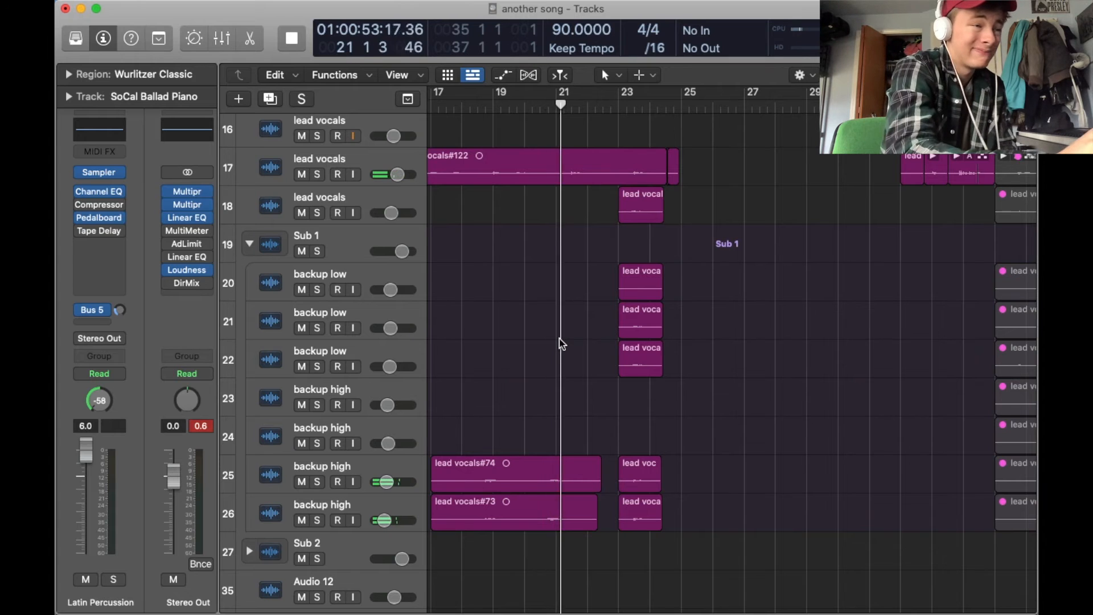
pyautogui.hscroll(2, 561, 344)
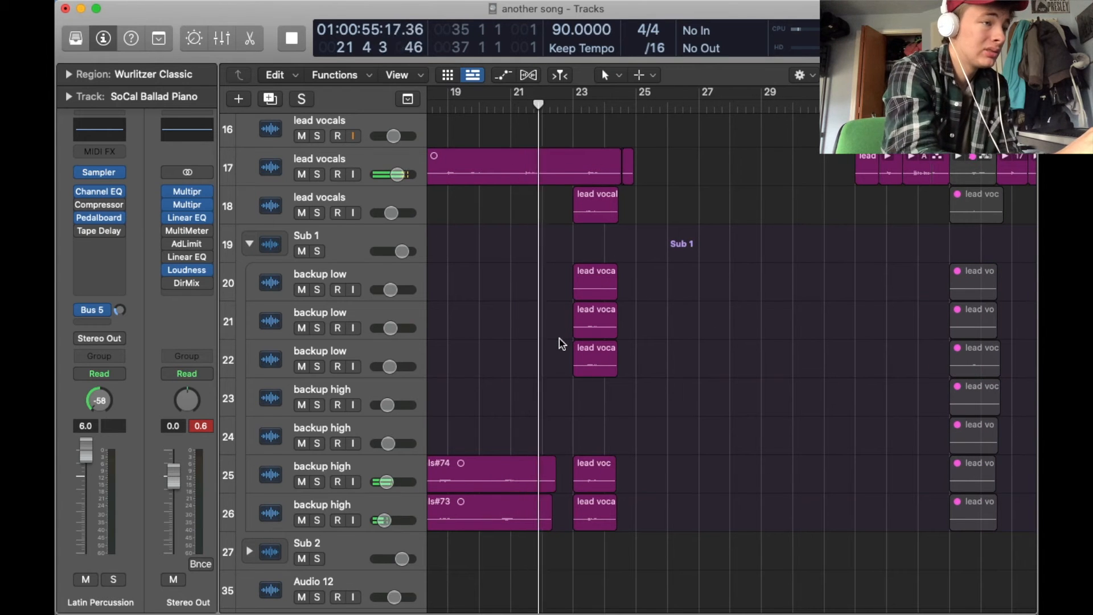
pyautogui.hscroll(2, 561, 343)
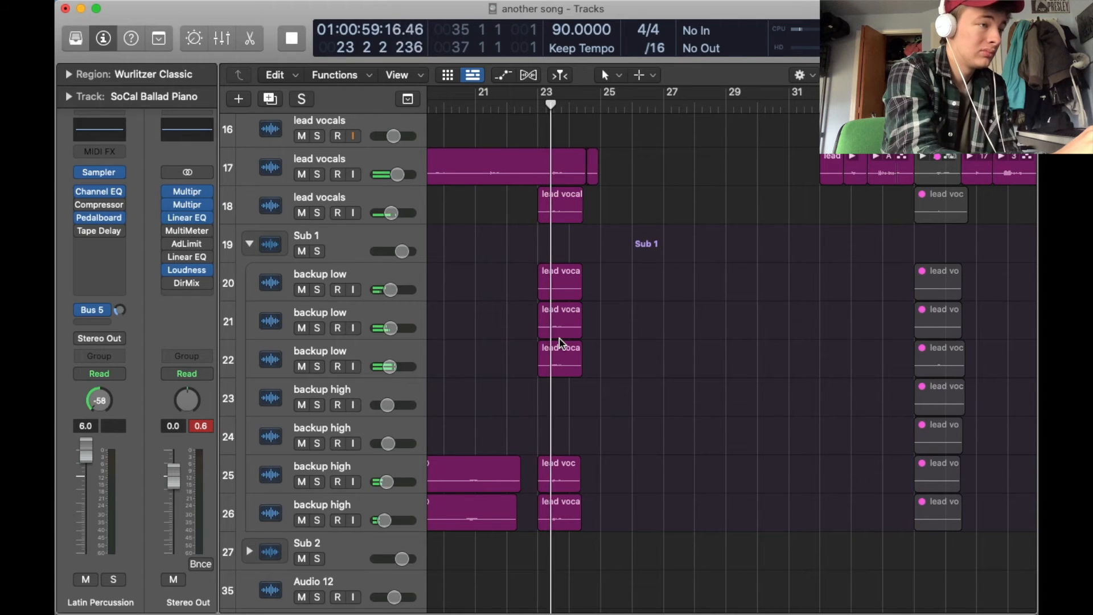
pyautogui.hscroll(8, 561, 343)
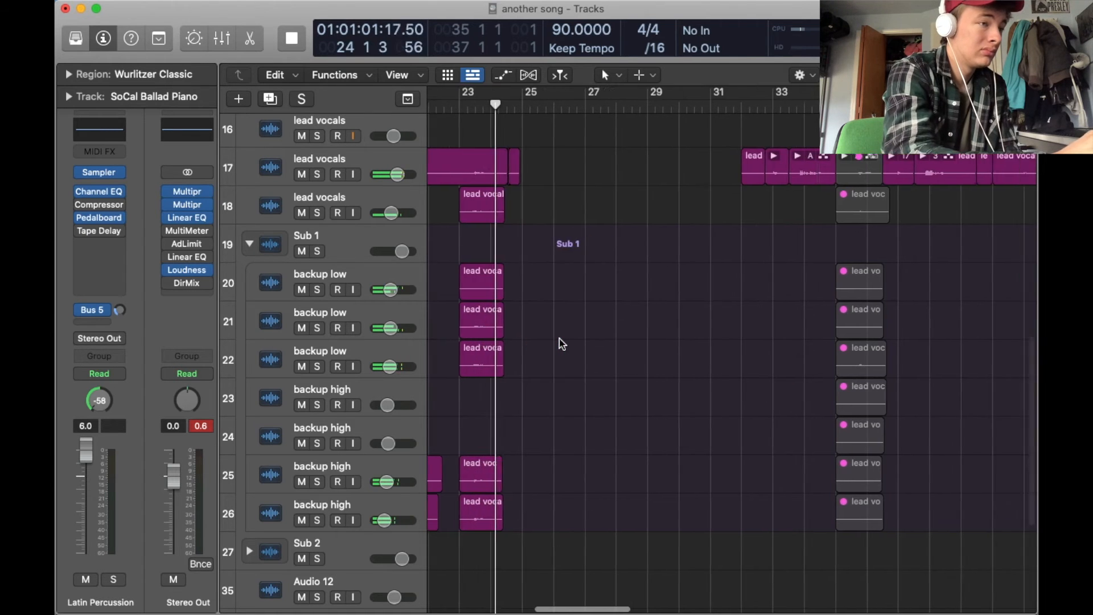
pyautogui.press('space')
pyautogui.hscroll(-8, 558, 342)
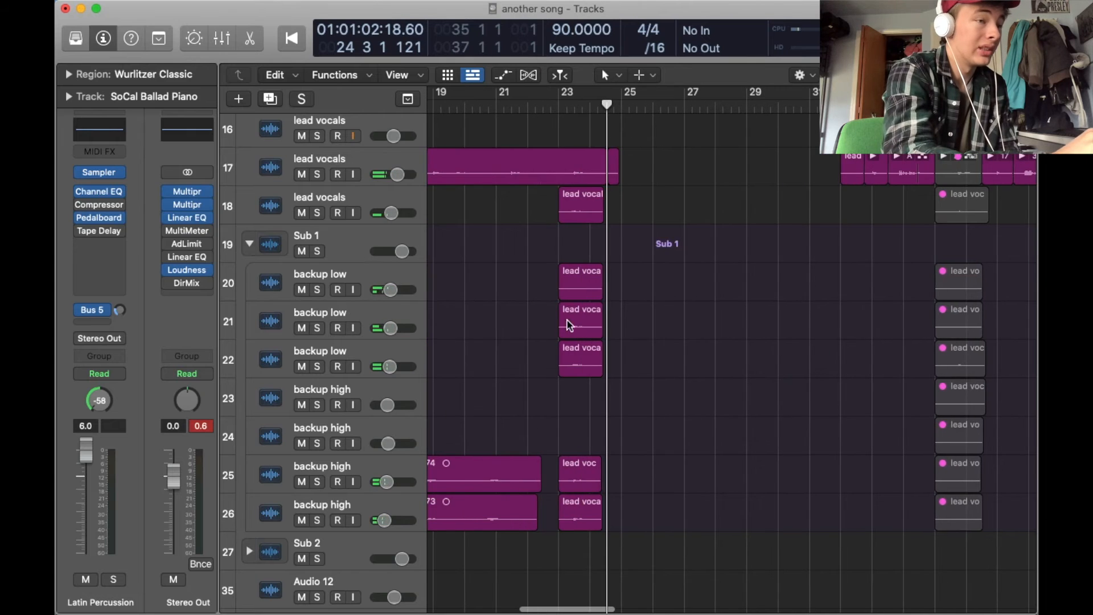
# - Move the playhead to bar 32 and look closely at the lead and backup vocal regions around bar 35
pyautogui.hscroll(8, 598, 330)
pyautogui.hscroll(5, 585, 301)
pyautogui.click(559, 106)
pyautogui.hscroll(2, 568, 155)
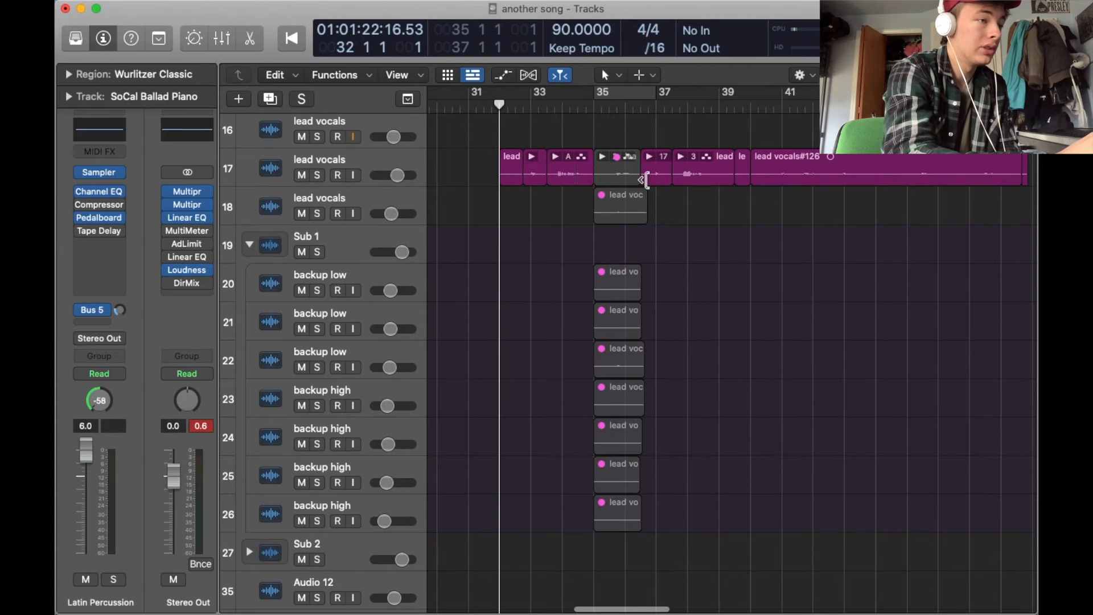
pyautogui.scroll(5, 662, 172)
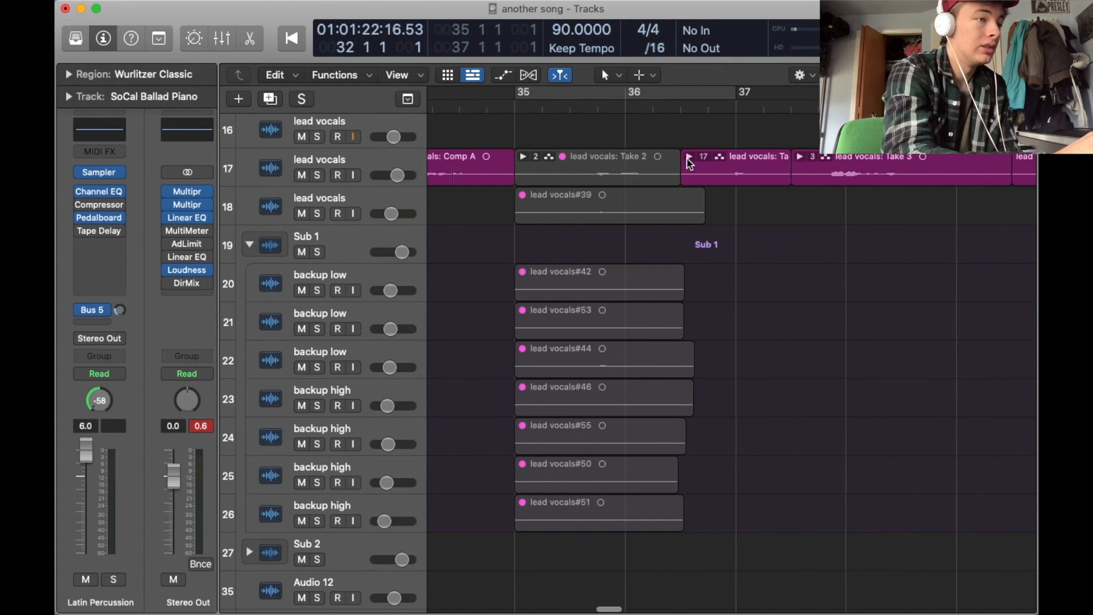
# - Open the Take 17 folder between bars 36 and 37 on lead vocals track 17, review its takes, and close it
pyautogui.click(689, 159)
pyautogui.scroll(-5, 671, 378)
pyautogui.scroll(15, 671, 378)
pyautogui.scroll(-10, 672, 380)
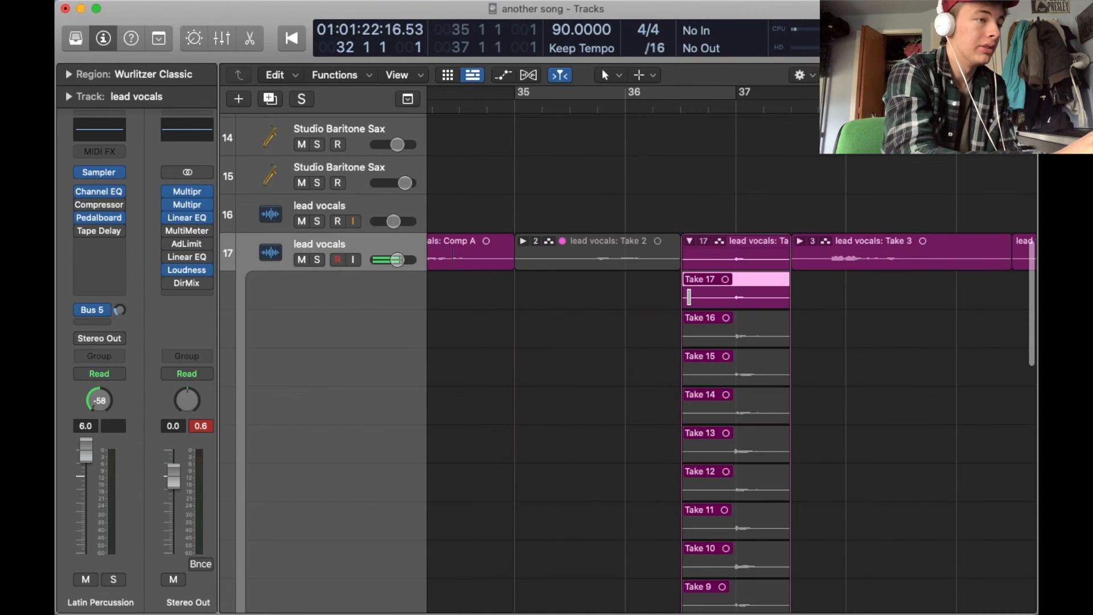
pyautogui.click(691, 245)
# - Play the lead vocals from just before bar 33 into bar 34, stop, and return the playhead to bar 33
pyautogui.press('space')
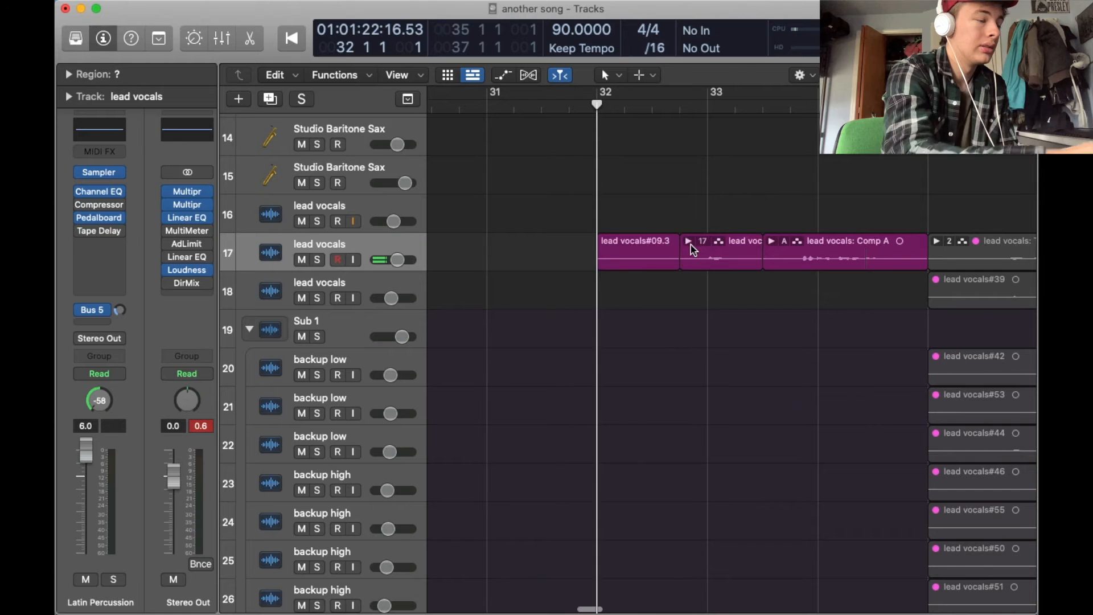
pyautogui.click(684, 107)
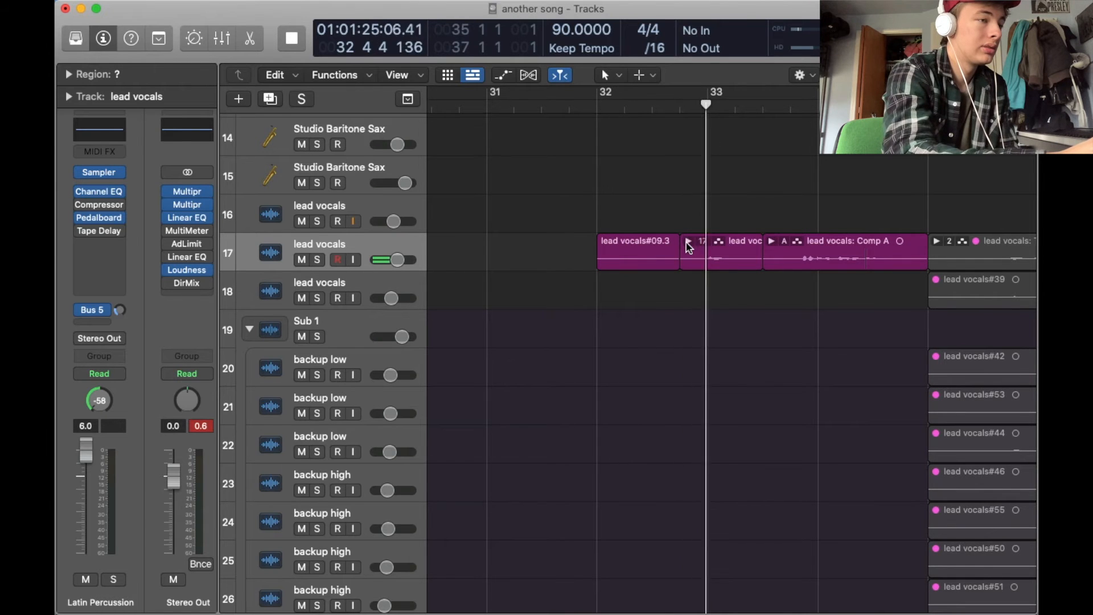
pyautogui.scroll(-5, 686, 243)
pyautogui.scroll(-3, 686, 244)
pyautogui.hscroll(5, 688, 245)
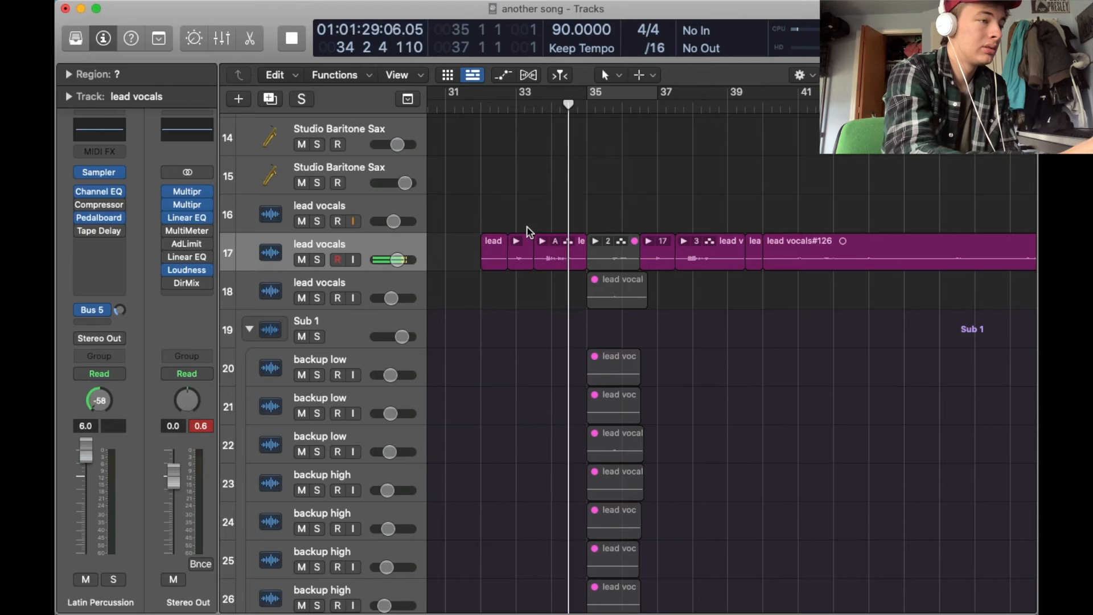
pyautogui.press('space')
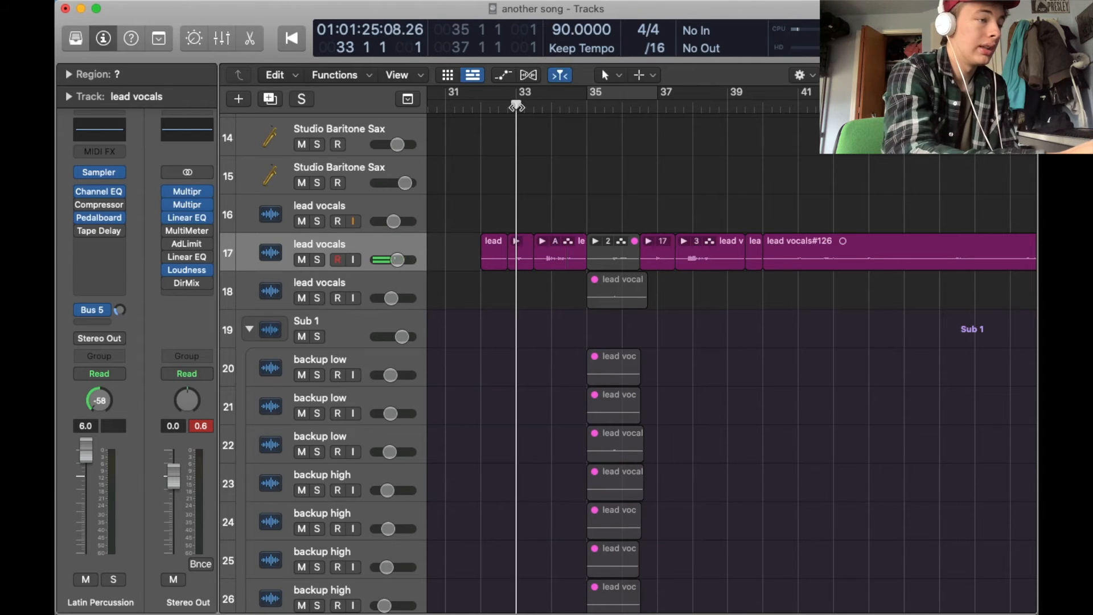
# - Play Take 17 at bar 33 with lead vocals track 17 soloed, and turn the solo off again
pyautogui.scroll(3, 521, 213)
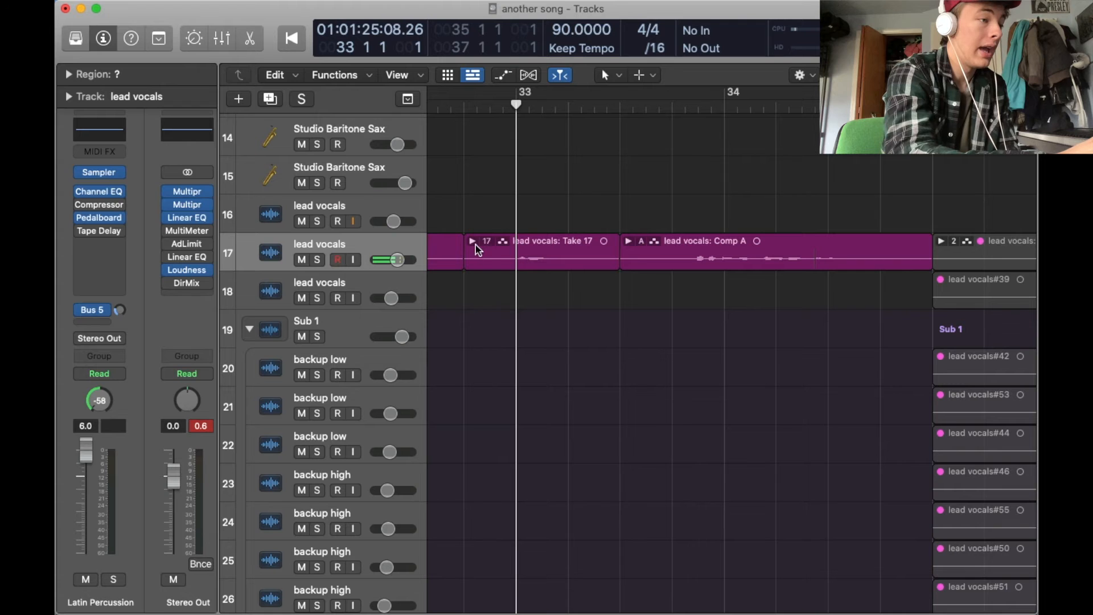
pyautogui.press('space')
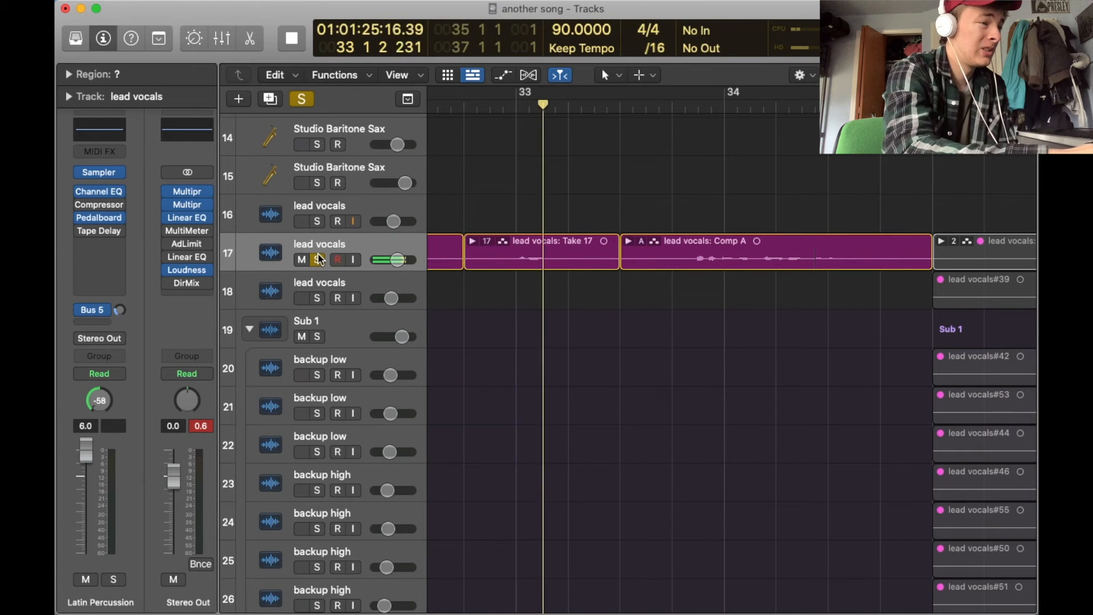
pyautogui.click(317, 260)
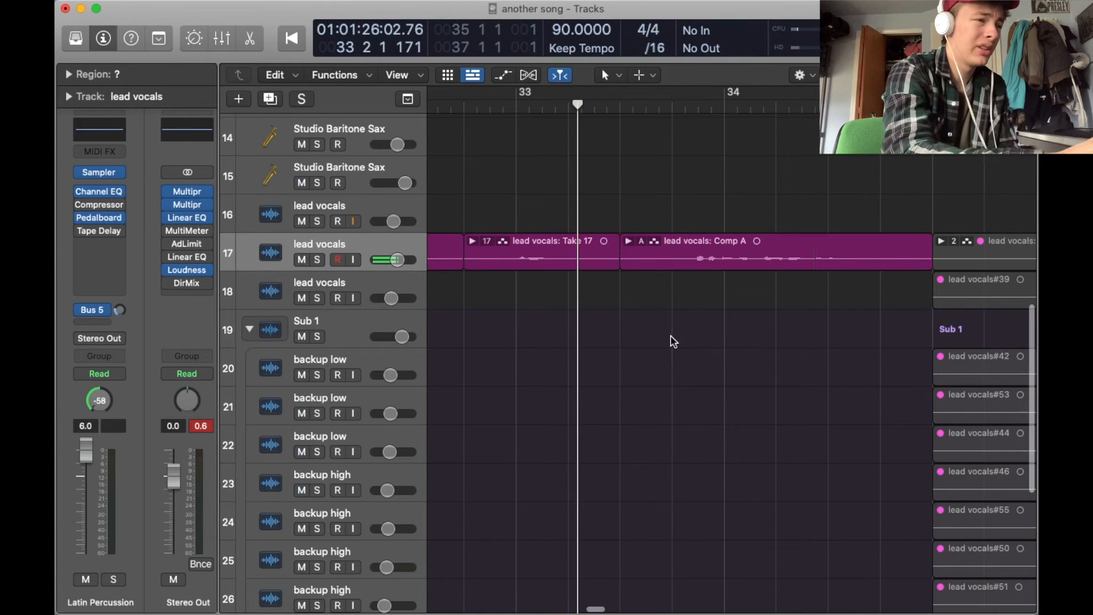
# - Continue playback with the full mix from bar 33 through the muted vocal regions at bar 35, and stop there
pyautogui.press('super+Left')
pyautogui.press('super+Left')
pyautogui.press('super+Left')
pyautogui.press('space')
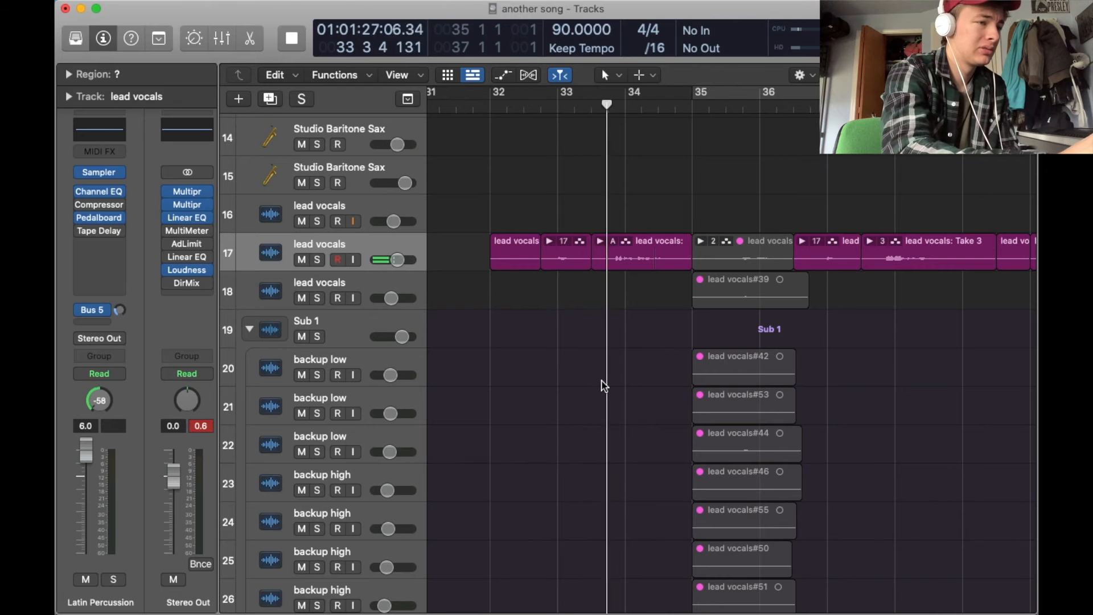
pyautogui.hscroll(5, 604, 386)
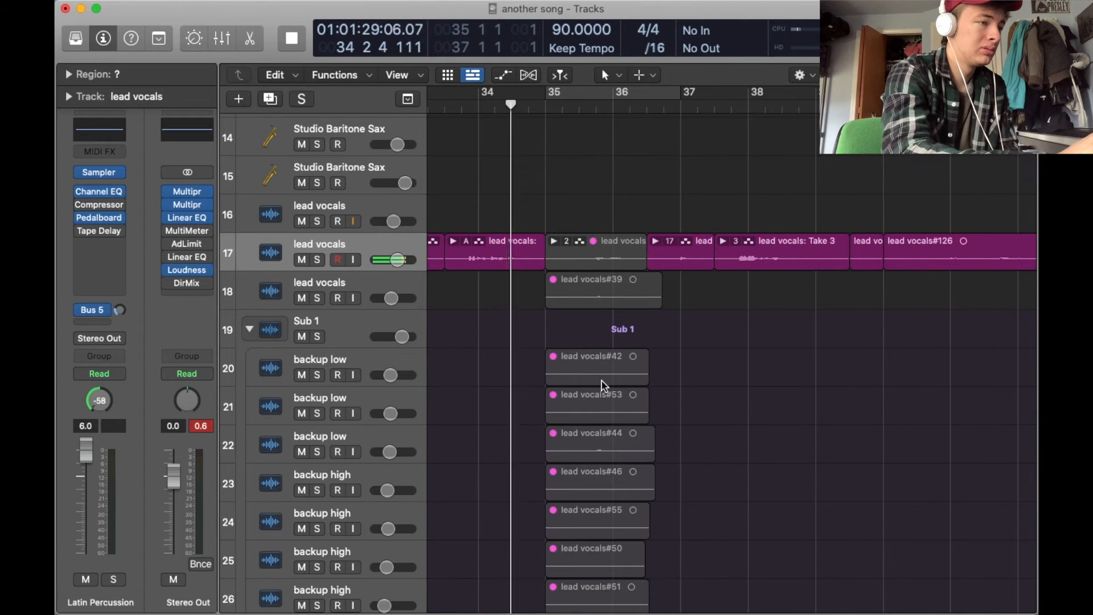
pyautogui.scroll(-5, 604, 387)
pyautogui.scroll(4, 605, 386)
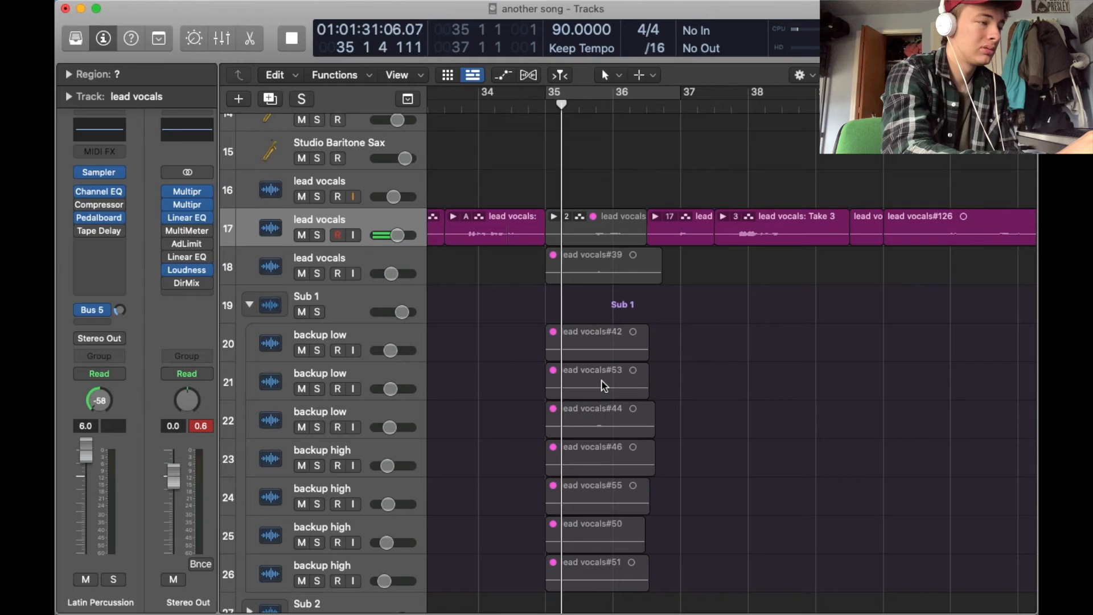
pyautogui.press('space')
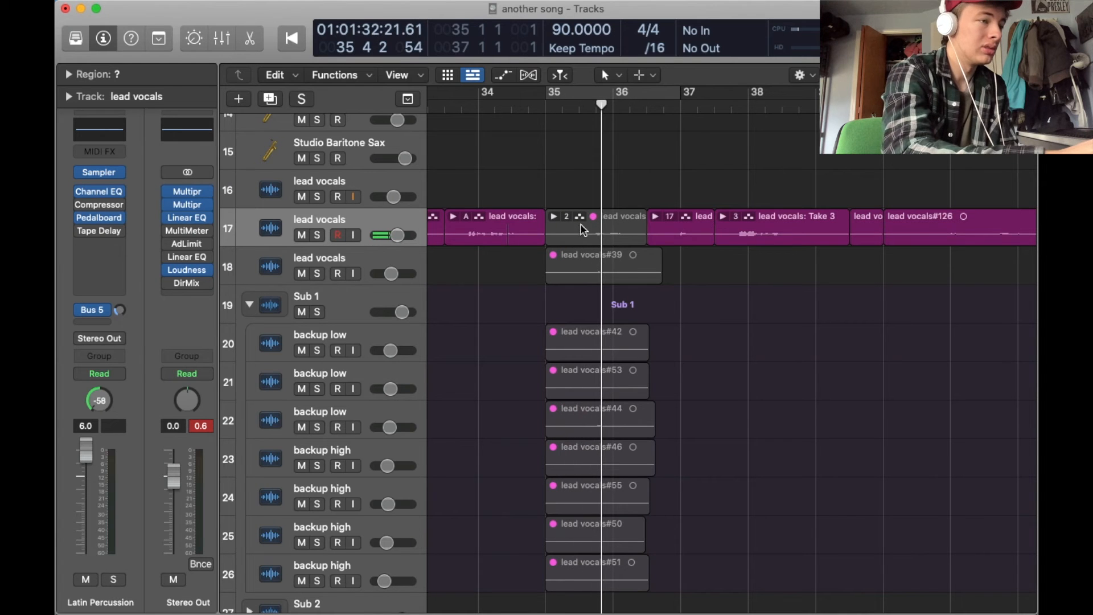
# - Unmute the nine muted lead and backup vocal regions at bar 35 and play them
pyautogui.moveTo(578, 206); pyautogui.dragTo(576, 561)
pyautogui.rightClick(574, 564)
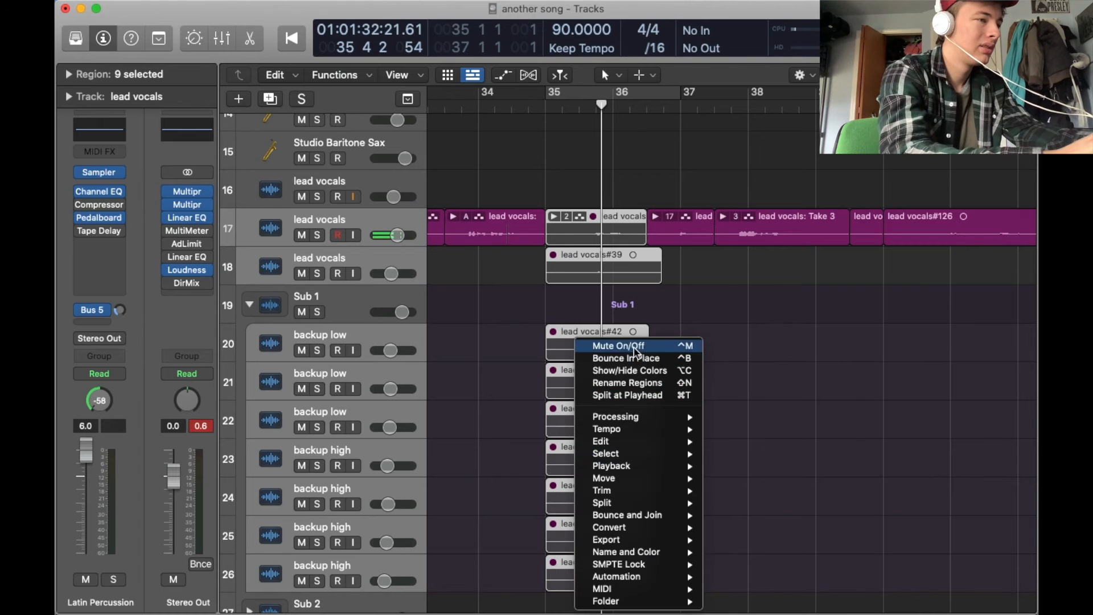
pyautogui.click(581, 345)
pyautogui.press('space')
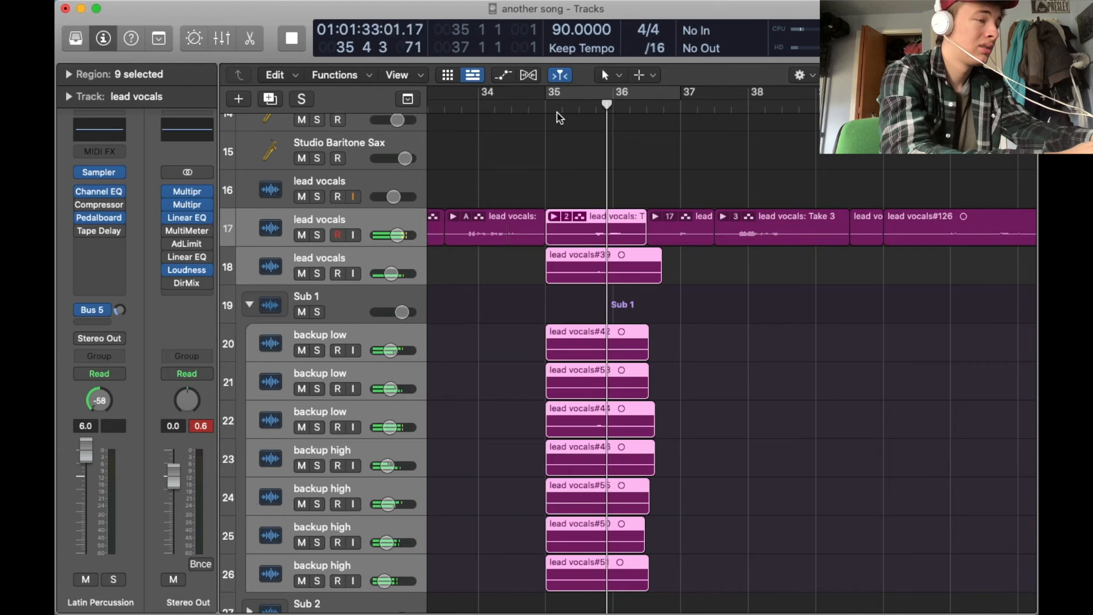
# - Stop playback, mute the nine vocal regions at bar 35 again, and resume playing
pyautogui.press('space')
pyautogui.moveTo(598, 196); pyautogui.dragTo(588, 570)
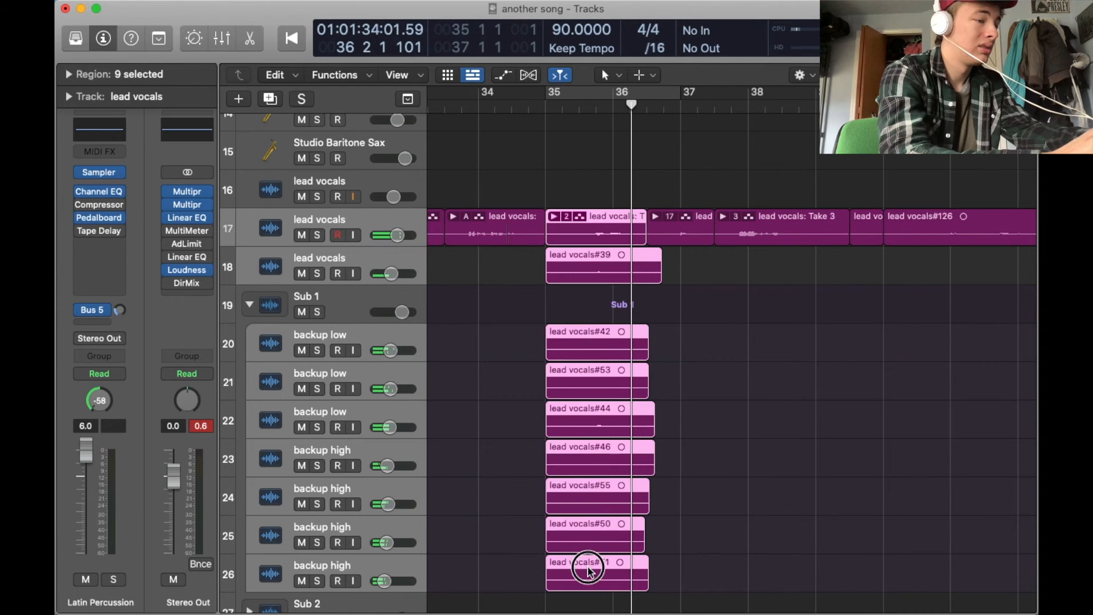
pyautogui.rightClick(588, 571)
pyautogui.click(627, 341)
pyautogui.press('space')
# - Jump ahead to play from about bar 73 and from about bar 81, following the lead vocal and backup vocal regions
pyautogui.hscroll(3, 753, 314)
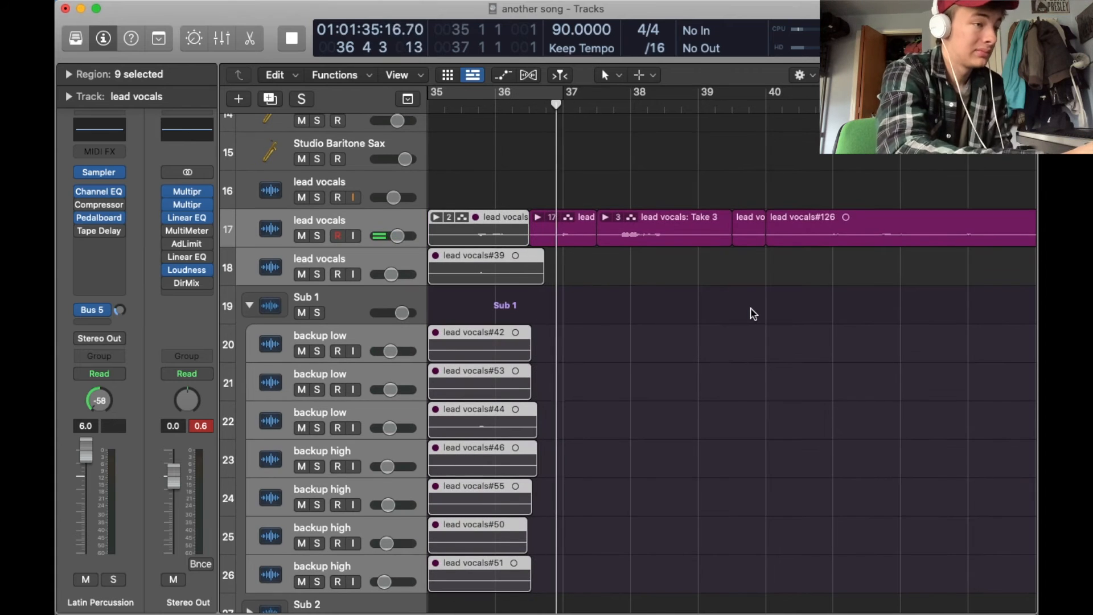
pyautogui.scroll(-3, 753, 314)
pyautogui.hscroll(5, 752, 313)
pyautogui.click(751, 106)
pyautogui.hscroll(5, 688, 309)
pyautogui.click(815, 107)
pyautogui.hscroll(6, 720, 310)
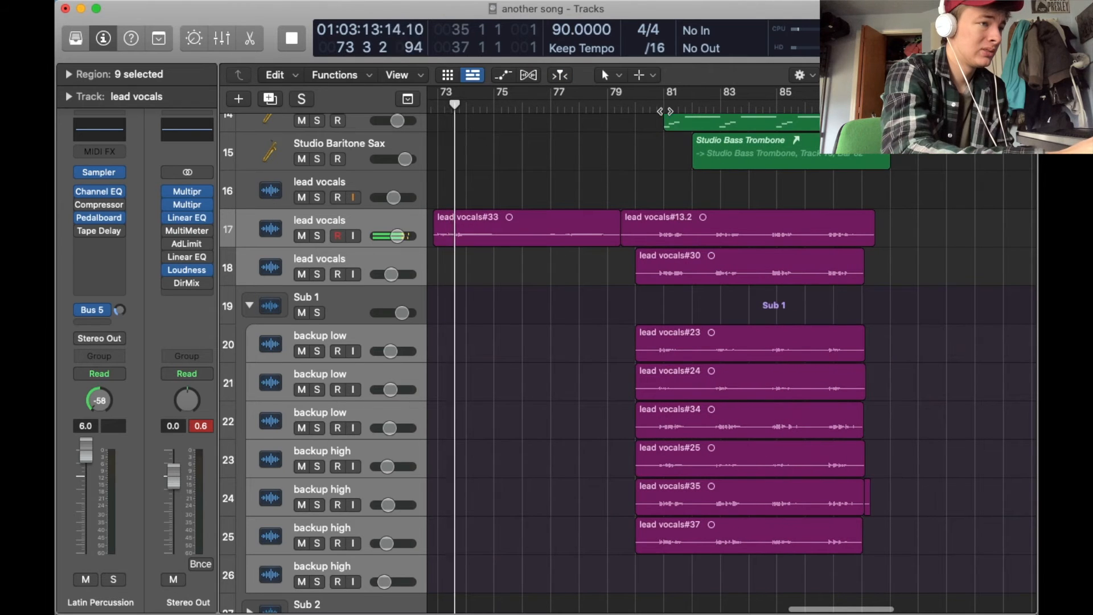
pyautogui.click(659, 108)
pyautogui.hscroll(2, 610, 324)
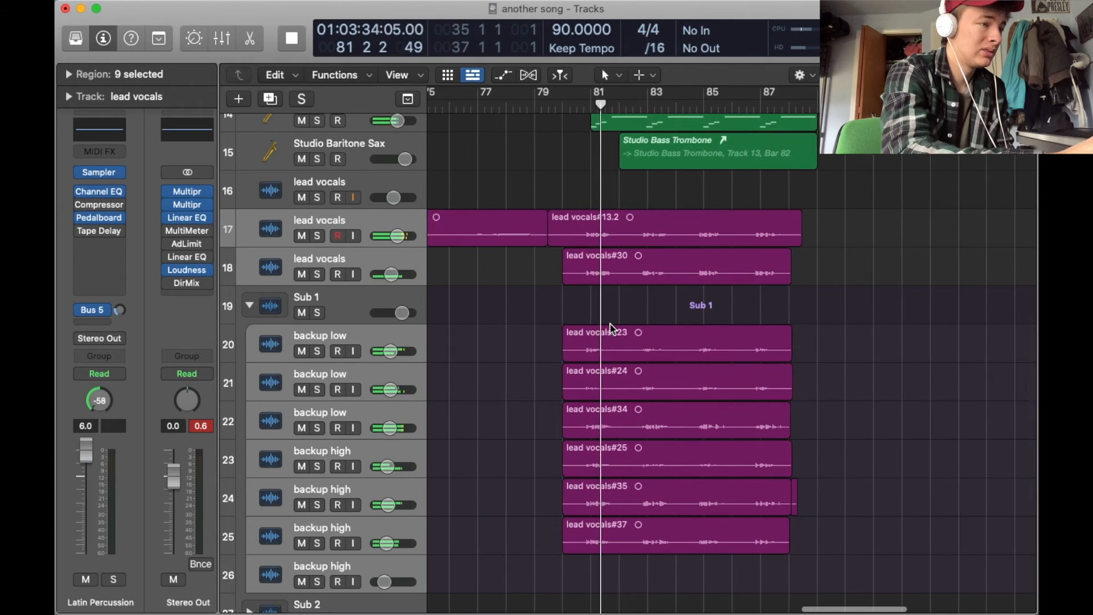
# - Continue playback from bar 81 while examining the guitar, brass and vocal tracks, and stop at about bar 83
pyautogui.scroll(5, 612, 329)
pyautogui.press('super+Left')
pyautogui.scroll(-5, 611, 328)
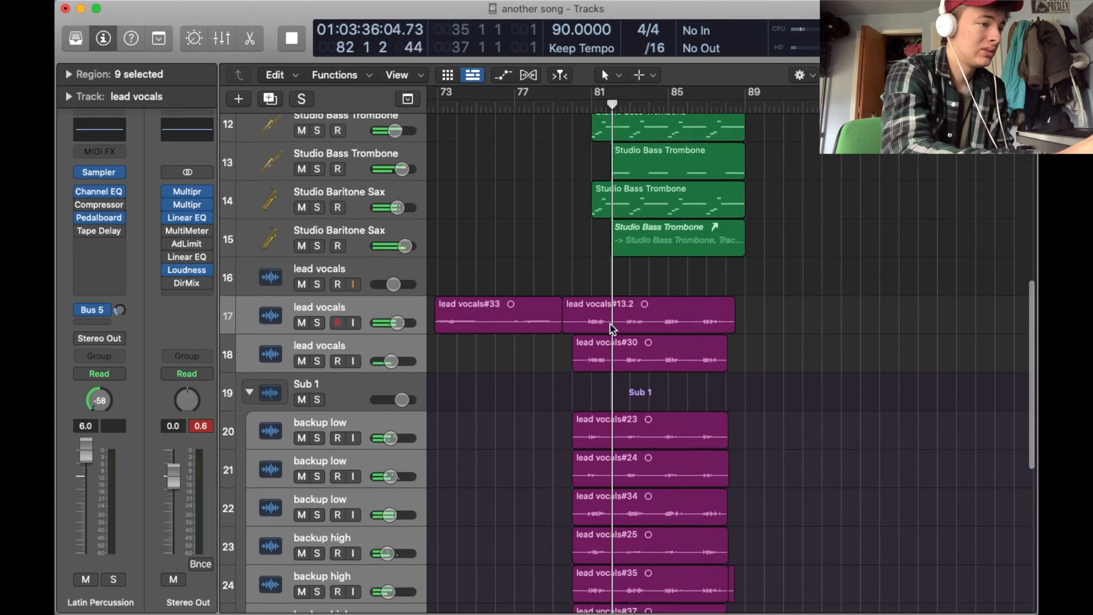
pyautogui.hscroll(2, 611, 328)
pyautogui.scroll(10, 613, 329)
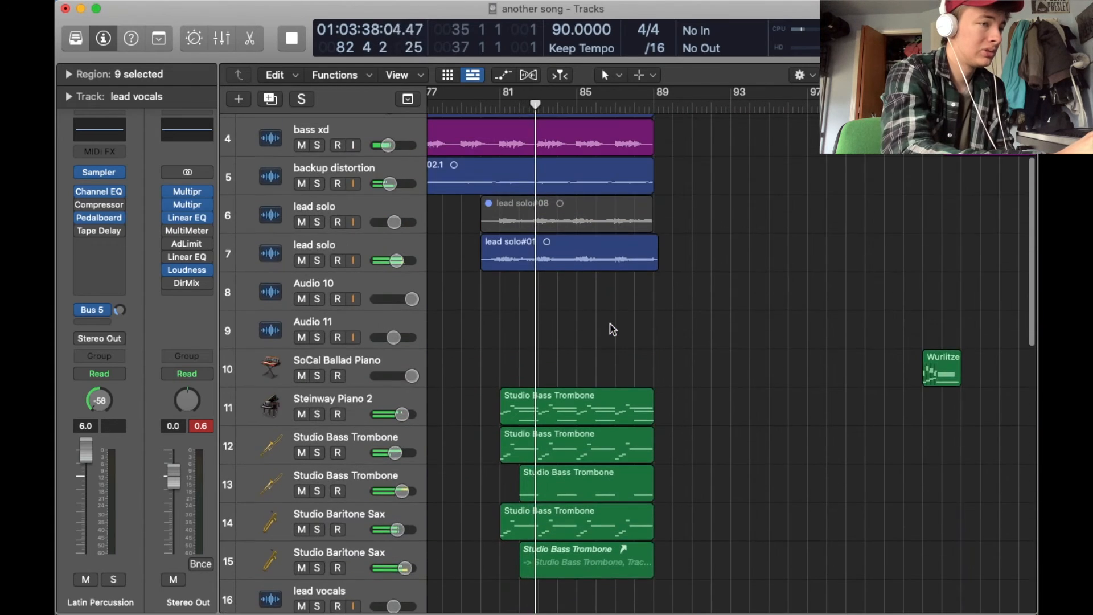
pyautogui.scroll(-5, 612, 329)
pyautogui.scroll(-3, 612, 329)
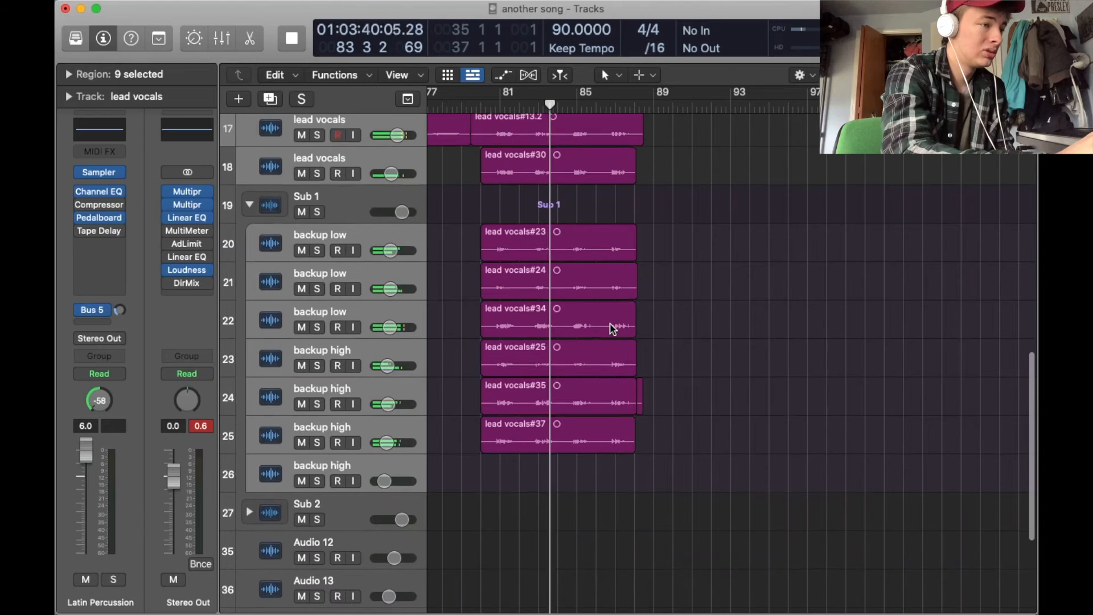
pyautogui.press('space')
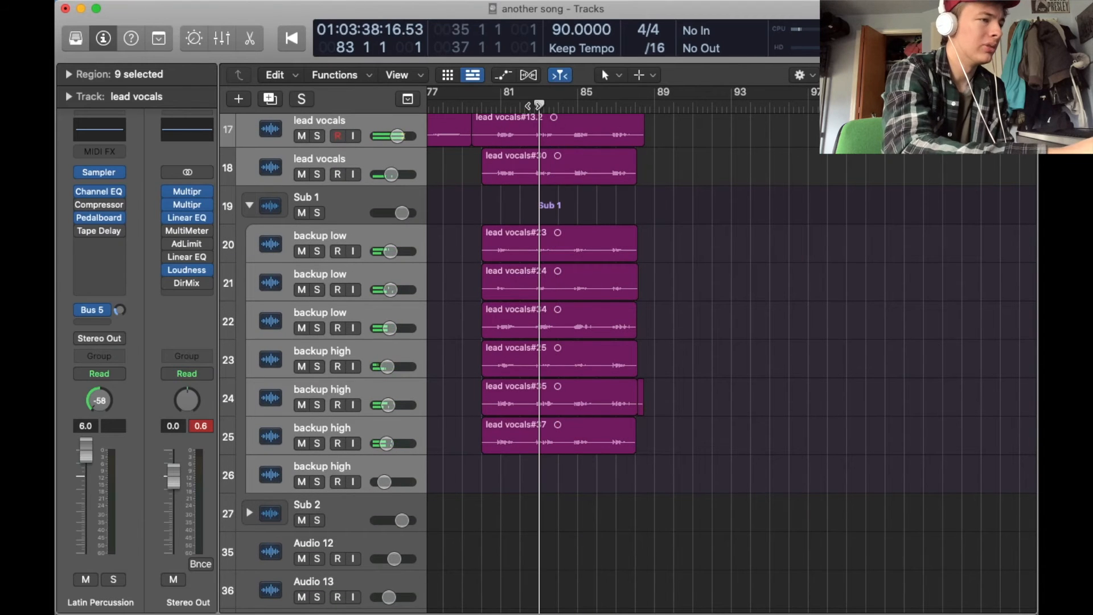
# - Solo the nine selected lead and backup vocal tracks and play them from bar 83
pyautogui.click(317, 405)
pyautogui.press('space')
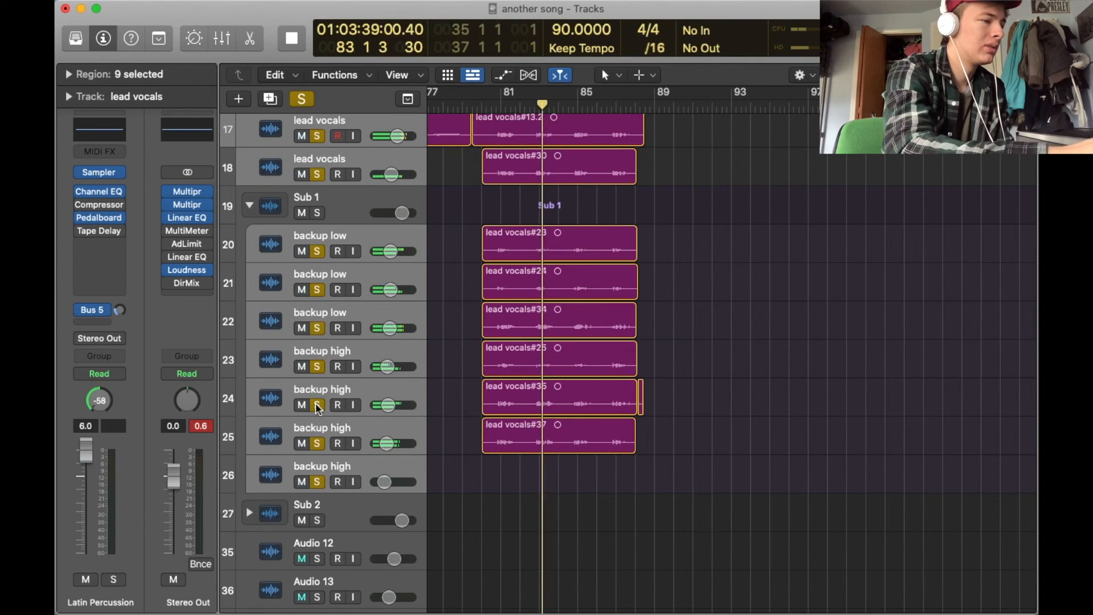
pyautogui.press('space')
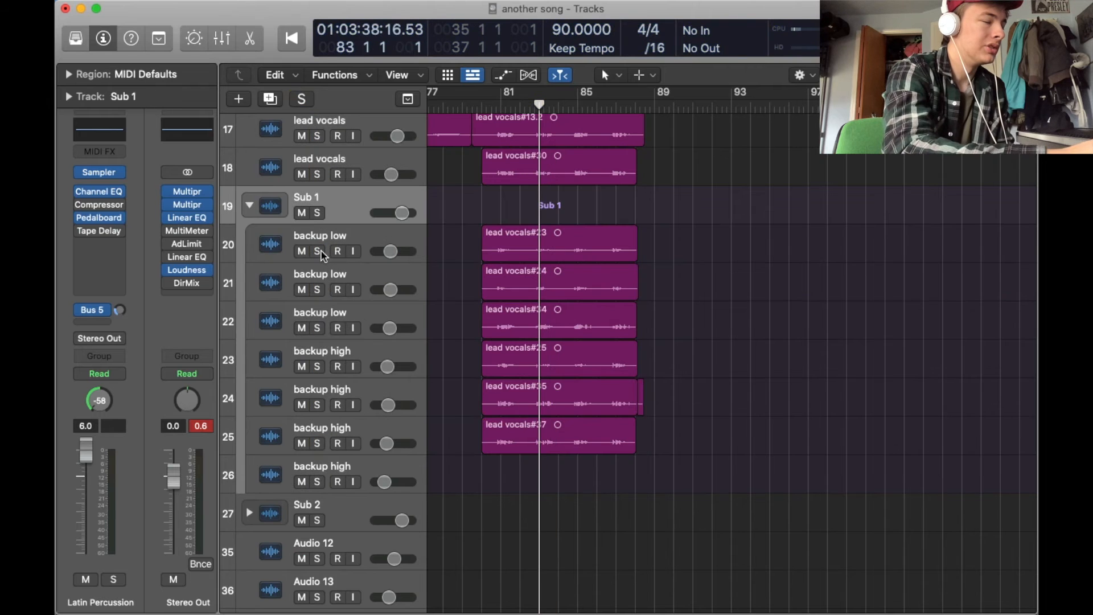
# - Play from bar 83 with the first backup low track soloed, adding the third backup low and the first two backup high tracks
pyautogui.click(319, 252)
pyautogui.press('space')
pyautogui.click(317, 328)
pyautogui.click(317, 366)
pyautogui.click(318, 405)
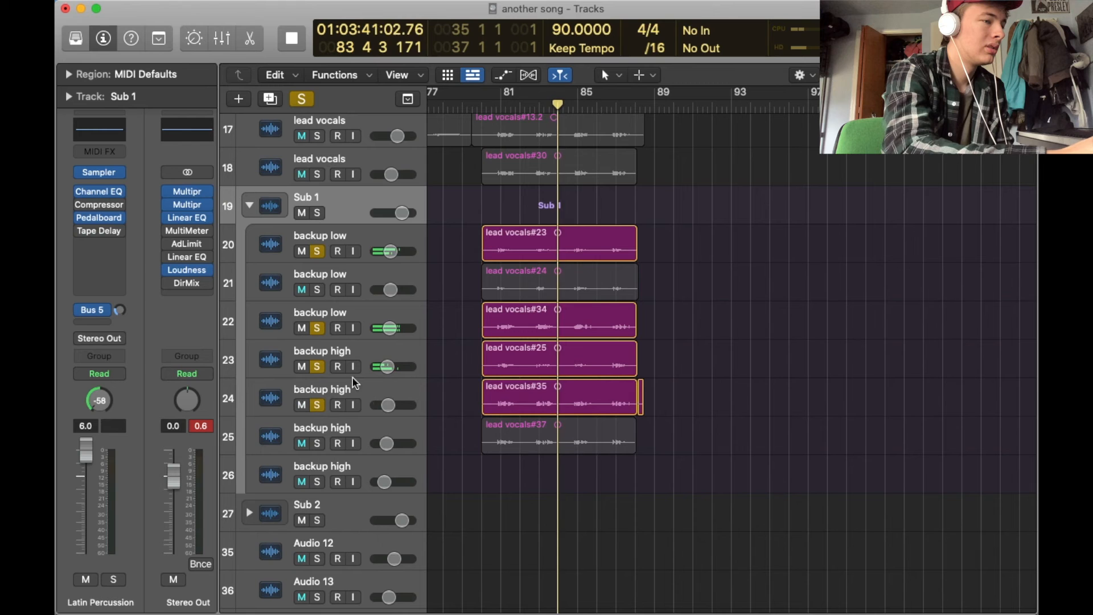
# - Replay from bar 83, removing solos until only the second backup high track remains soloed, and stop playback
pyautogui.click(538, 107)
pyautogui.click(317, 366)
pyautogui.click(317, 328)
pyautogui.click(319, 253)
pyautogui.press('space')
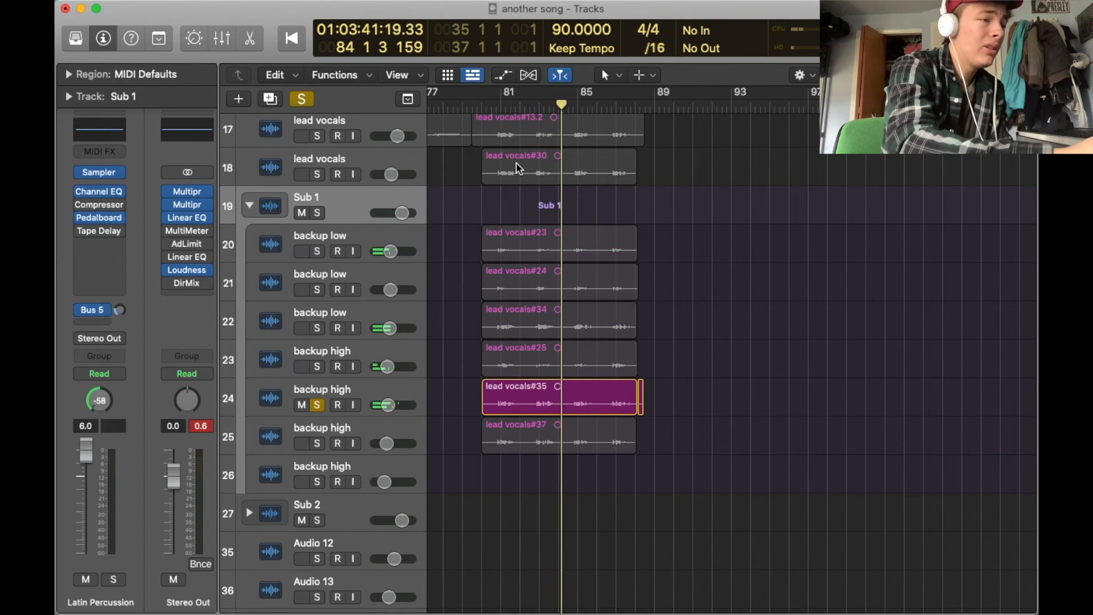
# - Play the soloed second backup high track from about bar 83 together with the third backup high track
pyautogui.click(536, 106)
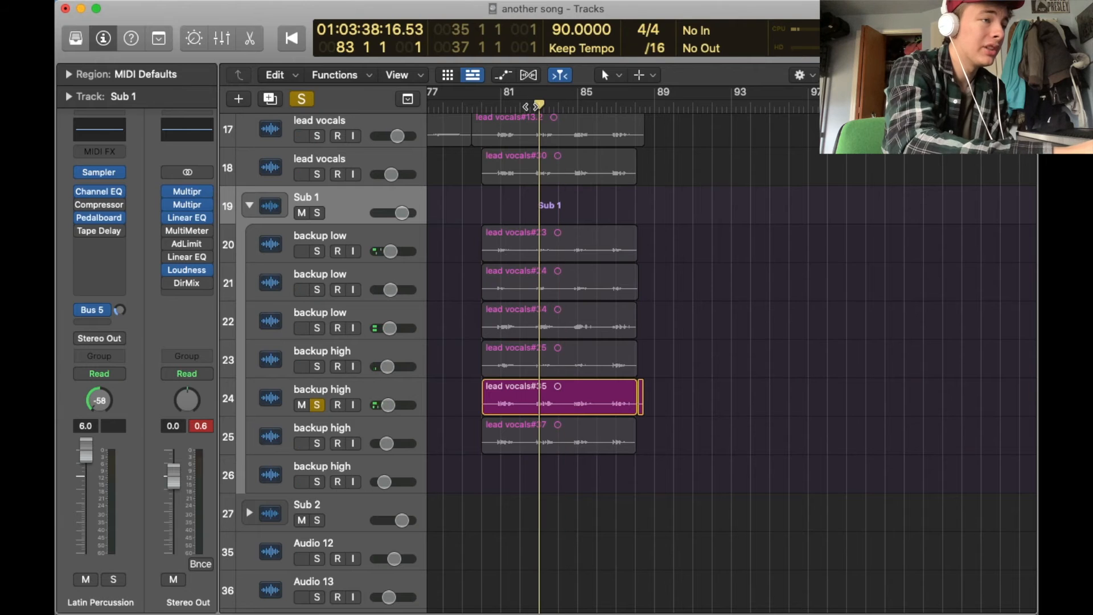
pyautogui.click(529, 107)
pyautogui.press('space')
pyautogui.click(317, 444)
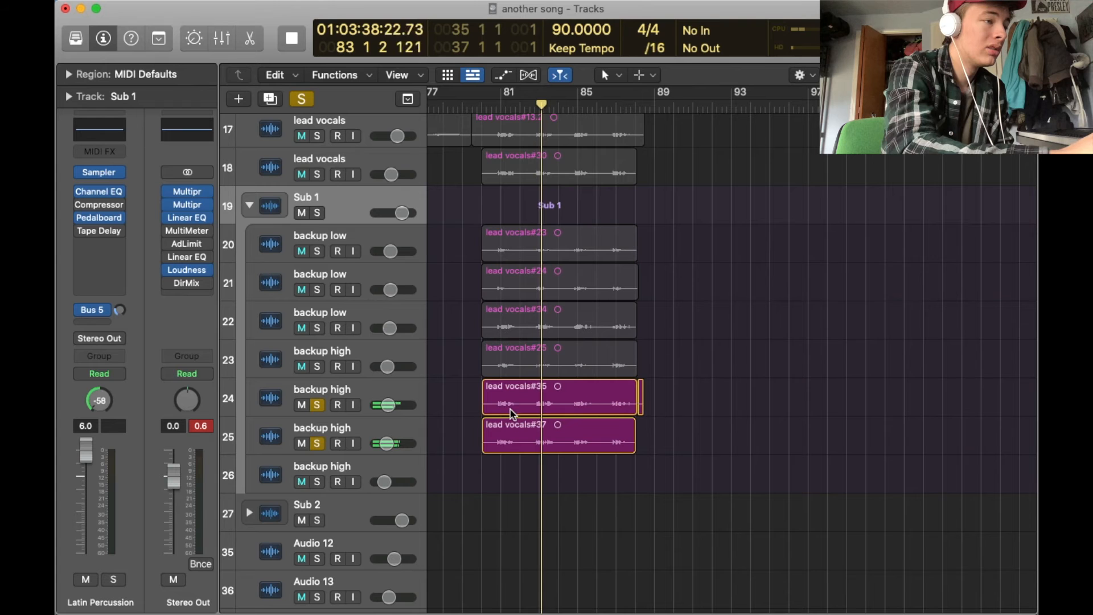
pyautogui.press('space')
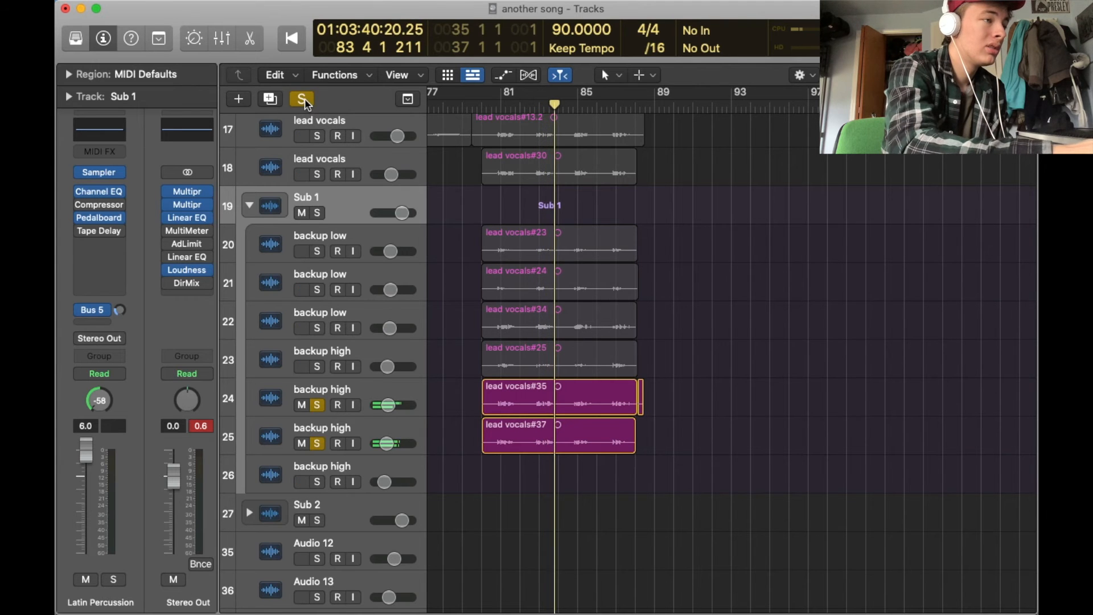
# - Clear all solos and play the full mix from bar 83
pyautogui.click(302, 99)
pyautogui.click(536, 105)
pyautogui.press('space')
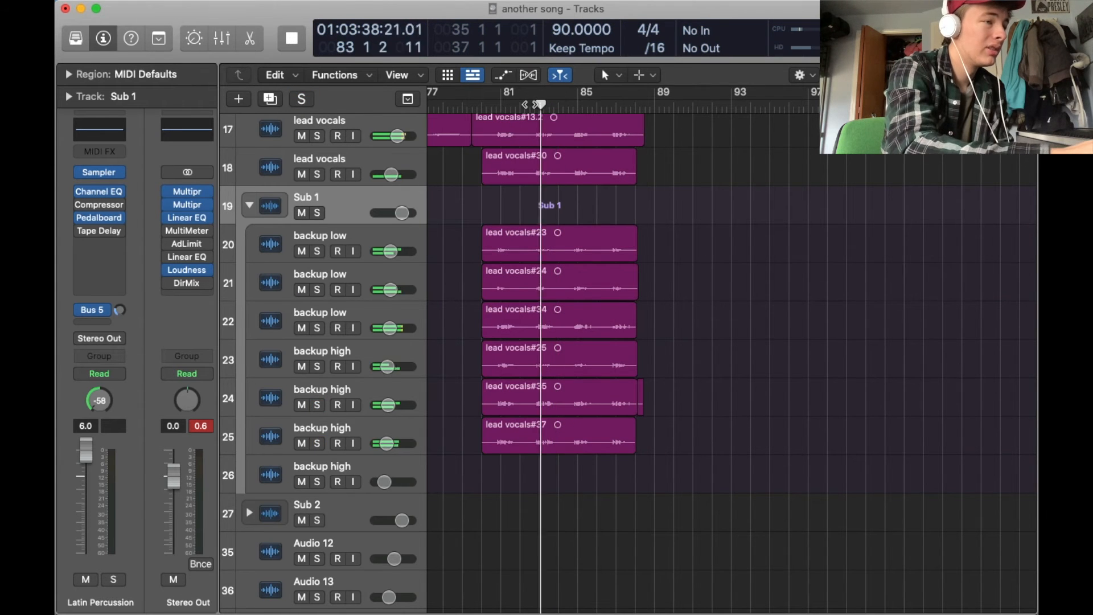
# - Solo the Sub 1 stack, add the two lead vocal tracks from about bar 82, and clear all solos before stopping
pyautogui.click(318, 213)
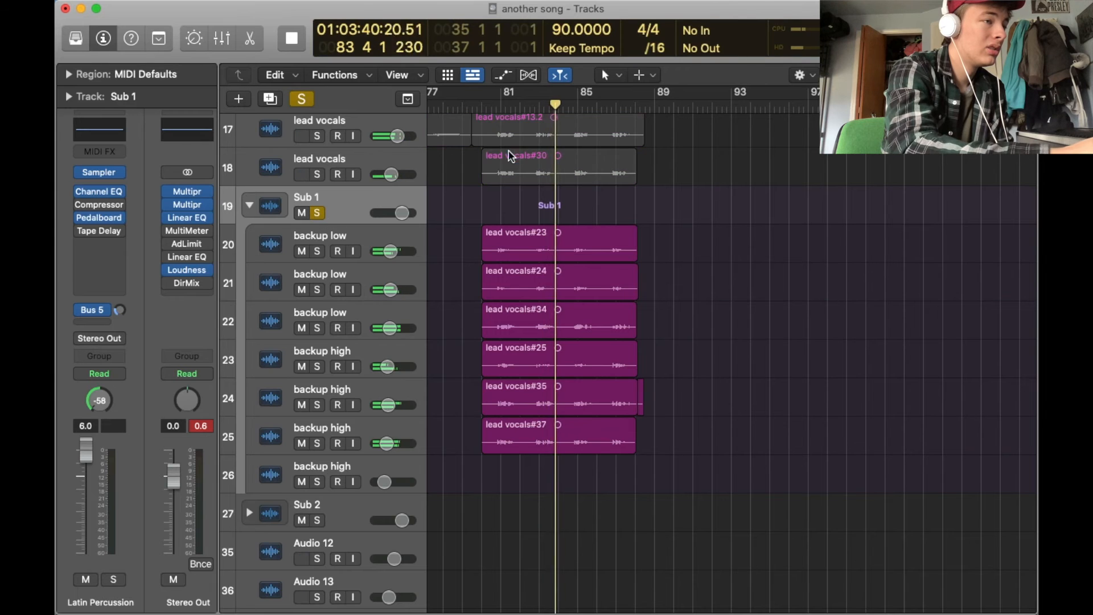
pyautogui.click(522, 106)
pyautogui.click(317, 174)
pyautogui.click(317, 136)
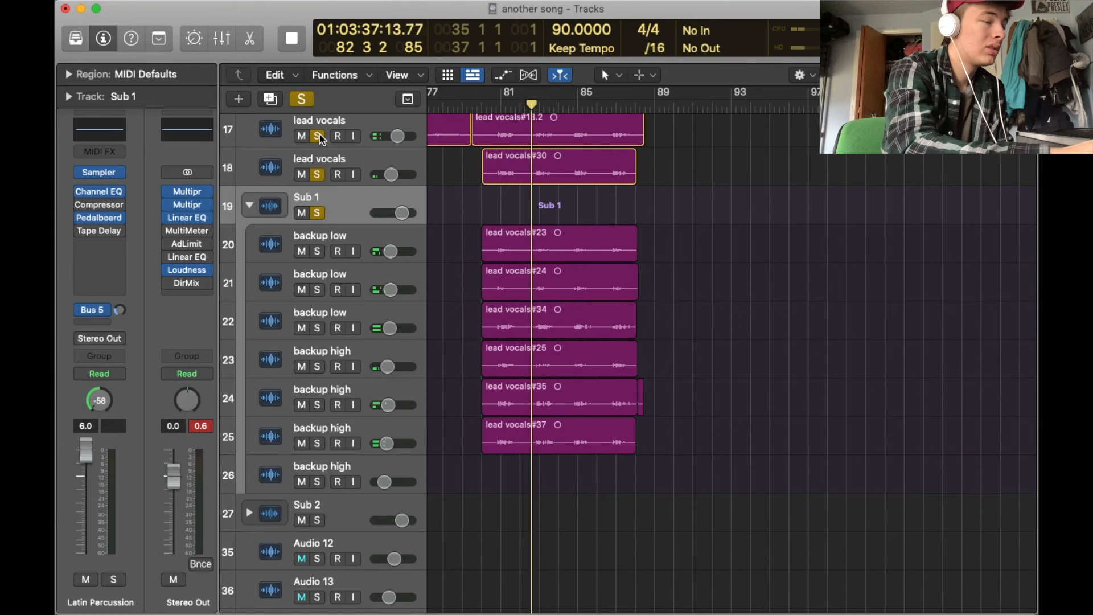
pyautogui.click(303, 100)
pyautogui.press('space')
# - Move on to the next section and play the piano part from about bar 103, stopping at about bar 105
pyautogui.hscroll(3, 636, 214)
pyautogui.hscroll(5, 636, 215)
pyautogui.press('super+Left')
pyautogui.scroll(12, 636, 214)
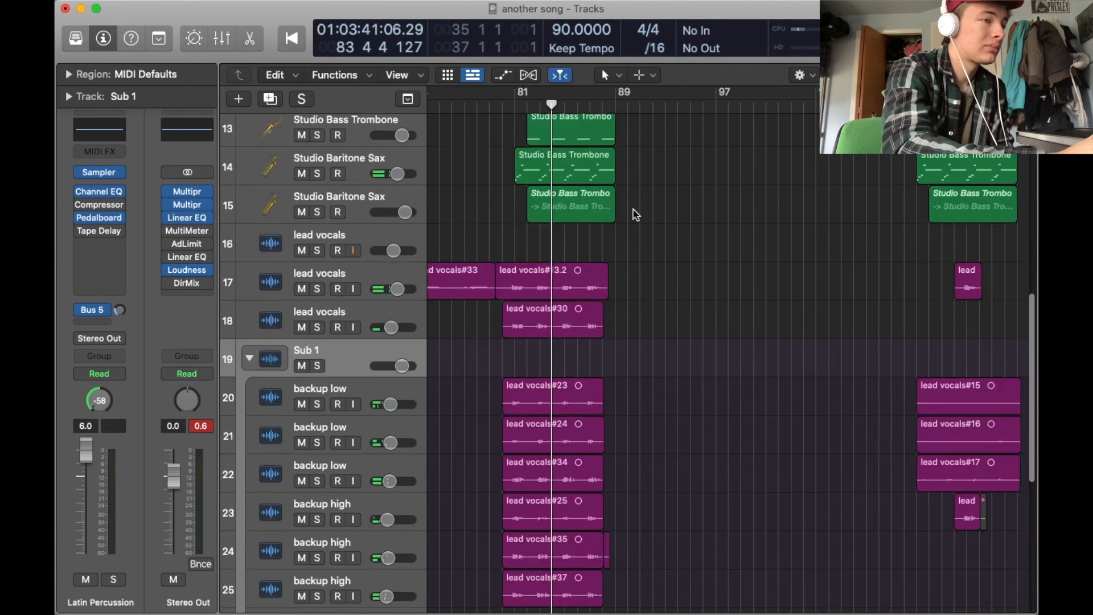
pyautogui.click(792, 104)
pyautogui.press('space')
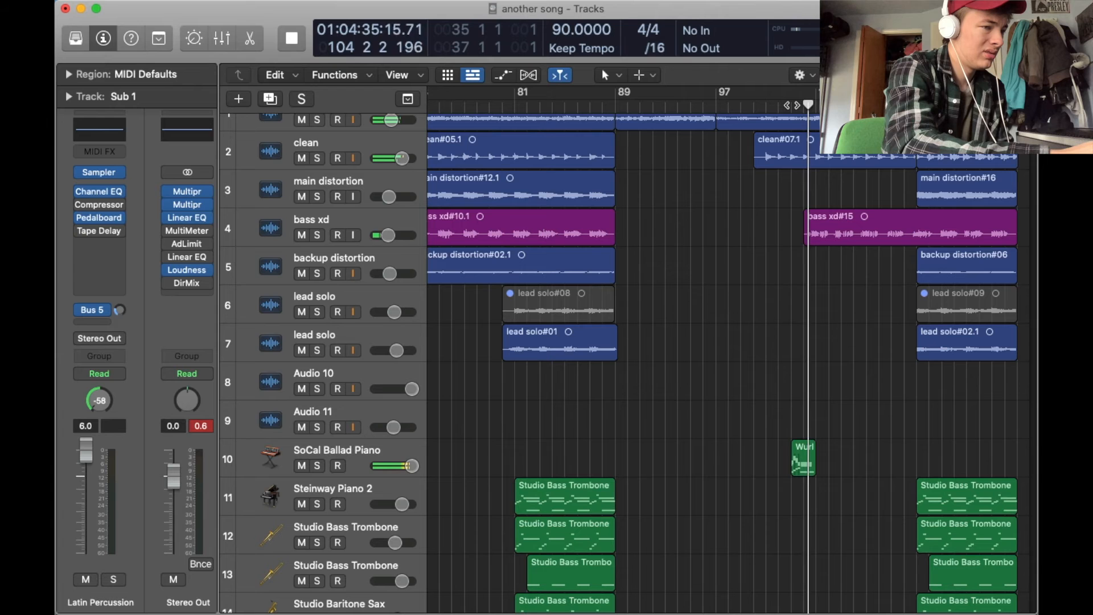
pyautogui.press('space')
# - Select the SoCal Ballad Piano track and replay its Wurlitzer Classic region from about bar 103
pyautogui.click(381, 449)
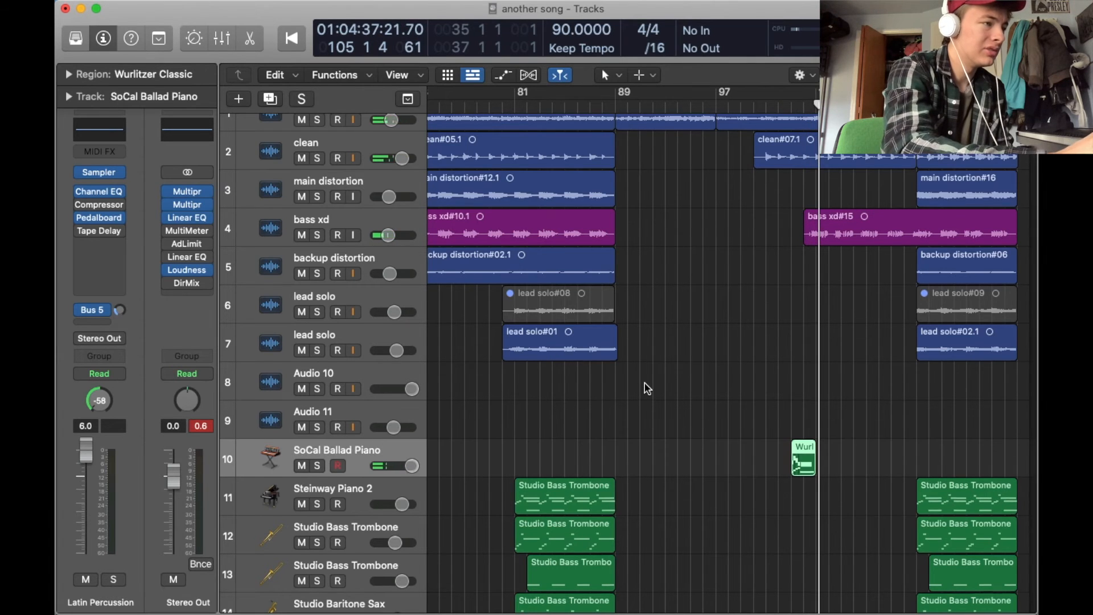
pyautogui.scroll(-3, 648, 388)
pyautogui.scroll(5, 648, 389)
pyautogui.hscroll(5, 647, 388)
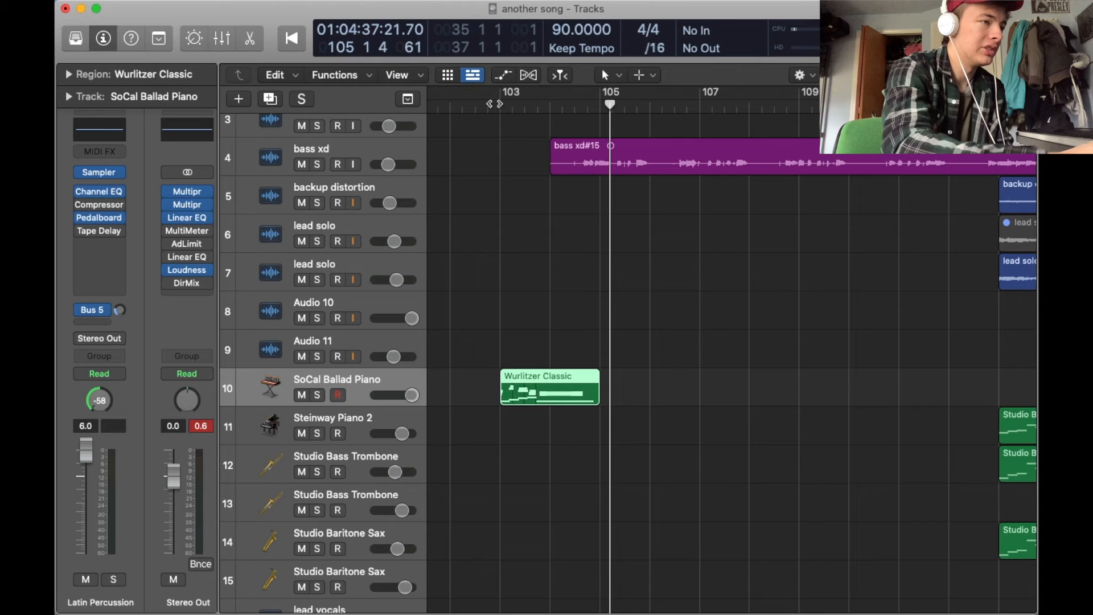
pyautogui.click(500, 104)
pyautogui.press('space')
# - Jump ahead to about bar 105 and bar 113, examine the brass and backup vocal regions, and stop at bar 114
pyautogui.click(586, 105)
pyautogui.hscroll(4, 582, 106)
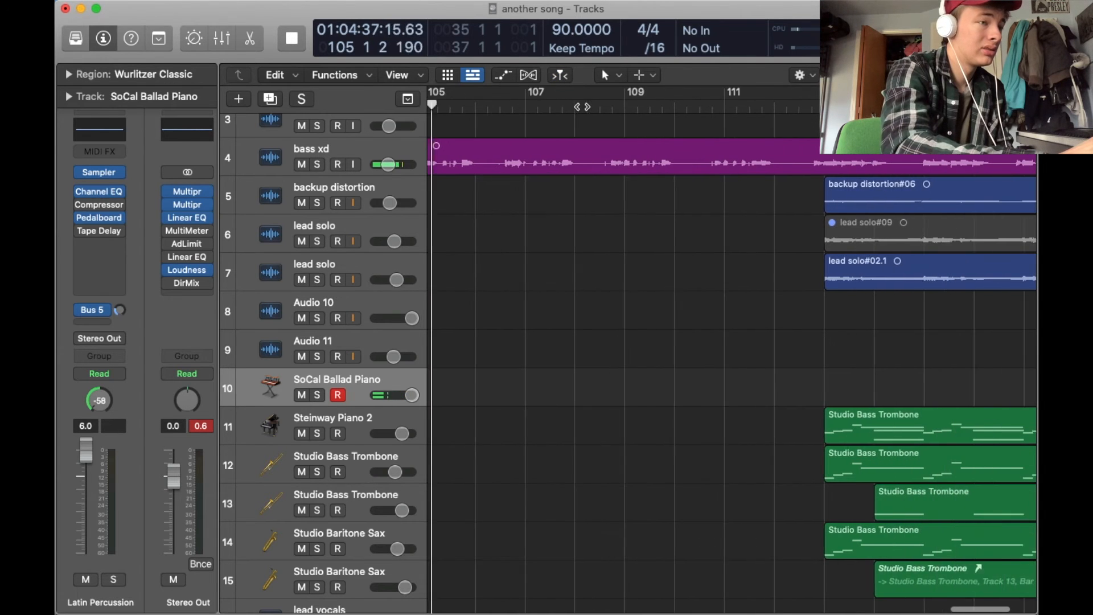
pyautogui.click(805, 105)
pyautogui.hscroll(4, 687, 299)
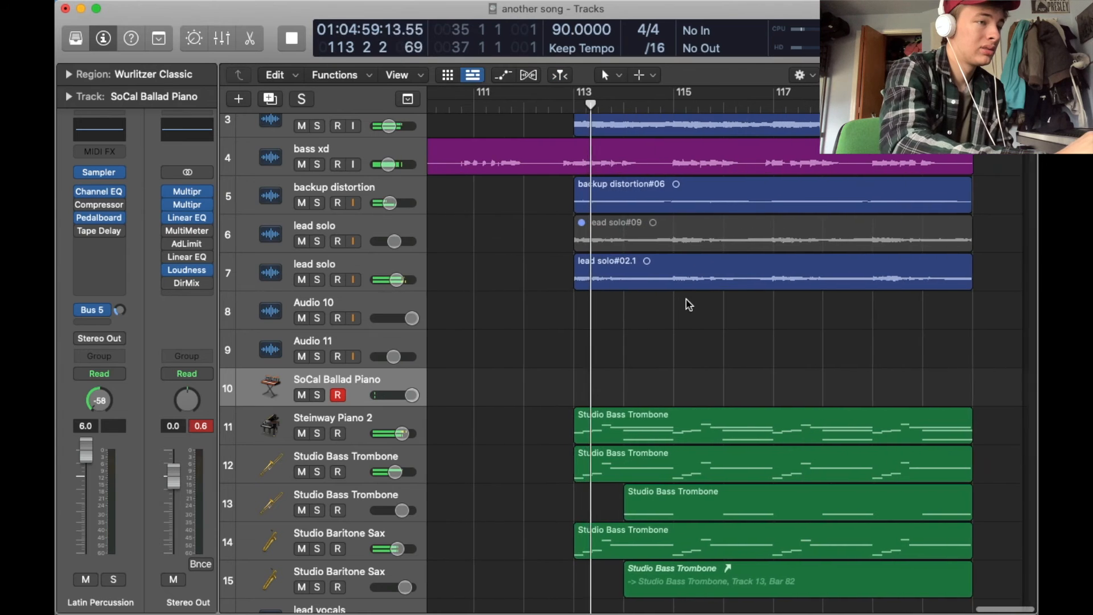
pyautogui.scroll(-10, 687, 300)
pyautogui.scroll(10, 689, 305)
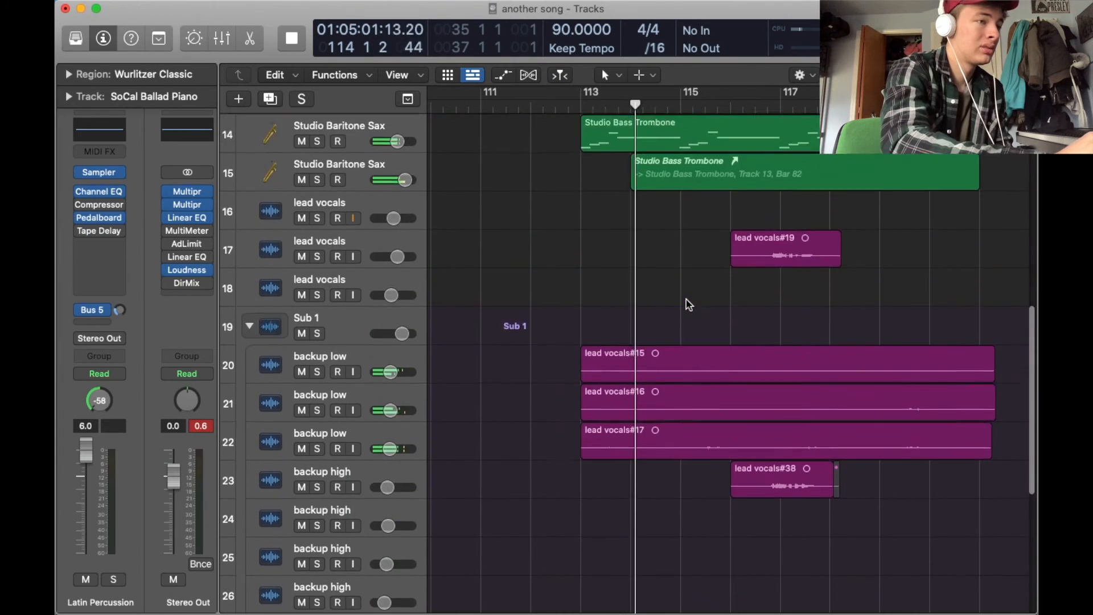
pyautogui.press('space')
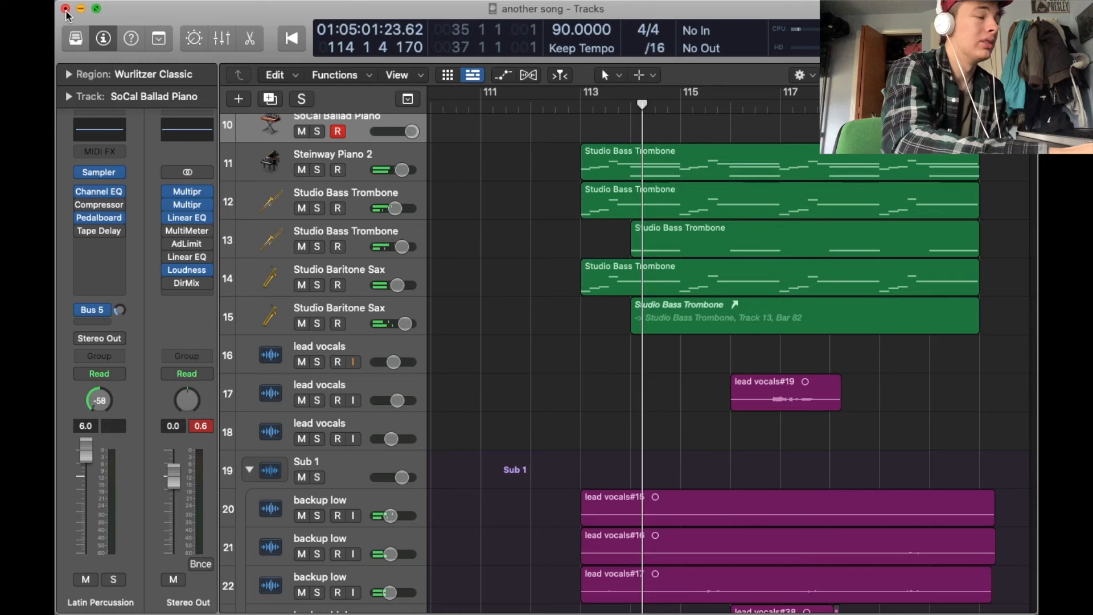
# - Close the "another song" project and play "another song 2" from about bar 87, looking over its tracks
pyautogui.click(65, 8)
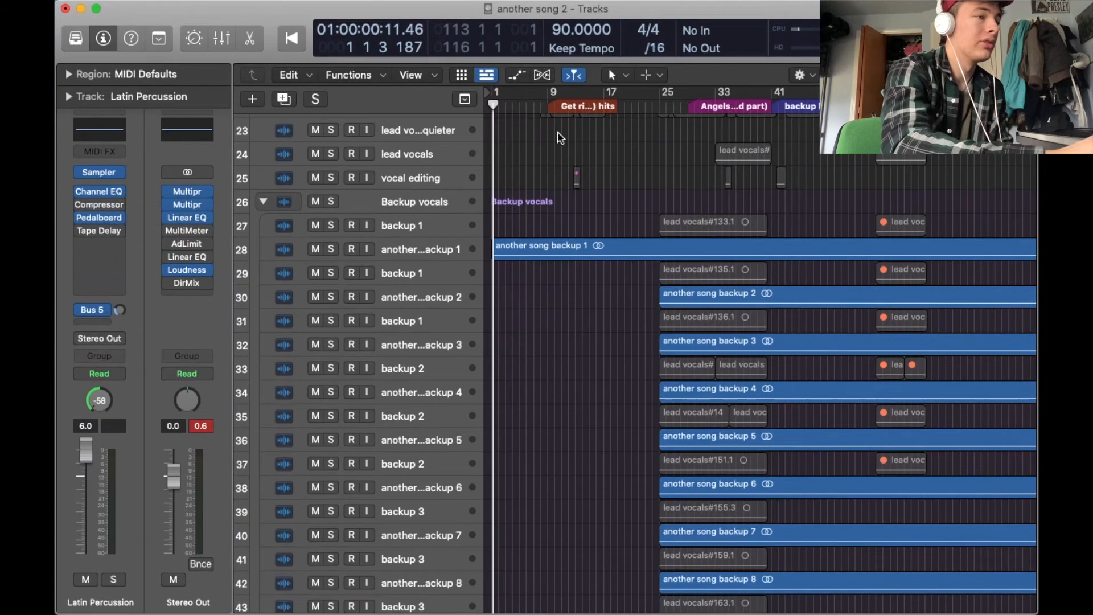
pyautogui.scroll(-5, 603, 286)
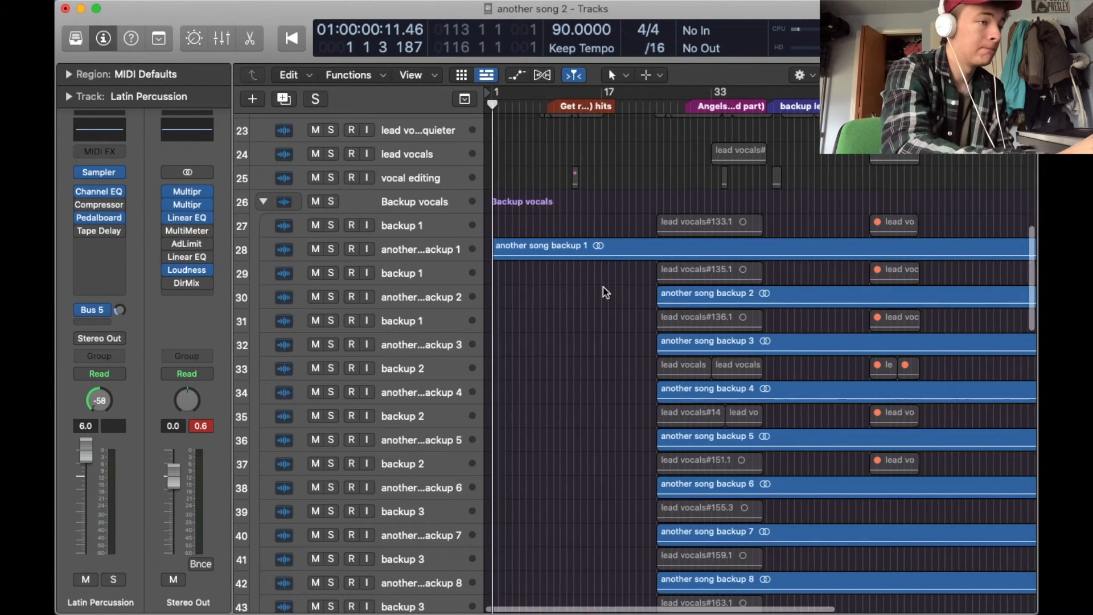
pyautogui.press('space')
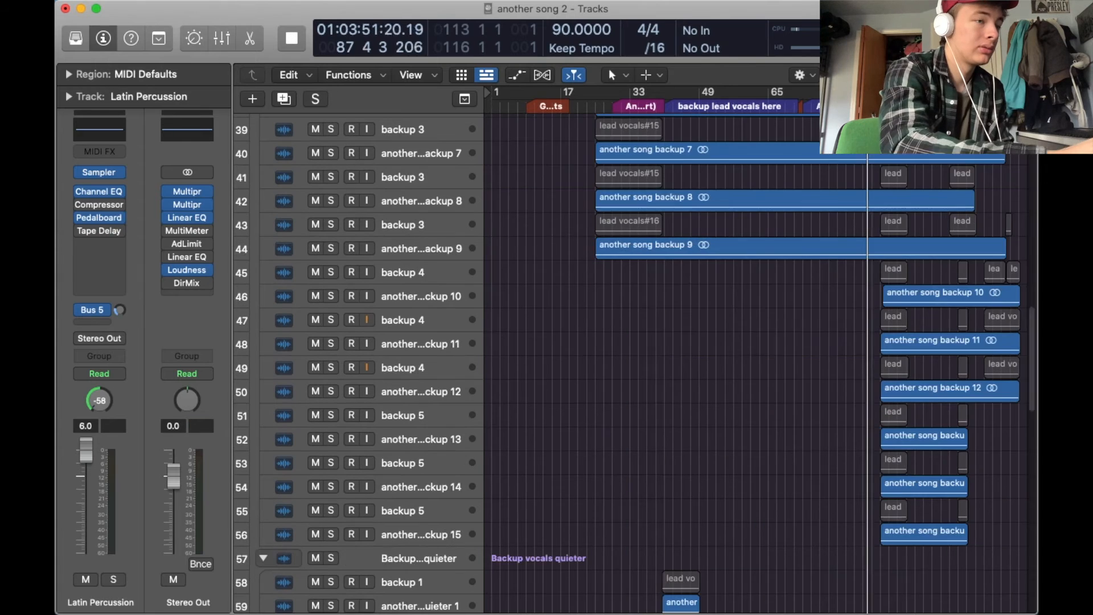
pyautogui.scroll(10, 849, 310)
pyautogui.scroll(10, 851, 310)
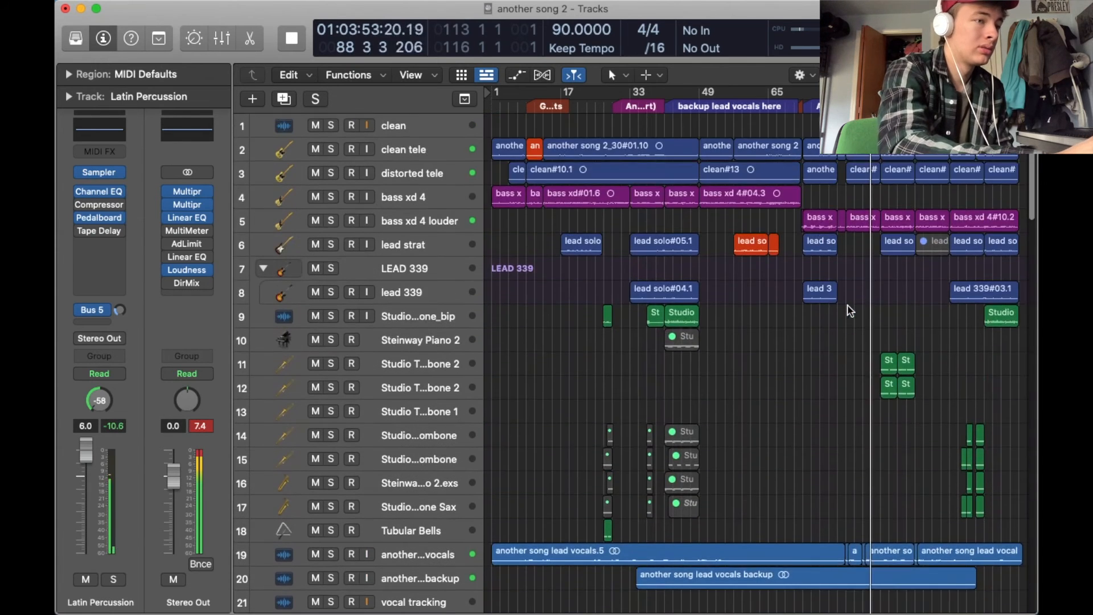
pyautogui.scroll(5, 849, 307)
pyautogui.hscroll(10, 850, 310)
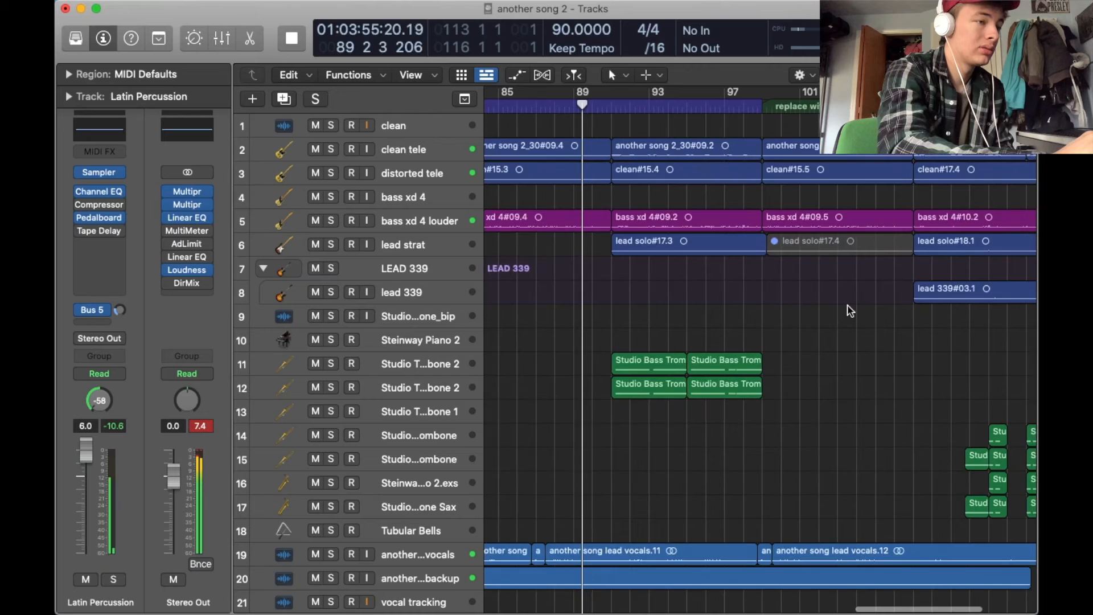
# - Play from about bar 106 while examining the backup vocal and drum tracks, and stop at bar 108
pyautogui.scroll(-1, 850, 310)
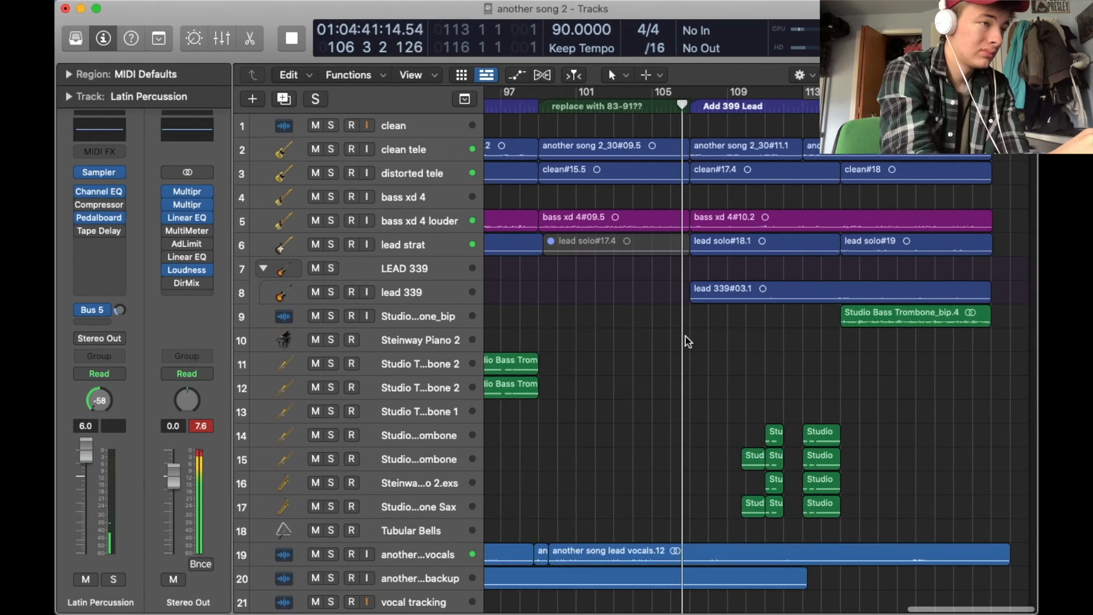
pyautogui.scroll(-10, 687, 341)
pyautogui.scroll(-20, 687, 341)
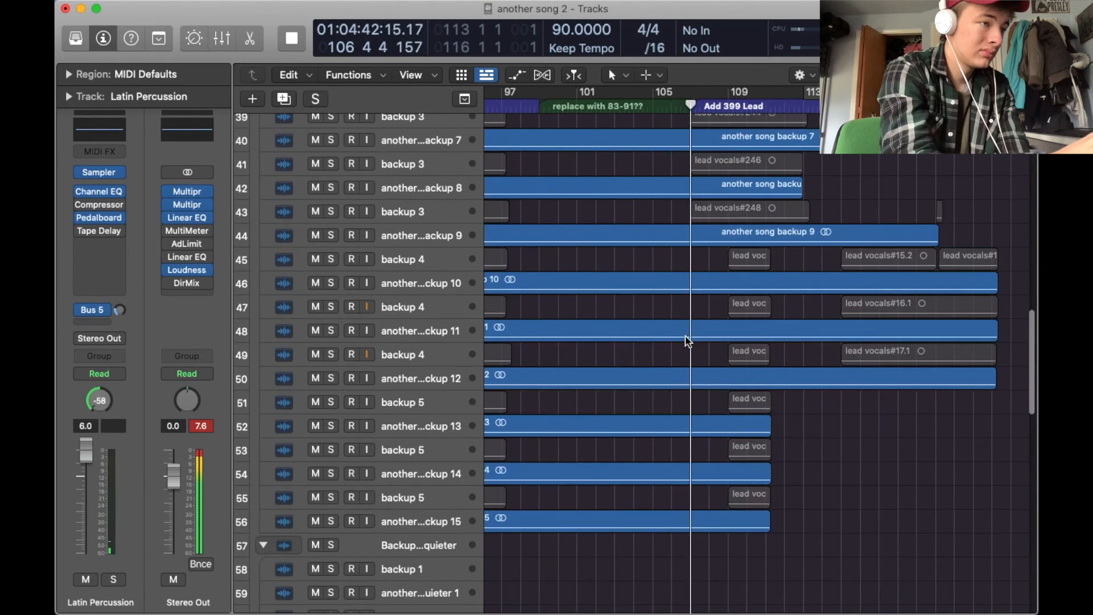
pyautogui.scroll(-3, 687, 341)
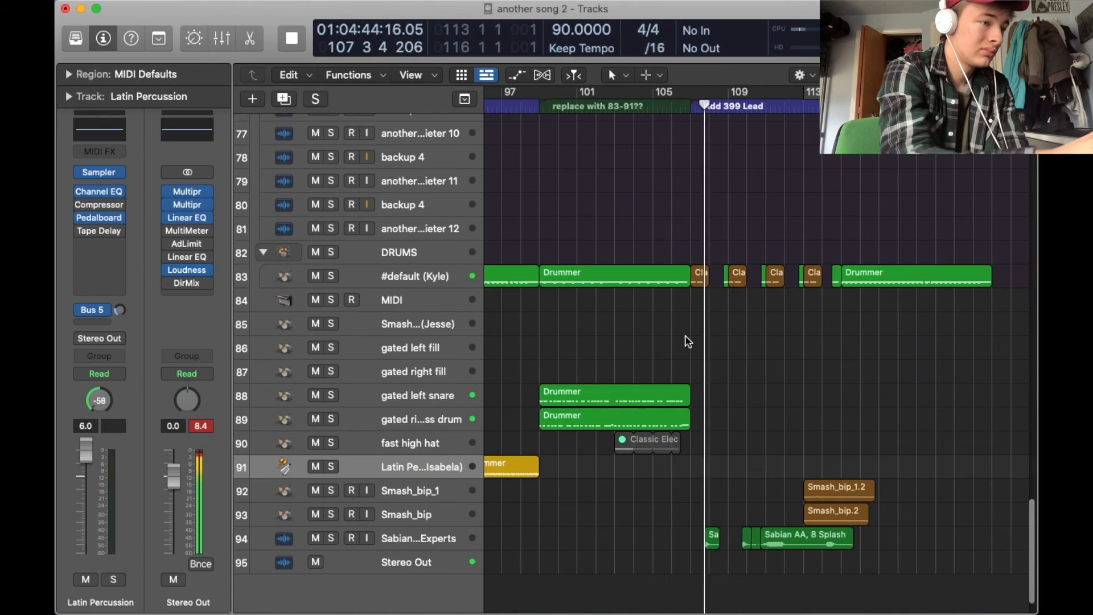
pyautogui.press('space')
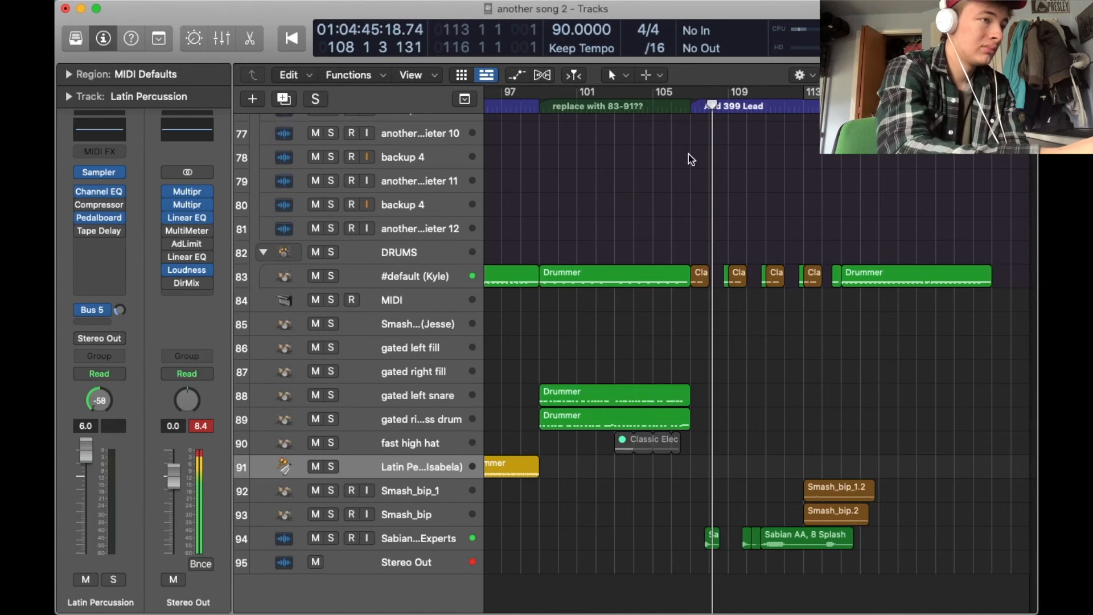
# - Solo the Sabian splash cymbal track, play it from about bar 107, and unsolo it to continue with the full mix
pyautogui.click(709, 107)
pyautogui.click(333, 537)
pyautogui.scroll(10, 693, 450)
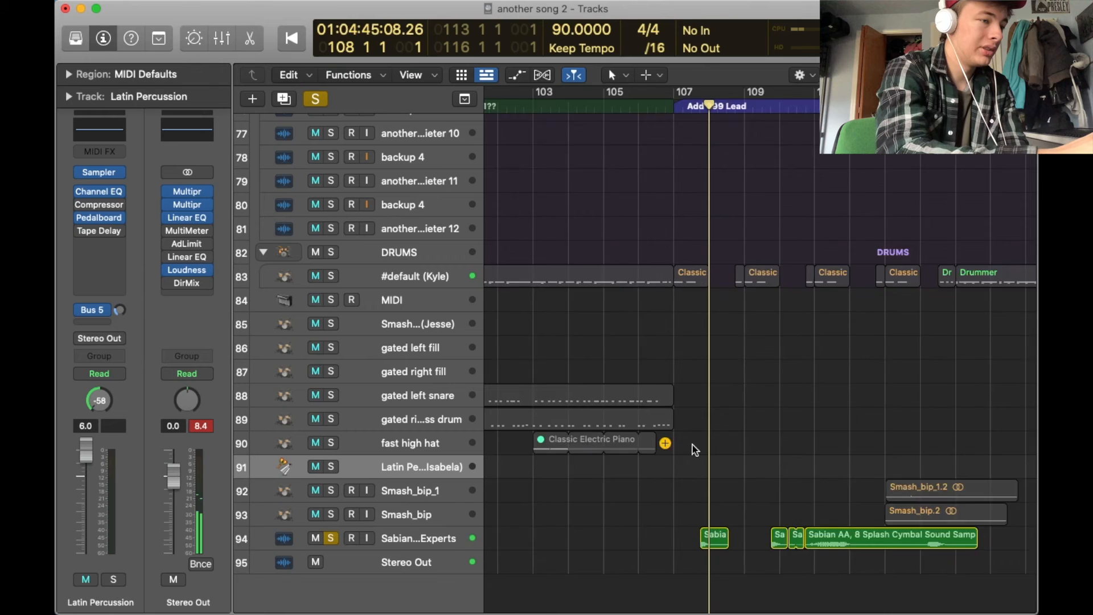
pyautogui.click(669, 109)
pyautogui.press('space')
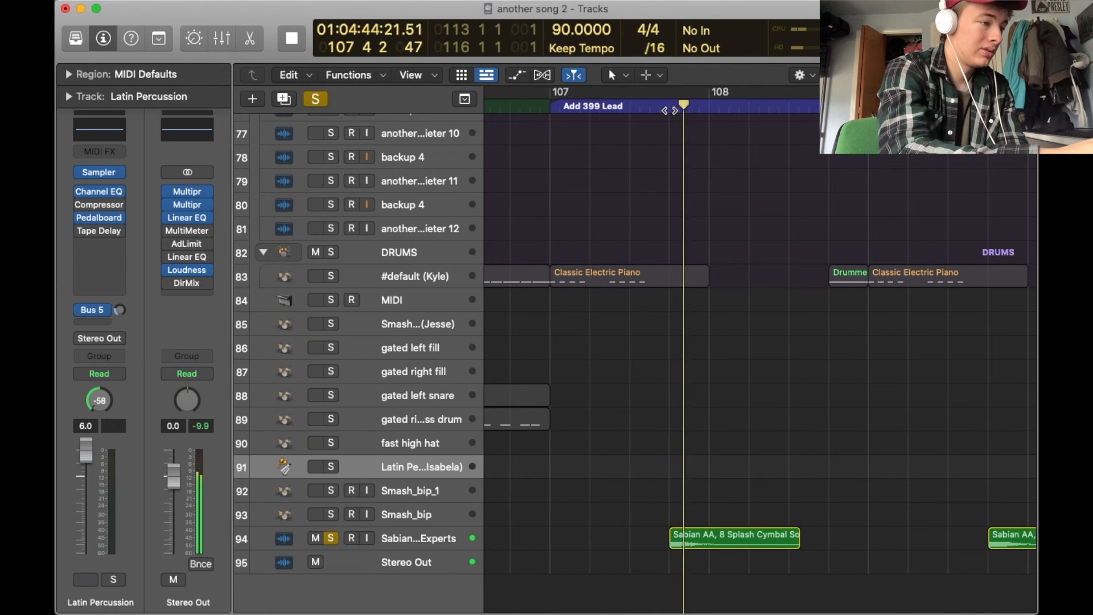
pyautogui.click(332, 539)
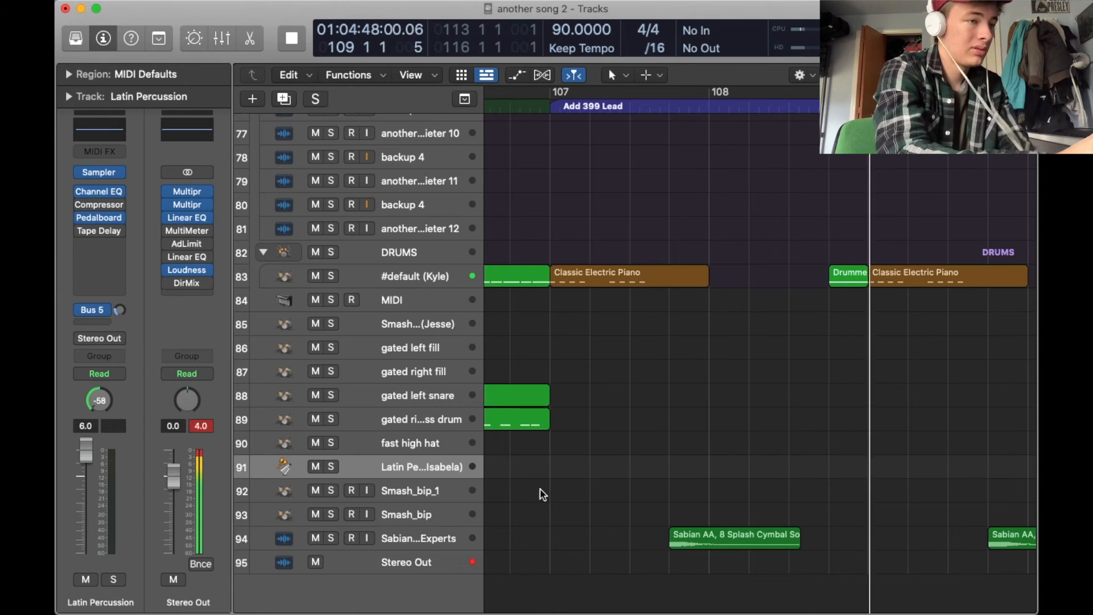
pyautogui.hscroll(10, 617, 503)
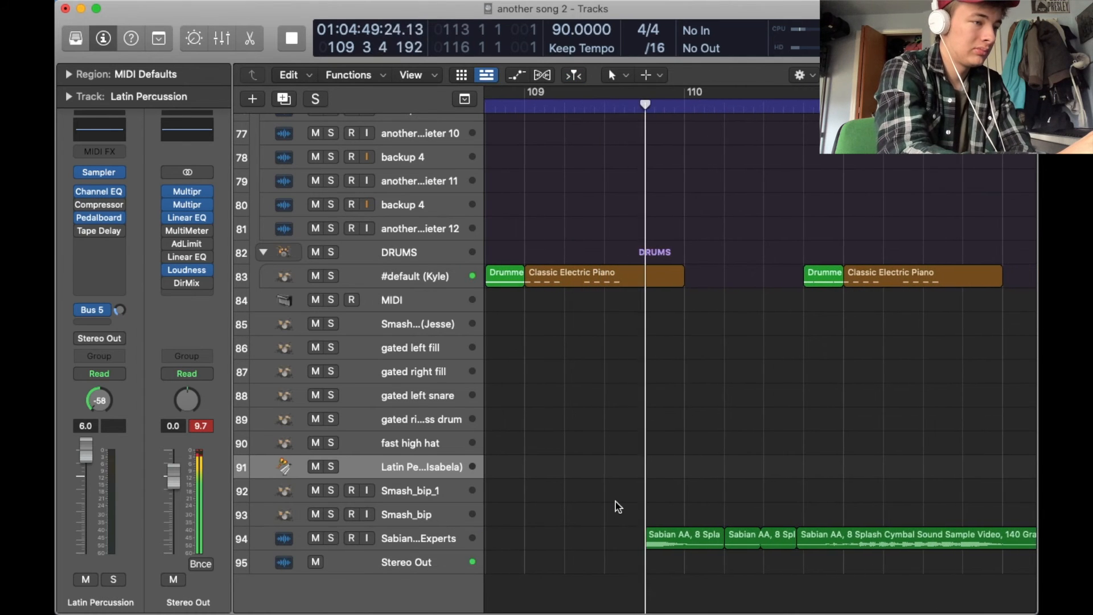
# - Play the full mix on to about bar 112 while following the drum and splash cymbal regions, and stop
pyautogui.hscroll(4, 618, 507)
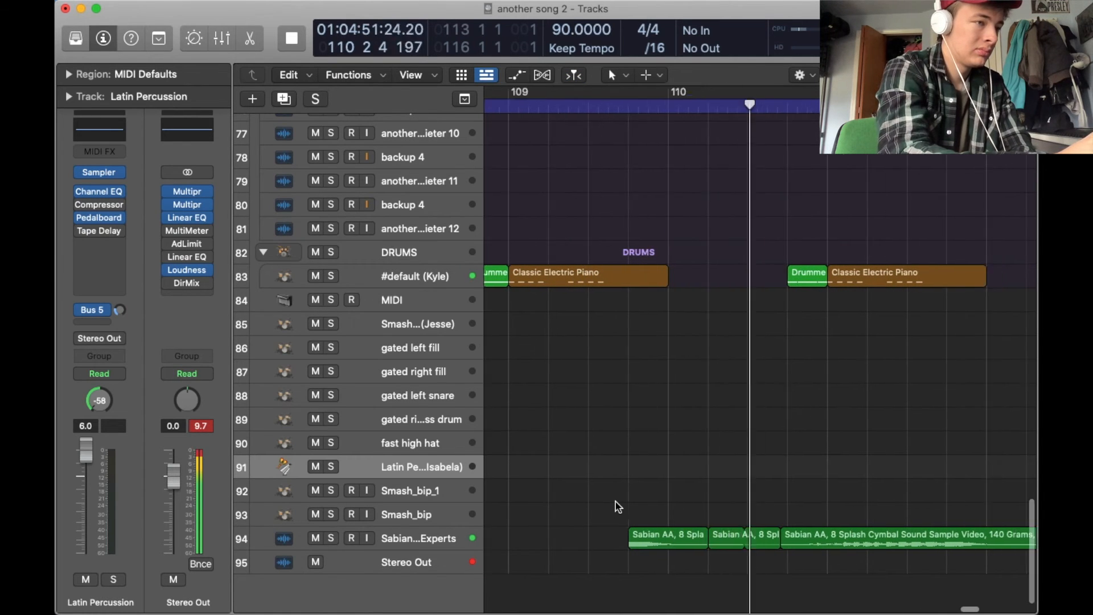
pyautogui.hscroll(2, 618, 507)
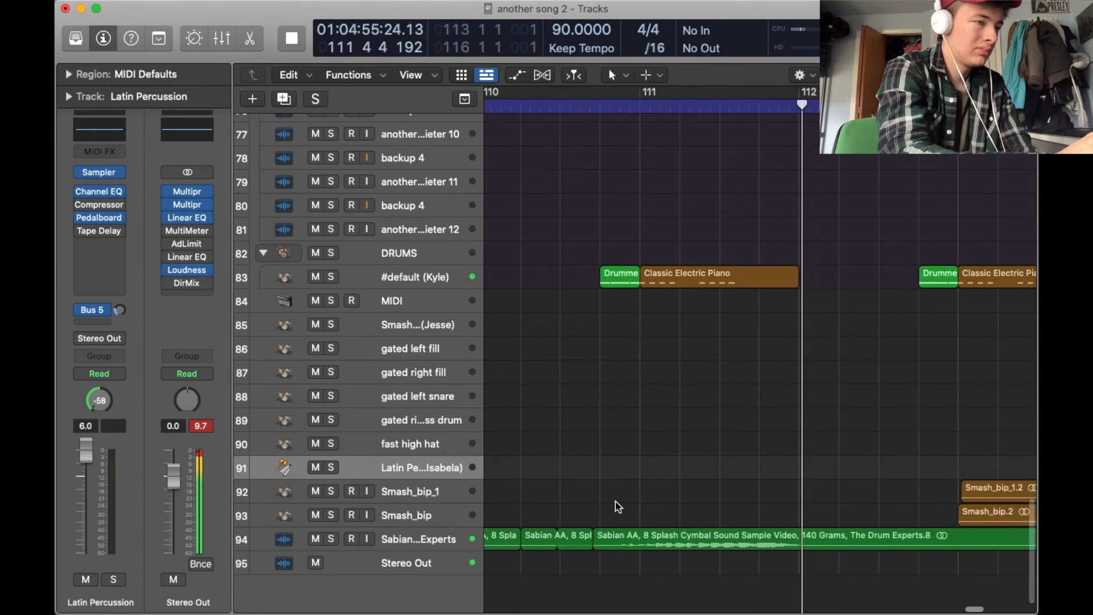
pyautogui.hscroll(-4, 618, 507)
pyautogui.press('space')
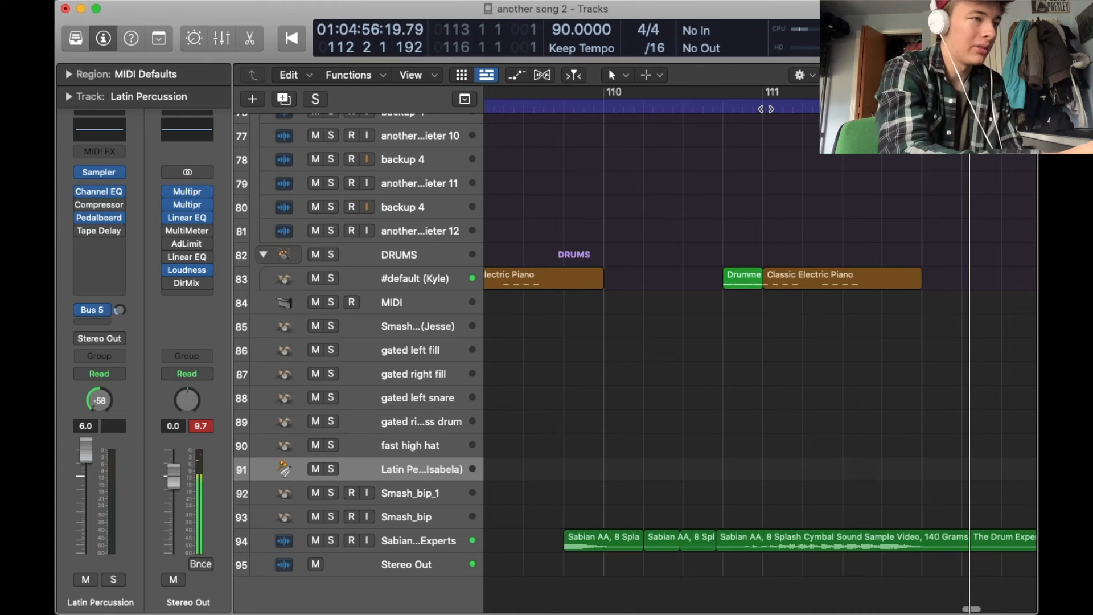
# - Solo the Sabian splash cymbal track and play it from bar 109 beat 4 while following its regions up to bar 113
pyautogui.click(764, 108)
pyautogui.hscroll(2, 728, 337)
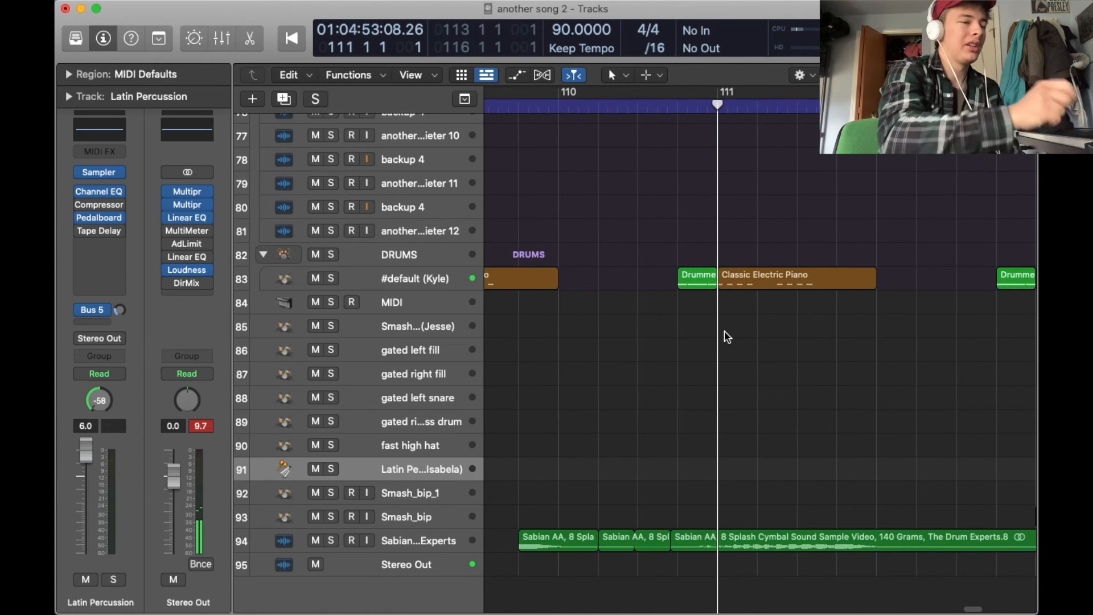
pyautogui.hscroll(1, 727, 338)
pyautogui.scroll(-1, 727, 338)
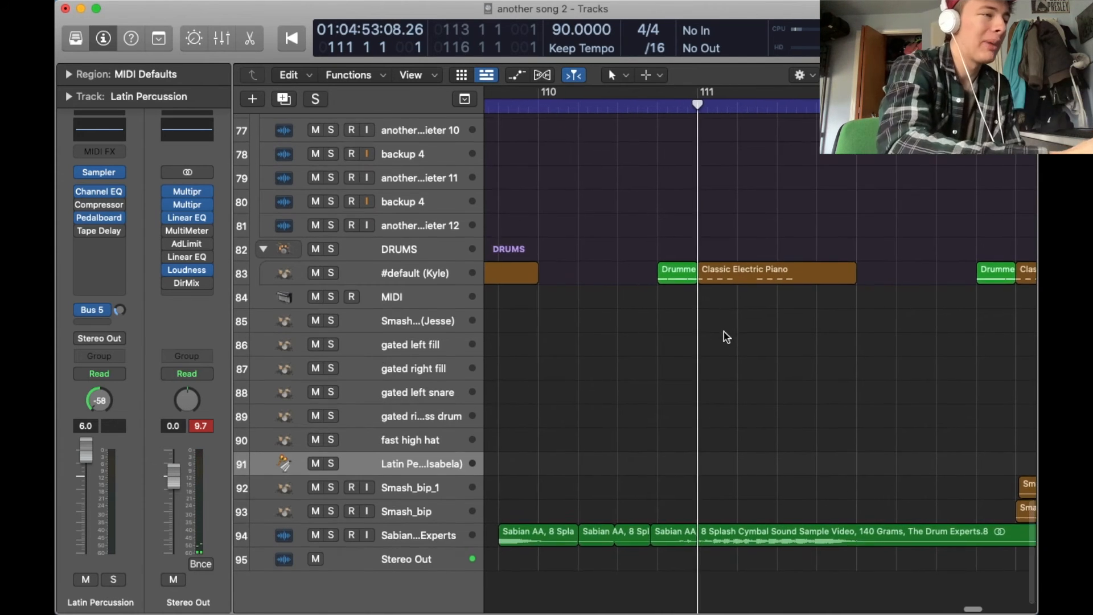
pyautogui.click(499, 106)
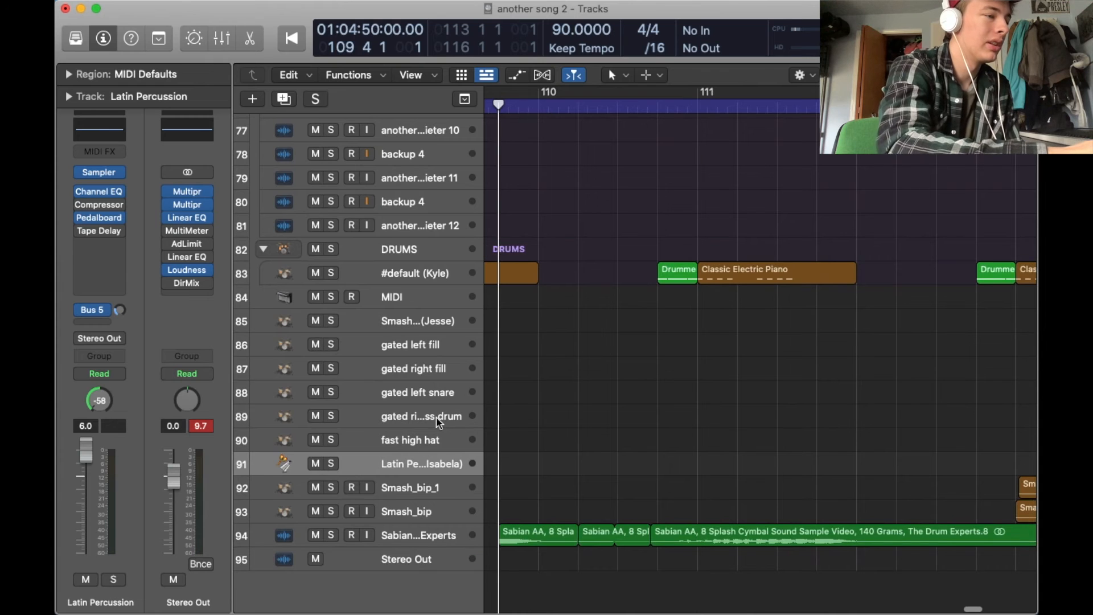
pyautogui.click(422, 542)
pyautogui.click(331, 536)
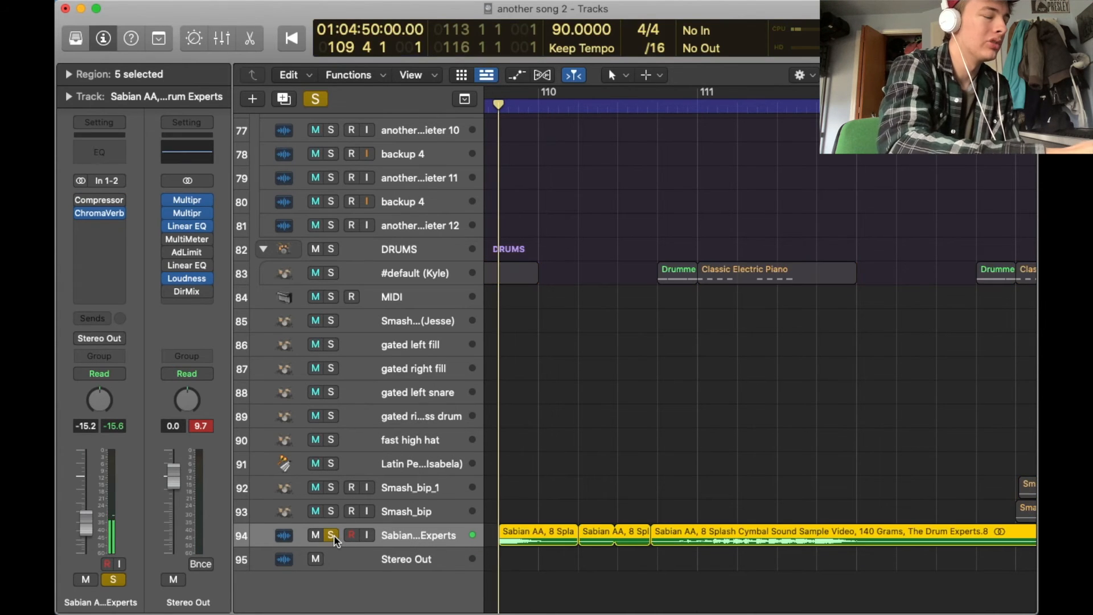
pyautogui.press('space')
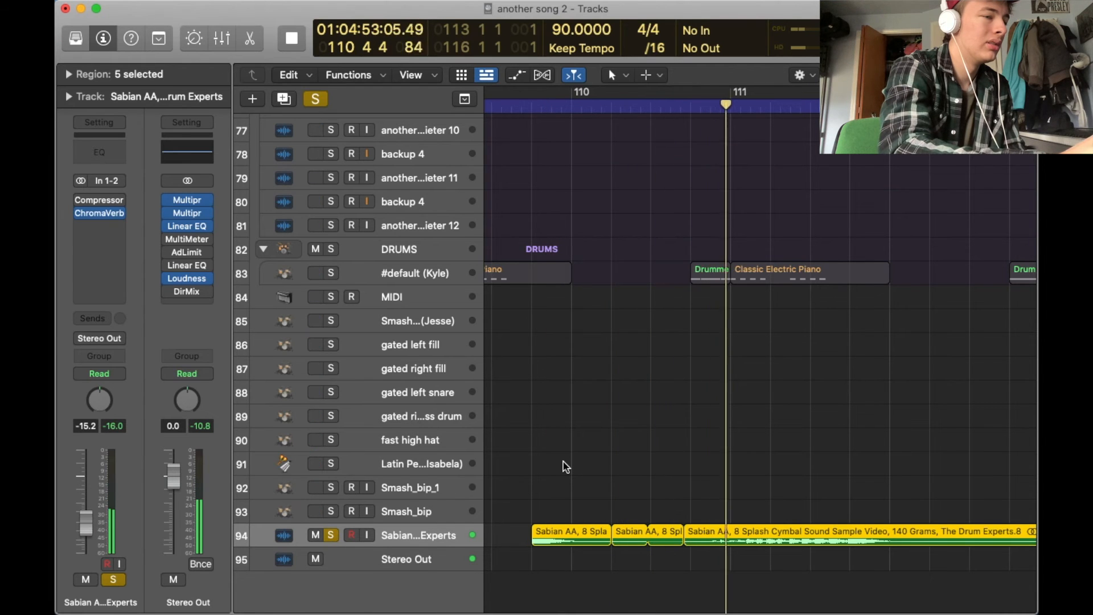
pyautogui.hscroll(2, 565, 467)
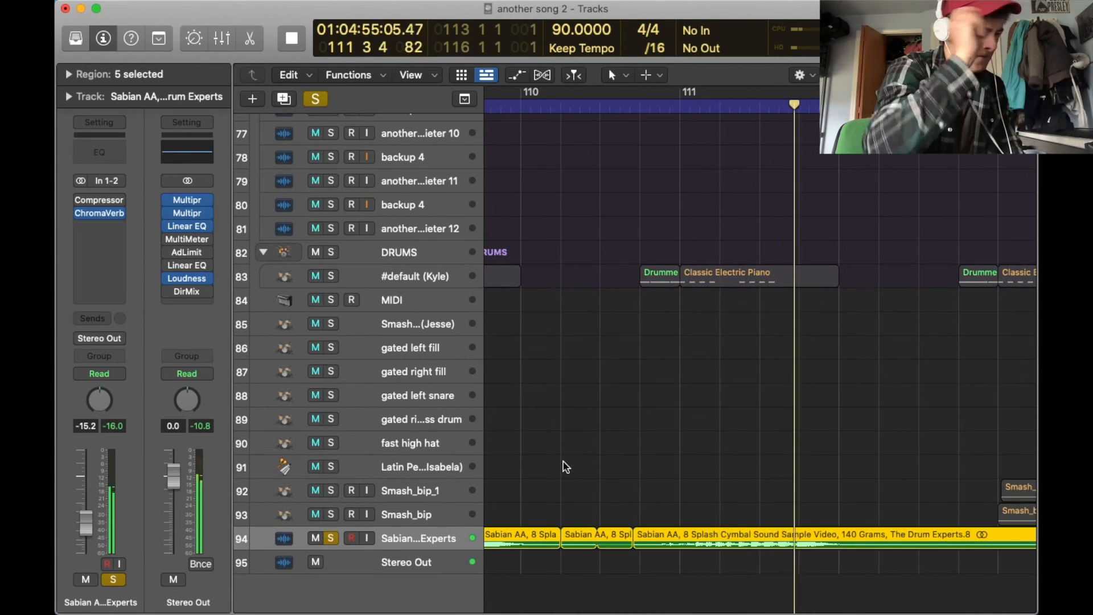
pyautogui.hscroll(4, 732, 456)
pyautogui.hscroll(5, 731, 455)
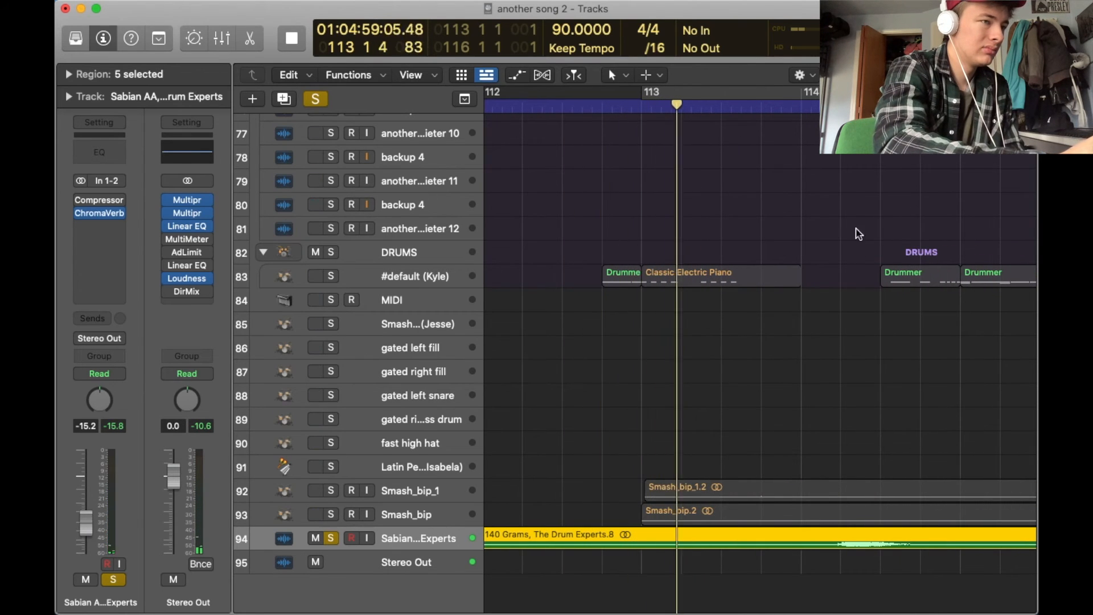
# - Jump to about bar 114 to hear the end of the splash cymbal region, and unsolo the track
pyautogui.click(823, 107)
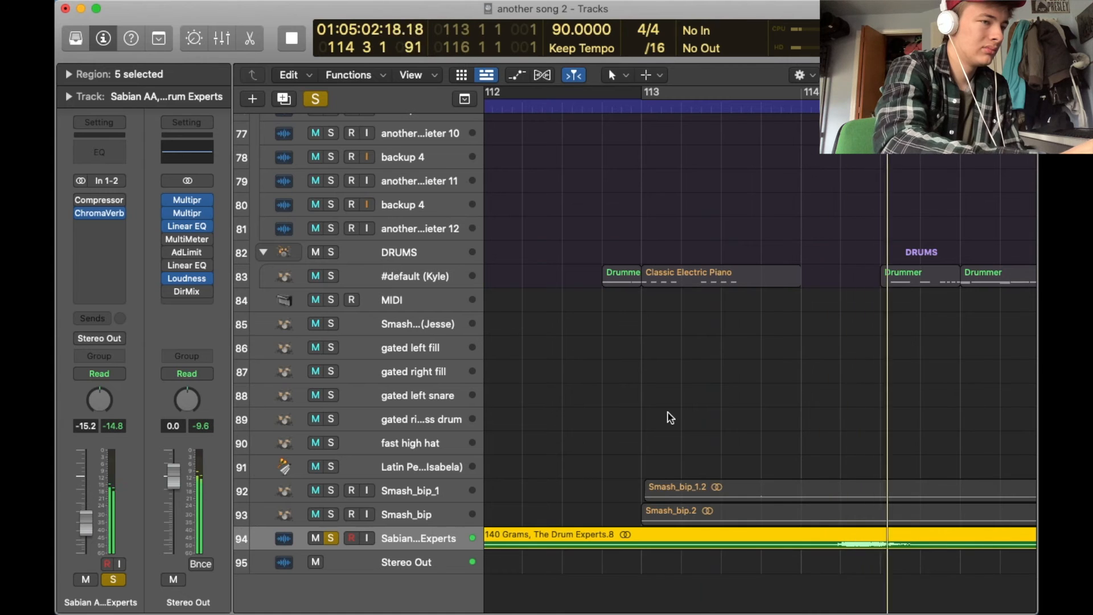
pyautogui.press('super+Left')
pyautogui.press('super+Left')
pyautogui.press('super+Left')
pyautogui.press('super+Left')
pyautogui.press('super+Left')
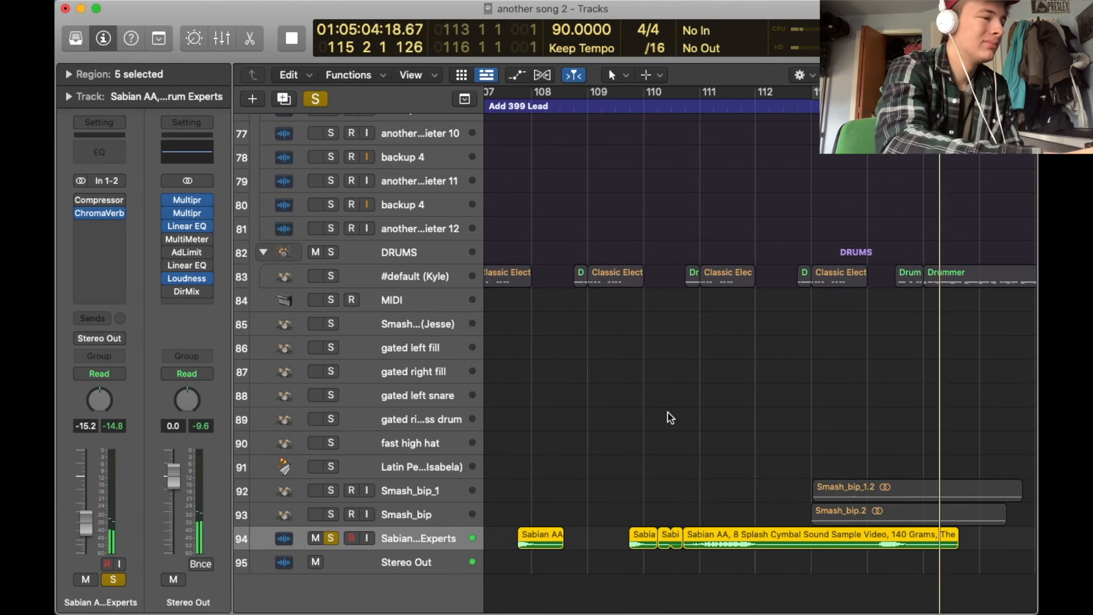
pyautogui.click(327, 541)
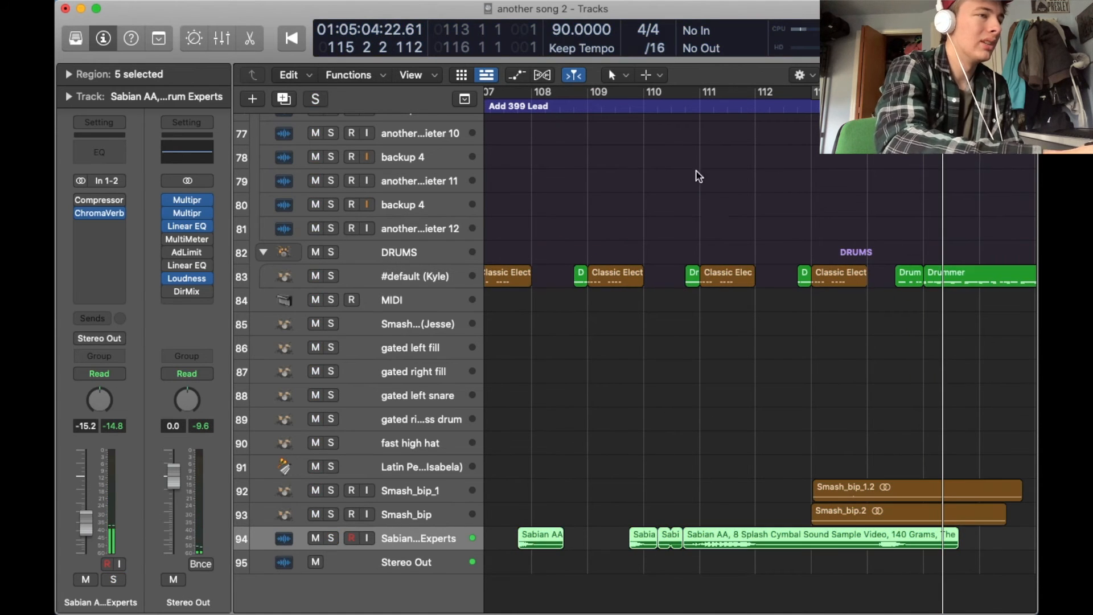
# - Play the full mix from just before bar 111, following the cymbal and Smash_bip regions, and stop at bar 114
pyautogui.click(684, 108)
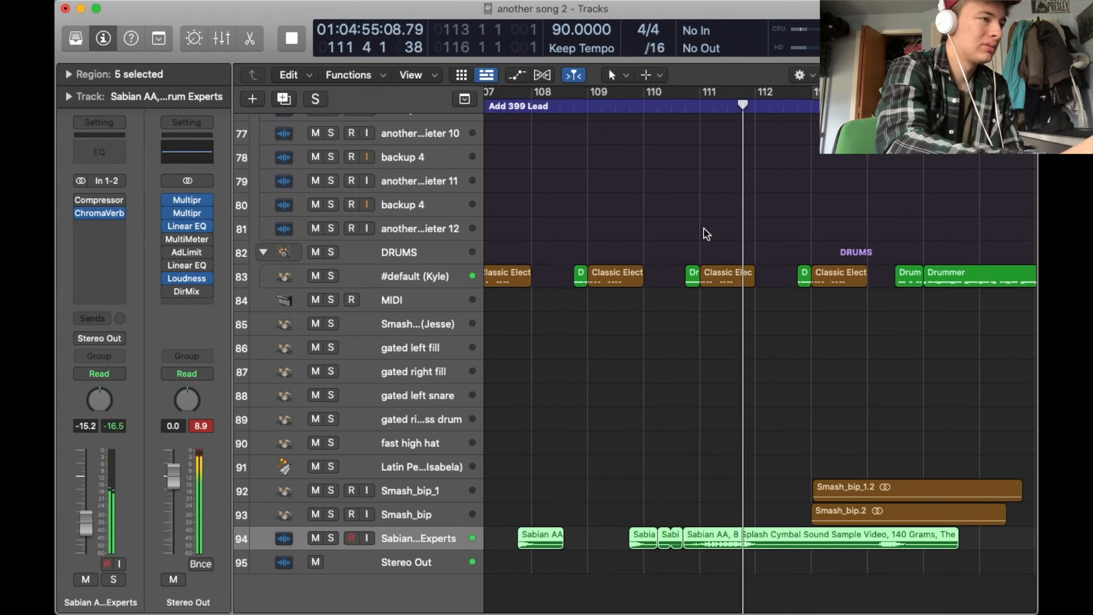
pyautogui.hscroll(3, 707, 233)
pyautogui.hscroll(5, 707, 234)
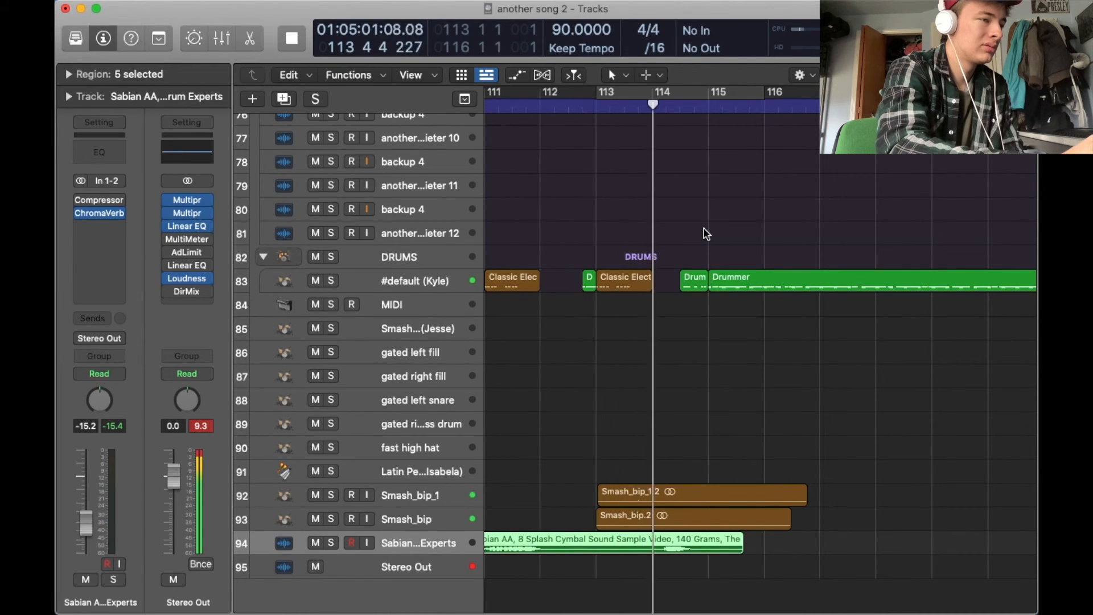
pyautogui.press('space')
pyautogui.click(648, 106)
# - Solo the Smash_bip_1 and Smash_bip tracks and play them from bar 113 beat 4 to about bar 114
pyautogui.click(331, 495)
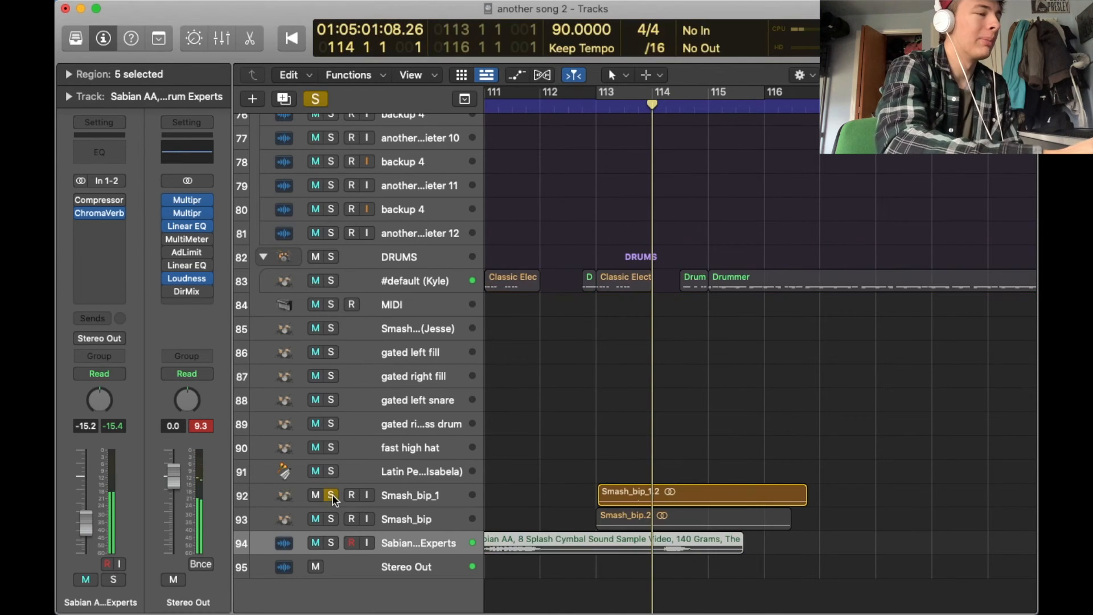
pyautogui.click(332, 519)
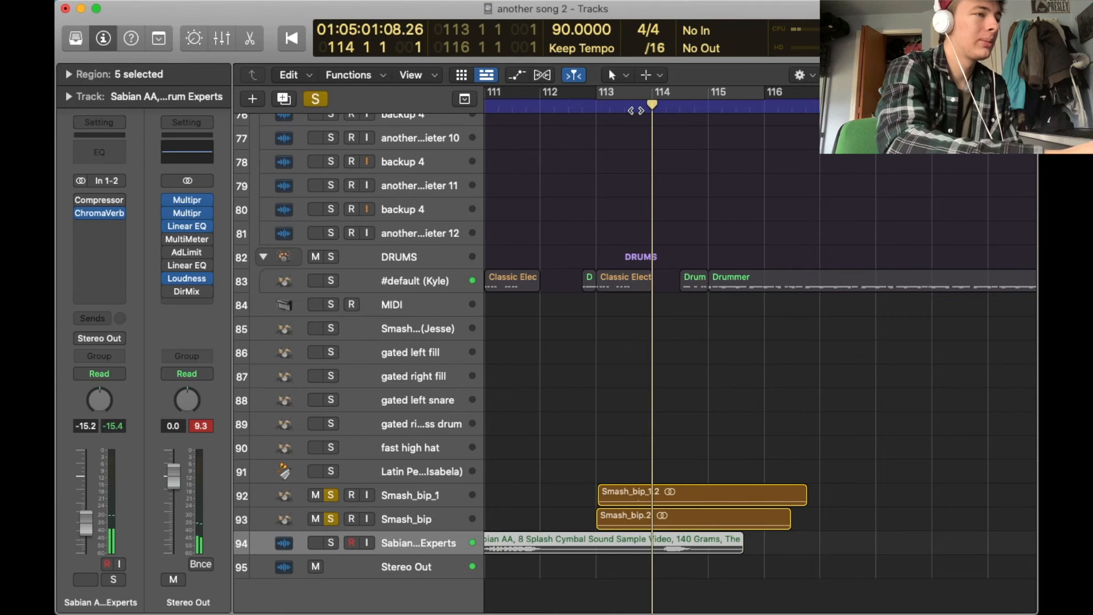
pyautogui.click(638, 108)
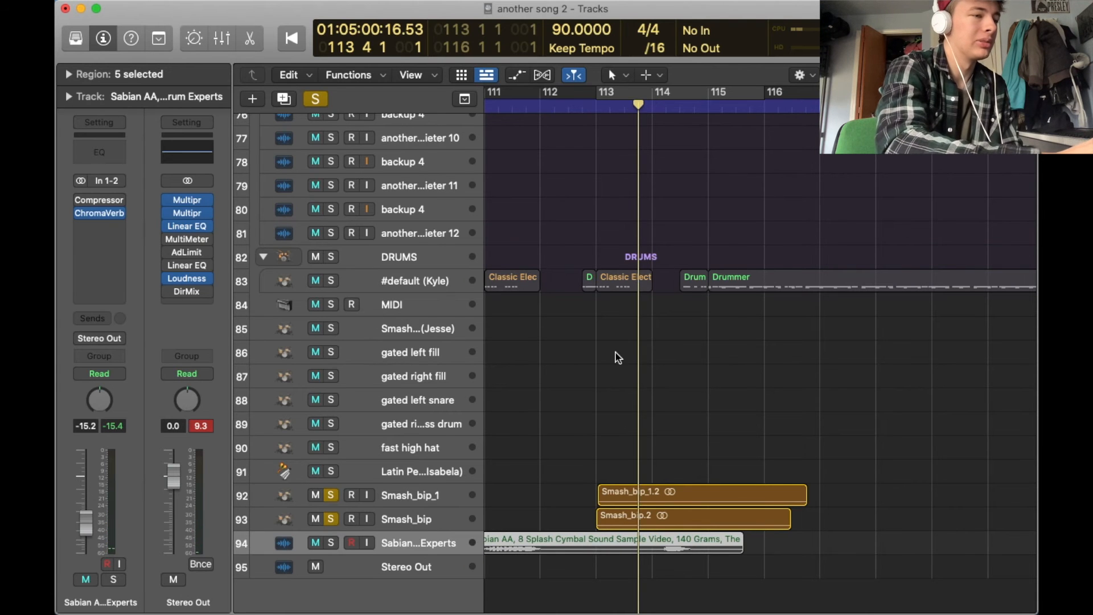
pyautogui.scroll(-2, 616, 359)
pyautogui.scroll(5, 617, 361)
pyautogui.scroll(-3, 616, 360)
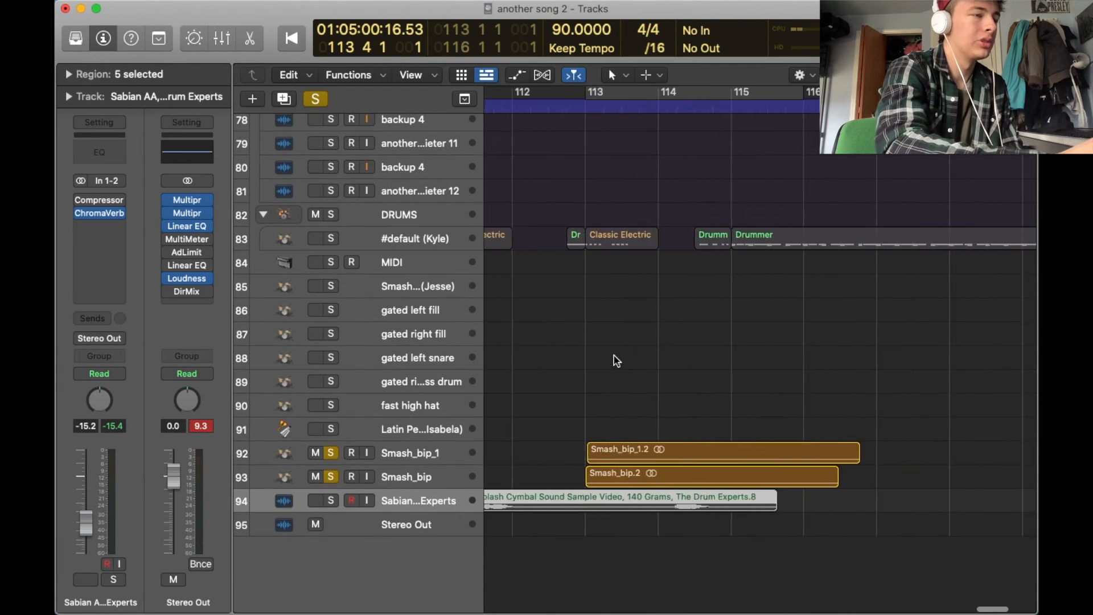
pyautogui.press('space')
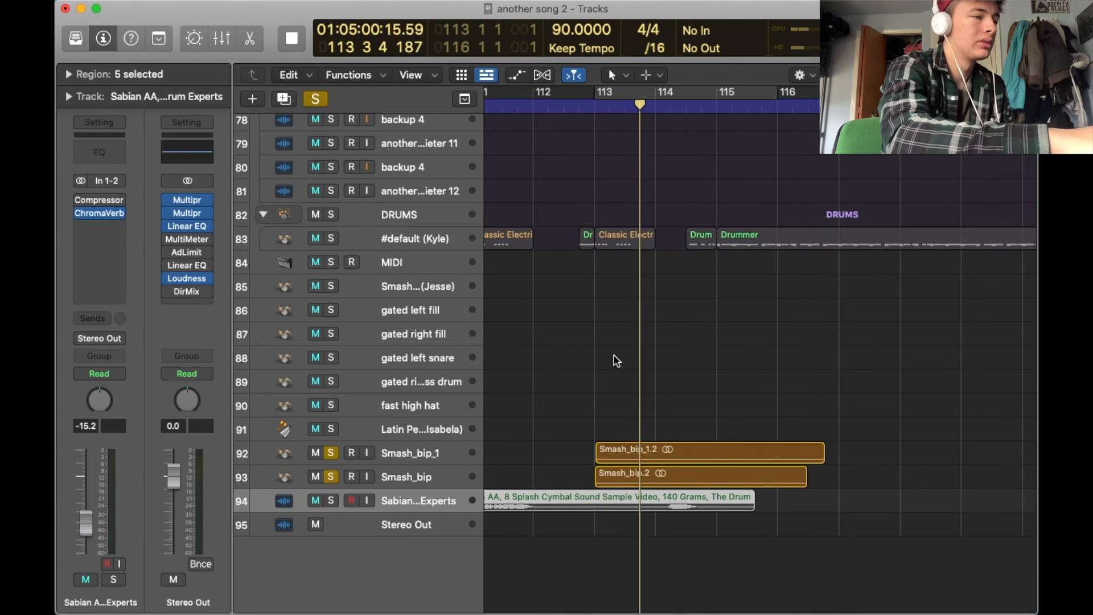
pyautogui.press('space')
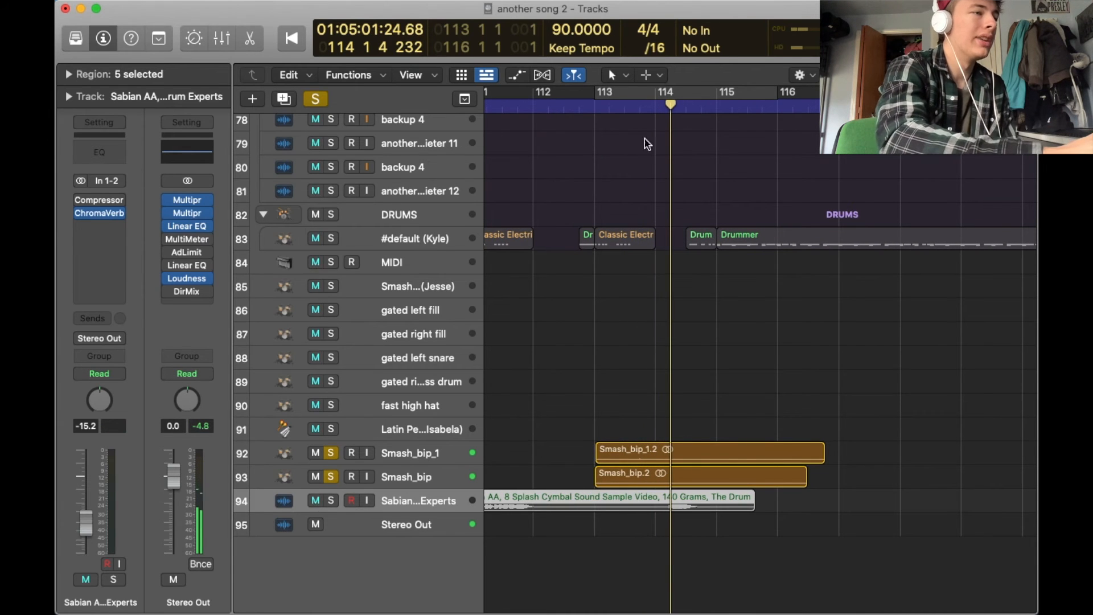
# - Clear all solos, solo the lead 339 guitar track, and play it from around bar 113
pyautogui.click(316, 99)
pyautogui.scroll(15, 674, 237)
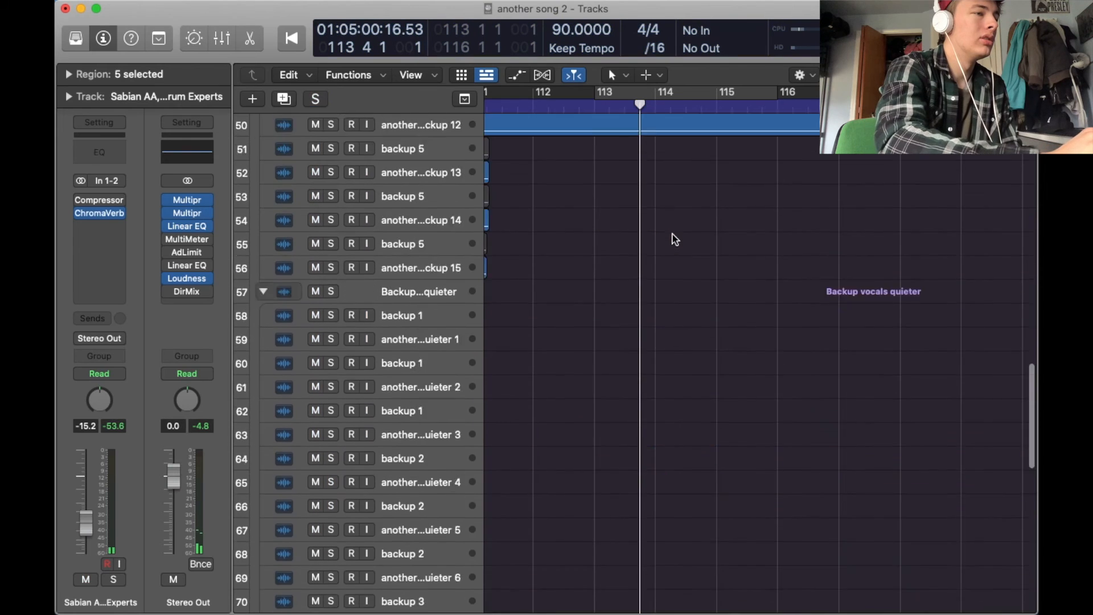
pyautogui.scroll(5, 675, 239)
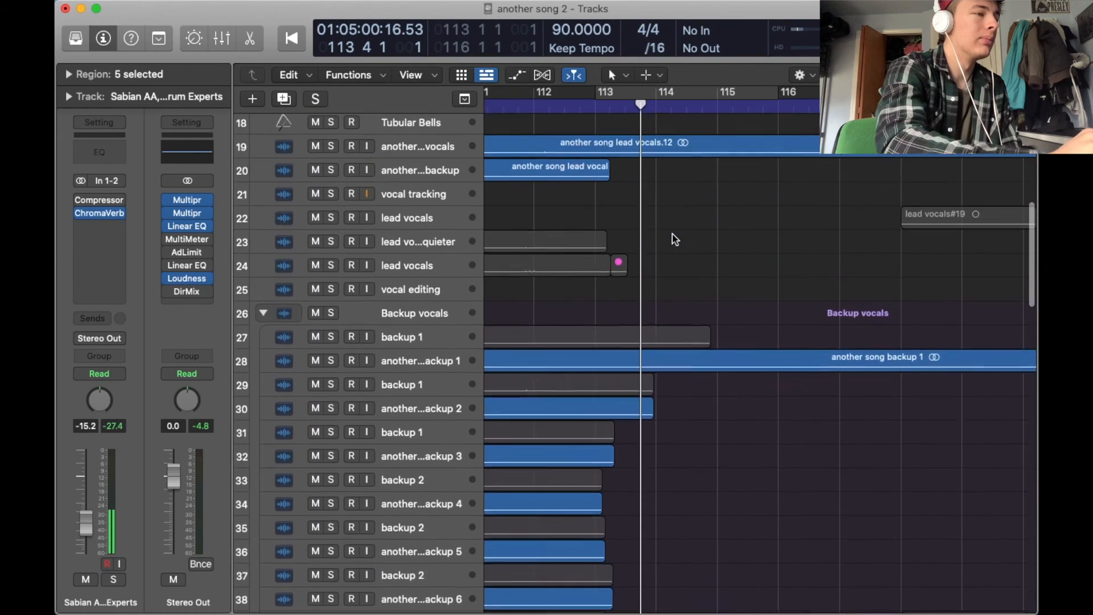
pyautogui.scroll(5, 675, 239)
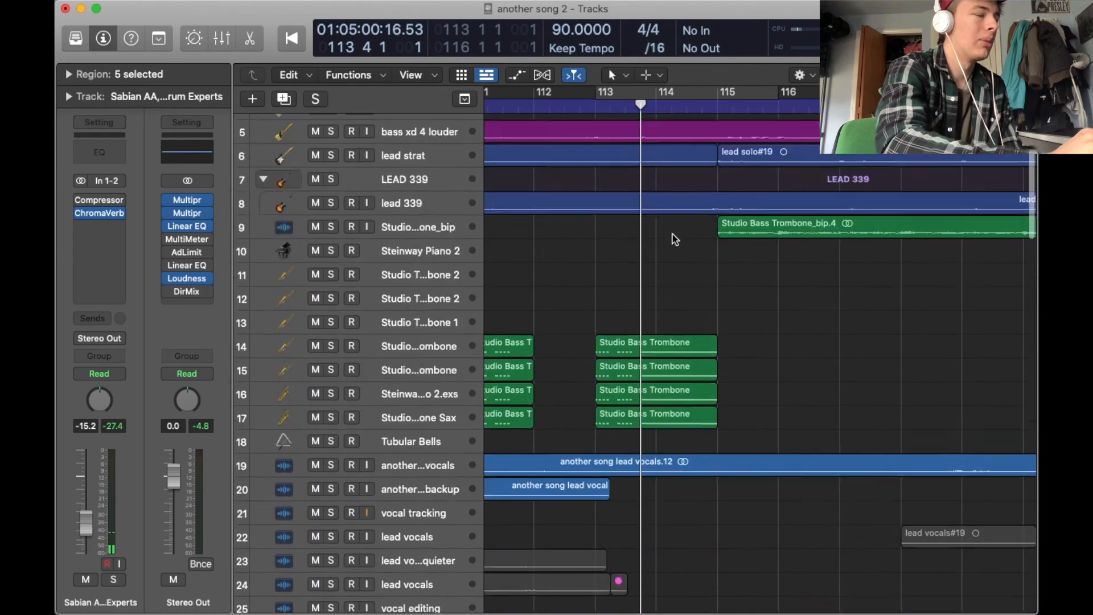
pyautogui.click(331, 293)
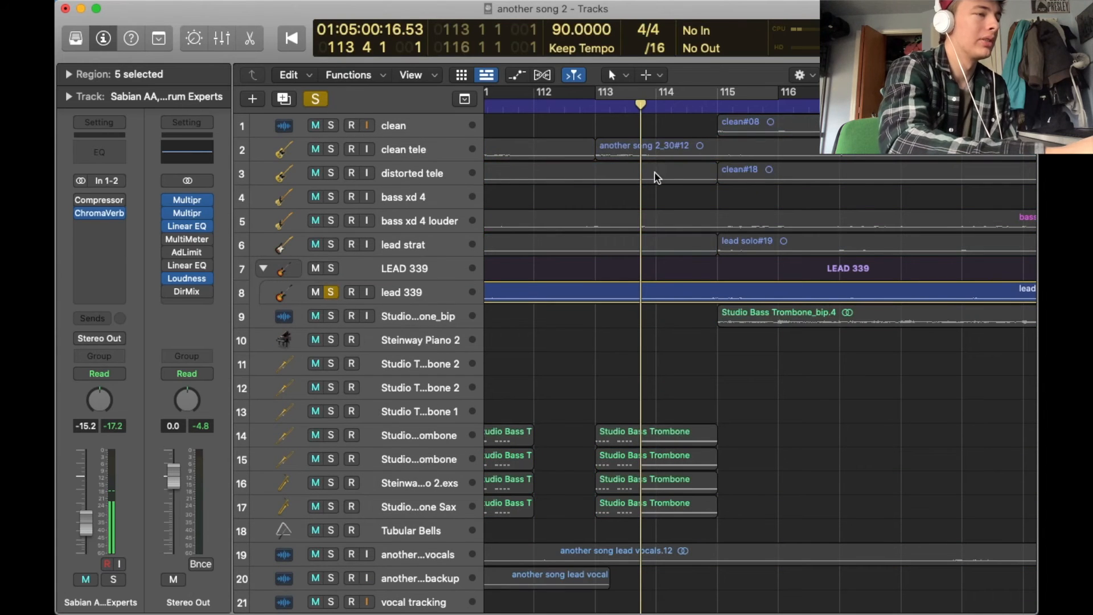
pyautogui.press('space')
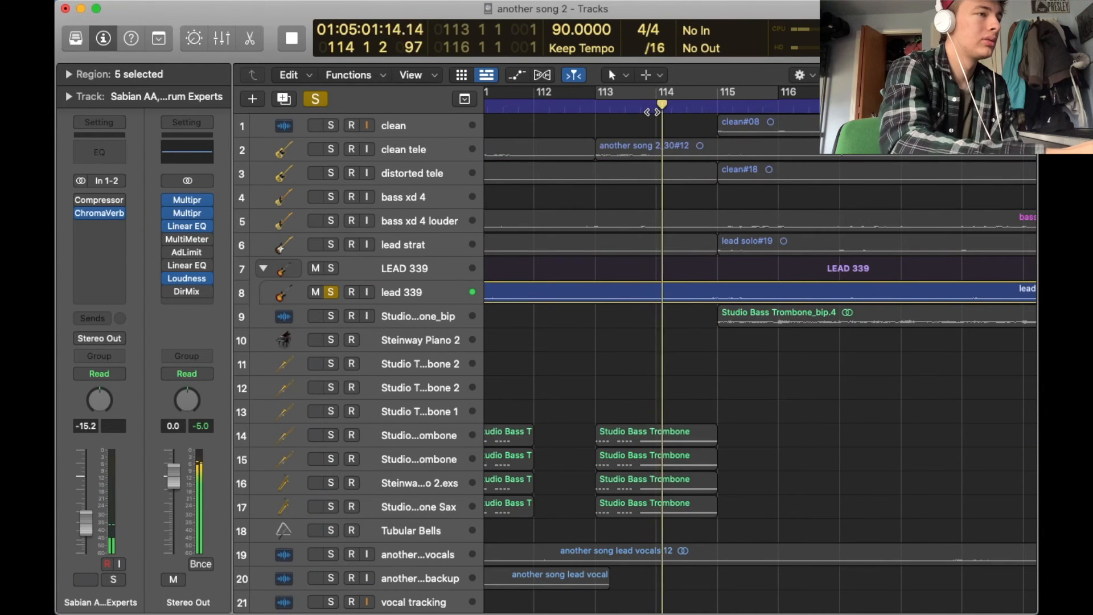
pyautogui.click(611, 111)
# - Add the Smash_bip_1 and Smash_bip tracks to the solo and replay them with lead 339 from about bar 113
pyautogui.scroll(-20, 346, 449)
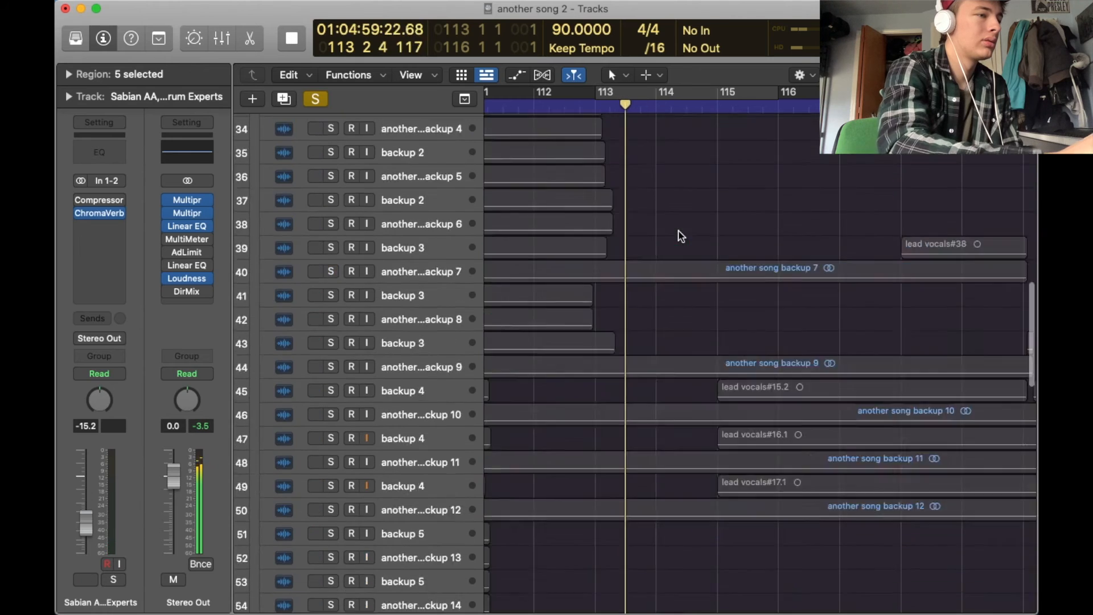
pyautogui.click(331, 452)
pyautogui.click(331, 477)
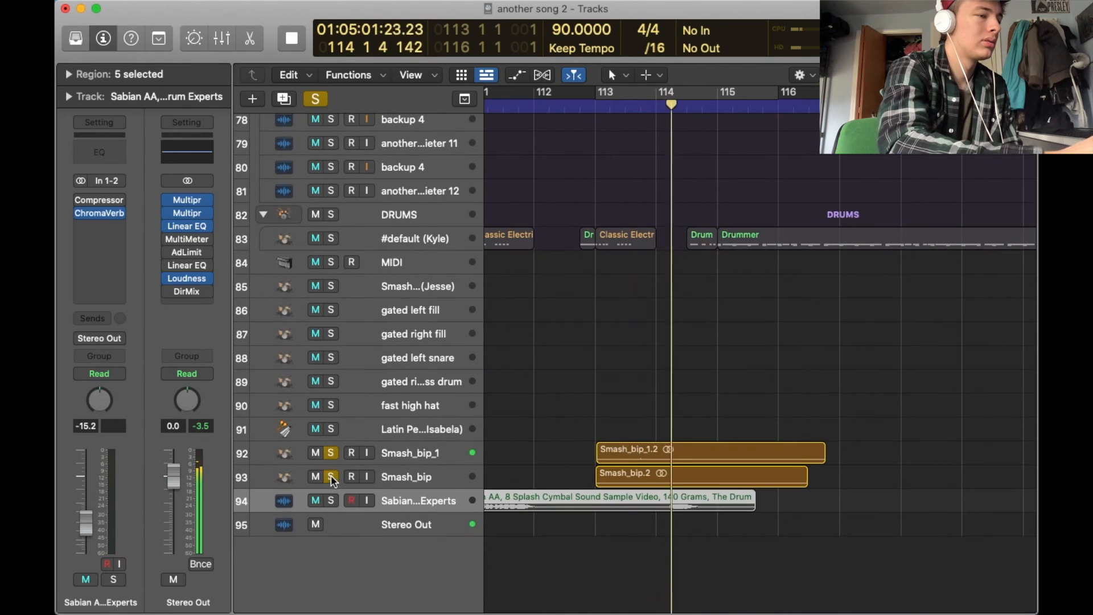
pyautogui.click(611, 108)
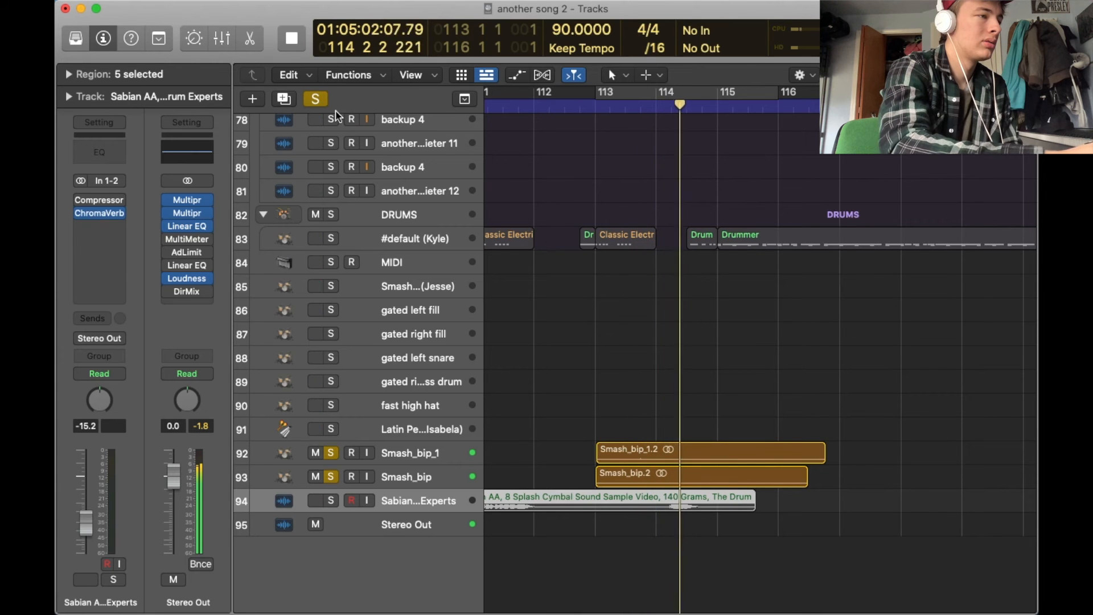
# - Solo lead strat in place of lead 339, play from bar 113 beat 4, and replay with both lead guitars soloed
pyautogui.scroll(20, 594, 206)
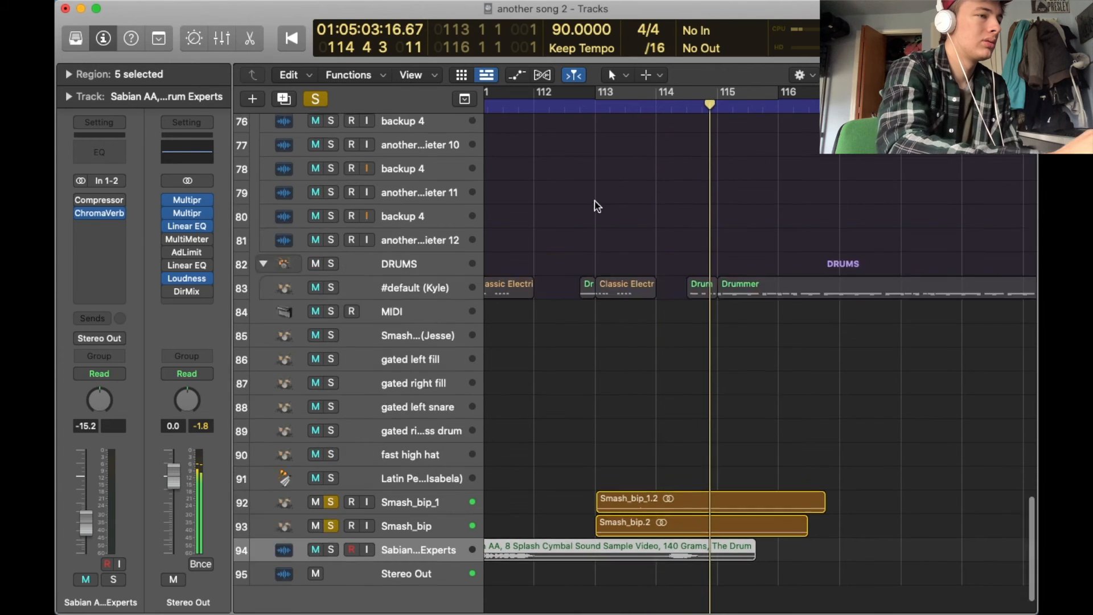
pyautogui.scroll(5, 596, 206)
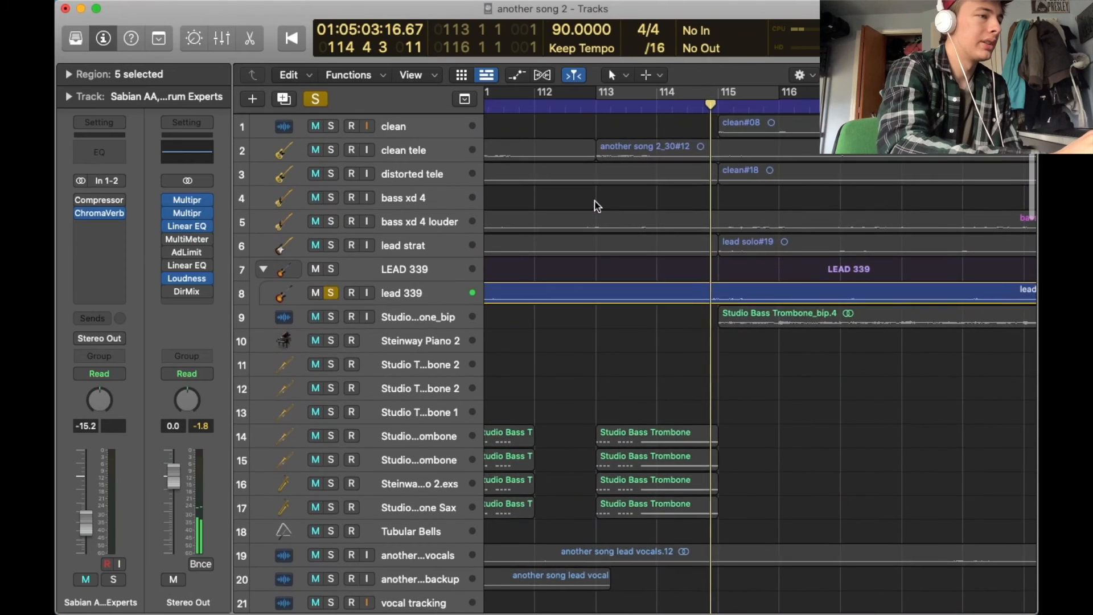
pyautogui.click(331, 244)
pyautogui.click(331, 293)
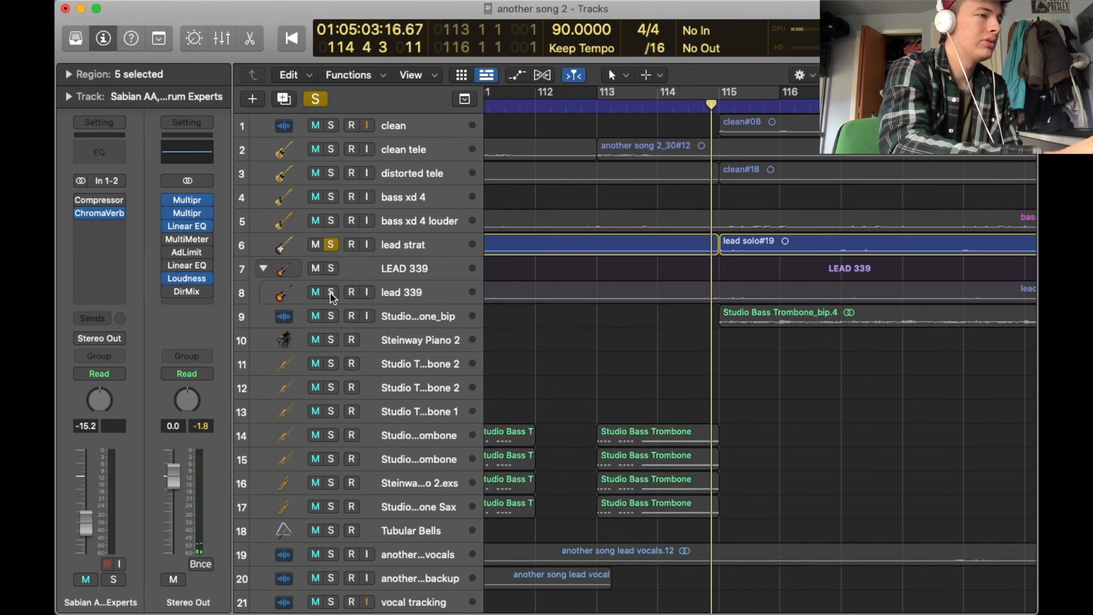
pyautogui.doubleClick(641, 108)
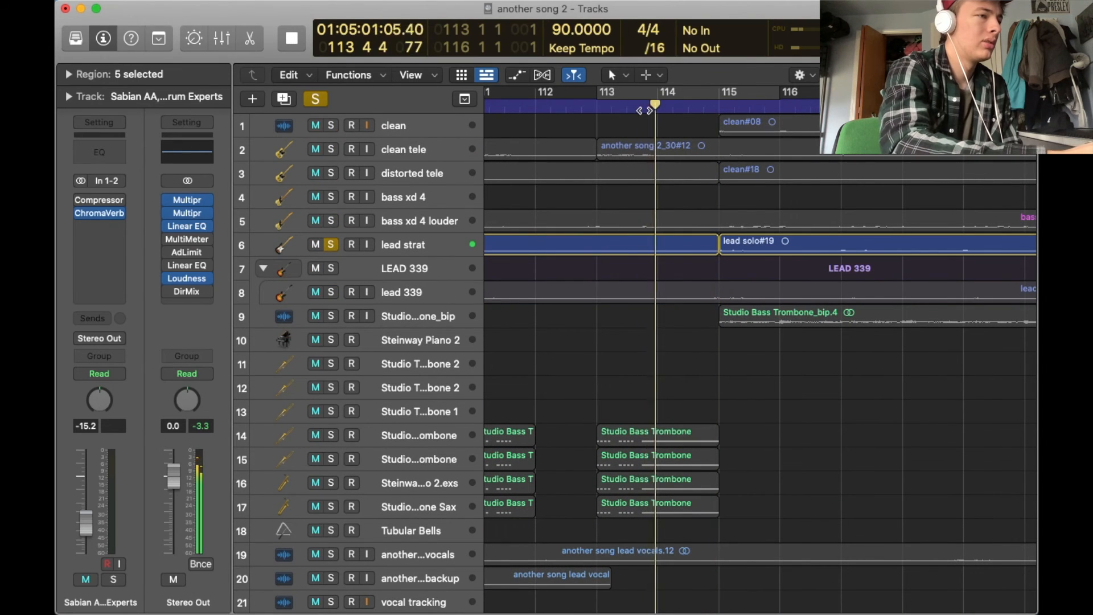
pyautogui.press('space')
pyautogui.click(331, 292)
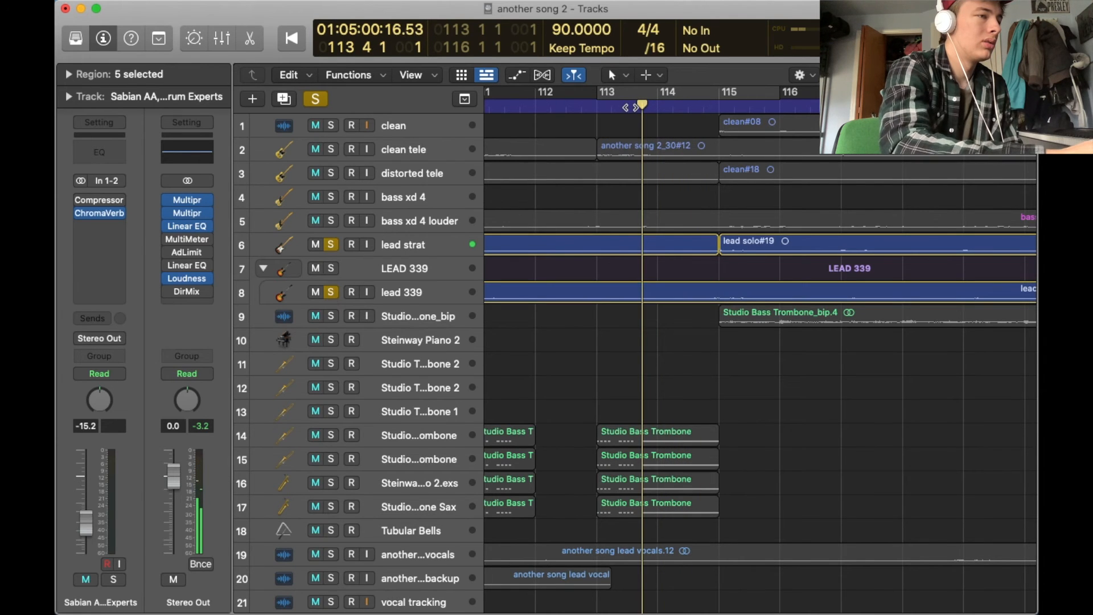
pyautogui.press('space')
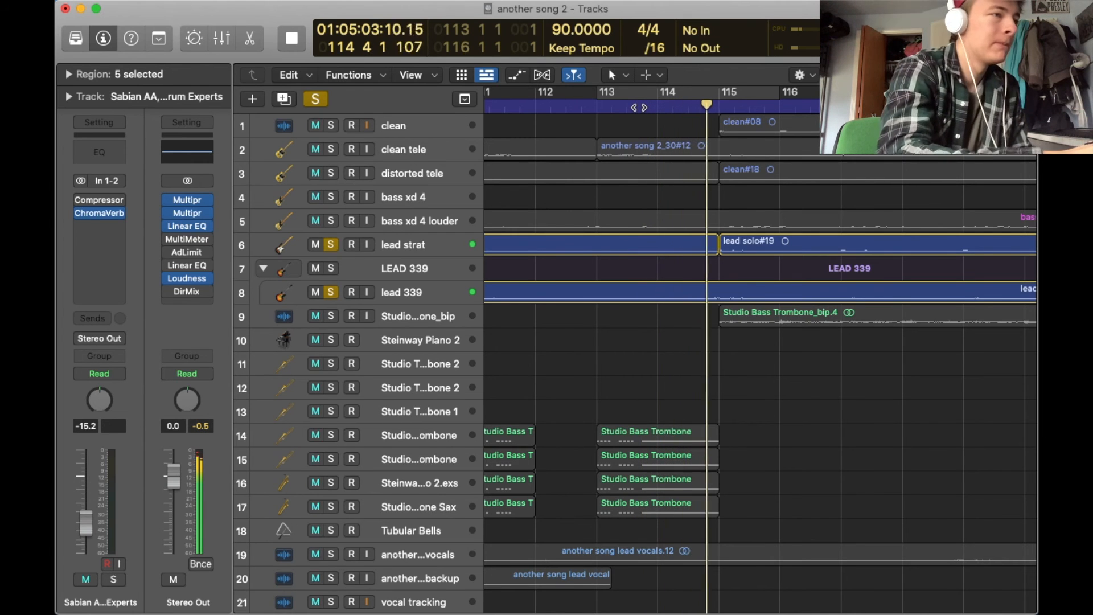
# - Clear all solos and play the full mix from bar 113 beat 4 to about bar 114
pyautogui.press('space')
pyautogui.click(316, 99)
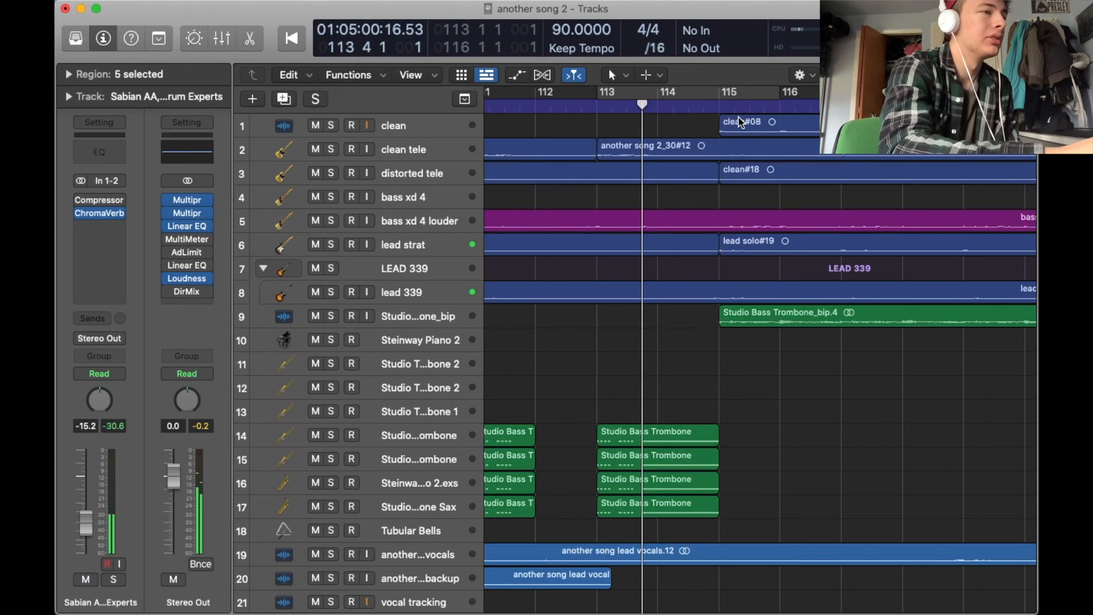
pyautogui.press('space')
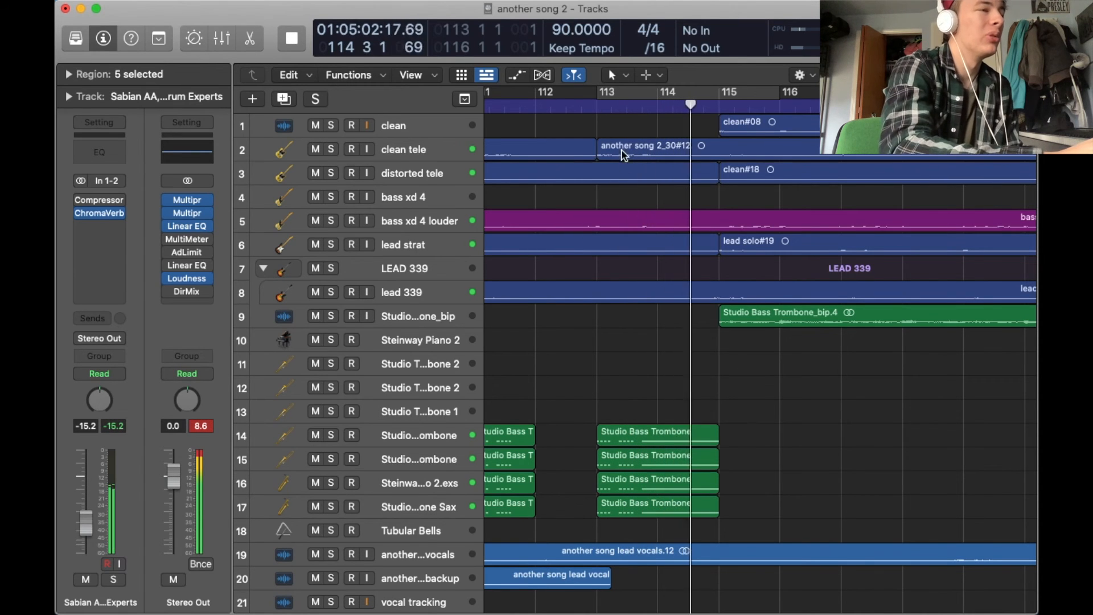
pyautogui.press('space')
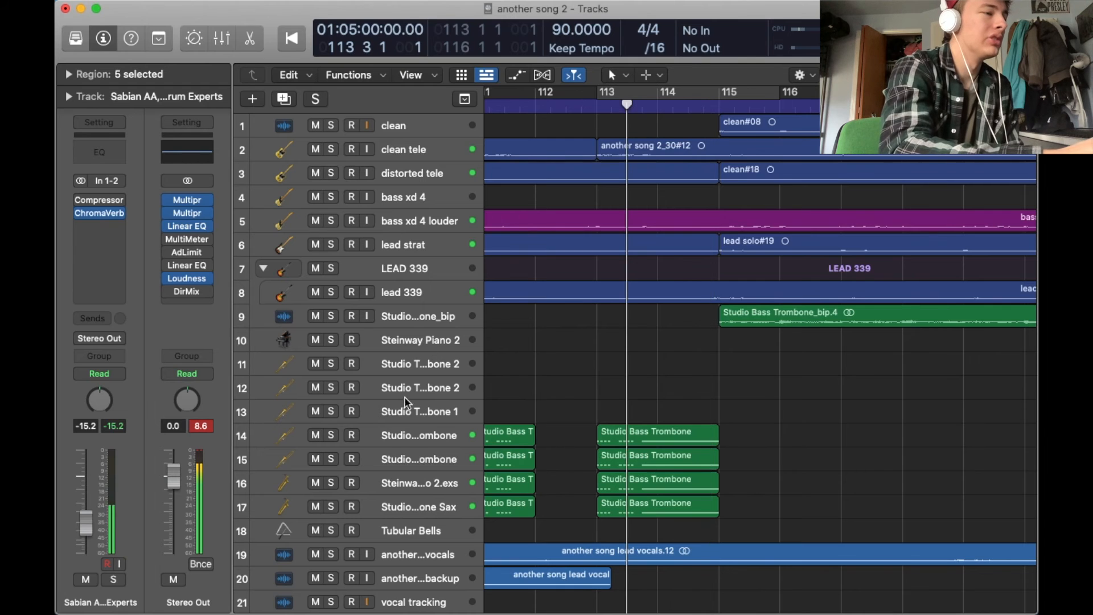
# - Solo the four brass and sax tracks 14 to 17, play them from bar 113 beat 3, and clear the solos
pyautogui.moveTo(332, 435); pyautogui.dragTo(331, 506)
pyautogui.press('space')
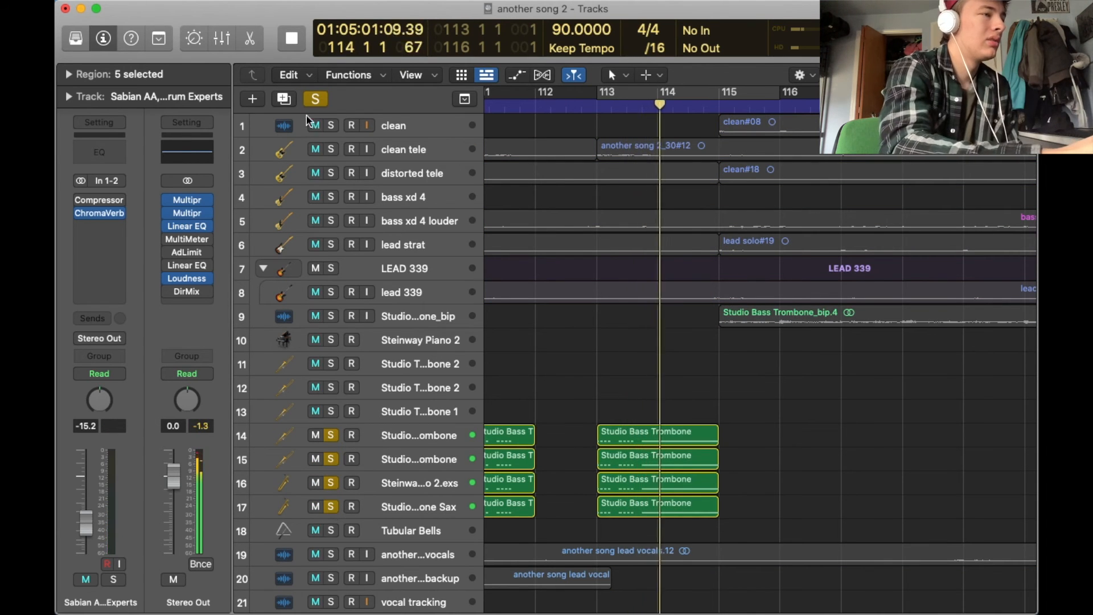
pyautogui.click(312, 98)
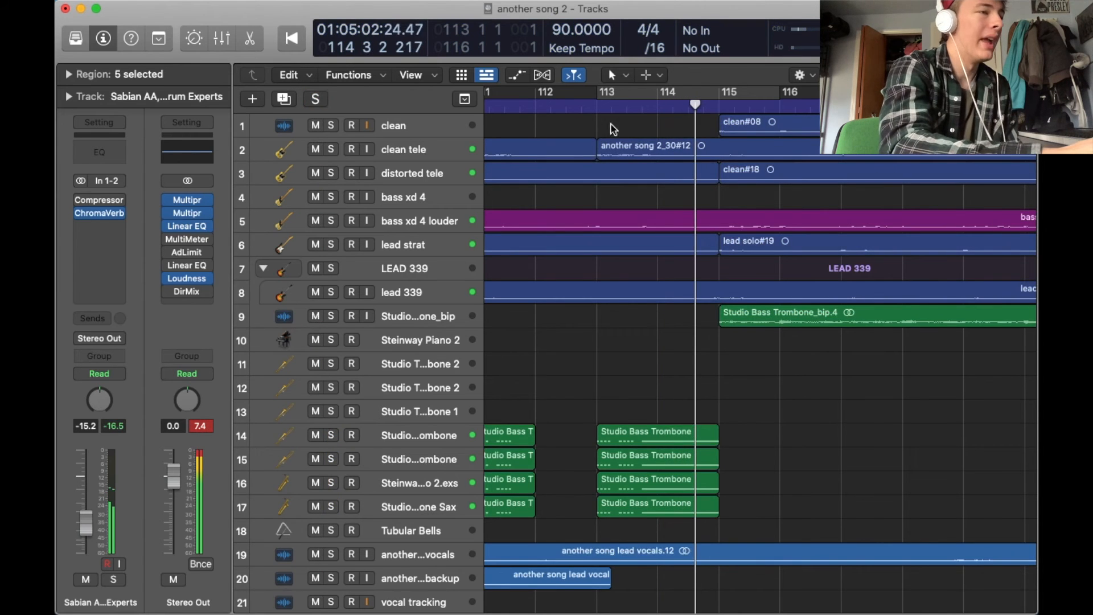
# - Play the full mix from bar 113 beat 4 and examine the instrument and drum tracks up to about bar 116
pyautogui.click(643, 107)
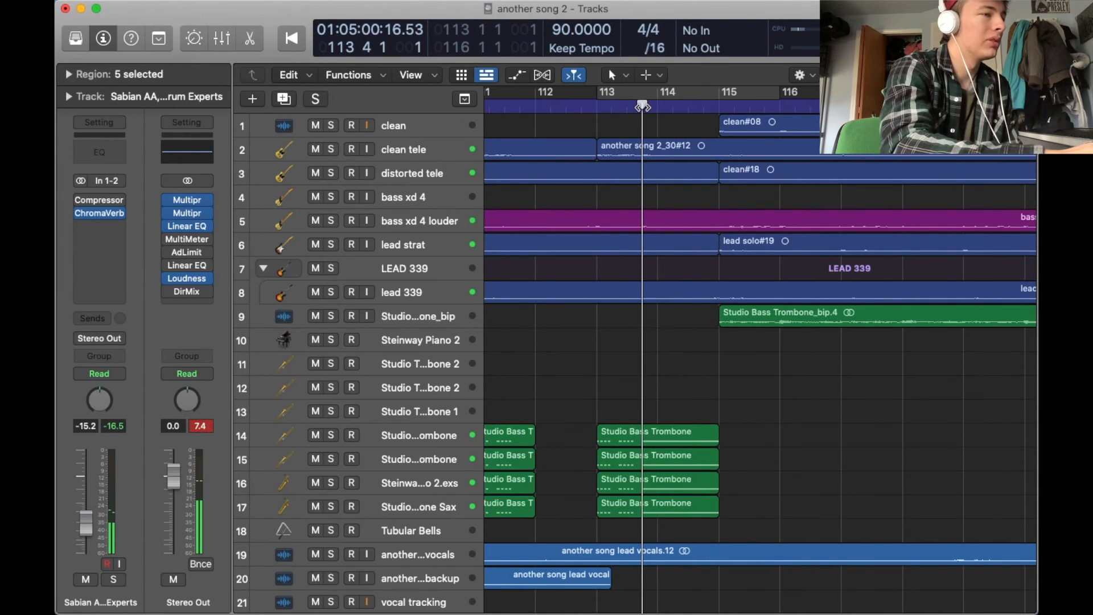
pyautogui.press('space')
pyautogui.hscroll(2, 691, 367)
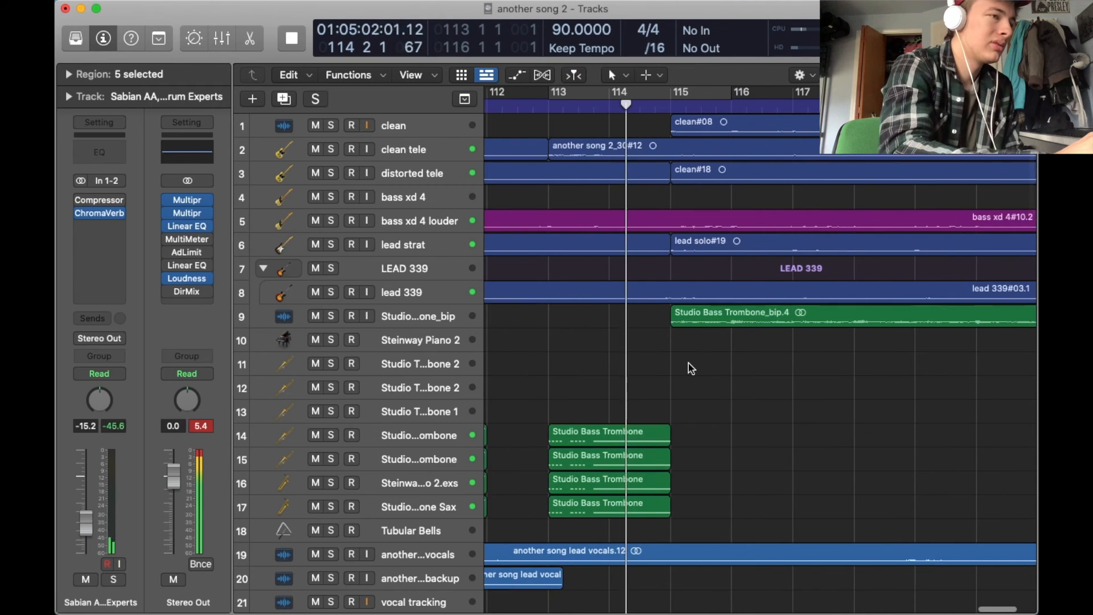
pyautogui.hscroll(3, 691, 368)
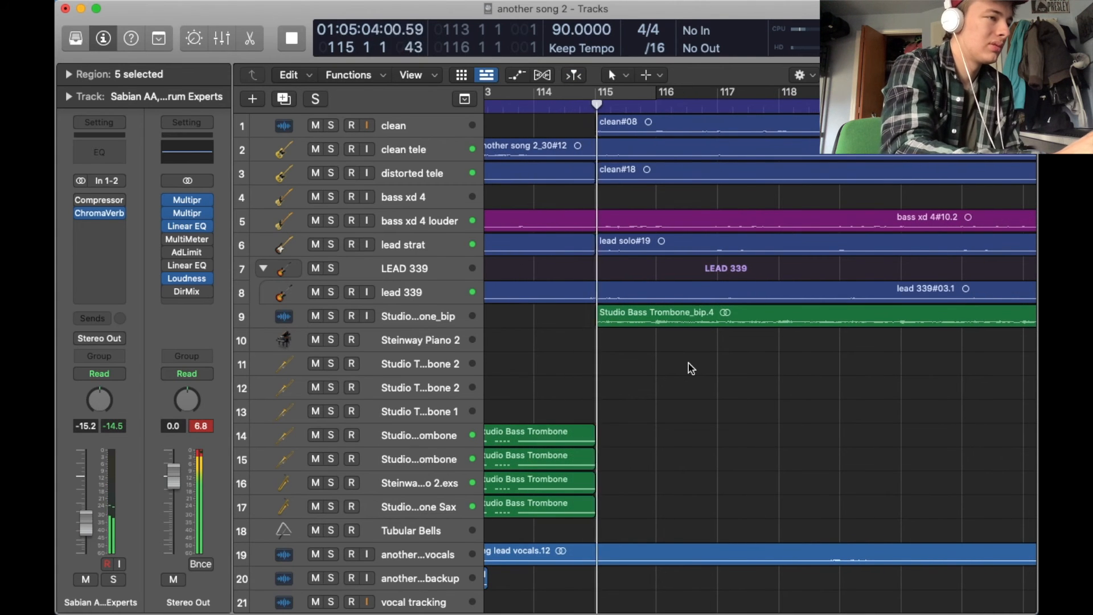
pyautogui.scroll(-20, 691, 368)
pyautogui.press('super+Left')
pyautogui.press('super+Left')
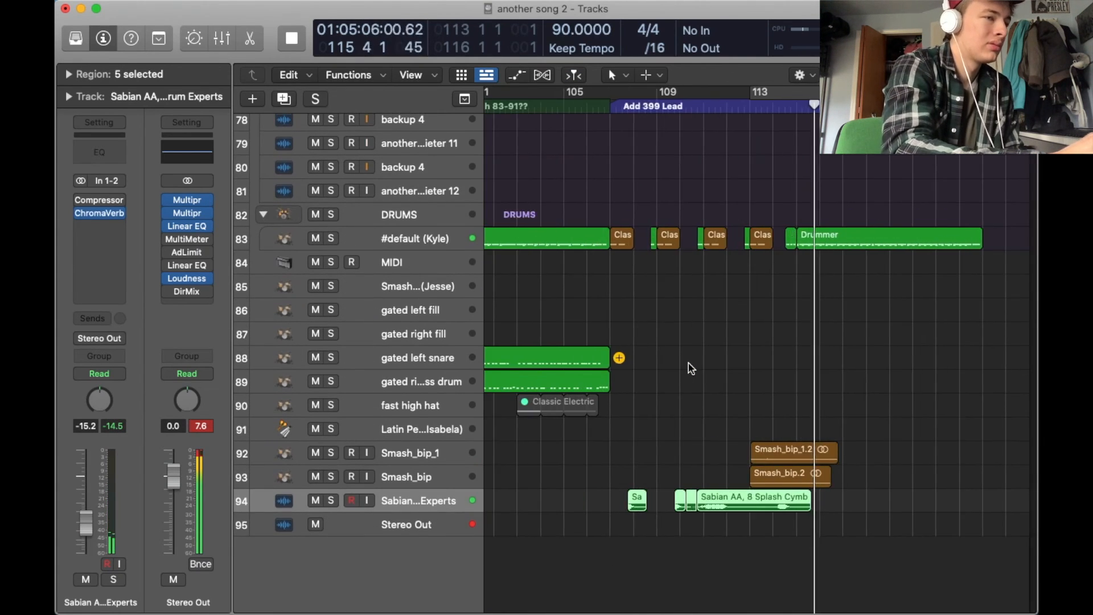
pyautogui.scroll(20, 690, 368)
pyautogui.press('super+Right')
pyautogui.press('super+Right')
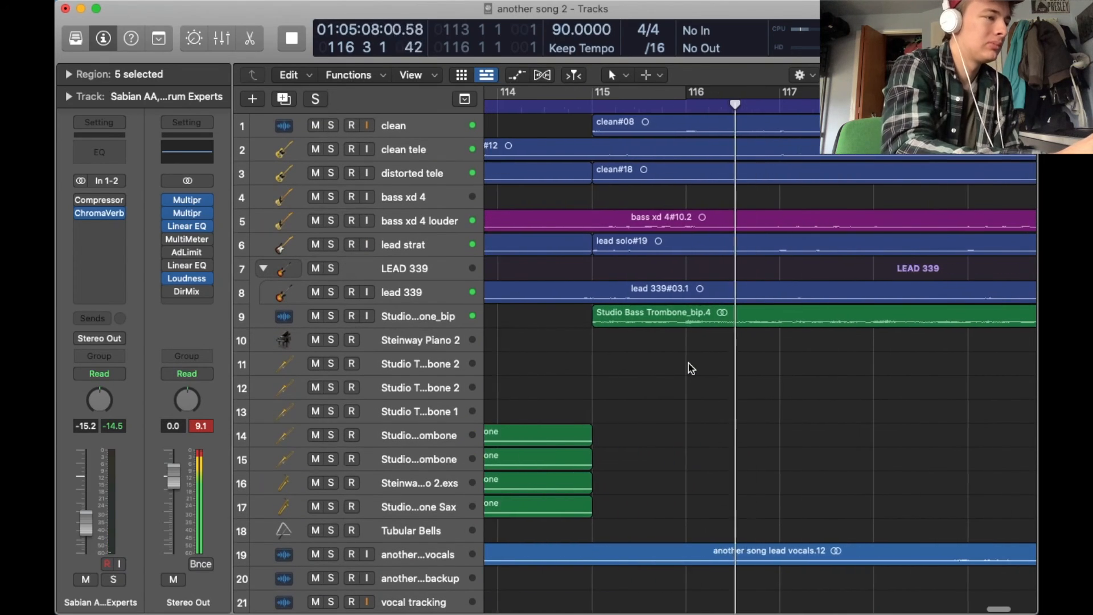
# - Examine the backup vocal, lead vocal and brass regions while playback continues to about bar 122
pyautogui.scroll(-20, 612, 356)
pyautogui.scroll(13, 611, 356)
pyautogui.press('super+Left')
pyautogui.press('super+Left')
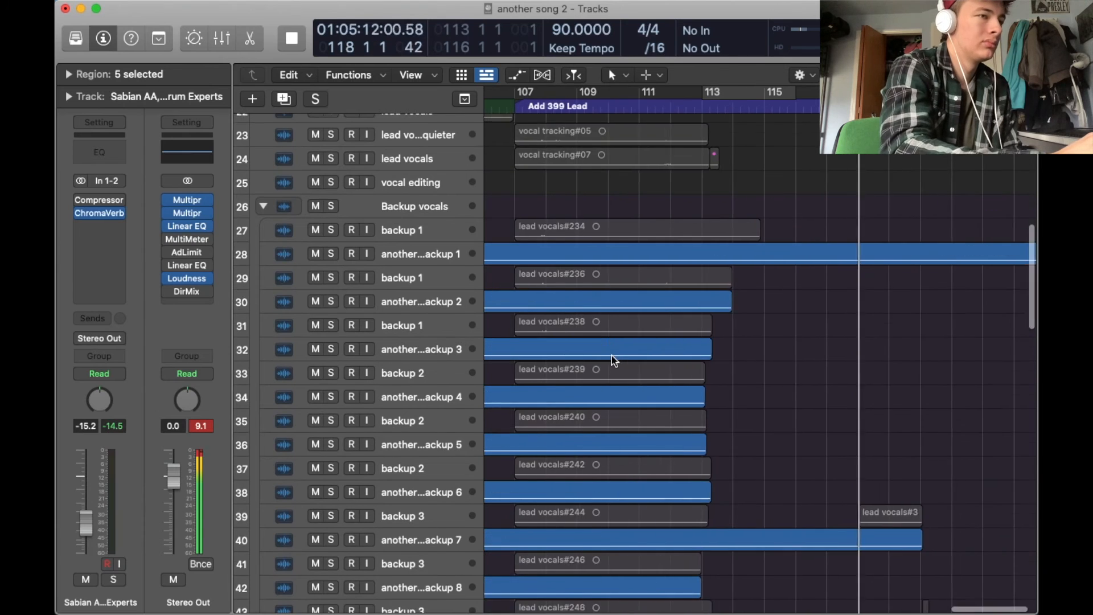
pyautogui.scroll(2, 611, 355)
pyautogui.hscroll(1, 611, 355)
pyautogui.scroll(-2, 612, 356)
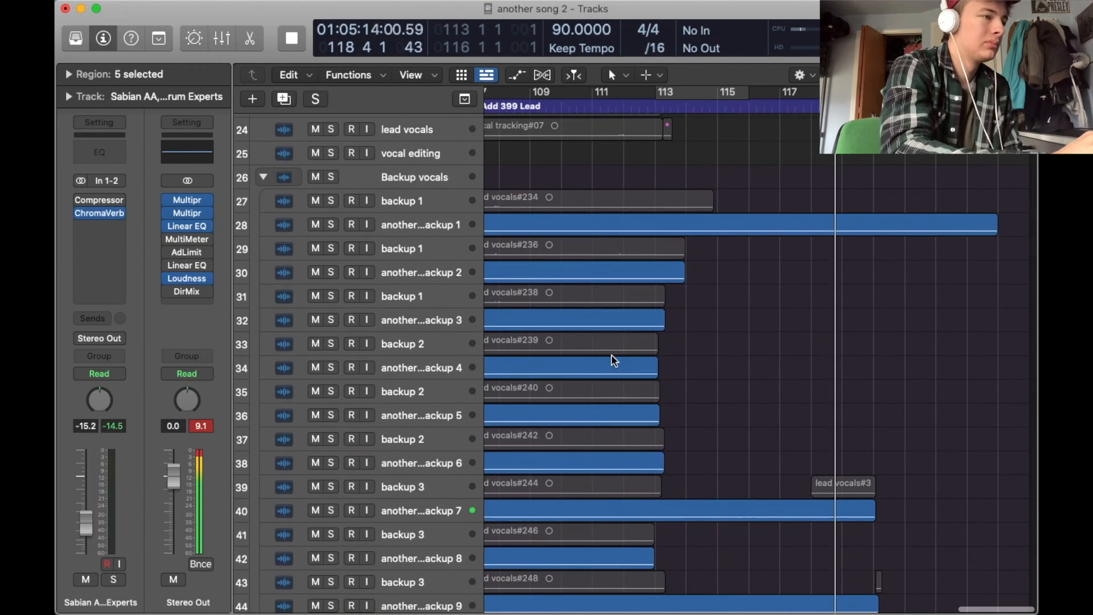
pyautogui.scroll(8, 612, 356)
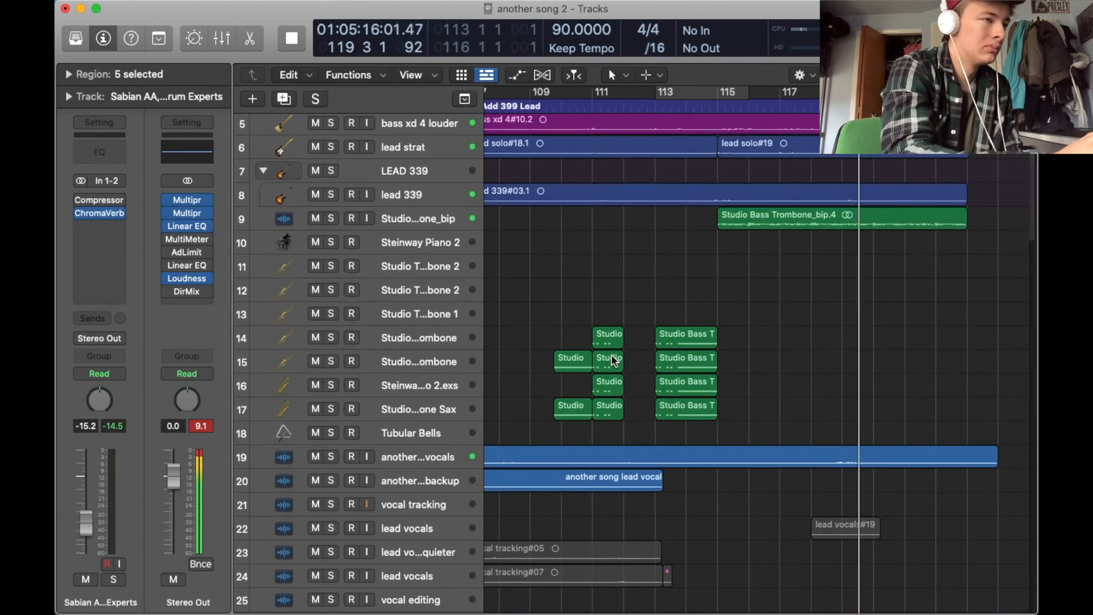
pyautogui.scroll(2, 613, 360)
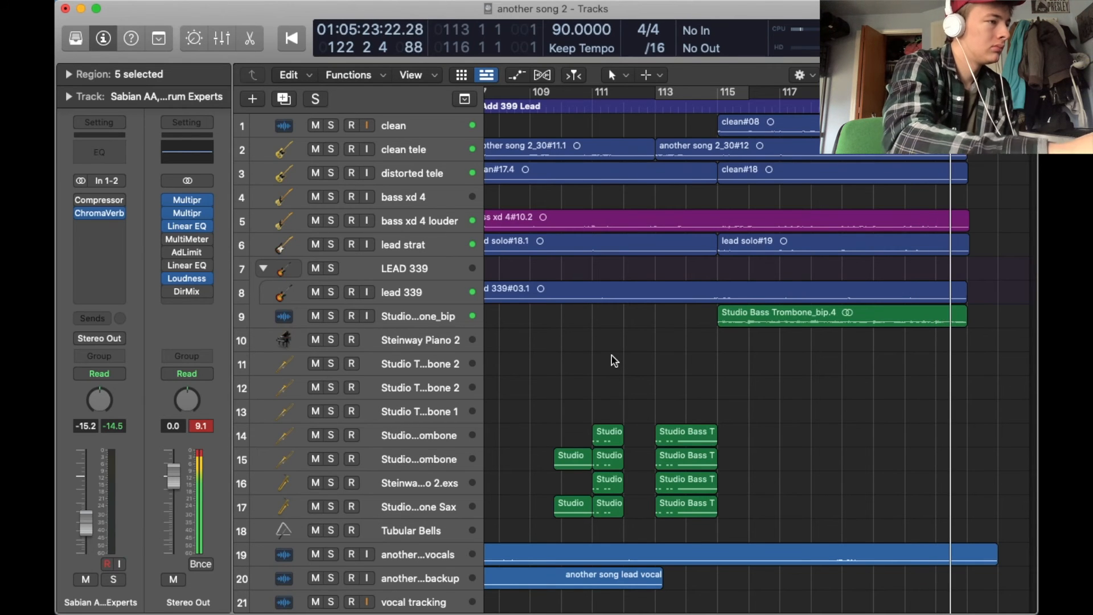
# - Return the playhead to bar 113 and enable MultiMeter, AdLimit and the second Linear EQ on the Stereo Out channel
pyautogui.click(655, 107)
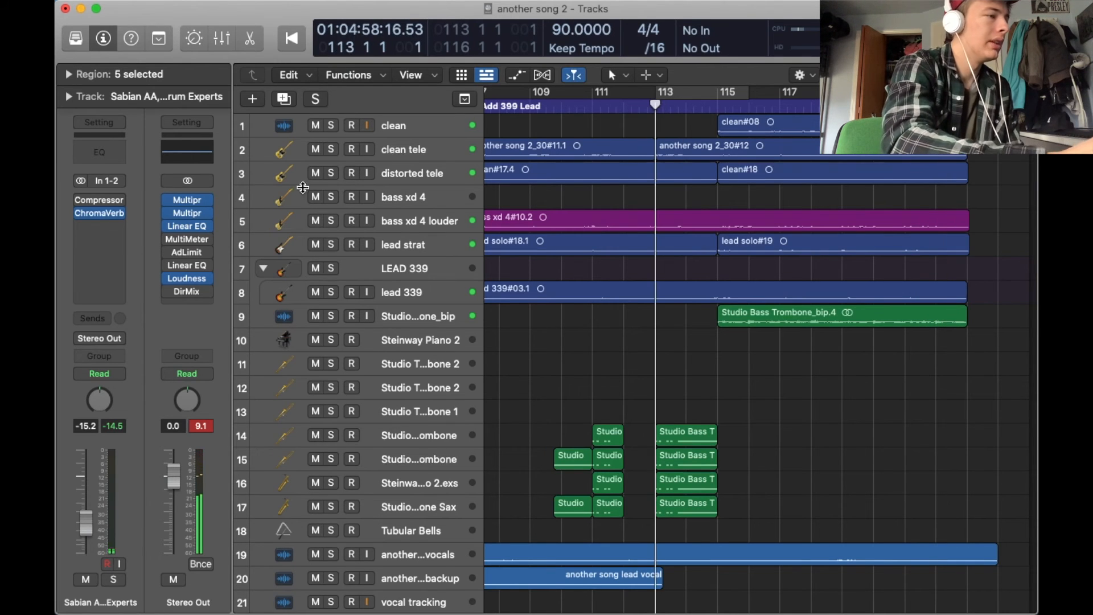
pyautogui.click(169, 239)
pyautogui.click(169, 253)
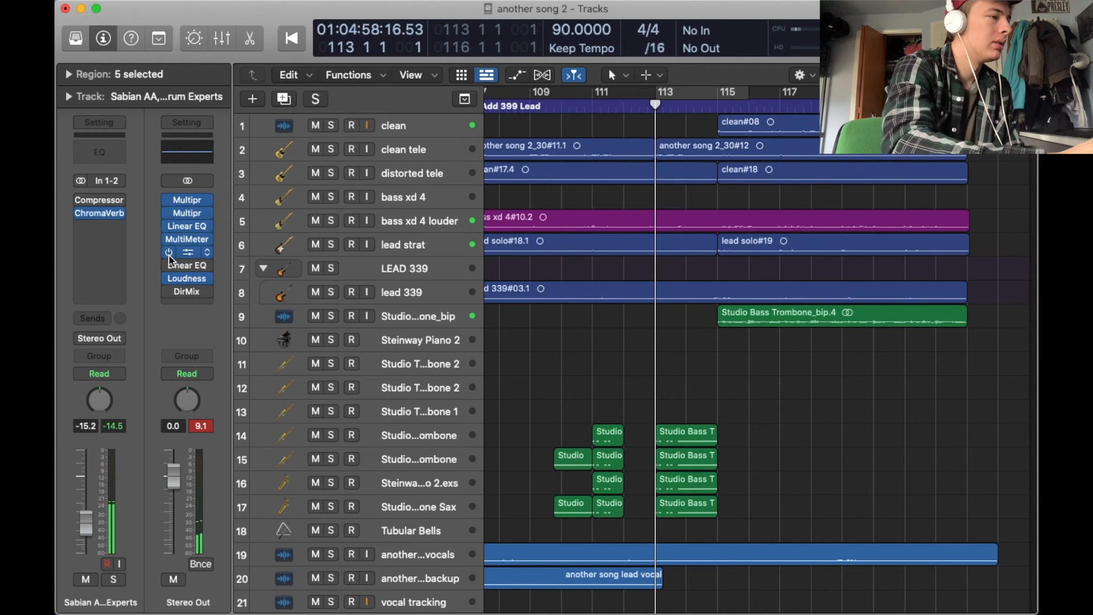
pyautogui.click(169, 265)
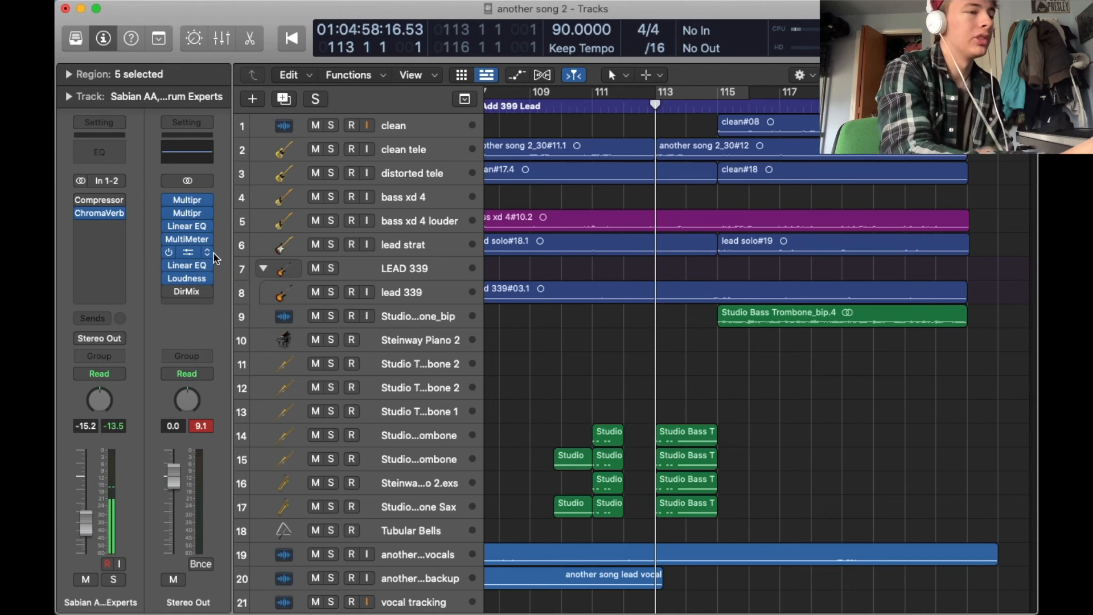
# - Play the full mix through bars 112 and 113 with AdLimit enabled on Stereo Out
pyautogui.press('space')
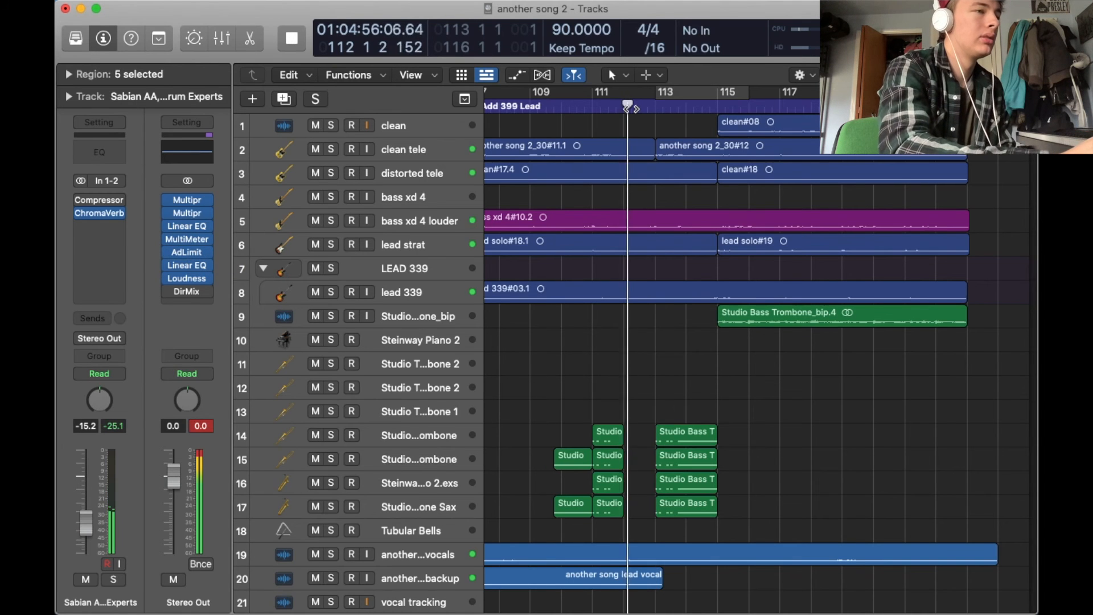
pyautogui.scroll(-3, 638, 238)
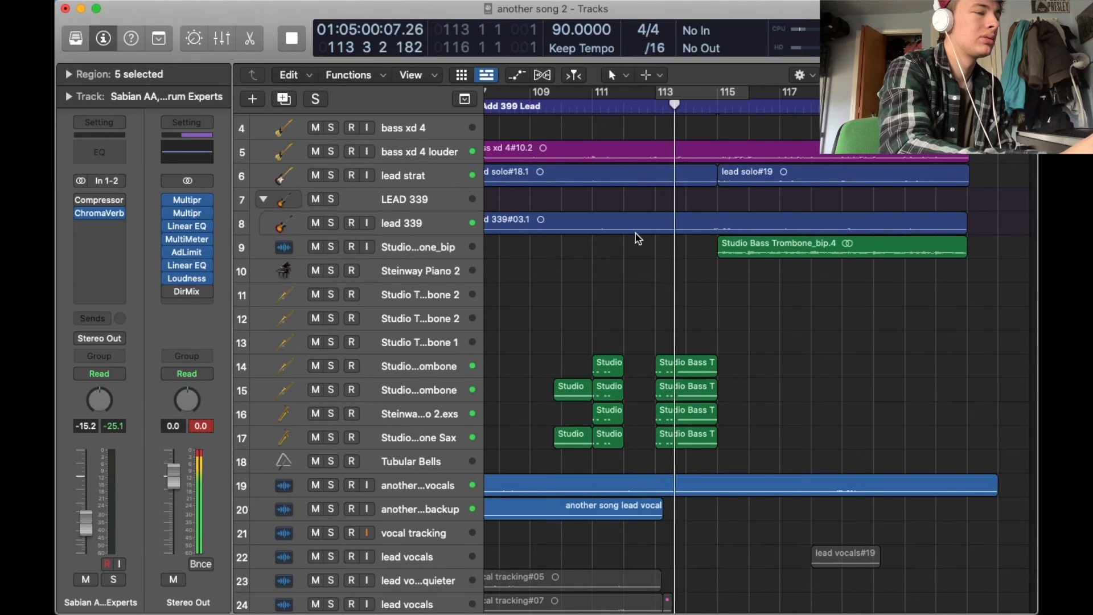
pyautogui.press('space')
# - Replay the mix from bar 113 to about bar 115 with AdLimit bypassed, and return the playhead to bar 114
pyautogui.click(656, 106)
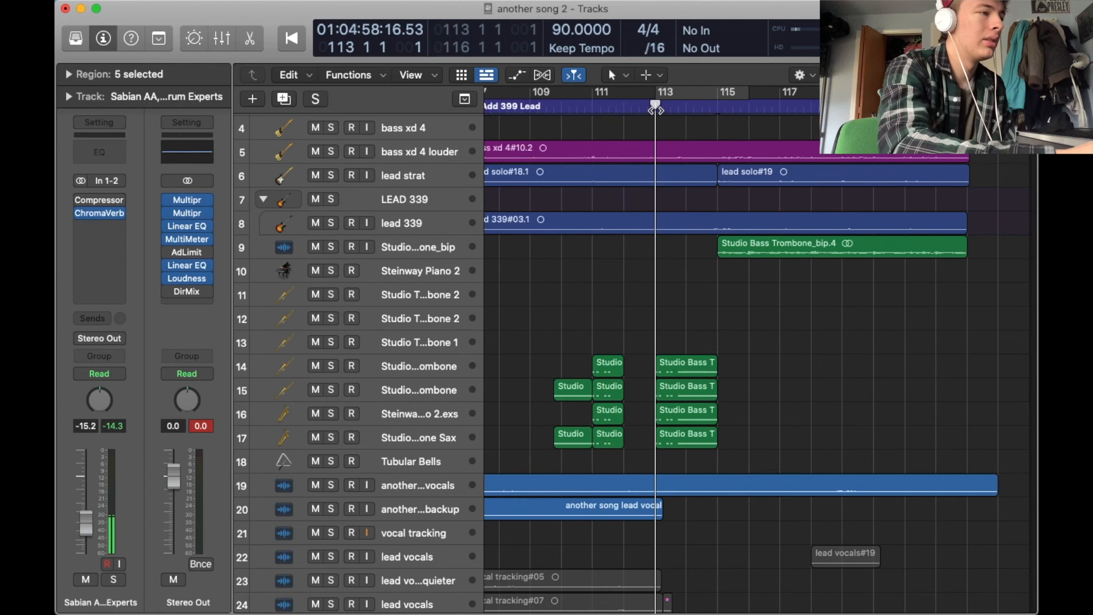
pyautogui.press('space')
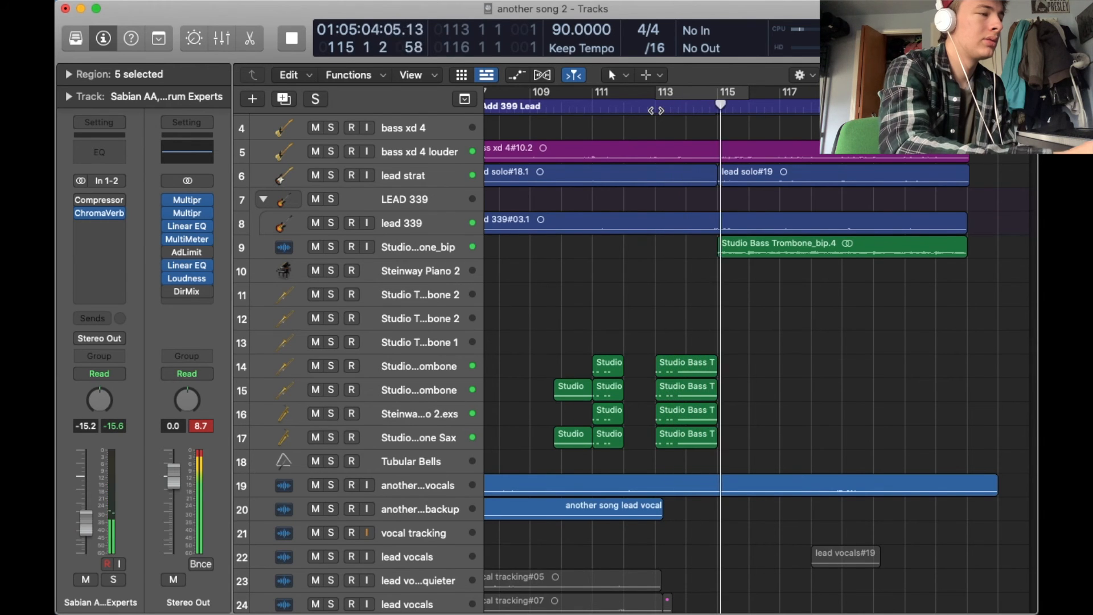
pyautogui.click(687, 106)
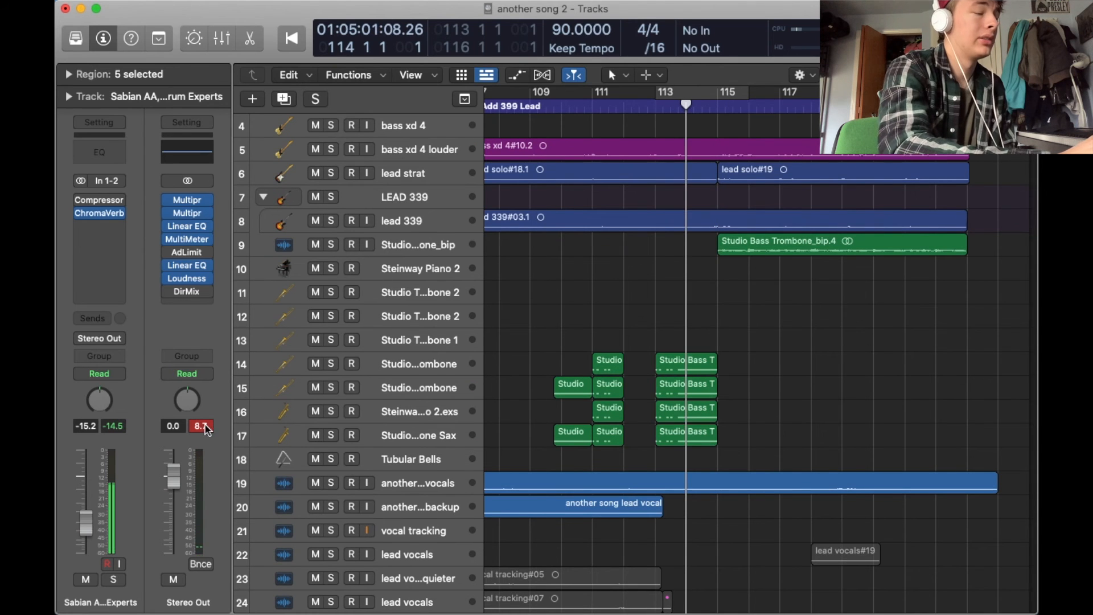
# - Play the full mix from bar 113 again and select the lead 339#03.1 region
pyautogui.click(655, 112)
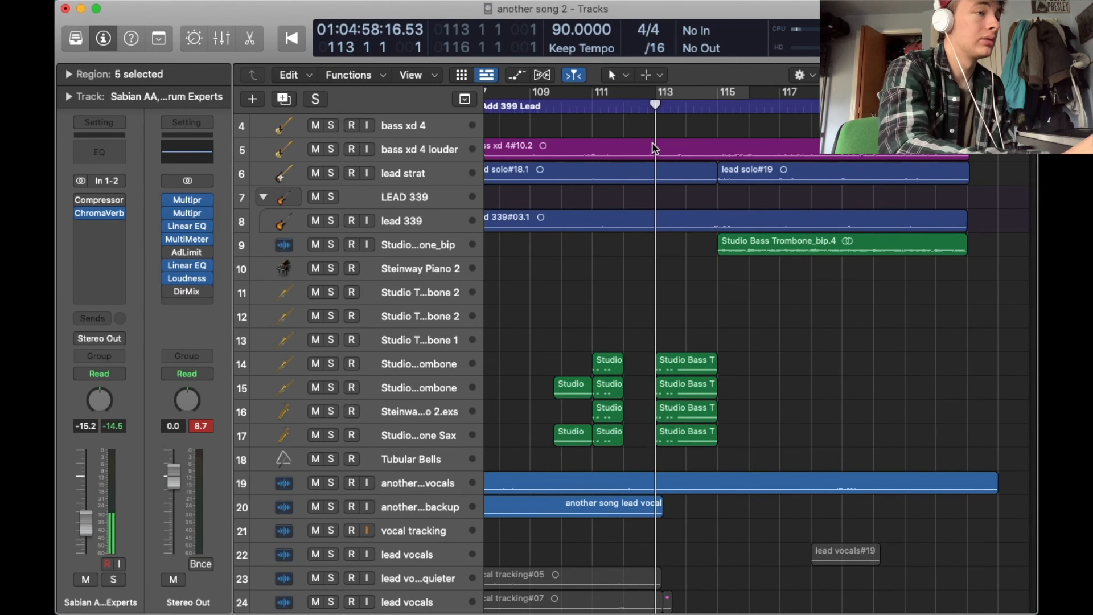
pyautogui.scroll(2, 652, 148)
pyautogui.scroll(-10, 652, 148)
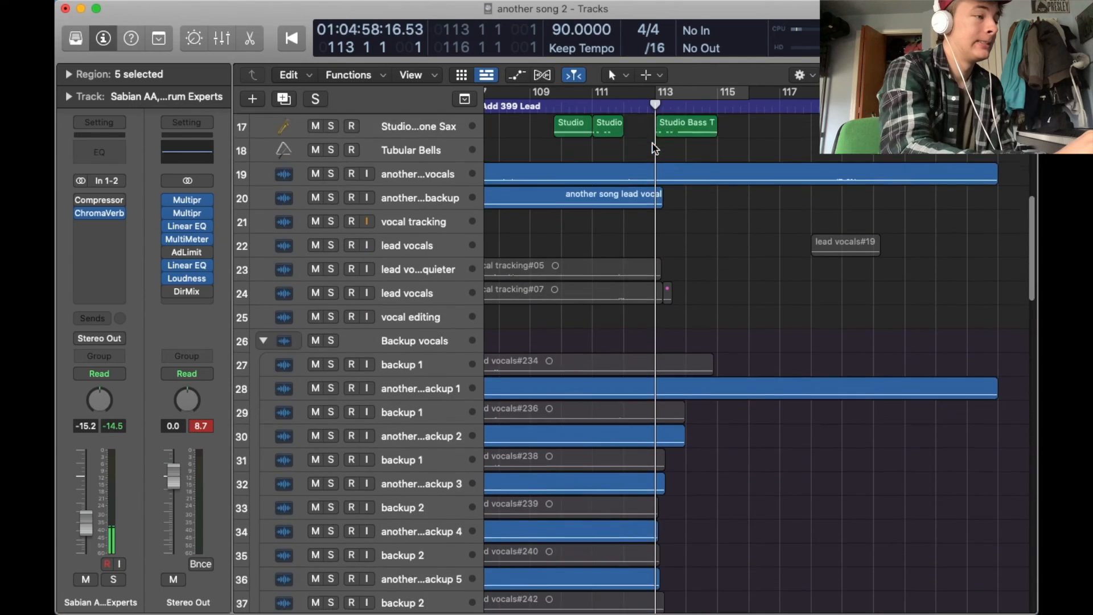
pyautogui.scroll(6, 653, 148)
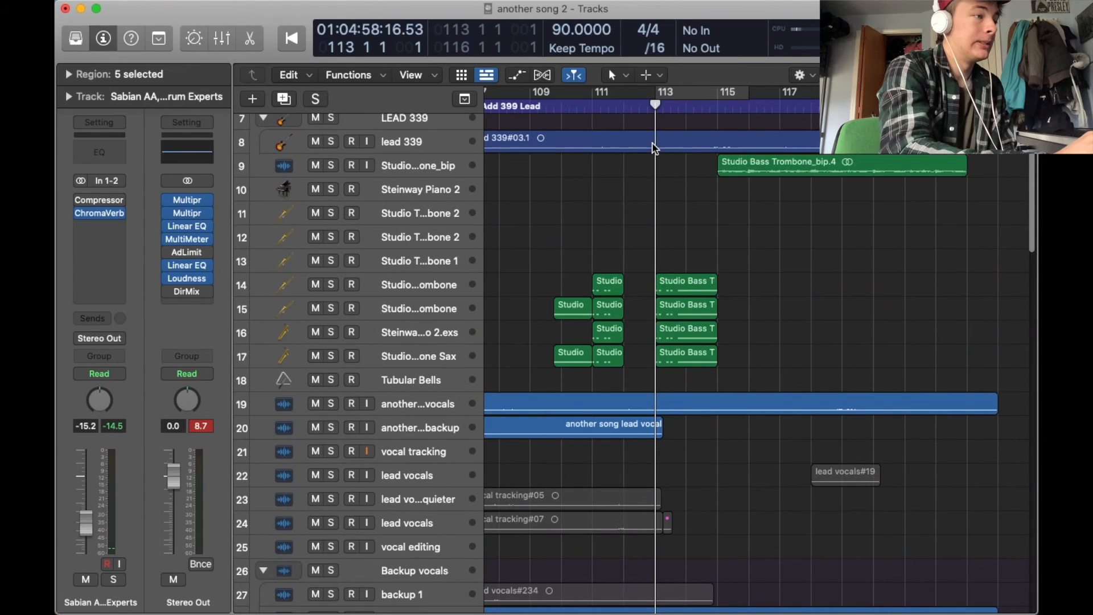
pyautogui.press('space')
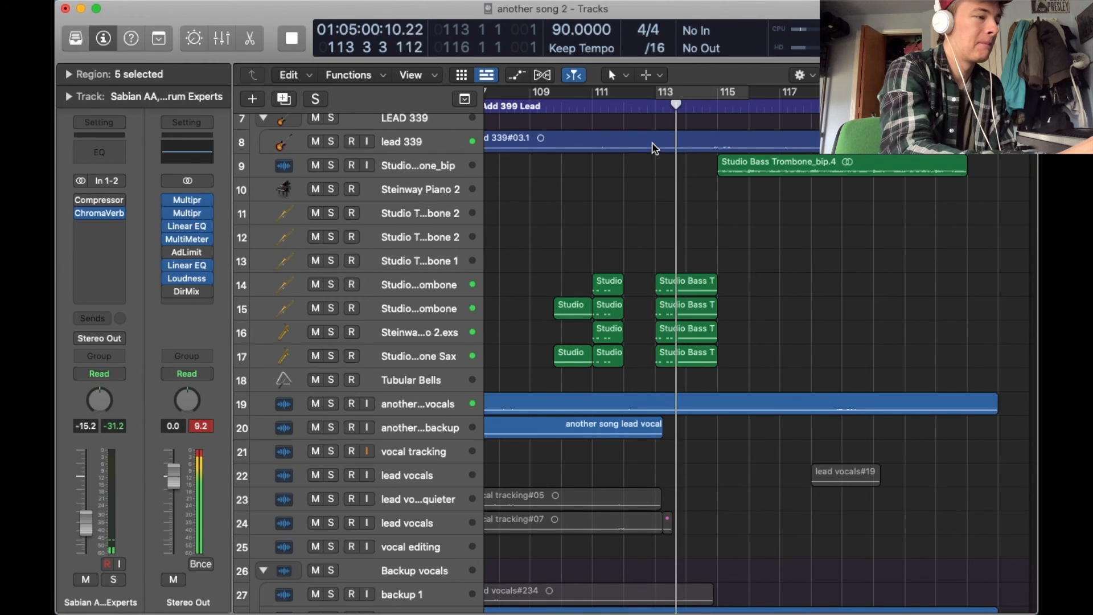
pyautogui.click(654, 148)
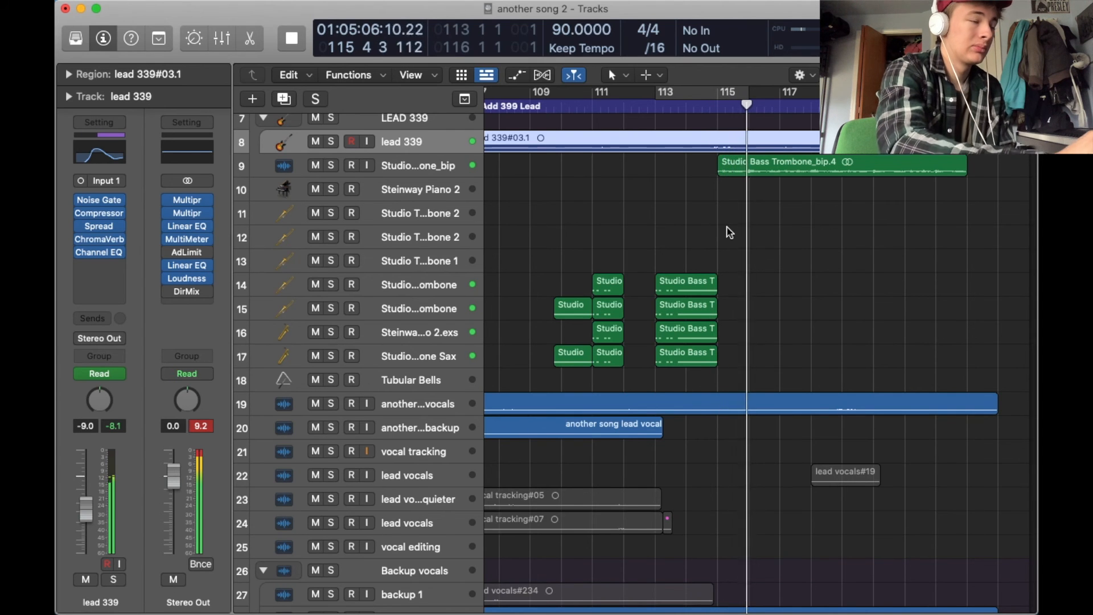
# - Examine the guitar, brass and backup vocal tracks while playback runs to the song's end around bar 124
pyautogui.hscroll(1, 727, 232)
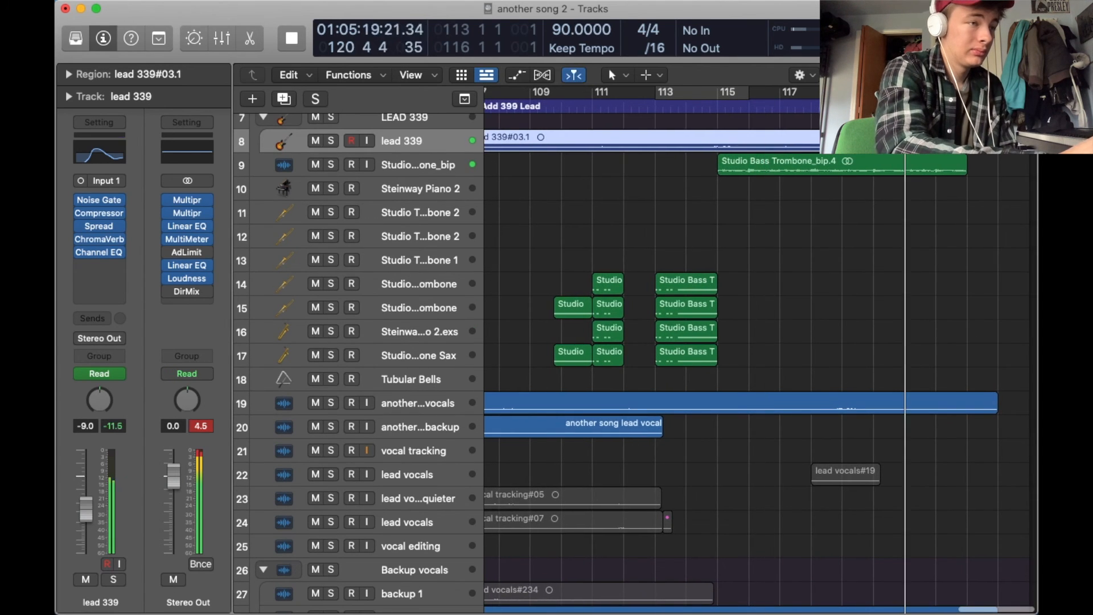
pyautogui.scroll(5, 796, 313)
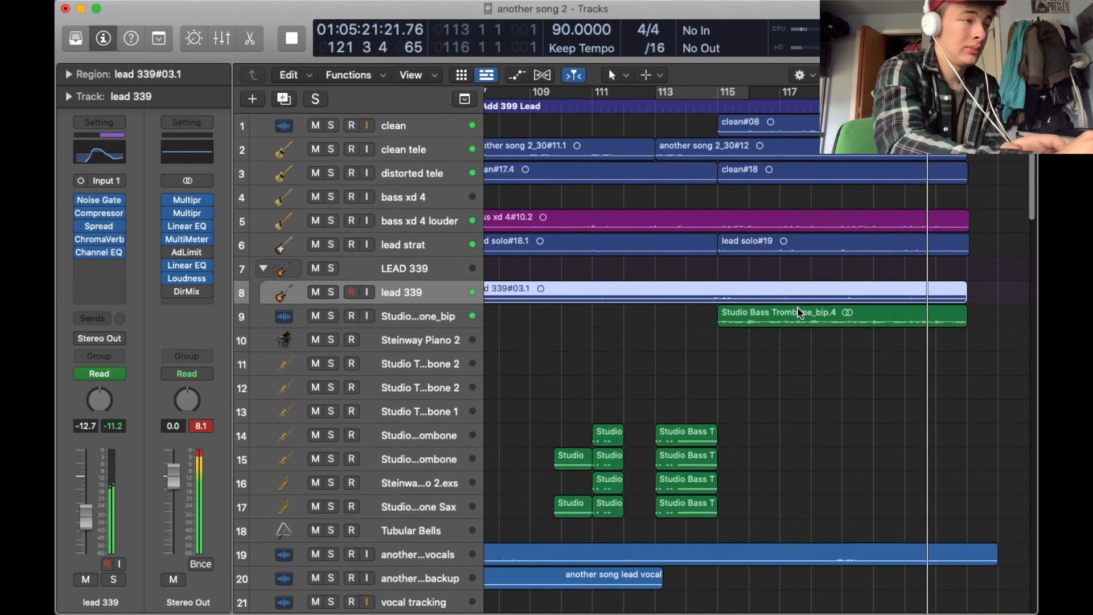
pyautogui.scroll(-10, 798, 308)
pyautogui.scroll(-20, 801, 313)
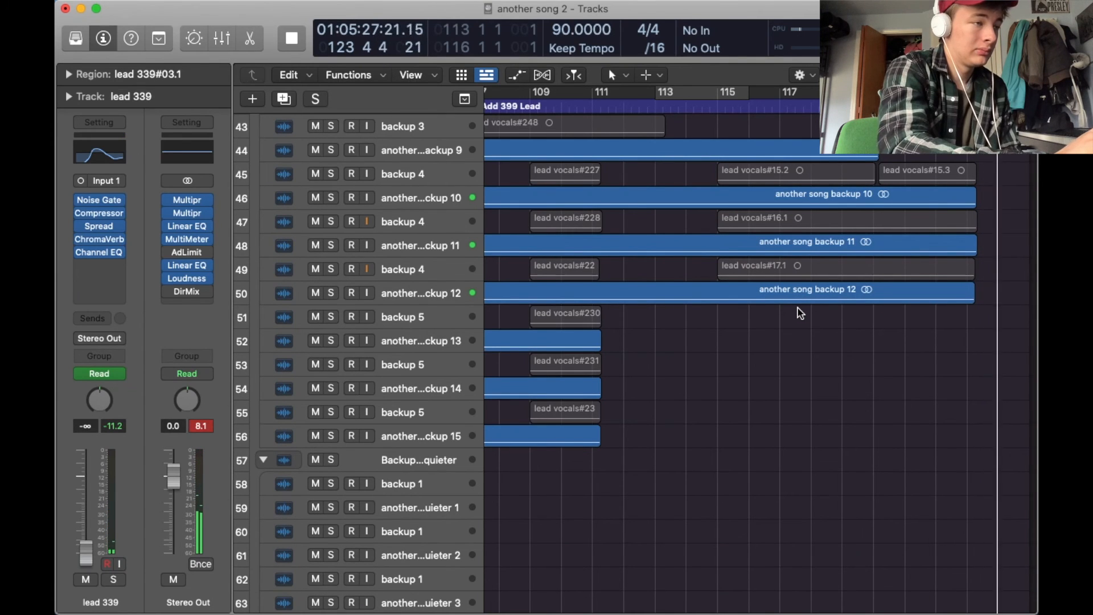
pyautogui.scroll(20, 800, 312)
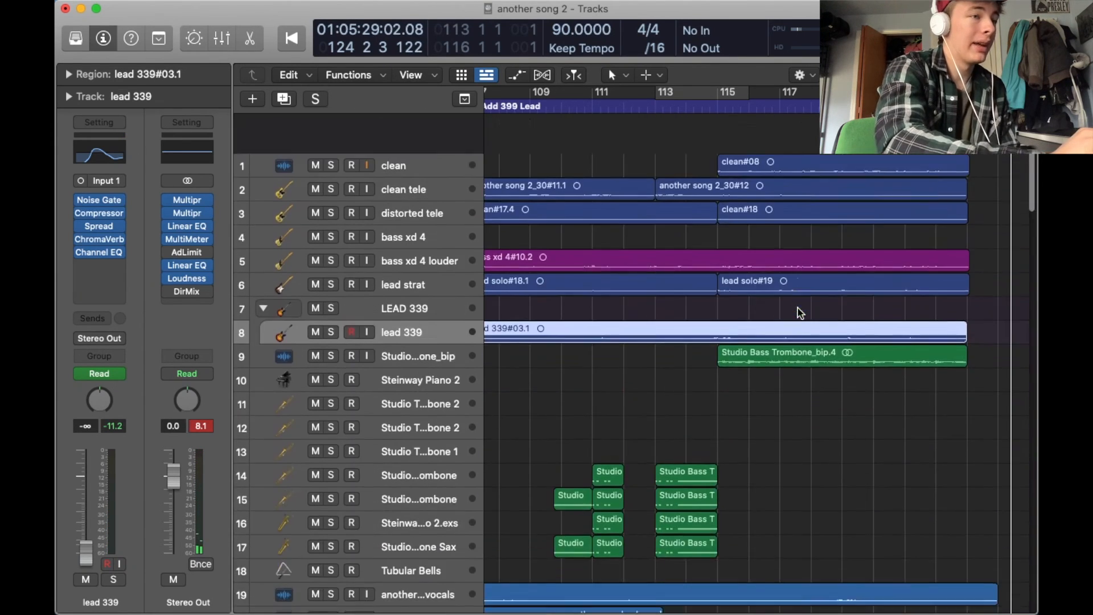
# - Rewind to bar 122, solo the clean track, and play its ending
pyautogui.press(',')
pyautogui.press(',')
pyautogui.press(',')
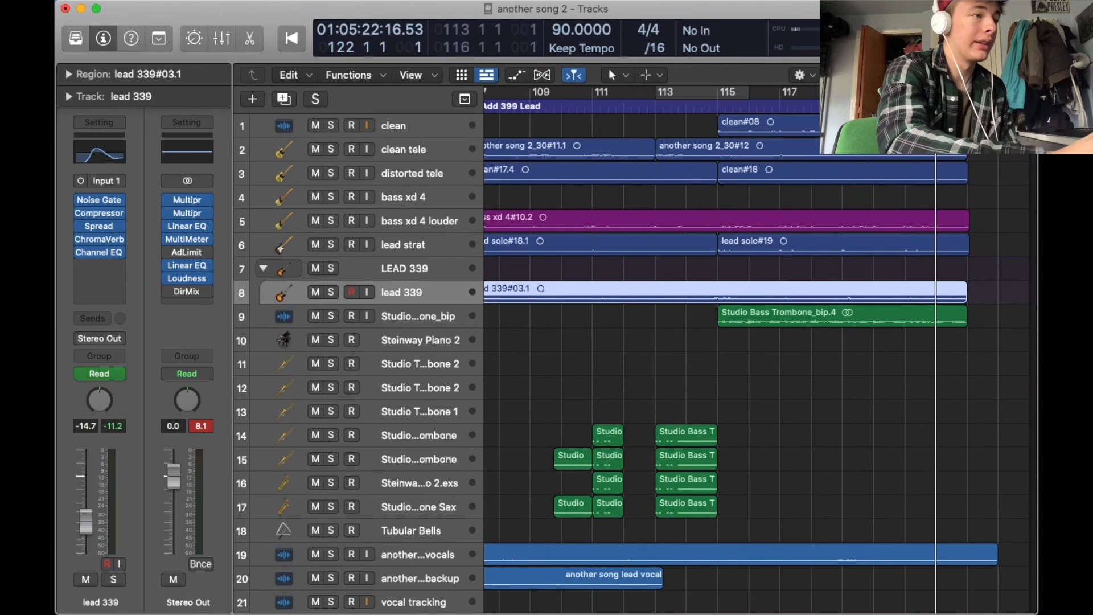
pyautogui.click(333, 125)
pyautogui.press('space')
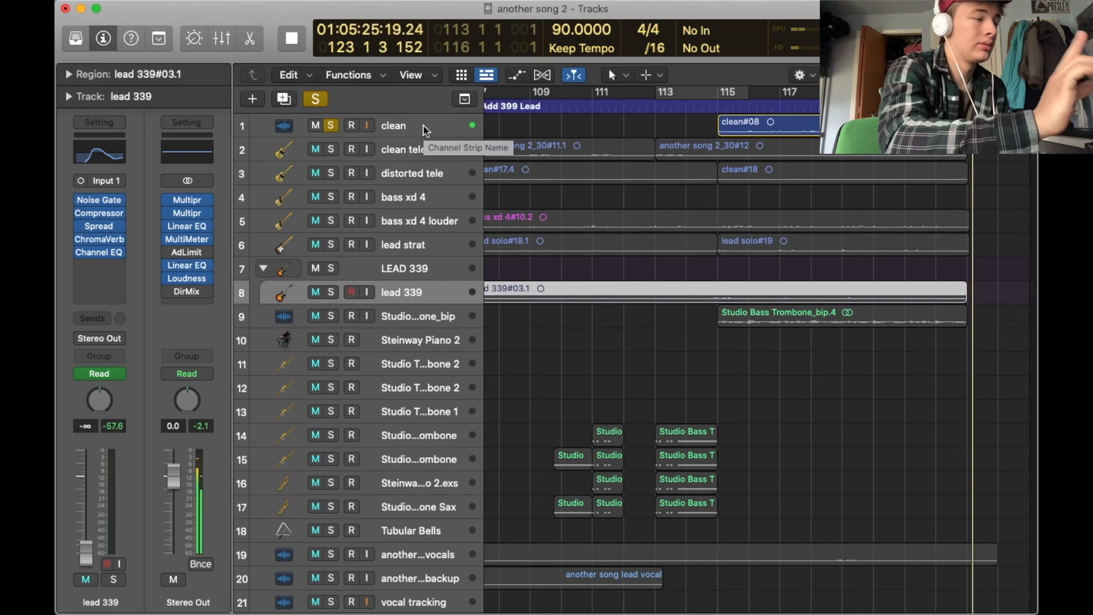
# - Stop playback, clear the clean track's solo, and play the song's ending with all tracks
pyautogui.press('space')
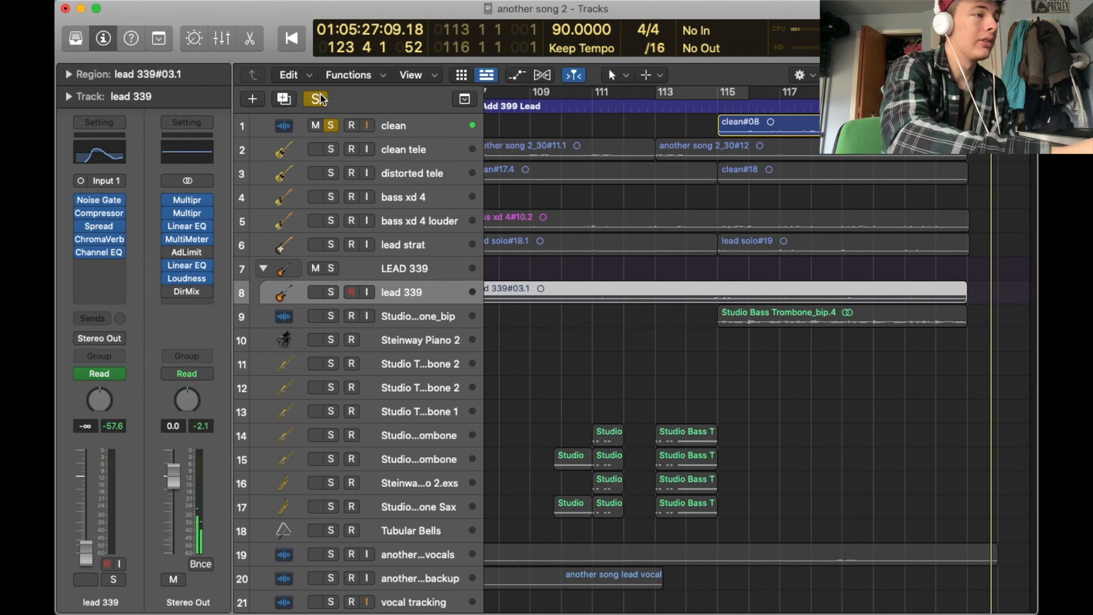
pyautogui.click(319, 99)
pyautogui.press('space')
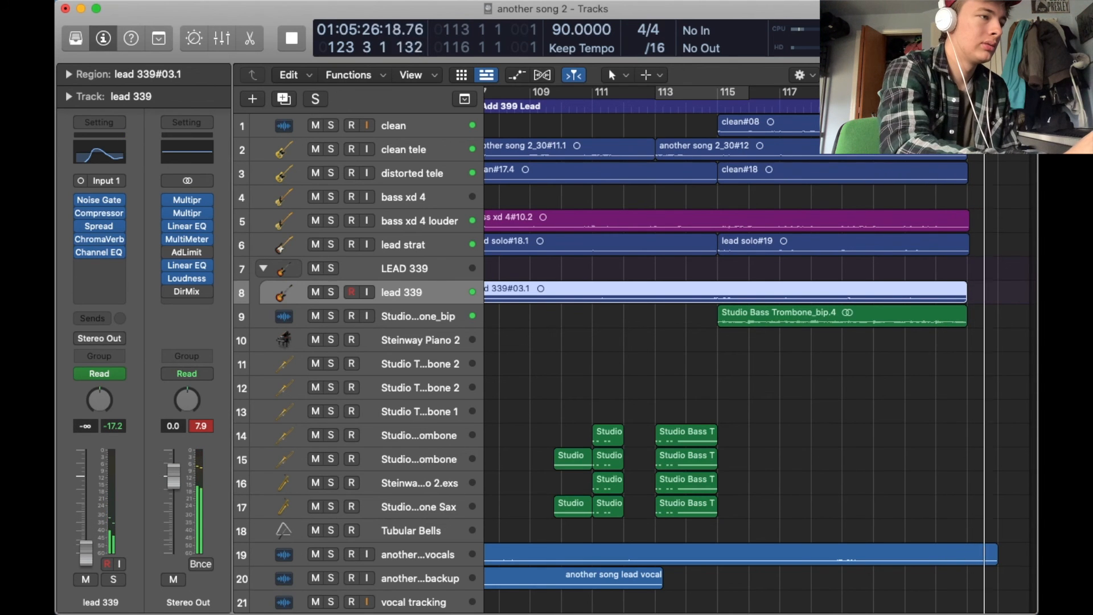
# - Stop playback and inspect the first Multipressor on the Stereo Out channel in its graphical editor view, closing it when done
pyautogui.press('space')
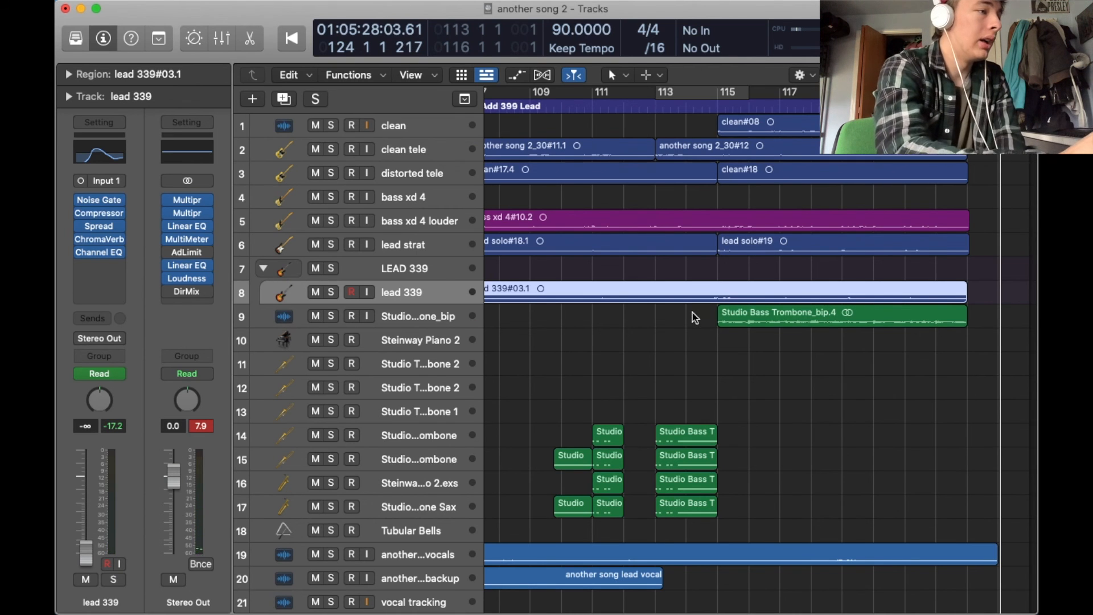
pyautogui.hscroll(-15, 695, 318)
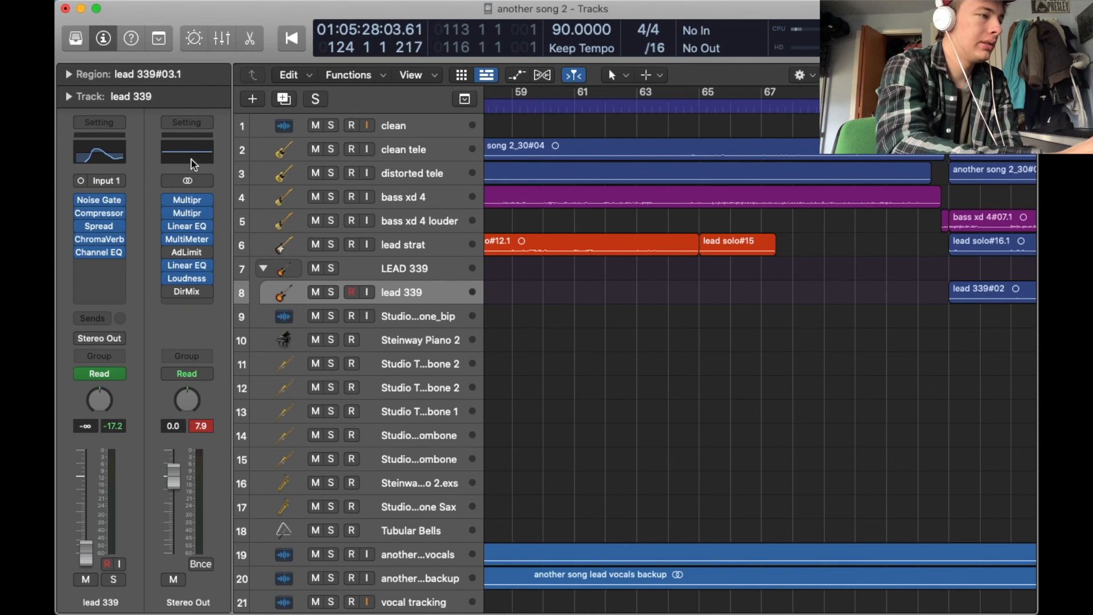
pyautogui.click(188, 203)
pyautogui.moveTo(602, 353); pyautogui.dragTo(379, 8)
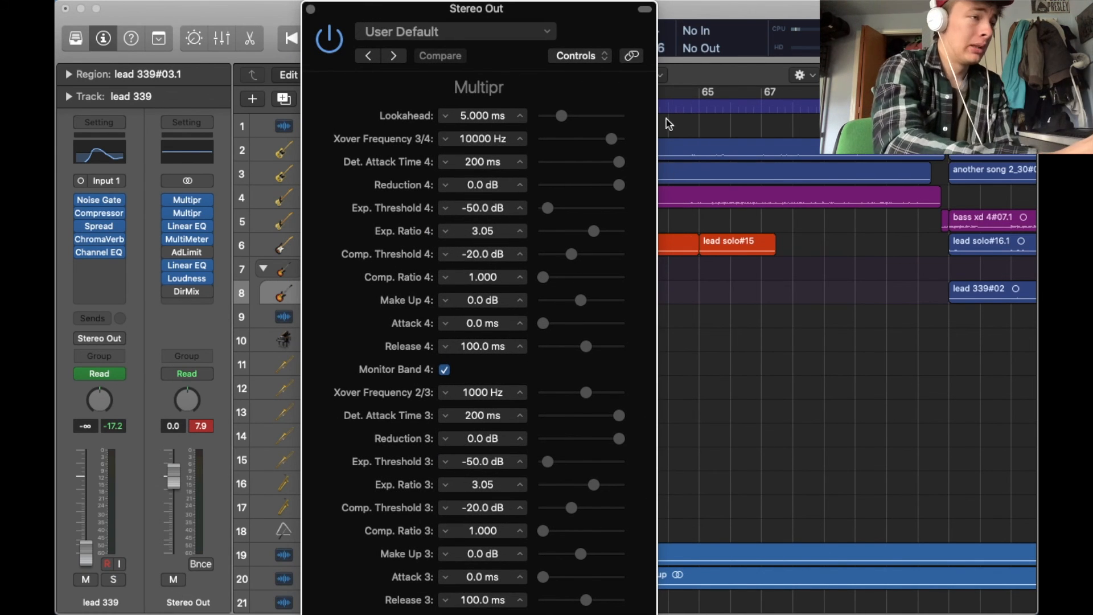
pyautogui.click(593, 57)
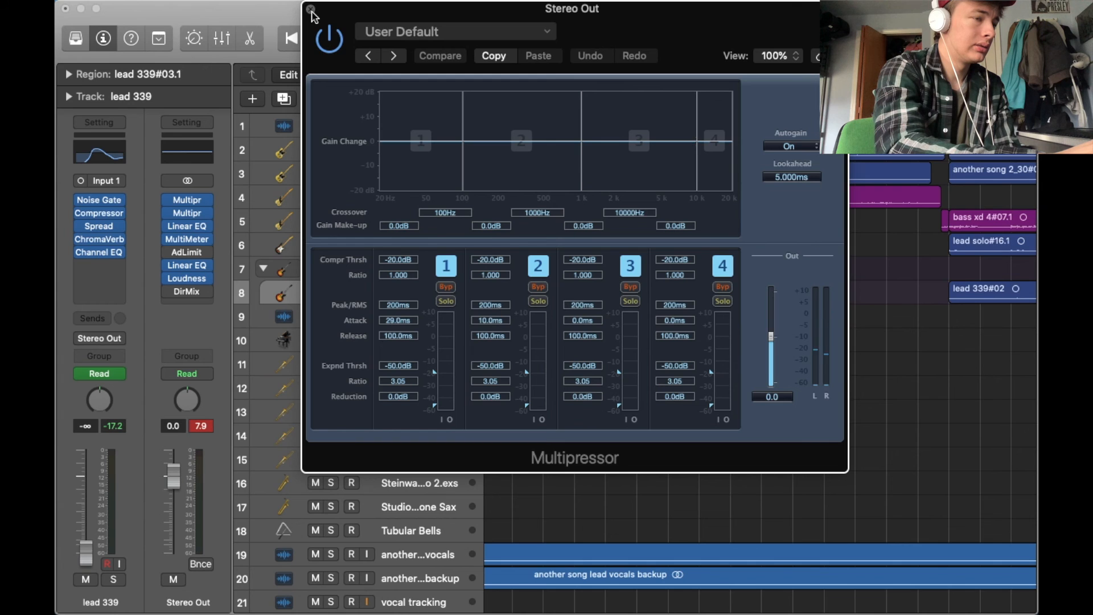
pyautogui.click(311, 9)
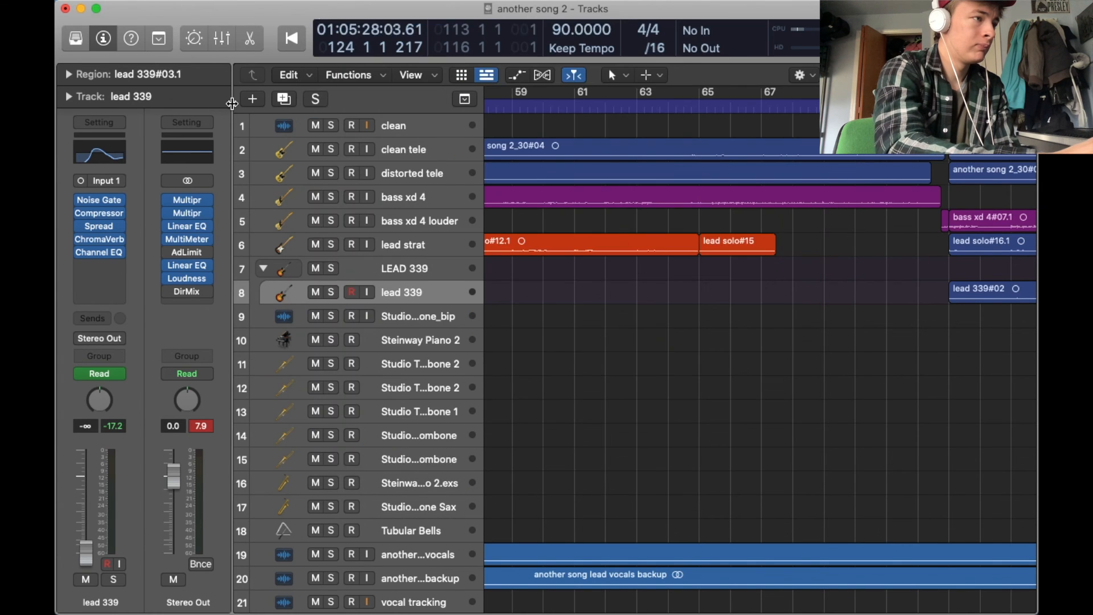
# - Compare the parameter values of the second and first Multipressors on Stereo Out with both open, and close both
pyautogui.click(186, 215)
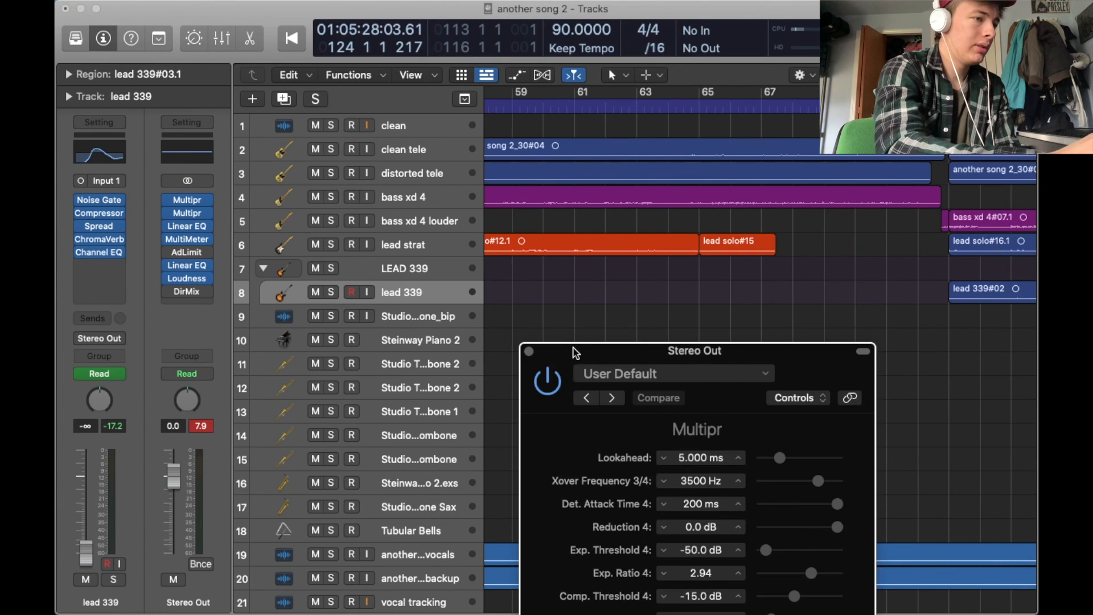
pyautogui.moveTo(575, 353); pyautogui.dragTo(434, 7)
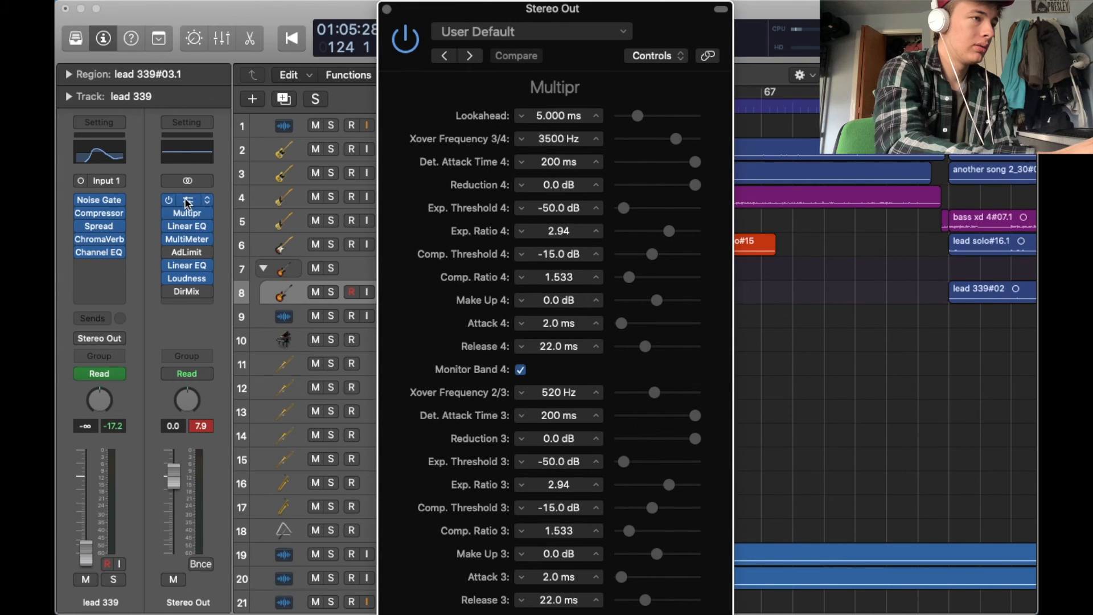
pyautogui.click(188, 202)
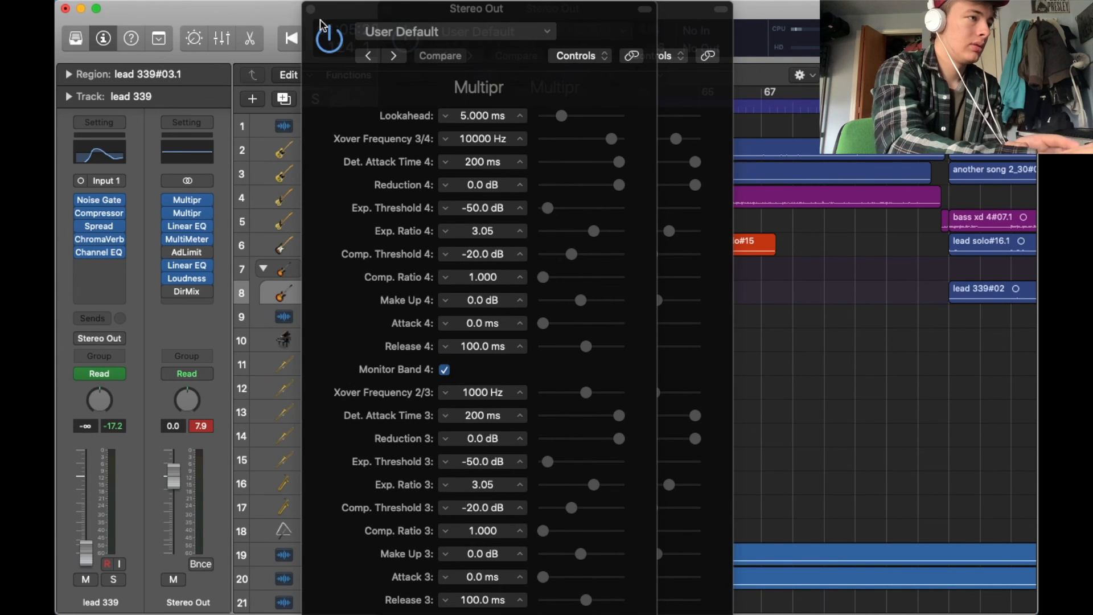
pyautogui.click(311, 9)
pyautogui.click(389, 9)
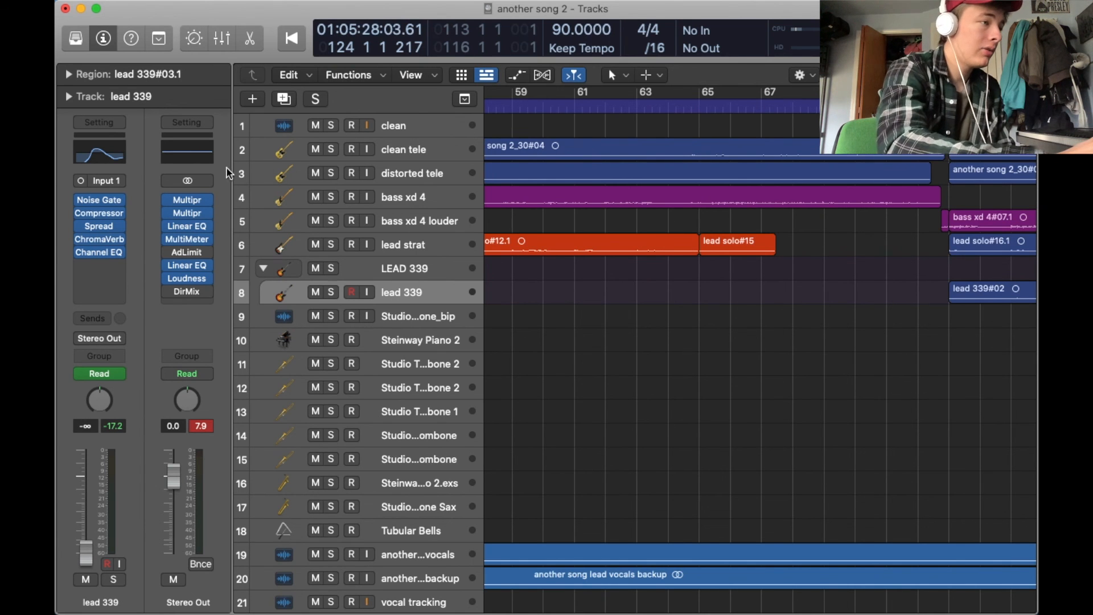
# - Look through the presets offered for the first Multipressor on Stereo Out without loading one, and close the plug-in
pyautogui.click(190, 199)
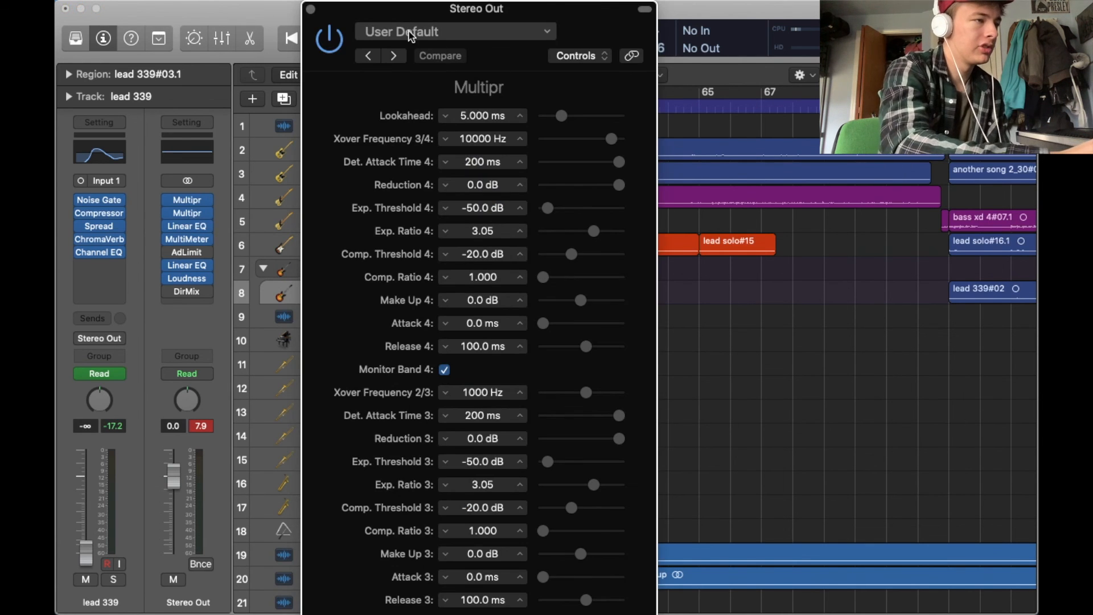
pyautogui.click(362, 33)
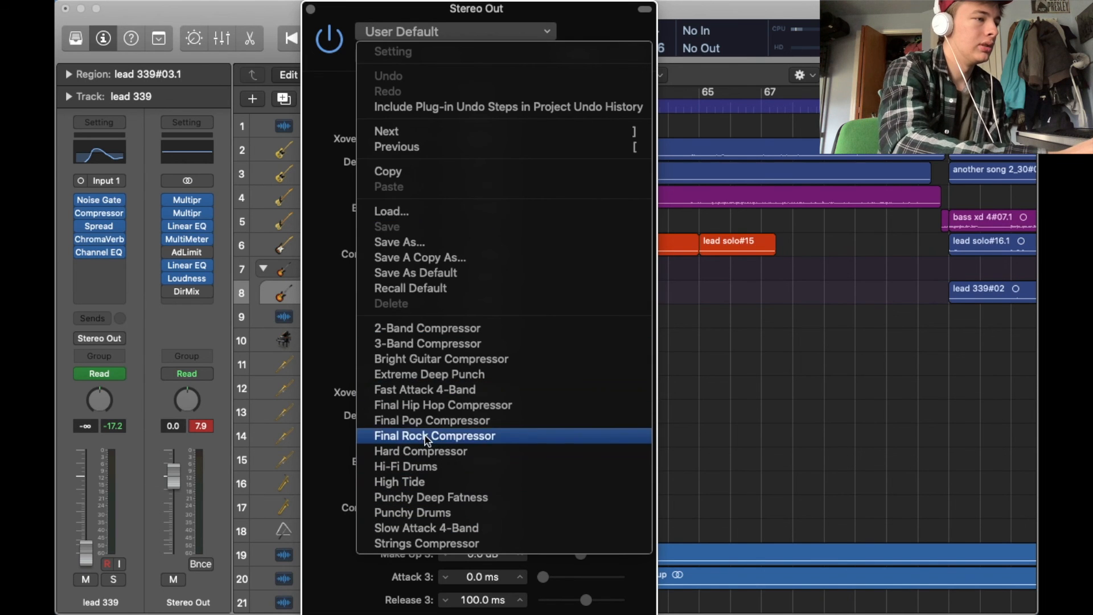
pyautogui.click(312, 17)
pyautogui.click(311, 10)
# - Check the second Multipressor and the MultiMeter on the Stereo Out channel, closing each one
pyautogui.click(189, 210)
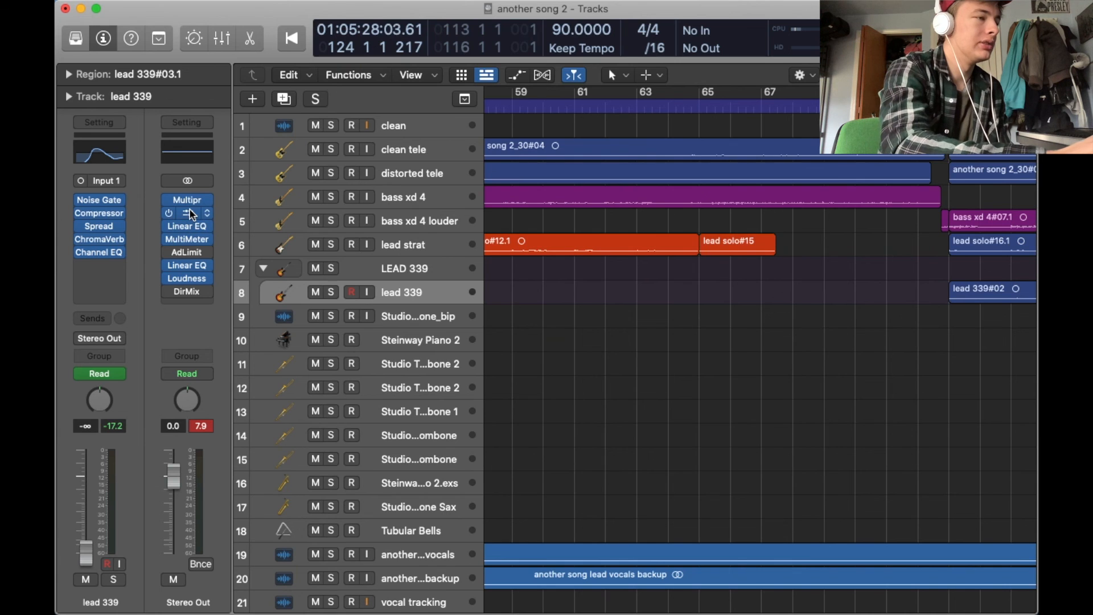
pyautogui.click(388, 11)
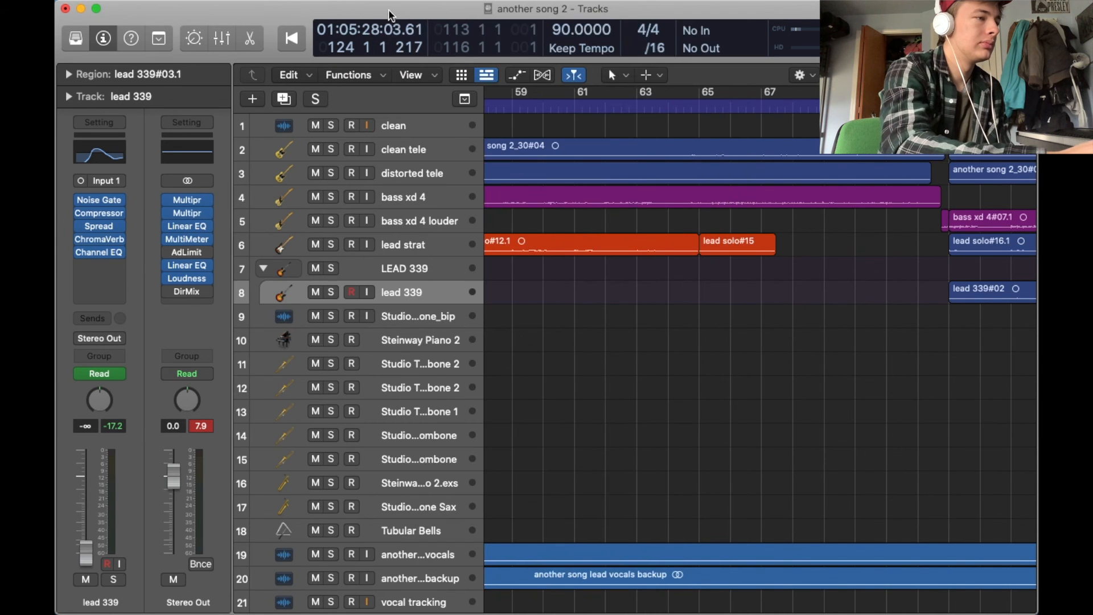
pyautogui.click(187, 242)
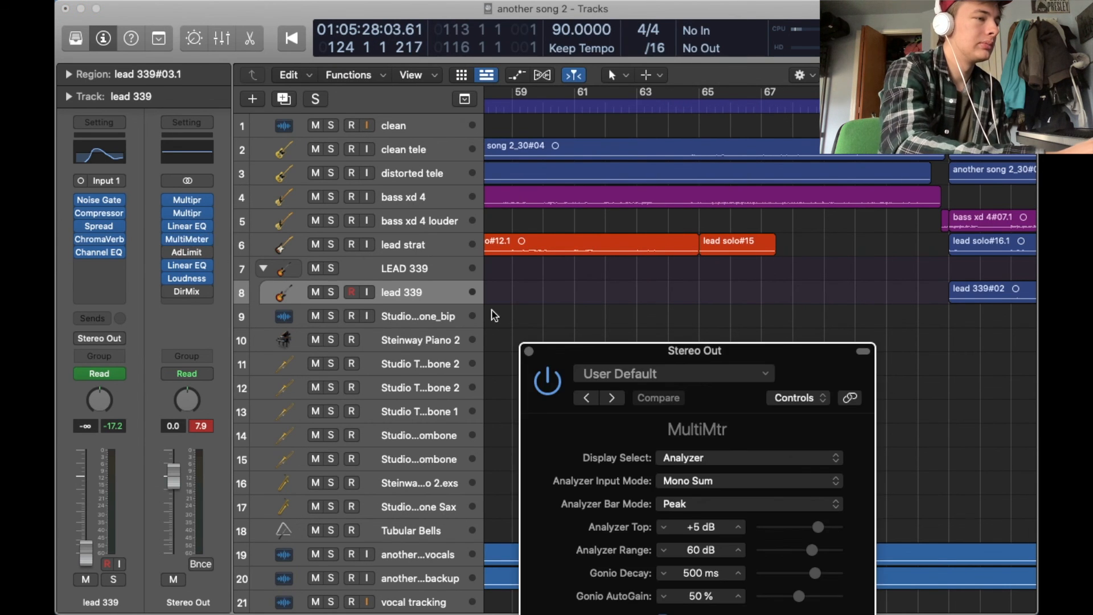
pyautogui.click(530, 352)
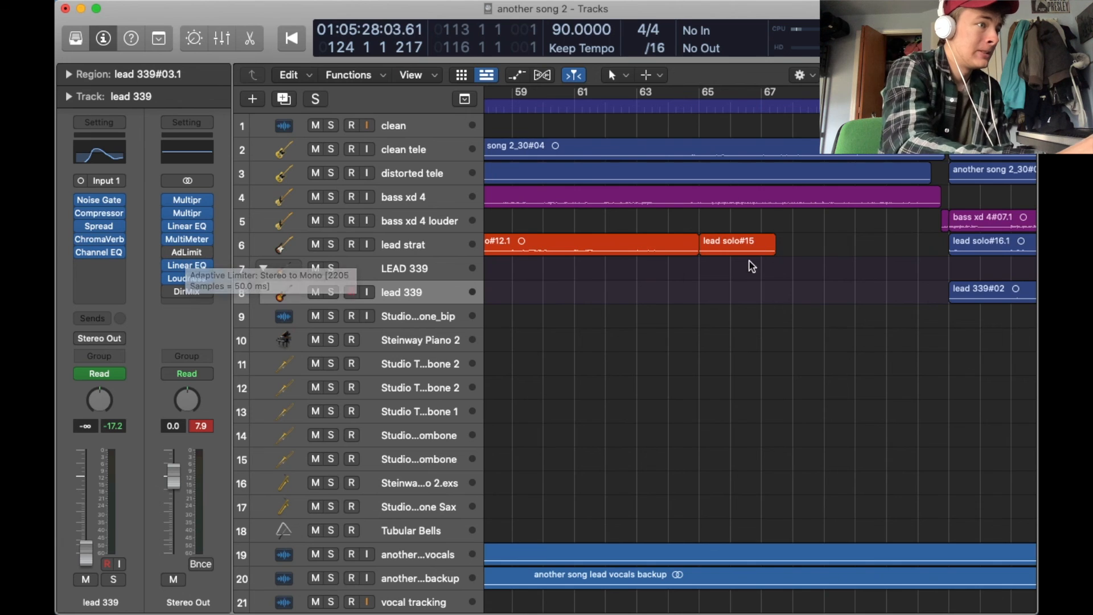
# - Examine the regions of the DRUMS stack tracks along the song and place the playhead at bar 78
pyautogui.hscroll(3, 763, 342)
pyautogui.hscroll(10, 765, 362)
pyautogui.scroll(-8, 765, 362)
pyautogui.scroll(2, 765, 362)
pyautogui.hscroll(-2, 768, 366)
pyautogui.scroll(-20, 769, 366)
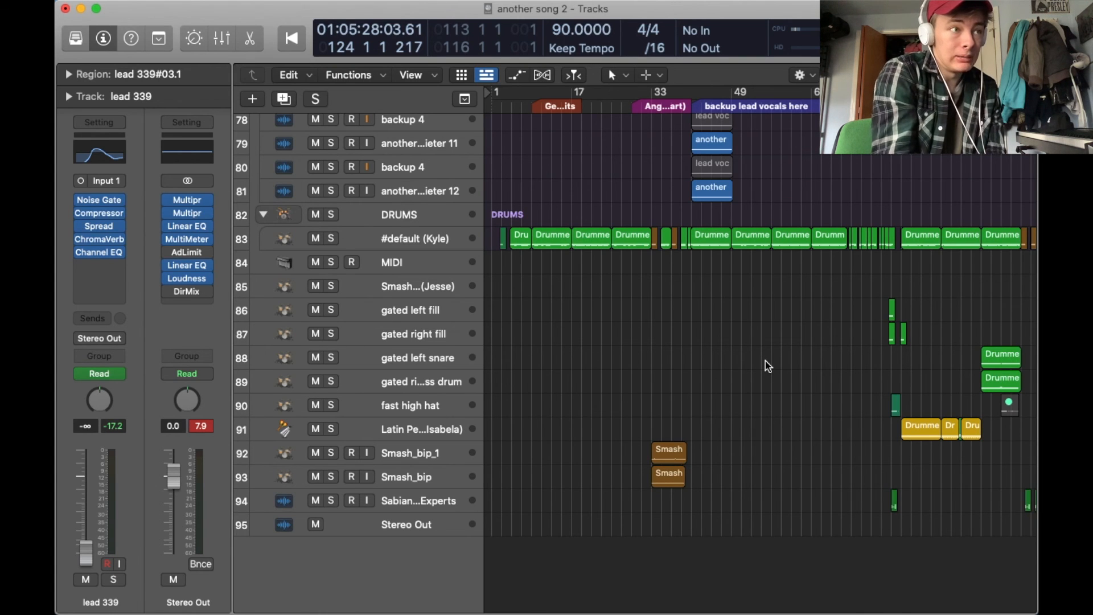
pyautogui.hscroll(2, 766, 362)
pyautogui.scroll(5, 766, 361)
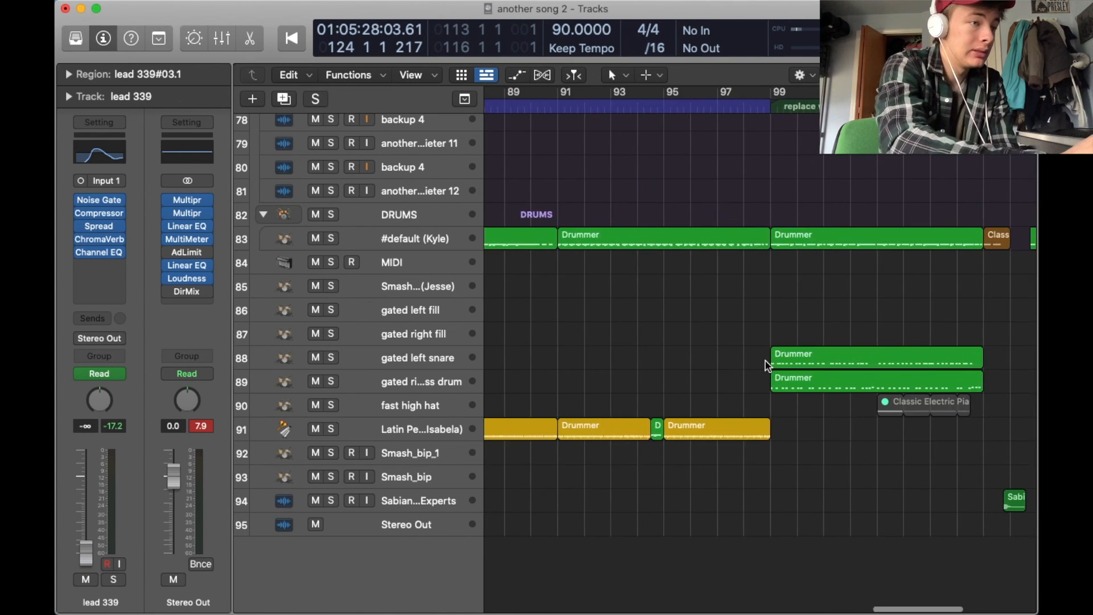
pyautogui.hscroll(-10, 766, 361)
pyautogui.scroll(1, 768, 366)
pyautogui.hscroll(5, 768, 366)
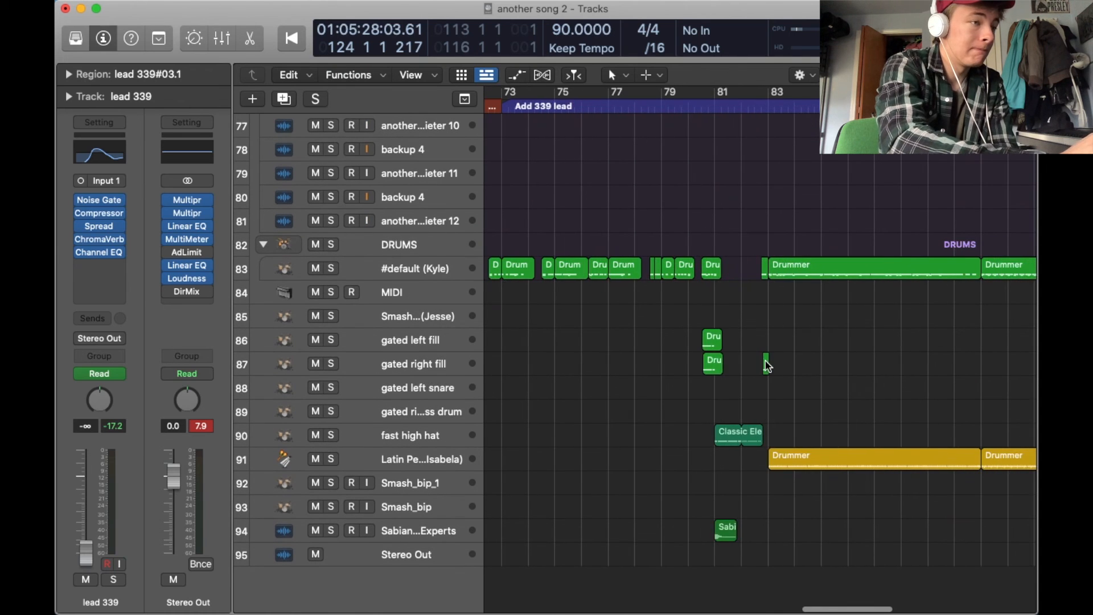
pyautogui.click(642, 104)
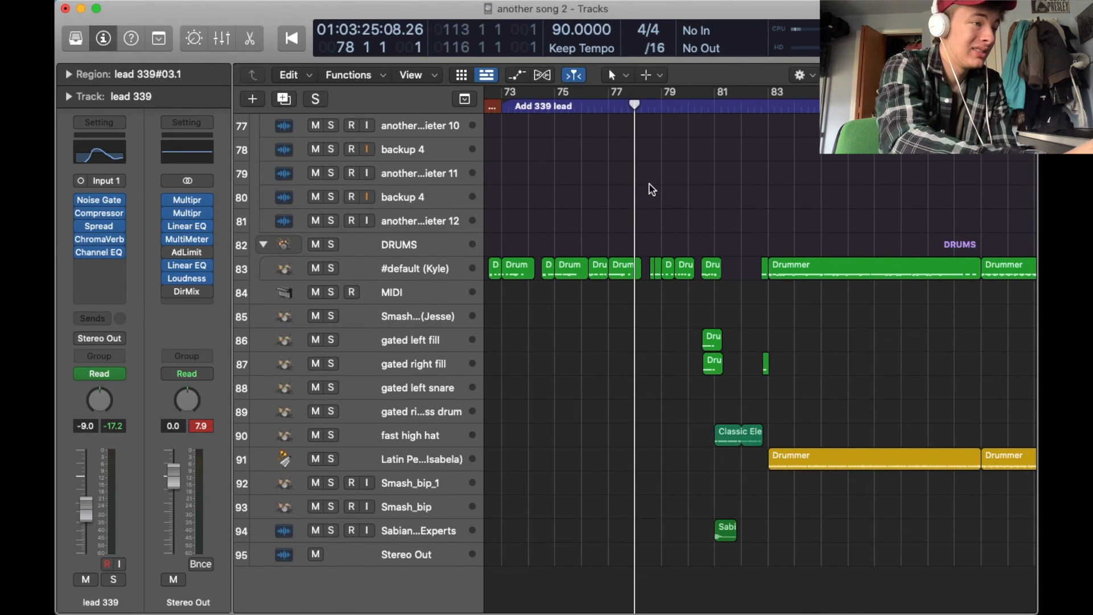
# - Examine the full arrangement from the guitars down to the drums, ending at the brass regions around bars 27 to 41
pyautogui.scroll(-10, 627, 207)
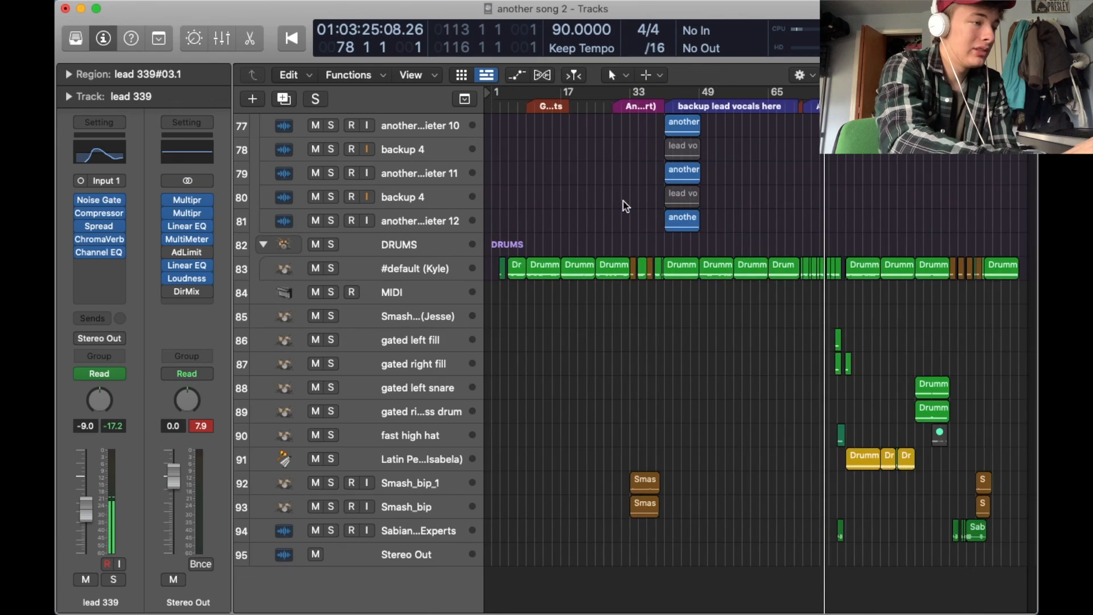
pyautogui.scroll(1, 627, 206)
pyautogui.scroll(20, 625, 206)
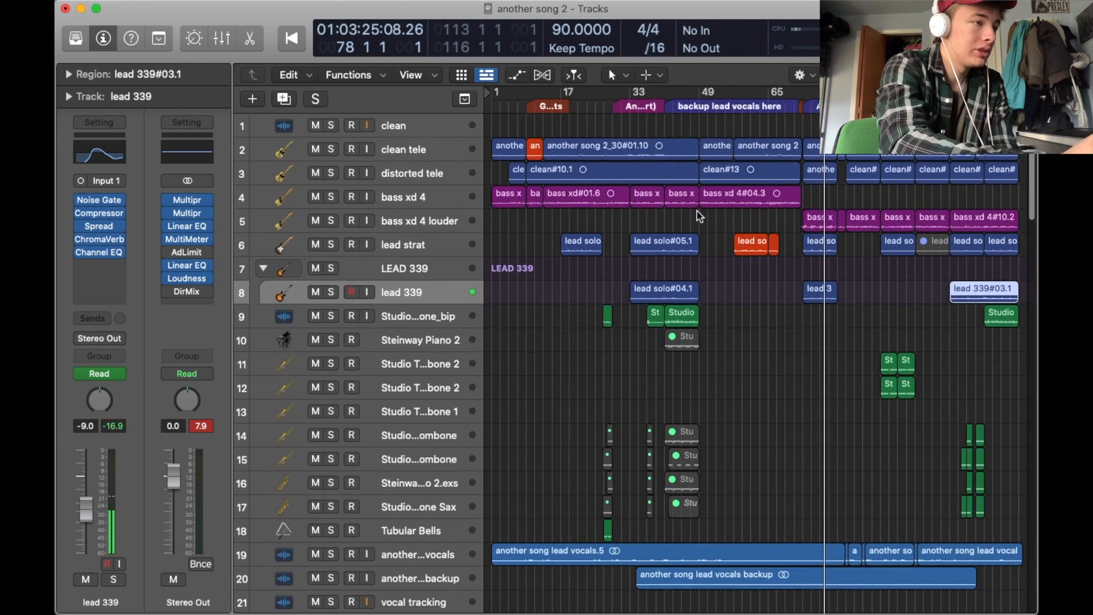
pyautogui.scroll(-20, 624, 401)
pyautogui.scroll(20, 624, 401)
pyautogui.scroll(-20, 624, 402)
pyautogui.scroll(20, 624, 402)
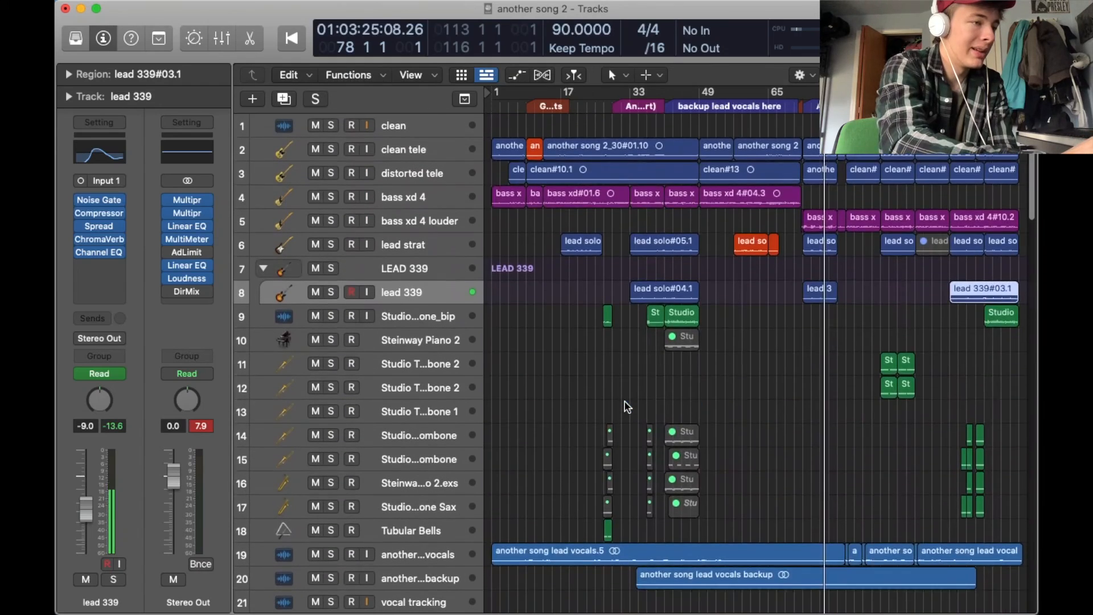
pyautogui.scroll(10, 624, 402)
pyautogui.hscroll(-15, 624, 401)
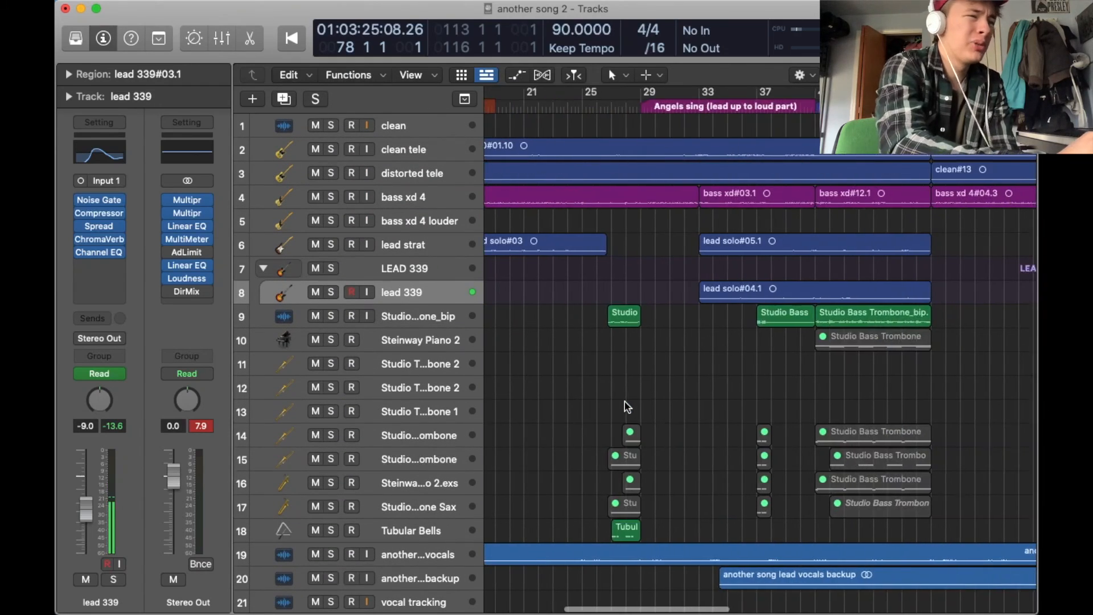
# - Place the playhead at bar 26 and select the bounced Studio Bass Trombone track with its regions
pyautogui.click(610, 108)
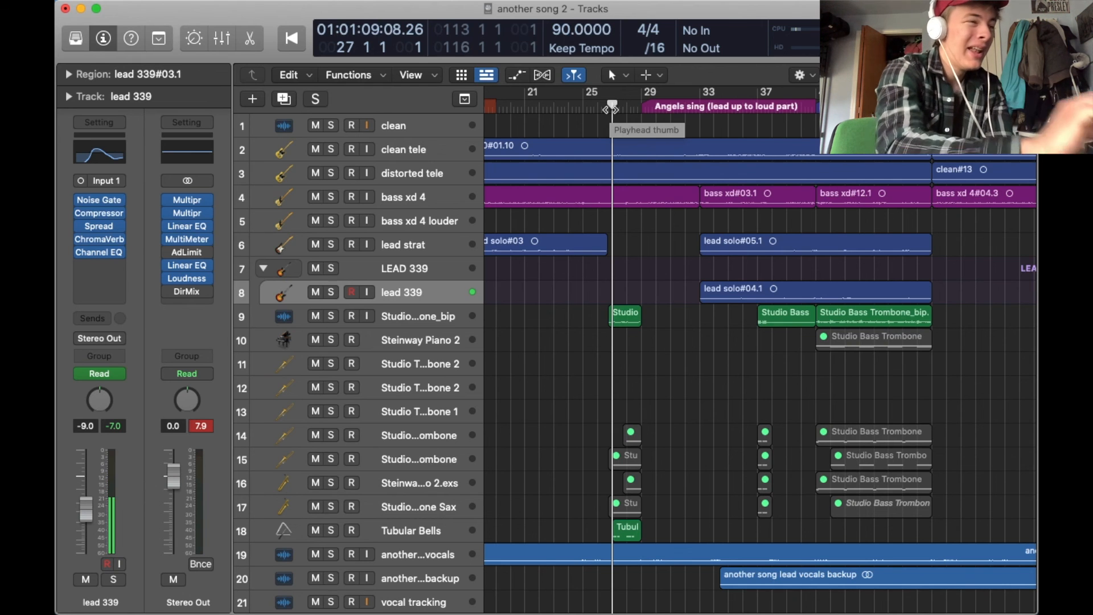
pyautogui.click(598, 109)
pyautogui.scroll(5, 598, 369)
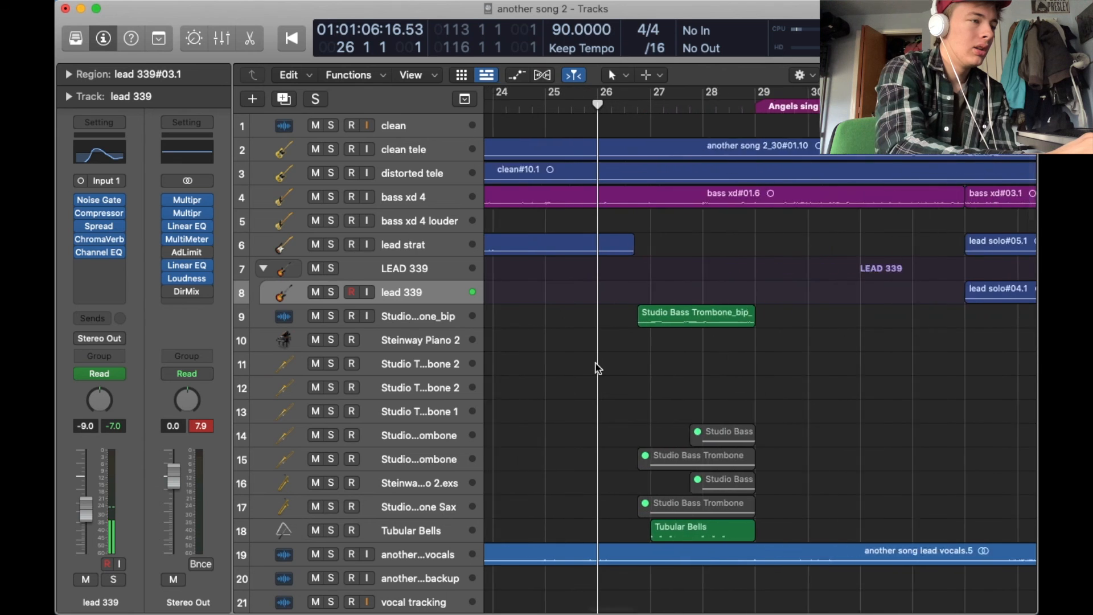
pyautogui.scroll(-5, 598, 369)
pyautogui.click(445, 319)
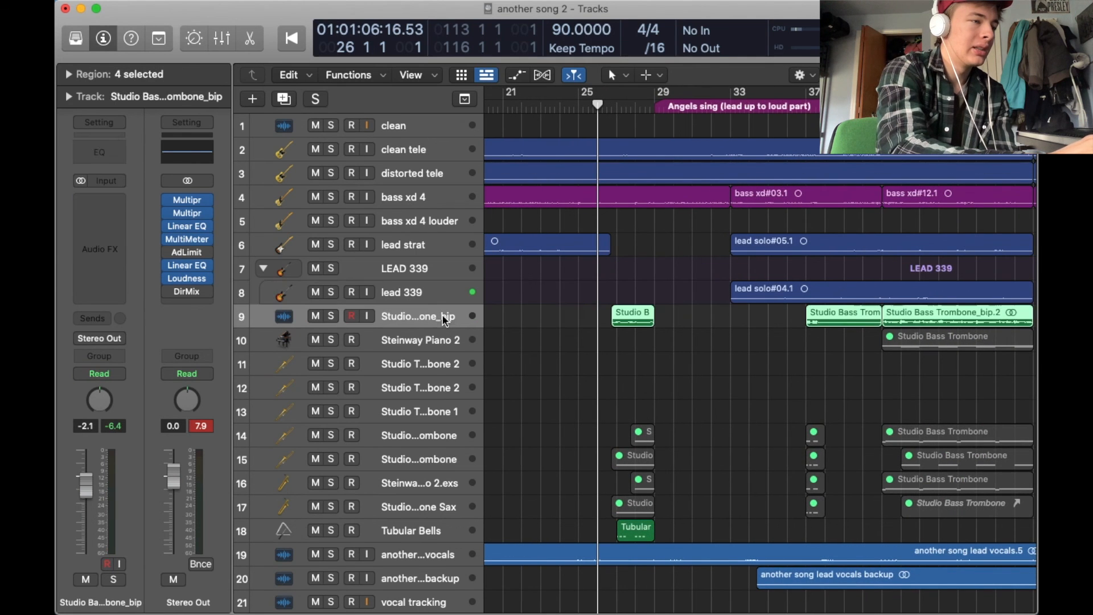
# - Inspect the first bounced trombone region's start with the playhead at 26 4, and place the playhead at the Tubular Bells entry at bar 27
pyautogui.hscroll(2, 574, 333)
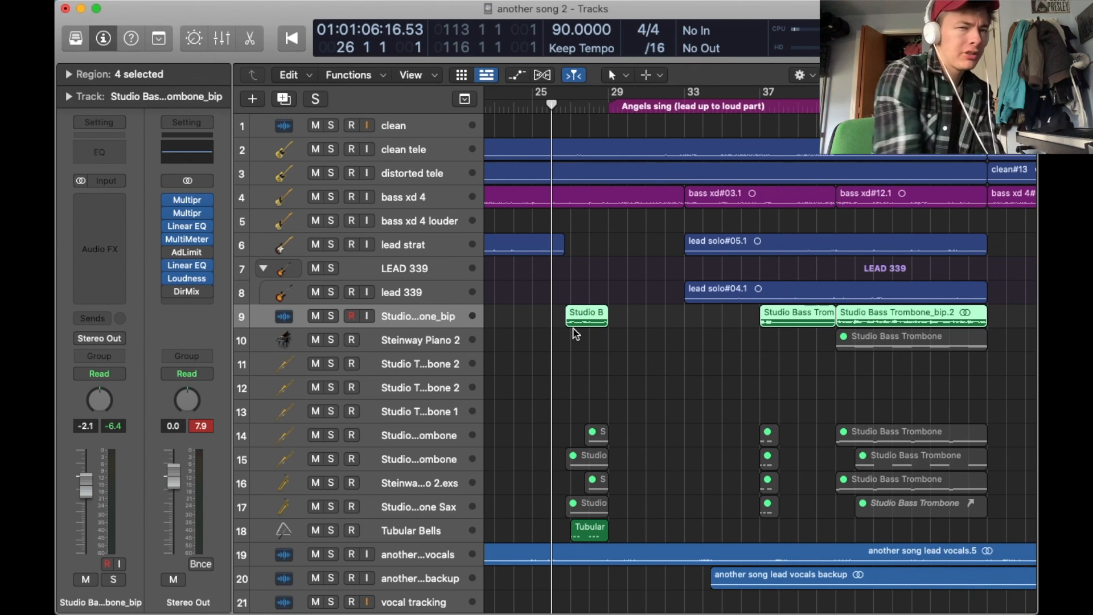
pyautogui.scroll(4, 576, 335)
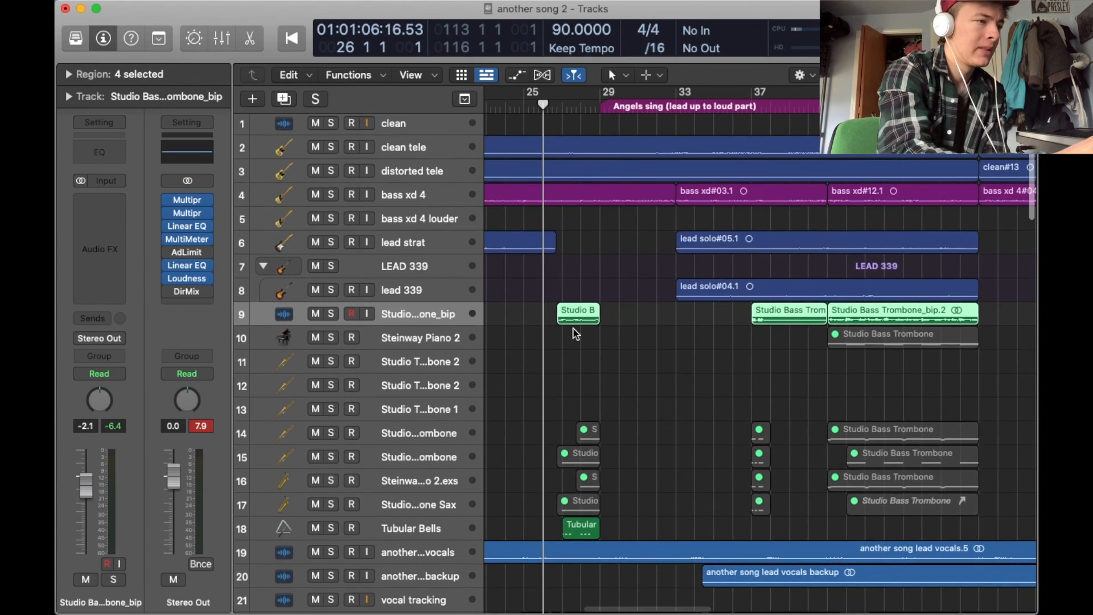
pyautogui.scroll(-3, 576, 334)
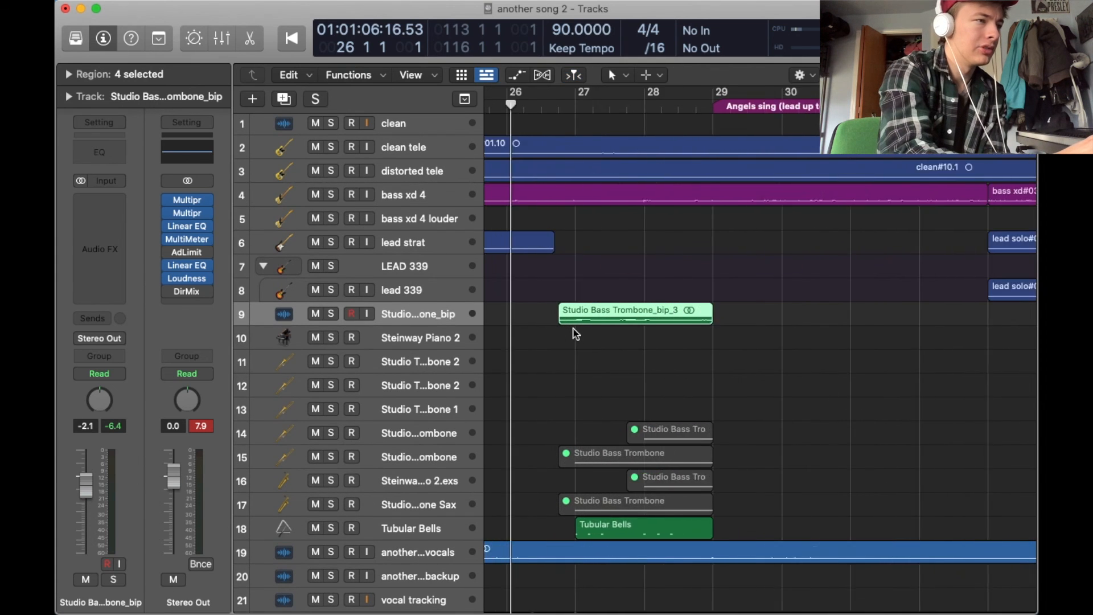
pyautogui.click(558, 111)
pyautogui.scroll(3, 603, 335)
pyautogui.scroll(-2, 602, 336)
pyautogui.scroll(-2, 603, 336)
pyautogui.scroll(6, 602, 335)
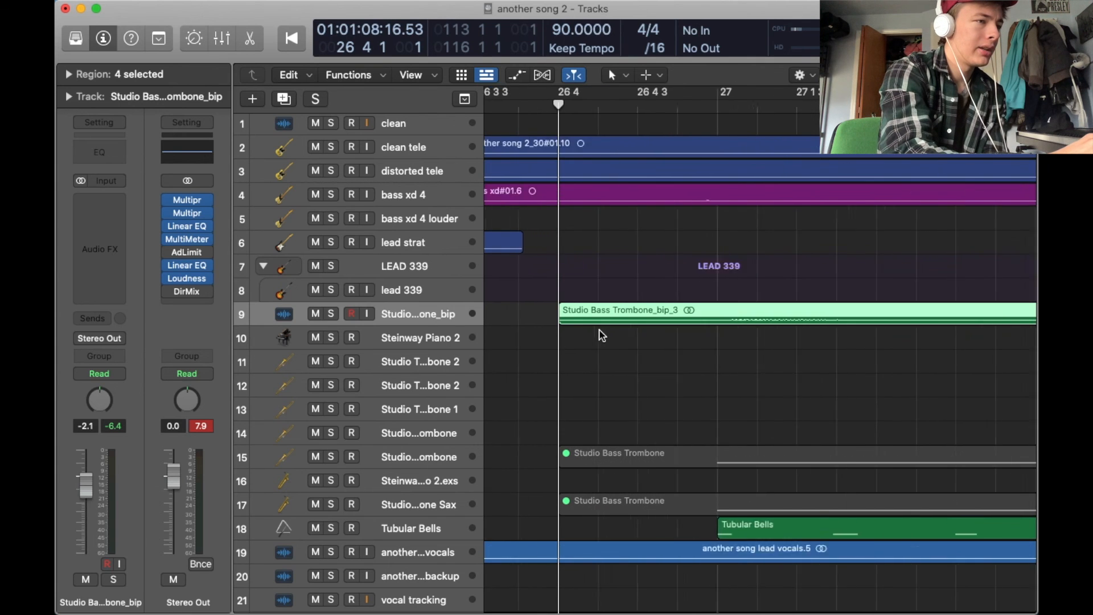
pyautogui.scroll(-3, 602, 335)
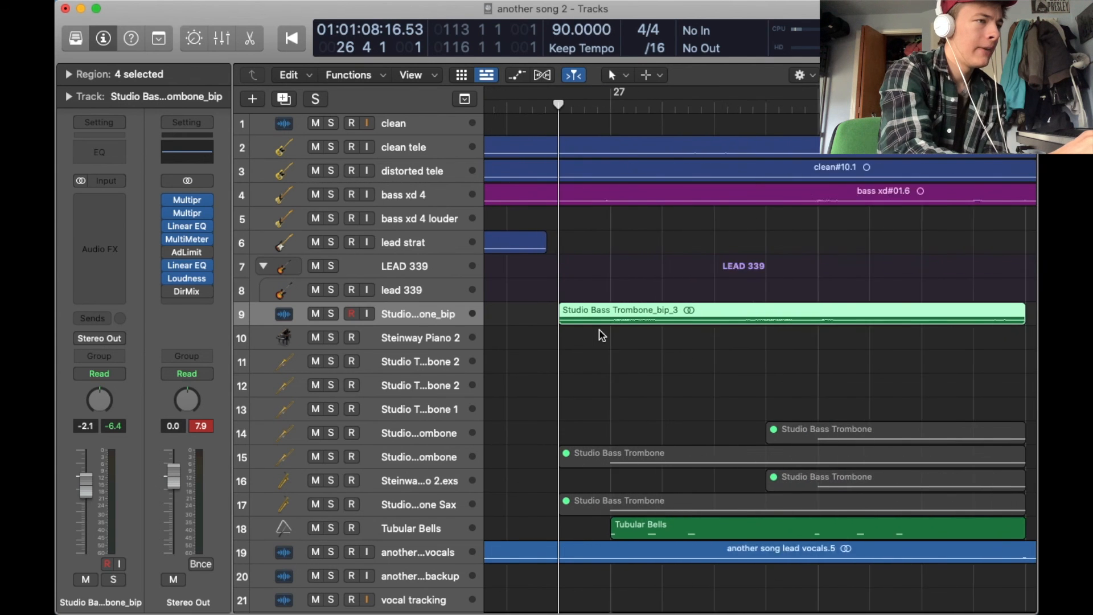
pyautogui.click(607, 110)
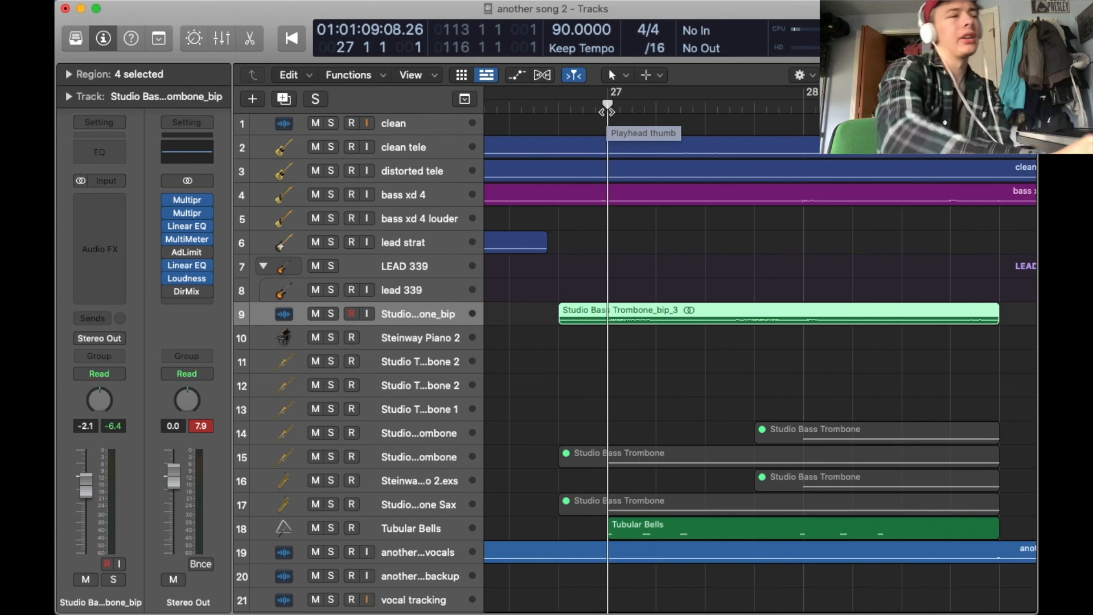
# - Examine the drum track regions across the song, including the bounced Smash regions starting around bar 33
pyautogui.hscroll(10, 671, 463)
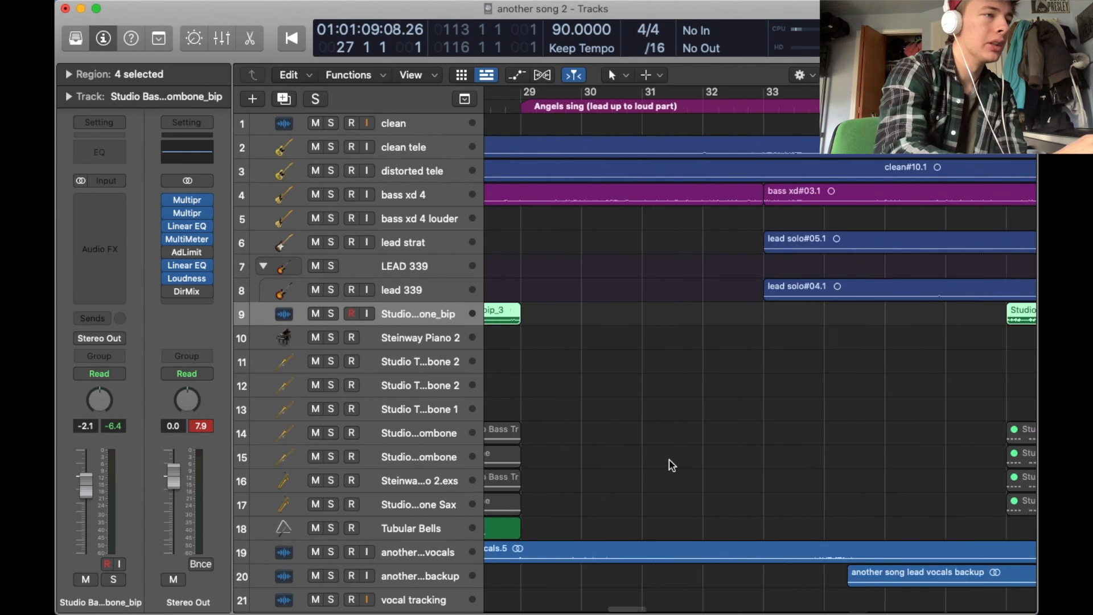
pyautogui.scroll(-5, 671, 463)
pyautogui.scroll(-20, 671, 464)
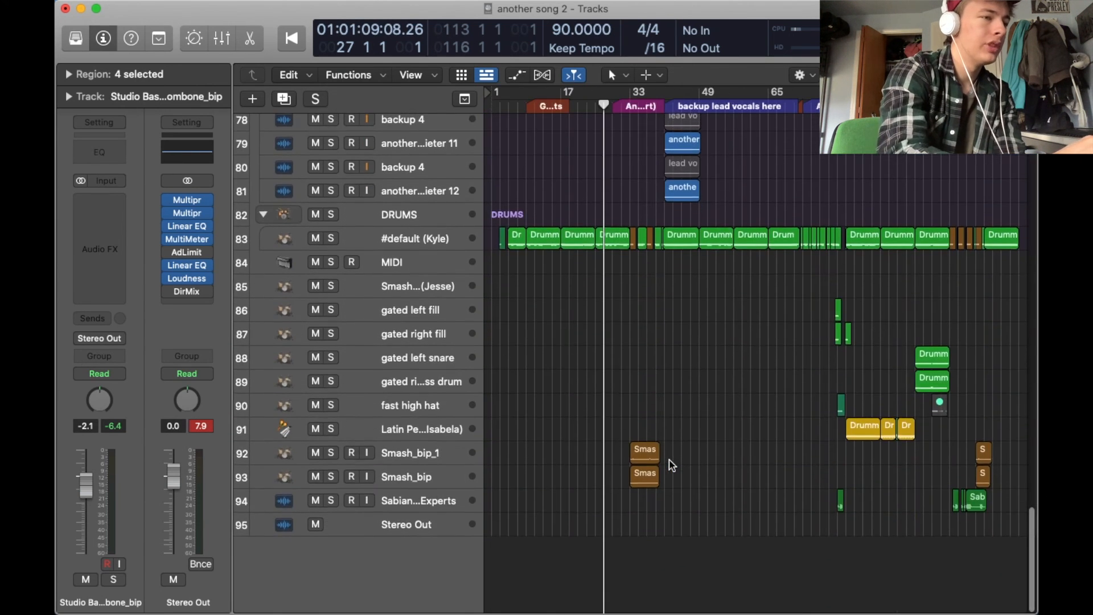
pyautogui.scroll(5, 670, 464)
pyautogui.hscroll(15, 671, 463)
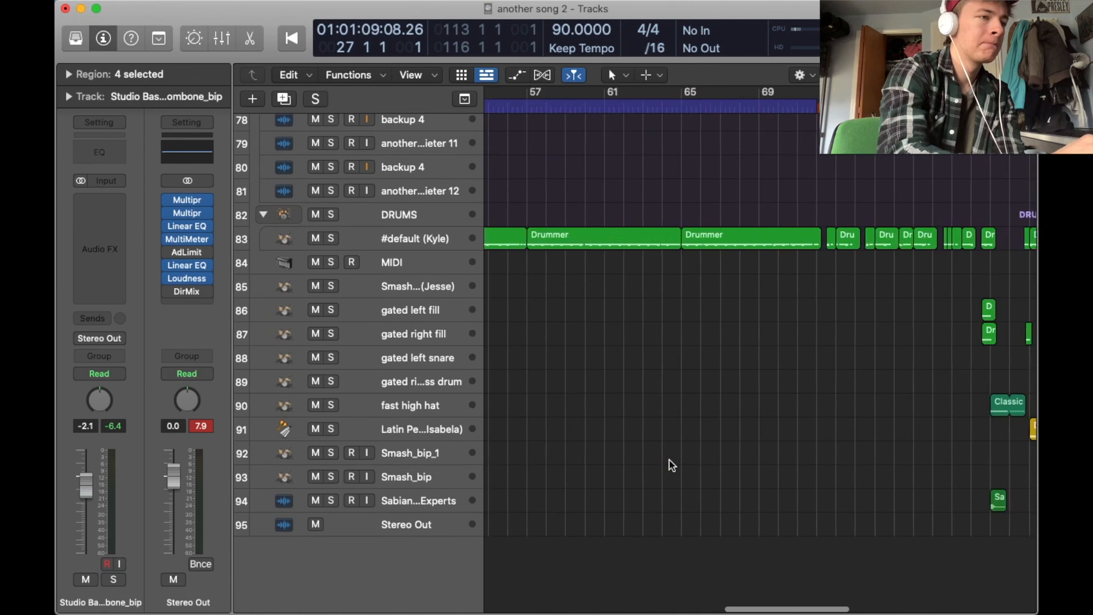
pyautogui.hscroll(-20, 671, 464)
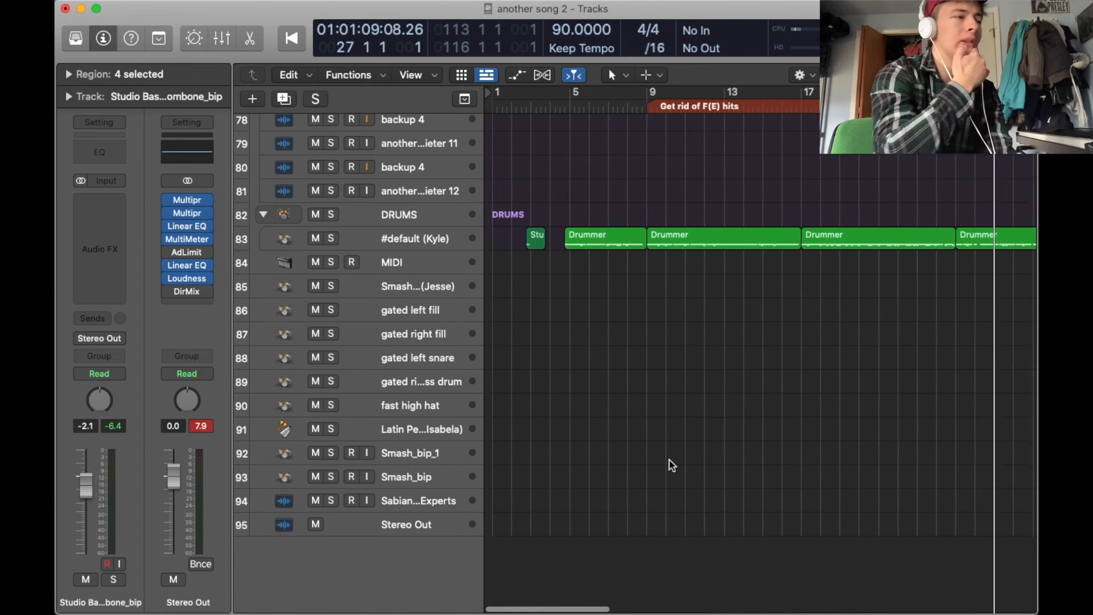
pyautogui.hscroll(8, 670, 463)
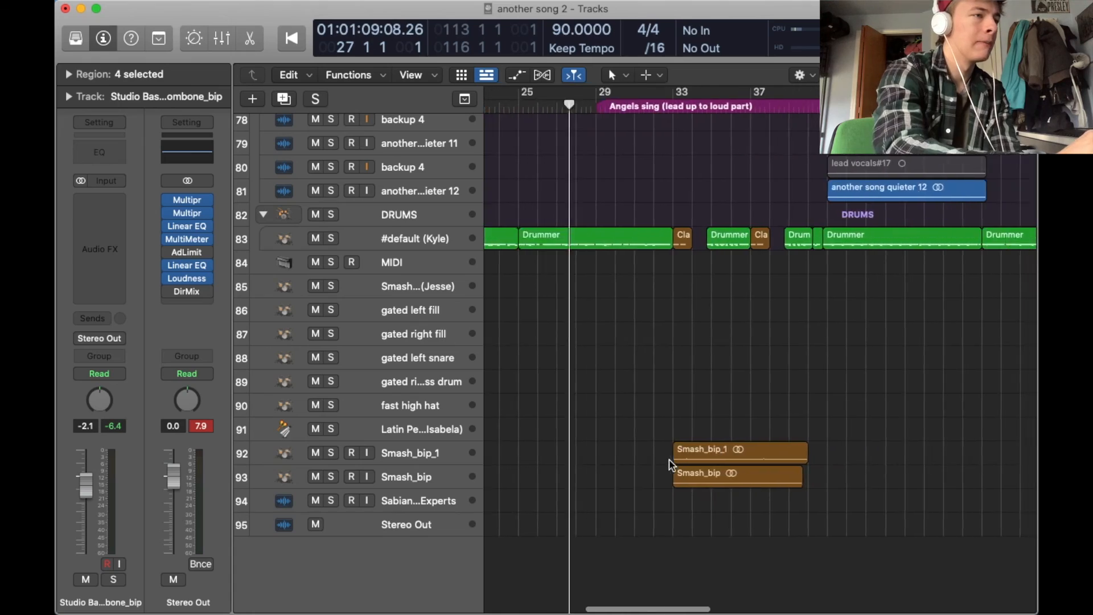
pyautogui.hscroll(-3, 671, 464)
pyautogui.scroll(5, 671, 464)
pyautogui.scroll(-5, 671, 464)
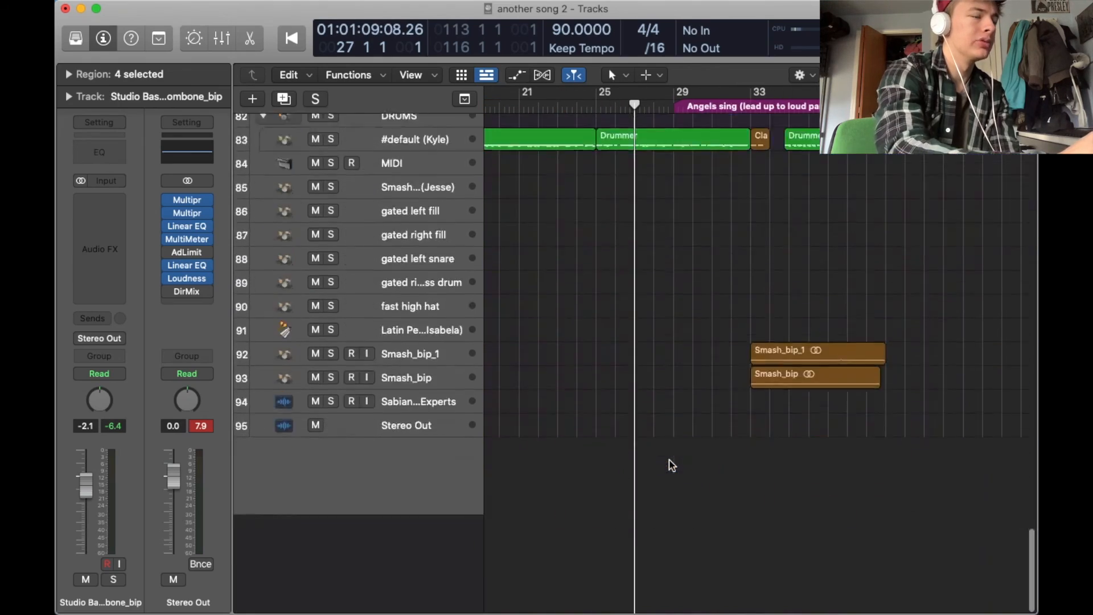
pyautogui.scroll(20, 671, 464)
pyautogui.scroll(-20, 671, 463)
pyautogui.keyDown('alt'); pyautogui.scroll(-4, 671, 463); pyautogui.keyUp('alt')
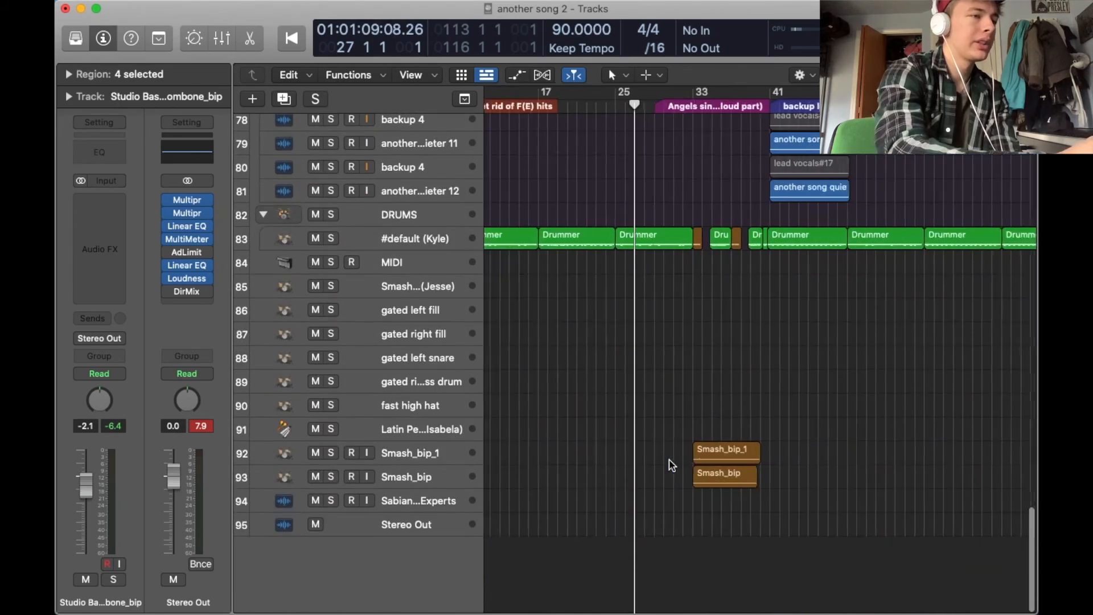
# - Place the playhead at bar 107, where the Add 399 Lead section starts, and inspect the lead and brass regions that follow
pyautogui.keyDown('alt'); pyautogui.scroll(4, 670, 463); pyautogui.keyUp('alt')
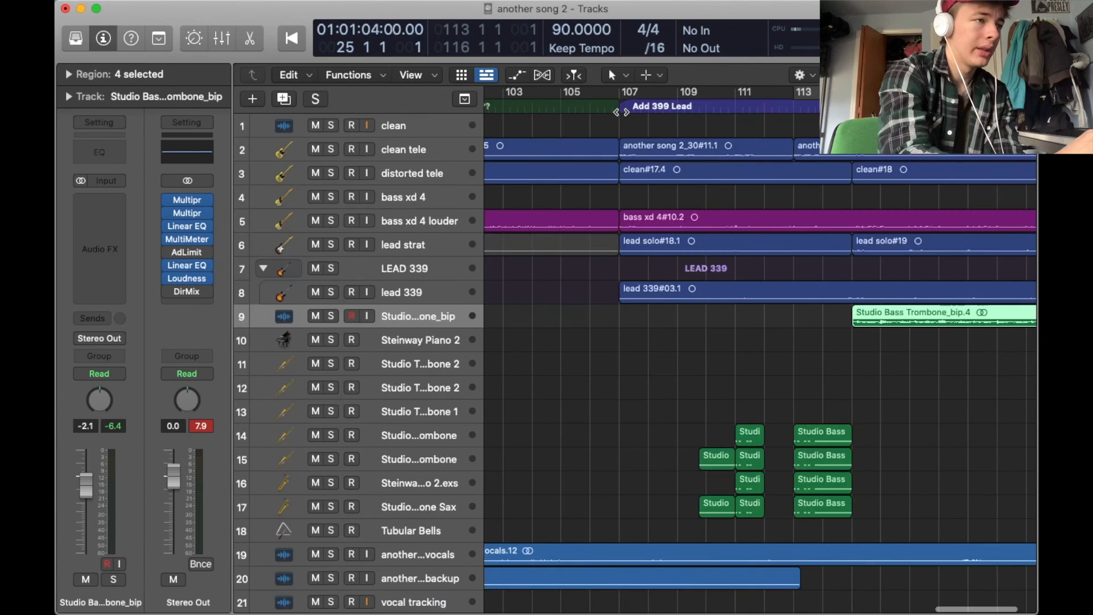
pyautogui.click(621, 108)
pyautogui.keyDown('alt'); pyautogui.scroll(-2, 688, 467); pyautogui.keyUp('alt')
pyautogui.keyDown('alt'); pyautogui.scroll(6, 689, 467); pyautogui.keyUp('alt')
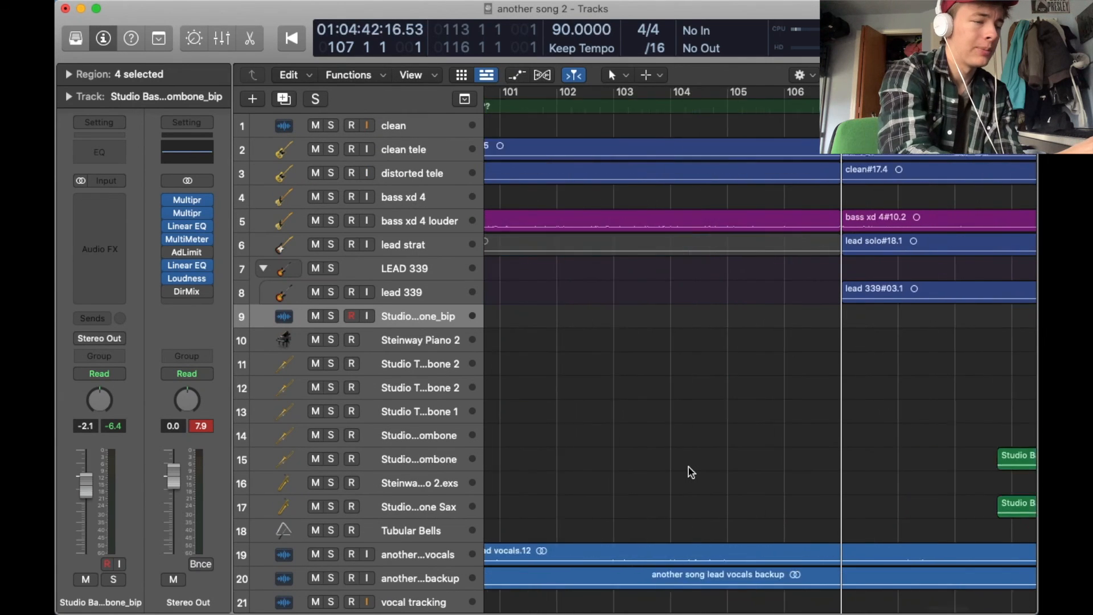
pyautogui.keyDown('alt'); pyautogui.scroll(-3, 688, 467); pyautogui.keyUp('alt')
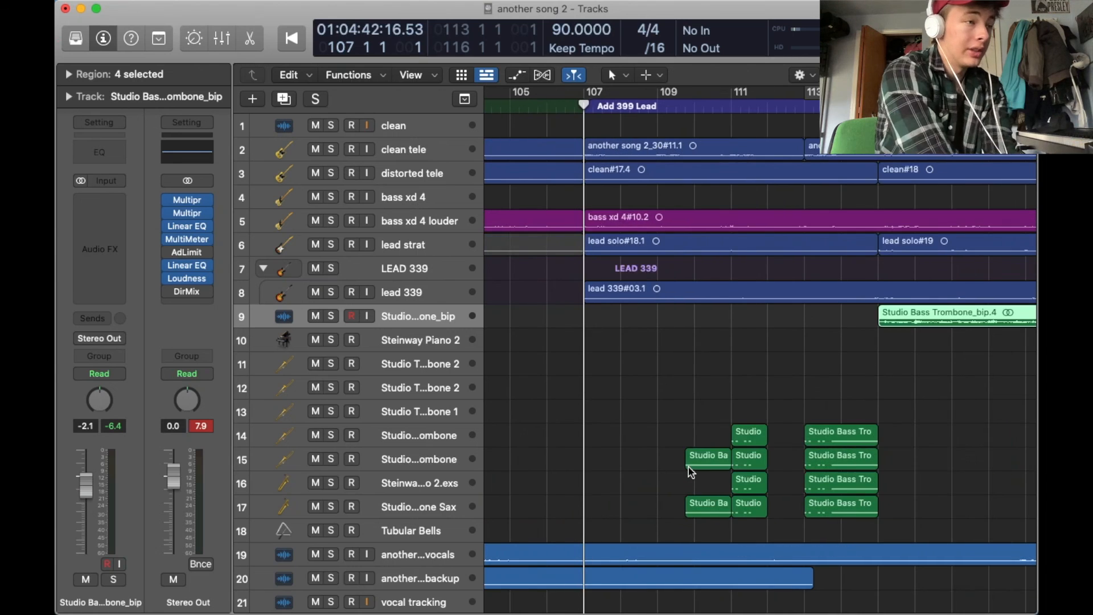